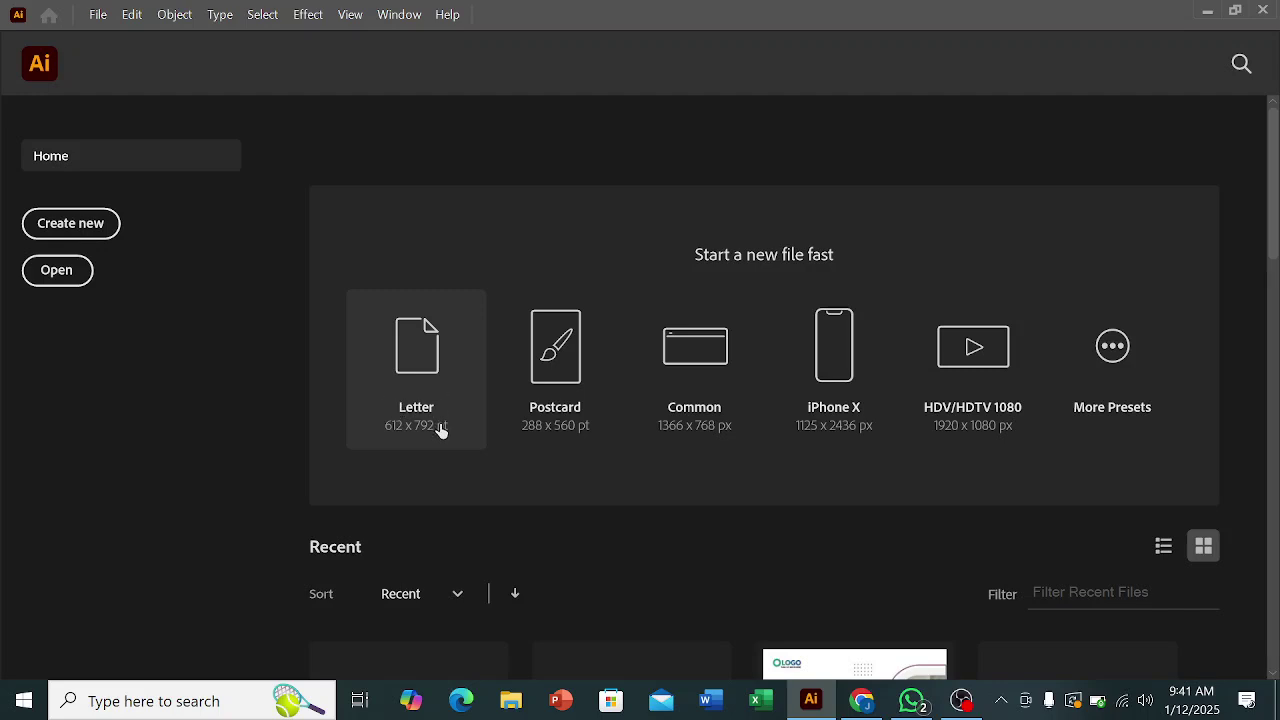
{"action": "scroll", "coordinate": [790, 383], "scroll_direction": "down", "scroll_amount": 3}
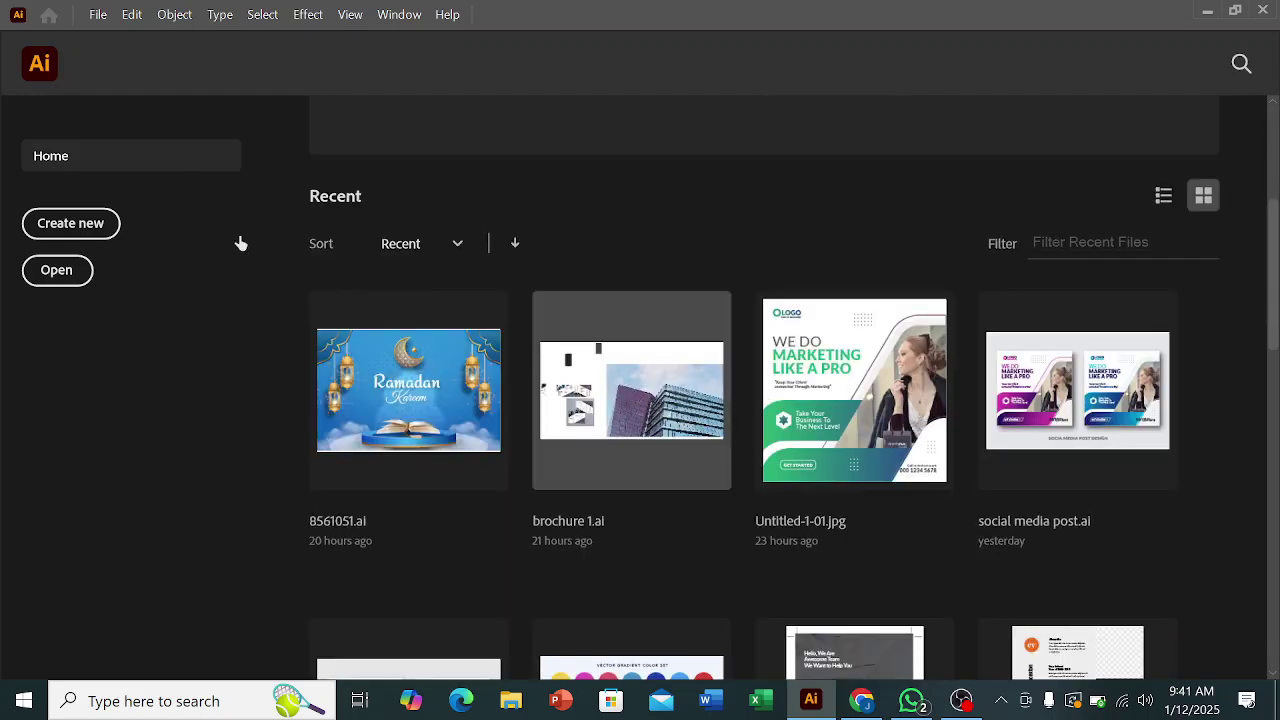
{"action": "left_click", "coordinate": [90, 22]}
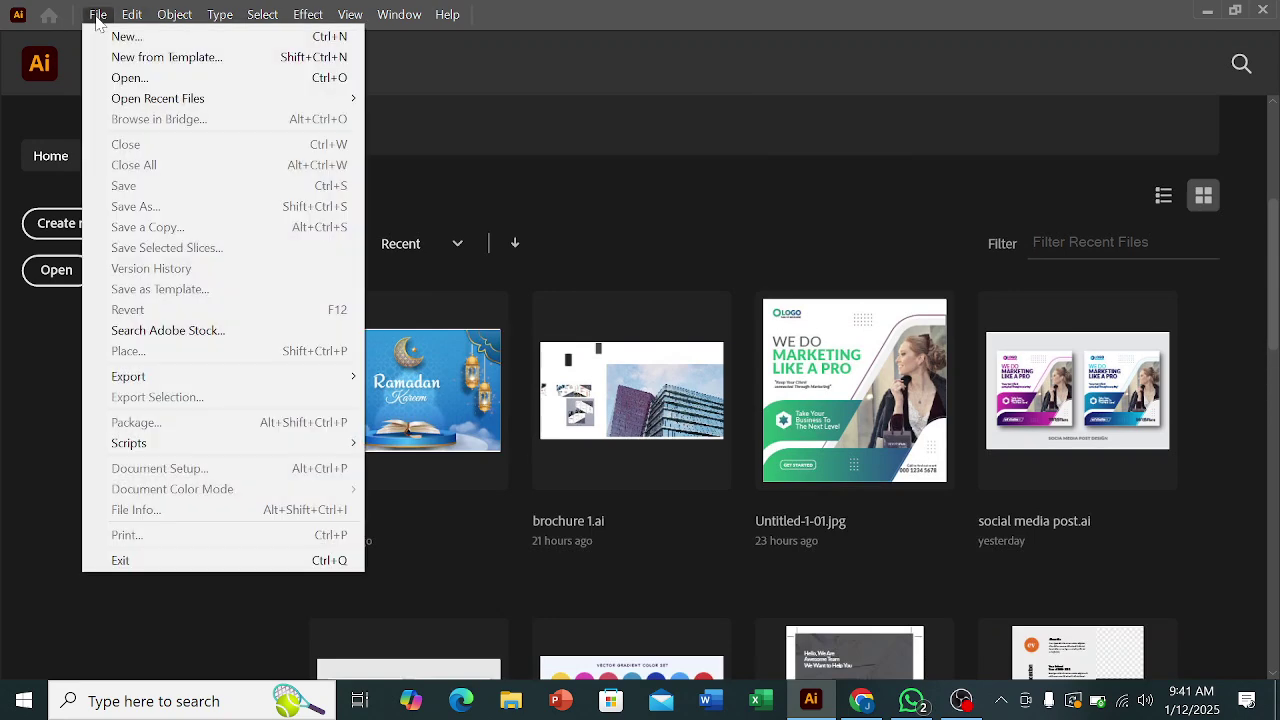
{"action": "mouse_move", "coordinate": [131, 14]}
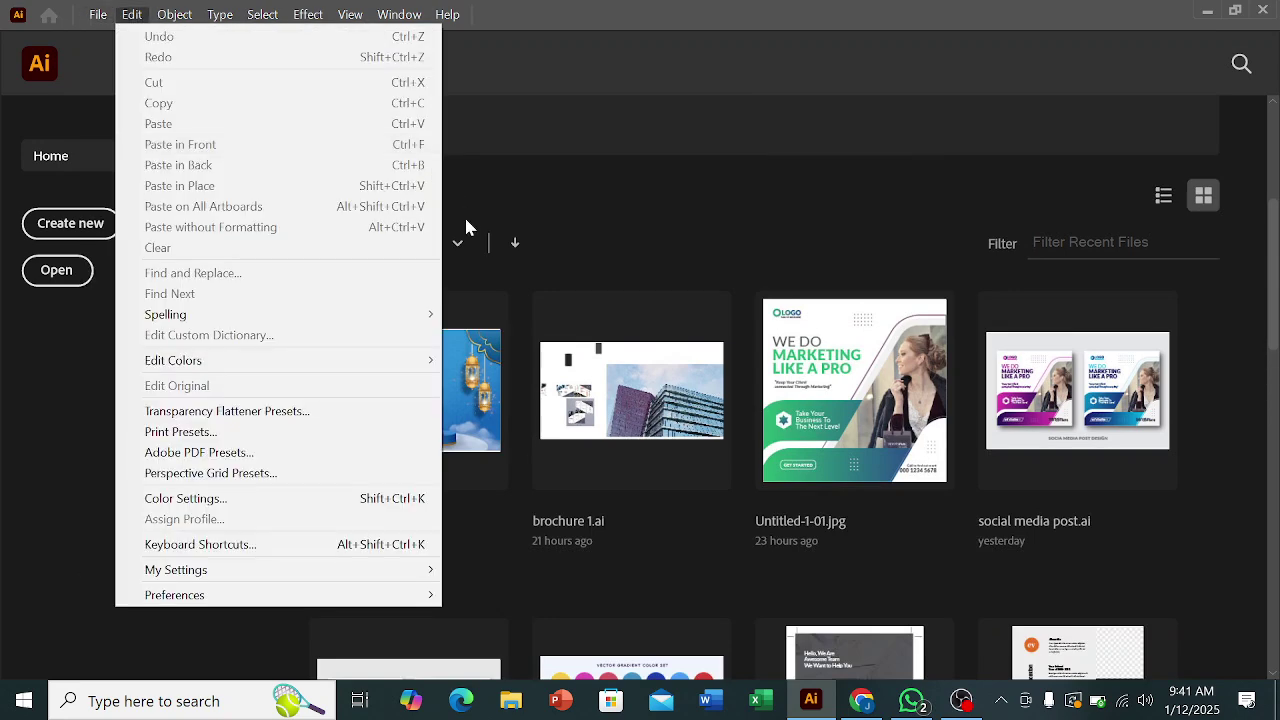
{"action": "left_click", "coordinate": [466, 226]}
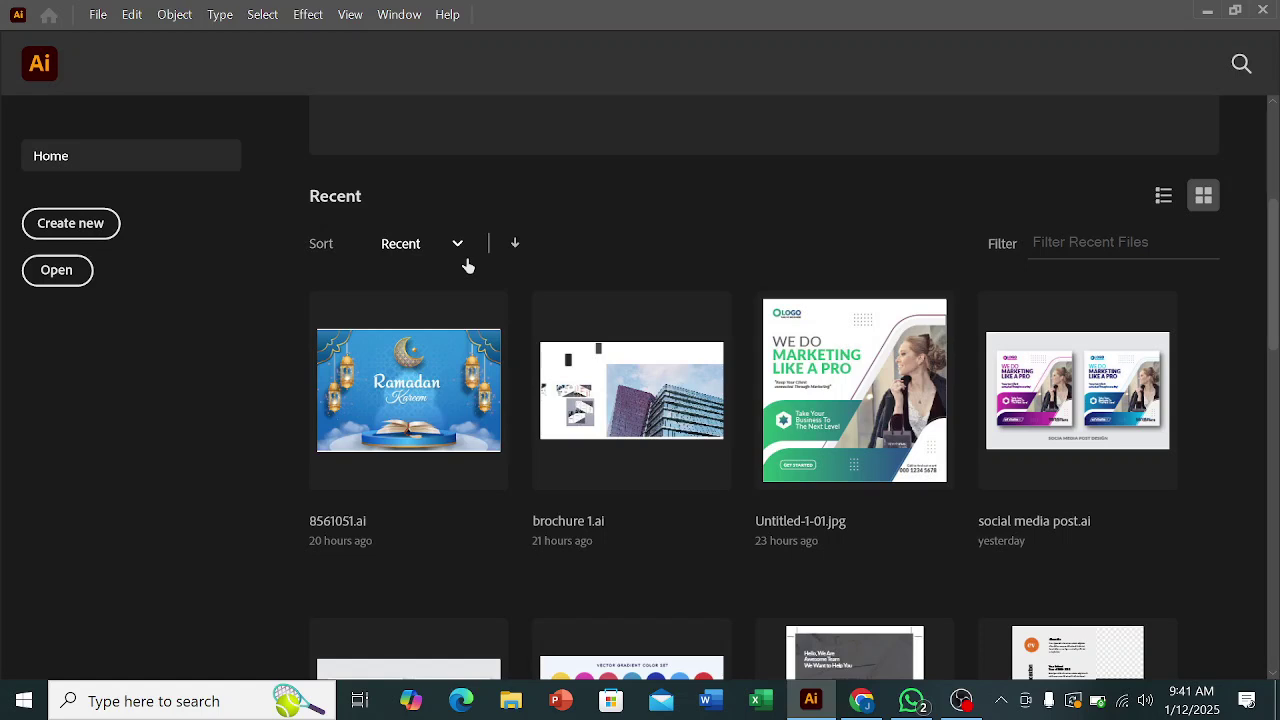
- Create a landscape A4 document named Brochure in inches, with two artboards, 0.125 in bleed and CMYK color
{"action": "left_click", "coordinate": [80, 230]}
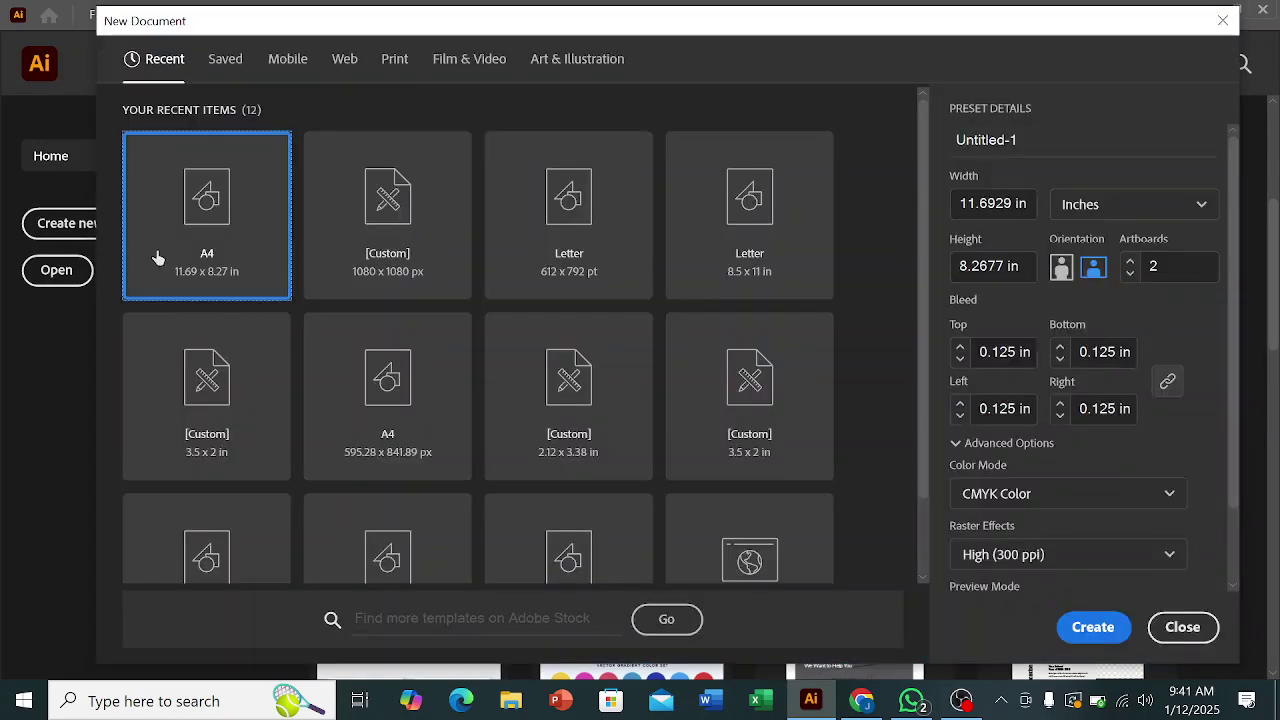
{"action": "left_click", "coordinate": [1110, 210]}
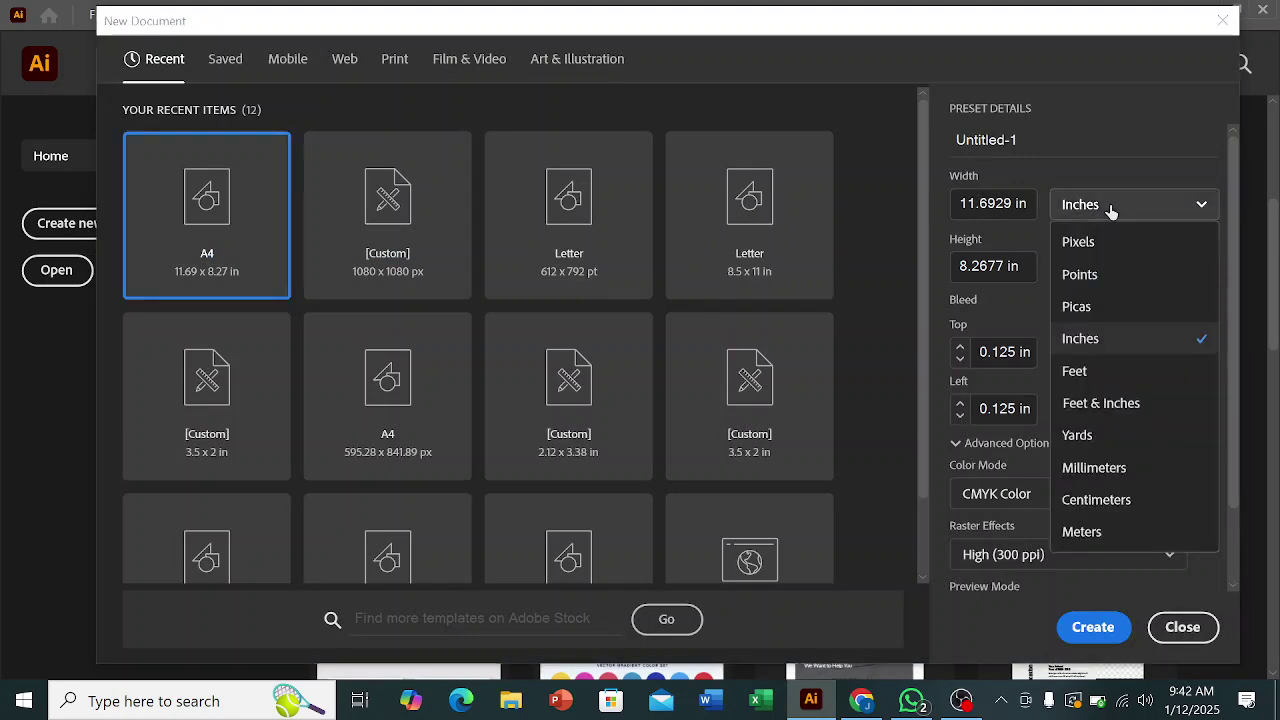
{"action": "left_click", "coordinate": [1115, 340]}
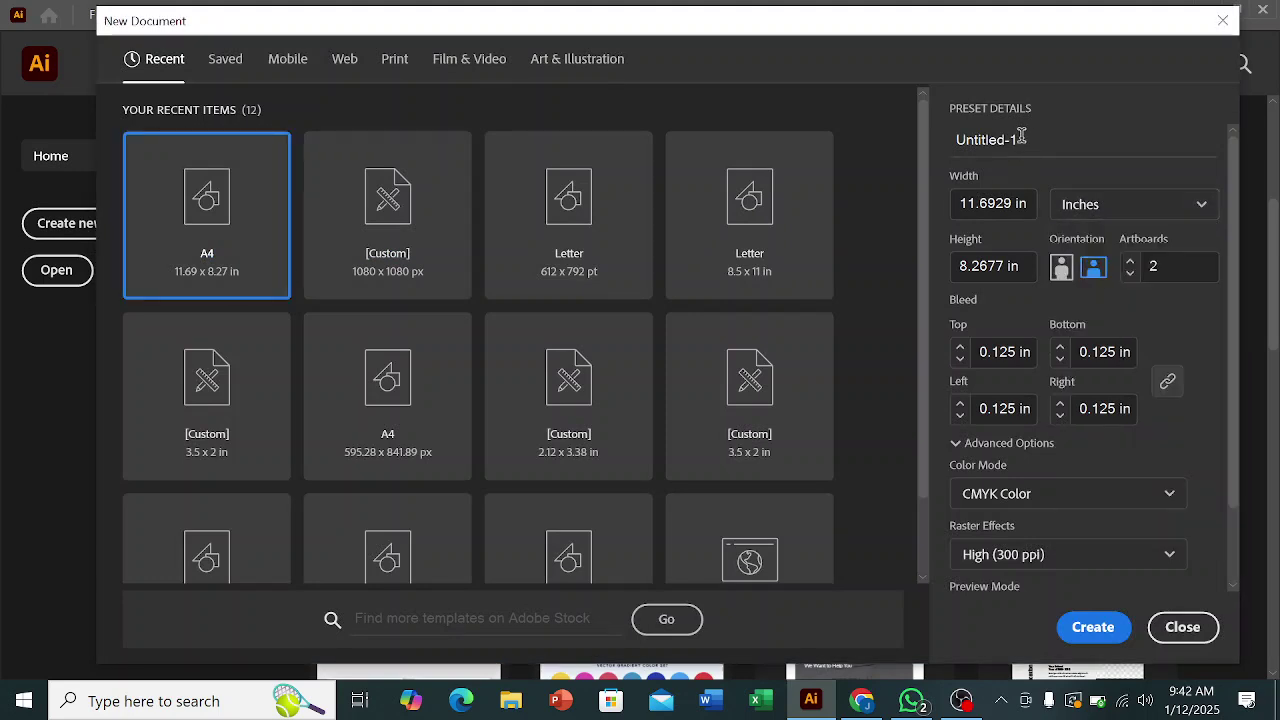
{"action": "left_click_drag", "start_coordinate": [1017, 139], "coordinate": [886, 147]}
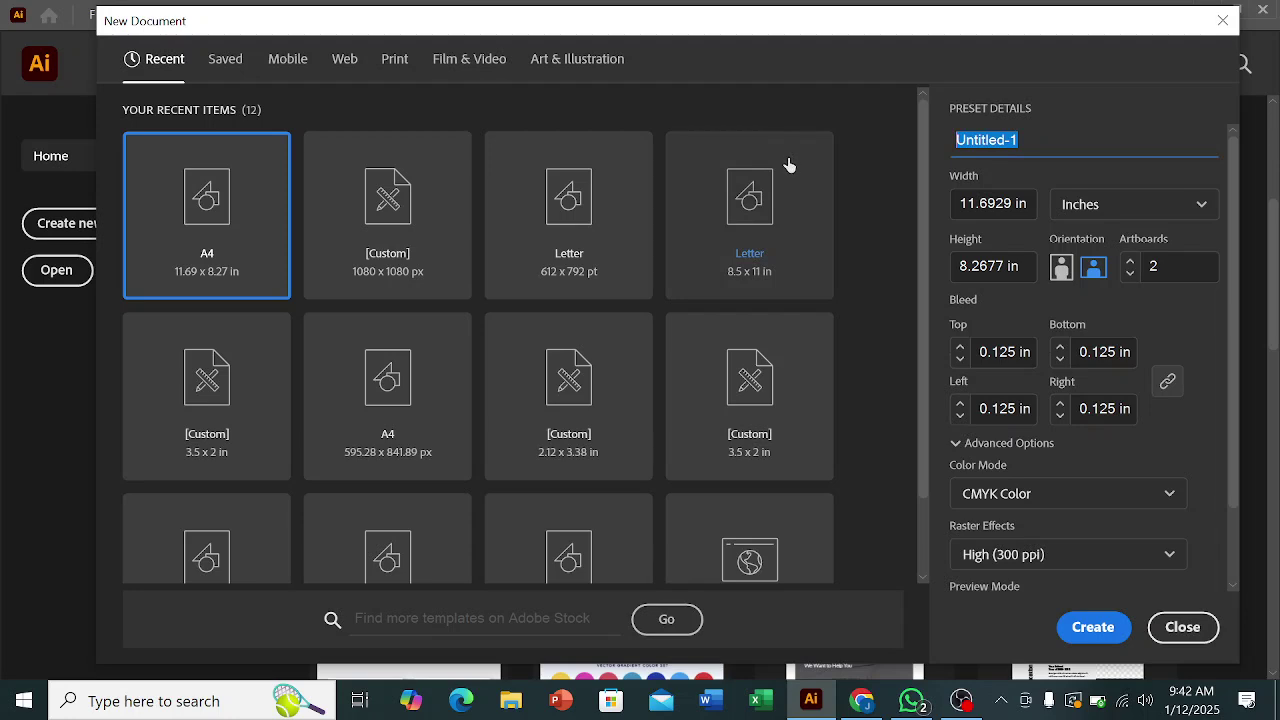
{"action": "type", "text": "Brochure"}
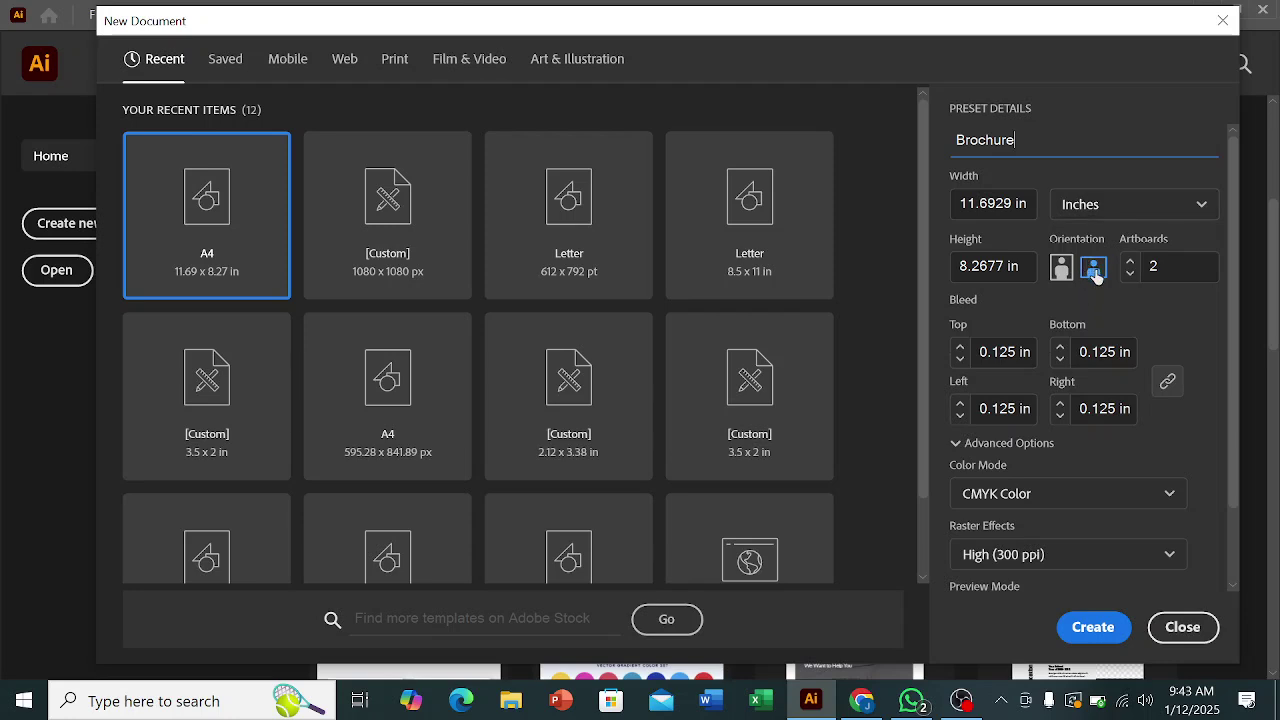
{"action": "left_click", "coordinate": [1061, 268]}
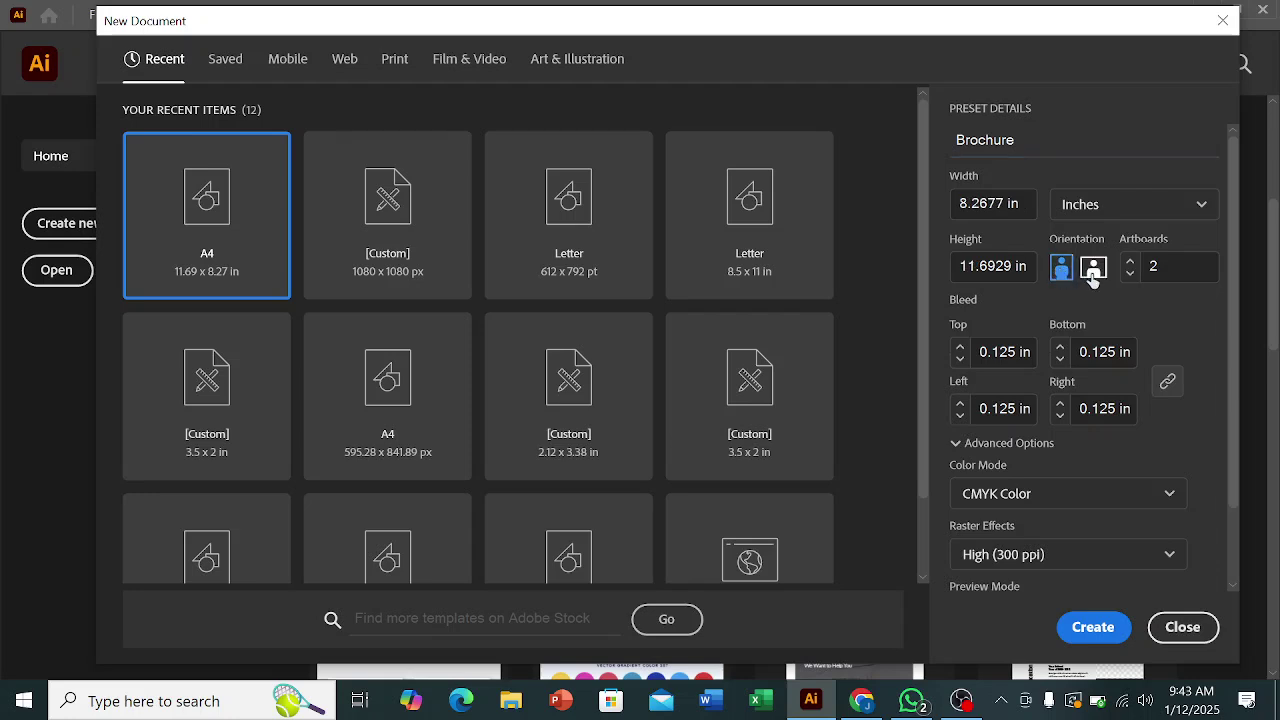
{"action": "left_click", "coordinate": [1093, 277]}
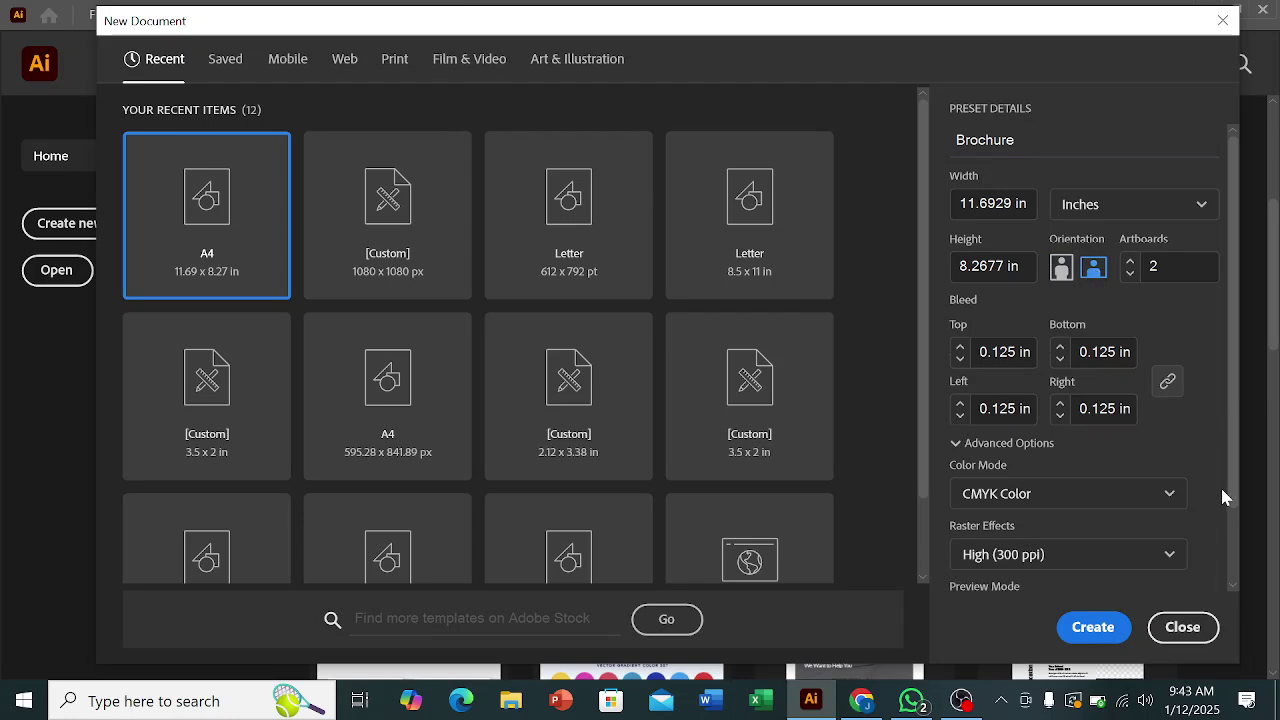
{"action": "left_click", "coordinate": [1092, 627]}
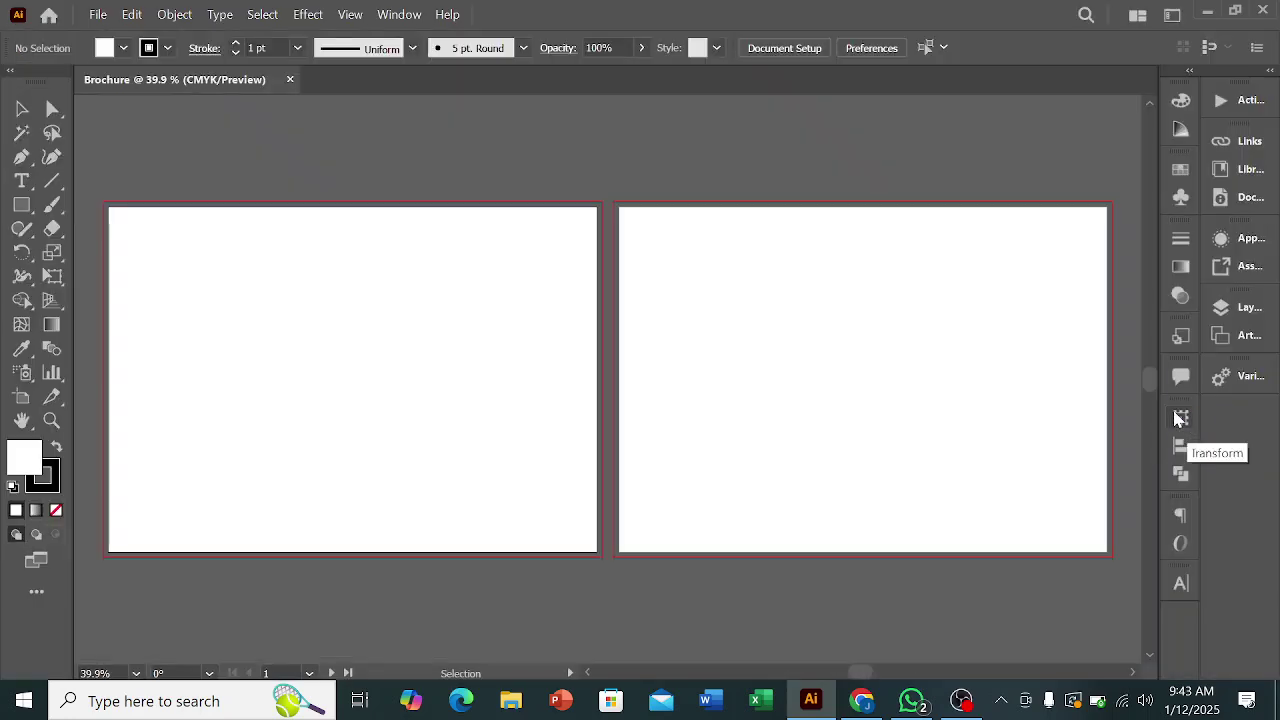
- Draw a rectangle of about 11.69 × 8.27 in that exactly covers the first artboard
{"action": "scroll", "coordinate": [907, 286], "scroll_direction": "down", "scroll_amount": 1}
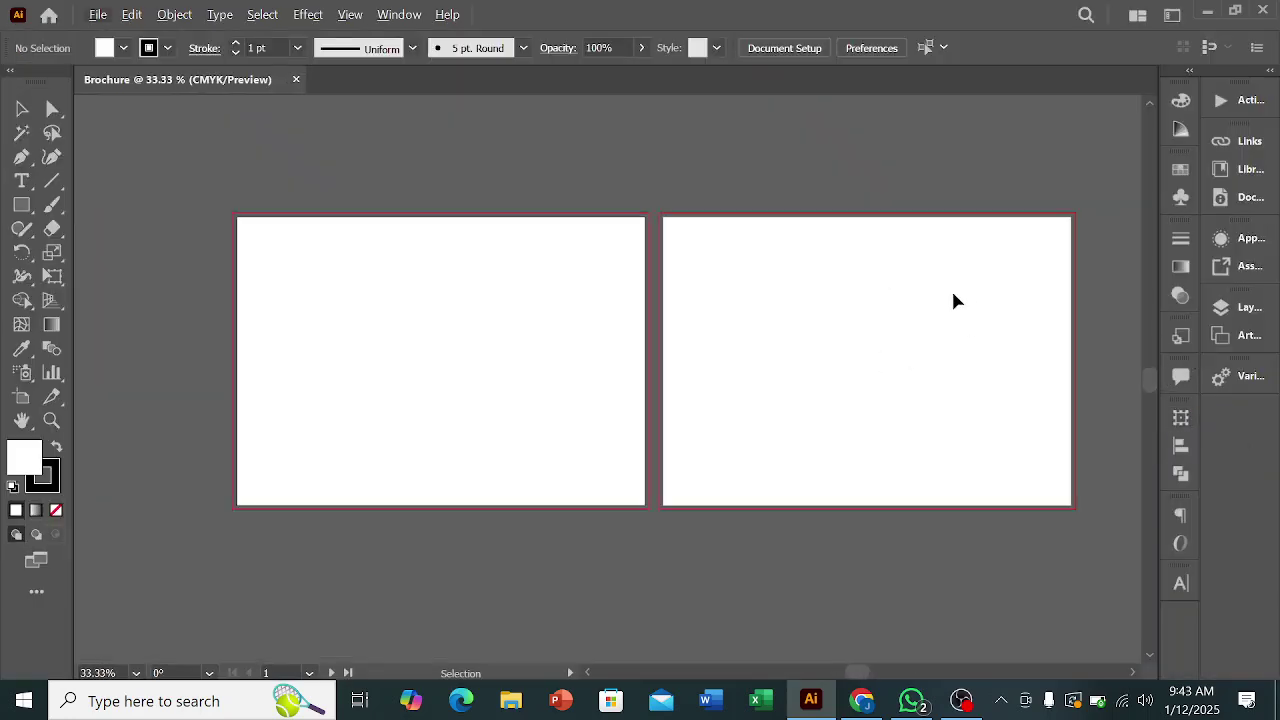
{"action": "left_click", "coordinate": [18, 207]}
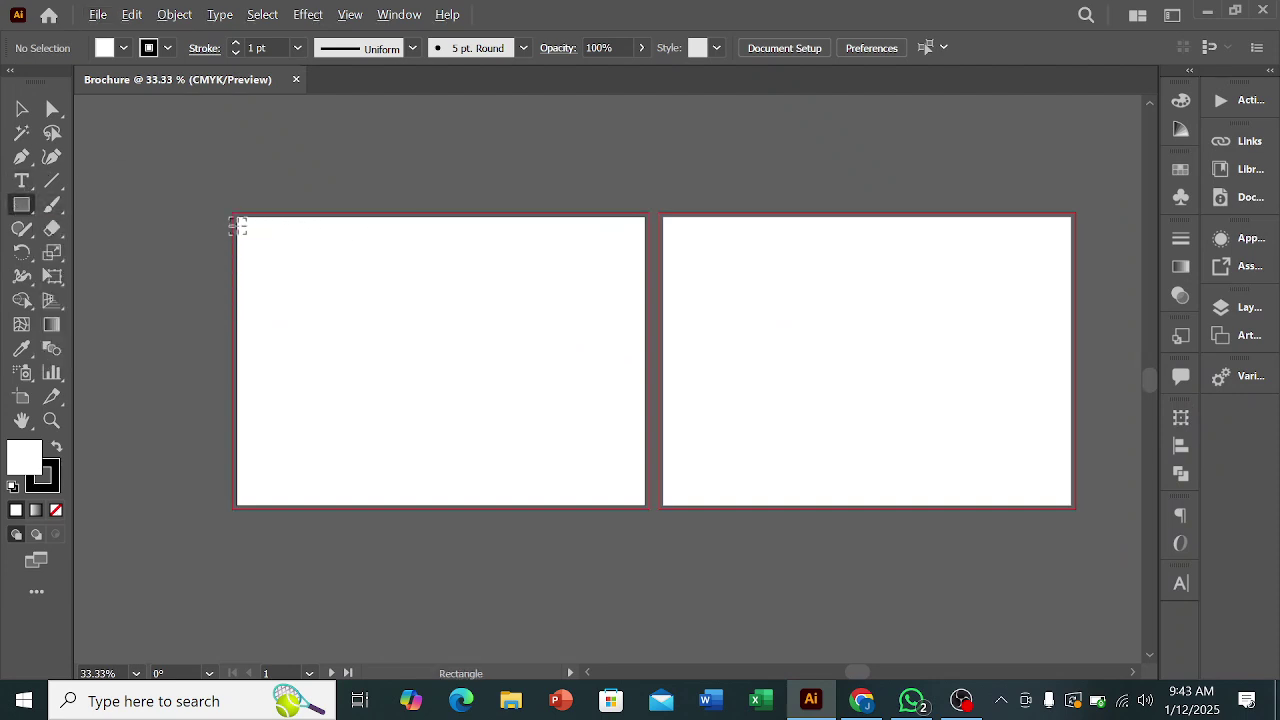
{"action": "scroll", "coordinate": [239, 216], "scroll_direction": "up", "scroll_amount": 2}
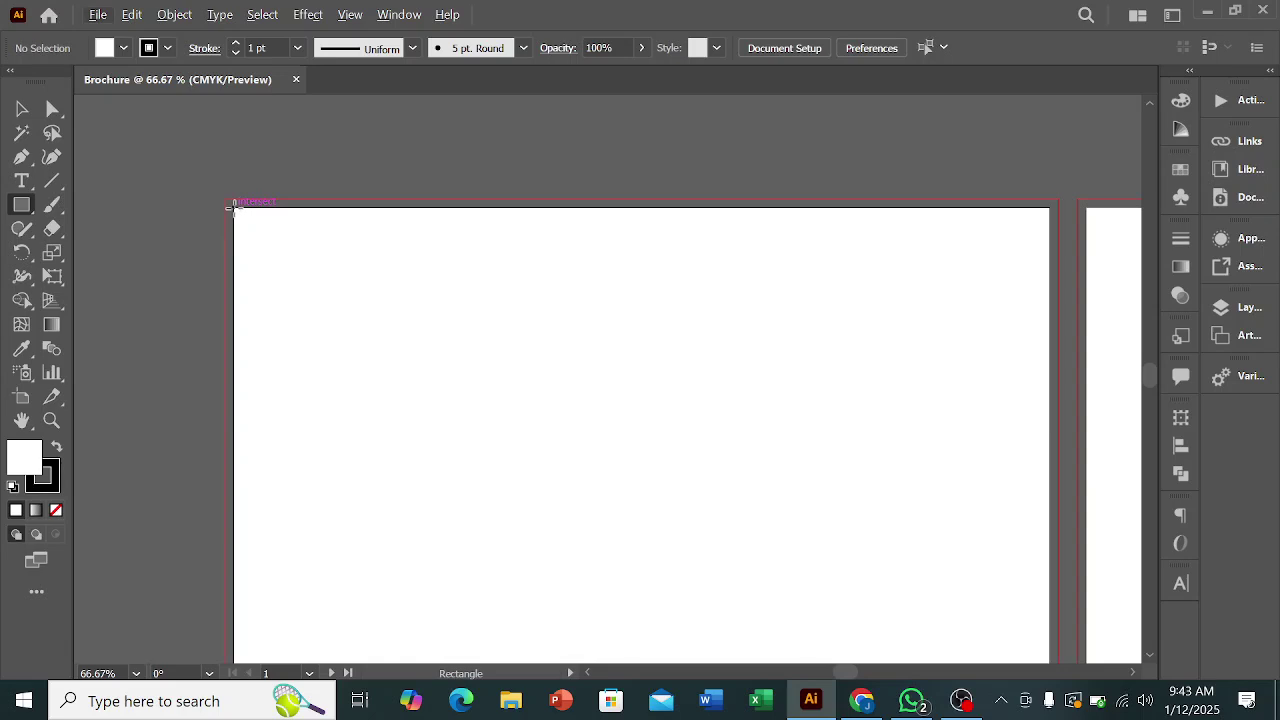
{"action": "mouse_move", "coordinate": [235, 208]}
{"action": "left_mouse_down"}
{"action": "mouse_move", "coordinate": [829, 514]}
{"action": "mouse_move", "coordinate": [943, 649]}
{"action": "mouse_move", "coordinate": [1040, 650]}
{"action": "mouse_move", "coordinate": [1051, 609]}
{"action": "mouse_move", "coordinate": [1080, 646]}
{"action": "mouse_move", "coordinate": [1051, 654]}
{"action": "mouse_move", "coordinate": [1049, 602]}
{"action": "left_mouse_up"}
- Give the first artboard's rectangle a black fill and no stroke
{"action": "left_click", "coordinate": [57, 449]}
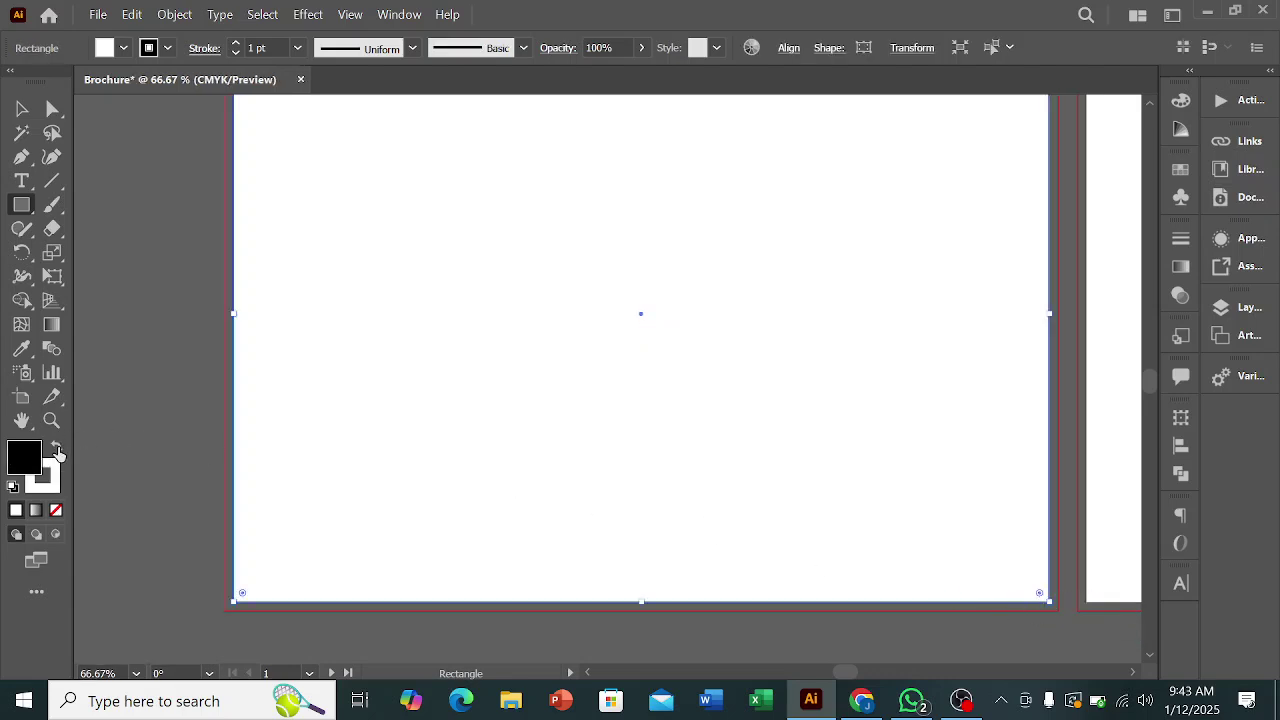
{"action": "left_click", "coordinate": [56, 487]}
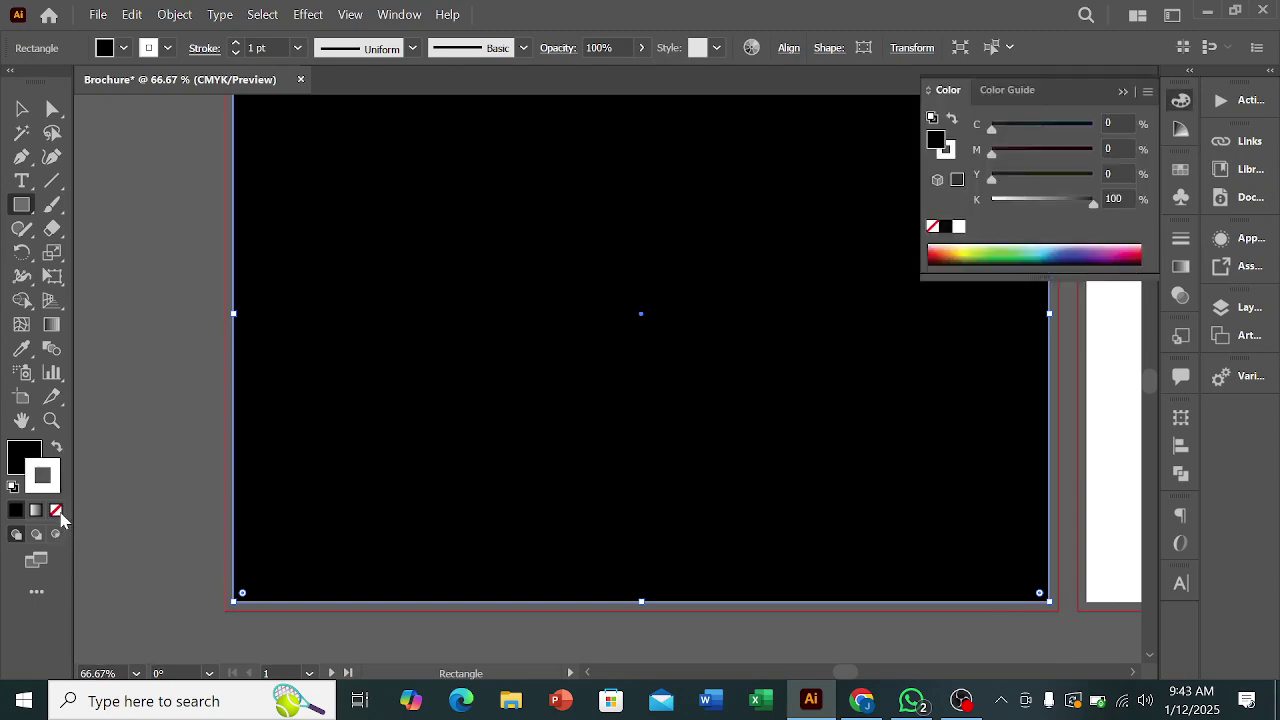
{"action": "left_click", "coordinate": [57, 511]}
{"action": "left_click", "coordinate": [18, 461]}
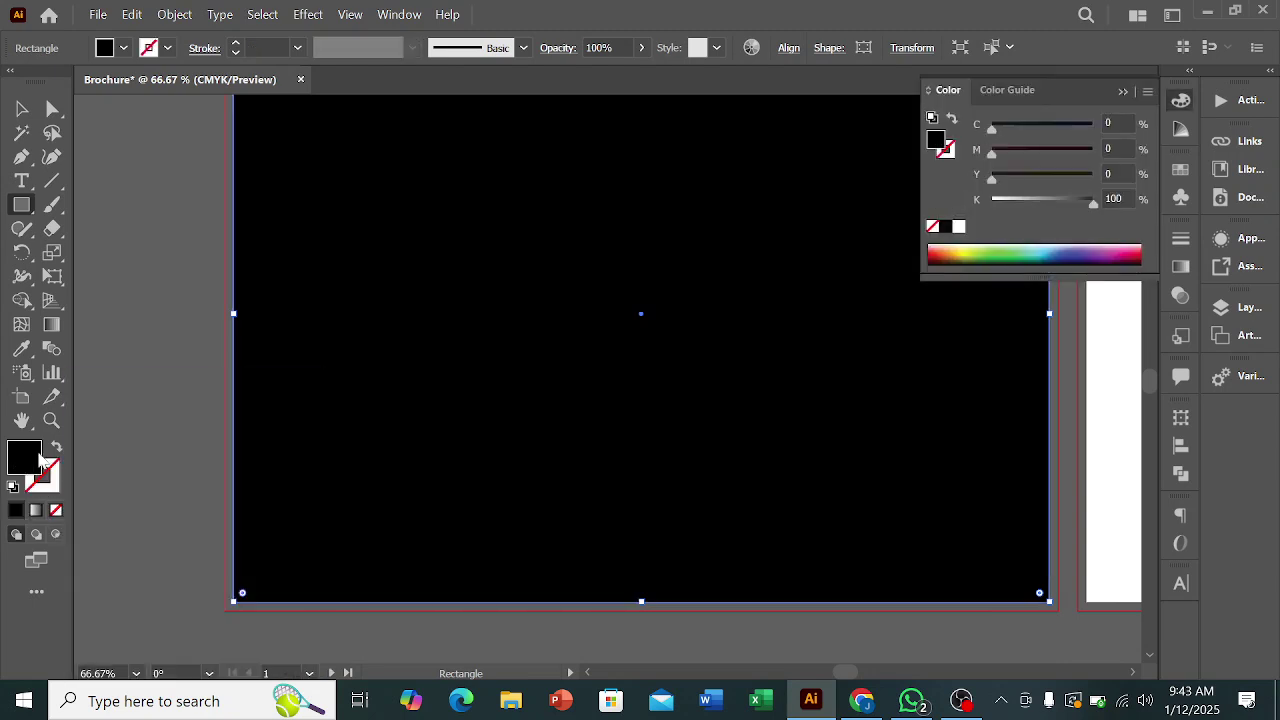
- Duplicate the black rectangle onto the second artboard so that it covers it
{"action": "left_click", "coordinate": [20, 113]}
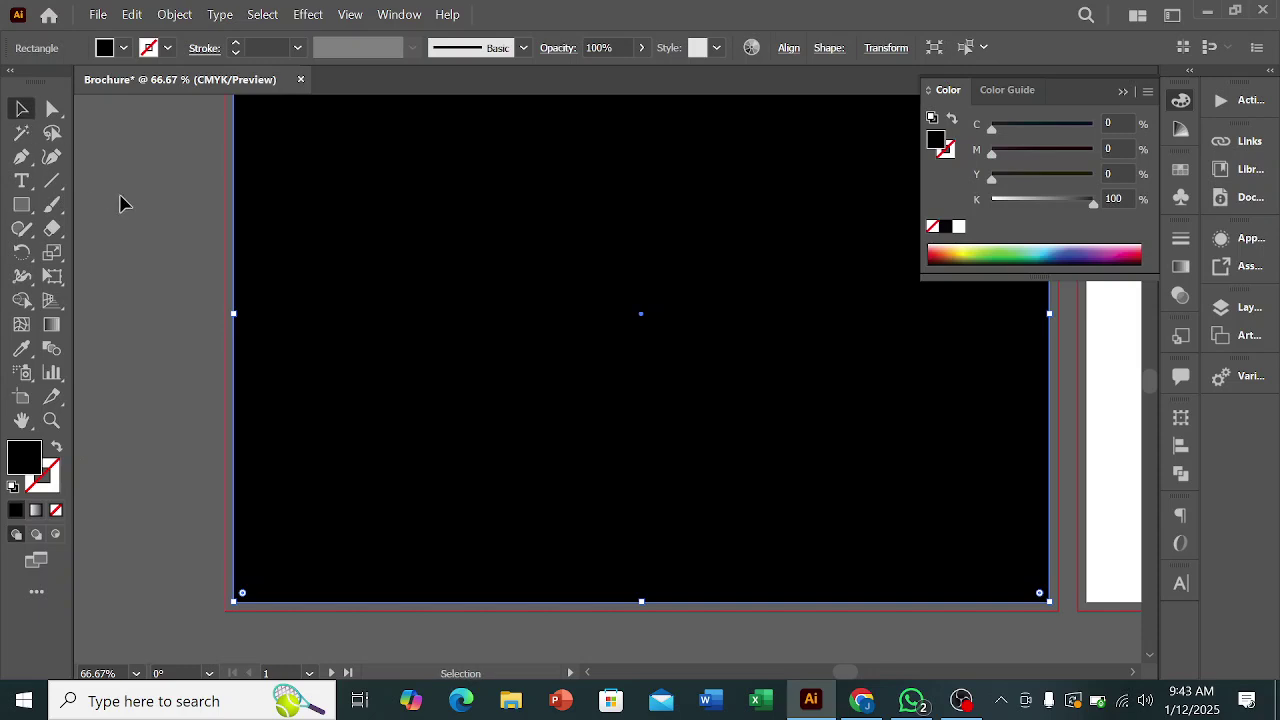
{"action": "left_click", "coordinate": [120, 197]}
{"action": "scroll", "coordinate": [149, 227], "scroll_direction": "down", "scroll_amount": 2}
{"action": "left_click_drag", "start_coordinate": [556, 279], "coordinate": [872, 335]}
{"action": "left_click", "coordinate": [775, 478]}
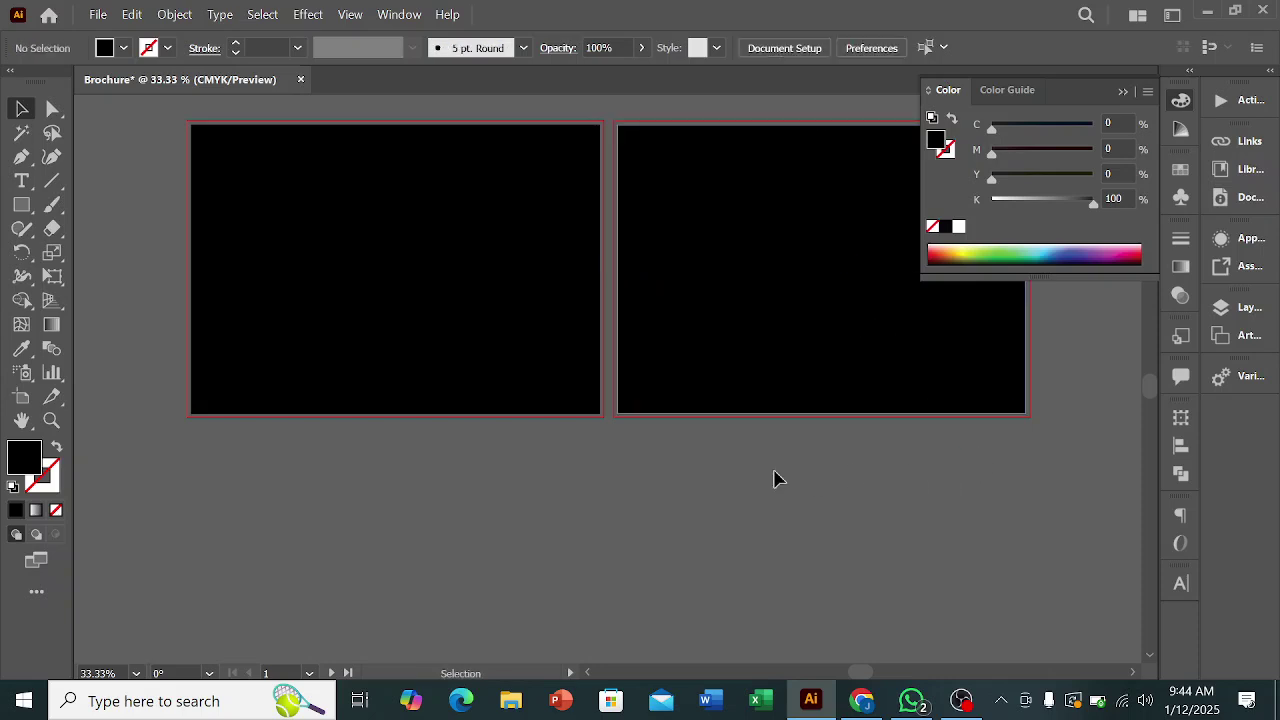
- Split the first artboard's rectangle into a grid of 1 row and 3 columns with a 0 in gutter, previewing the result
{"action": "scroll", "coordinate": [1074, 458], "scroll_direction": "up", "scroll_amount": 2}
{"action": "scroll", "coordinate": [1065, 447], "scroll_direction": "up", "scroll_amount": 4}
{"action": "scroll", "coordinate": [1065, 447], "scroll_direction": "down", "scroll_amount": 6}
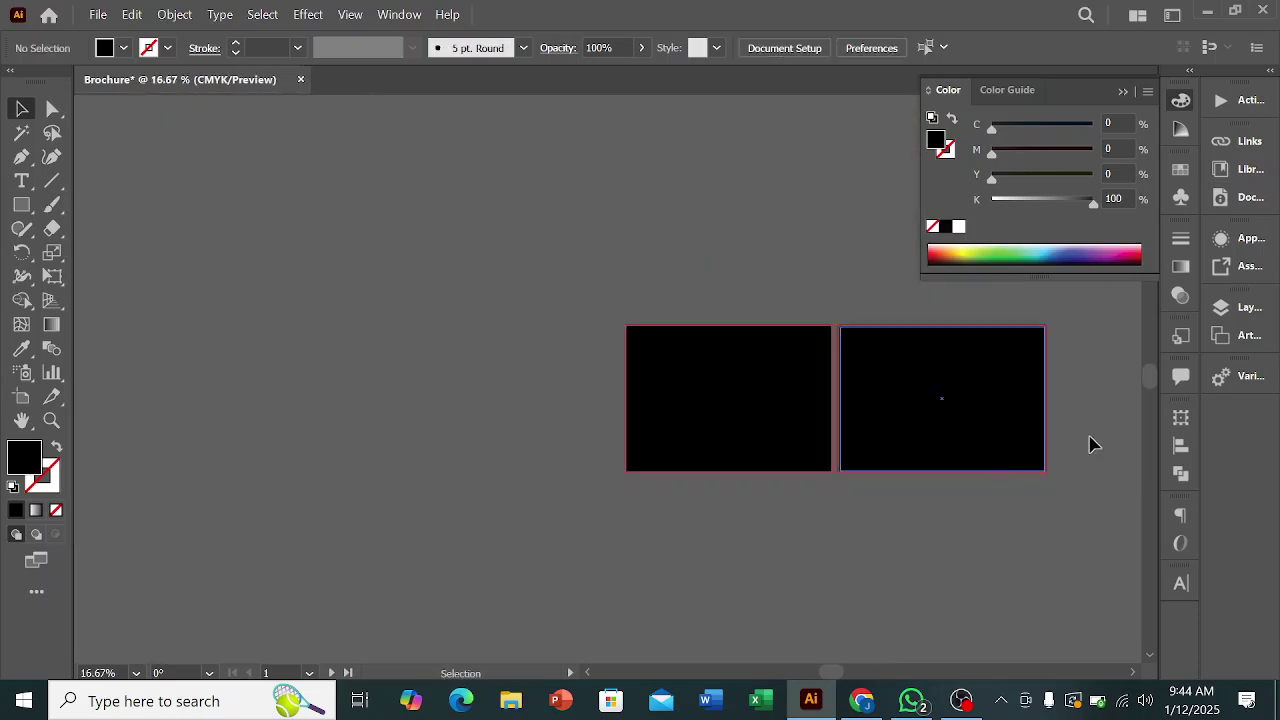
{"action": "left_click", "coordinate": [764, 386]}
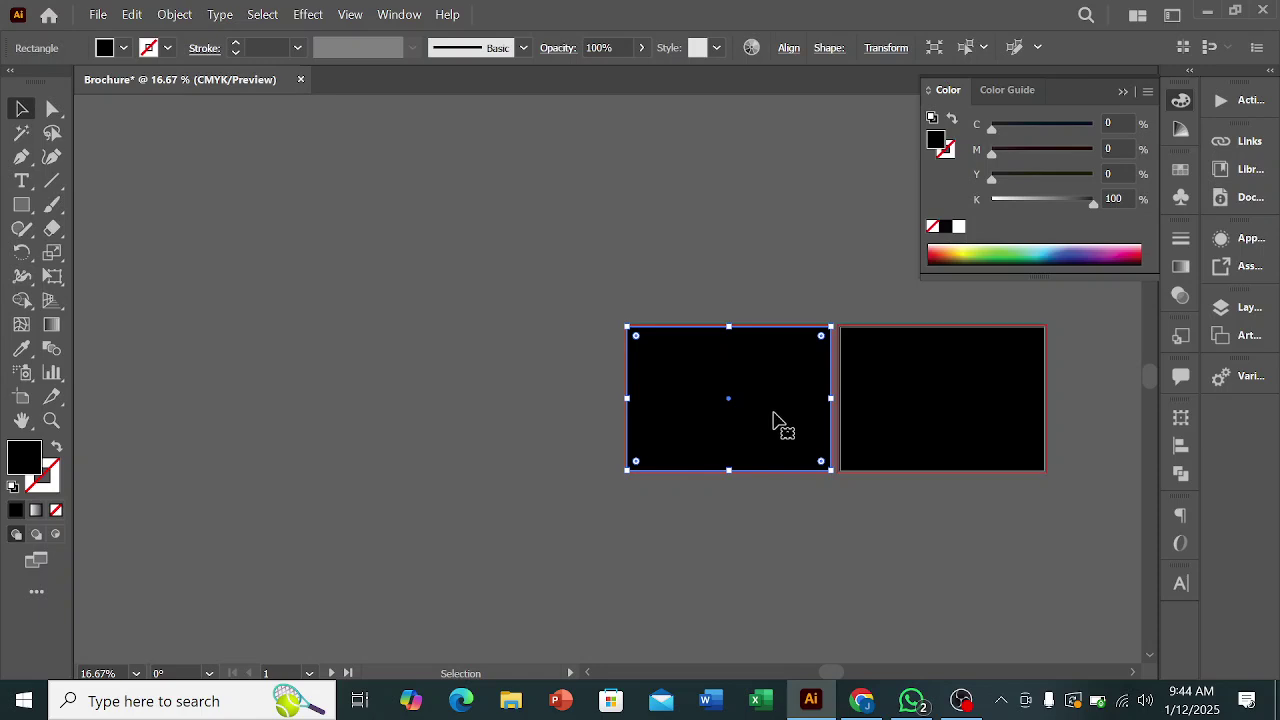
{"action": "left_click", "coordinate": [176, 14]}
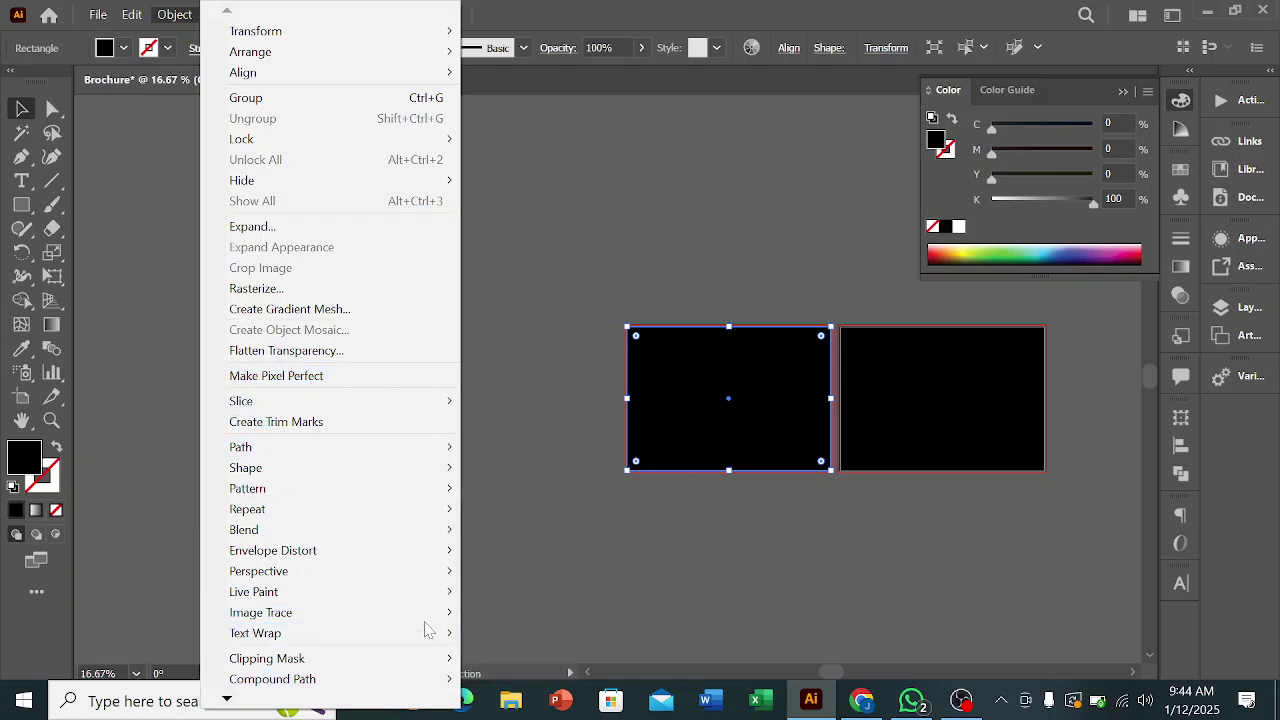
{"action": "mouse_move", "coordinate": [311, 446]}
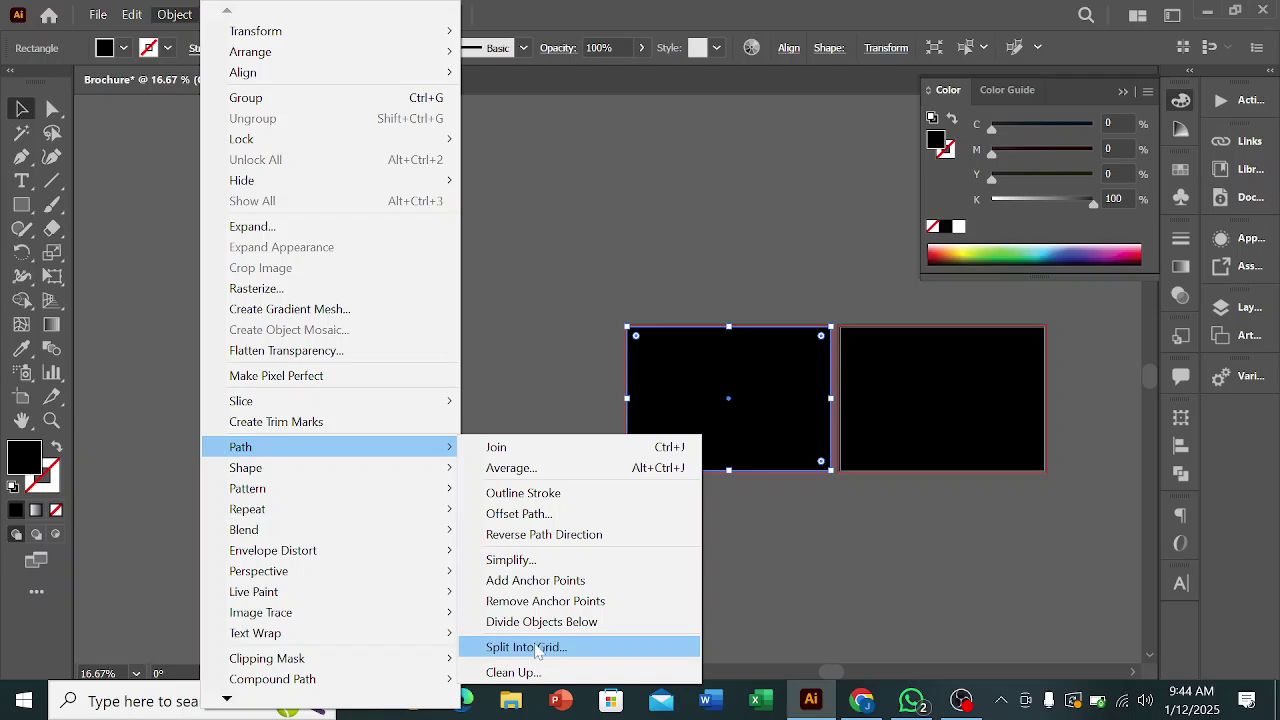
{"action": "left_click", "coordinate": [537, 648]}
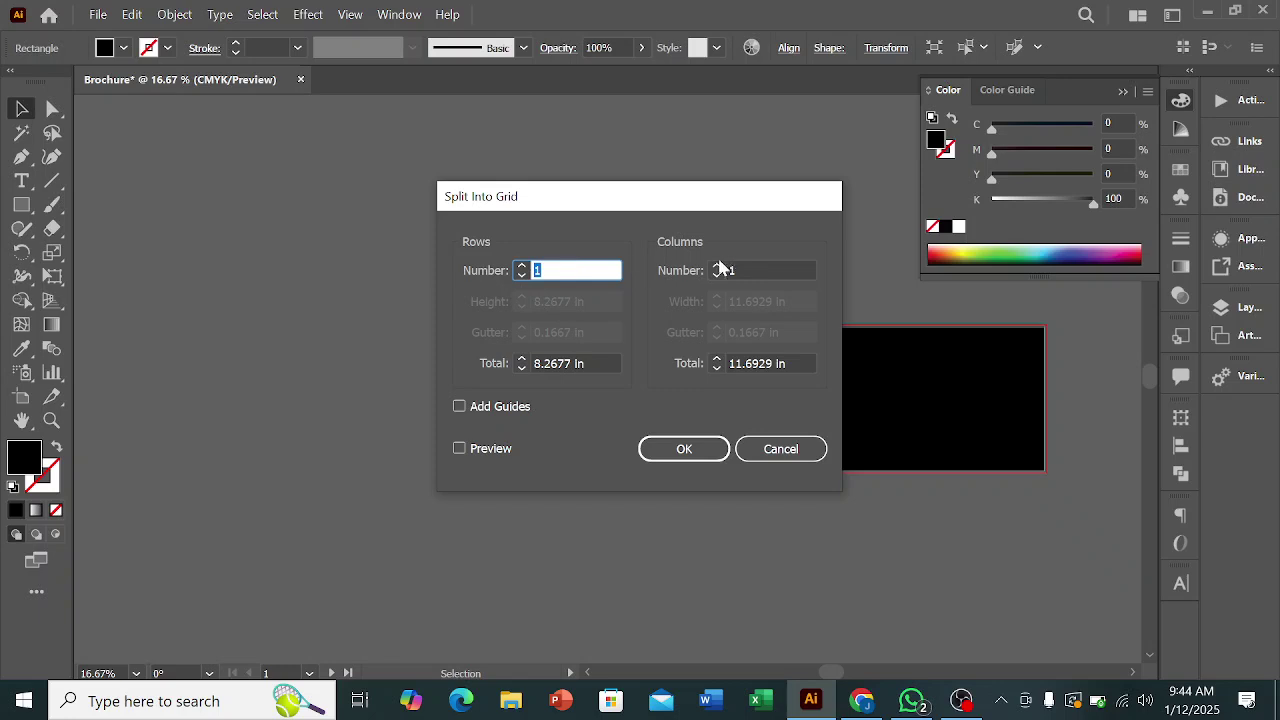
{"action": "left_click", "coordinate": [470, 450]}
{"action": "left_click_drag", "start_coordinate": [655, 199], "coordinate": [400, 220]}
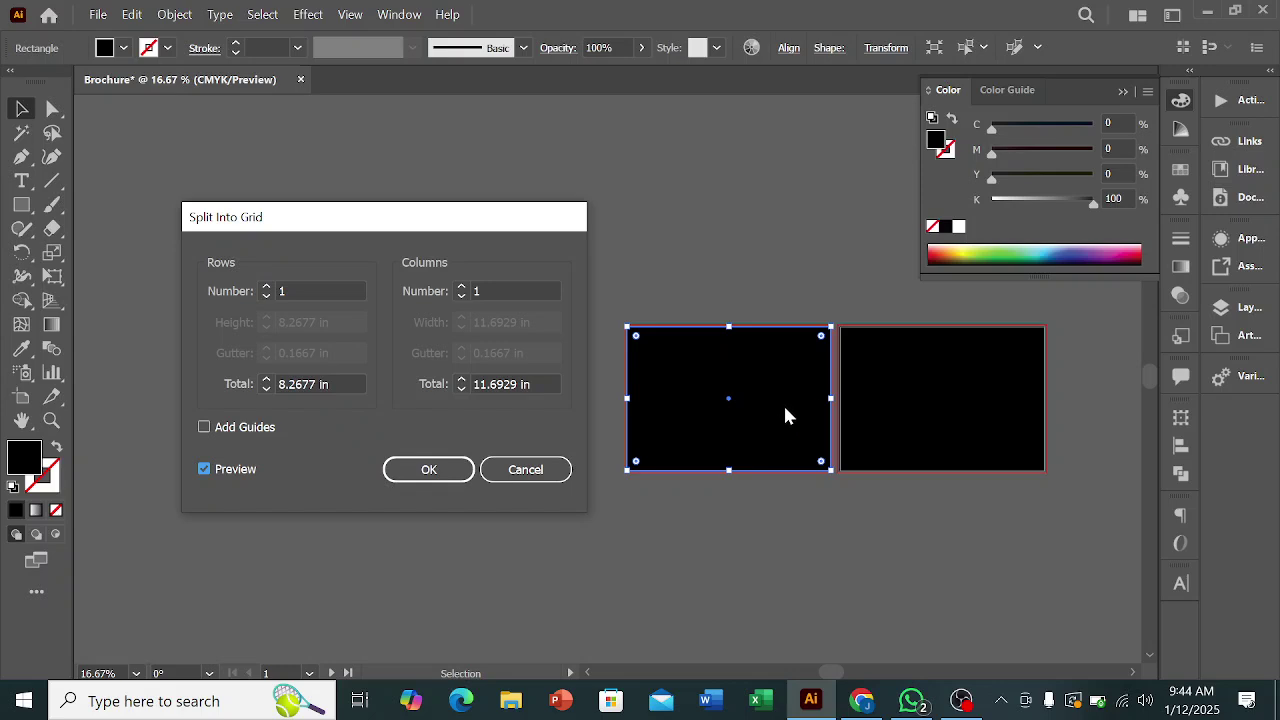
{"action": "left_click", "coordinate": [464, 286]}
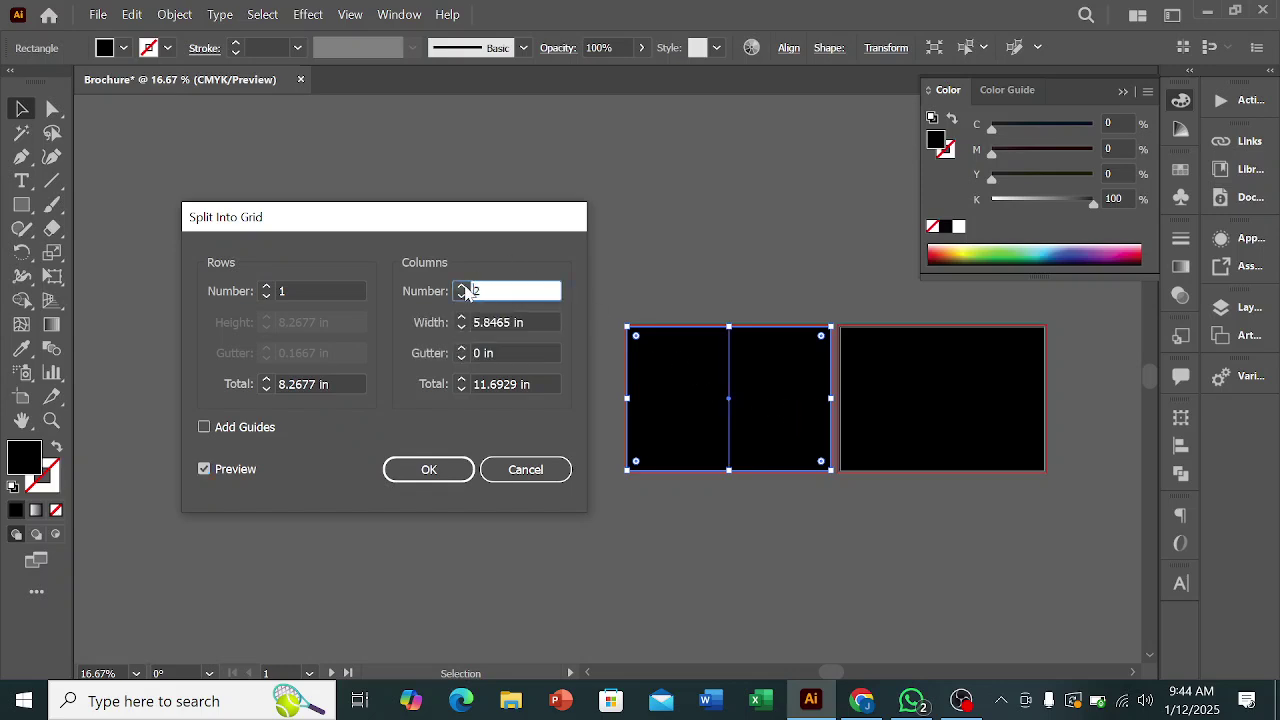
{"action": "left_click", "coordinate": [462, 287]}
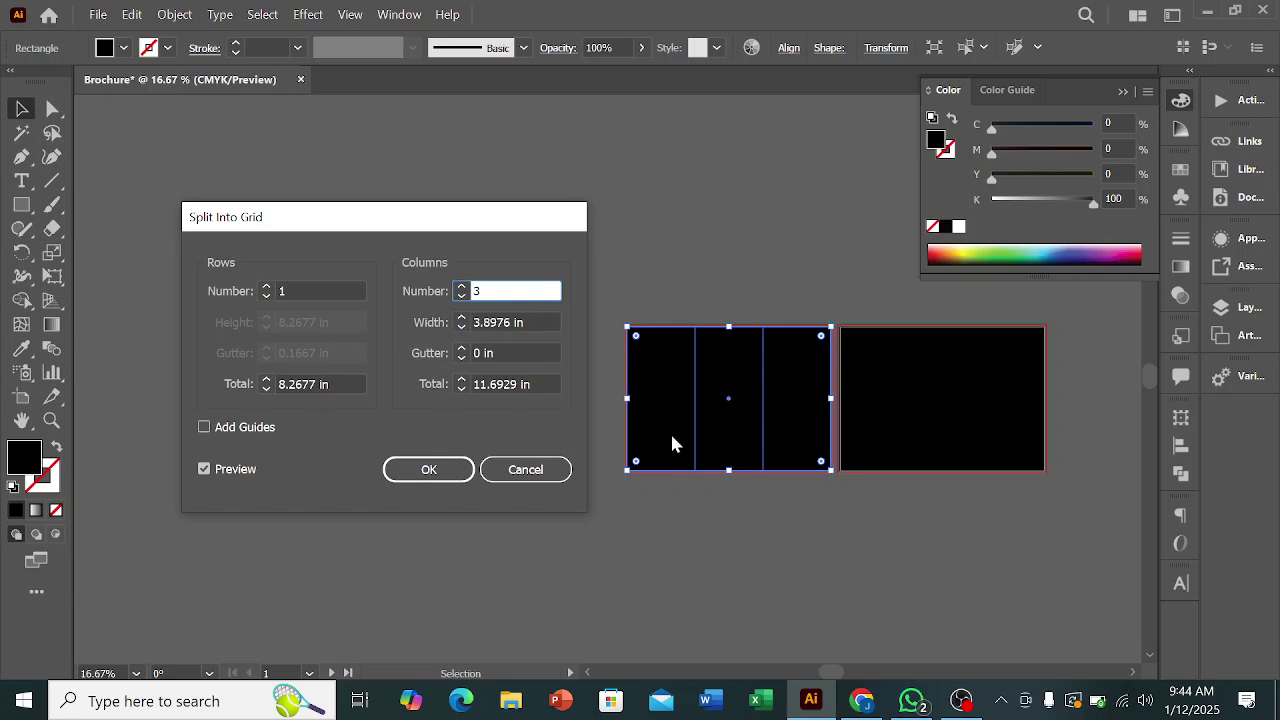
{"action": "left_click", "coordinate": [443, 474]}
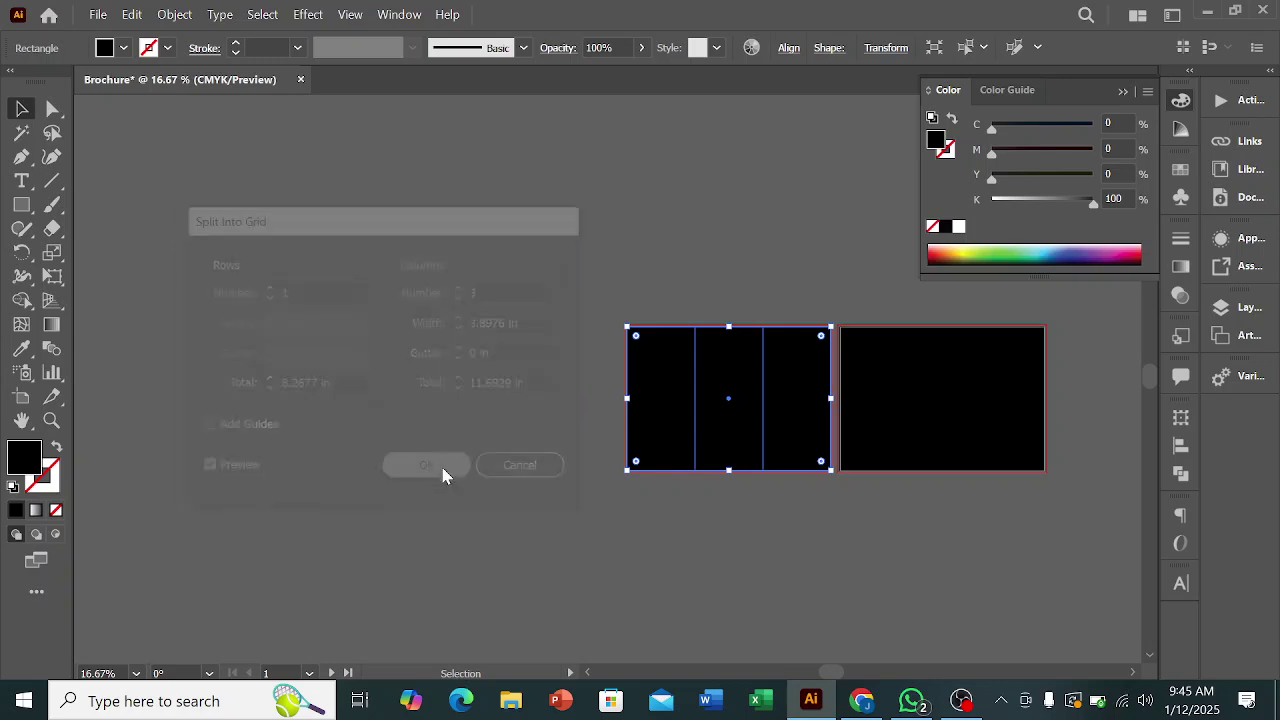
- Pull the three panels of the first artboard apart to check the split, and undo these moves
{"action": "left_click", "coordinate": [738, 546]}
{"action": "left_click_drag", "start_coordinate": [650, 453], "coordinate": [500, 420]}
{"action": "left_click_drag", "start_coordinate": [737, 429], "coordinate": [631, 307]}
{"action": "left_click_drag", "start_coordinate": [790, 420], "coordinate": [766, 323]}
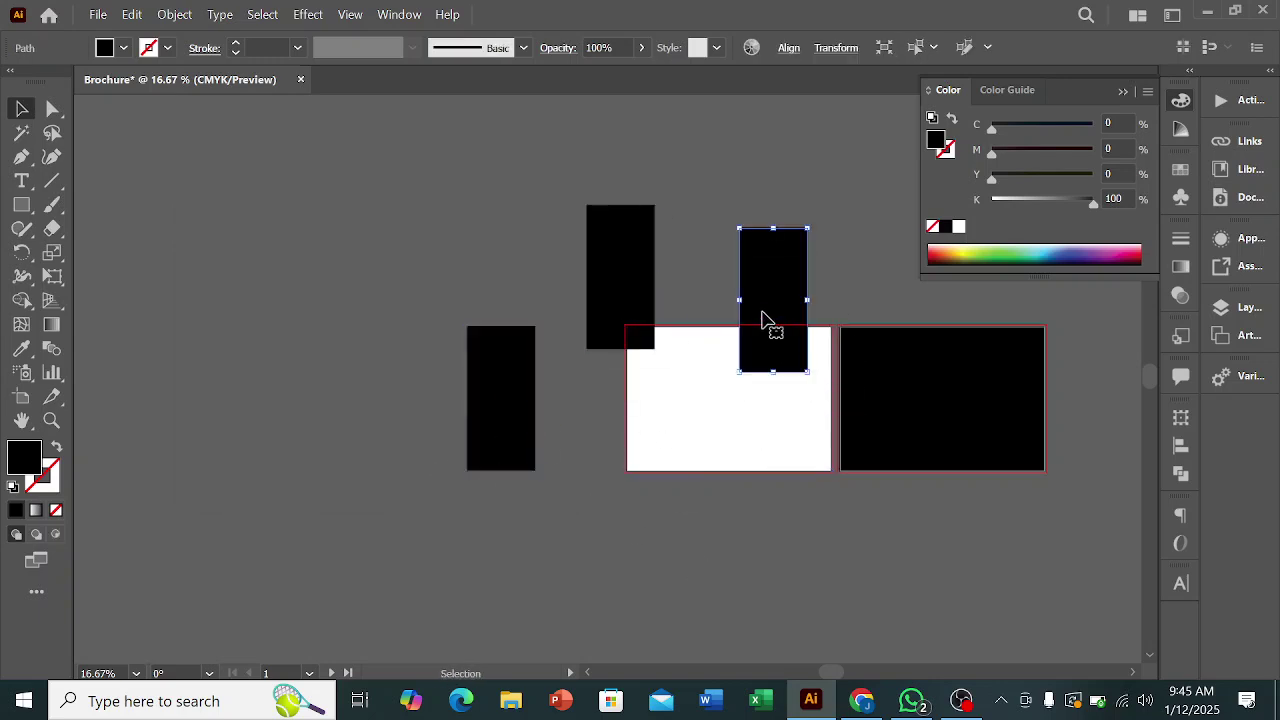
{"action": "key", "text": "ctrl+z"}
{"action": "key", "text": "ctrl+z"}
{"action": "key", "text": "ctrl+z"}
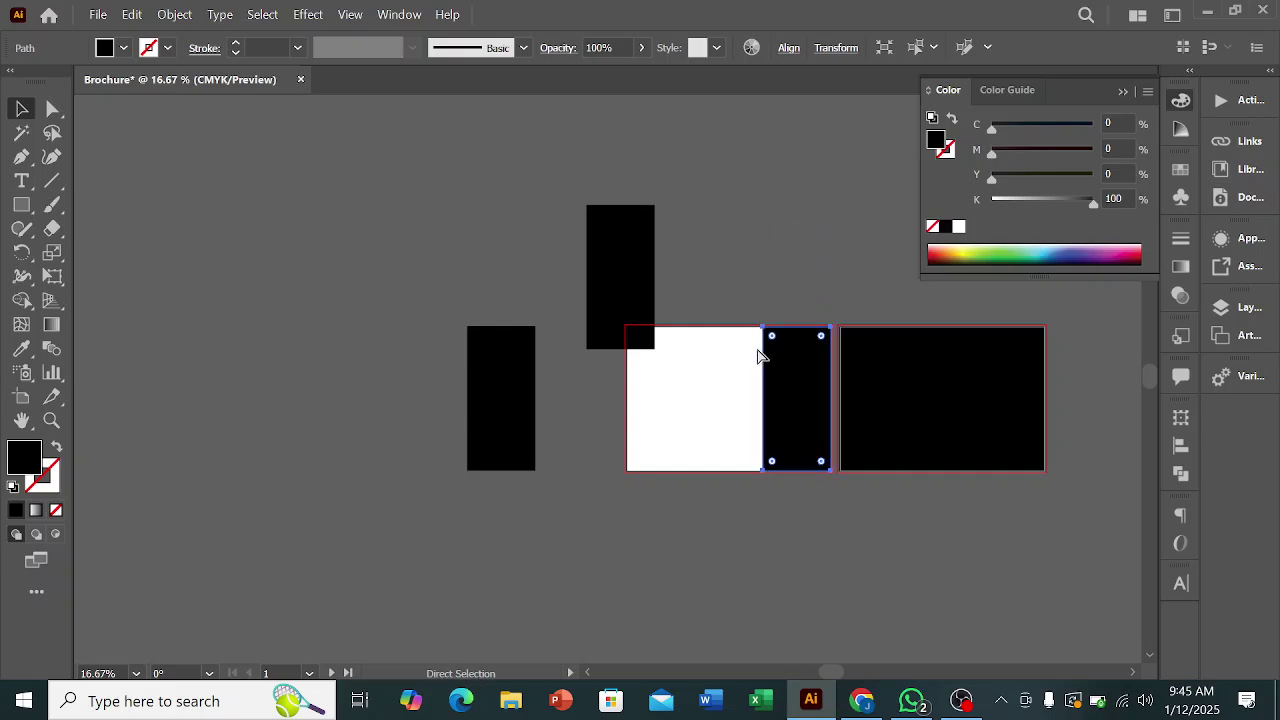
{"action": "left_click", "coordinate": [745, 283]}
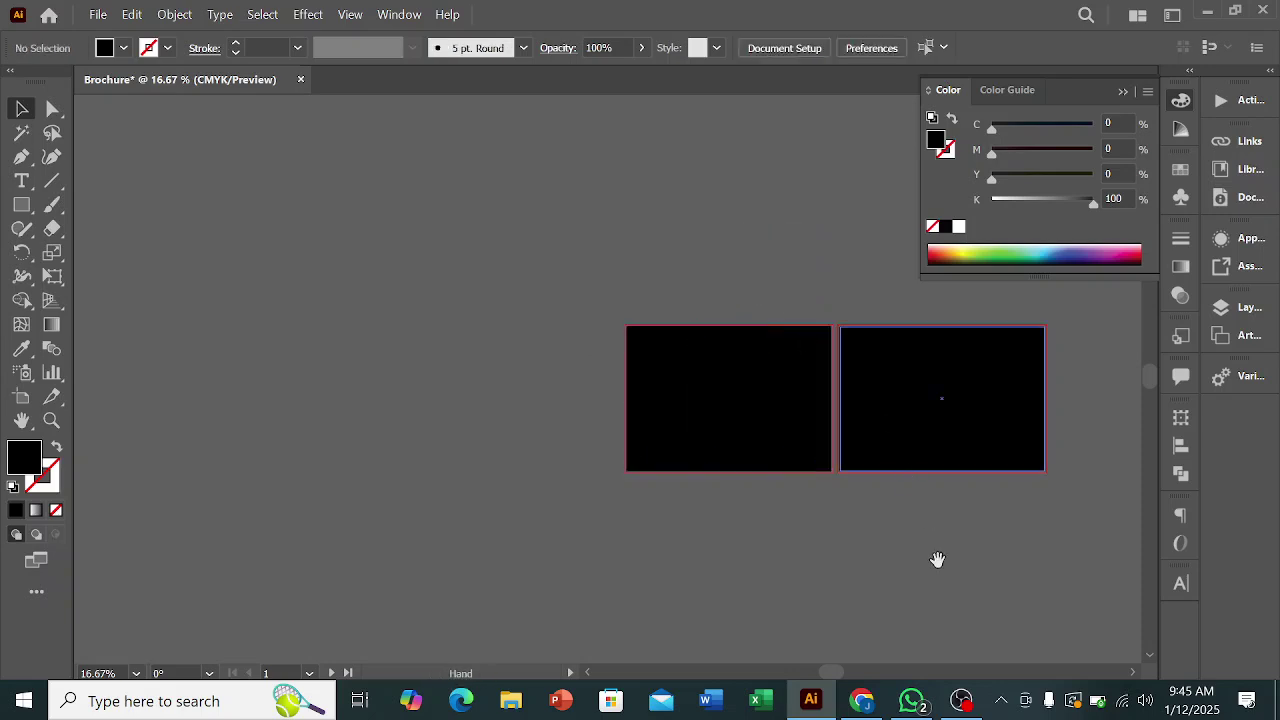
- Split the second artboard's rectangle into a grid of 1 row and 3 columns with a 0 in gutter, previewing the result
{"action": "left_click_drag", "start_coordinate": [937, 560], "coordinate": [764, 522]}
{"action": "left_click", "coordinate": [767, 379]}
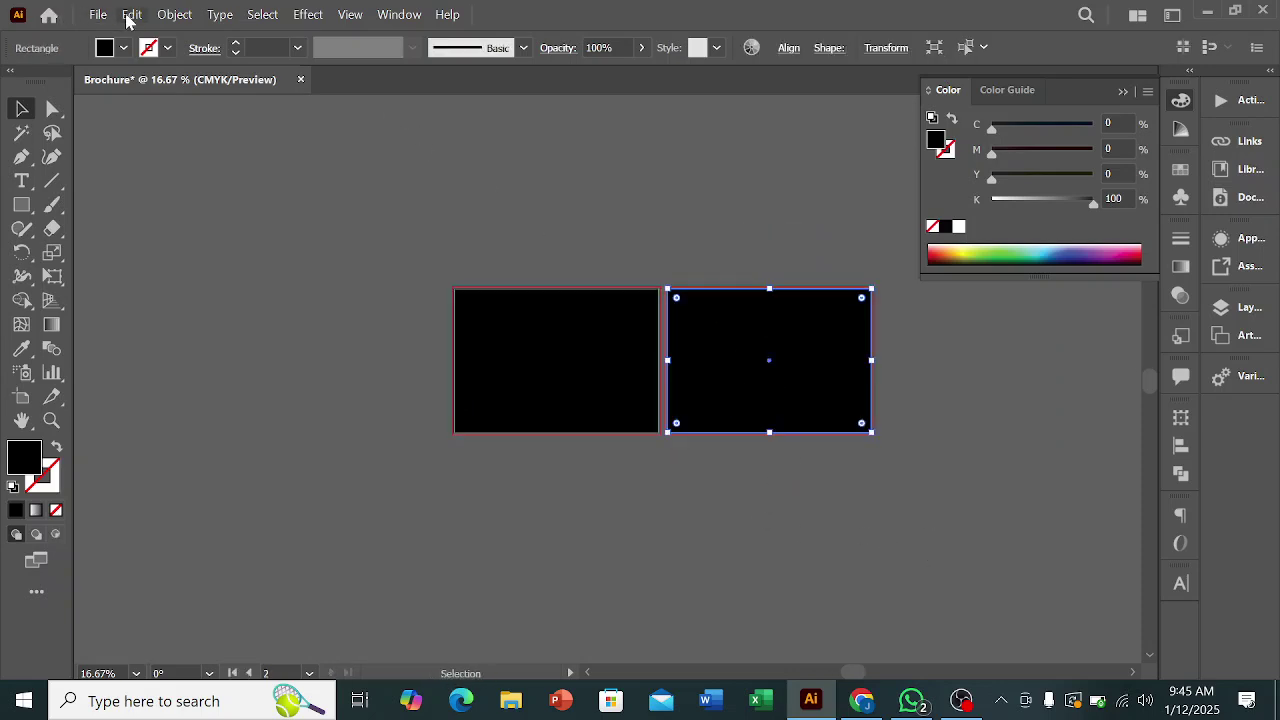
{"action": "left_click", "coordinate": [170, 15]}
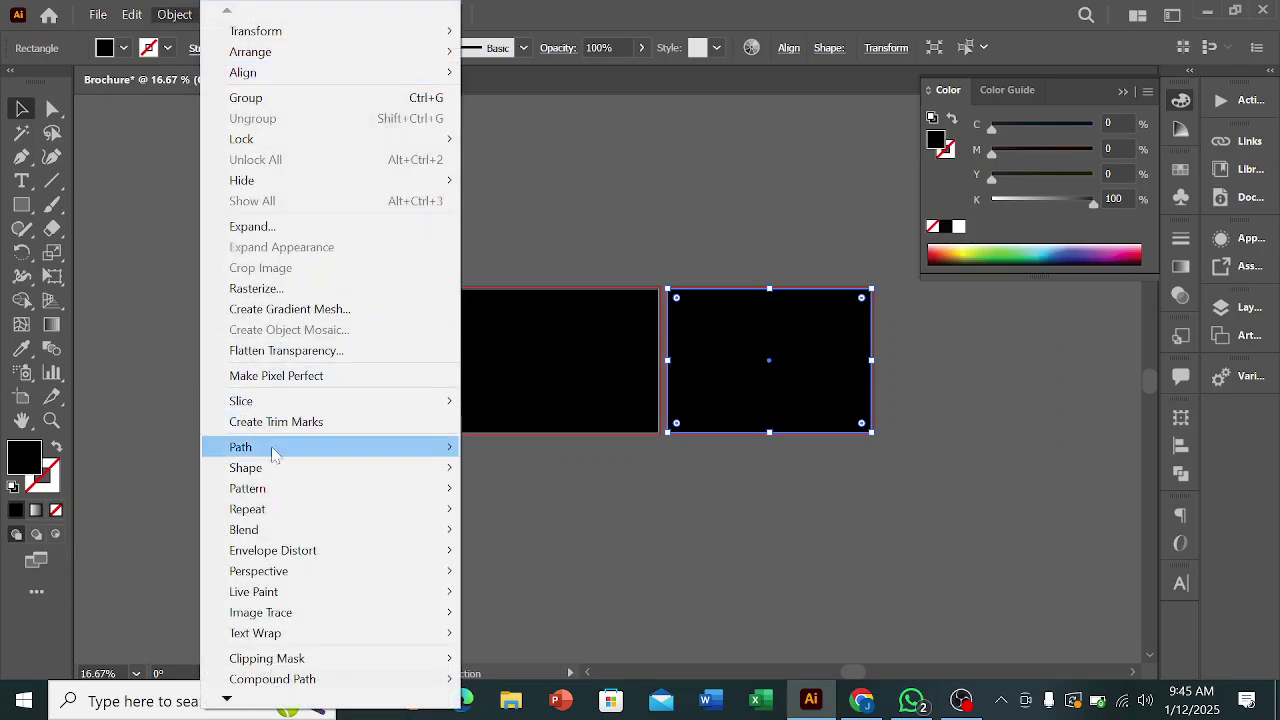
{"action": "mouse_move", "coordinate": [272, 448]}
{"action": "left_click", "coordinate": [545, 648]}
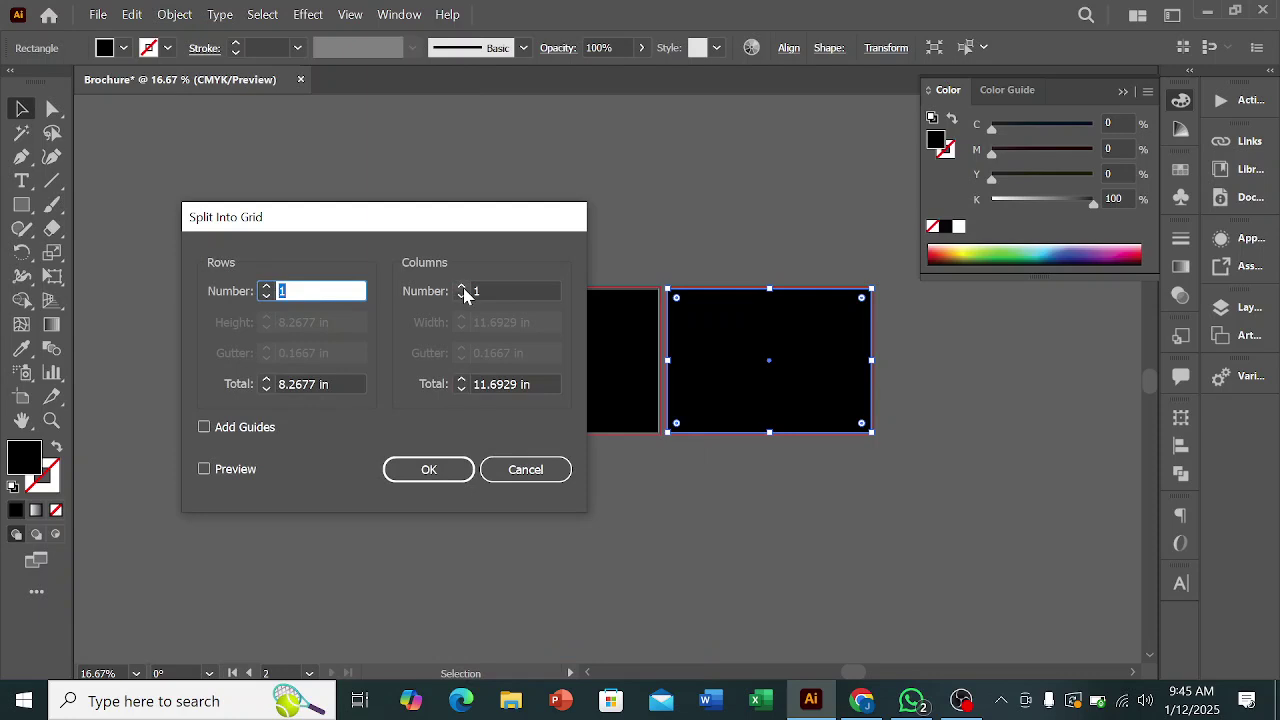
{"action": "left_click", "coordinate": [462, 287]}
{"action": "left_click", "coordinate": [463, 287]}
{"action": "left_click", "coordinate": [205, 469]}
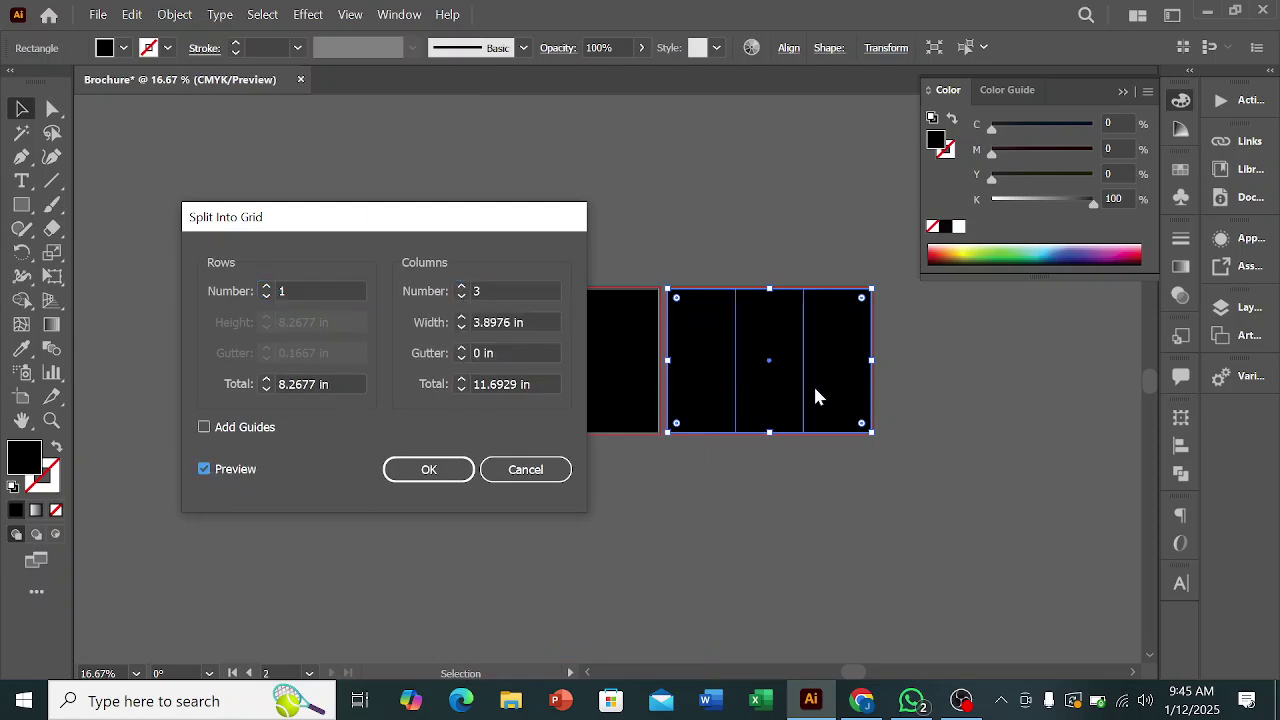
{"action": "left_click", "coordinate": [445, 471]}
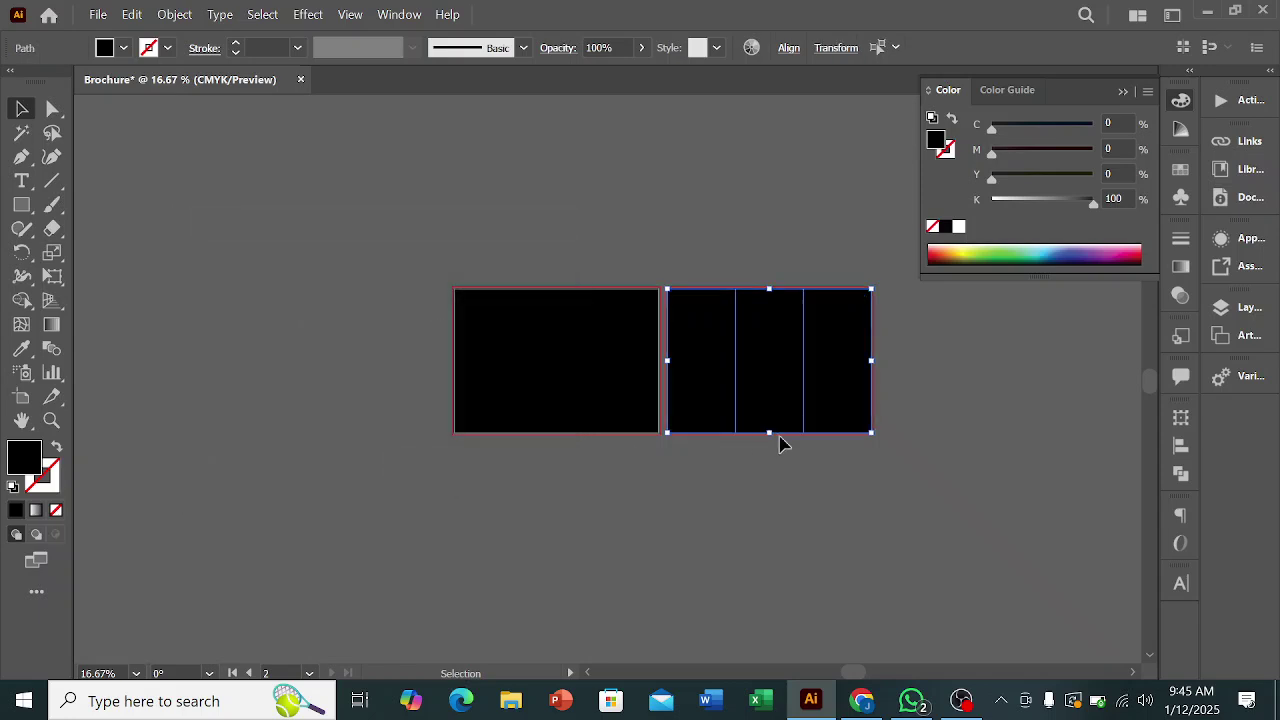
{"action": "left_click", "coordinate": [955, 484]}
- Offset the first artboard's three panels by -0.375 in with miter joins and turn the inset rectangles into guides
{"action": "left_click_drag", "start_coordinate": [420, 213], "coordinate": [654, 471]}
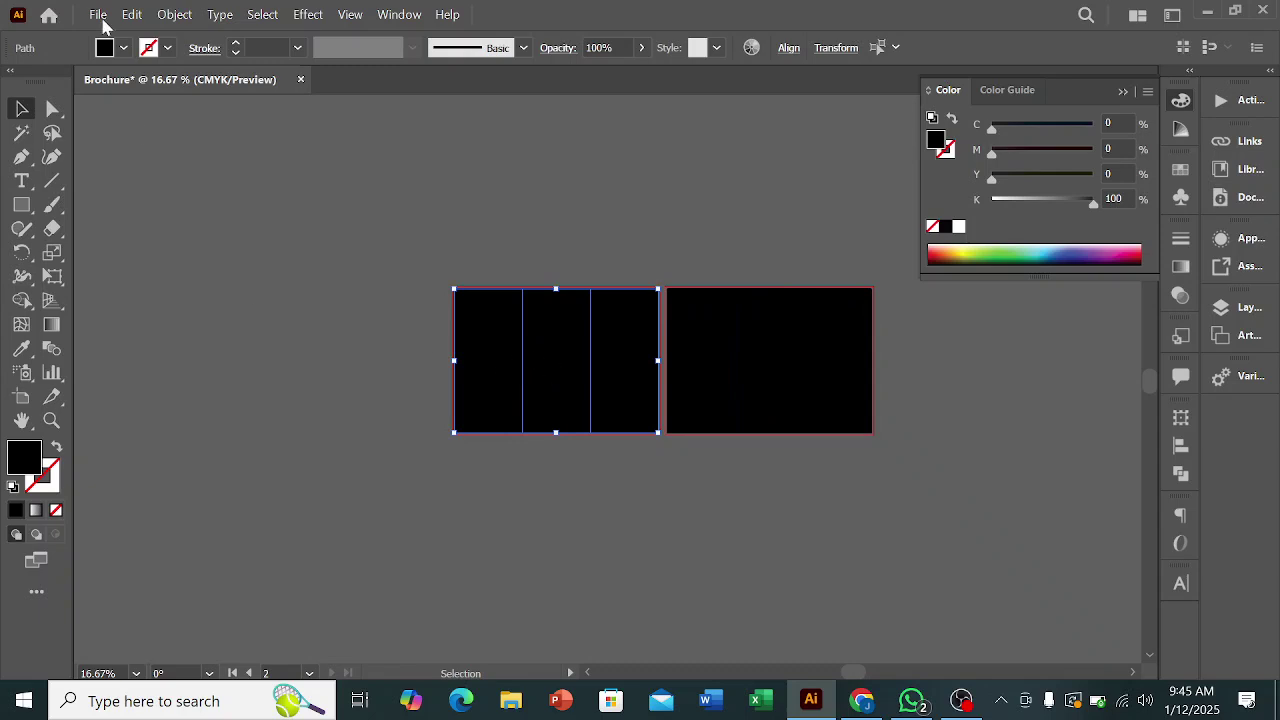
{"action": "left_click", "coordinate": [175, 14]}
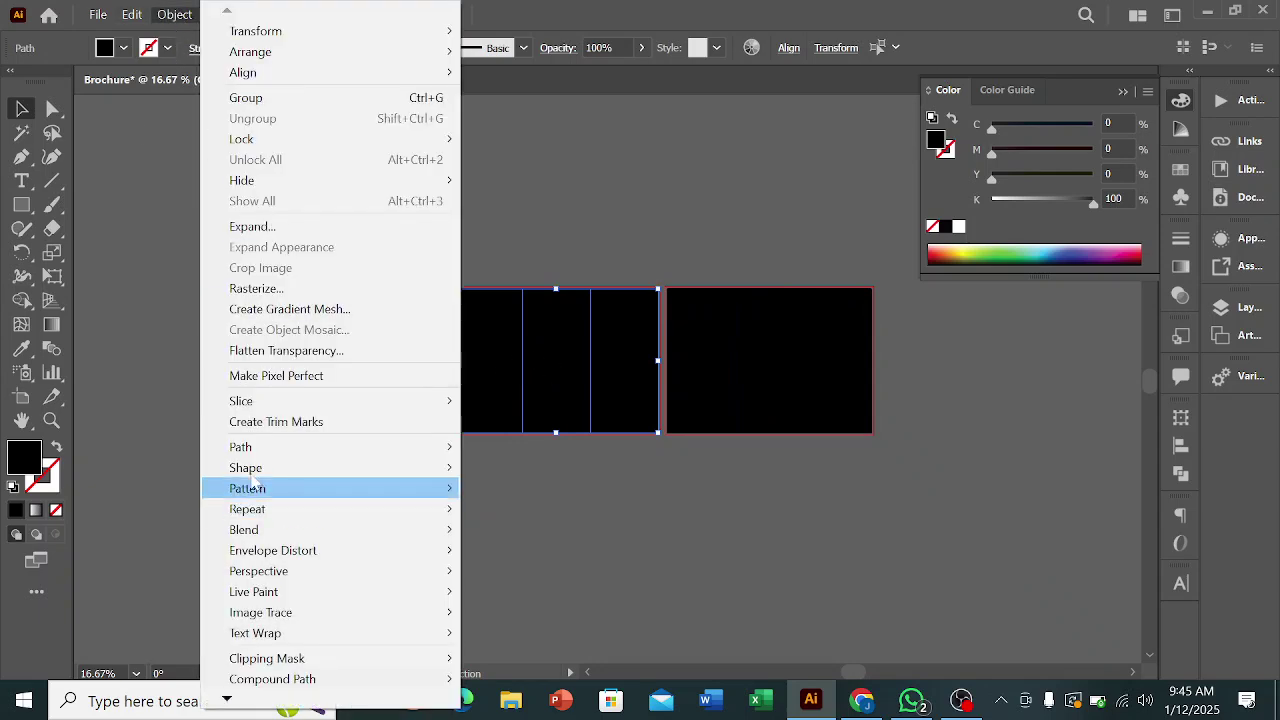
{"action": "mouse_move", "coordinate": [284, 448]}
{"action": "left_click", "coordinate": [545, 515]}
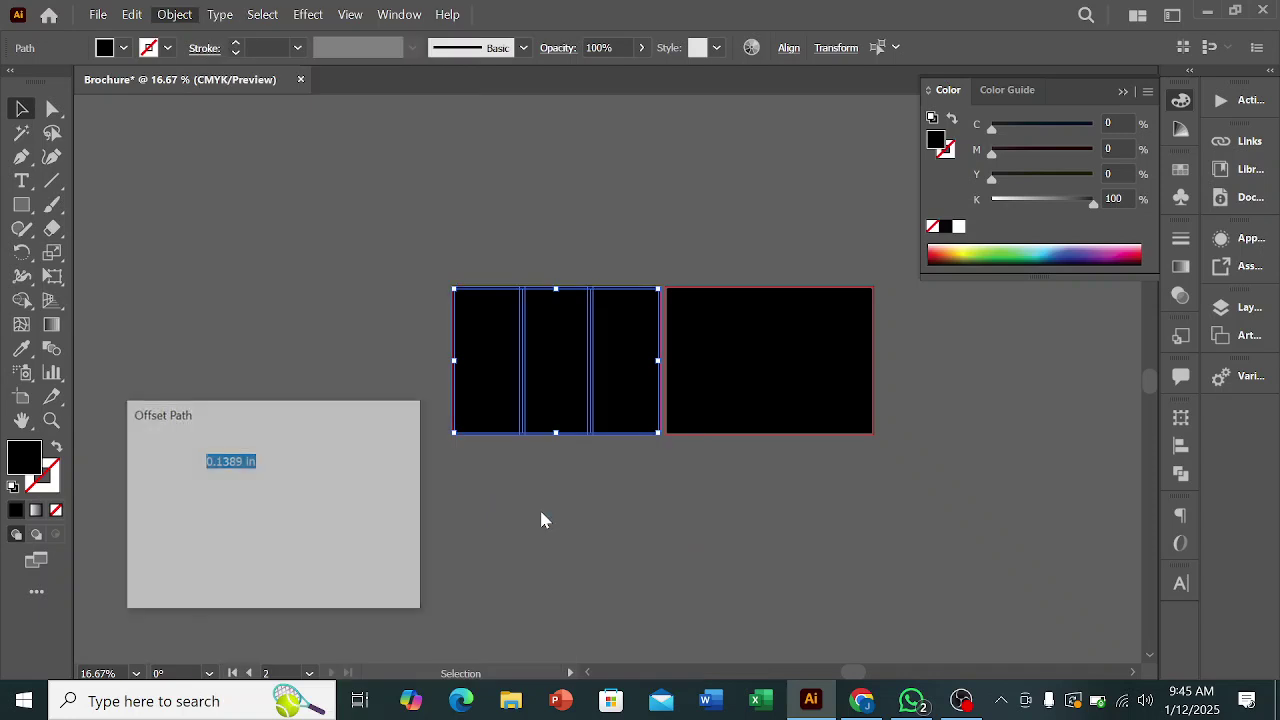
{"action": "type", "text": "-0.125"}
{"action": "type", "text": "-0.25"}
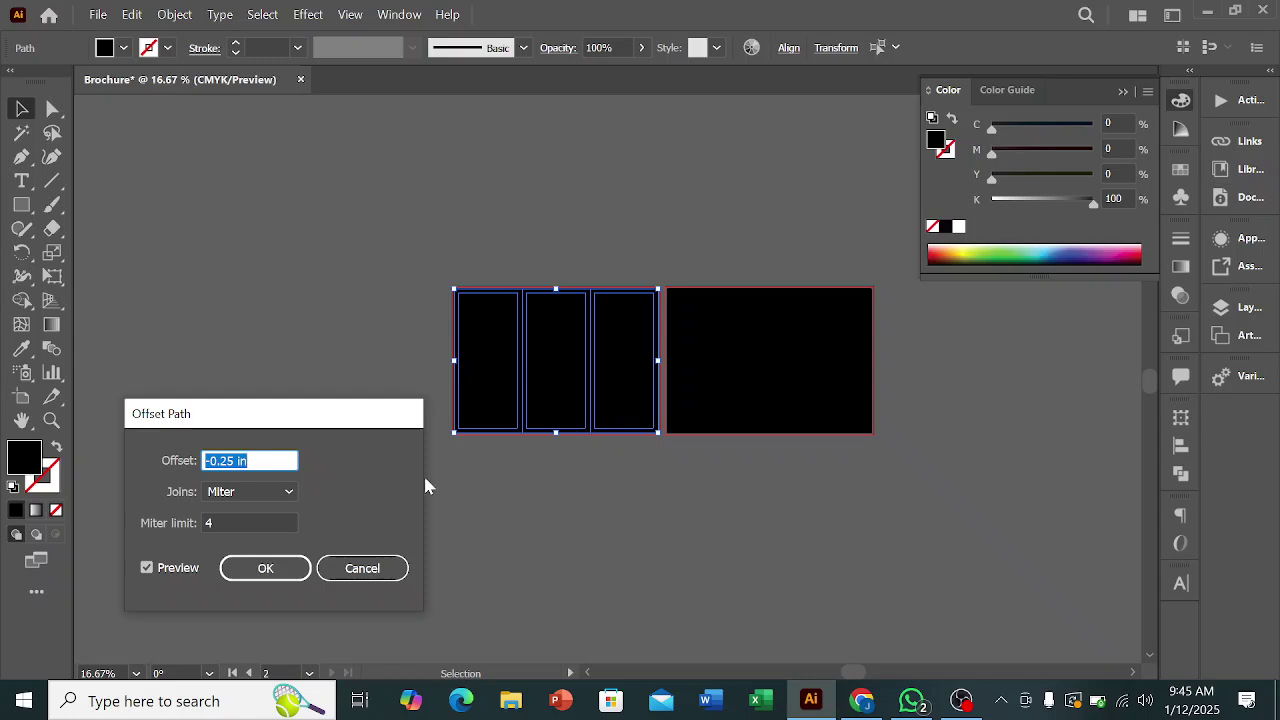
{"action": "type", "text": "-0.375"}
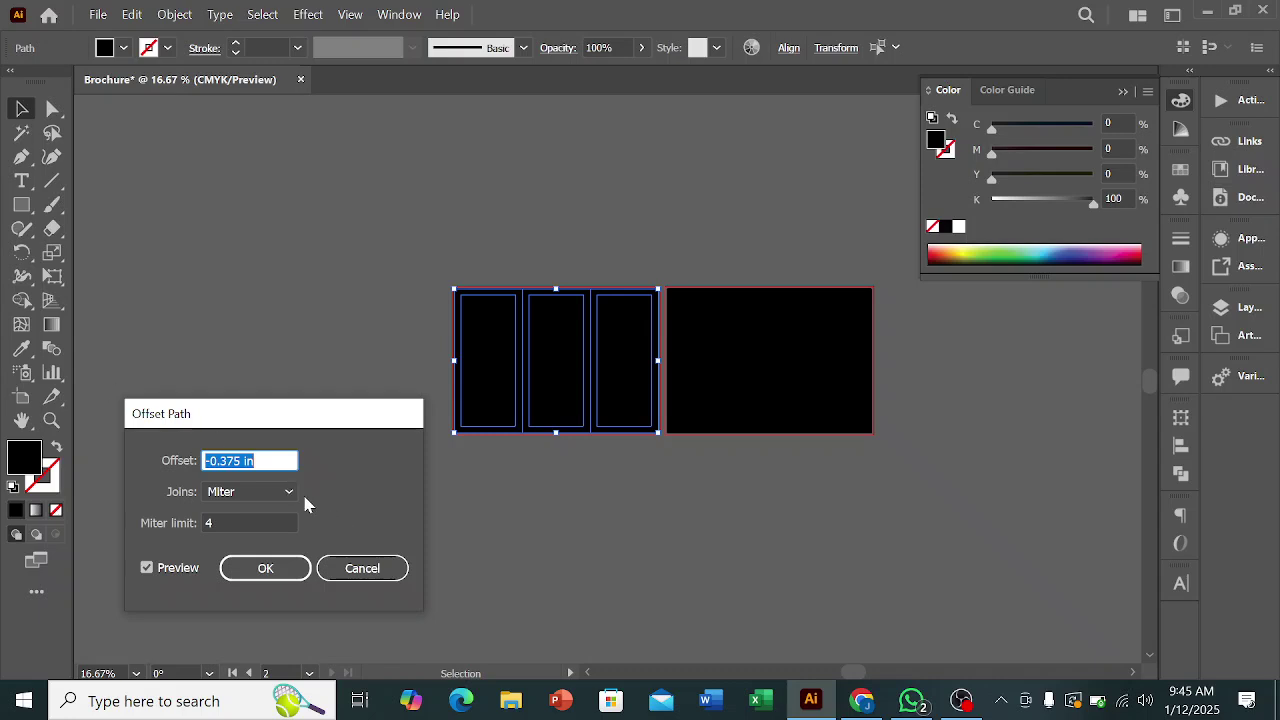
{"action": "key", "text": "Up"}
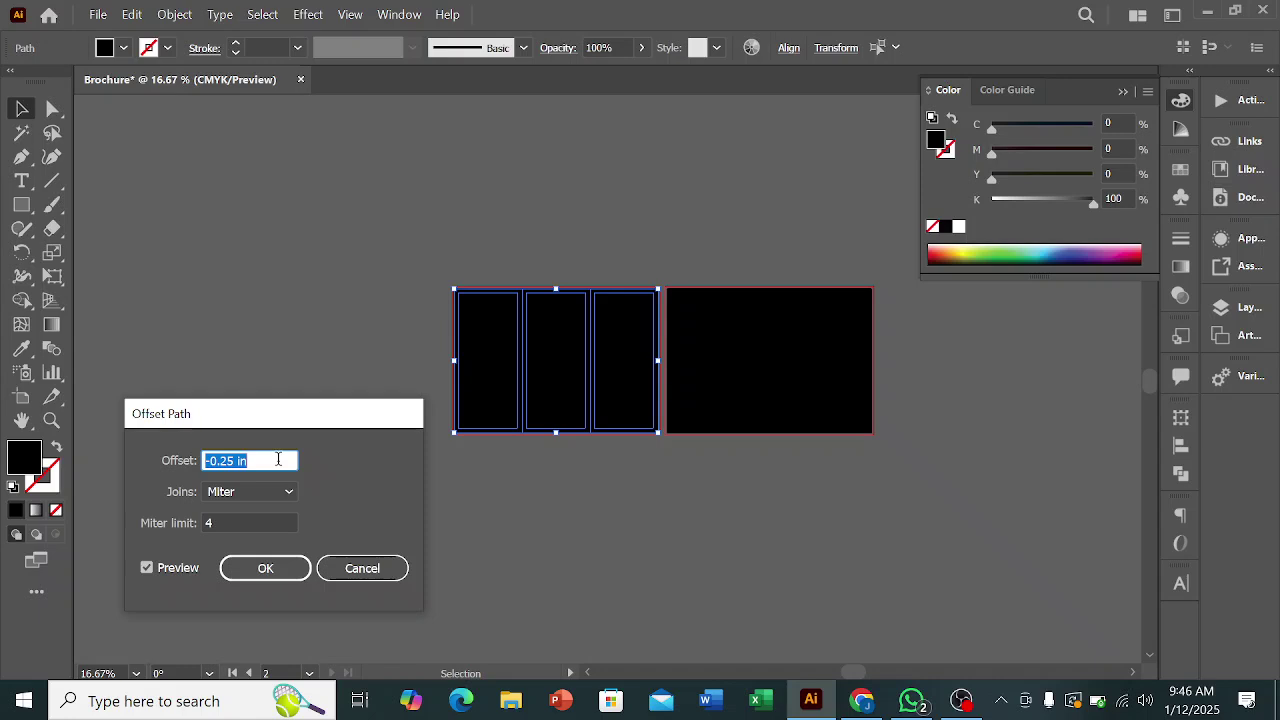
{"action": "key", "text": "Up"}
{"action": "key", "text": "Down"}
{"action": "key", "text": "Down"}
{"action": "left_click", "coordinate": [265, 568]}
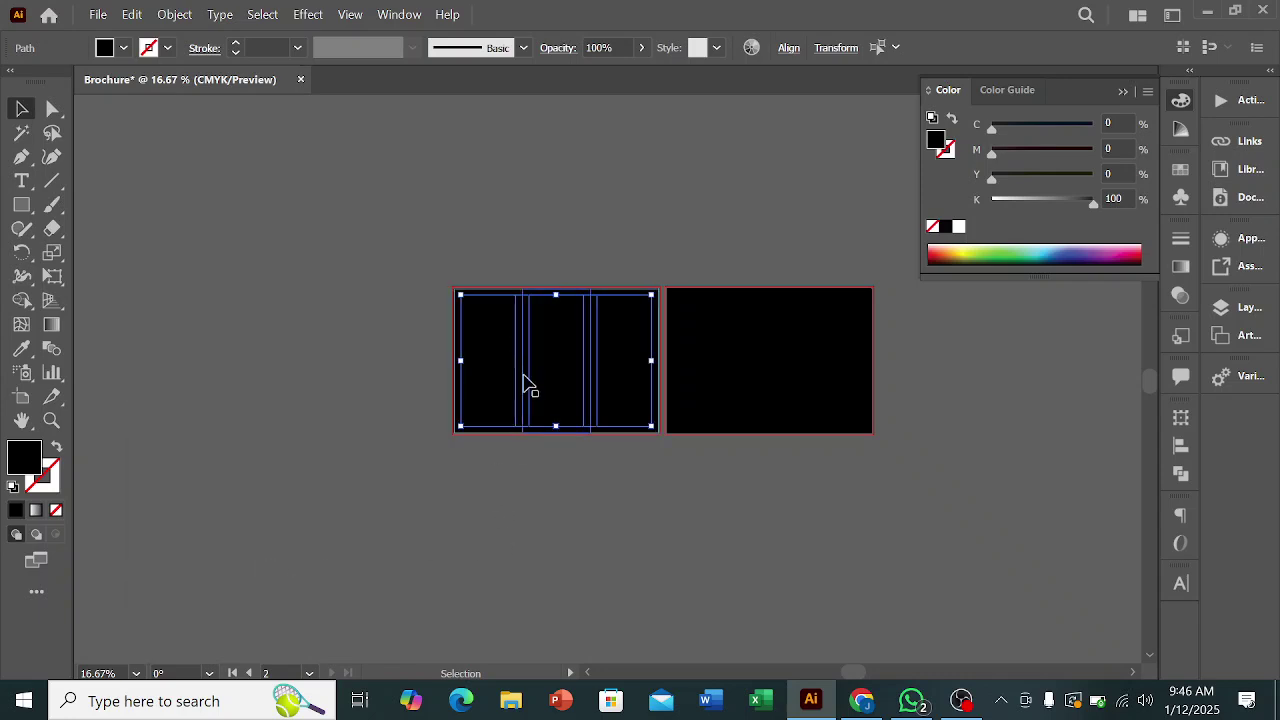
{"action": "right_click", "coordinate": [500, 364]}
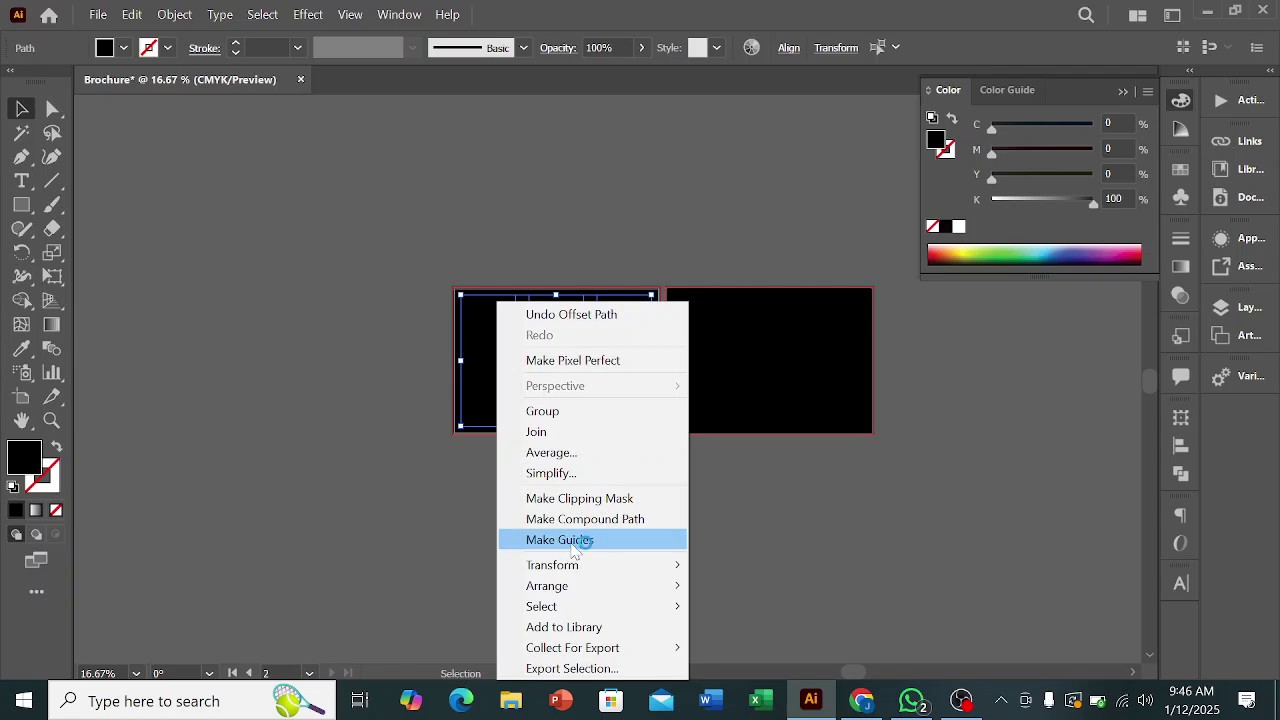
{"action": "left_click", "coordinate": [572, 540]}
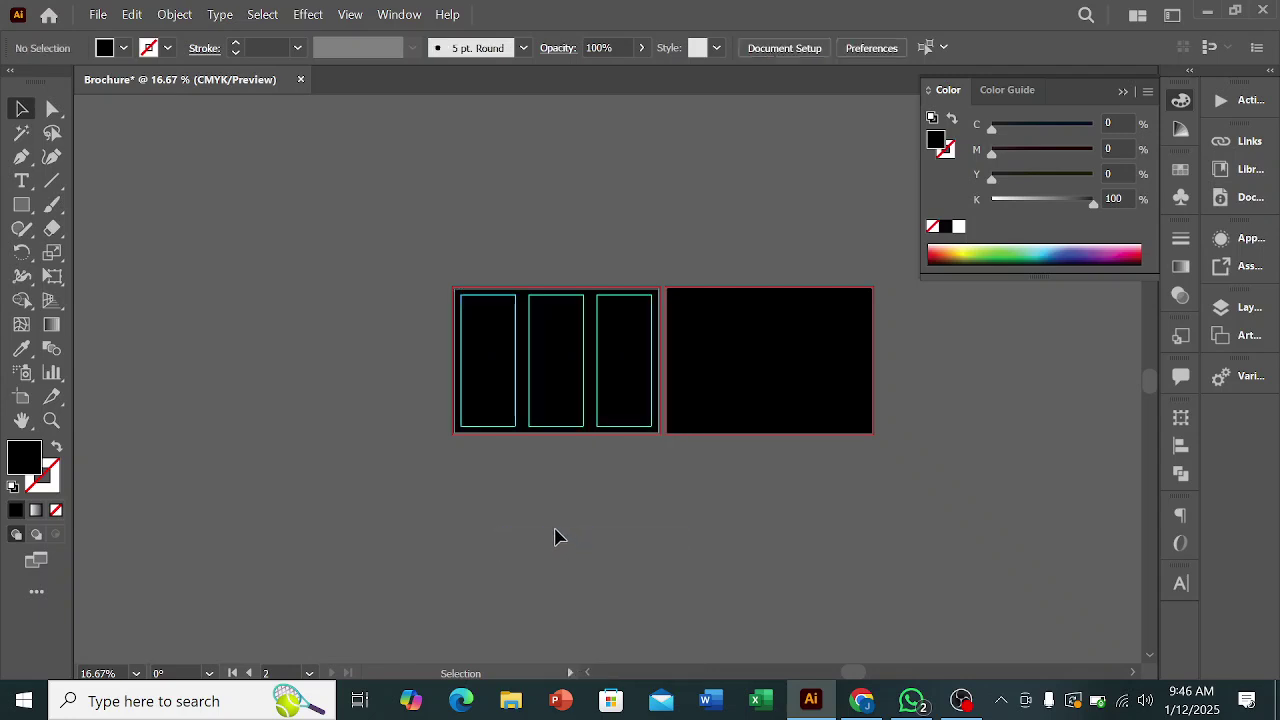
- Offset the second artboard's three panels by -0.375 in and convert the resulting inset rectangles into margin guides
{"action": "left_click", "coordinate": [690, 288]}
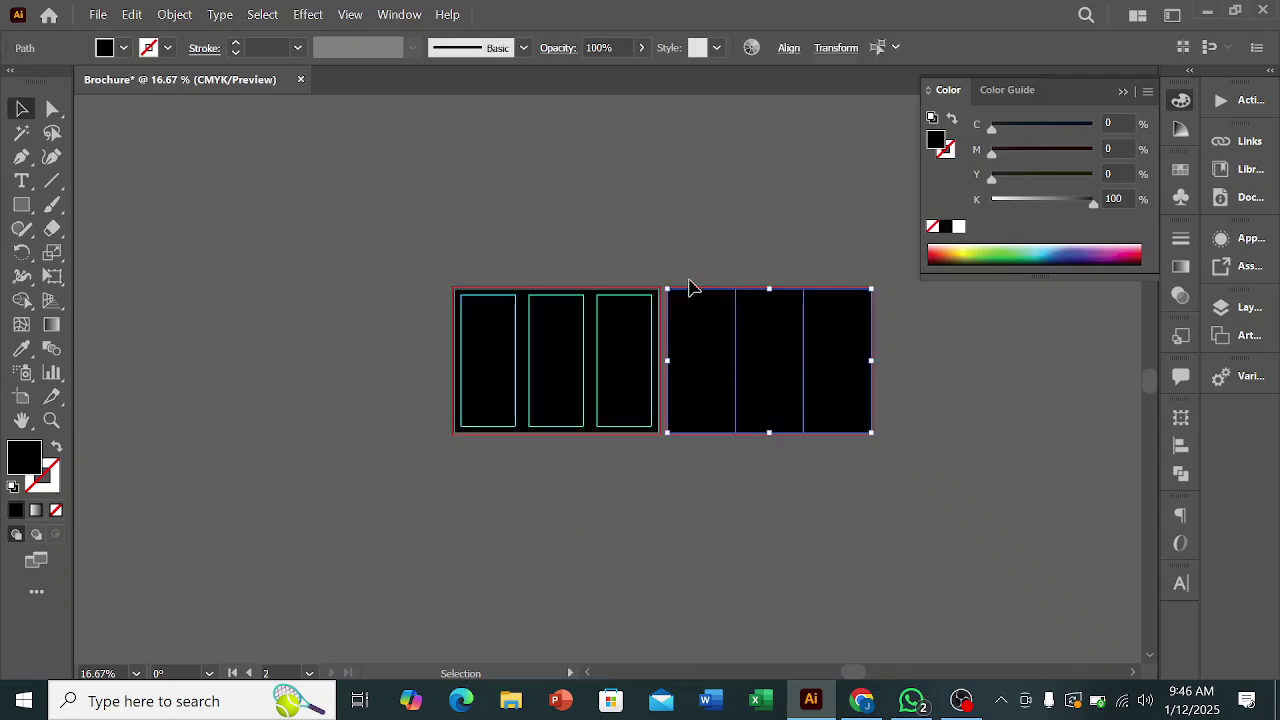
{"action": "left_click", "coordinate": [173, 16]}
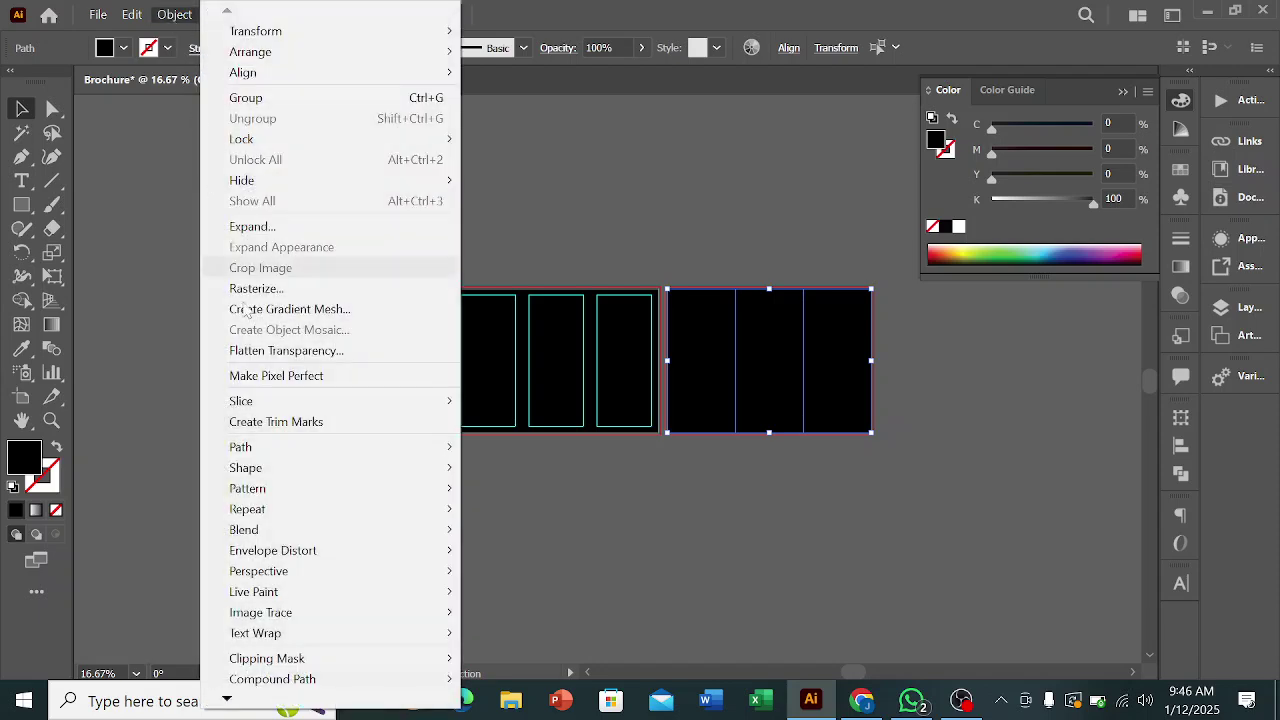
{"action": "mouse_move", "coordinate": [274, 449]}
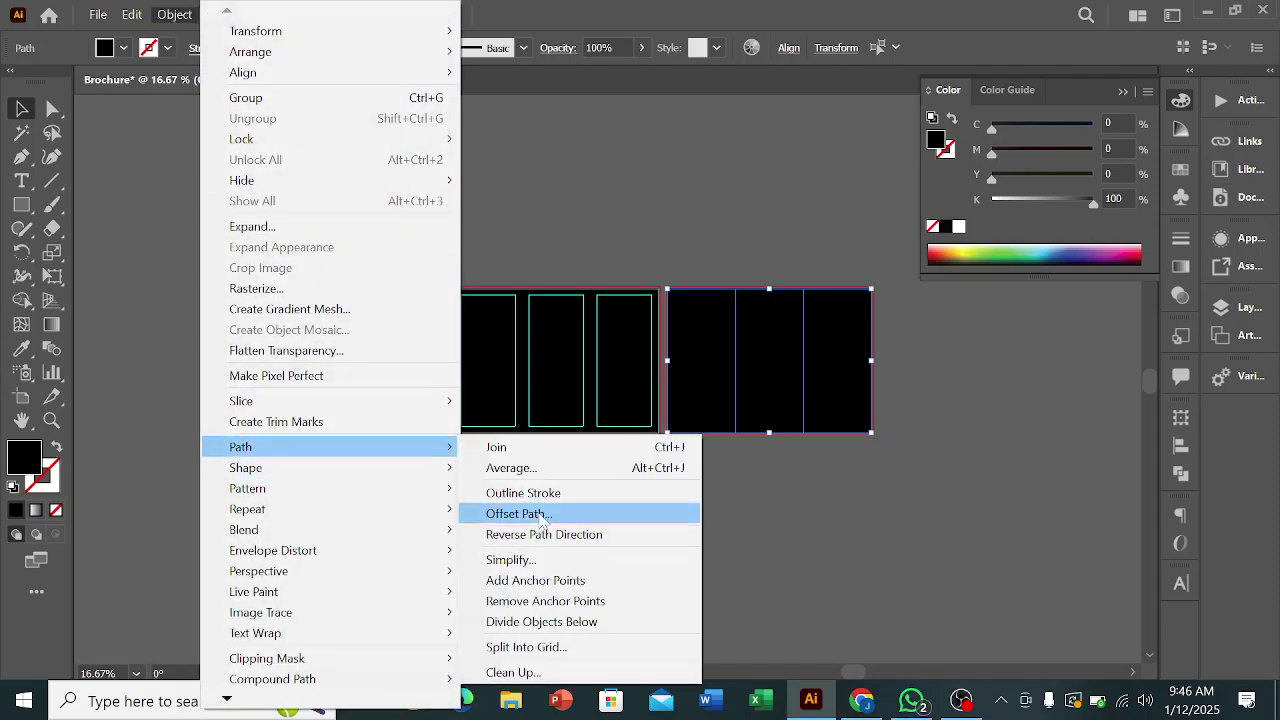
{"action": "left_click", "coordinate": [532, 514]}
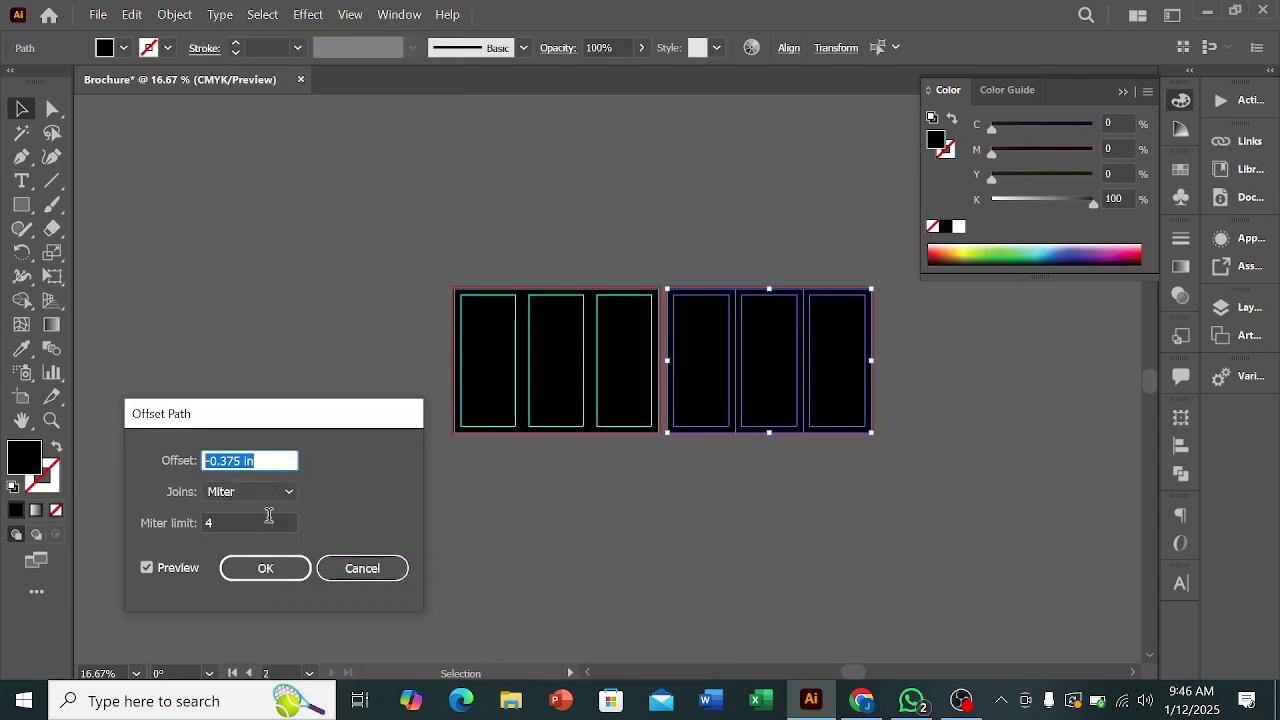
{"action": "left_click", "coordinate": [284, 568]}
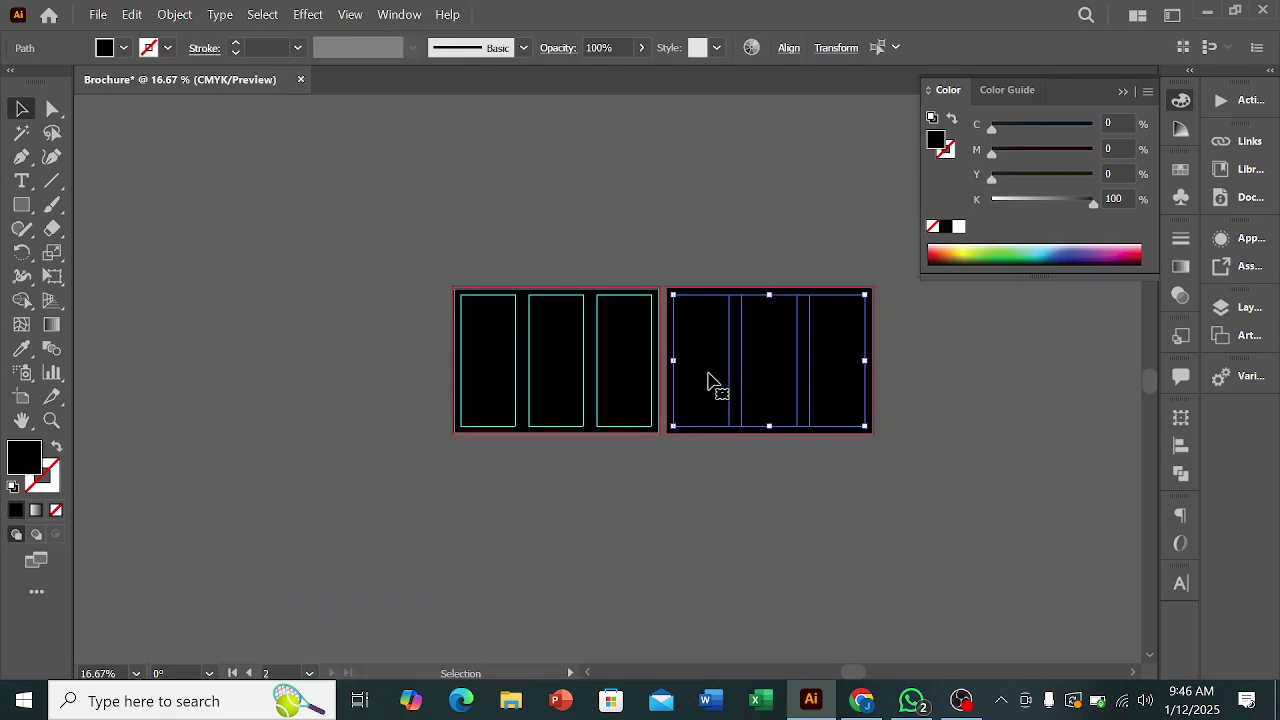
{"action": "right_click", "coordinate": [708, 378]}
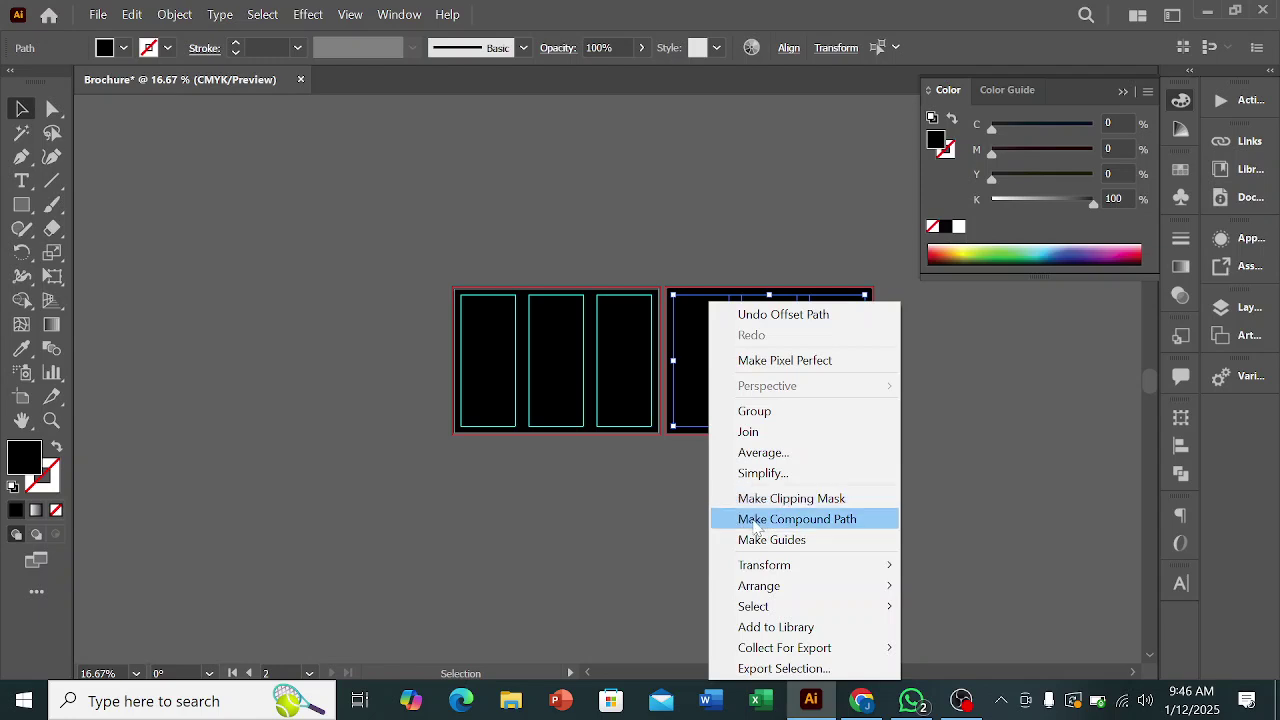
{"action": "left_click", "coordinate": [772, 540]}
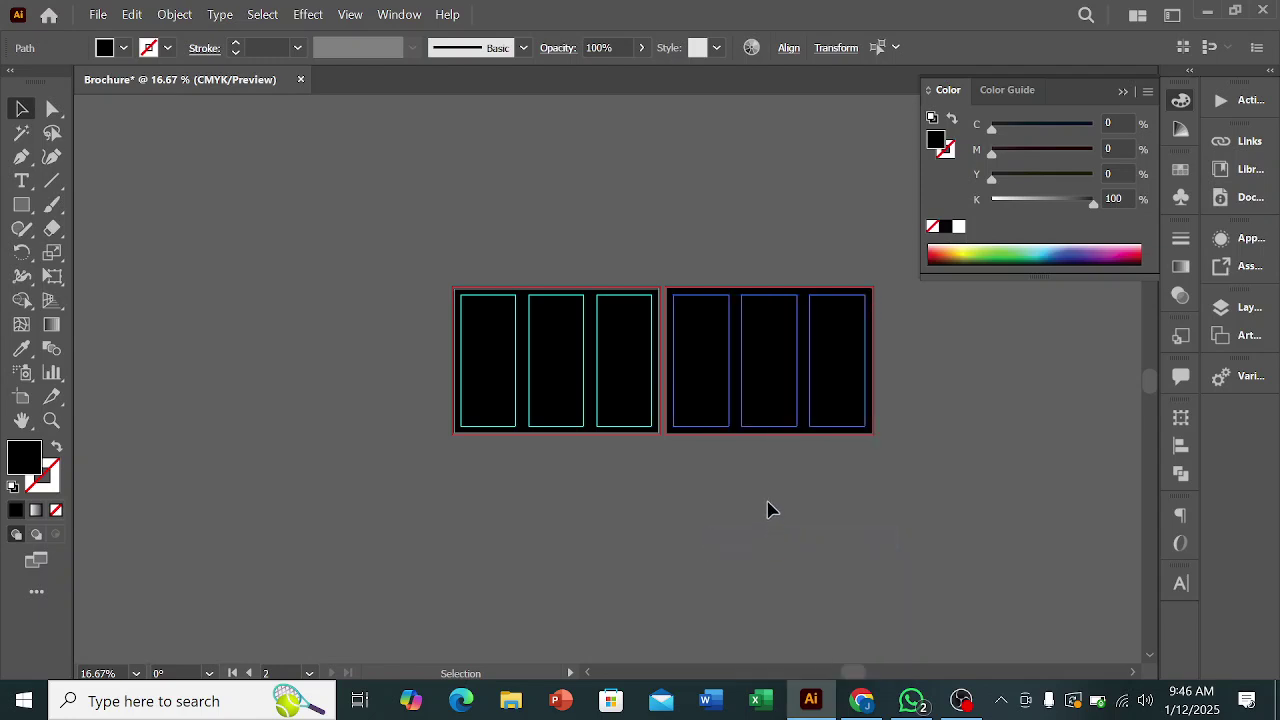
{"action": "left_click", "coordinate": [609, 500]}
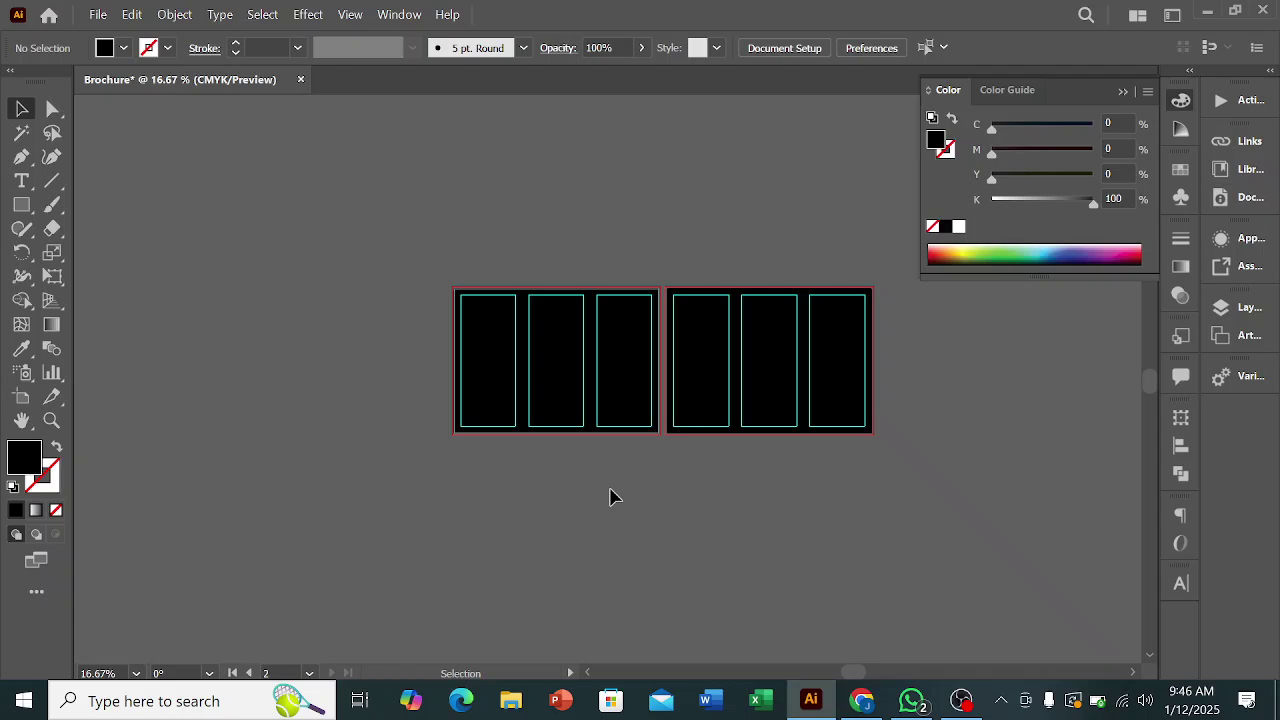
- Add the text label "1" in the empty area above and left of the first artboard, enlarged to about 81 pt
{"action": "scroll", "coordinate": [556, 522], "scroll_direction": "up", "scroll_amount": 1}
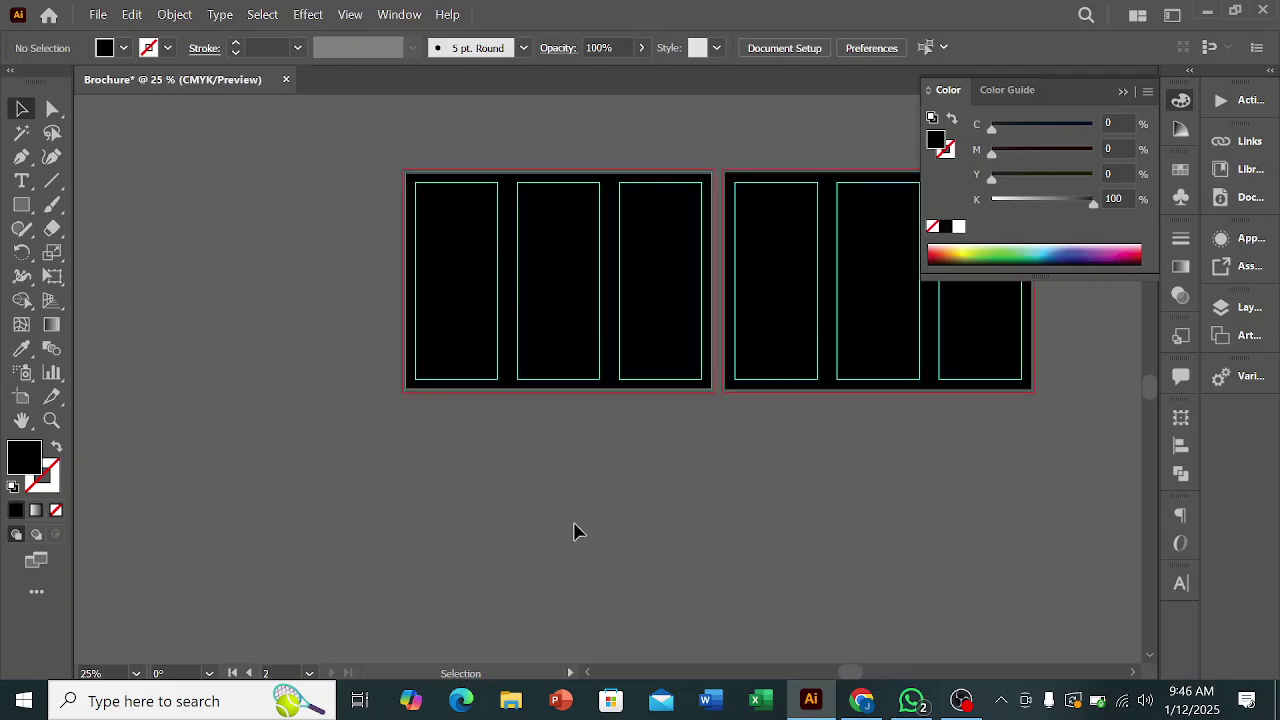
{"action": "scroll", "coordinate": [578, 540], "scroll_direction": "up", "scroll_amount": 1}
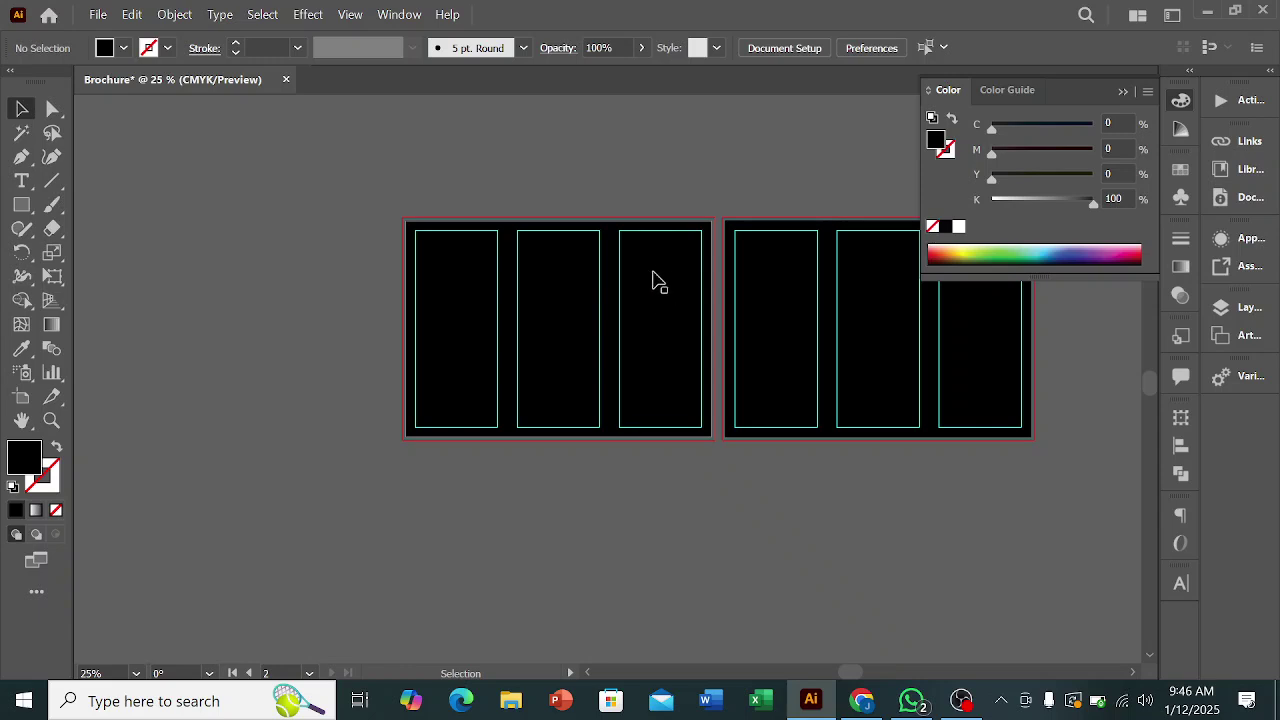
{"action": "key", "text": "space"}
{"action": "left_click_drag", "start_coordinate": [737, 506], "coordinate": [676, 498]}
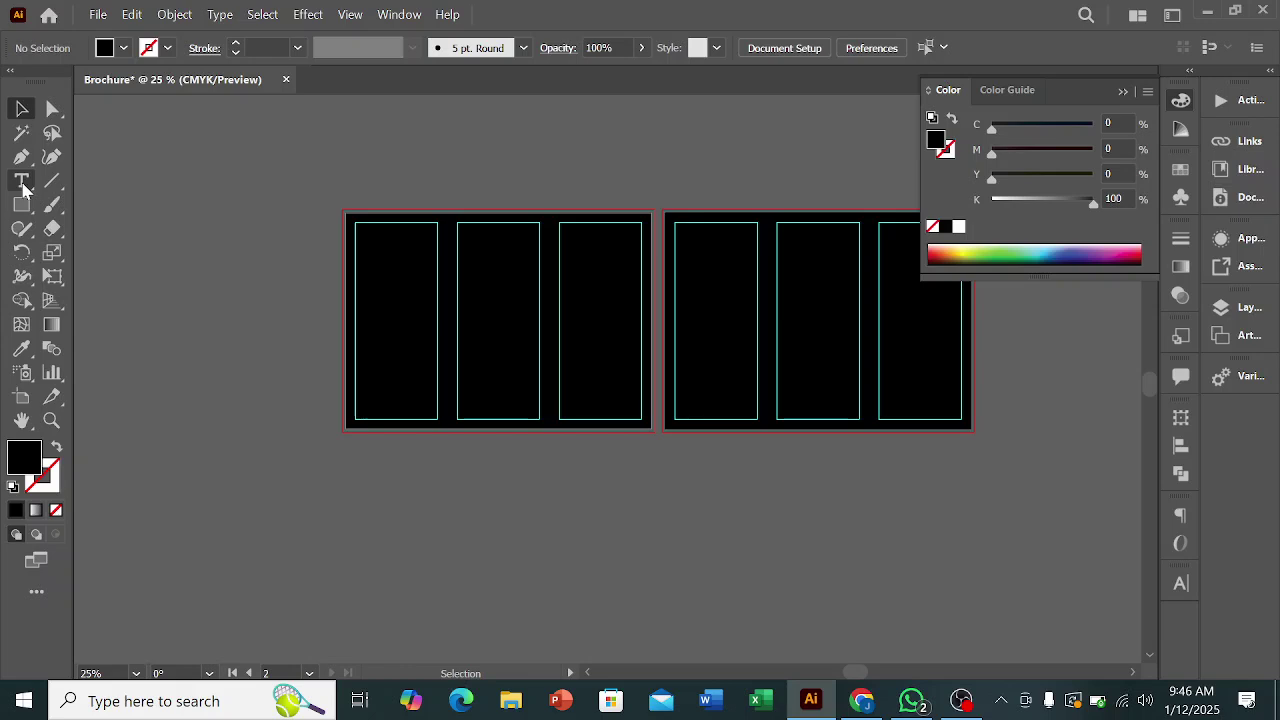
{"action": "left_click", "coordinate": [22, 181]}
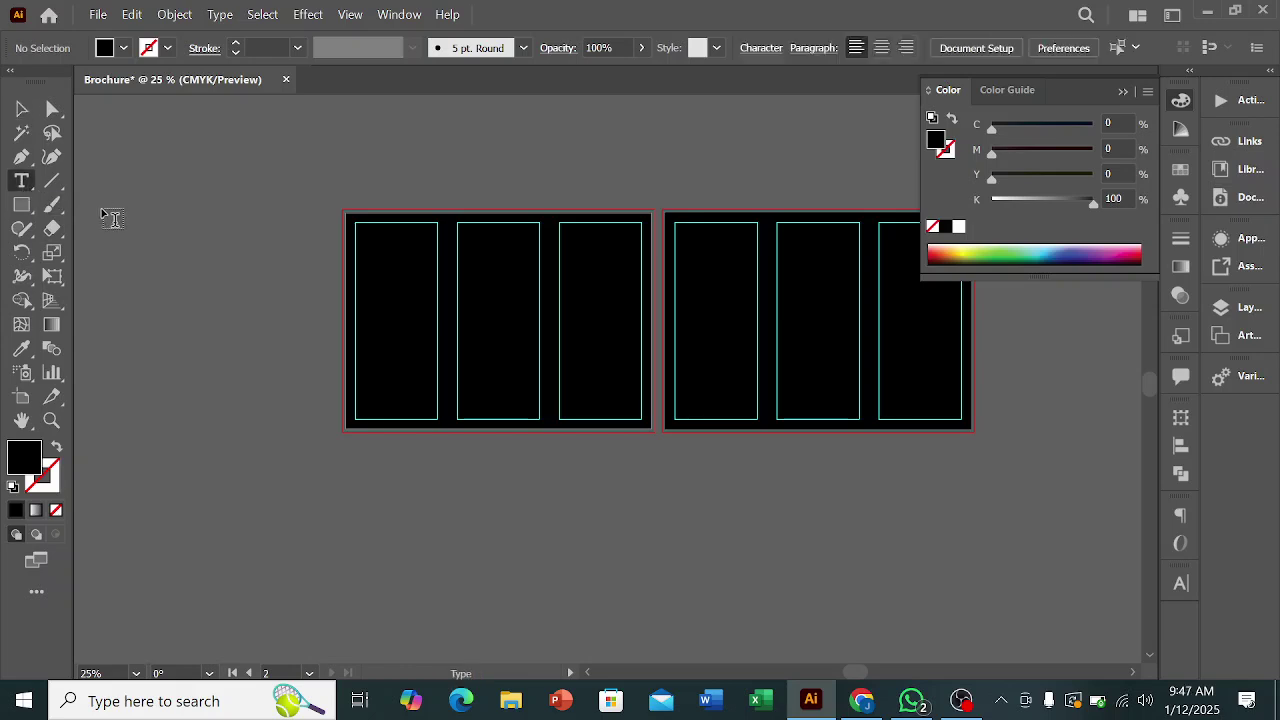
{"action": "left_click_drag", "start_coordinate": [271, 157], "coordinate": [272, 158]}
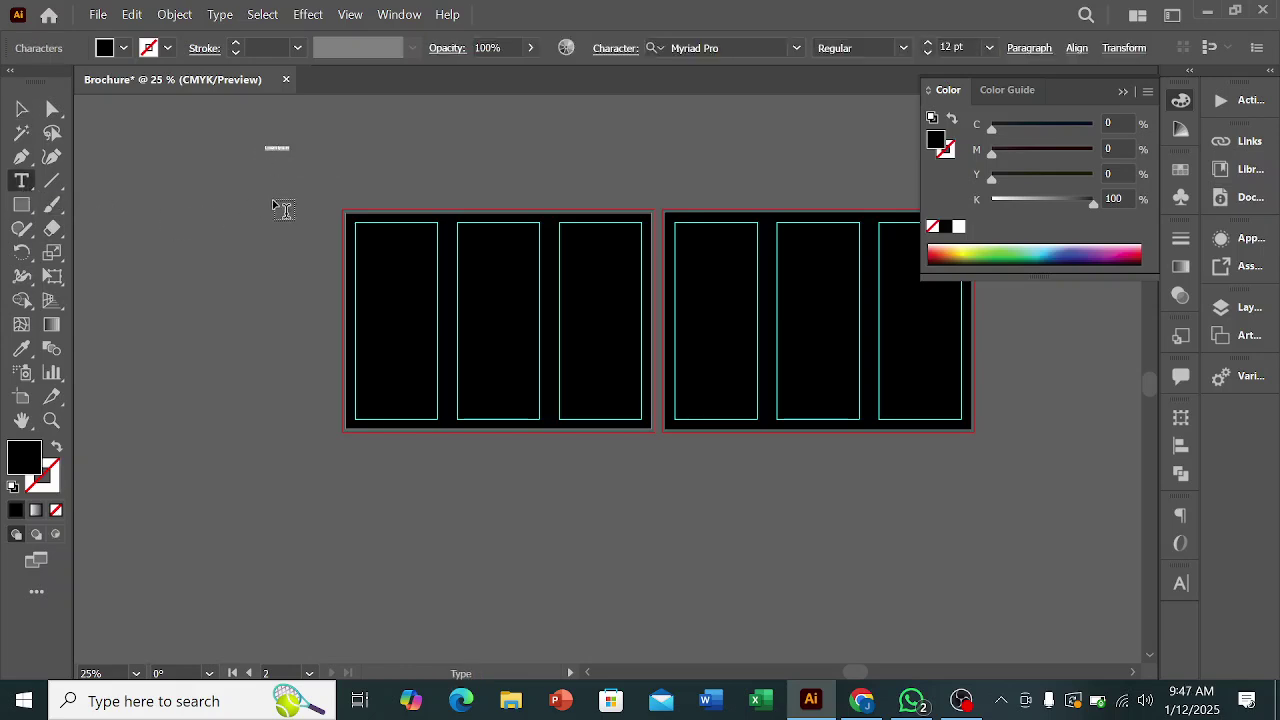
{"action": "left_click", "coordinate": [21, 109]}
{"action": "key", "text": "space"}
{"action": "key", "text": "shift+space"}
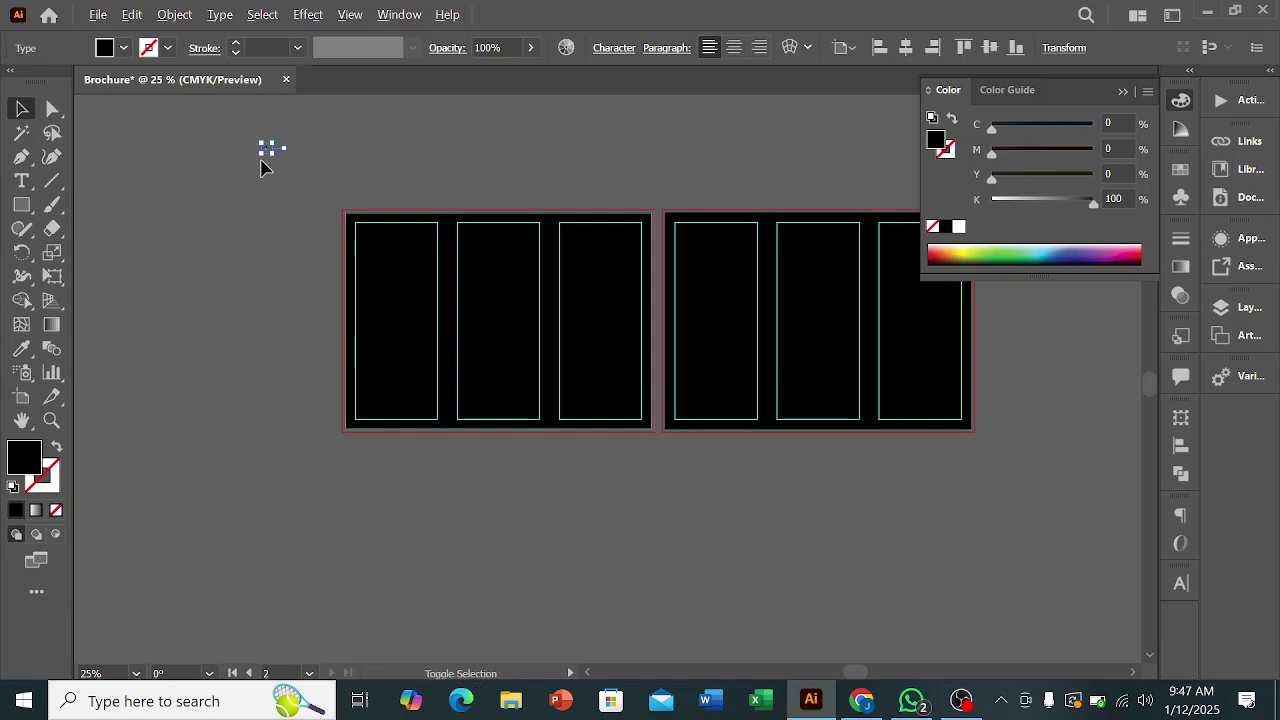
{"action": "mouse_move", "coordinate": [274, 156]}
{"action": "left_mouse_down"}
{"action": "mouse_move", "coordinate": [310, 186]}
{"action": "mouse_move", "coordinate": [282, 174]}
{"action": "left_mouse_up"}
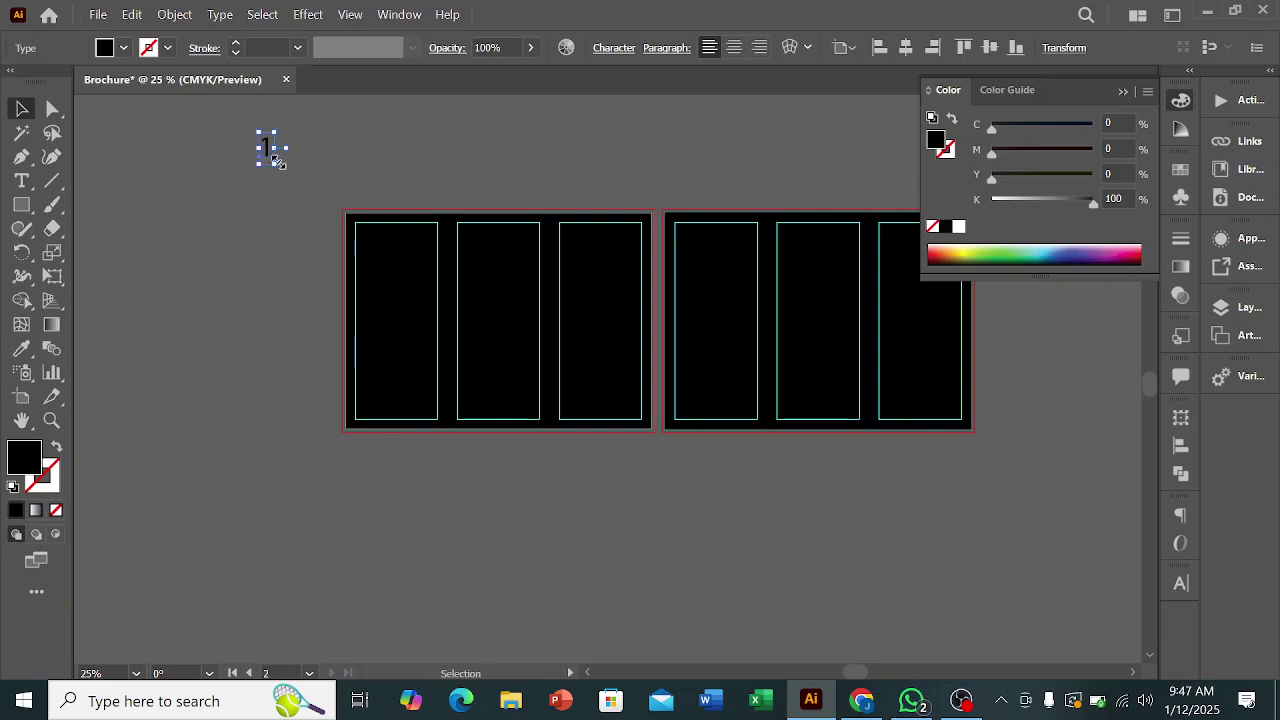
{"action": "scroll", "coordinate": [275, 160], "scroll_direction": "up", "scroll_amount": 2}
{"action": "double_click", "coordinate": [275, 160]}
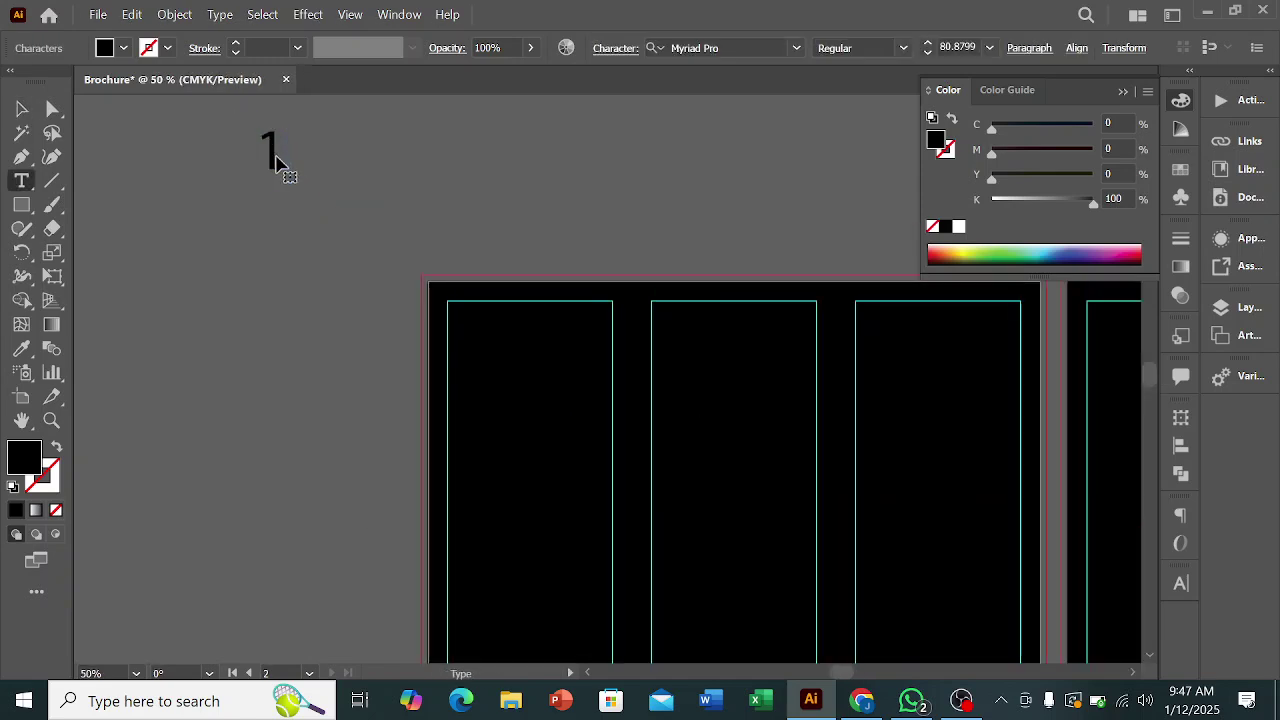
{"action": "left_click", "coordinate": [22, 108]}
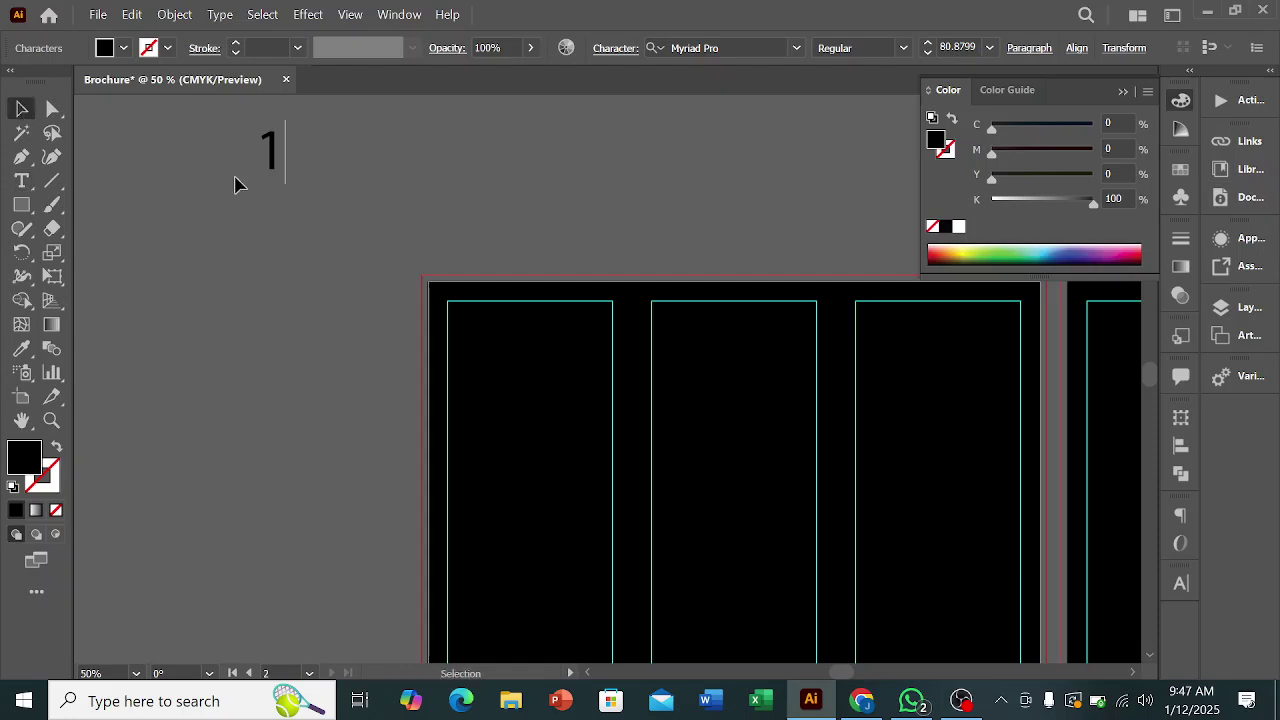
- Place a copy of the "1" label above the third panel of the first artboard
{"action": "scroll", "coordinate": [270, 258], "scroll_direction": "down", "scroll_amount": 1}
{"action": "left_click_drag", "start_coordinate": [272, 203], "coordinate": [706, 255]}
{"action": "left_click_drag", "start_coordinate": [788, 236], "coordinate": [643, 212]}
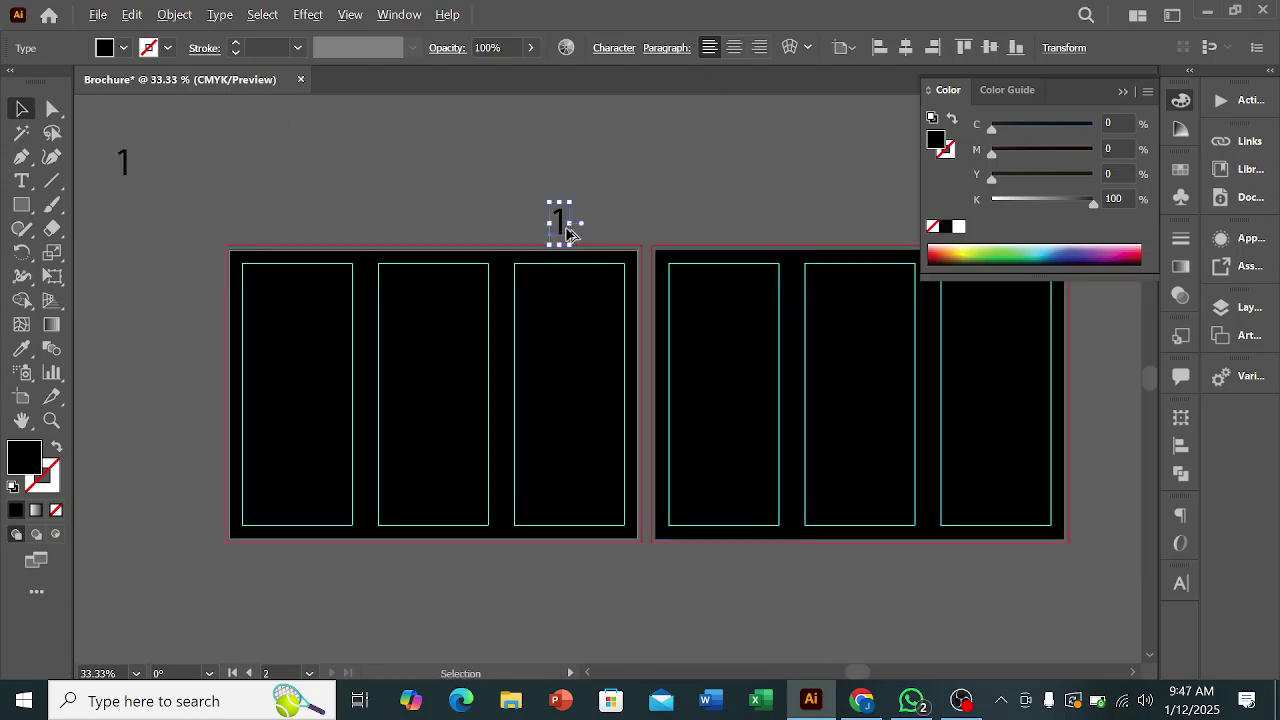
- Duplicate the "1" label above the first panel of the second artboard and change the copy's text to "2"
{"action": "left_click_drag", "start_coordinate": [565, 233], "coordinate": [725, 249]}
{"action": "left_click", "coordinate": [21, 180]}
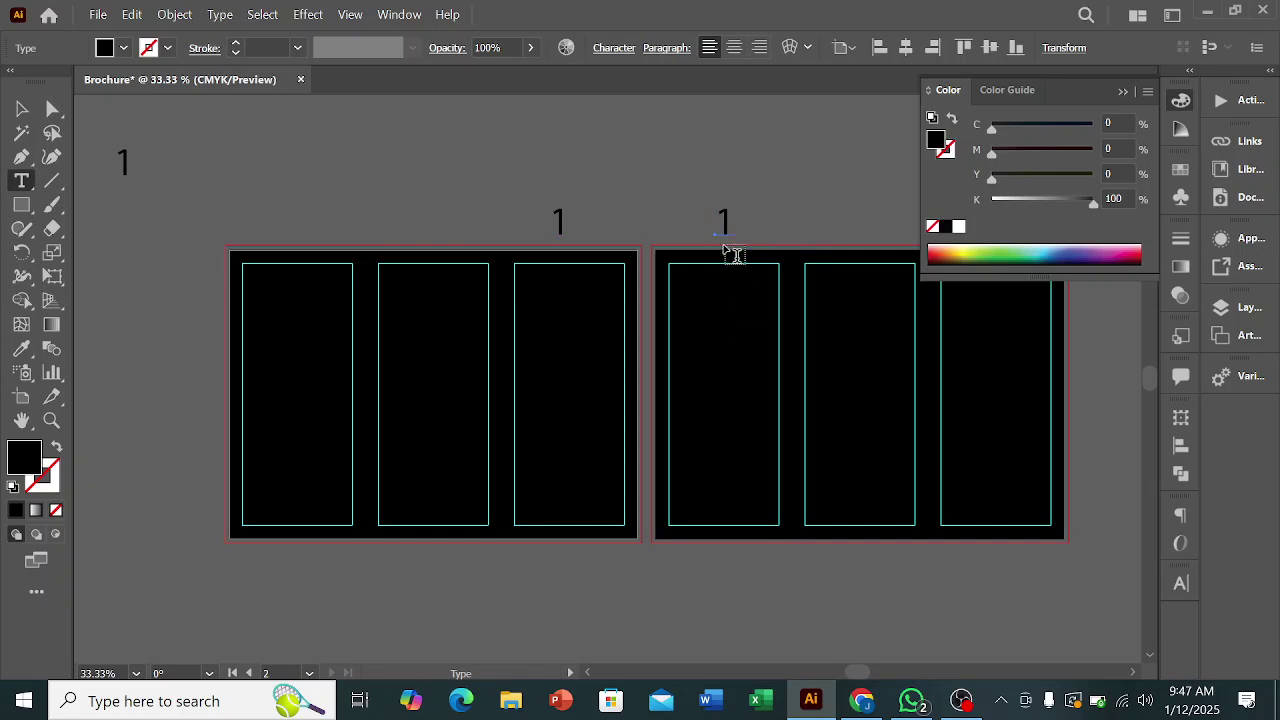
{"action": "left_click", "coordinate": [727, 229]}
{"action": "key", "text": "BackSpace"}
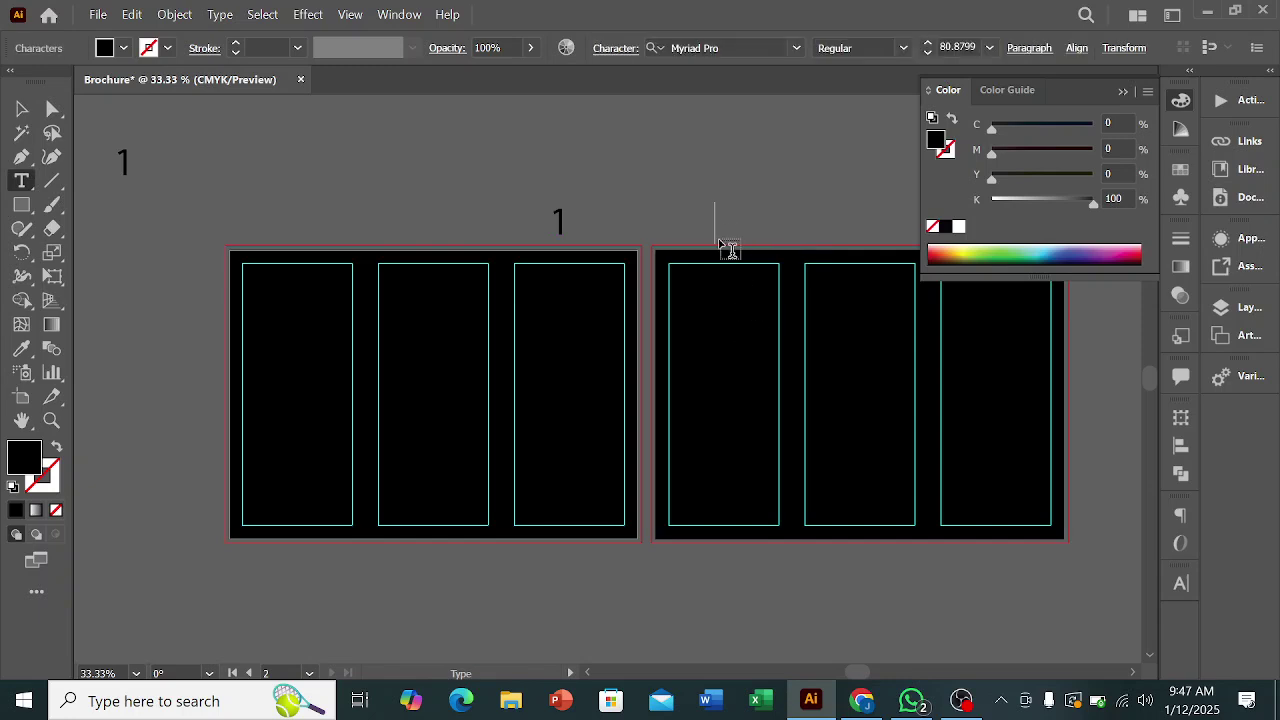
{"action": "type", "text": "2"}
{"action": "left_click", "coordinate": [21, 108]}
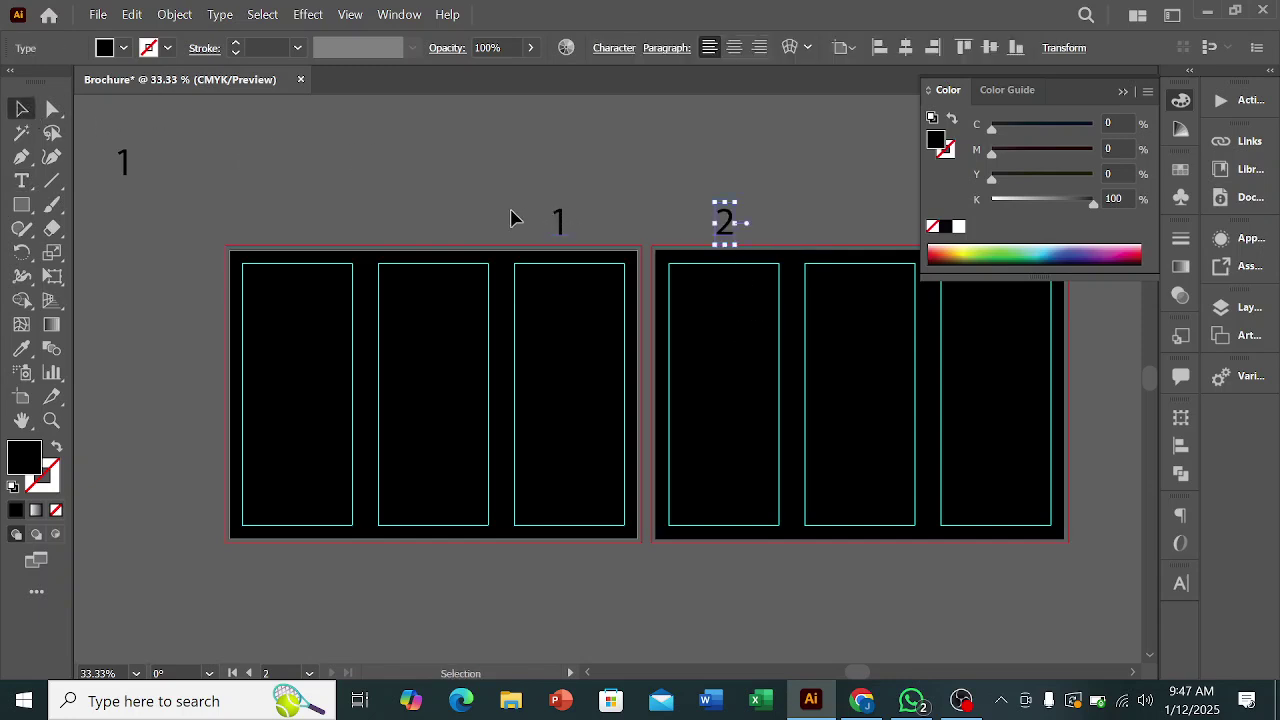
- Place copies of the "2" label above the second and third panels of the second artboard
{"action": "left_click", "coordinate": [427, 205]}
{"action": "scroll", "coordinate": [427, 205], "scroll_direction": "down", "scroll_amount": 1}
{"action": "left_click_drag", "start_coordinate": [651, 223], "coordinate": [765, 231]}
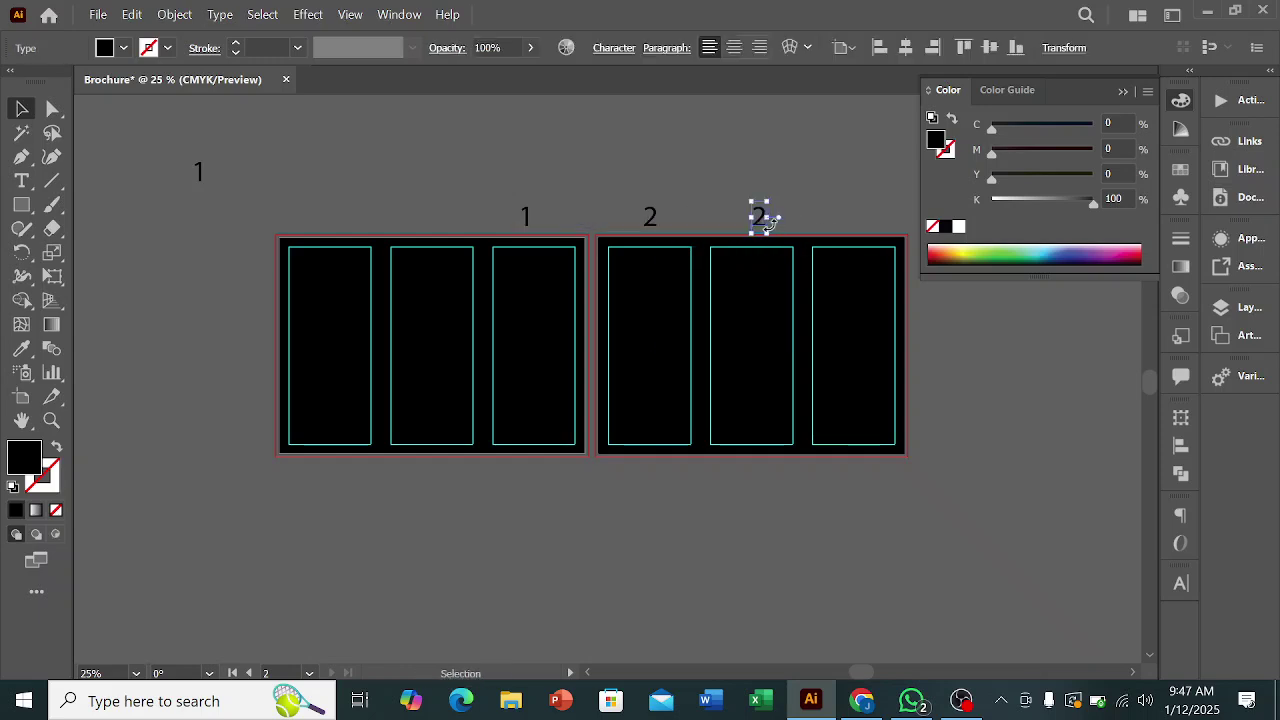
{"action": "scroll", "coordinate": [766, 224], "scroll_direction": "up", "scroll_amount": 1}
{"action": "left_click_drag", "start_coordinate": [757, 226], "coordinate": [882, 240]}
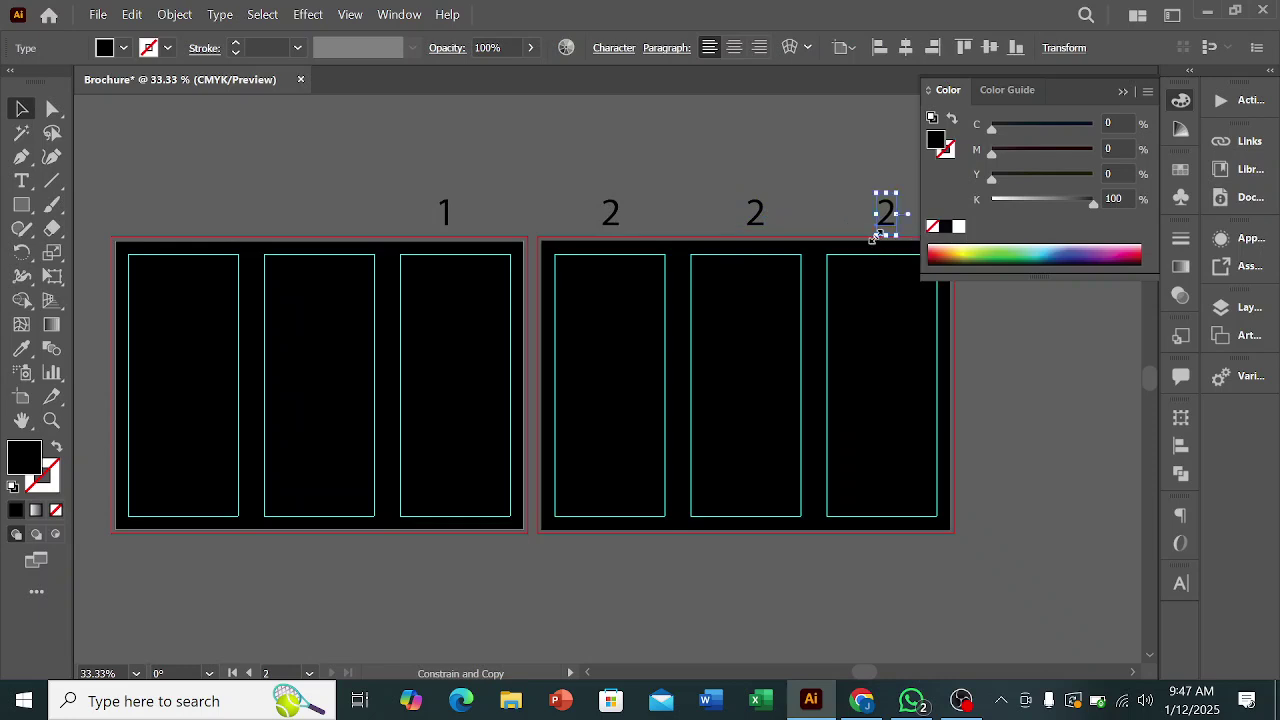
{"action": "scroll", "coordinate": [733, 213], "scroll_direction": "down", "scroll_amount": 1}
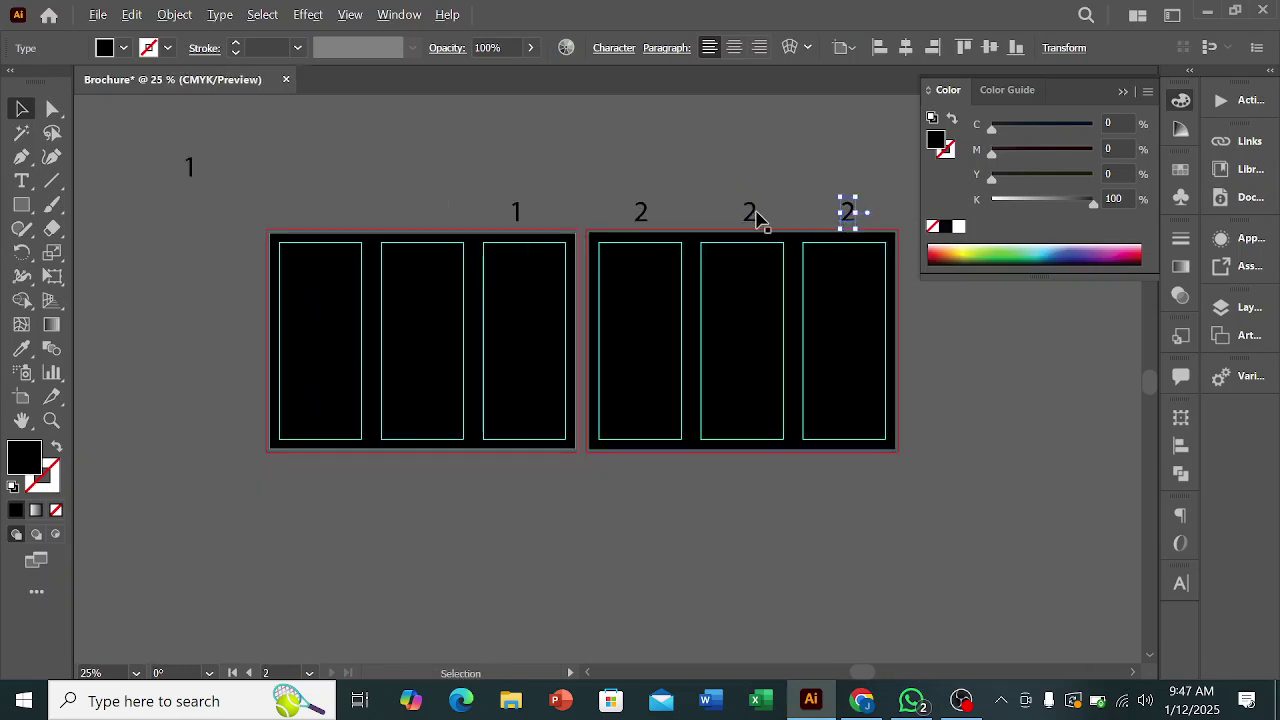
- Place copies of the "2" label above the first and second panels of the first artboard
{"action": "left_click_drag", "start_coordinate": [753, 218], "coordinate": [431, 219]}
{"action": "left_click_drag", "start_coordinate": [755, 220], "coordinate": [320, 210]}
{"action": "left_click", "coordinate": [625, 192]}
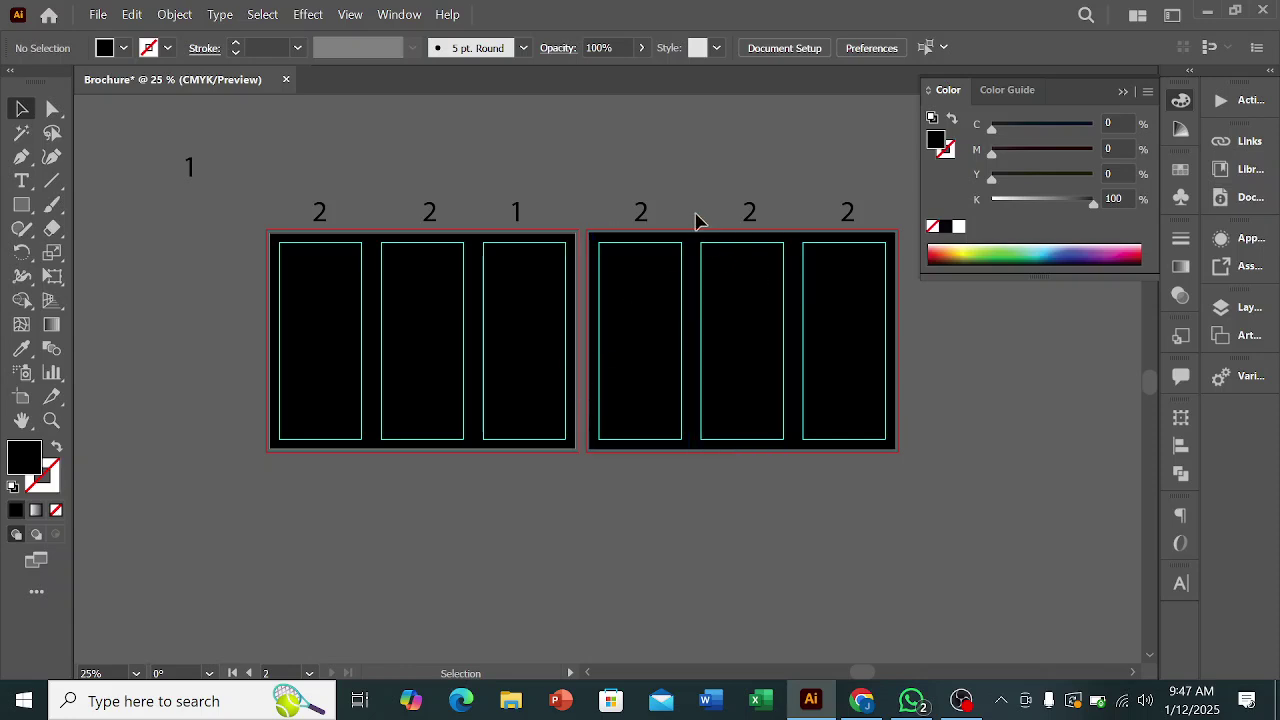
{"action": "scroll", "coordinate": [690, 212], "scroll_direction": "up", "scroll_amount": 1}
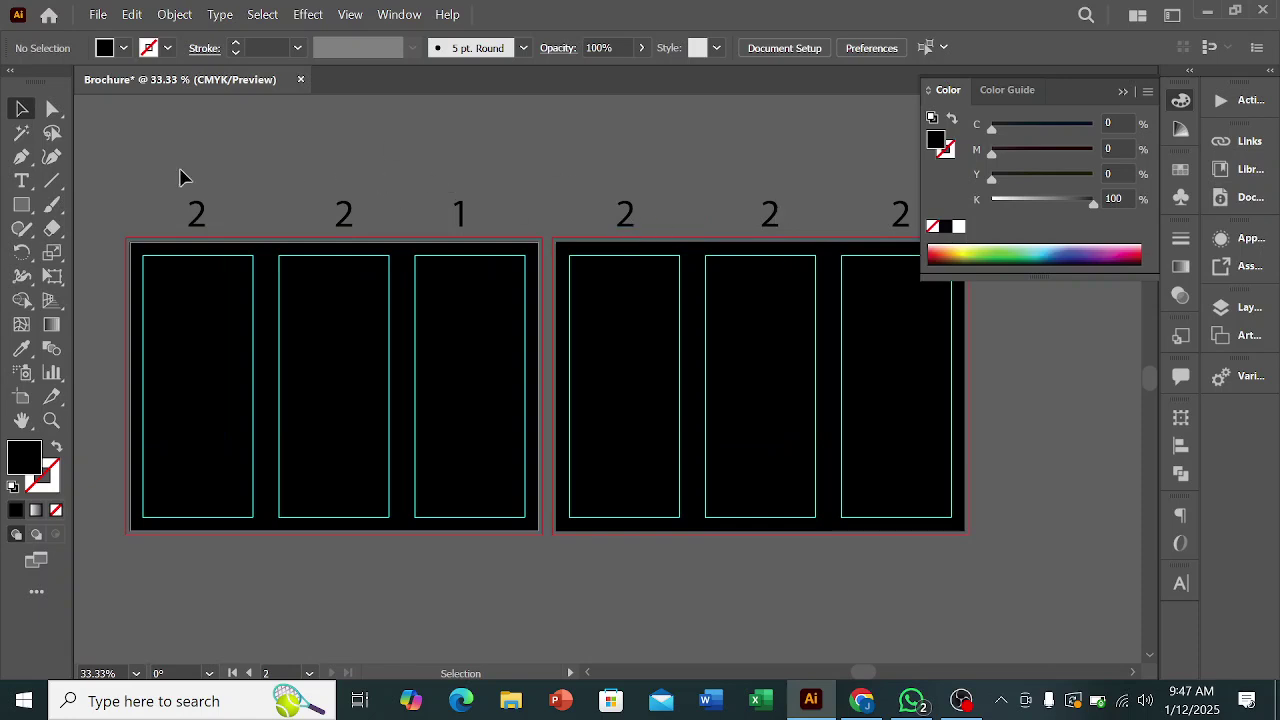
- Change the labels above the second artboard's second and third panels to "3" and "4"
{"action": "left_click", "coordinate": [22, 180]}
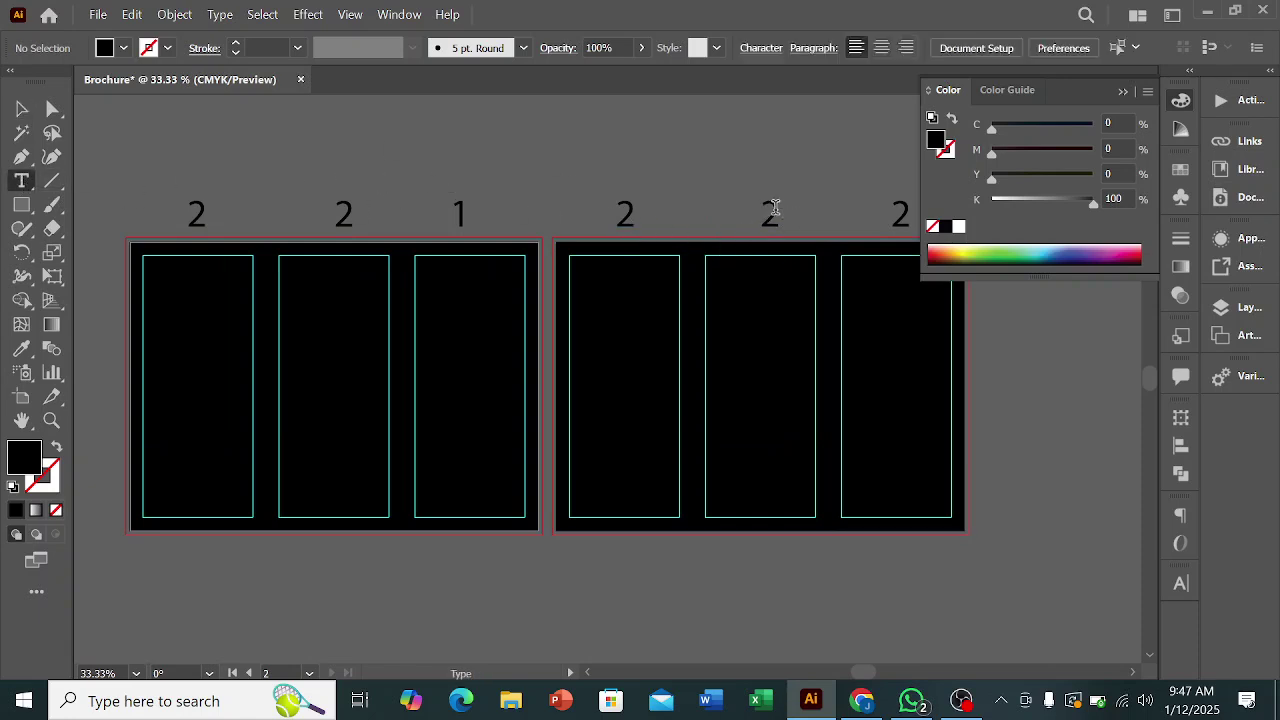
{"action": "left_click", "coordinate": [773, 207]}
{"action": "double_click", "coordinate": [770, 212]}
{"action": "type", "text": "3"}
{"action": "scroll", "coordinate": [511, 268], "scroll_direction": "down", "scroll_amount": 1}
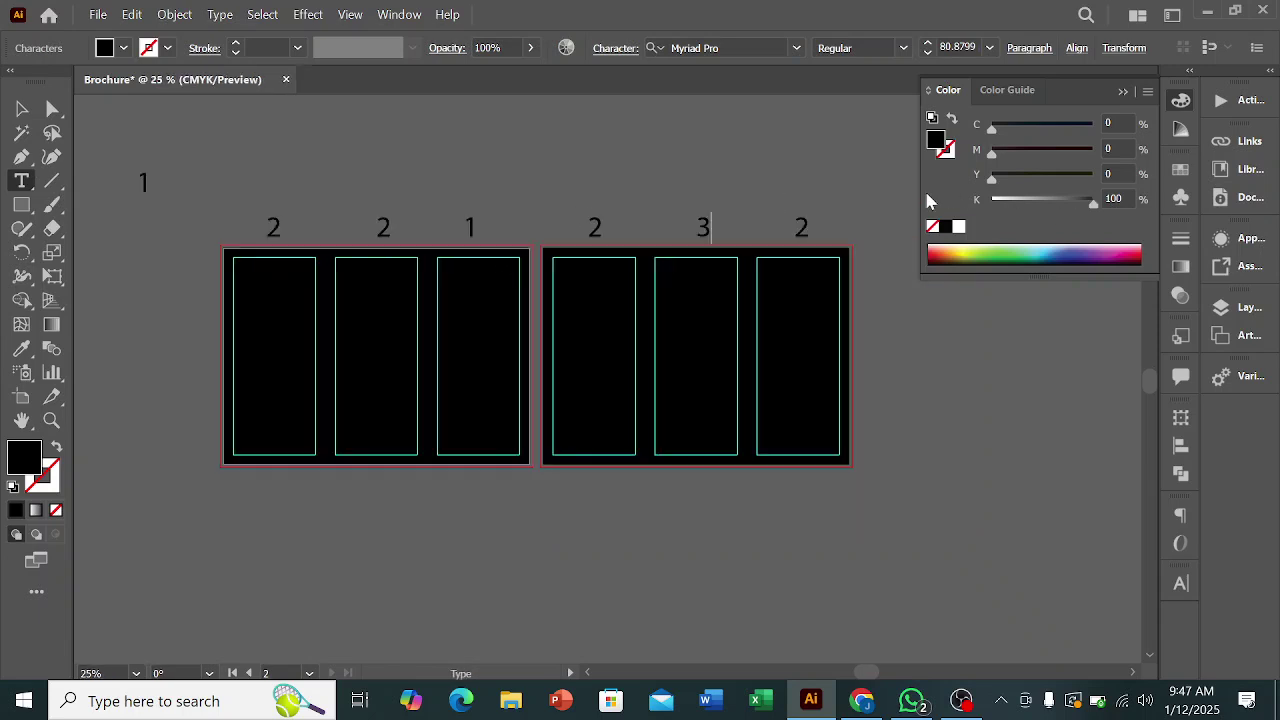
{"action": "scroll", "coordinate": [823, 216], "scroll_direction": "up", "scroll_amount": 1}
{"action": "double_click", "coordinate": [796, 226]}
{"action": "key", "text": "BackSpace"}
{"action": "type", "text": "4"}
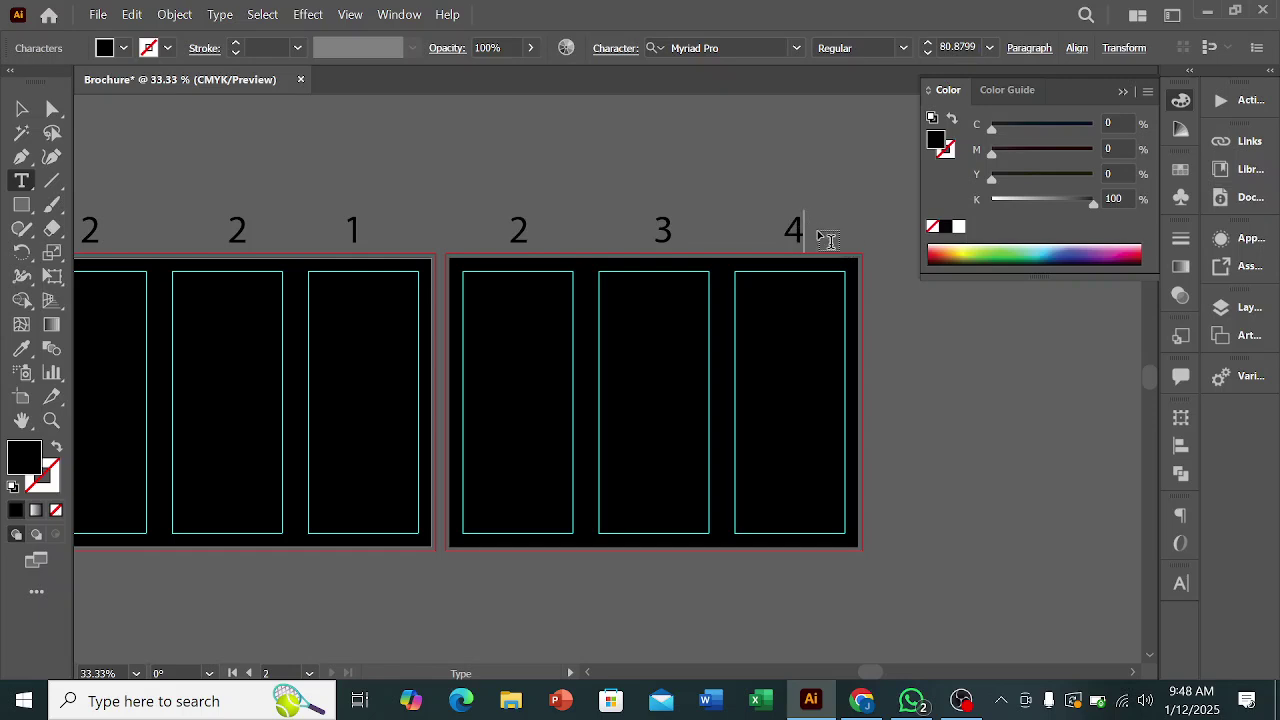
{"action": "scroll", "coordinate": [800, 223], "scroll_direction": "down", "scroll_amount": 1}
- Change the labels above the first artboard's first and second panels to "5" and "6"
{"action": "scroll", "coordinate": [290, 228], "scroll_direction": "up", "scroll_amount": 1}
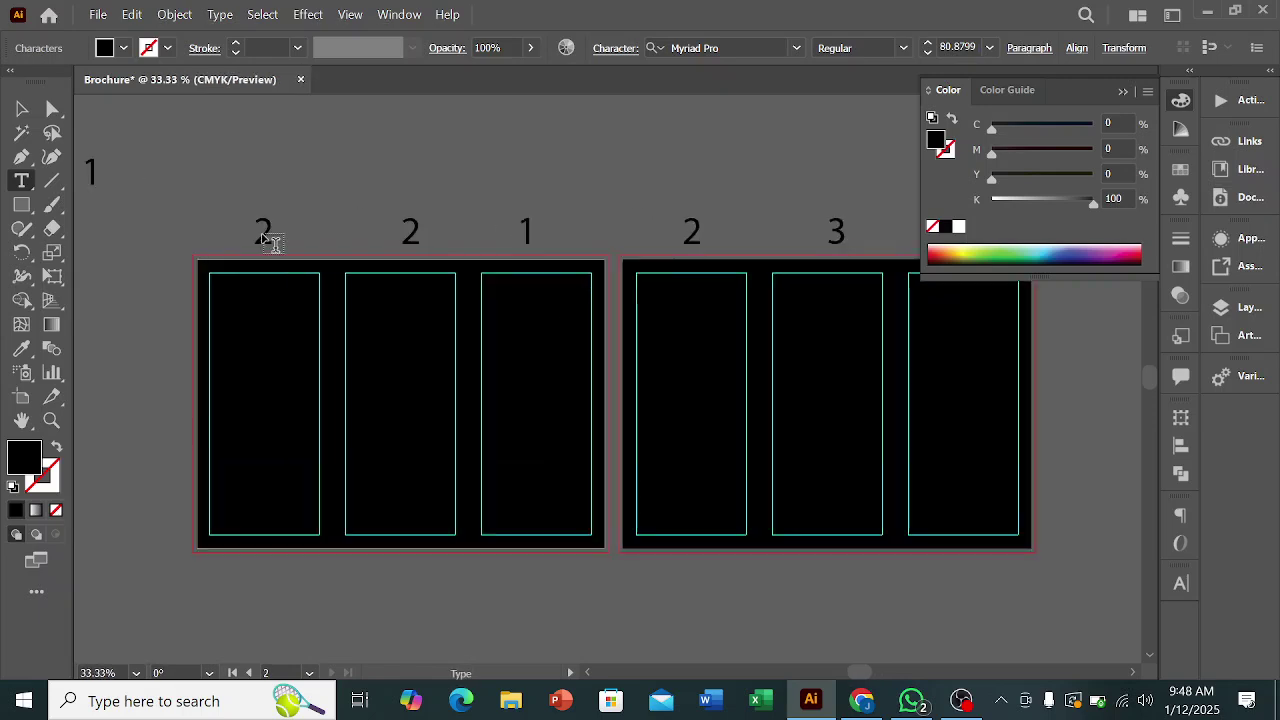
{"action": "double_click", "coordinate": [277, 234]}
{"action": "key", "text": "BackSpace"}
{"action": "type", "text": "5"}
{"action": "left_click", "coordinate": [418, 226]}
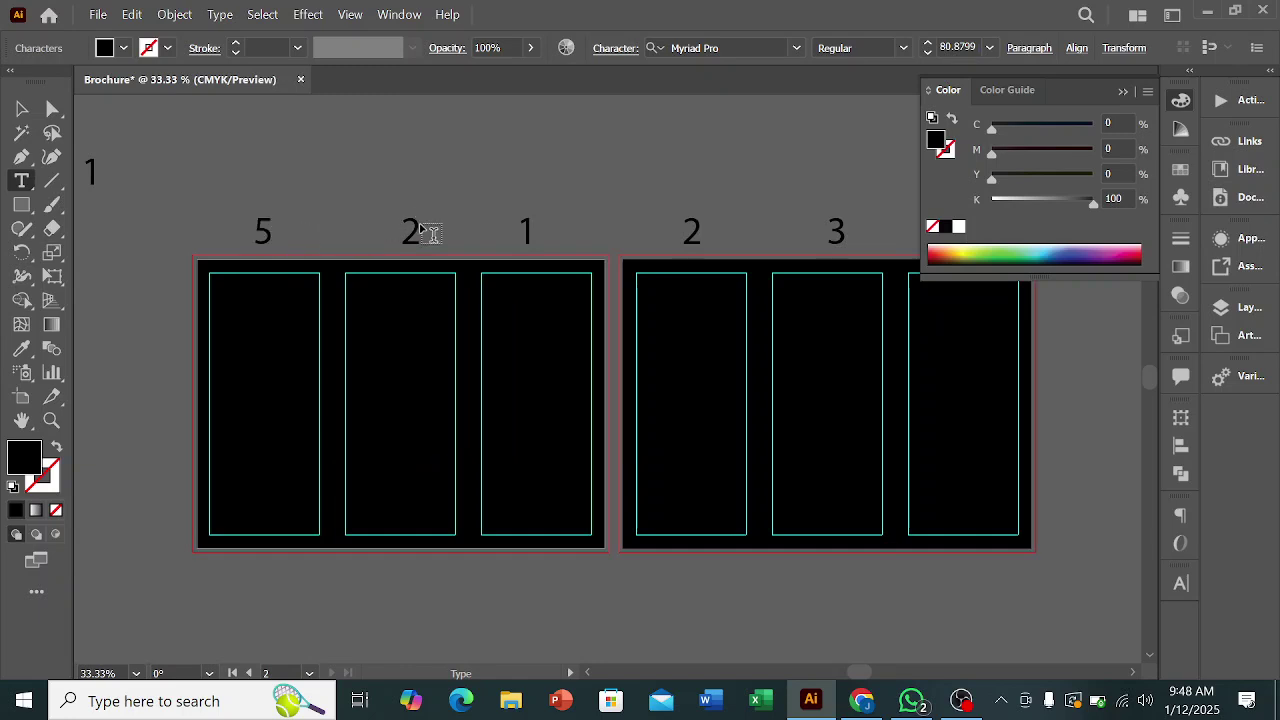
{"action": "key", "text": "BackSpace"}
{"action": "type", "text": "6"}
{"action": "key", "text": "Escape"}
{"action": "left_click", "coordinate": [520, 210]}
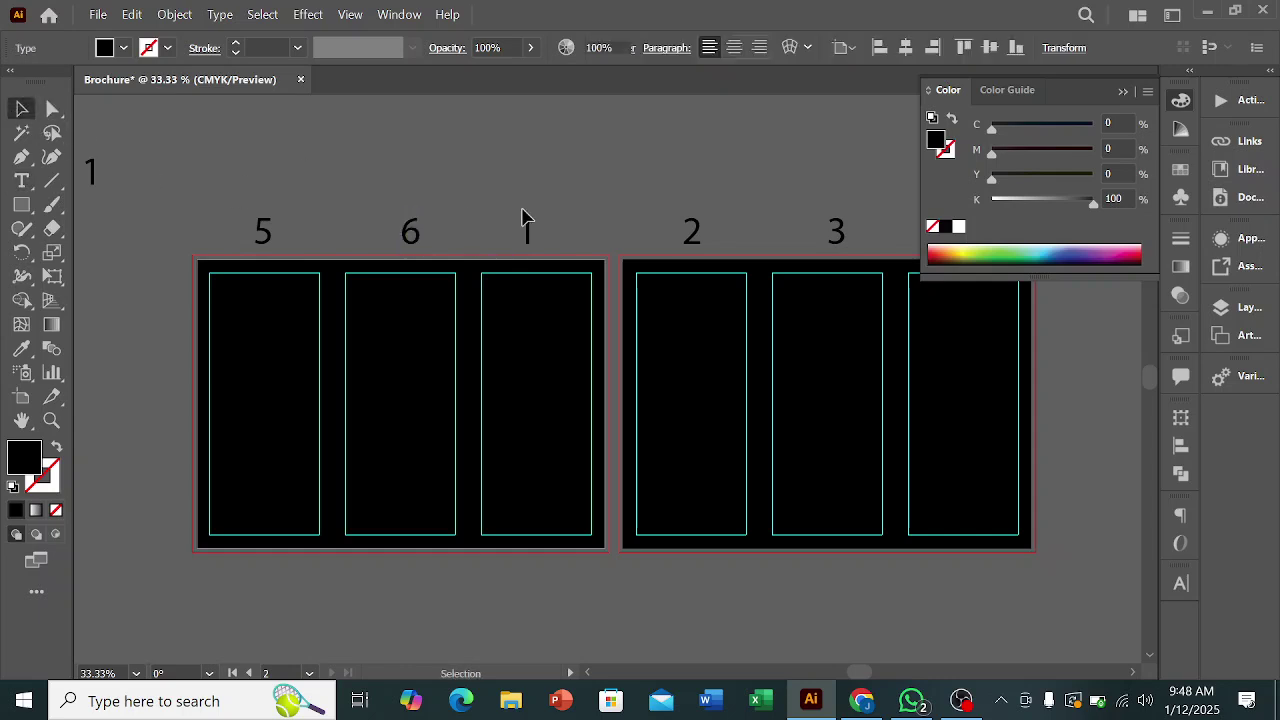
{"action": "scroll", "coordinate": [518, 212], "scroll_direction": "down", "scroll_amount": 1}
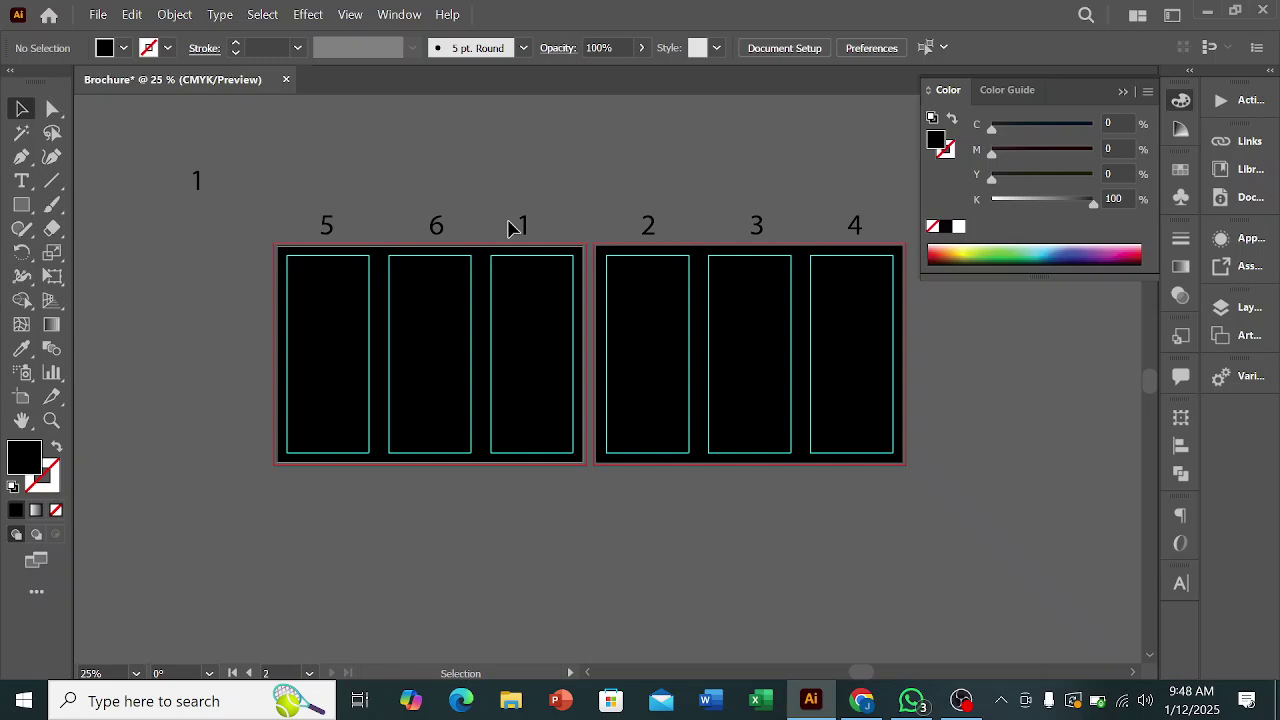
{"action": "key", "text": "k"}
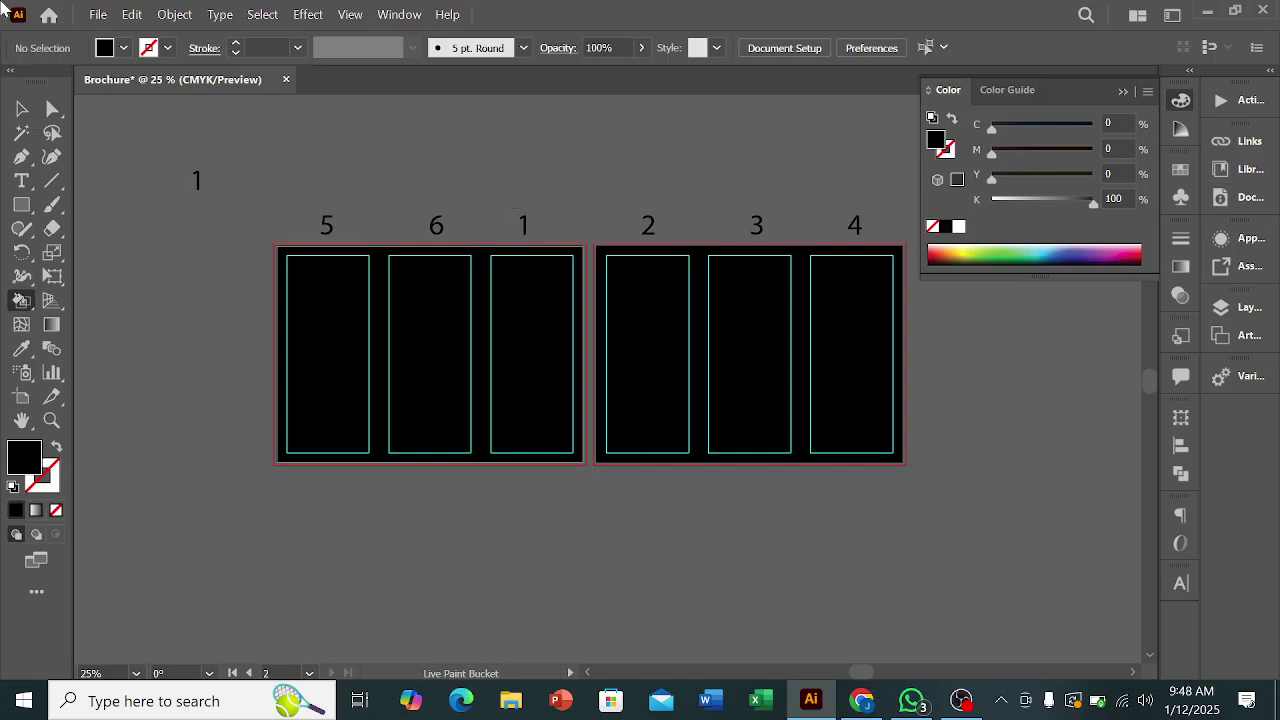
{"action": "left_click", "coordinate": [26, 115]}
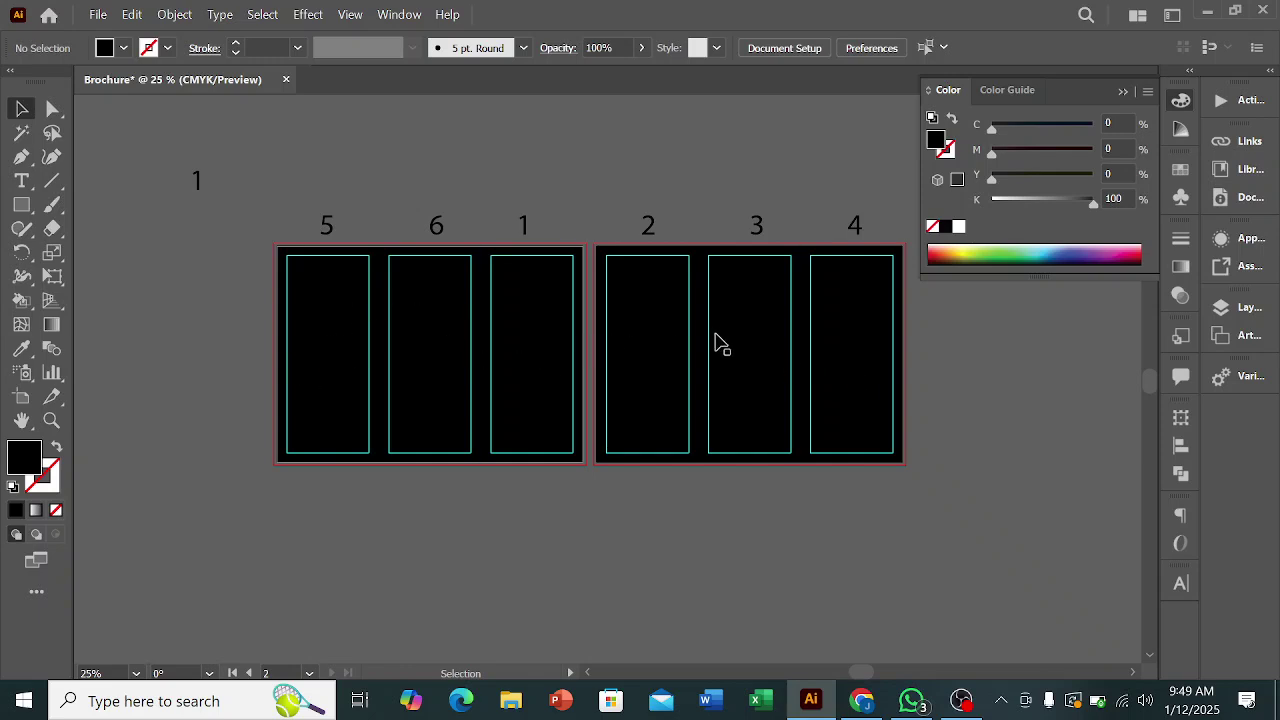
- Duplicate the six panel number labels as a second row directly above the original row
{"action": "left_click", "coordinate": [855, 226]}
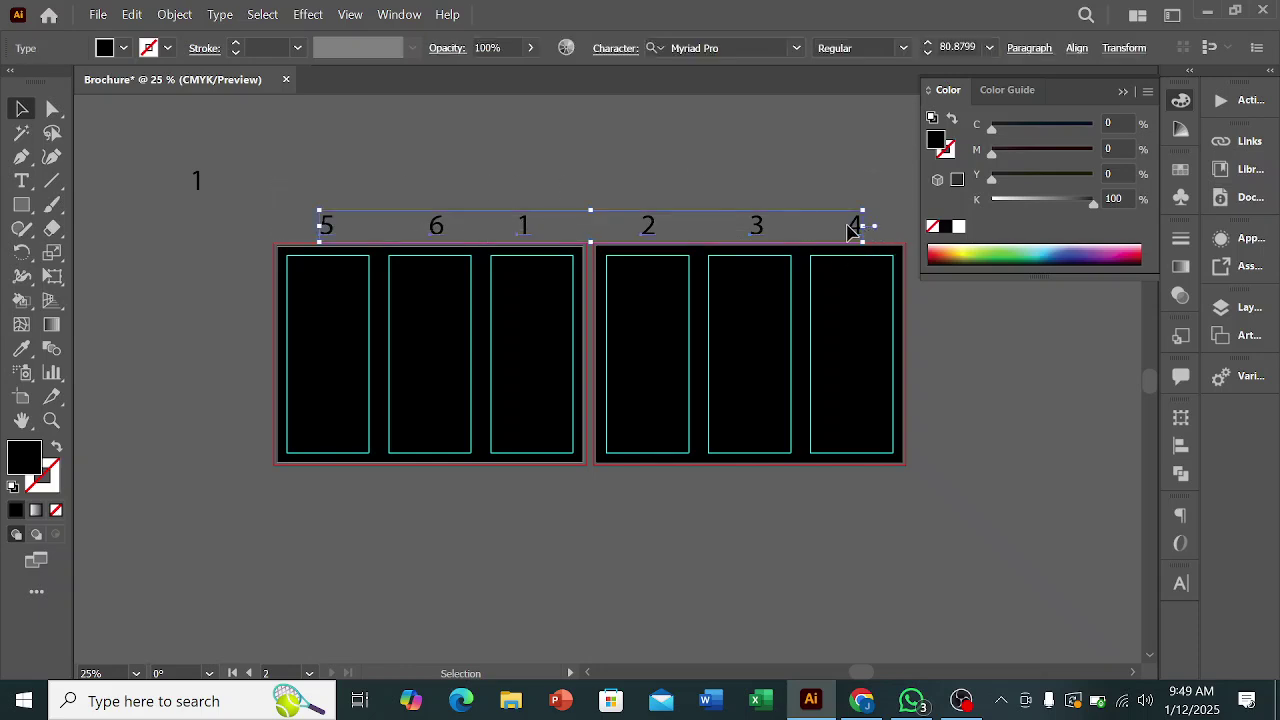
{"action": "mouse_move", "coordinate": [846, 226]}
{"action": "left_mouse_down"}
{"action": "mouse_move", "coordinate": [849, 178]}
{"action": "mouse_move", "coordinate": [857, 235]}
{"action": "left_mouse_up"}
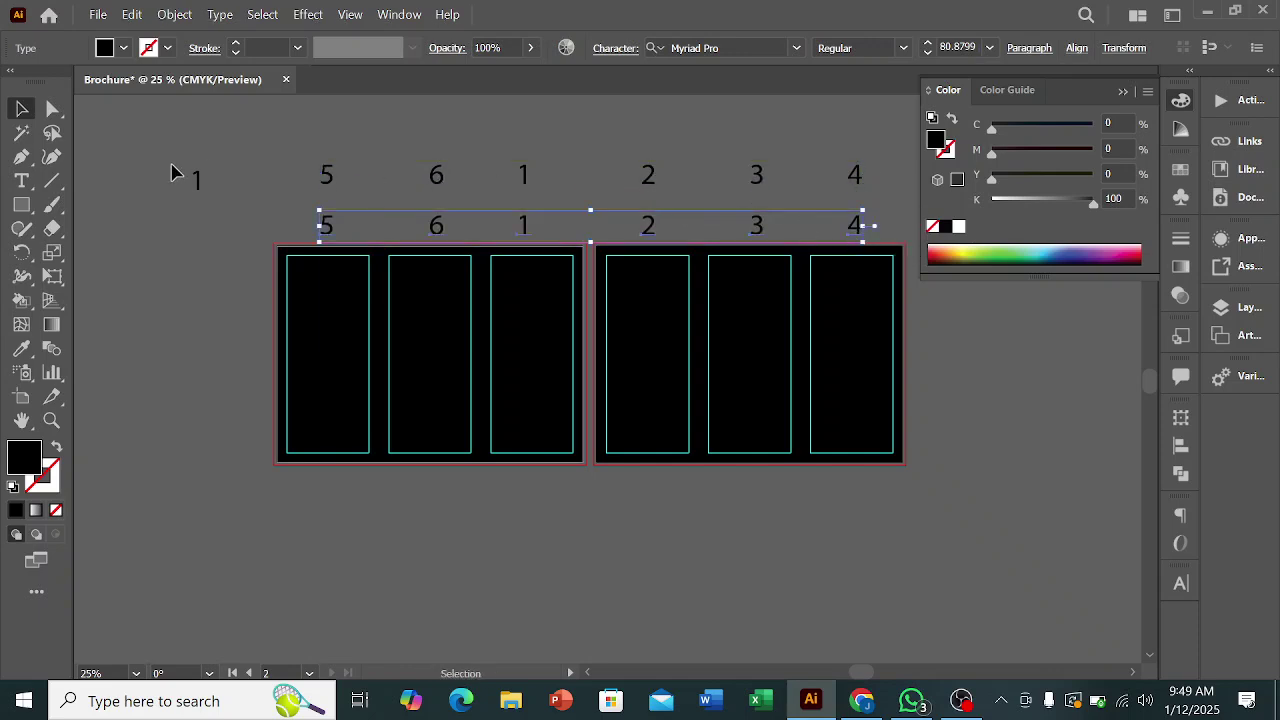
{"action": "left_click", "coordinate": [476, 523]}
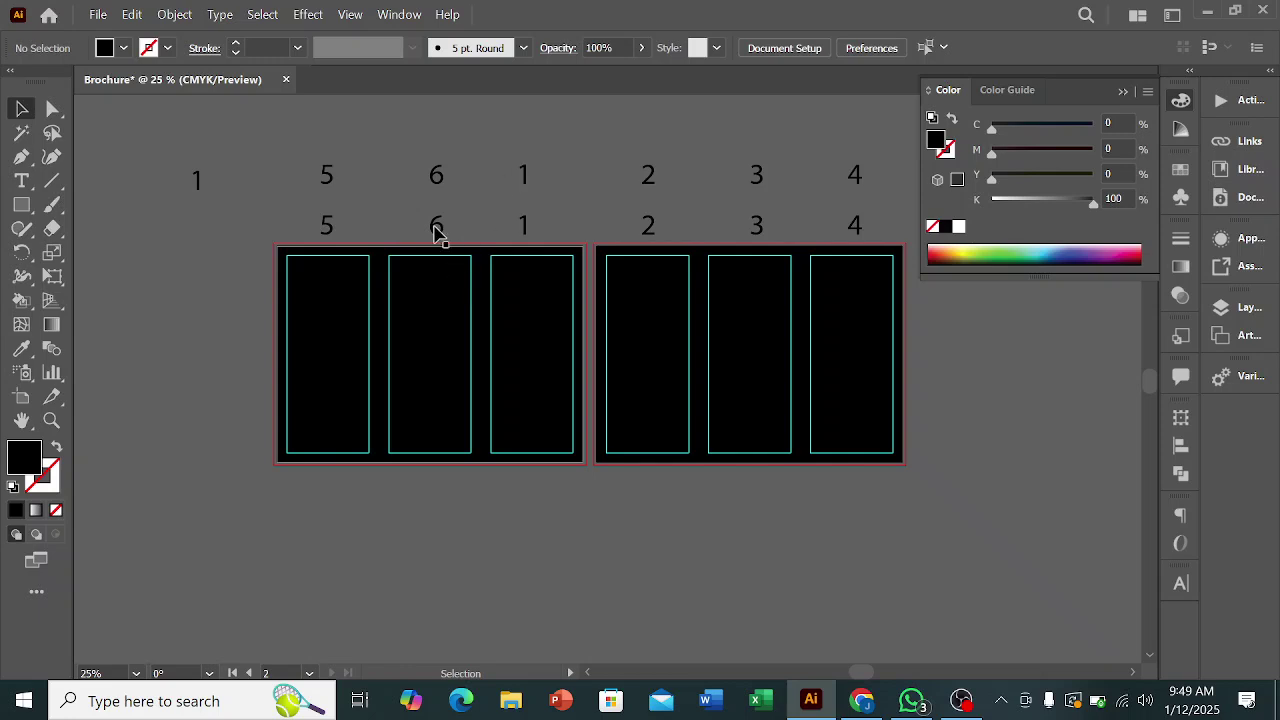
- In the lower label row, change the numbers above the first artboard's second and third panels to "1" and "2"
{"action": "left_click", "coordinate": [15, 181]}
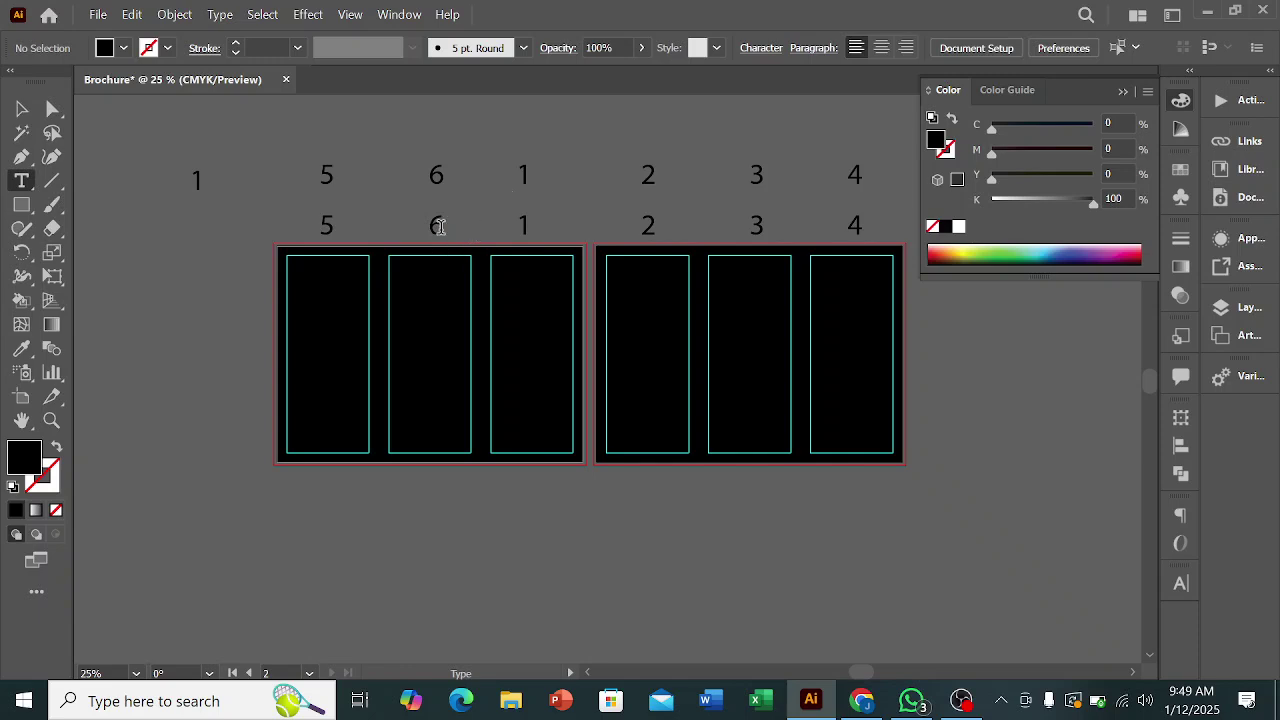
{"action": "left_click", "coordinate": [440, 224]}
{"action": "key", "text": "BackSpace"}
{"action": "type", "text": "1"}
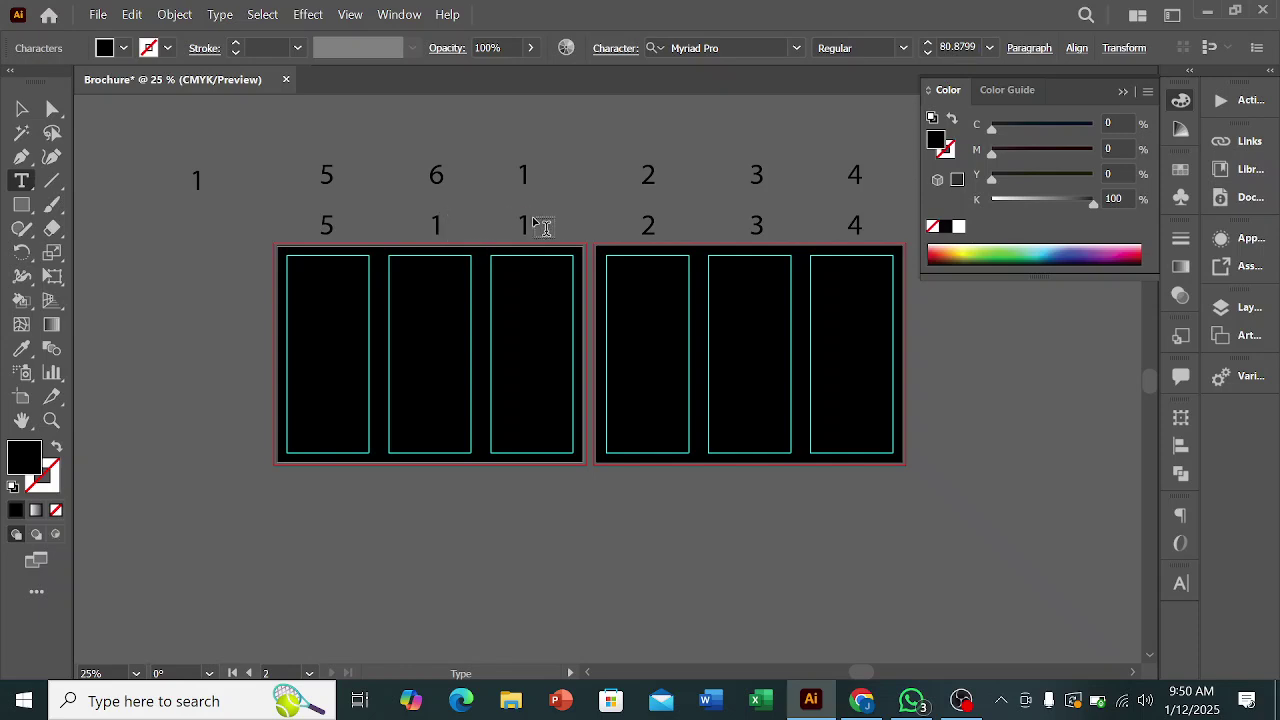
{"action": "key", "text": "BackSpace"}
{"action": "type", "text": "2"}
- Renumber the lower-row labels above the second artboard's three panels as "3", "4" and "5"
{"action": "left_click", "coordinate": [653, 223]}
{"action": "key", "text": "BackSpace"}
{"action": "type", "text": "3"}
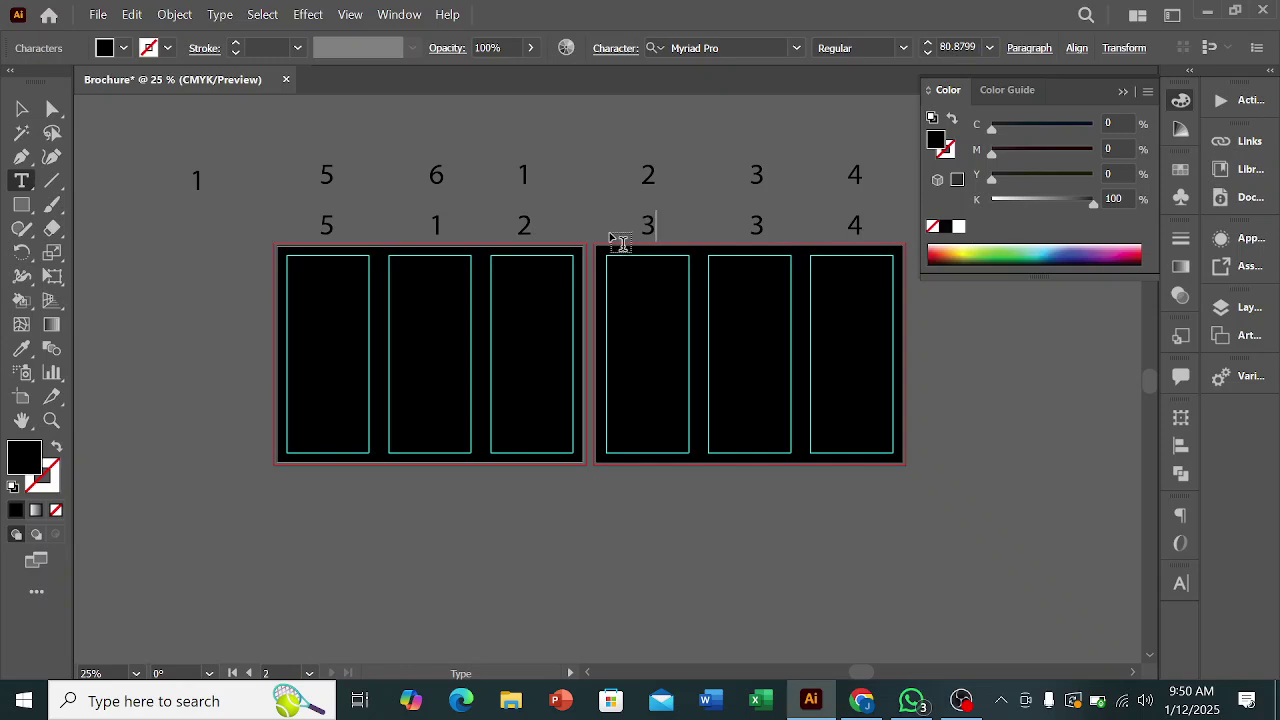
{"action": "left_click", "coordinate": [762, 222]}
{"action": "key", "text": "BackSpace"}
{"action": "type", "text": "4"}
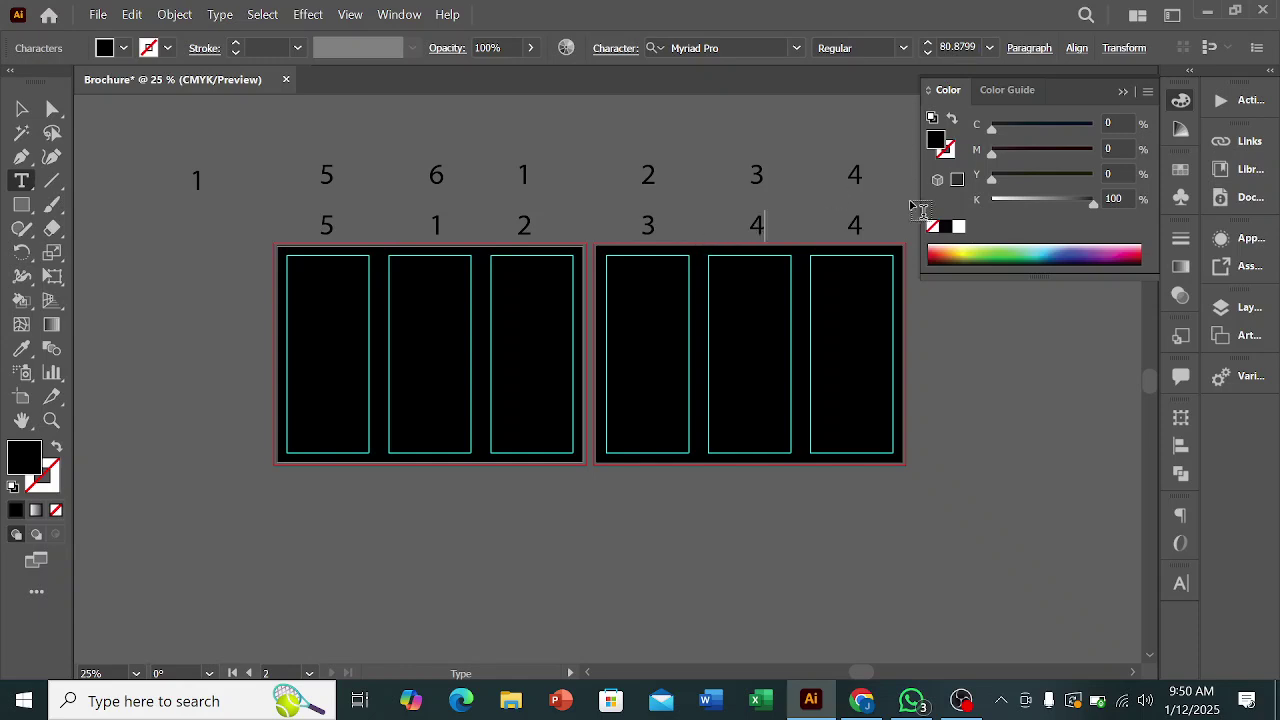
{"action": "left_click", "coordinate": [860, 221]}
{"action": "key", "text": "BackSpace"}
{"action": "type", "text": "5"}
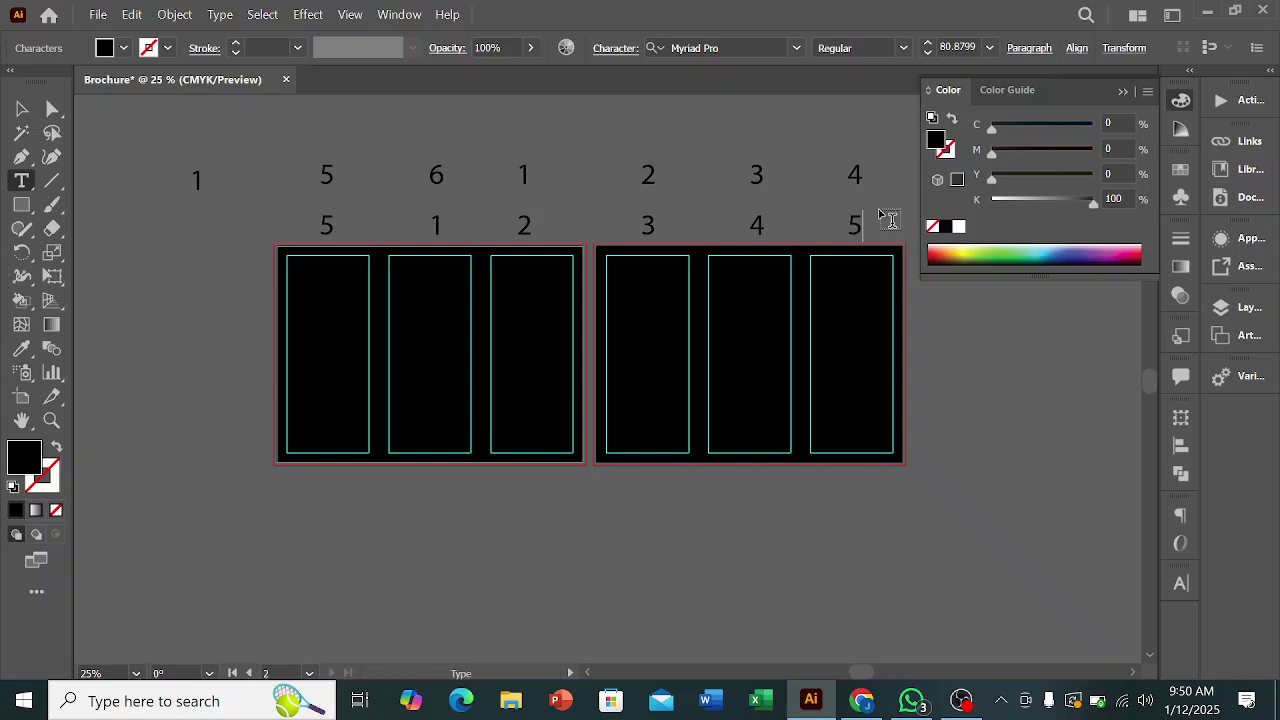
- Change the lower-row label above the first artboard's first panel to "6"
{"action": "left_click", "coordinate": [332, 220]}
{"action": "key", "text": "BackSpace"}
{"action": "type", "text": "5"}
{"action": "key", "text": "BackSpace"}
{"action": "type", "text": "6"}
{"action": "key", "text": "Escape"}
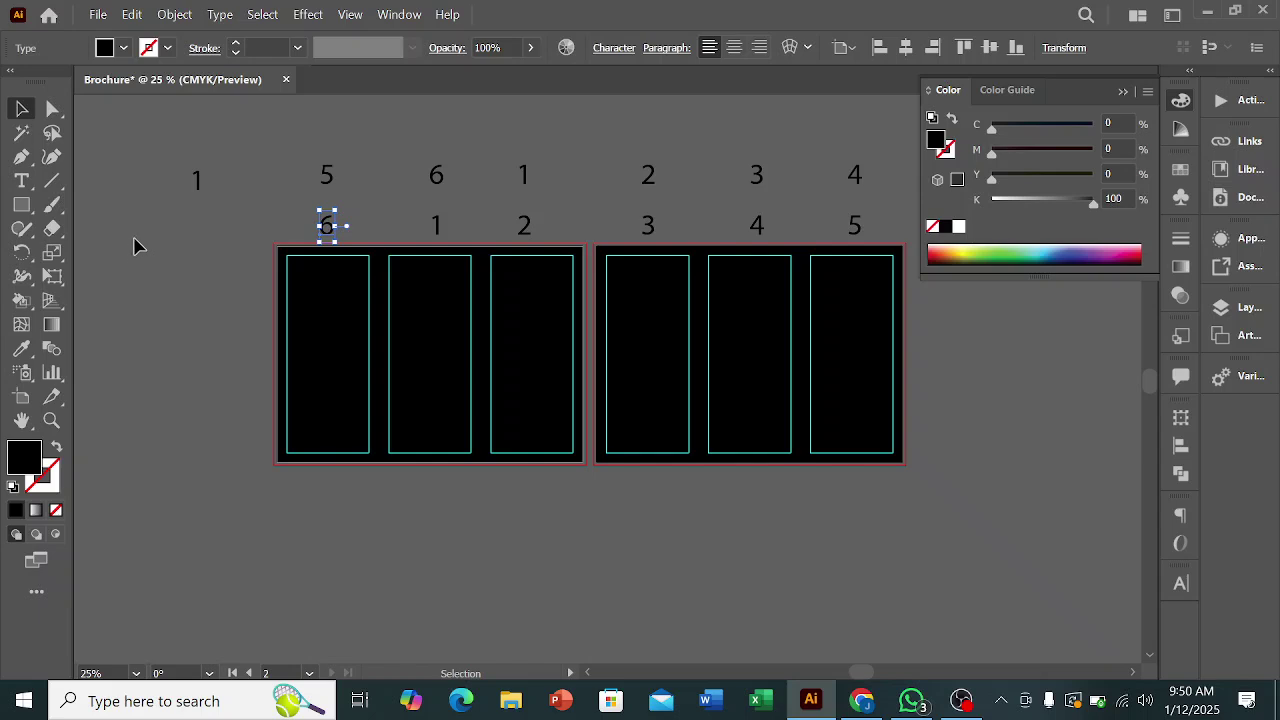
{"action": "left_click", "coordinate": [156, 202]}
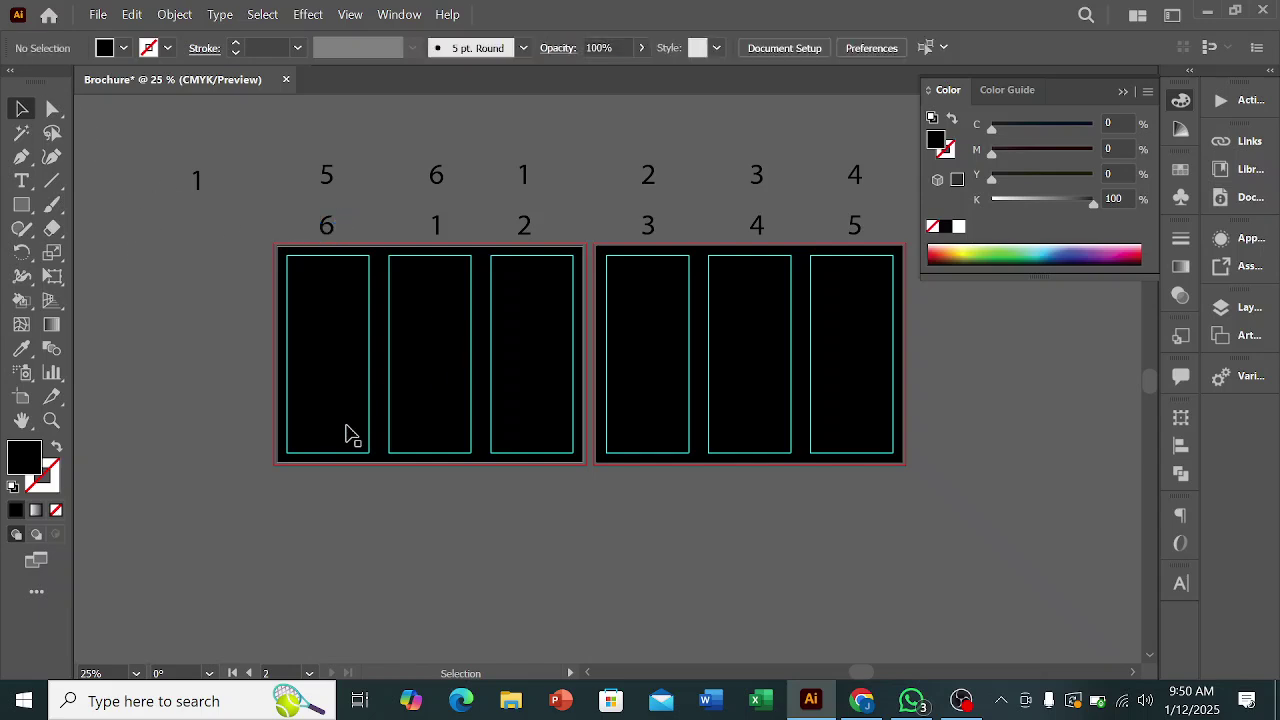
- Select the margin guides of all six panels across both artboards and lock them
{"action": "scroll", "coordinate": [346, 434], "scroll_direction": "down", "scroll_amount": 1}
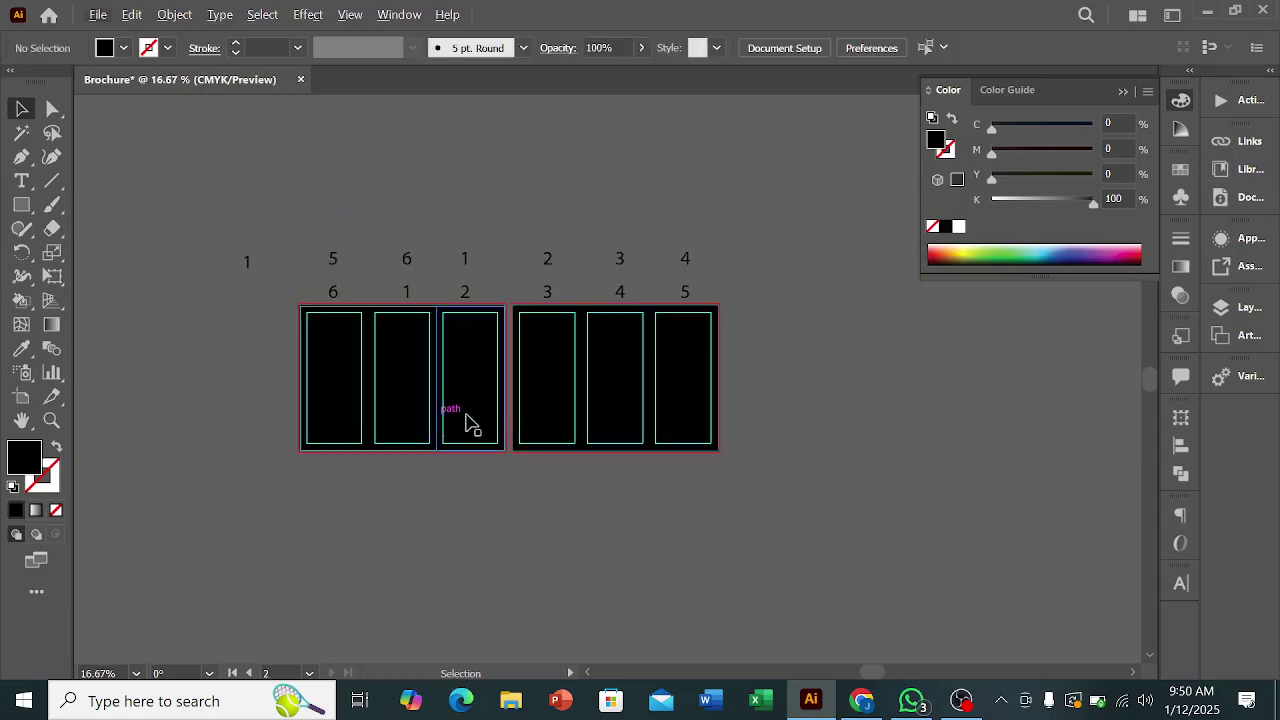
{"action": "scroll", "coordinate": [465, 437], "scroll_direction": "up", "scroll_amount": 1}
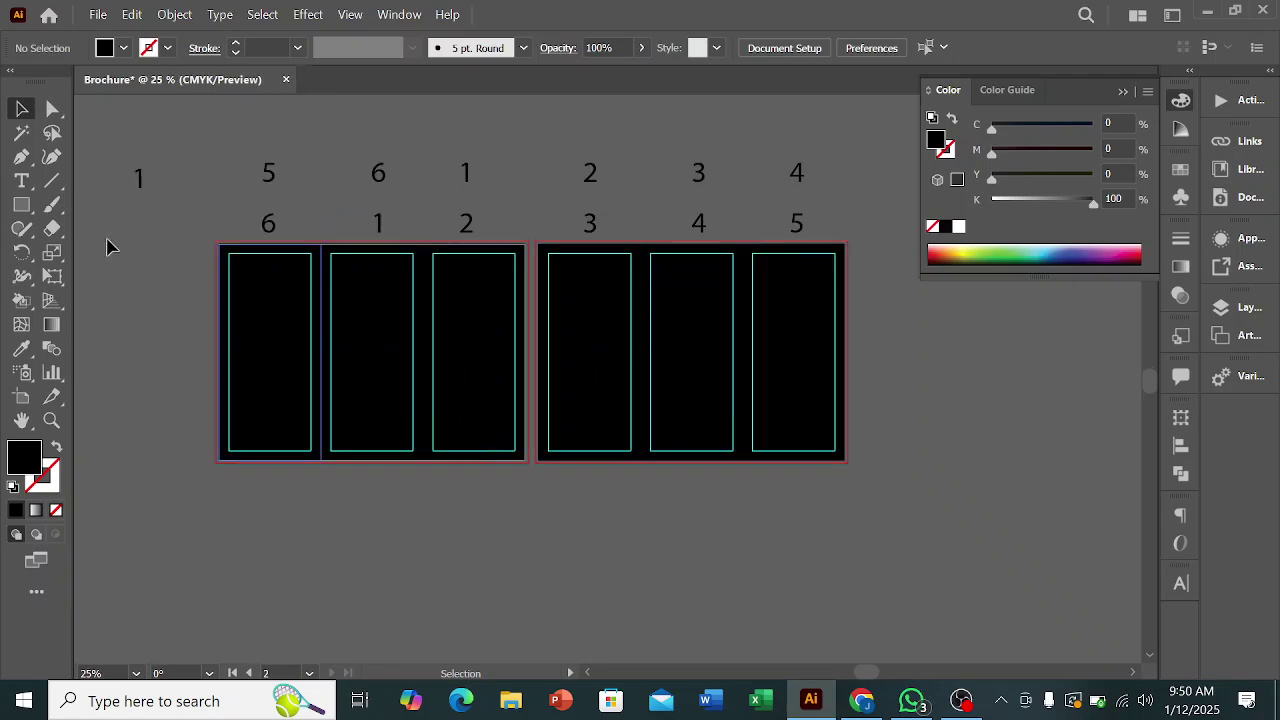
{"action": "left_click", "coordinate": [257, 320]}
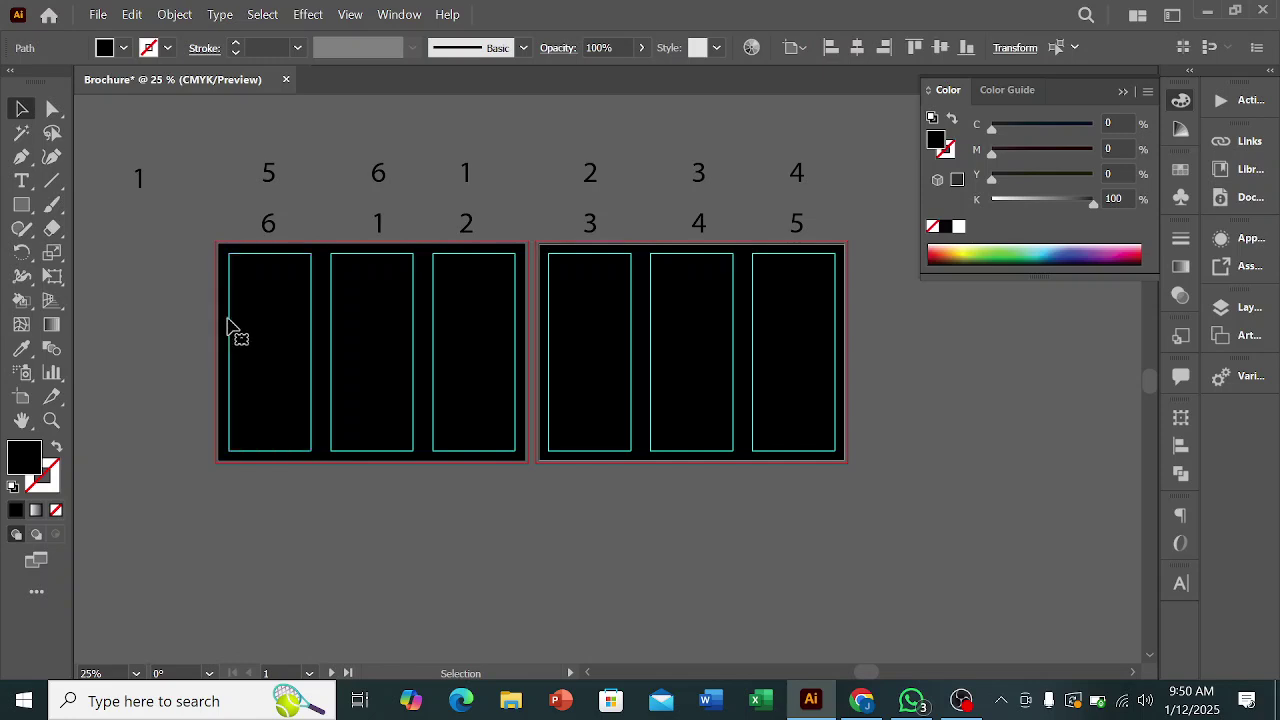
{"action": "left_click", "coordinate": [182, 311]}
{"action": "left_click", "coordinate": [230, 287]}
{"action": "left_click", "coordinate": [245, 255]}
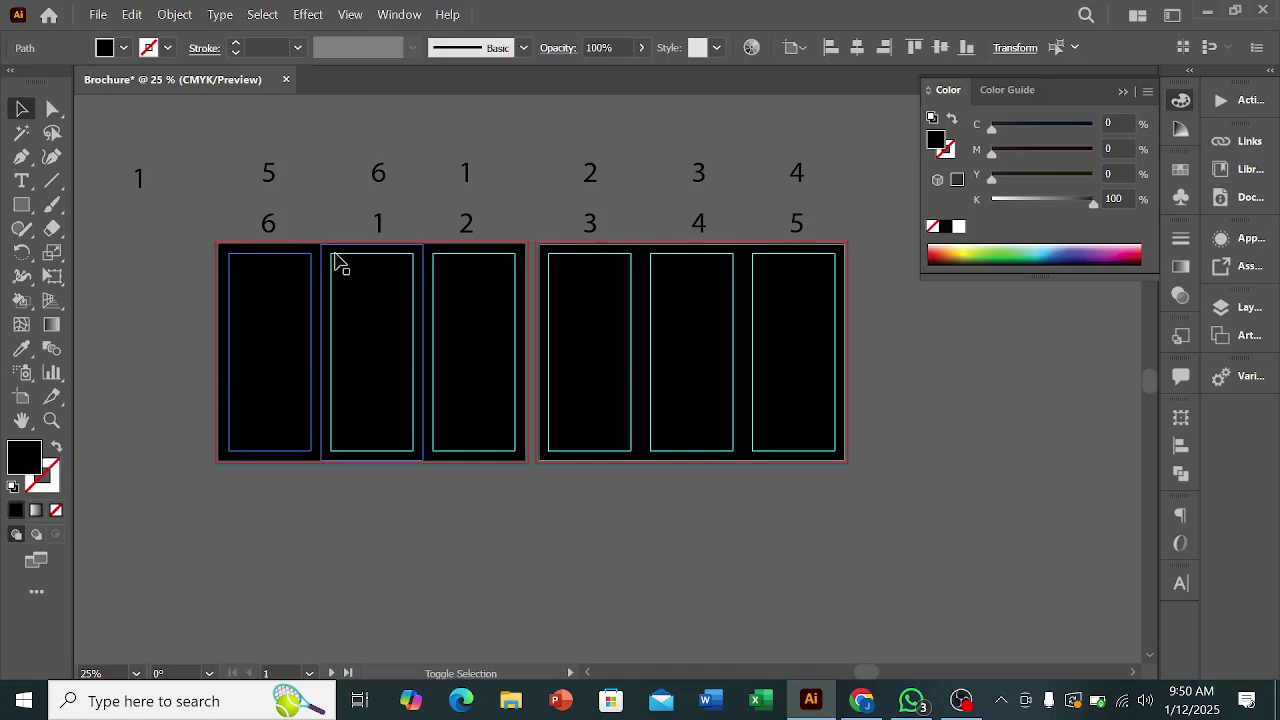
{"action": "left_click", "coordinate": [332, 258], "text": "shift"}
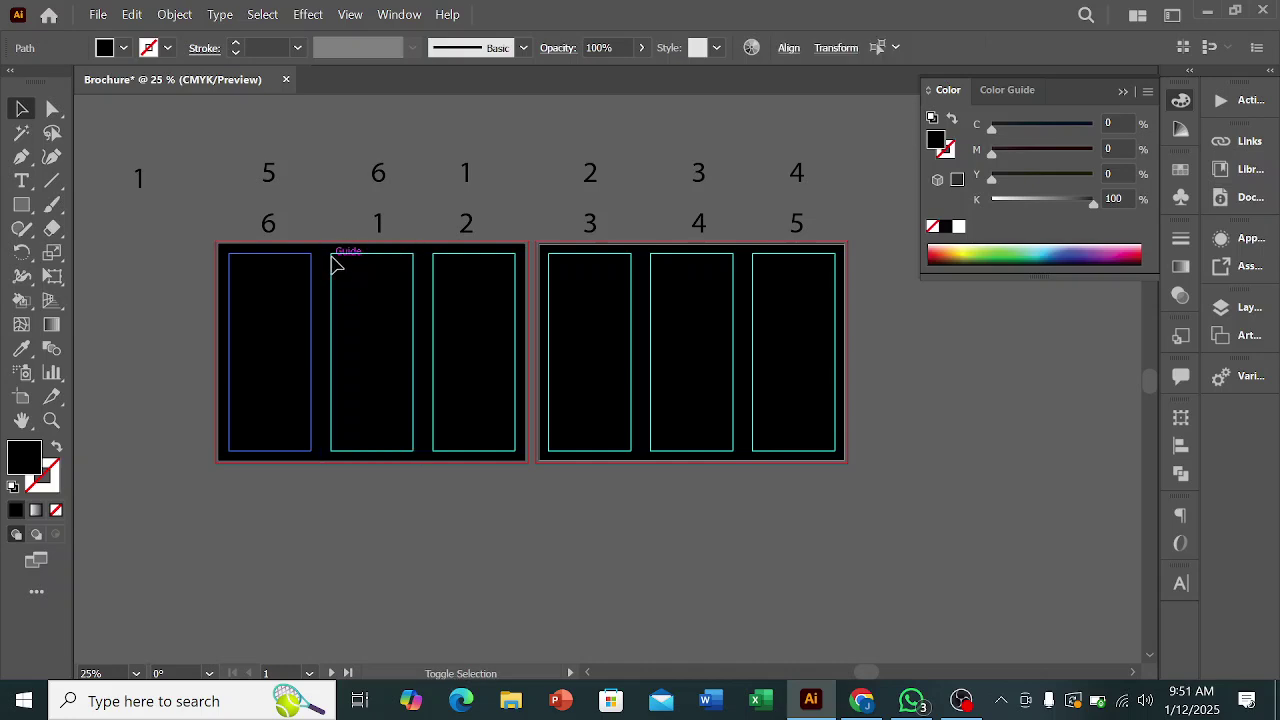
{"action": "left_click", "coordinate": [433, 258], "text": "shift"}
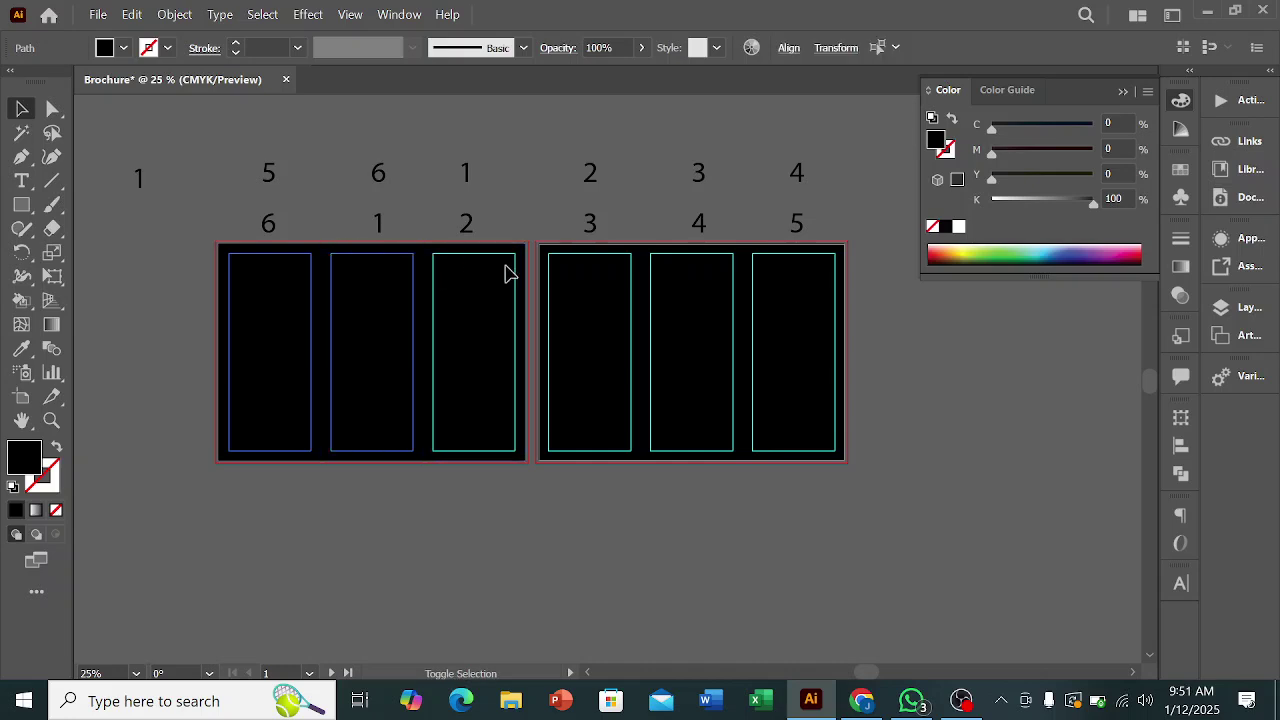
{"action": "left_click", "coordinate": [549, 273], "text": "shift"}
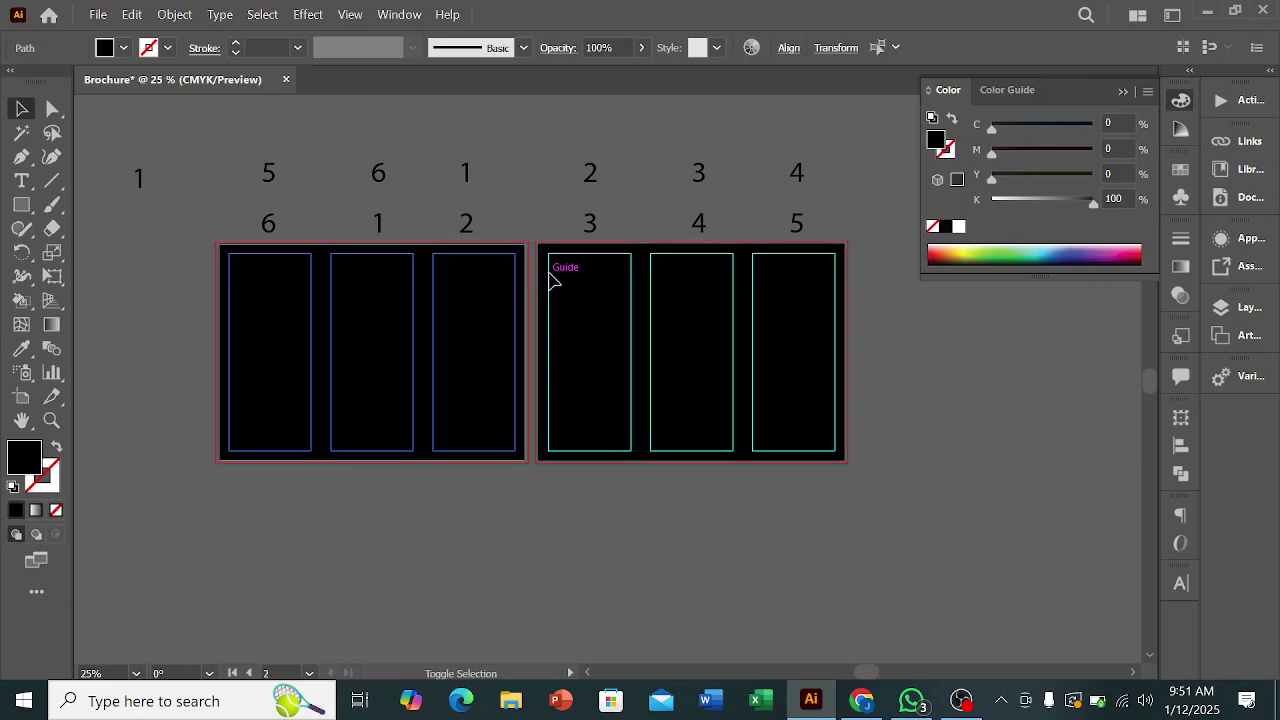
{"action": "left_click", "coordinate": [652, 290], "text": "shift"}
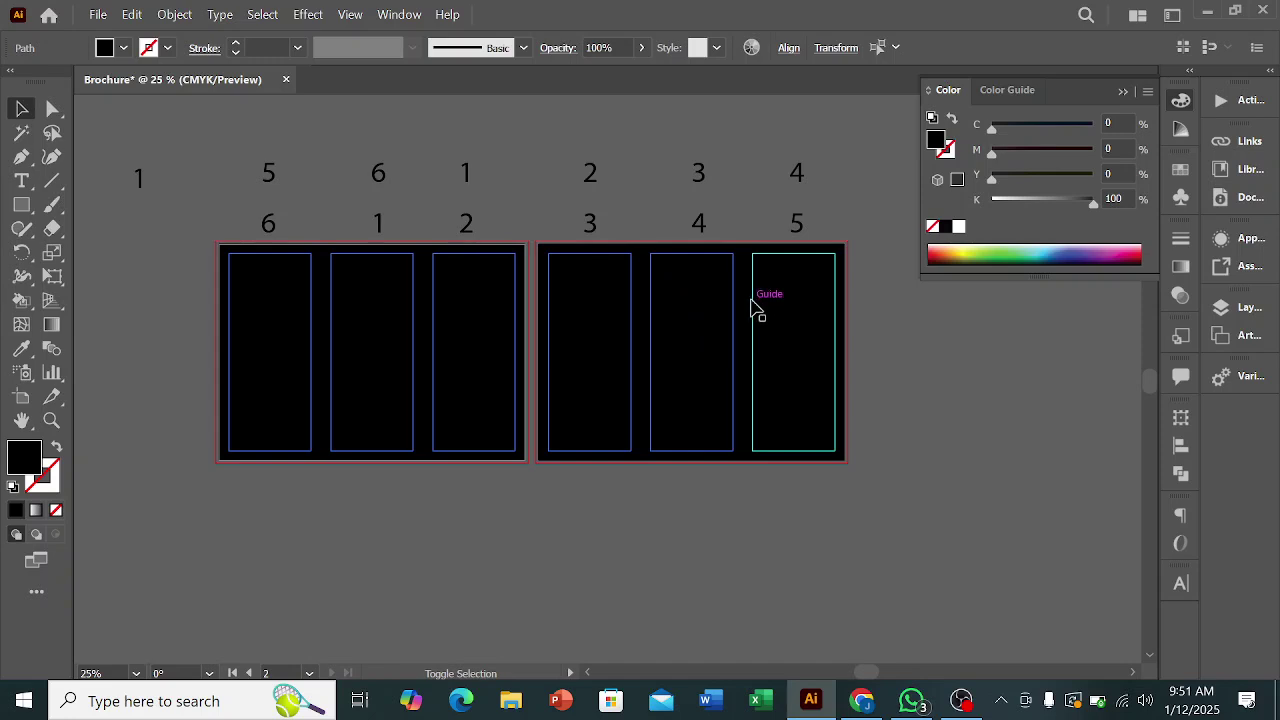
{"action": "left_click", "coordinate": [838, 335], "text": "shift"}
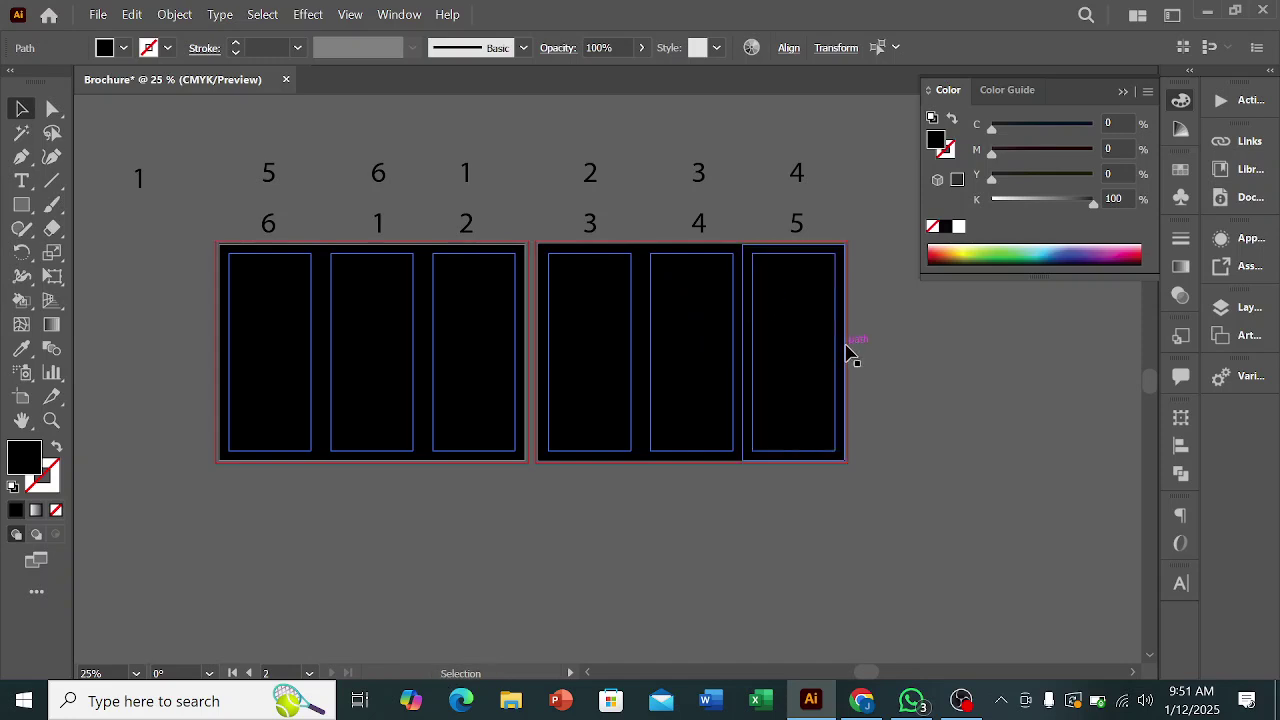
{"action": "key", "text": "ctrl+2"}
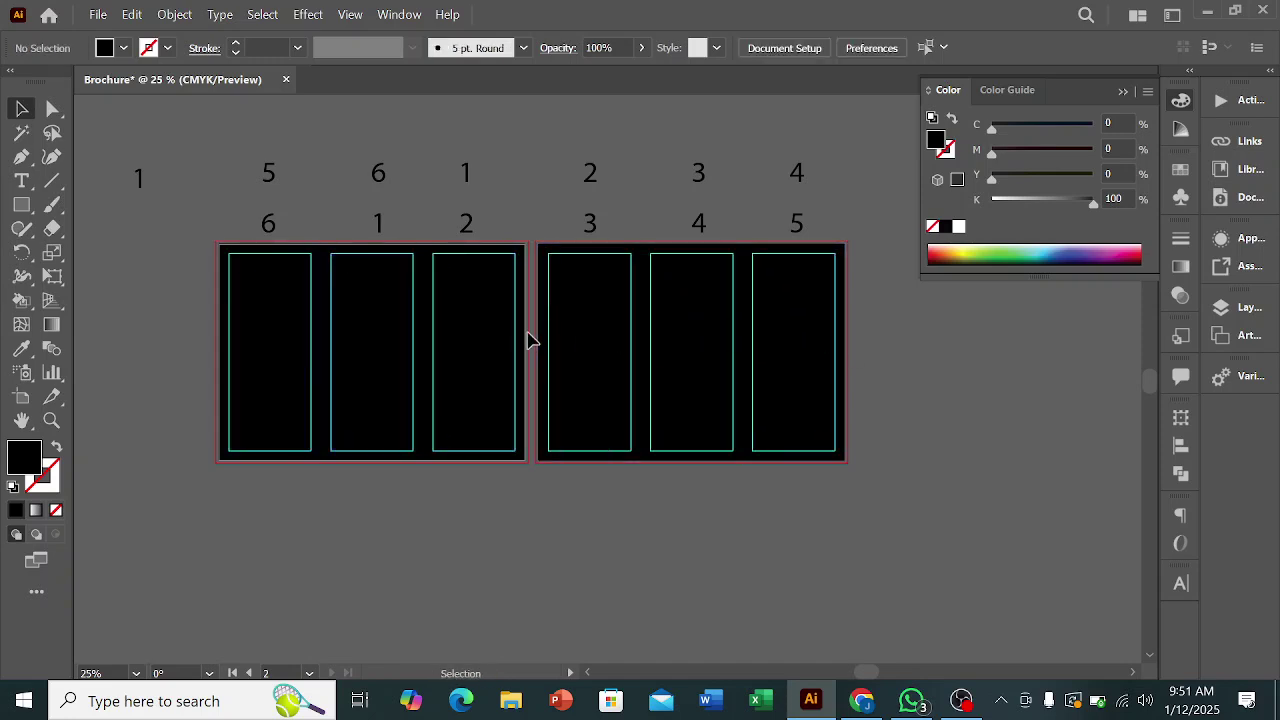
- Fill the first artboard's first panel with a 69% black grey
{"action": "left_click", "coordinate": [271, 318]}
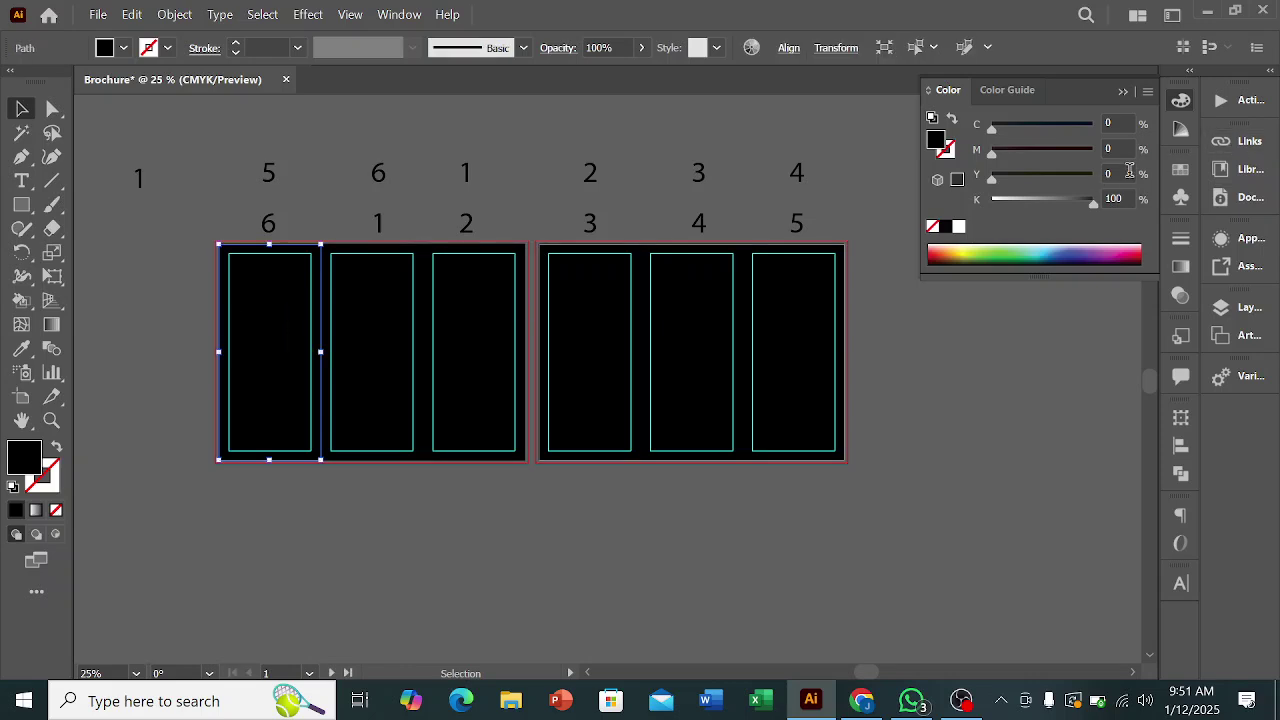
{"action": "left_click", "coordinate": [1060, 199]}
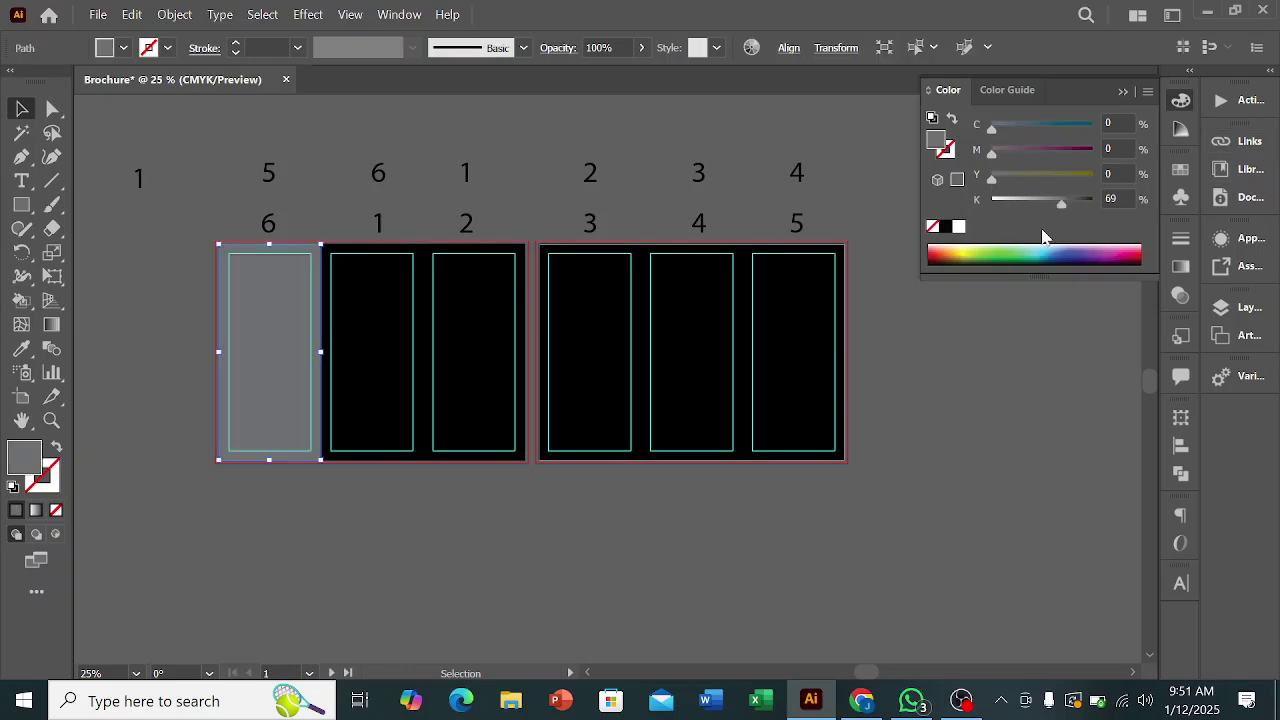
{"action": "left_click", "coordinate": [965, 336]}
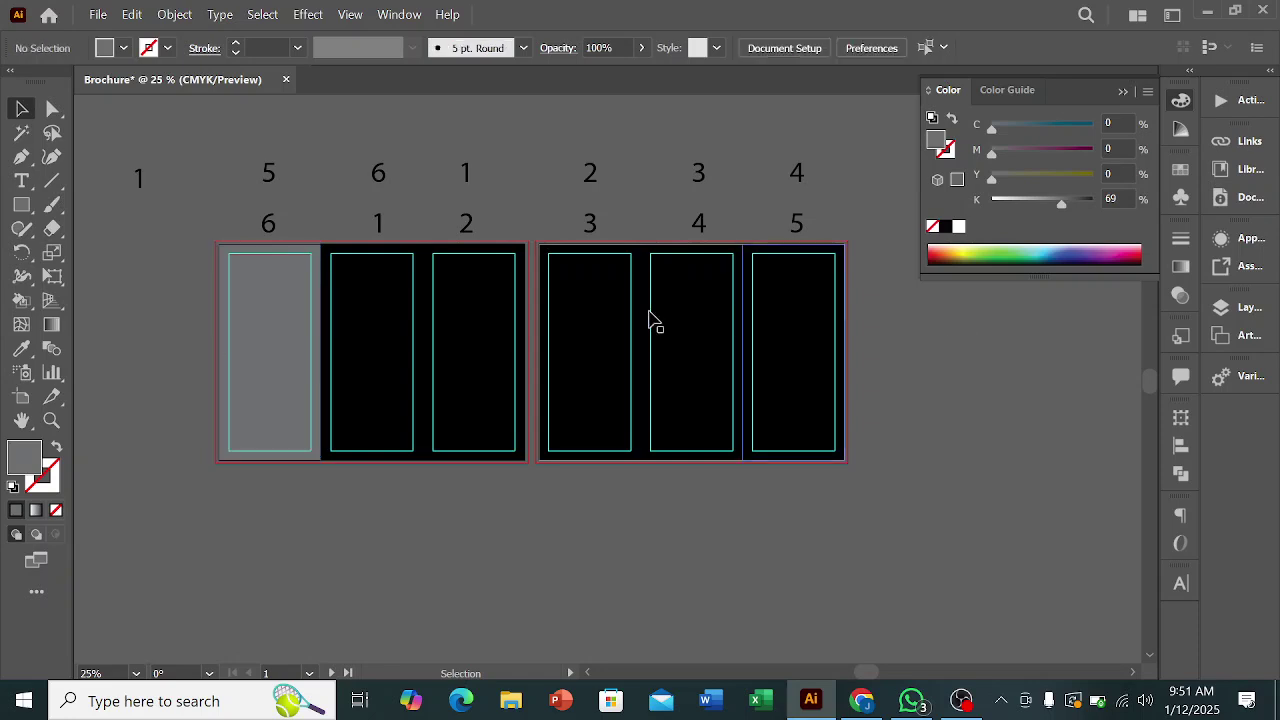
- Copy the first panel's fill onto the first artboard's middle panel and lighten it to 46% black
{"action": "left_click", "coordinate": [382, 363]}
{"action": "left_click", "coordinate": [21, 348]}
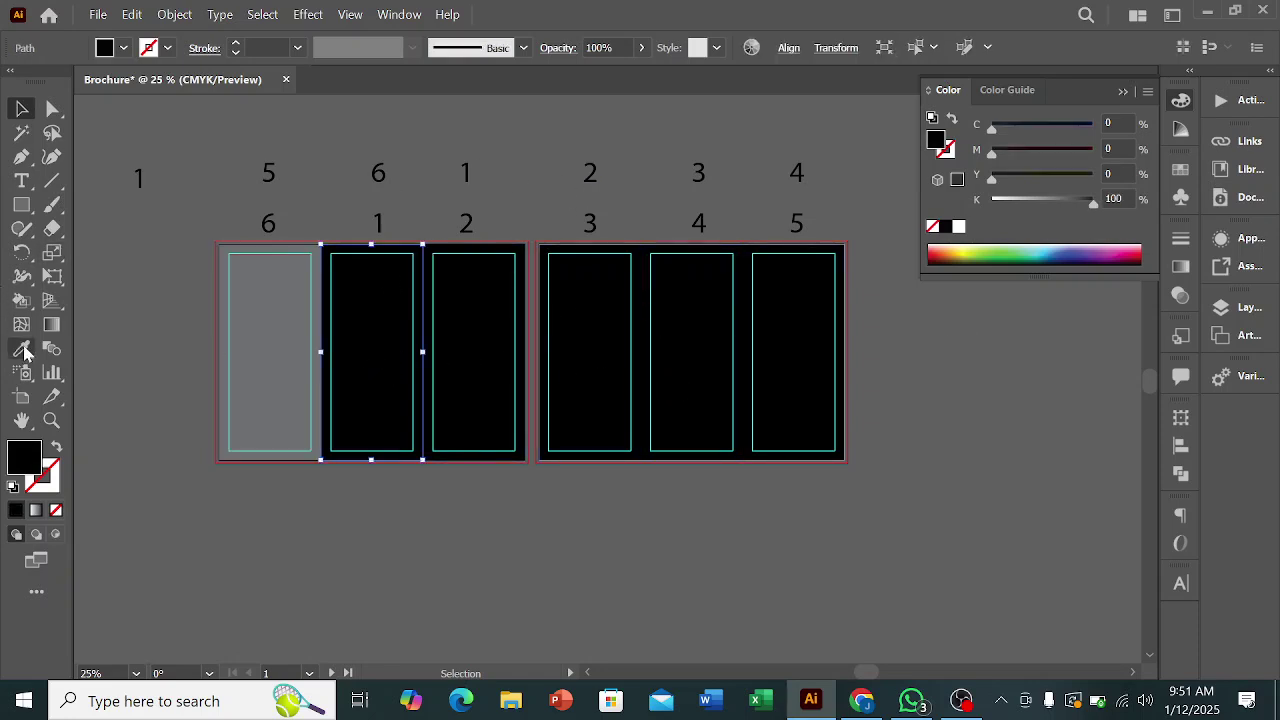
{"action": "left_click", "coordinate": [294, 286]}
{"action": "left_click", "coordinate": [1038, 200]}
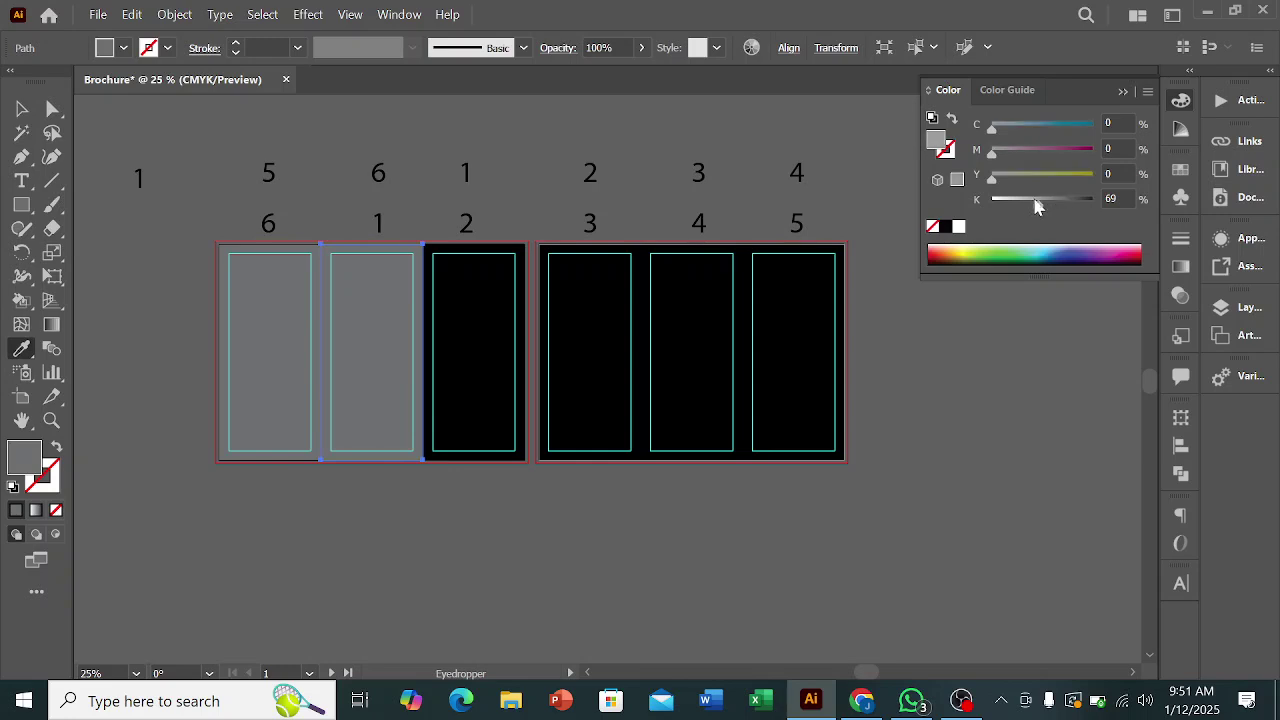
{"action": "key", "text": "v"}
{"action": "left_click", "coordinate": [149, 165]}
- Copy the middle panel's fill onto the first artboard's third panel and lighten it to 28% black
{"action": "left_click", "coordinate": [483, 323]}
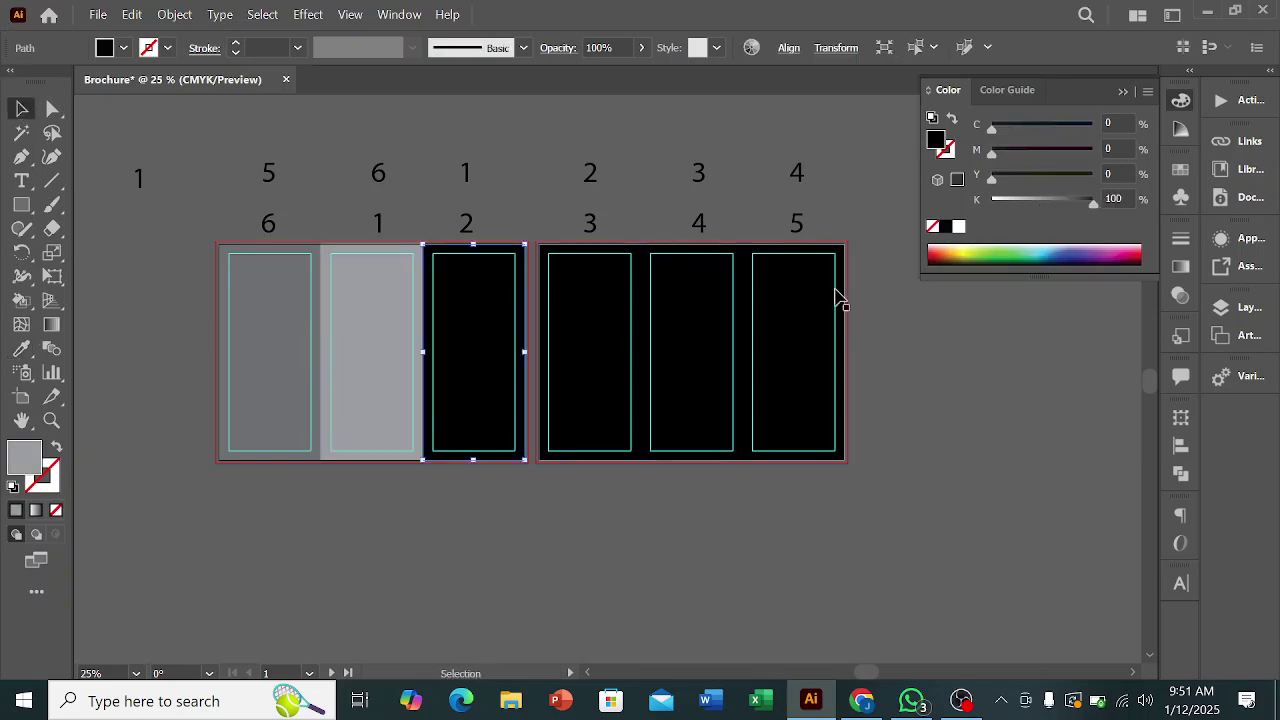
{"action": "left_click", "coordinate": [21, 348]}
{"action": "left_click", "coordinate": [390, 341]}
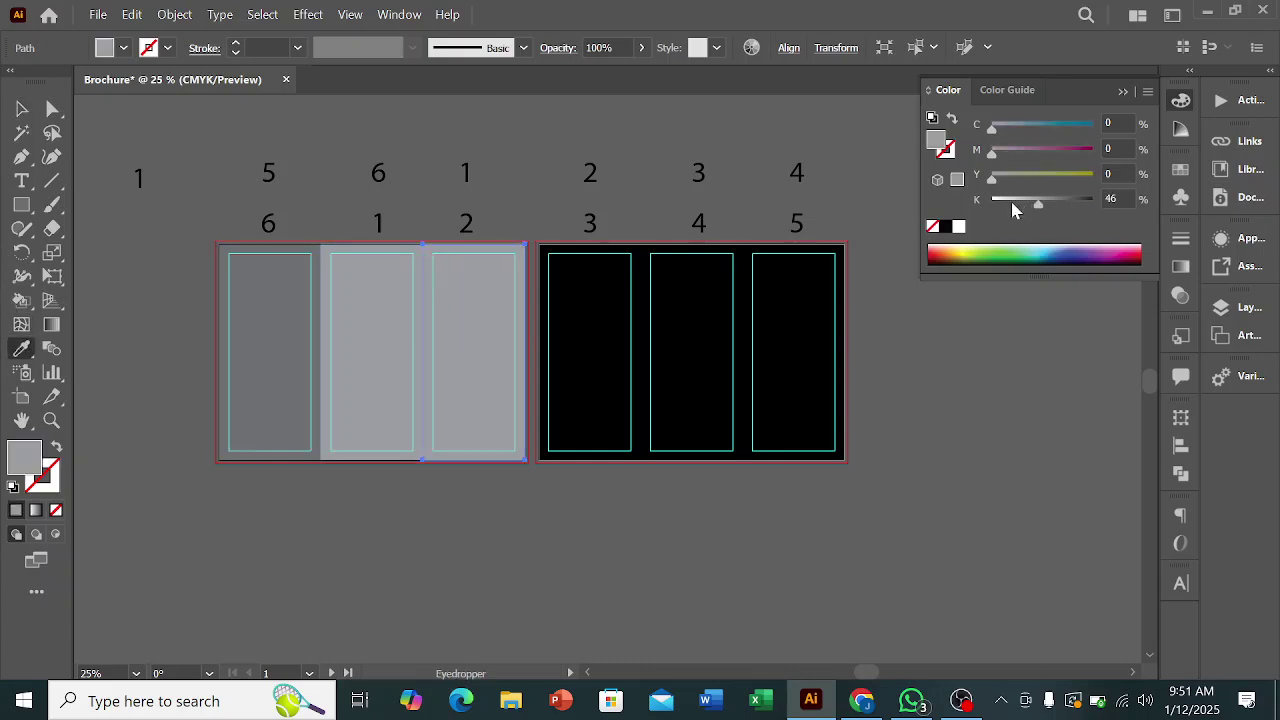
{"action": "left_click", "coordinate": [1021, 204]}
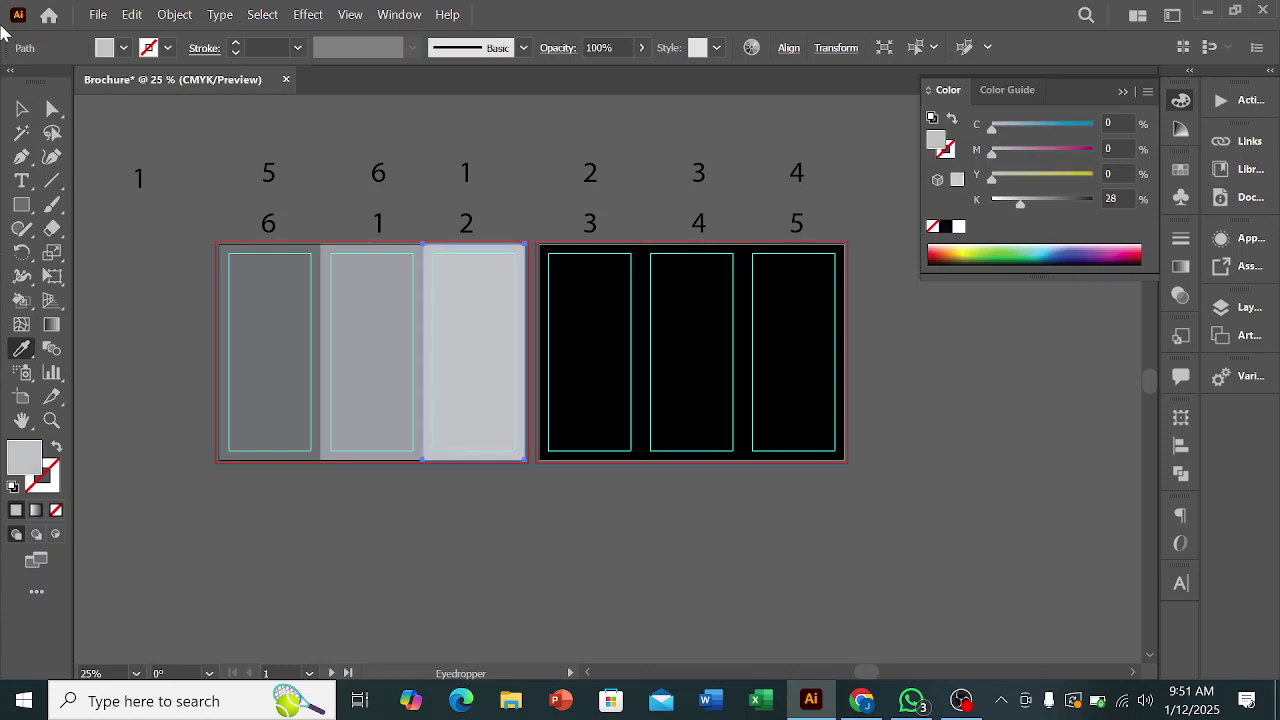
{"action": "key", "text": "v"}
{"action": "left_click", "coordinate": [170, 133]}
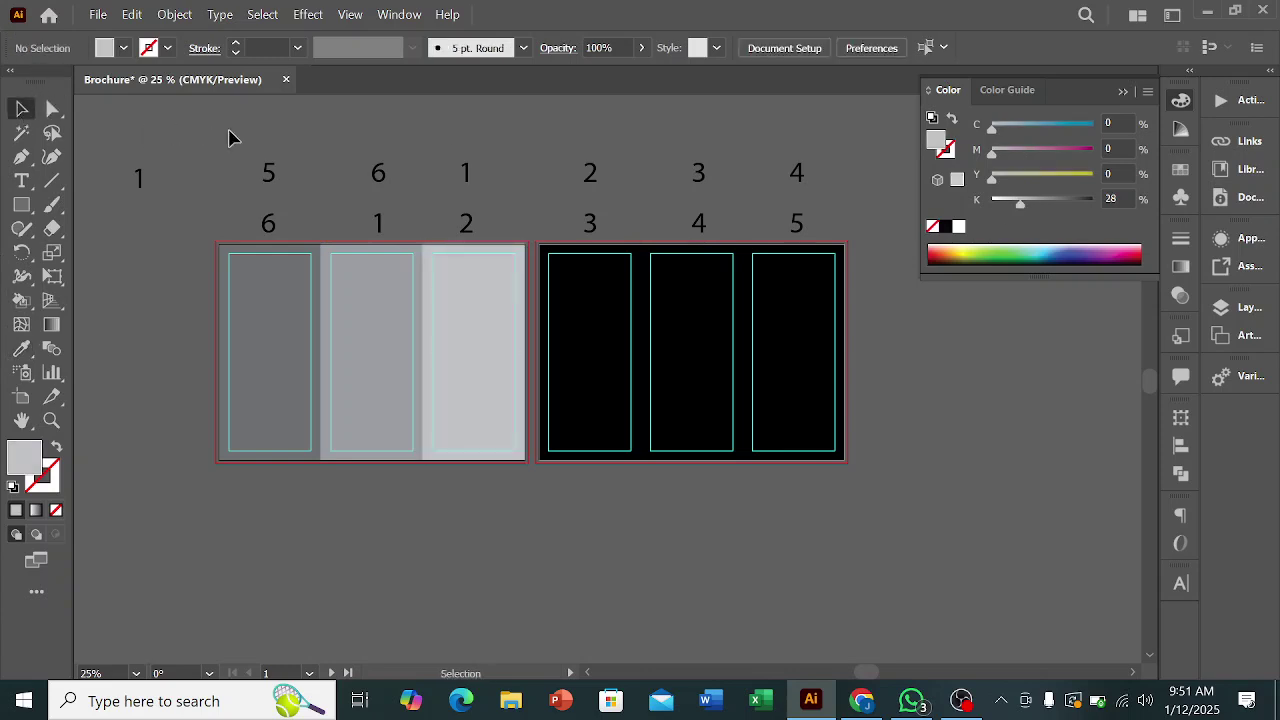
- Set the fill of the first artboard's first panel to 64% black
{"action": "left_click", "coordinate": [249, 294]}
{"action": "left_click", "coordinate": [1059, 200]}
{"action": "left_click", "coordinate": [1056, 204]}
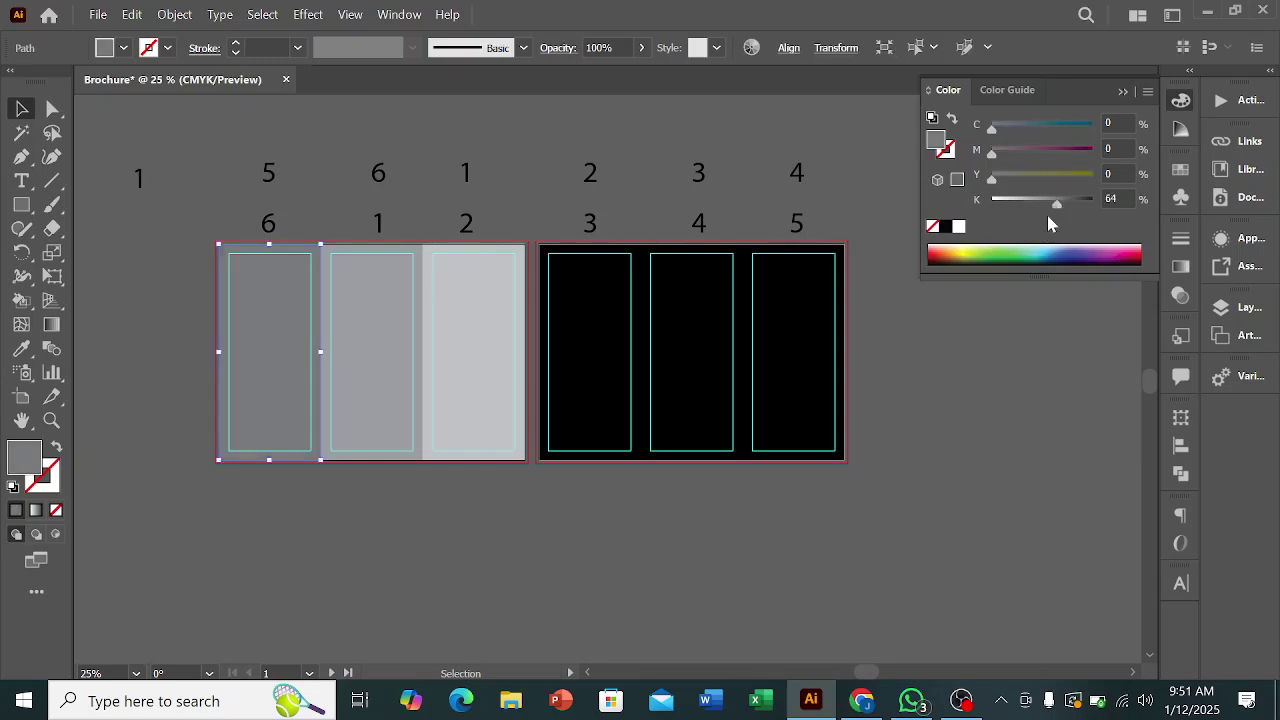
{"action": "left_click", "coordinate": [962, 318]}
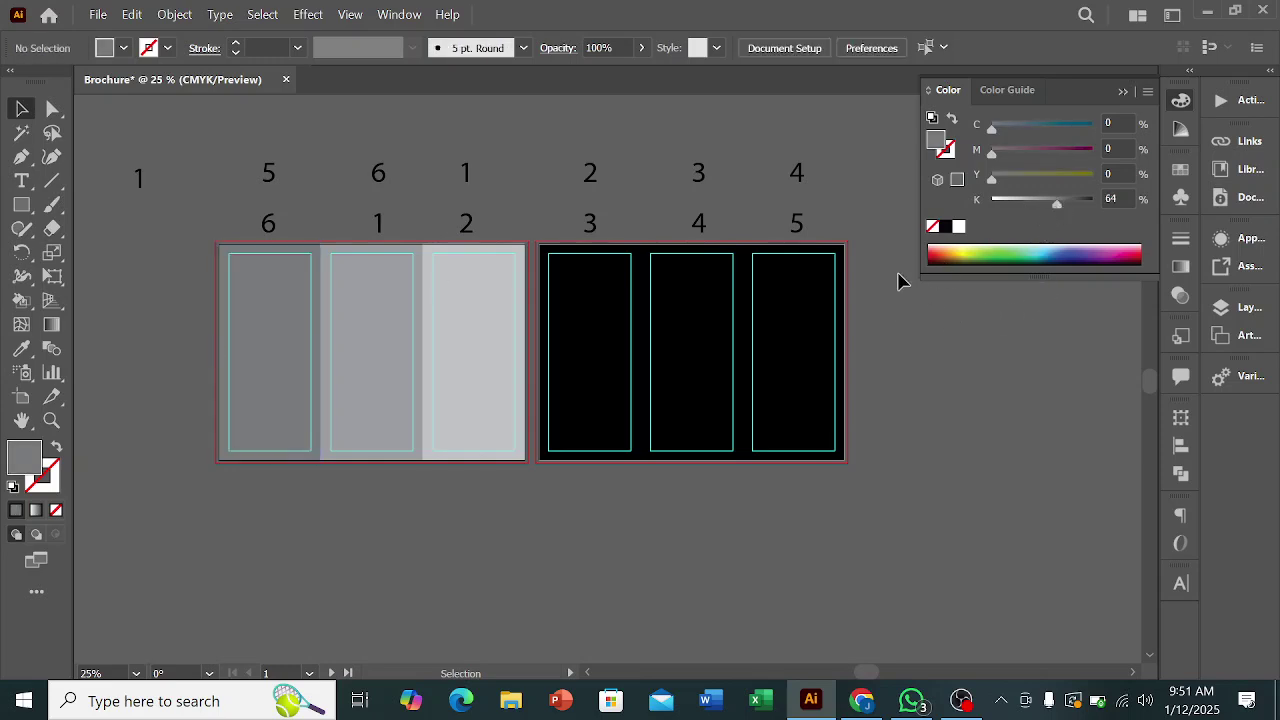
- Delete the lower row of number labels above both artboards
{"action": "scroll", "coordinate": [690, 412], "scroll_direction": "up", "scroll_amount": 1}
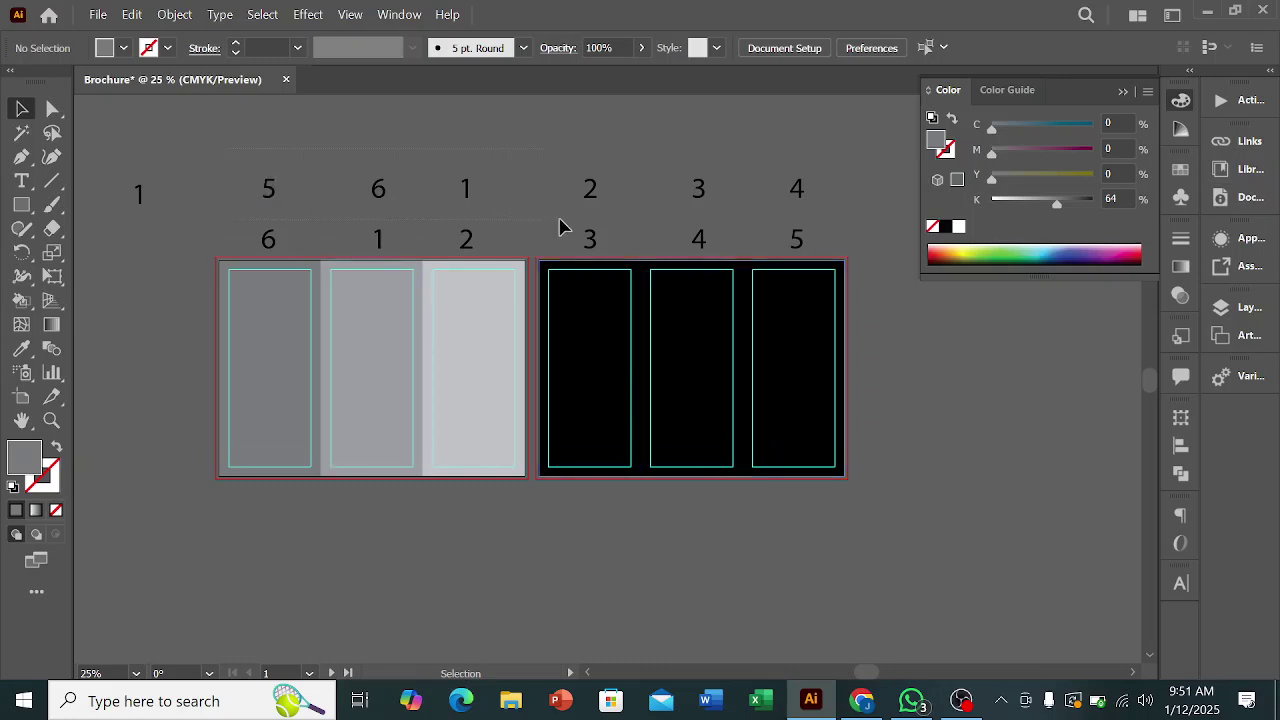
{"action": "left_click_drag", "start_coordinate": [869, 227], "coordinate": [176, 232]}
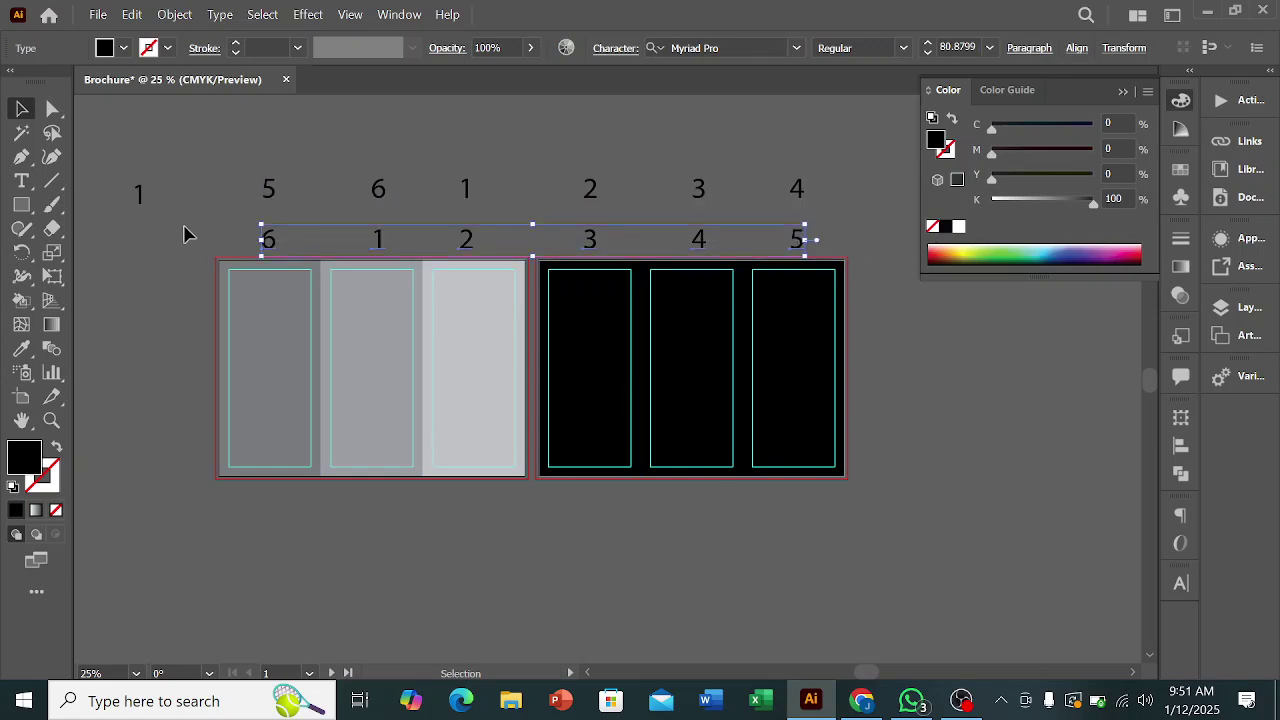
{"action": "key", "text": "Delete"}
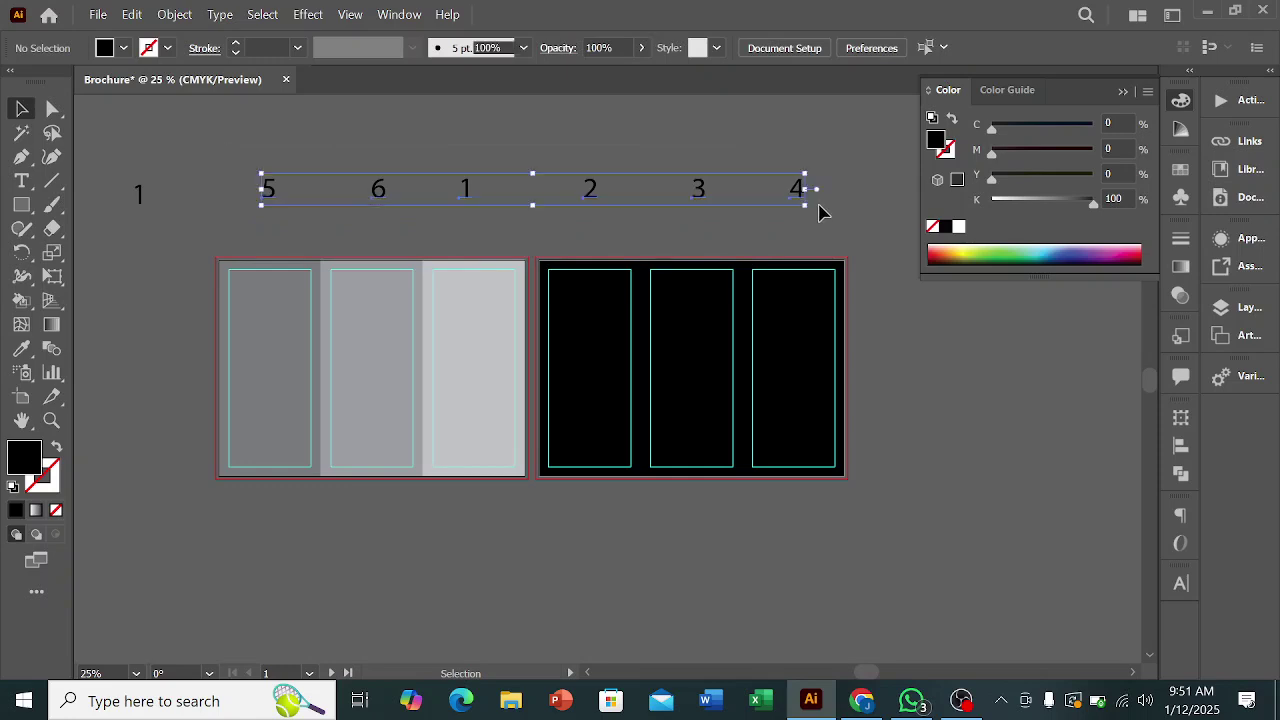
- Select the remaining row of six panel numbers and move it down closer to the panels
{"action": "left_click", "coordinate": [819, 206]}
{"action": "key", "text": "Down"}
{"action": "key", "text": "Down"}
{"action": "key", "text": "Down"}
{"action": "key", "text": "Down"}
{"action": "key", "text": "Down"}
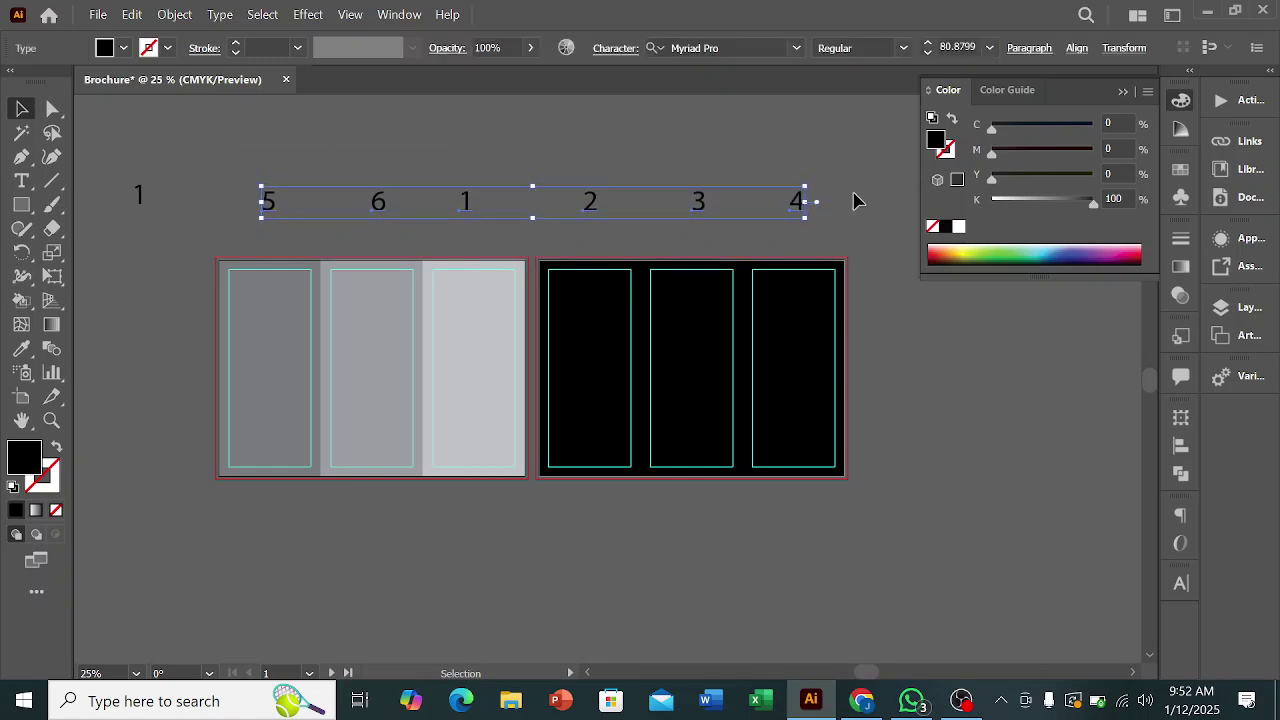
{"action": "left_click", "coordinate": [855, 201]}
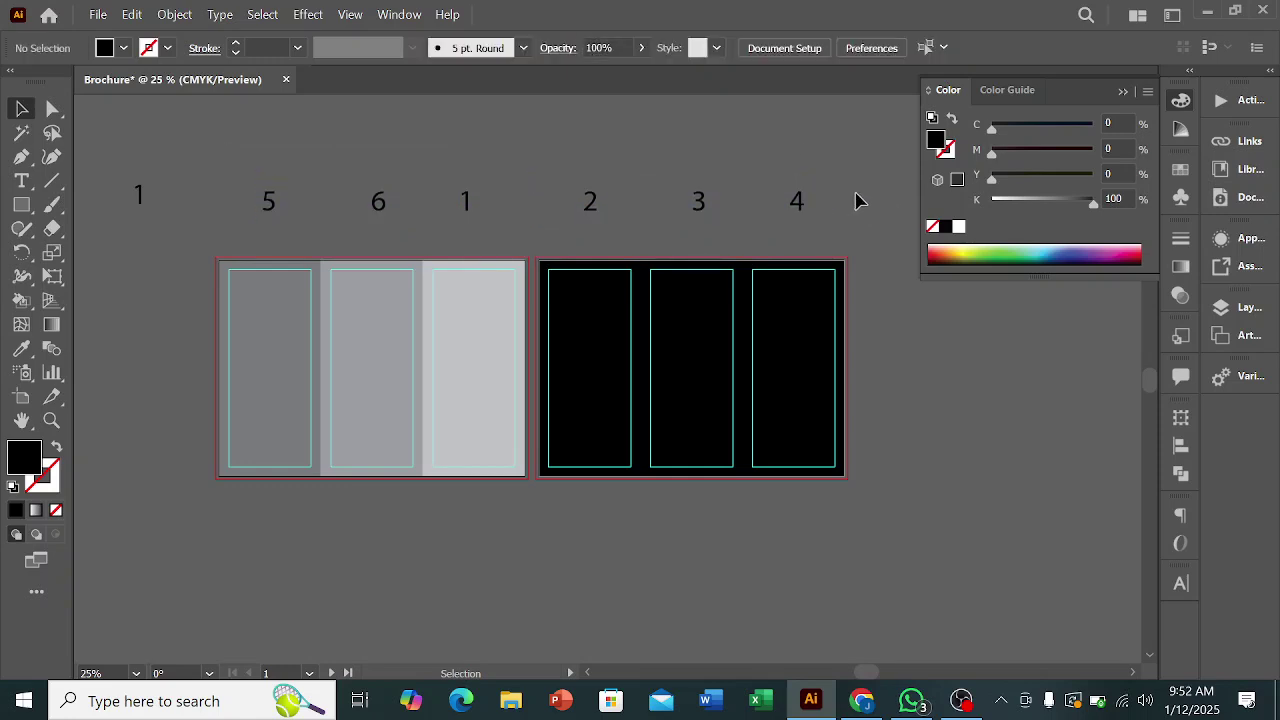
- Sample the fill of the first artboard's first panel onto the second artboard's first panel with the Eyedropper
{"action": "left_click", "coordinate": [587, 386]}
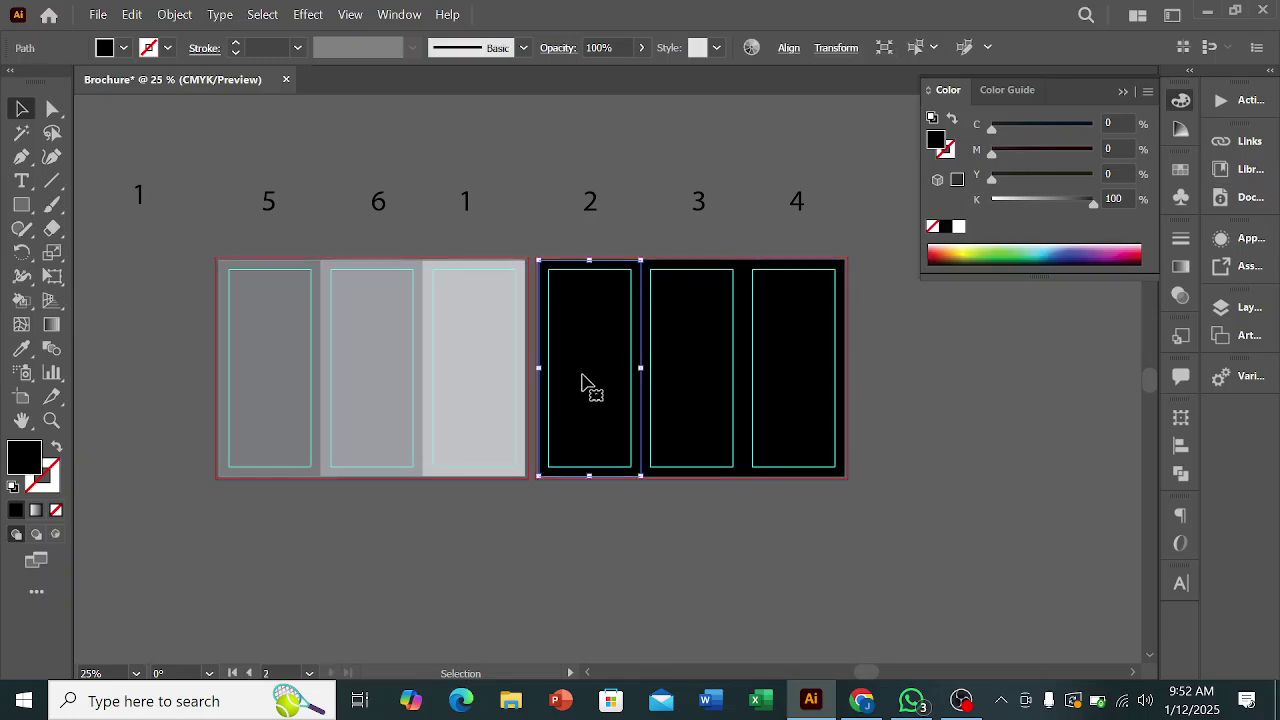
{"action": "left_click", "coordinate": [21, 348]}
{"action": "left_click", "coordinate": [251, 323]}
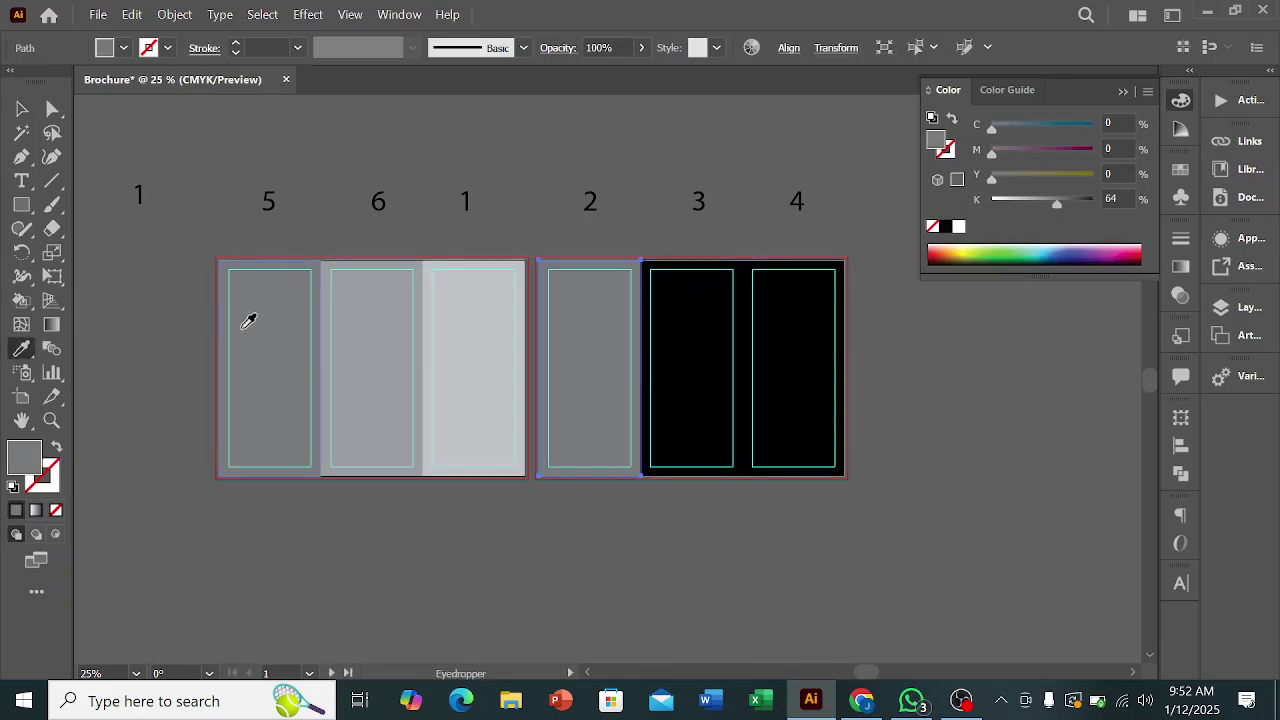
{"action": "key", "text": "v"}
- Match the fill of the second artboard's middle panel to the first artboard's middle panel
{"action": "left_click", "coordinate": [680, 350]}
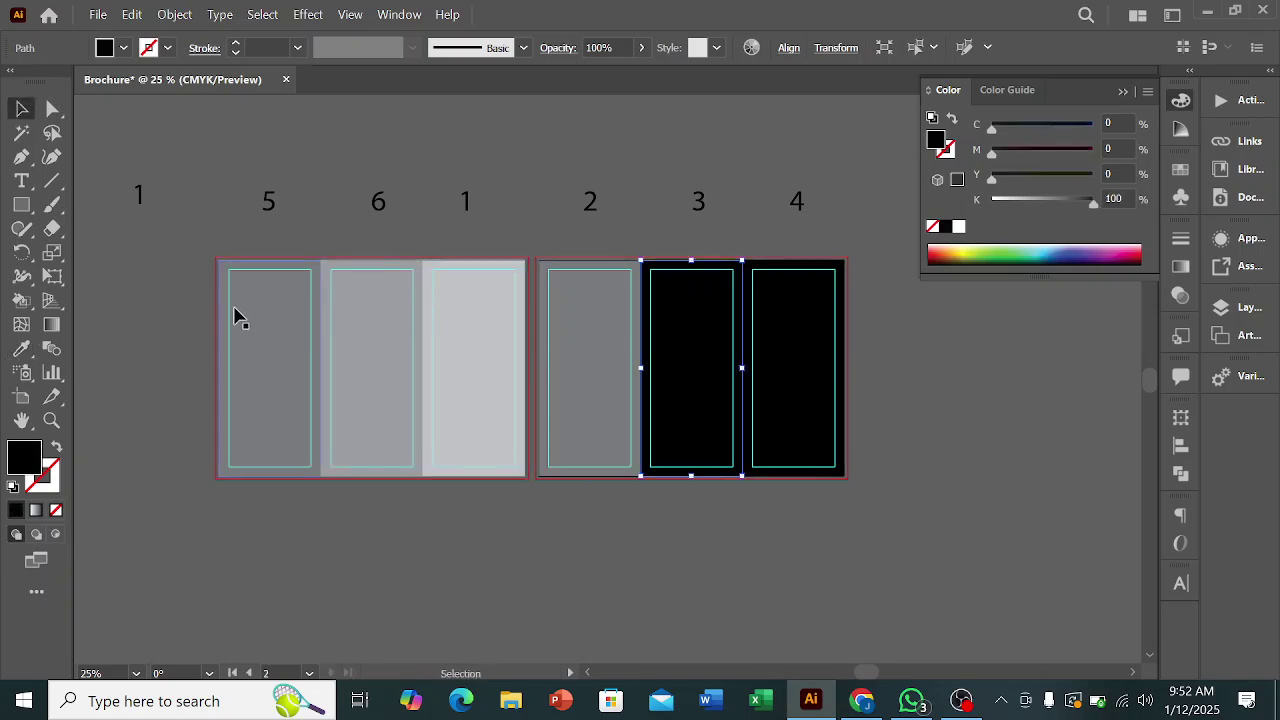
{"action": "left_click", "coordinate": [21, 348]}
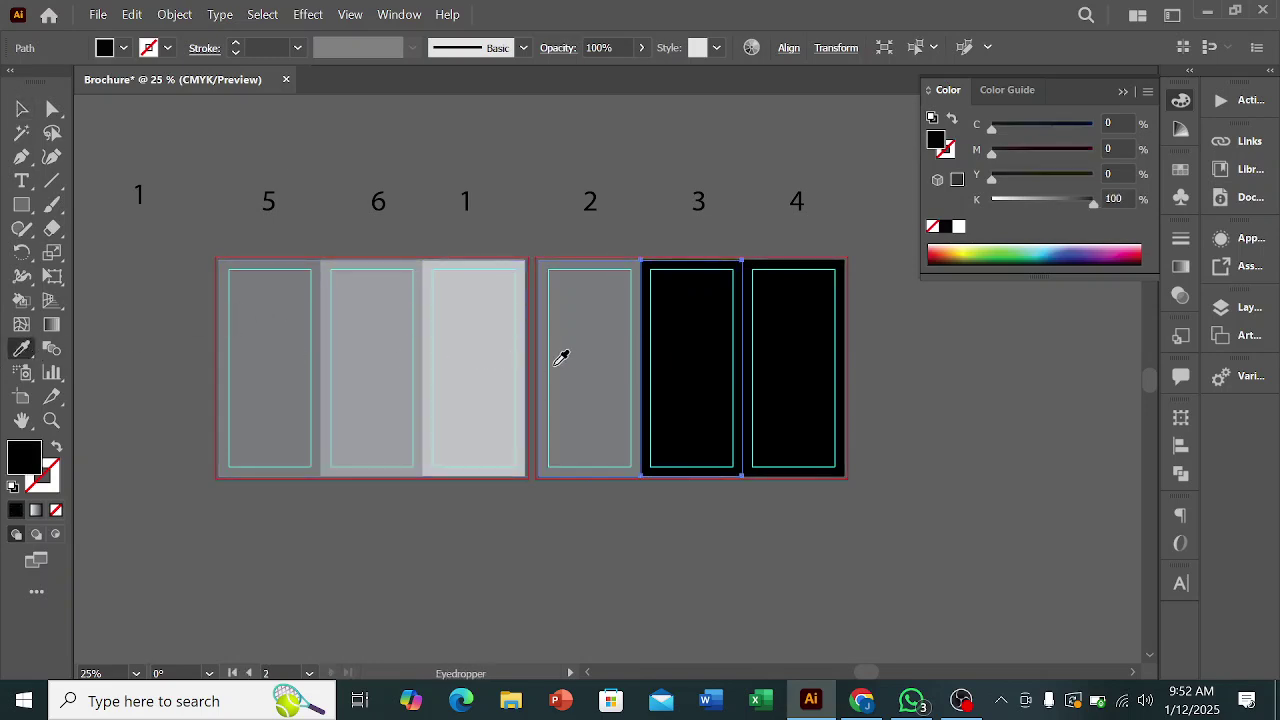
{"action": "left_click", "coordinate": [383, 357]}
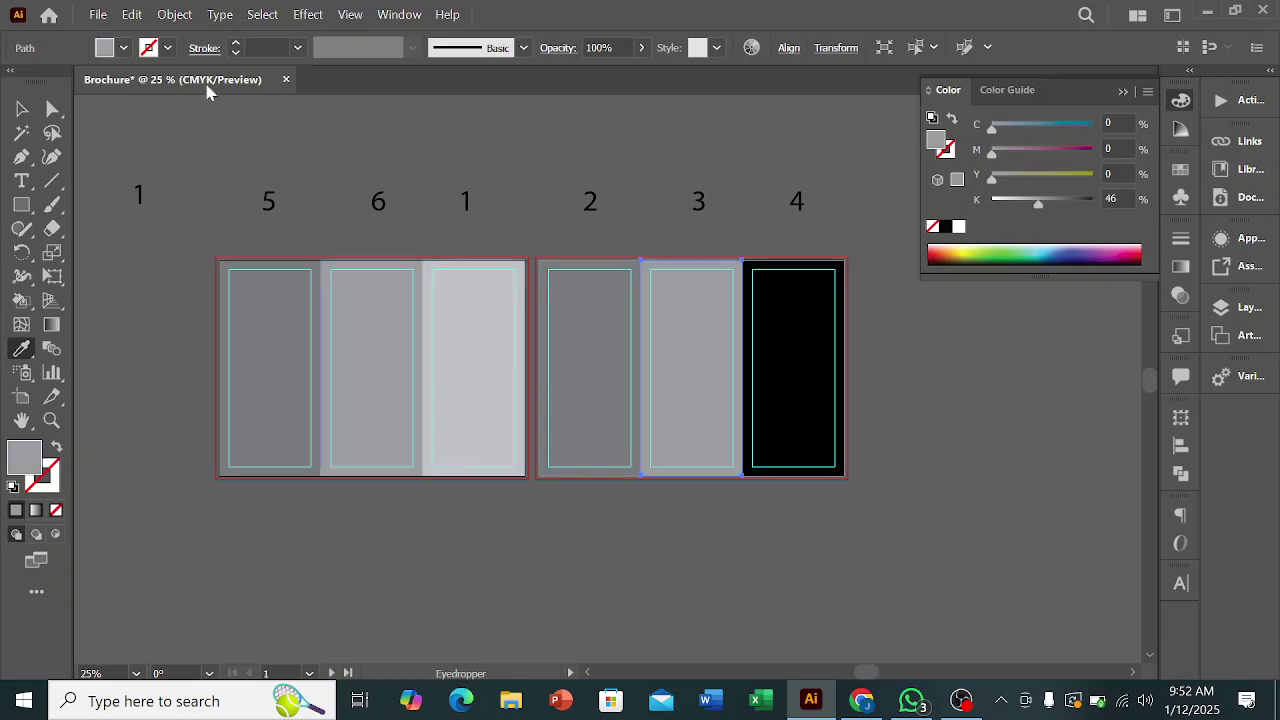
{"action": "left_click", "coordinate": [21, 108]}
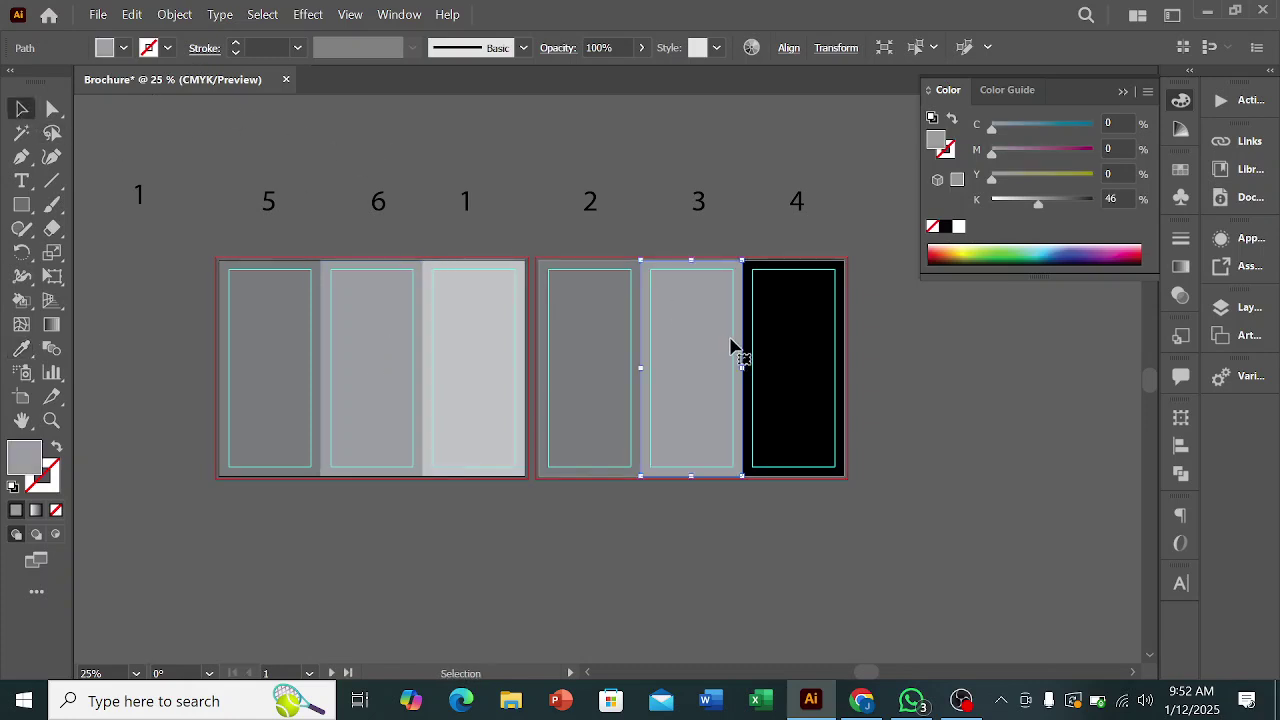
- Match the fill of the second artboard's third panel to the light grey of the first artboard's third panel
{"action": "left_click", "coordinate": [786, 357]}
{"action": "left_click", "coordinate": [20, 349]}
{"action": "left_click", "coordinate": [473, 347]}
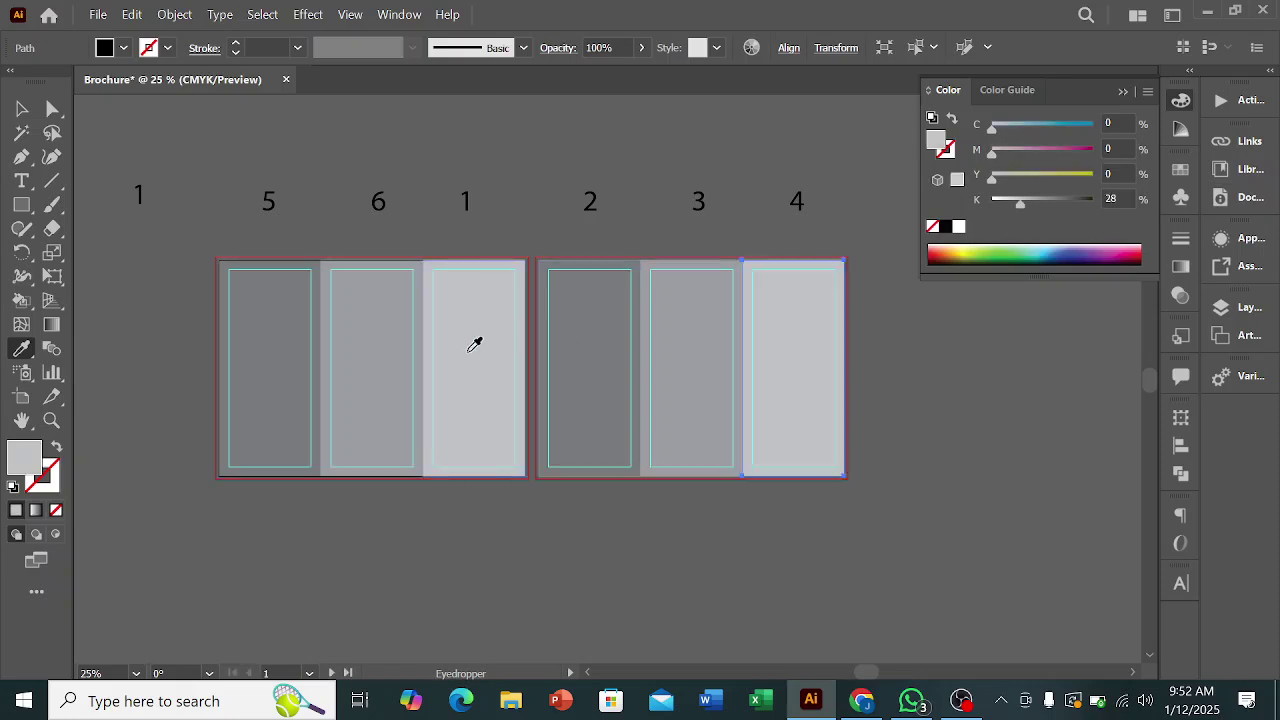
{"action": "left_click", "coordinate": [21, 108]}
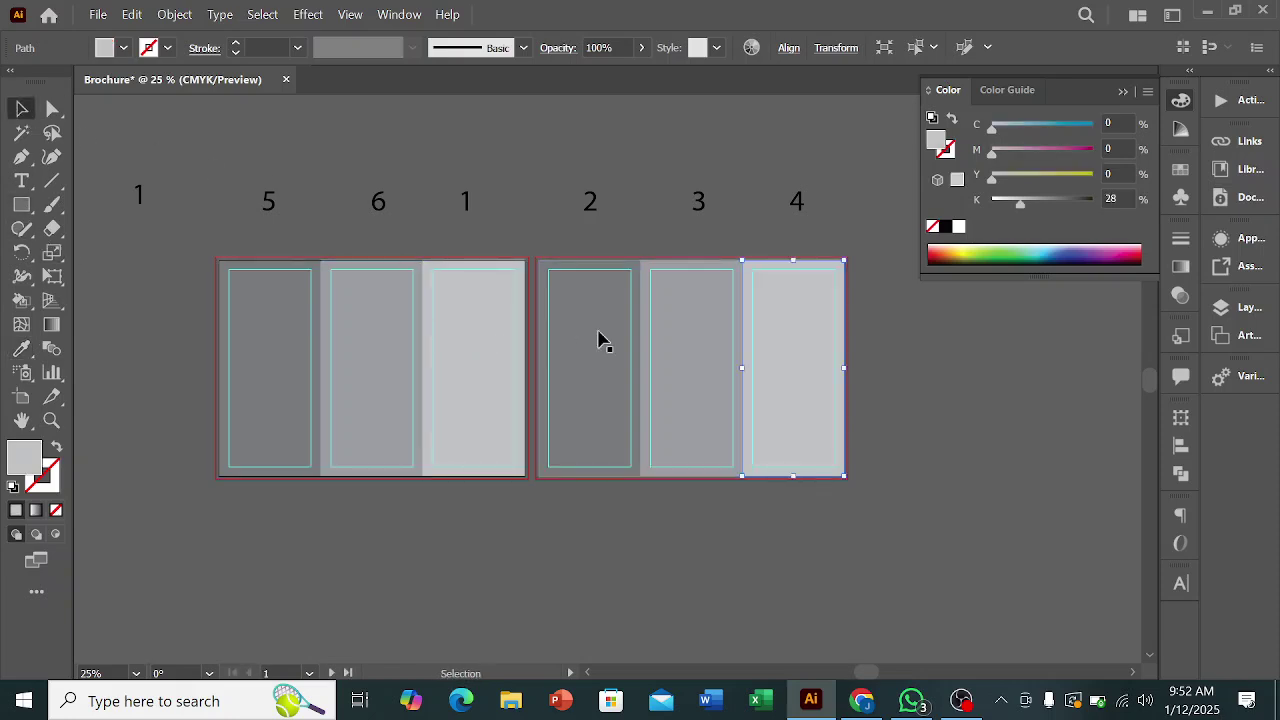
{"action": "left_click", "coordinate": [929, 461]}
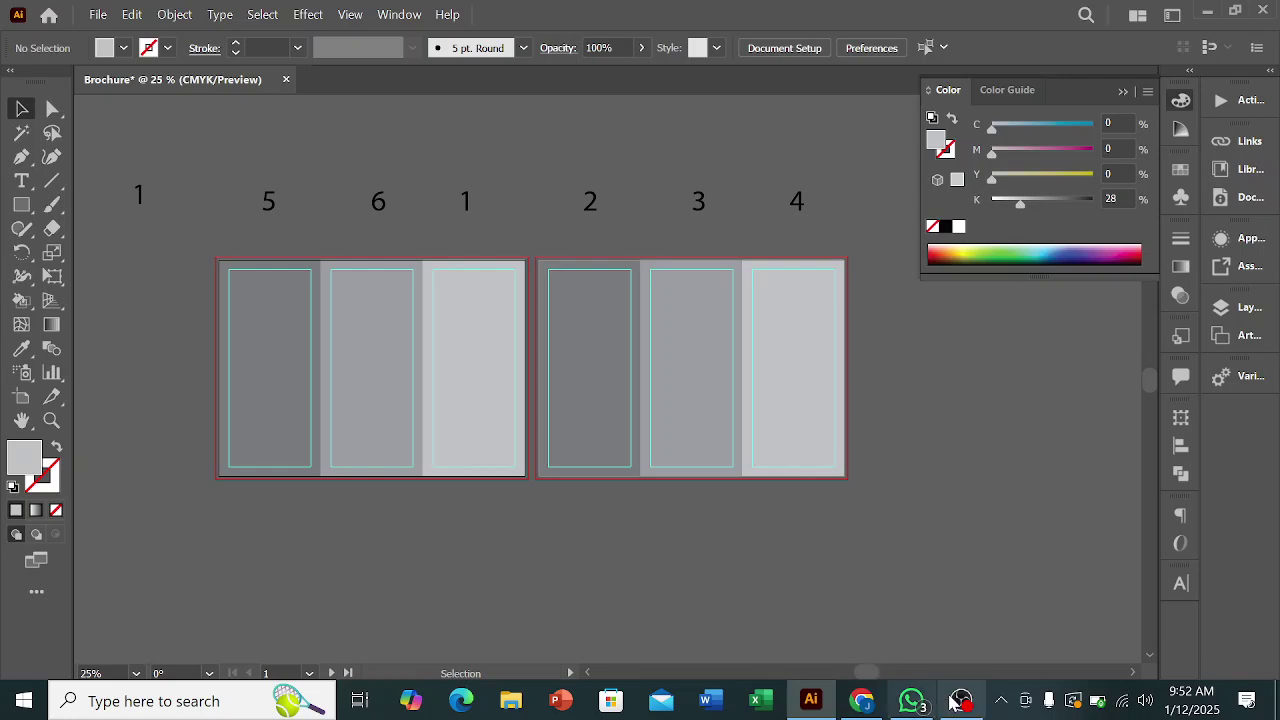
- Switch to WhatsApp, open the Creative Marketing Agency tri-fold brochure image in the group chat and copy it
{"action": "left_click", "coordinate": [912, 700]}
{"action": "scroll", "coordinate": [1083, 303], "scroll_direction": "up", "scroll_amount": 5}
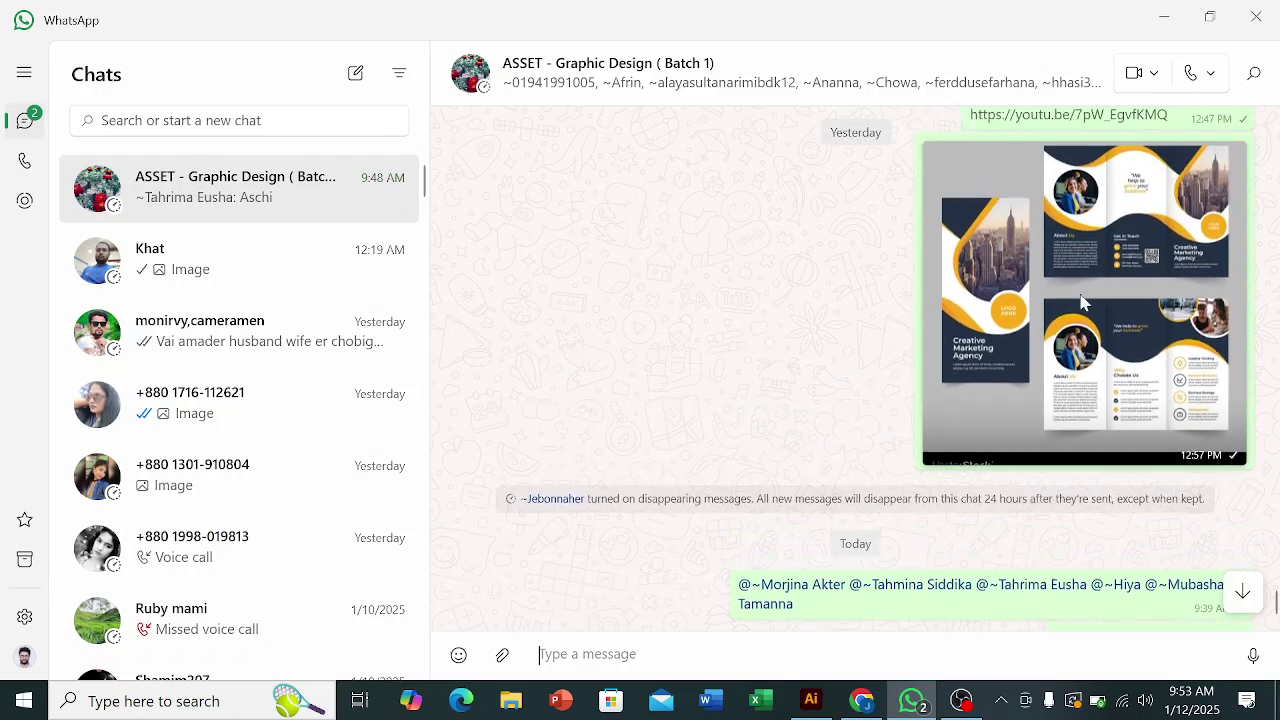
{"action": "left_click", "coordinate": [1083, 303]}
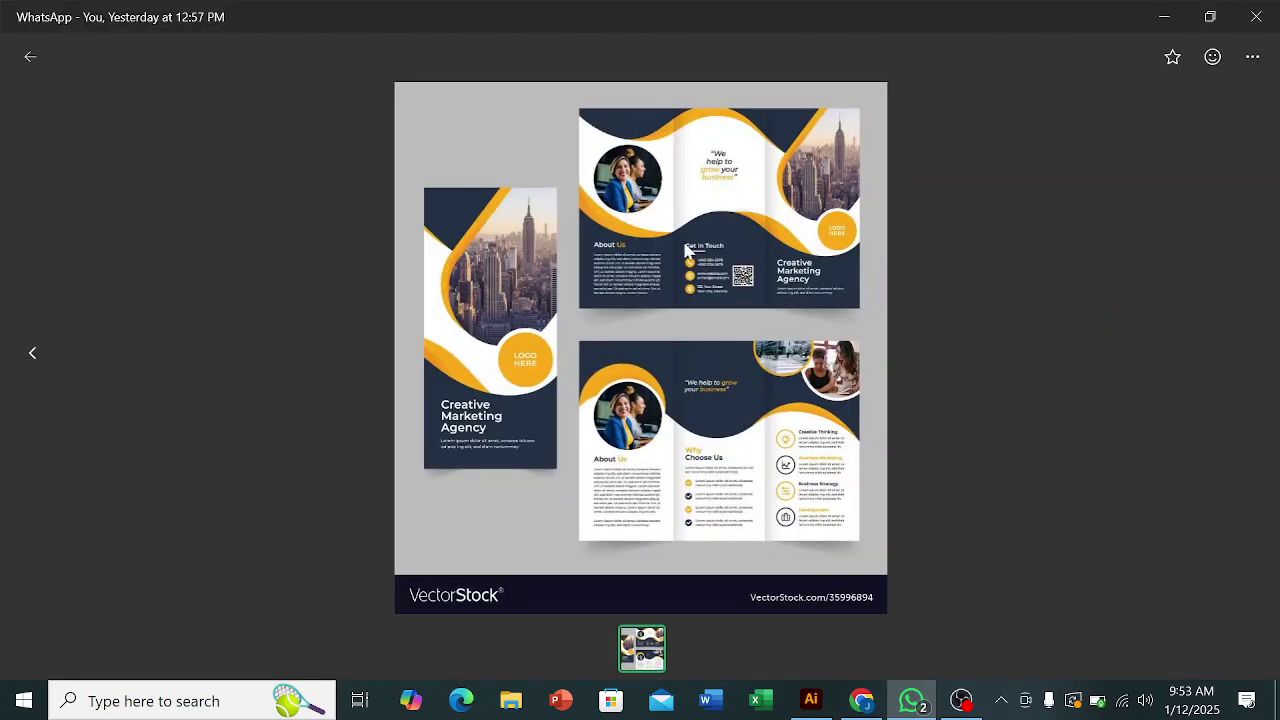
{"action": "right_click", "coordinate": [686, 250]}
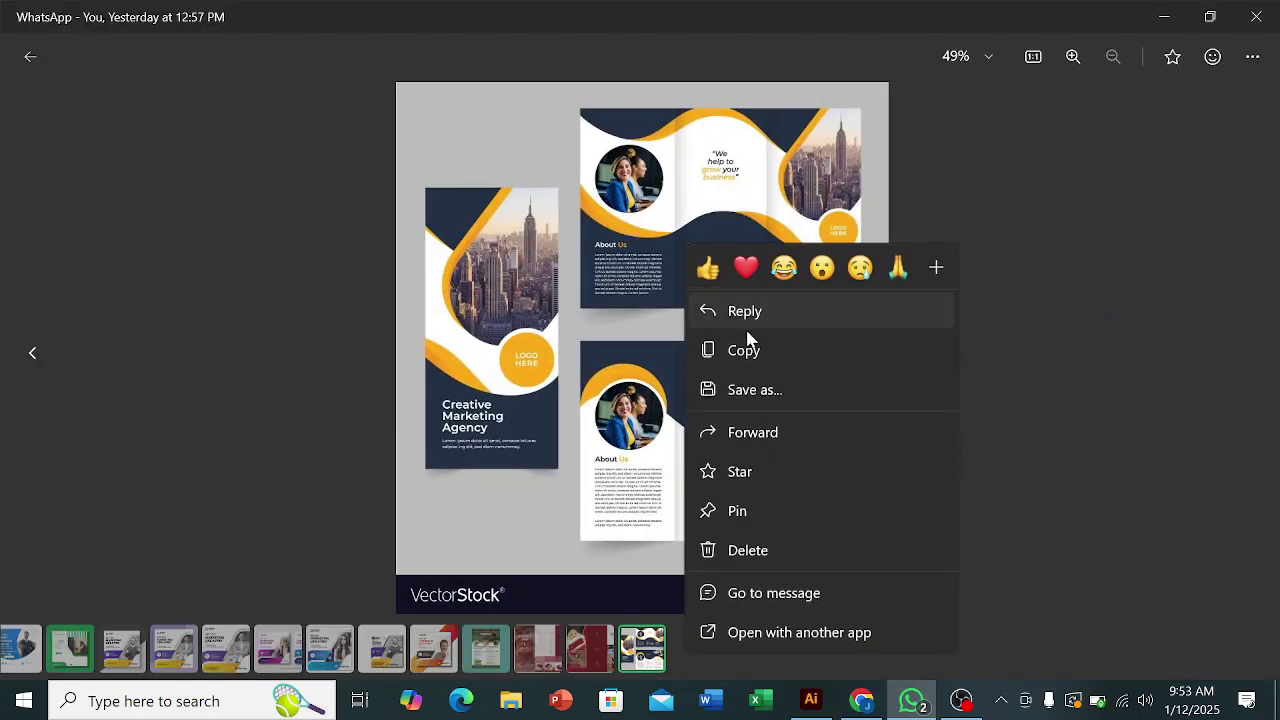
{"action": "left_click", "coordinate": [748, 352]}
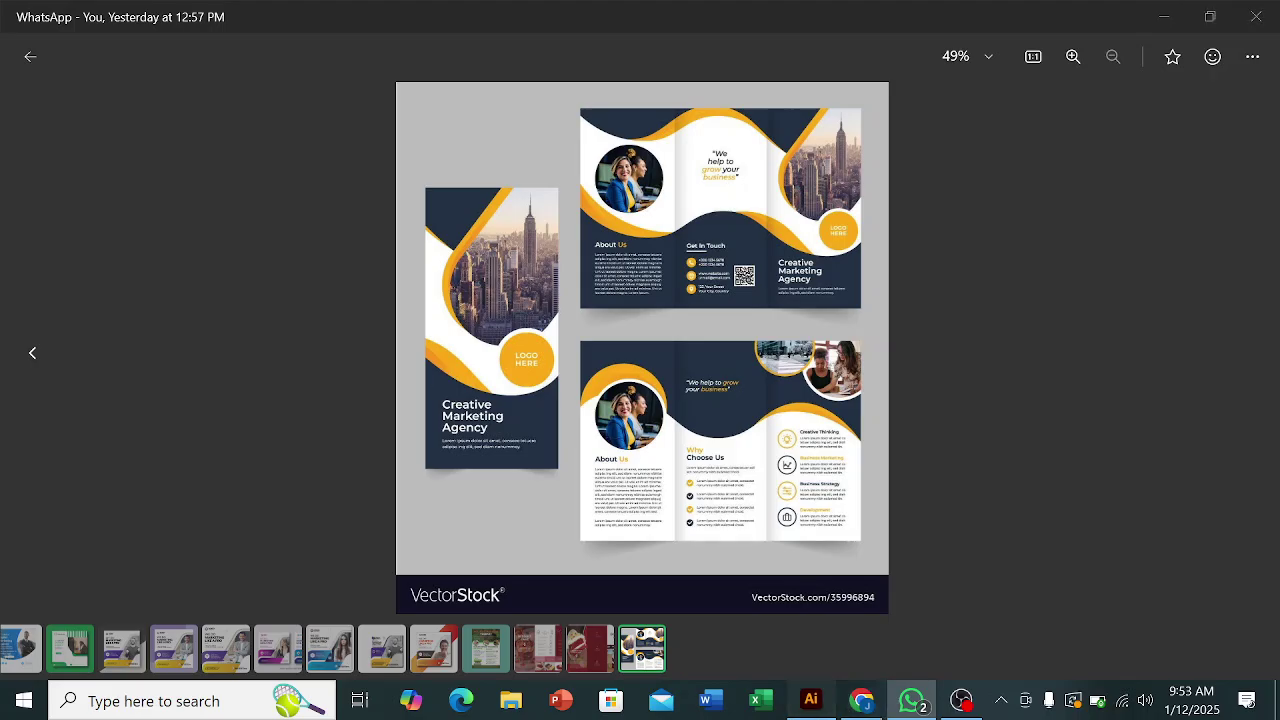
- Return to Illustrator, paste the brochure reference image and move it to the empty canvas outside the artboards
{"action": "left_click", "coordinate": [811, 700]}
{"action": "key", "text": "ctrl+v"}
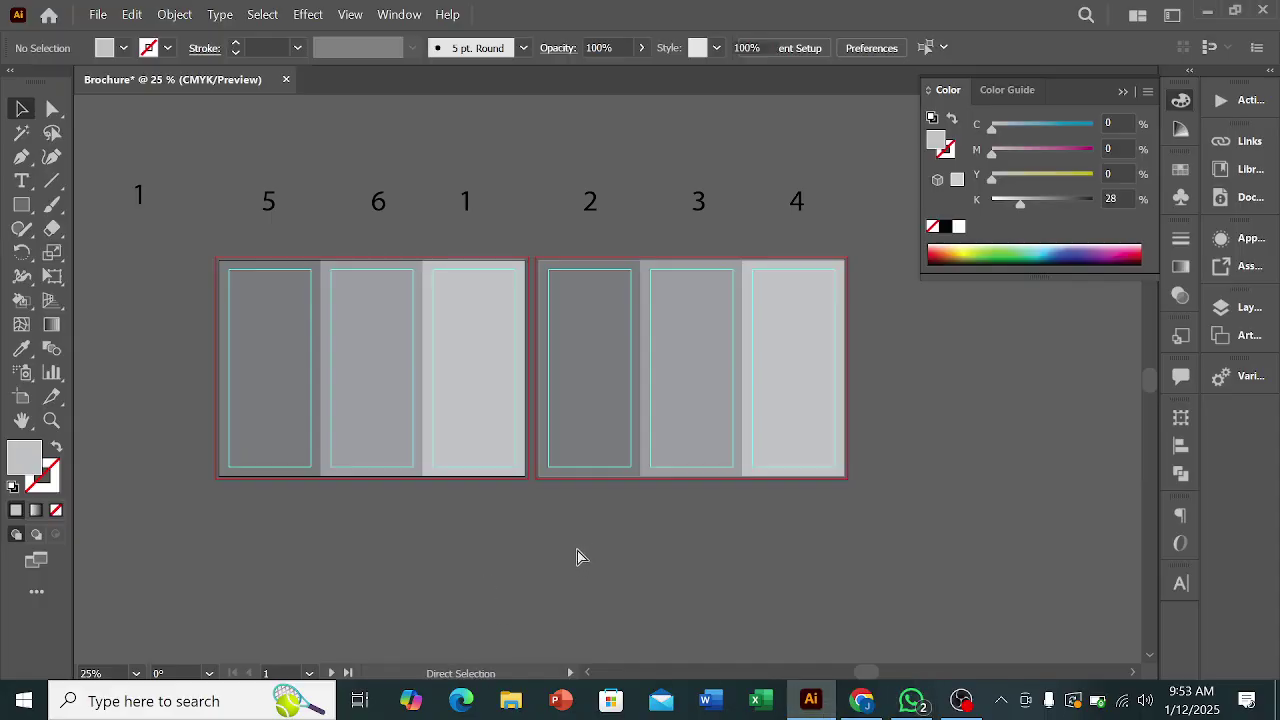
{"action": "scroll", "coordinate": [786, 485], "scroll_direction": "down", "scroll_amount": 3}
{"action": "left_click_drag", "start_coordinate": [751, 491], "coordinate": [359, 404]}
{"action": "scroll", "coordinate": [360, 362], "scroll_direction": "up", "scroll_amount": 5}
{"action": "left_click_drag", "start_coordinate": [627, 290], "coordinate": [656, 417]}
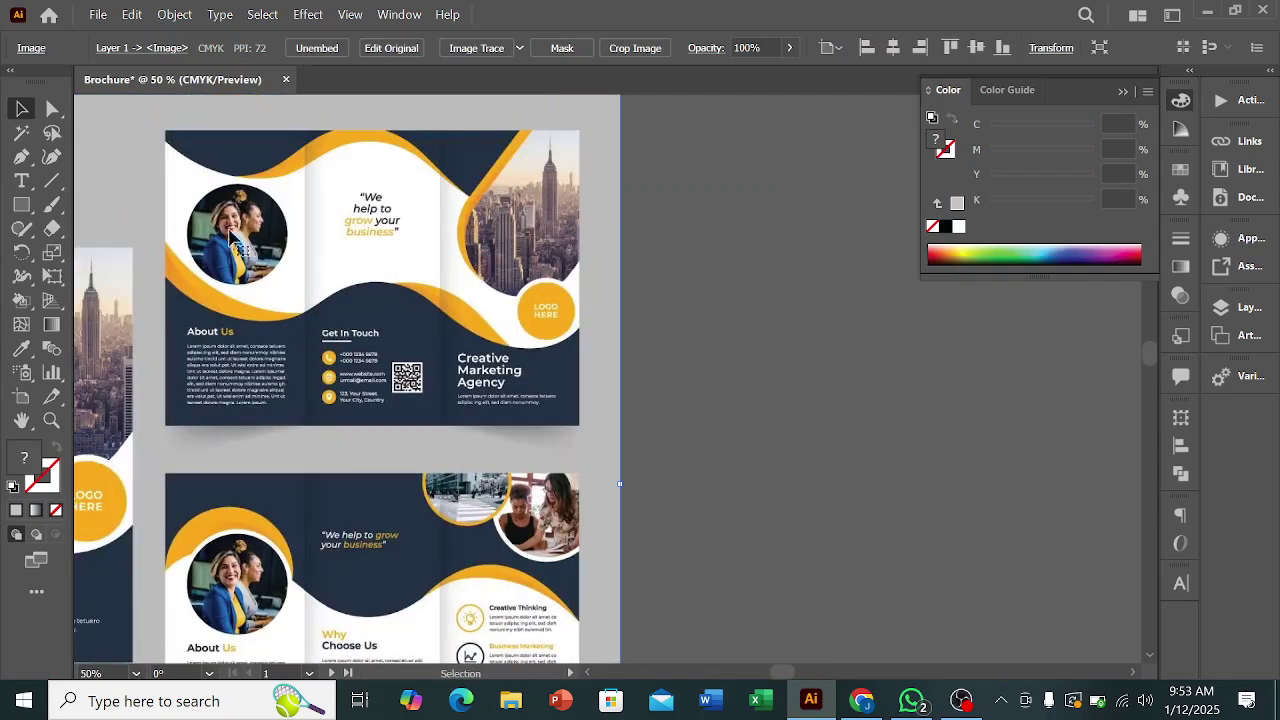
- Add the black point text "Creative Marketing Agency" on three lines on the empty canvas and move it close to the reference image
{"action": "scroll", "coordinate": [210, 240], "scroll_direction": "up", "scroll_amount": 2}
{"action": "scroll", "coordinate": [328, 290], "scroll_direction": "down", "scroll_amount": 3}
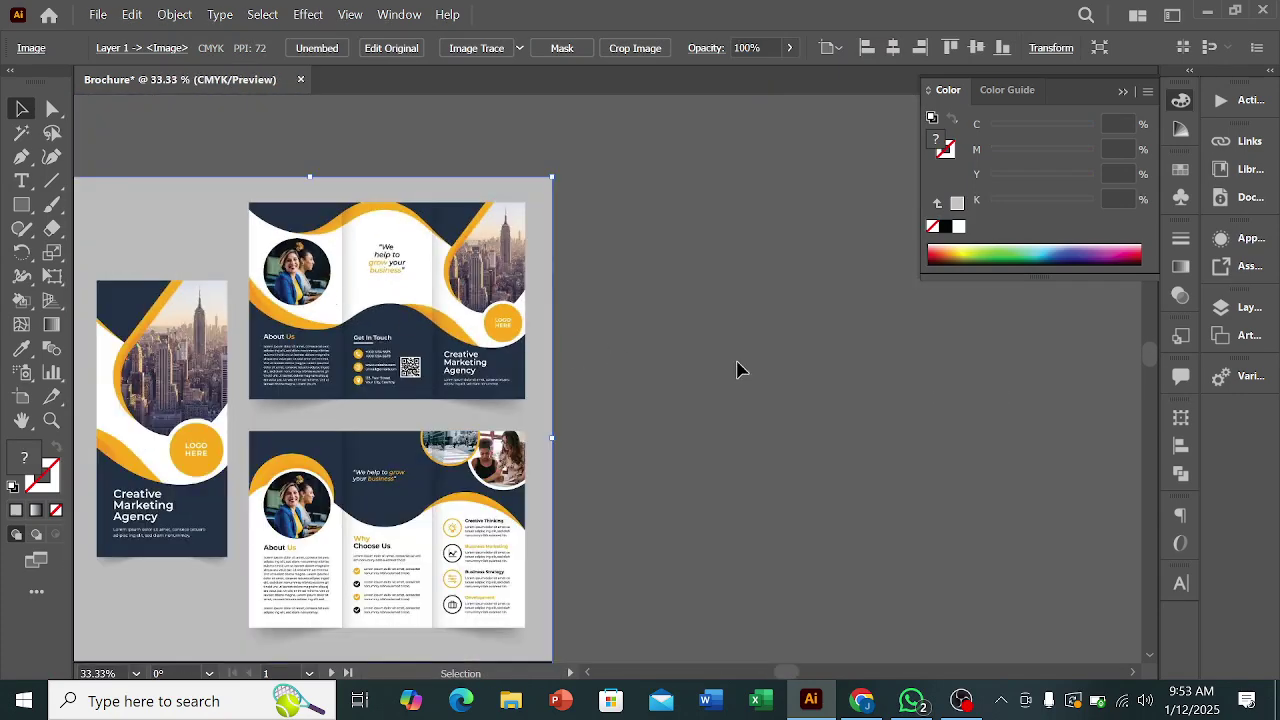
{"action": "scroll", "coordinate": [407, 342], "scroll_direction": "up", "scroll_amount": 2}
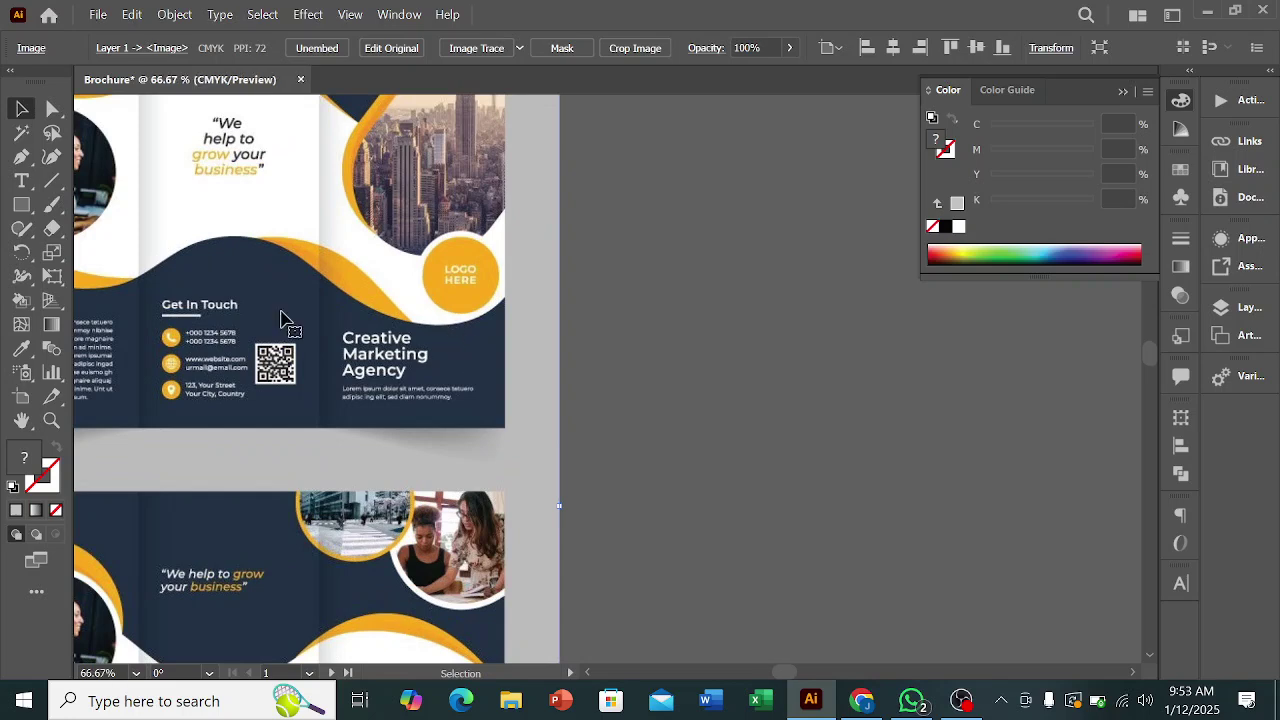
{"action": "left_click", "coordinate": [21, 180]}
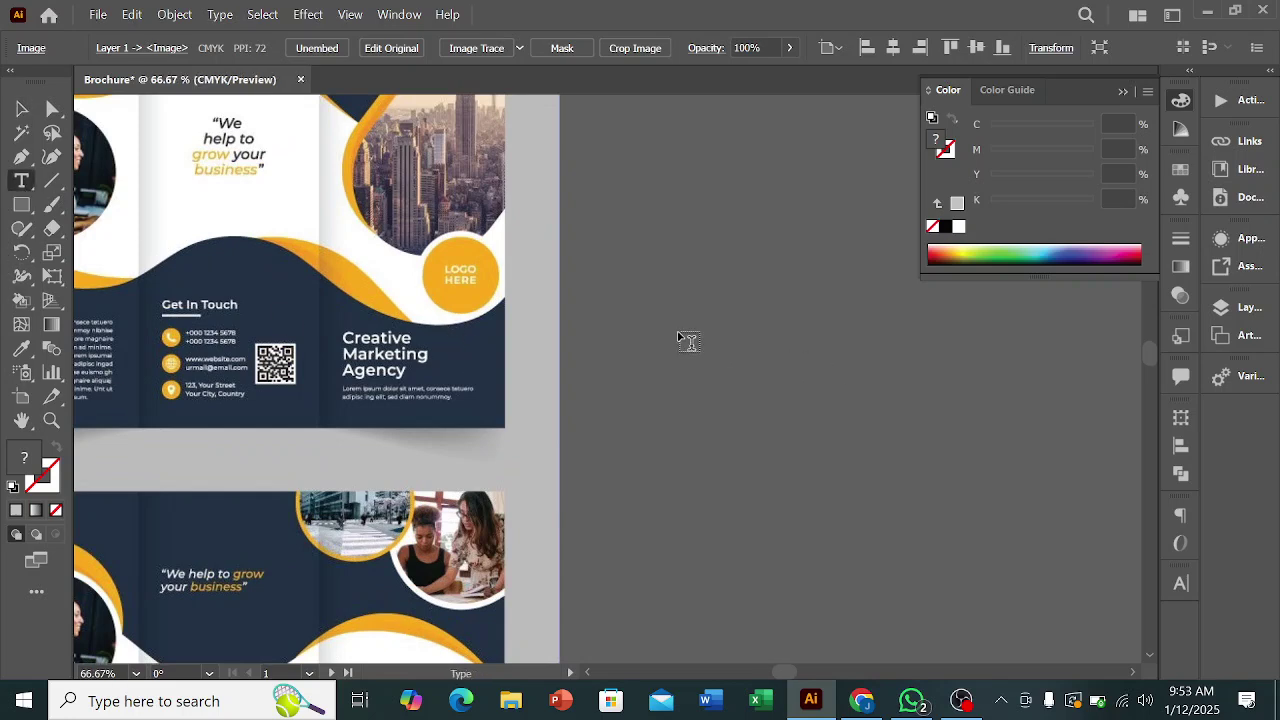
{"action": "left_click", "coordinate": [682, 336]}
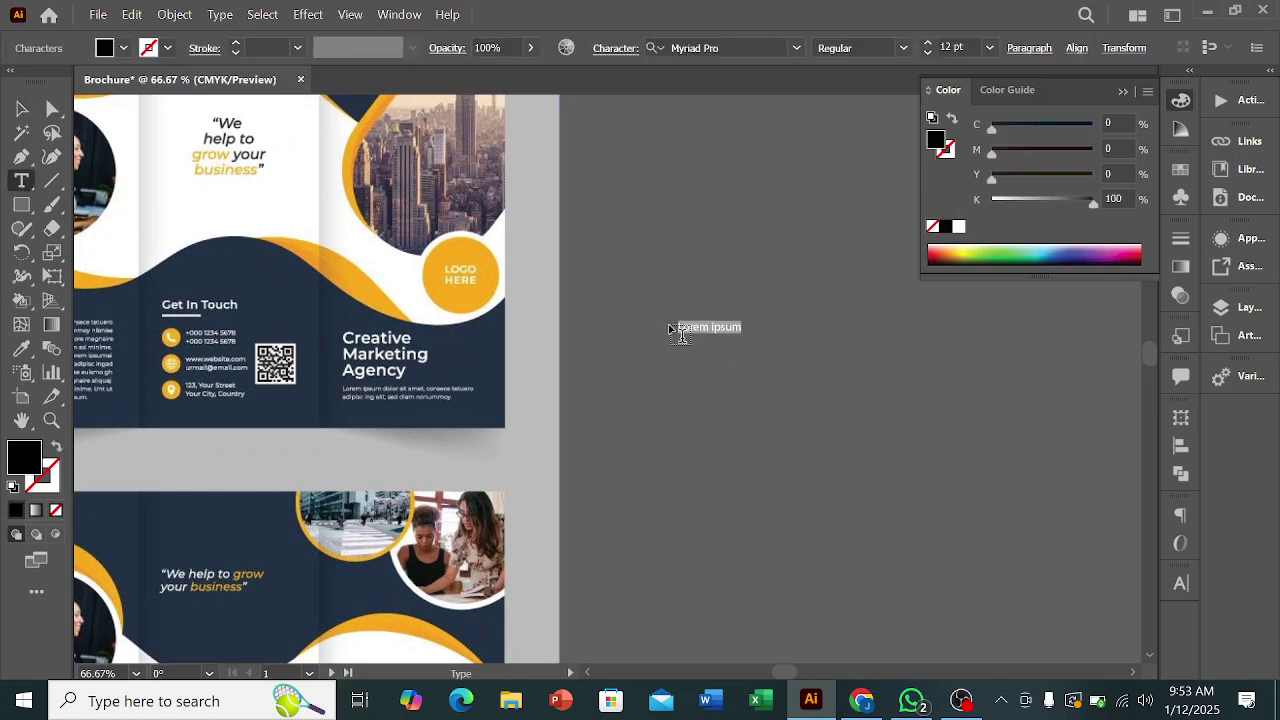
{"action": "key", "text": "BackSpace"}
{"action": "type", "text": "Creative"}
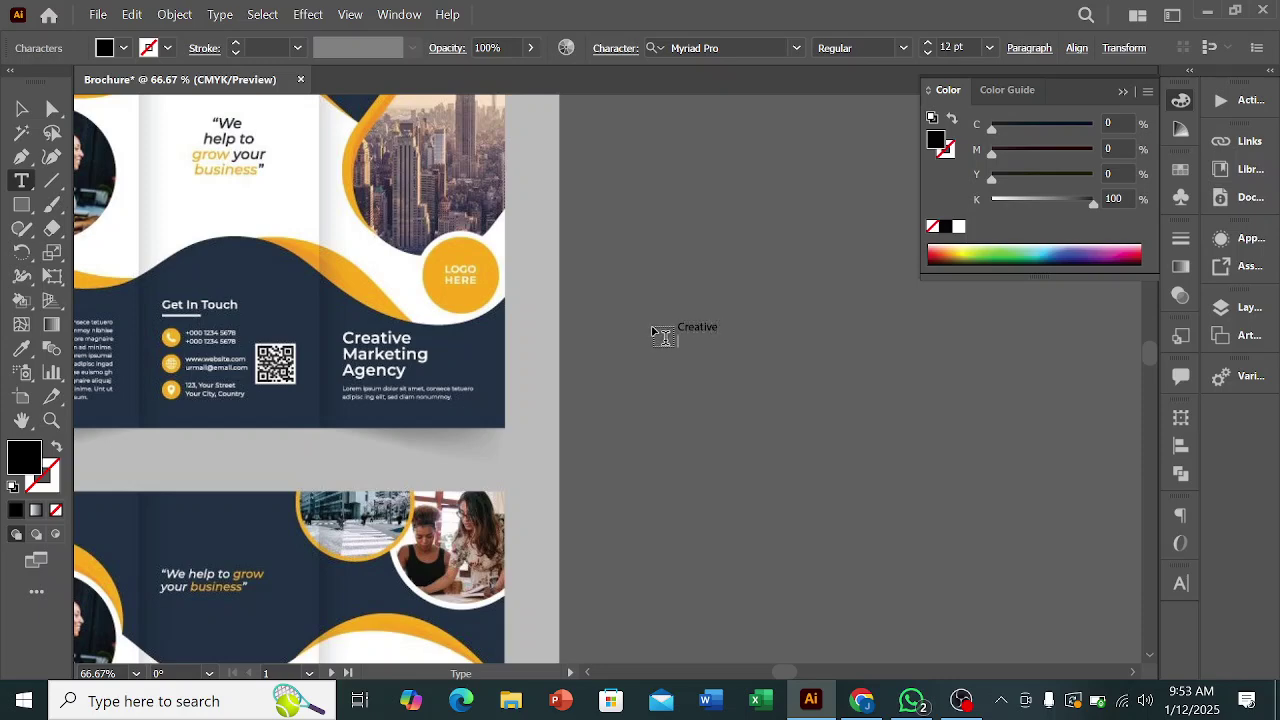
{"action": "key", "text": "Return"}
{"action": "type", "text": "Ma"}
{"action": "type", "text": "Agency"}
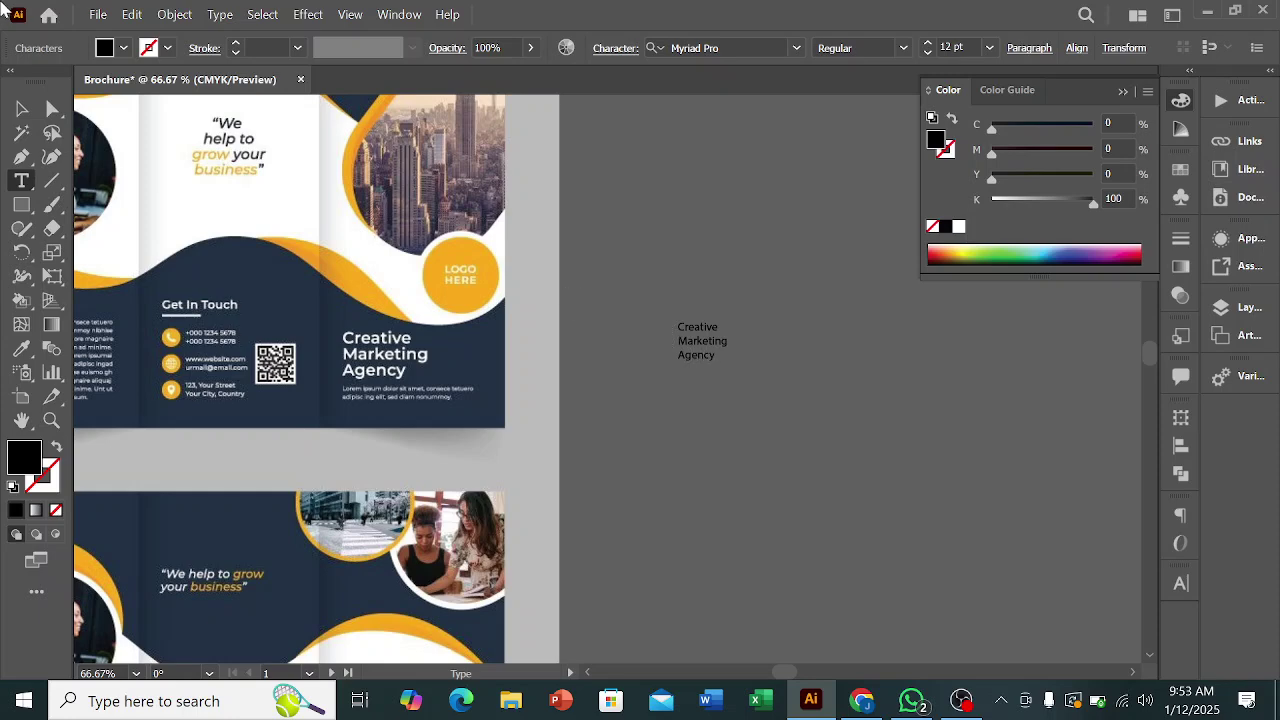
{"action": "left_click", "coordinate": [17, 110]}
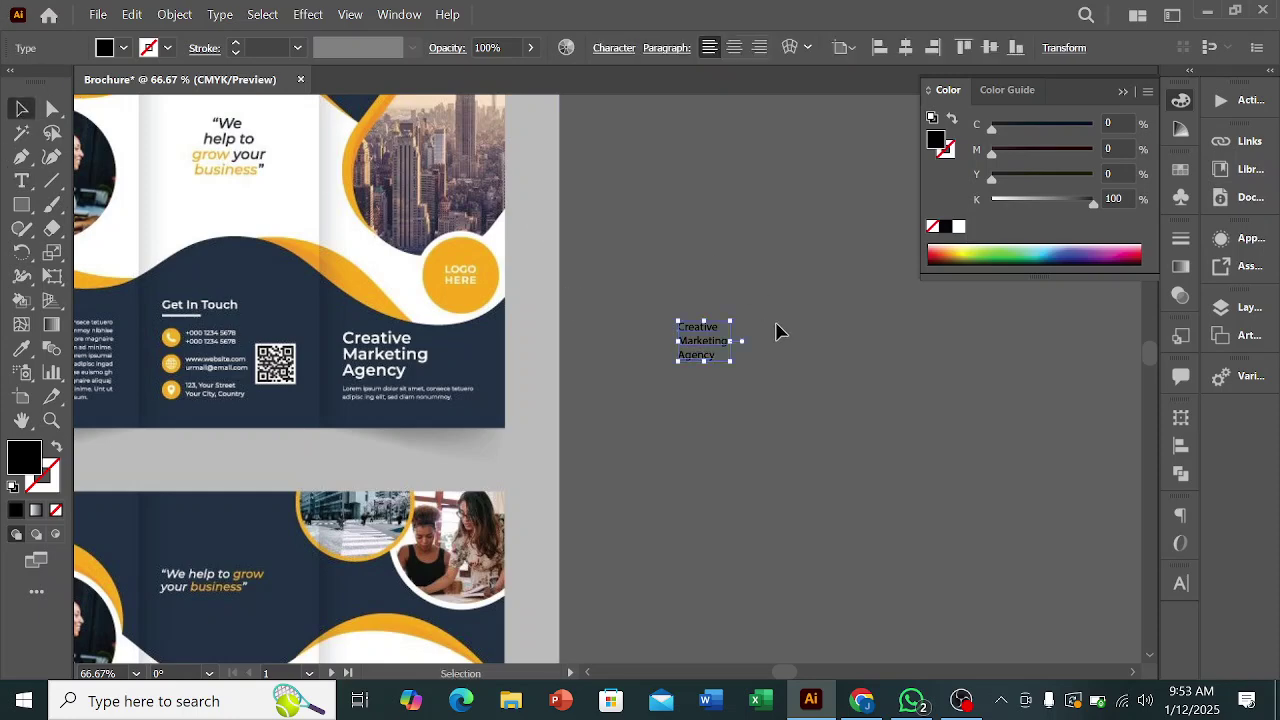
{"action": "scroll", "coordinate": [741, 344], "scroll_direction": "up", "scroll_amount": 1}
{"action": "left_click_drag", "start_coordinate": [657, 350], "coordinate": [527, 290]}
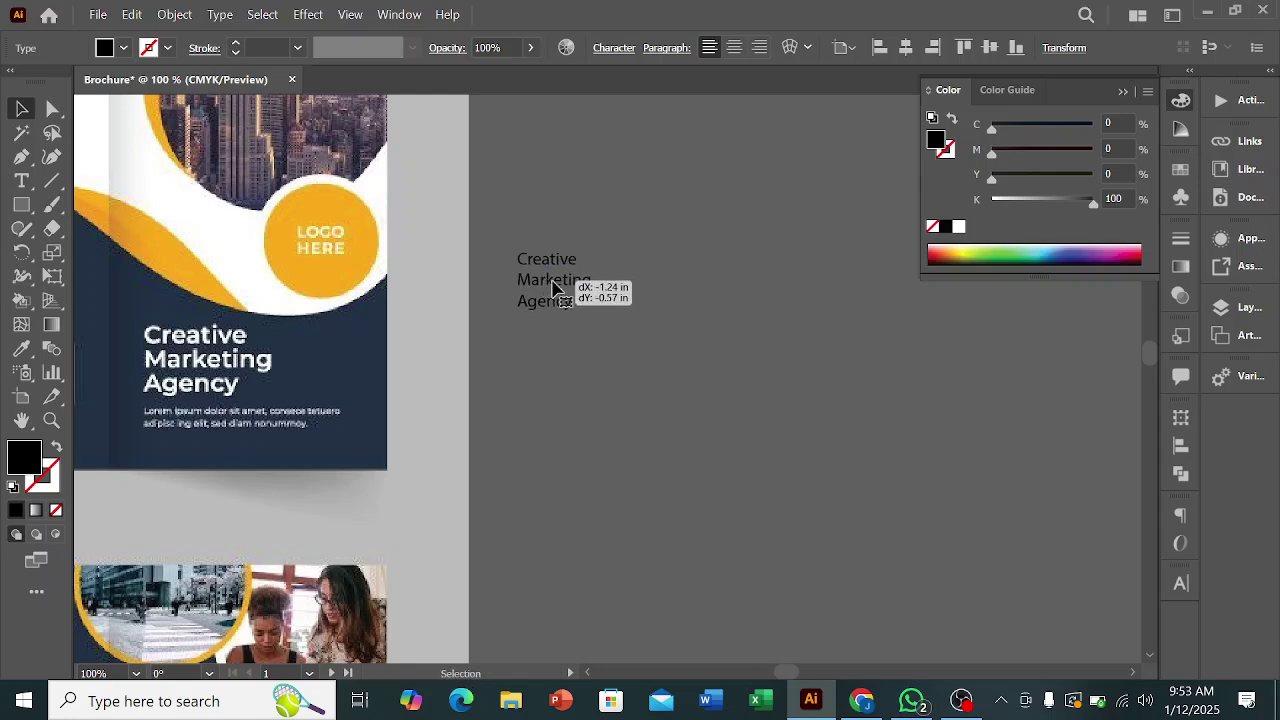
{"action": "left_click", "coordinate": [21, 180]}
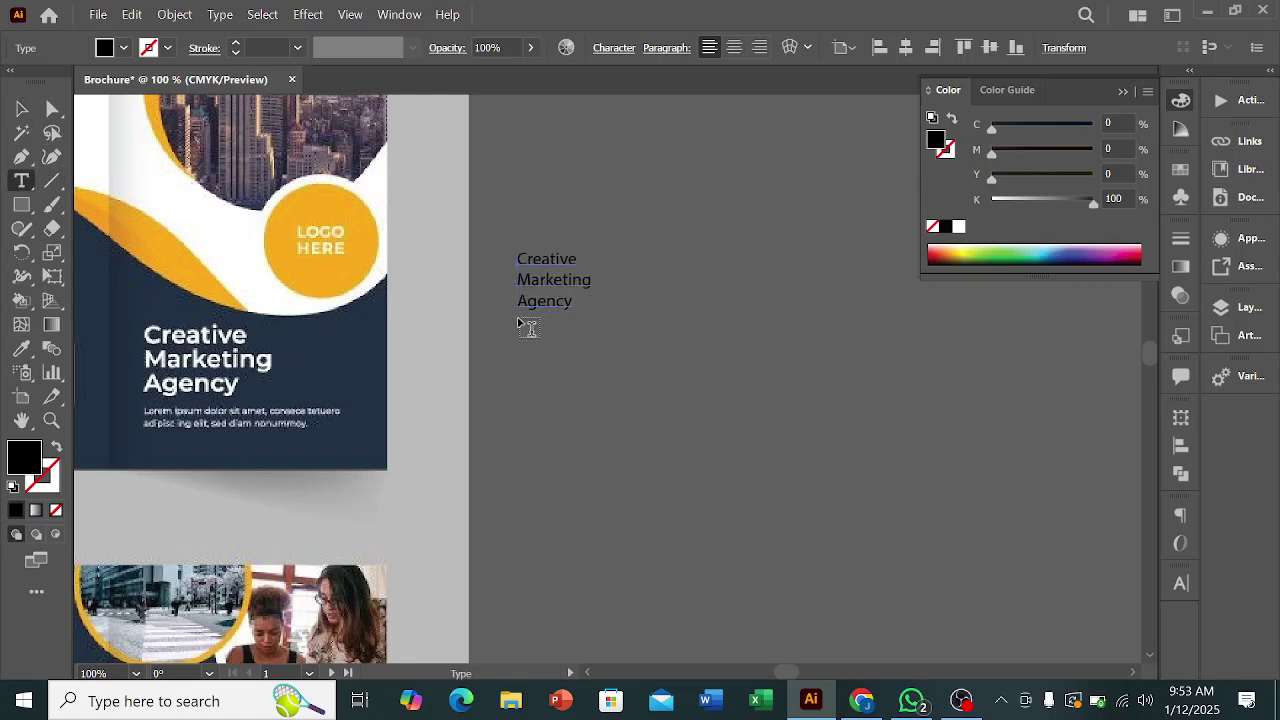
{"action": "left_click_drag", "start_coordinate": [520, 320], "coordinate": [705, 370]}
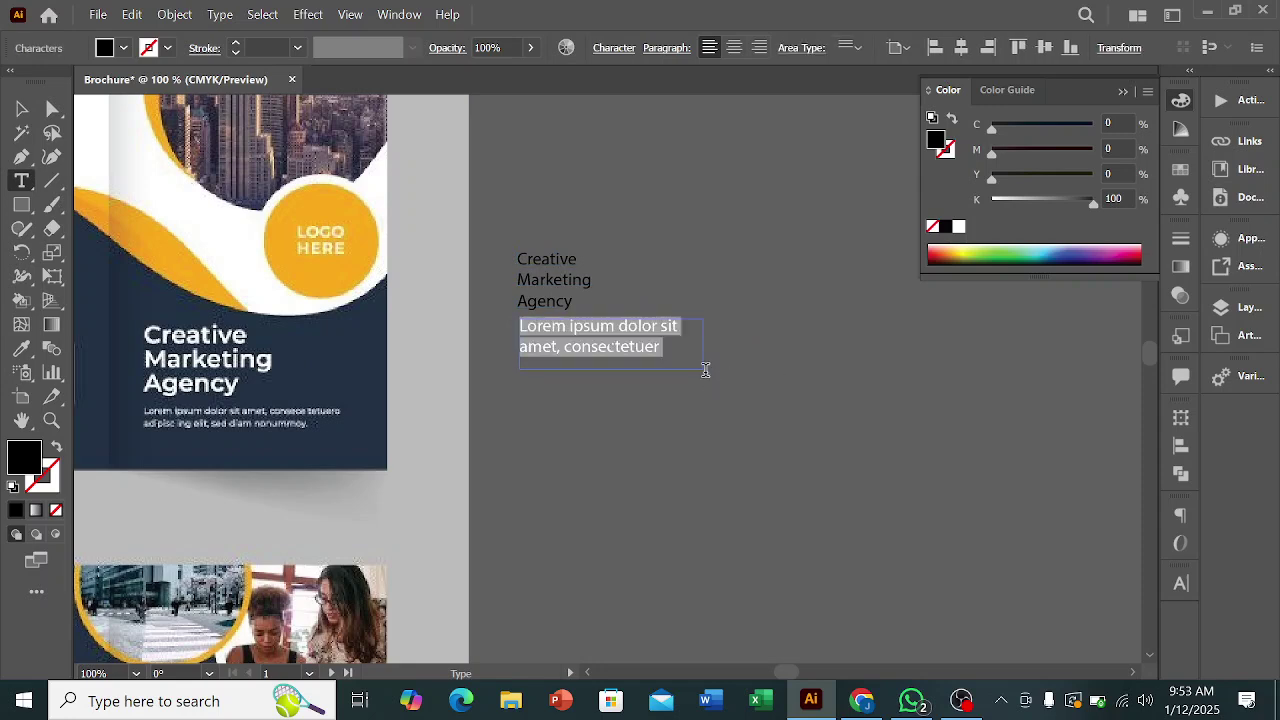
{"action": "key", "text": "Escape"}
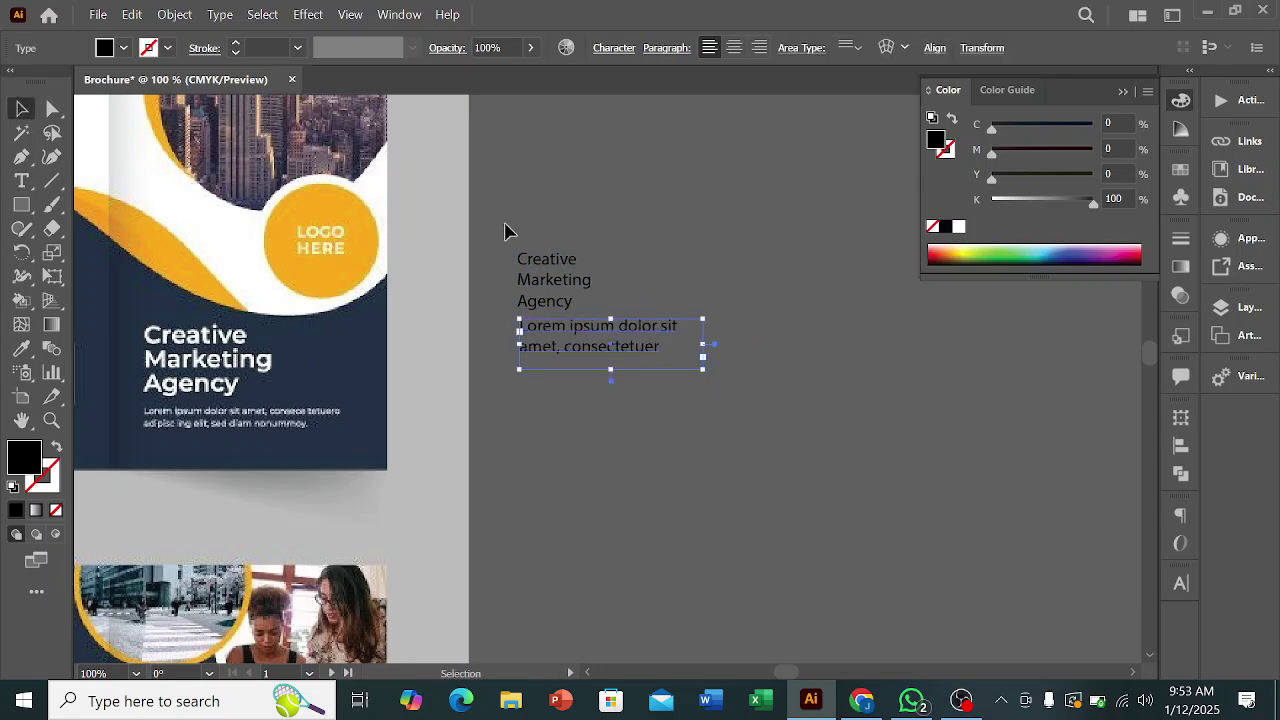
{"action": "key", "text": "Delete"}
- Move the agency heading slightly away from the reference image and add the two-line text "“We help to" above it
{"action": "scroll", "coordinate": [705, 375], "scroll_direction": "down", "scroll_amount": 2}
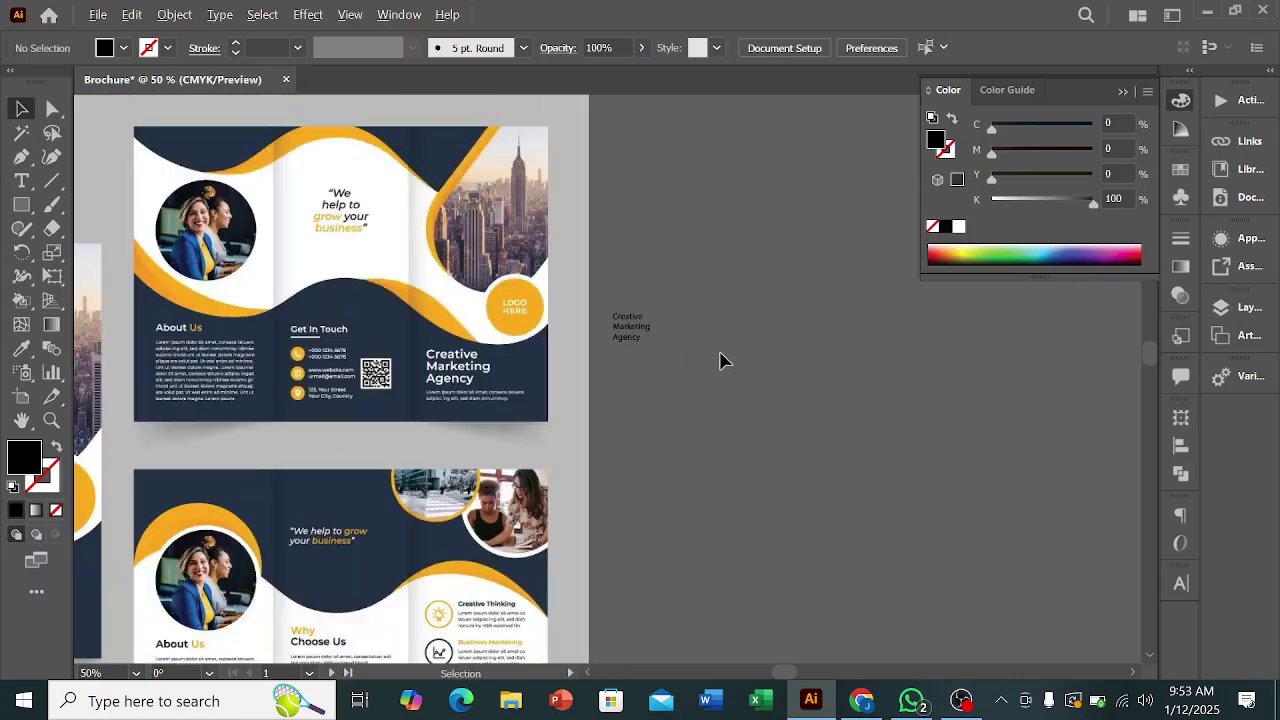
{"action": "scroll", "coordinate": [718, 355], "scroll_direction": "down", "scroll_amount": 1}
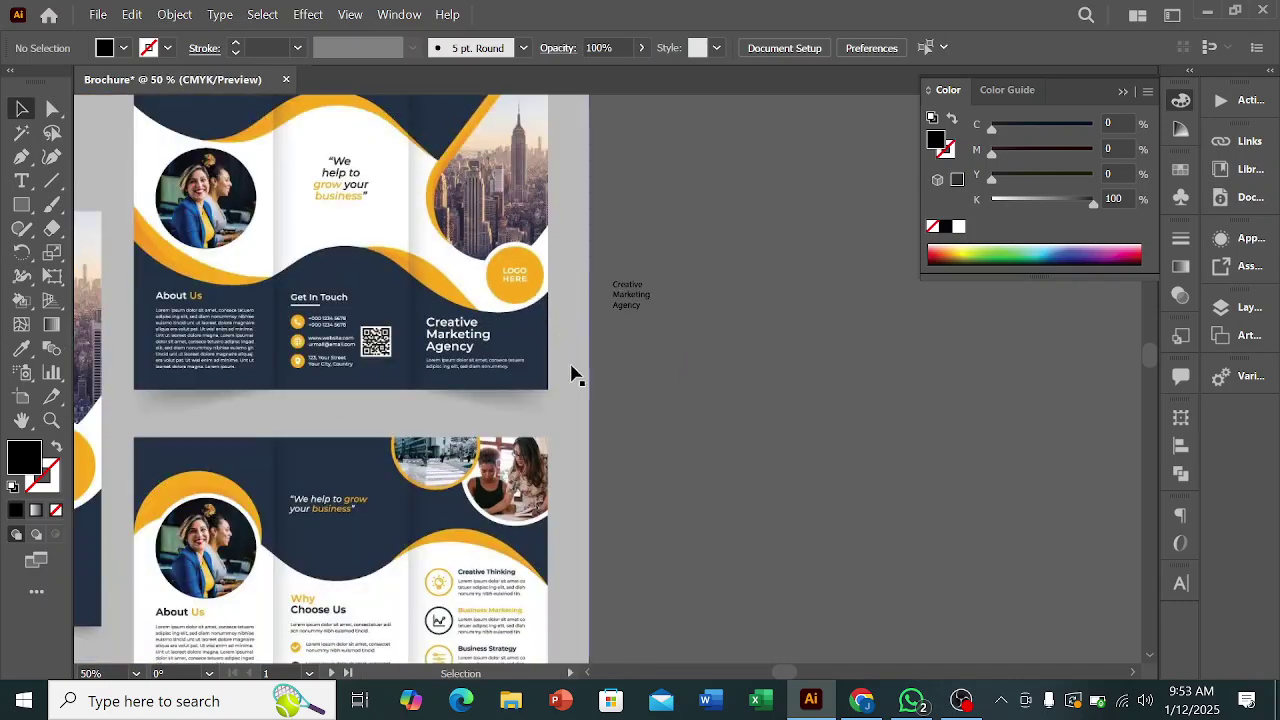
{"action": "scroll", "coordinate": [352, 182], "scroll_direction": "up", "scroll_amount": 3}
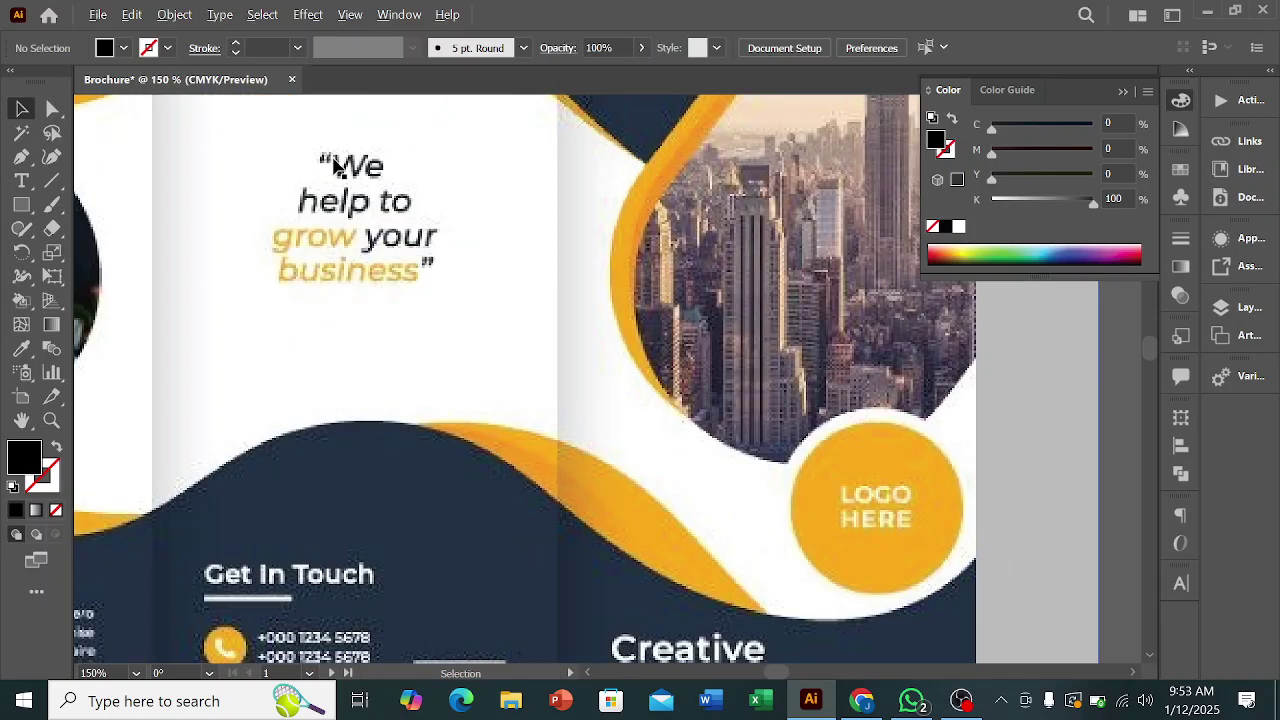
{"action": "scroll", "coordinate": [297, 243], "scroll_direction": "down", "scroll_amount": 3}
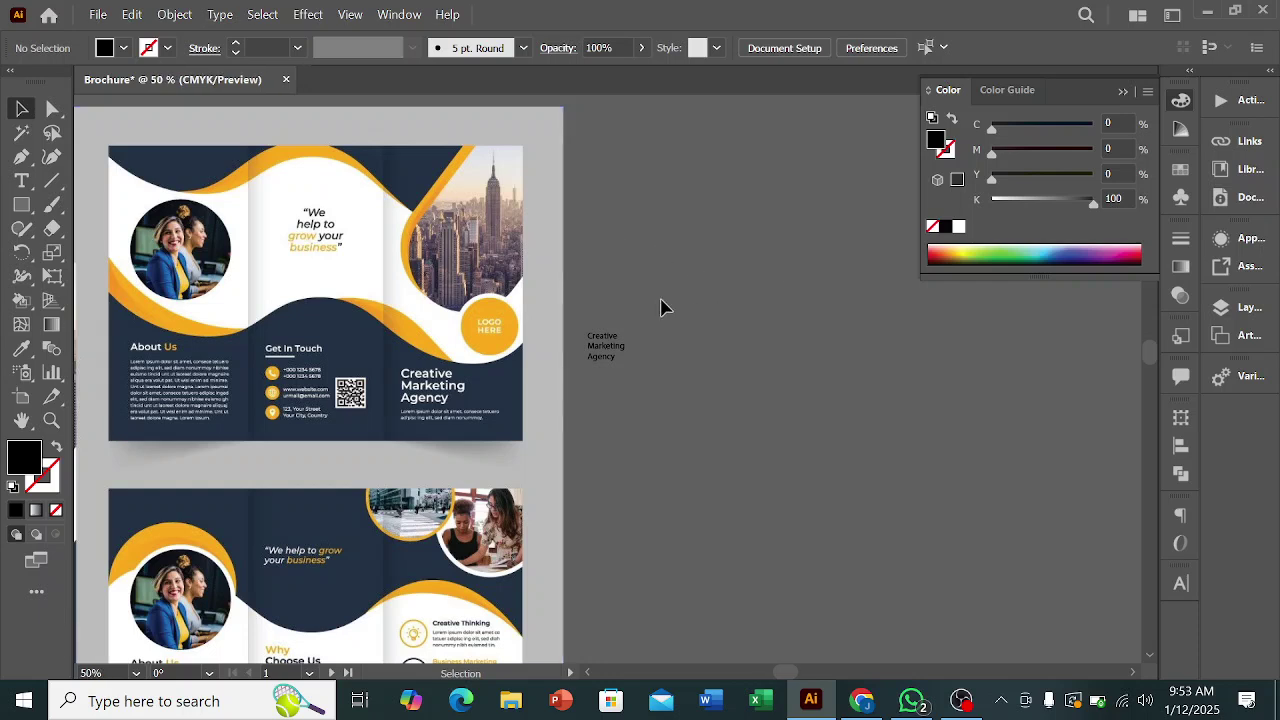
{"action": "mouse_move", "coordinate": [603, 355]}
{"action": "left_mouse_down"}
{"action": "mouse_move", "coordinate": [702, 303]}
{"action": "mouse_move", "coordinate": [620, 366]}
{"action": "left_mouse_up"}
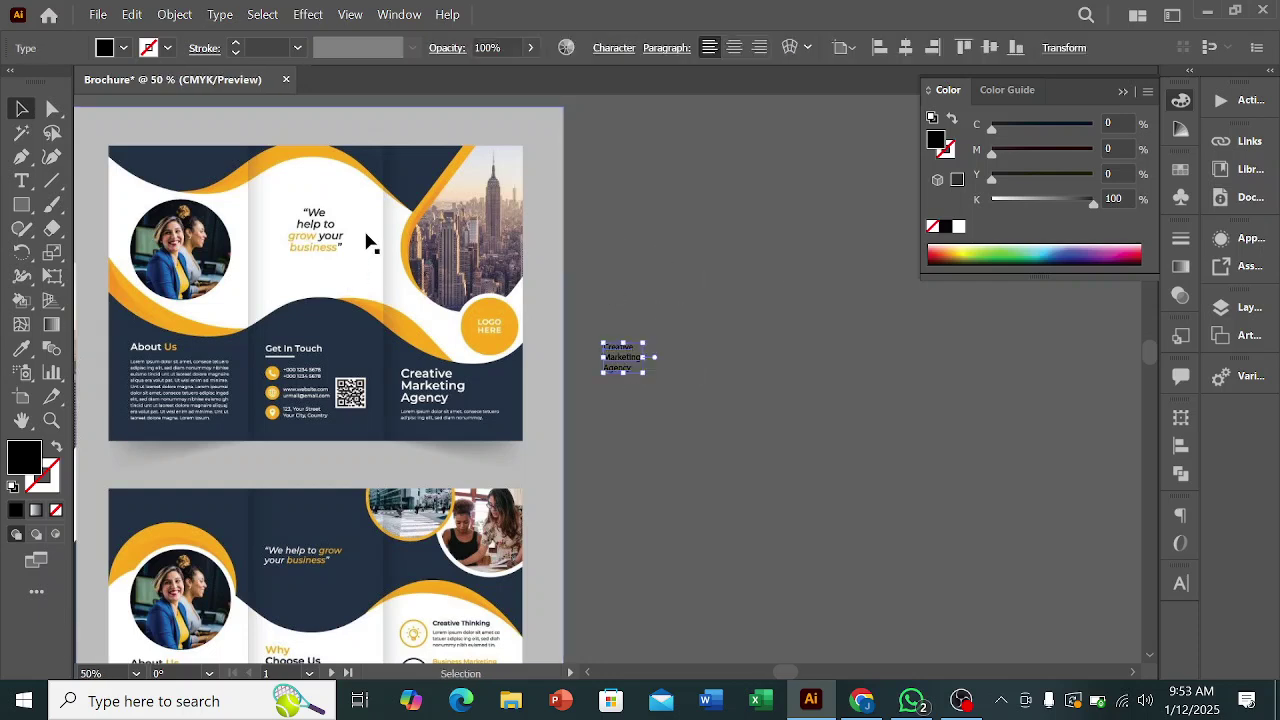
{"action": "left_click", "coordinate": [21, 180]}
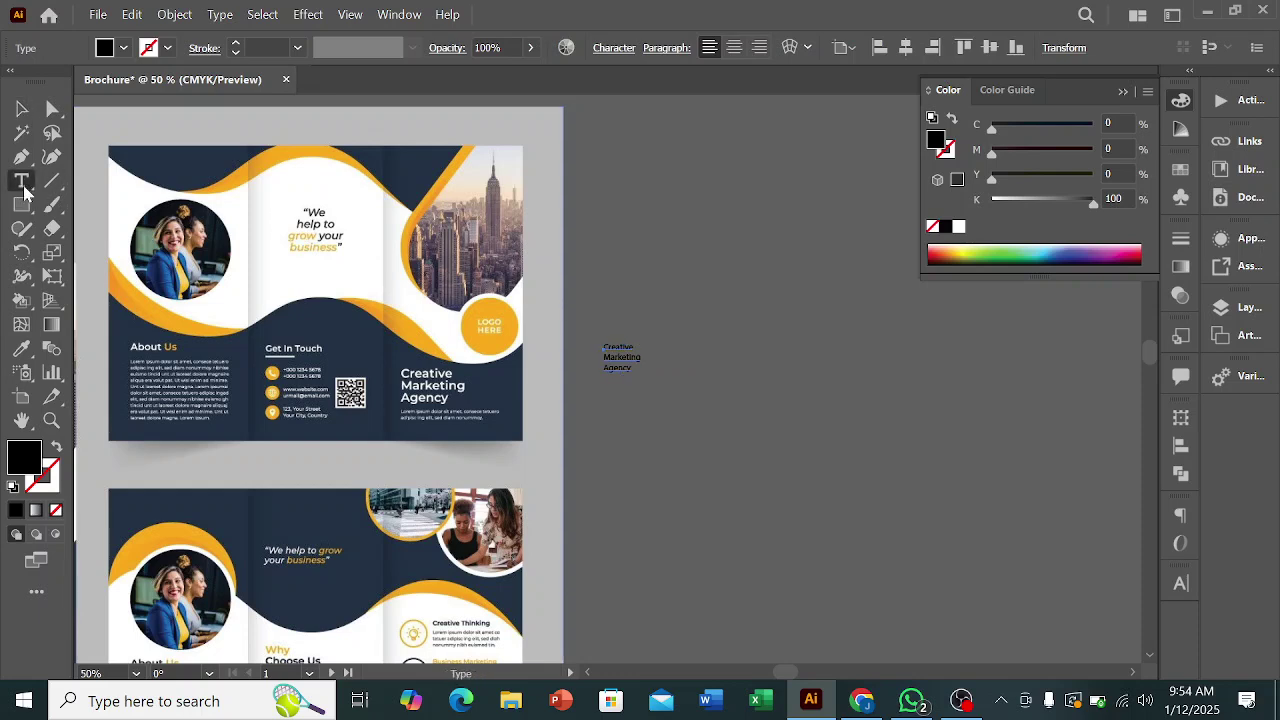
{"action": "left_click", "coordinate": [645, 214]}
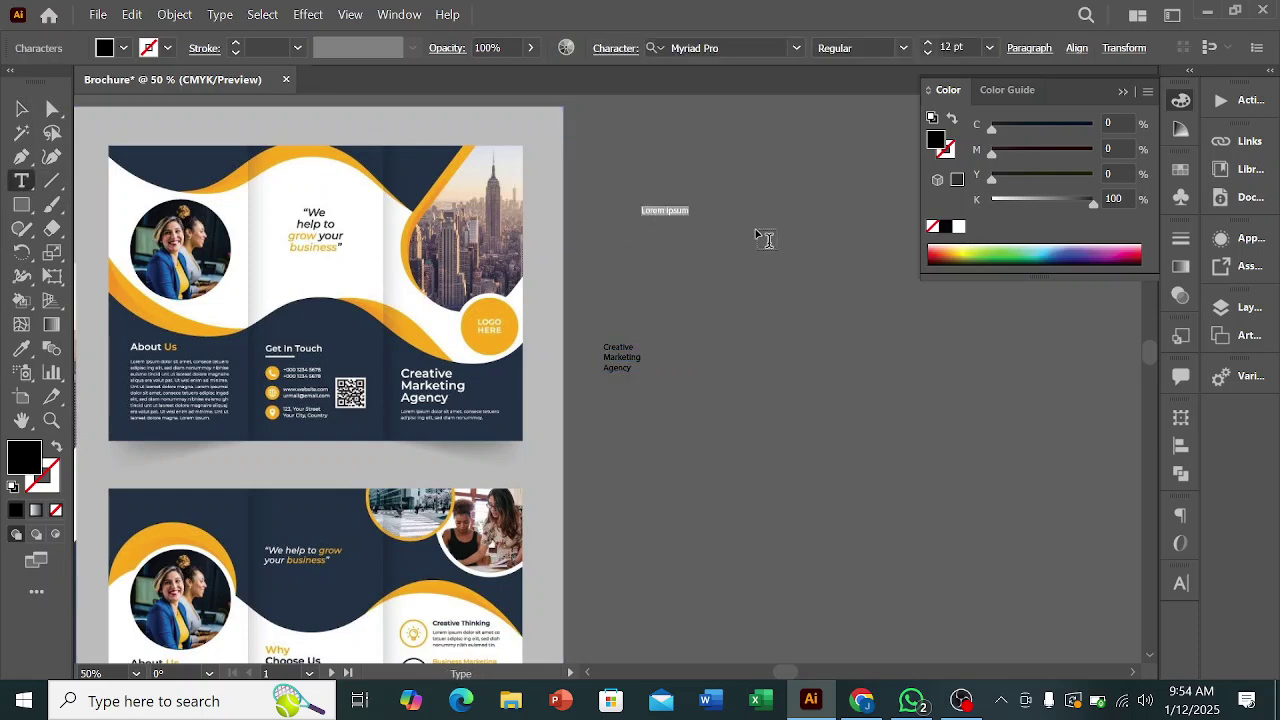
{"action": "key", "text": "BackSpace"}
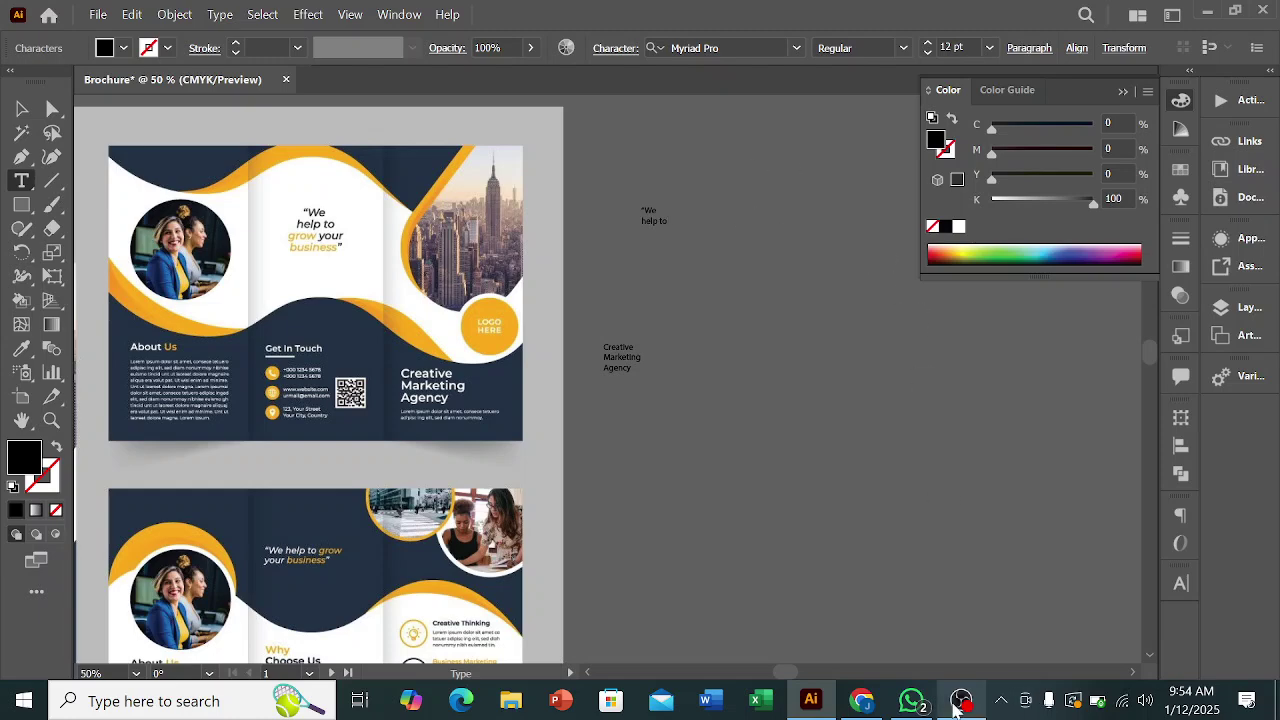
- Return to Illustrator and move the portrait photo off the orange circle to beside the first artboard's first panel
{"action": "left_click", "coordinate": [955, 705]}
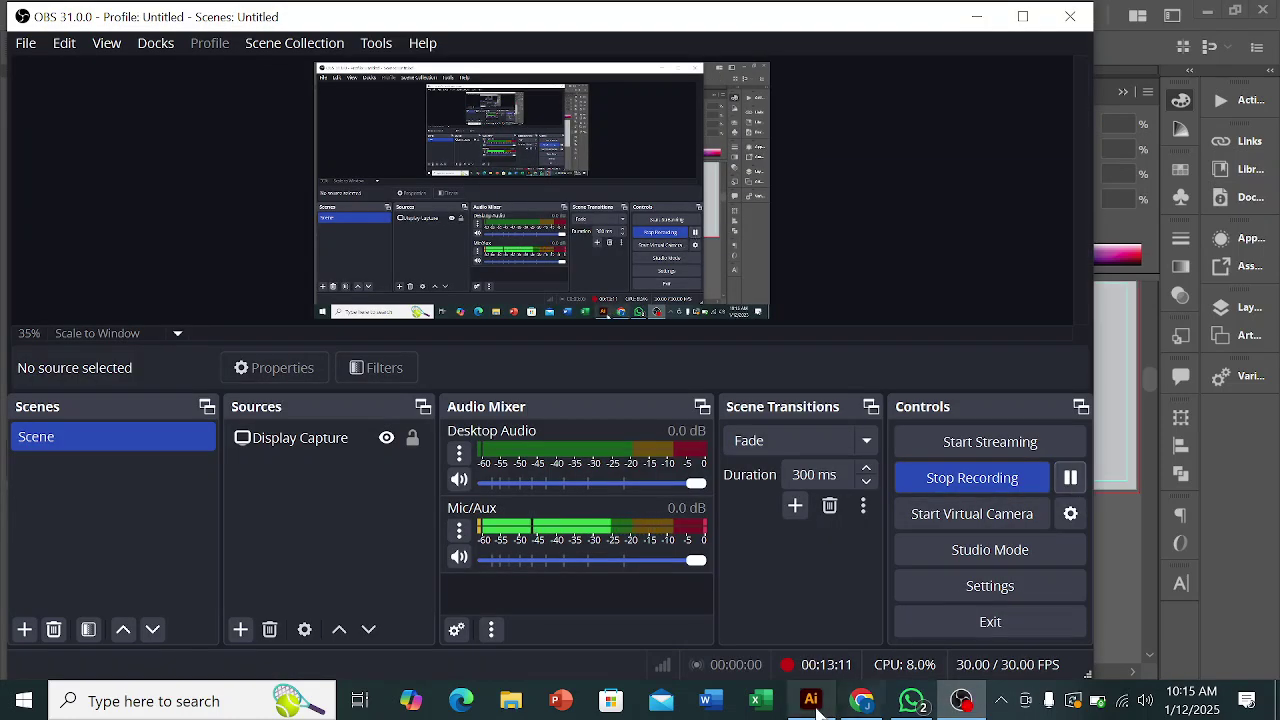
{"action": "left_click", "coordinate": [818, 704]}
{"action": "left_click_drag", "start_coordinate": [372, 245], "coordinate": [570, 347]}
{"action": "key", "text": "ctrl+plus"}
{"action": "key", "text": "ctrl+plus"}
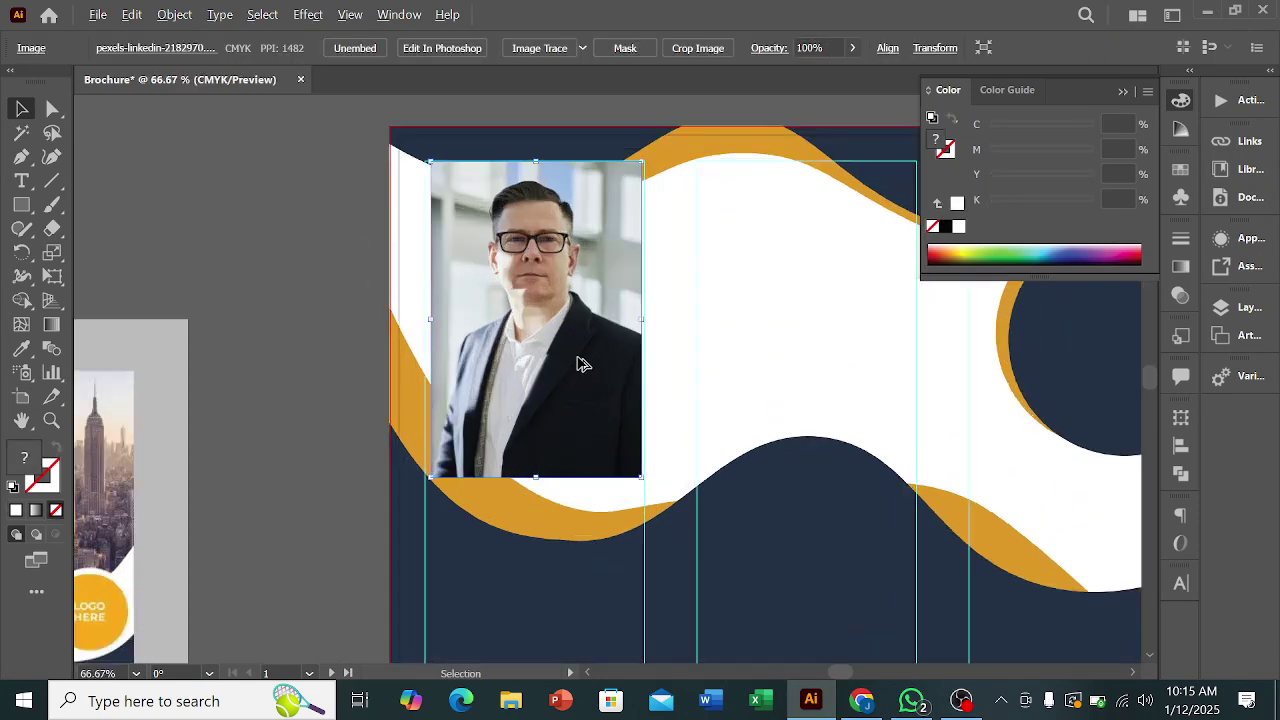
{"action": "left_click_drag", "start_coordinate": [643, 321], "coordinate": [394, 331]}
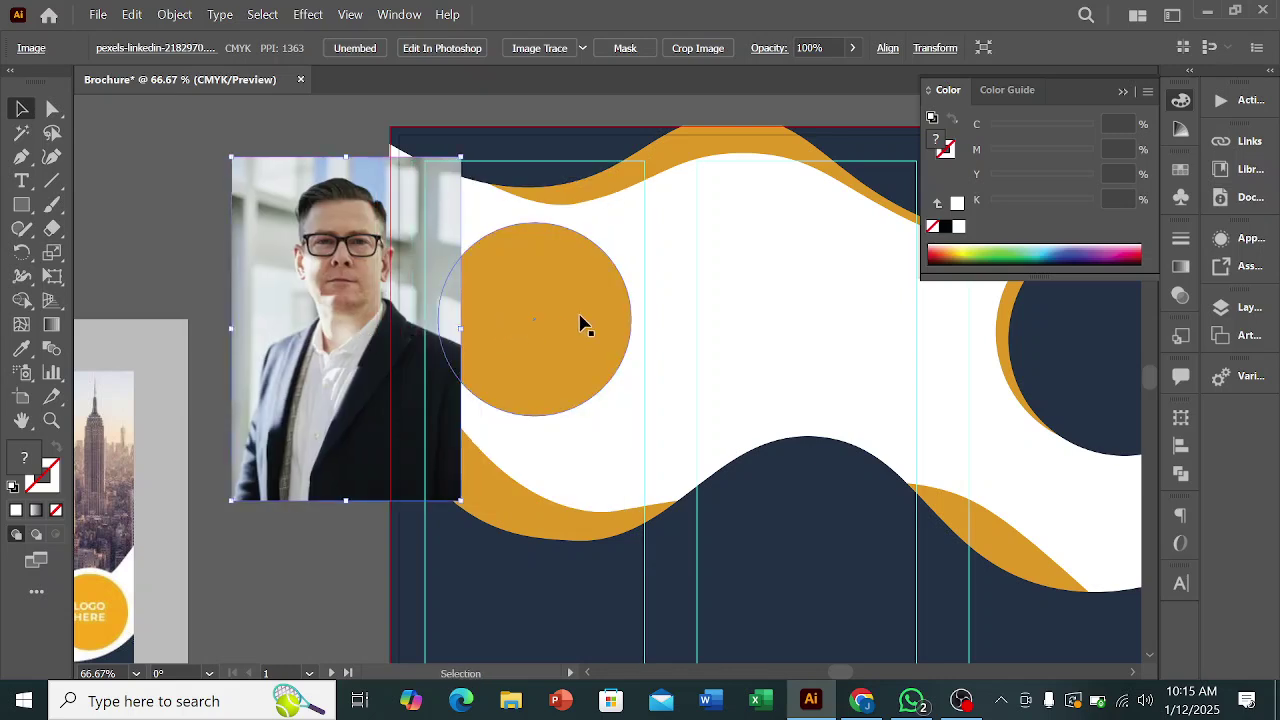
- Set the orange circle's opacity to 53% and fit the portrait photo behind it with the face inside the circle
{"action": "left_click", "coordinate": [582, 323]}
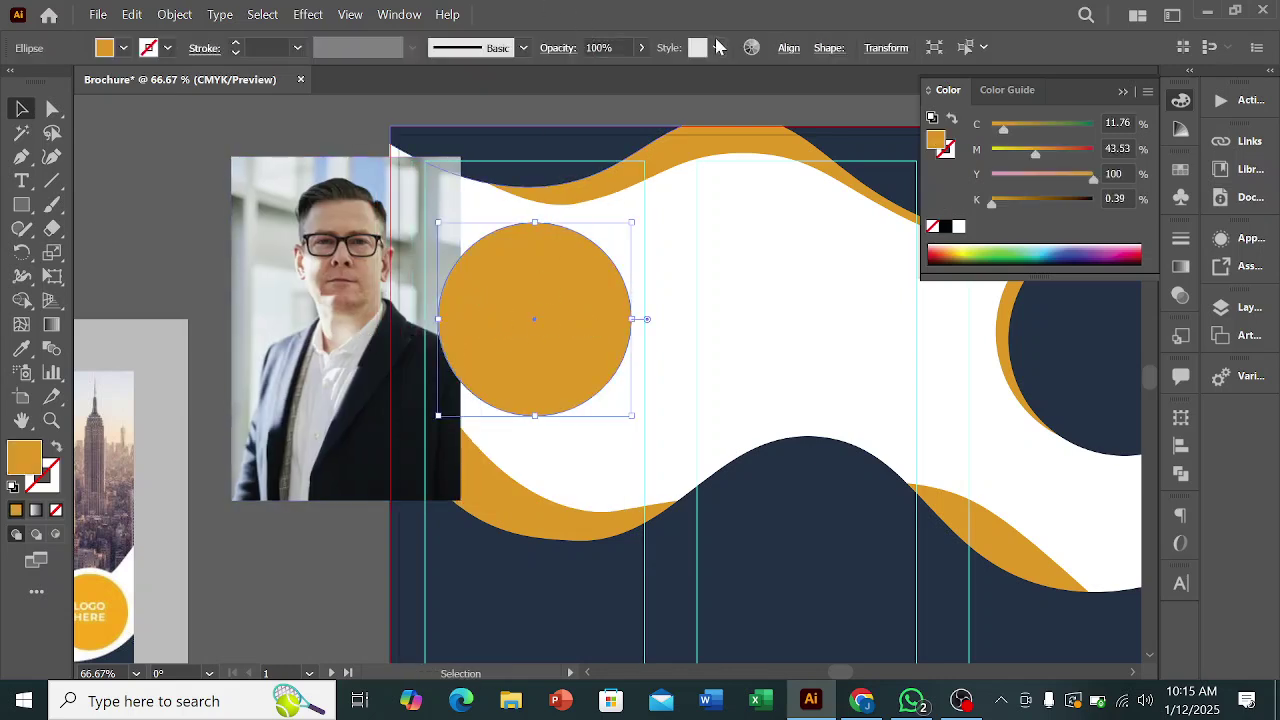
{"action": "left_click", "coordinate": [641, 47]}
{"action": "left_click", "coordinate": [606, 72]}
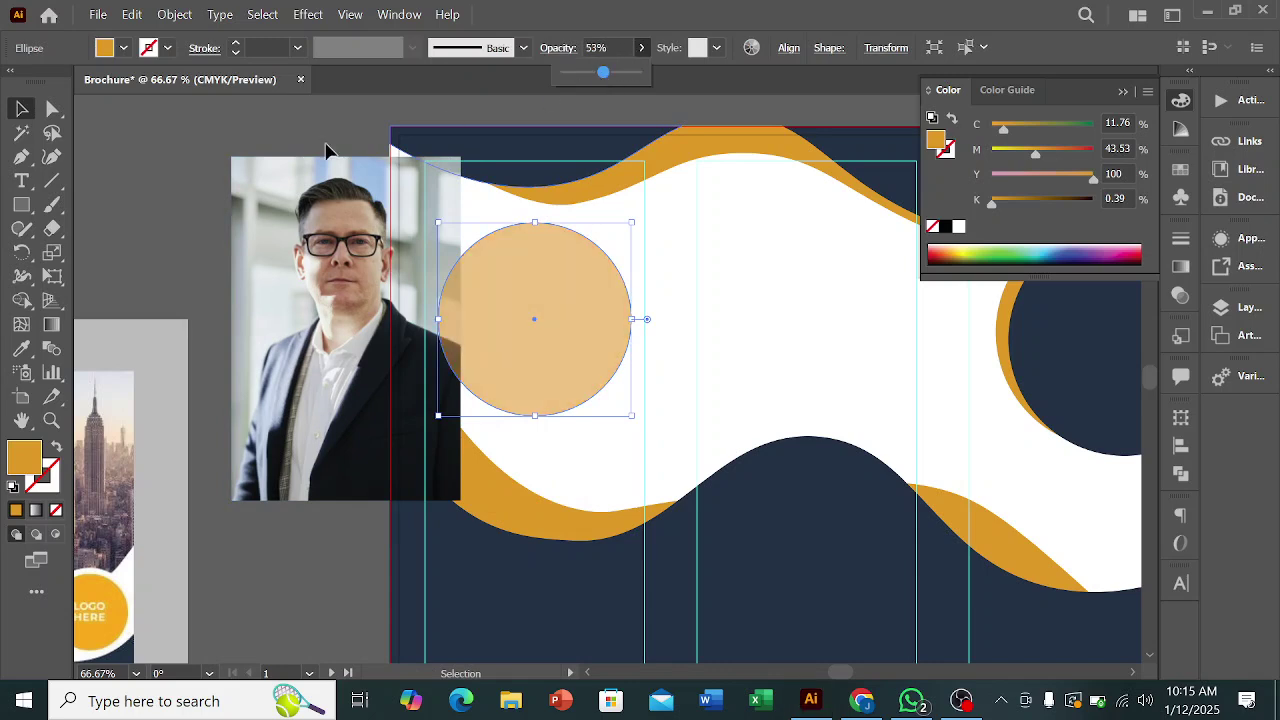
{"action": "left_click", "coordinate": [163, 187]}
{"action": "left_click_drag", "start_coordinate": [263, 280], "coordinate": [451, 344]}
{"action": "left_click_drag", "start_coordinate": [534, 554], "coordinate": [543, 514]}
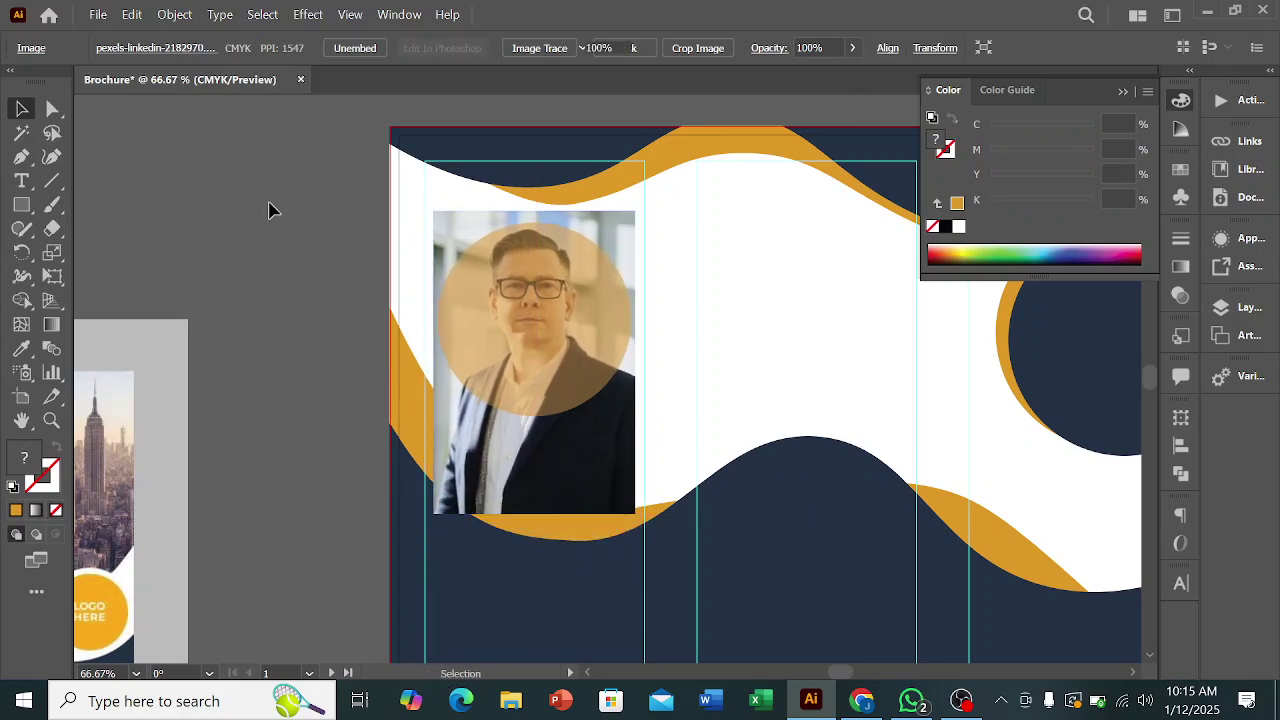
- Select the circle together with the portrait photo and make a clipping mask from them
{"action": "left_click", "coordinate": [508, 289]}
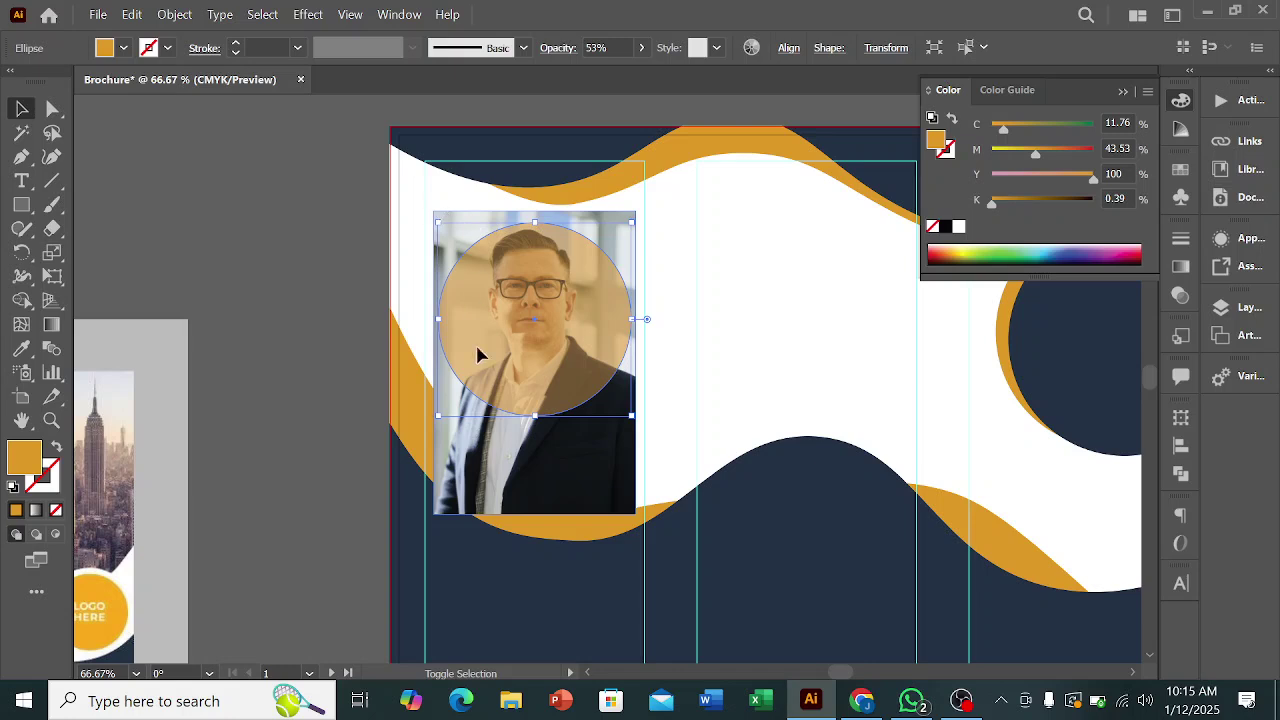
{"action": "left_click", "coordinate": [490, 455], "text": "shift"}
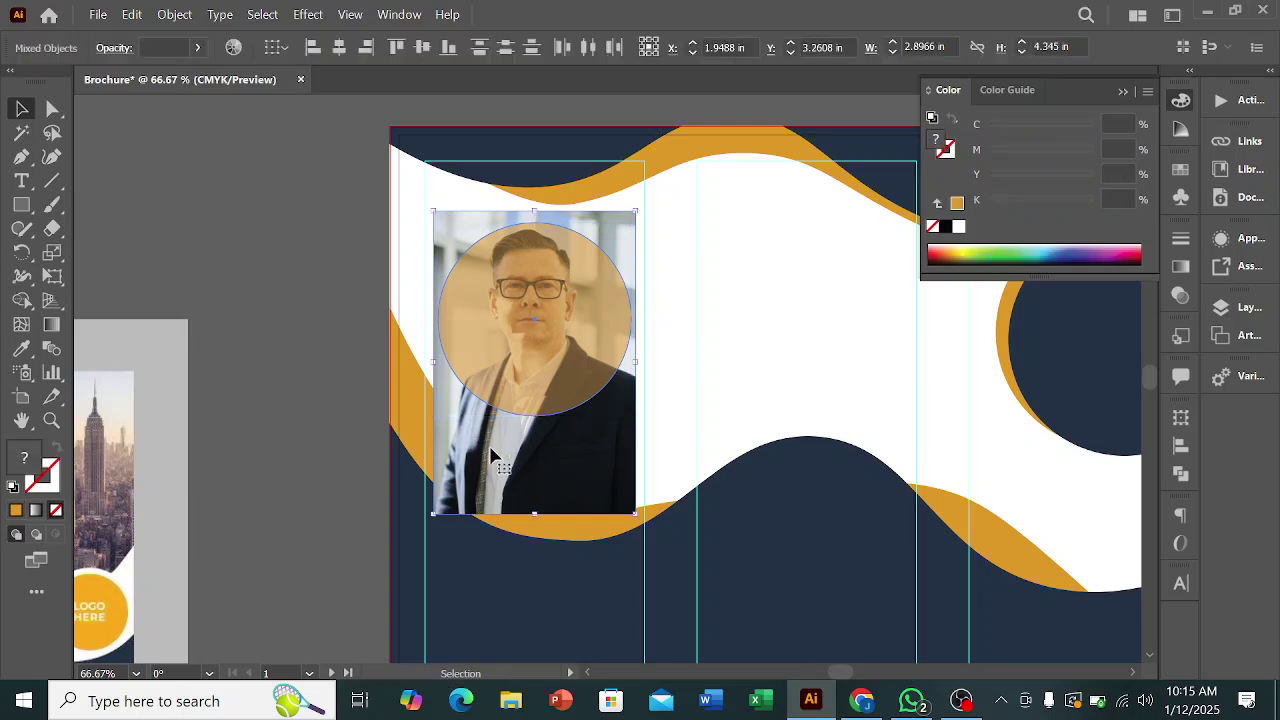
{"action": "key", "text": "ctrl"}
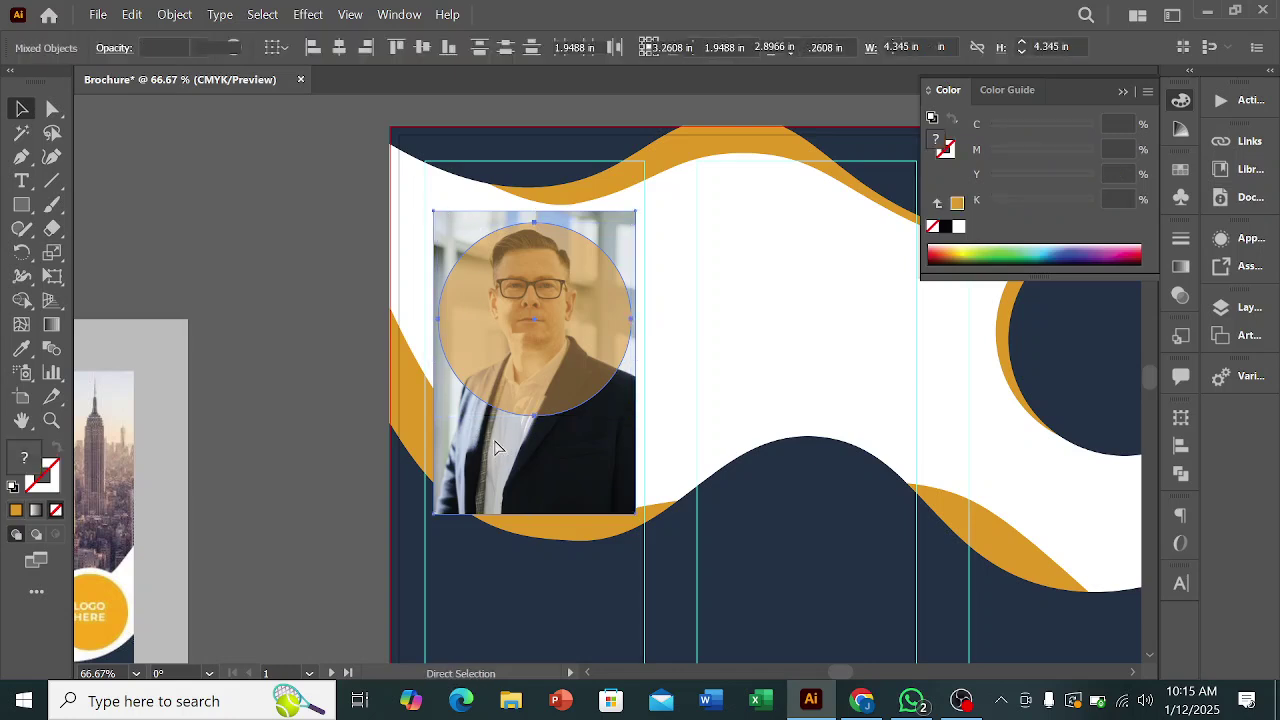
{"action": "key", "text": "ctrl+7"}
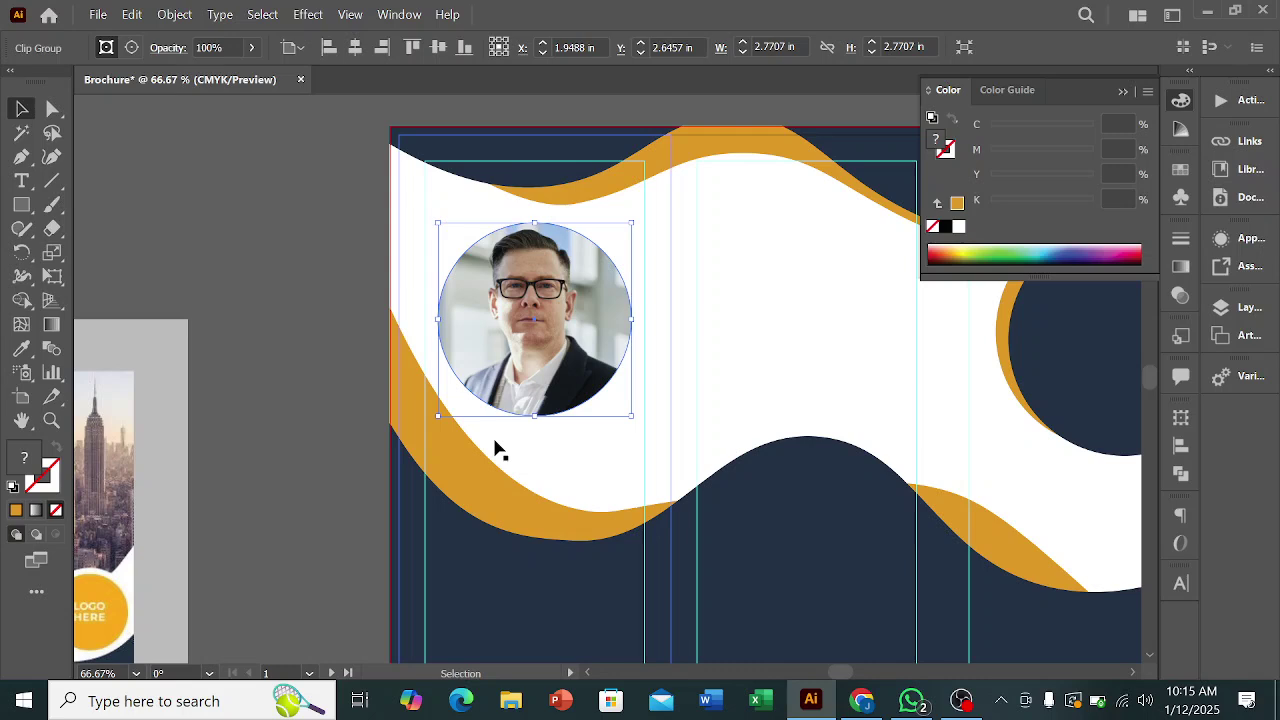
- Release the portrait's clipping mask and clip the photo to the circle again
{"action": "key", "text": "ctrl"}
{"action": "left_click", "coordinate": [497, 449], "text": "ctrl+alt"}
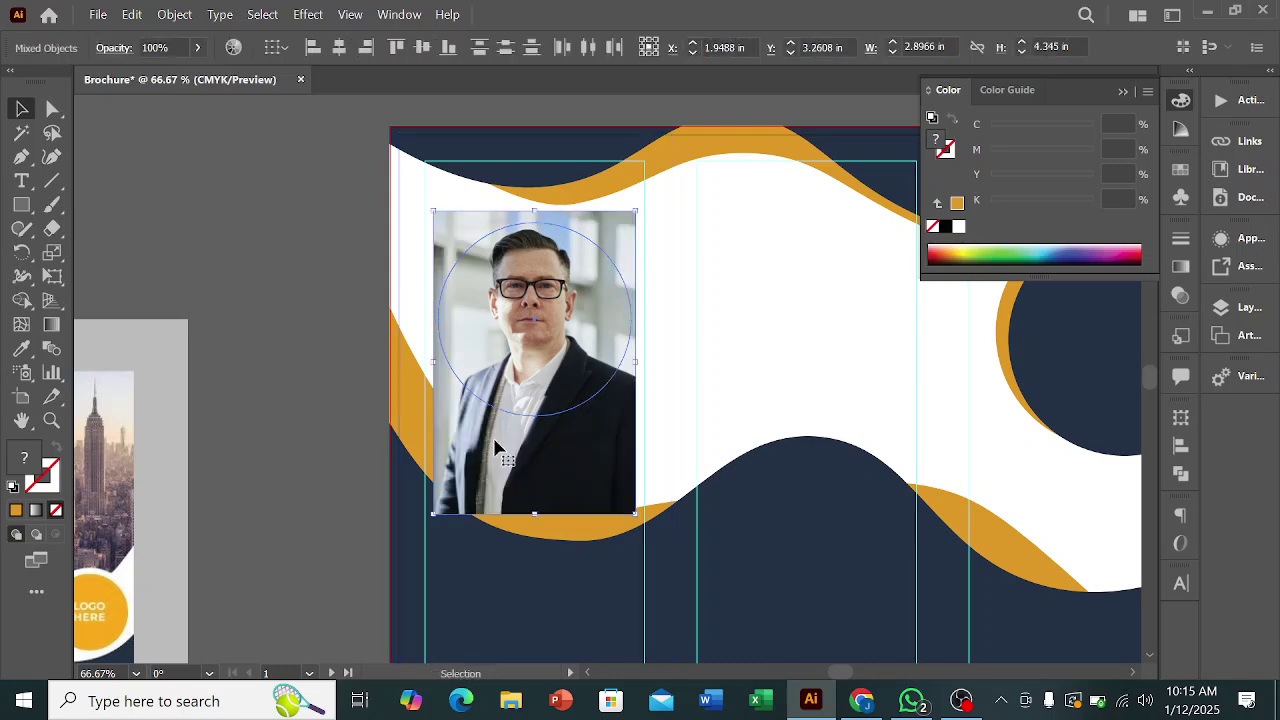
{"action": "key", "text": "ctrl+7"}
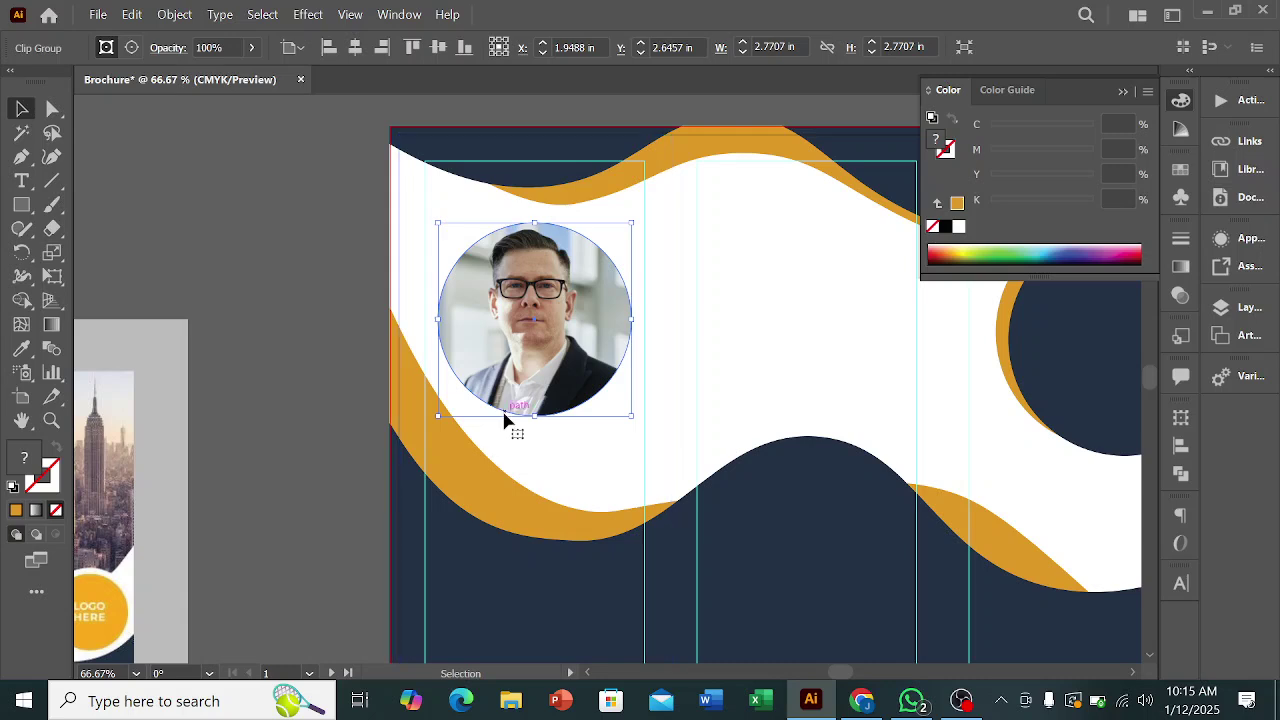
{"action": "scroll", "coordinate": [503, 408], "scroll_direction": "down", "scroll_amount": 3}
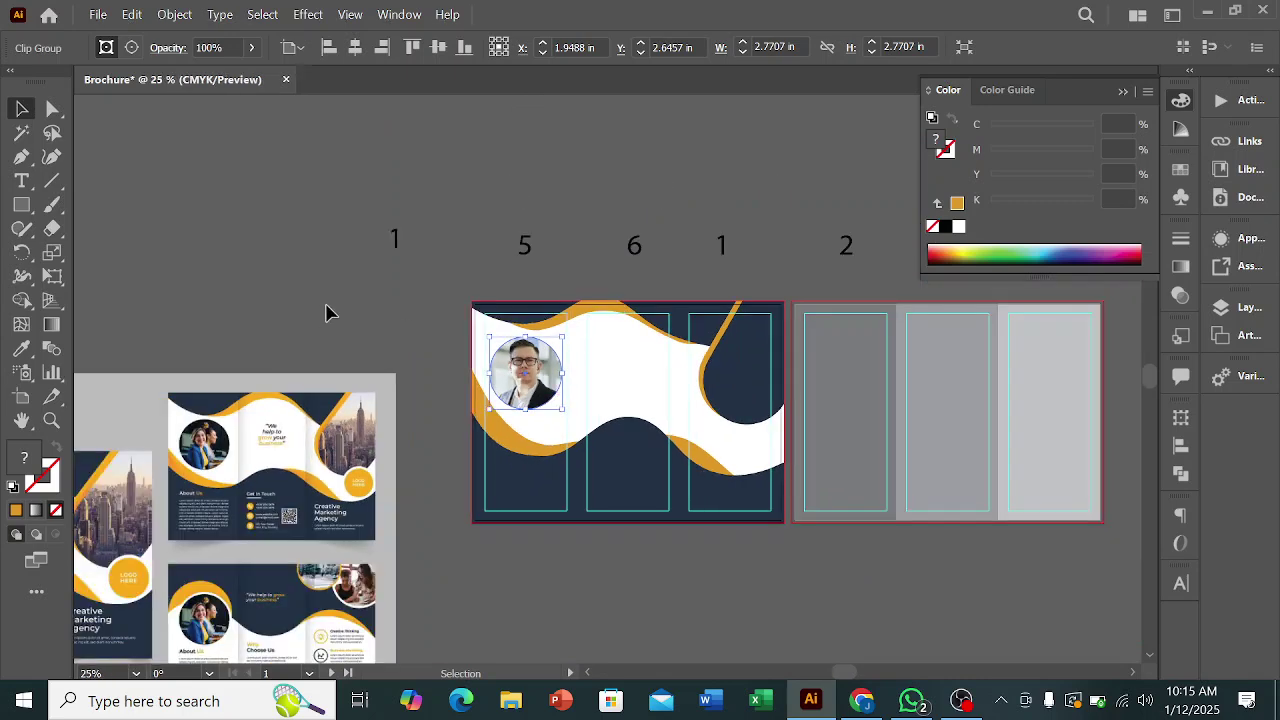
{"action": "left_click", "coordinate": [340, 310]}
{"action": "scroll", "coordinate": [575, 535], "scroll_direction": "up", "scroll_amount": 2}
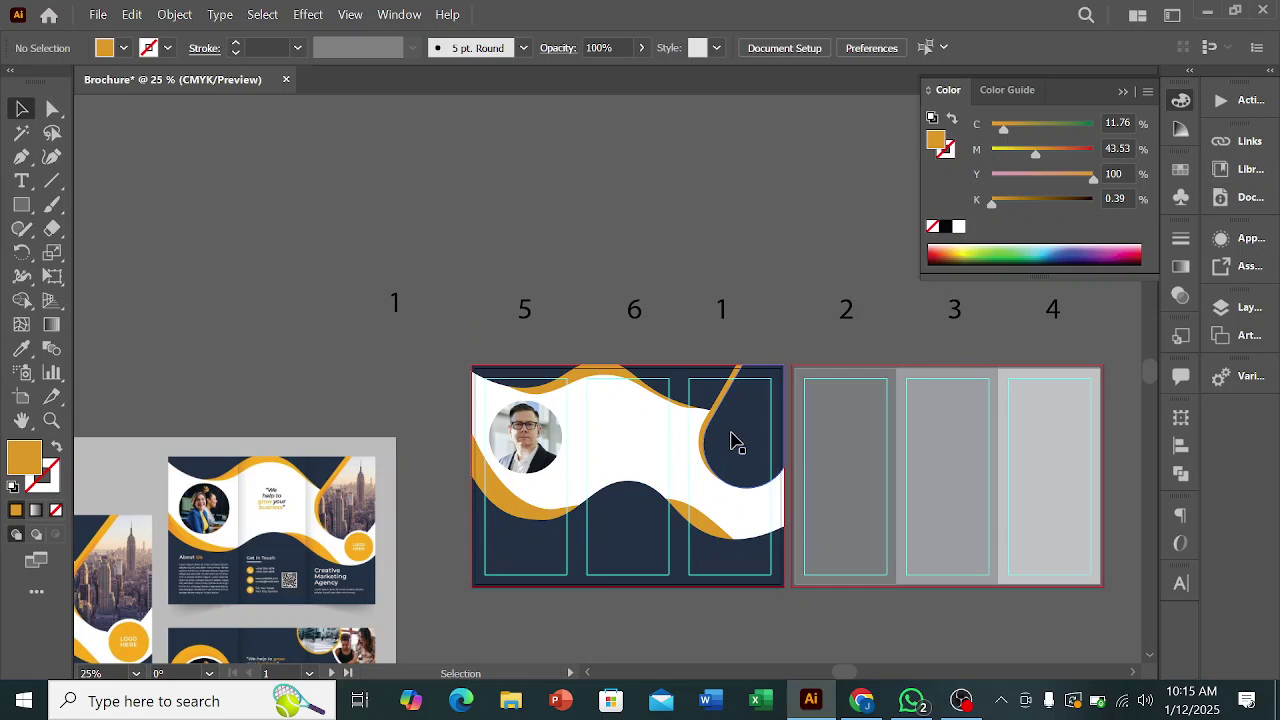
{"action": "scroll", "coordinate": [789, 457], "scroll_direction": "up", "scroll_amount": 3}
{"action": "left_click", "coordinate": [689, 430]}
{"action": "key", "text": "ctrl"}
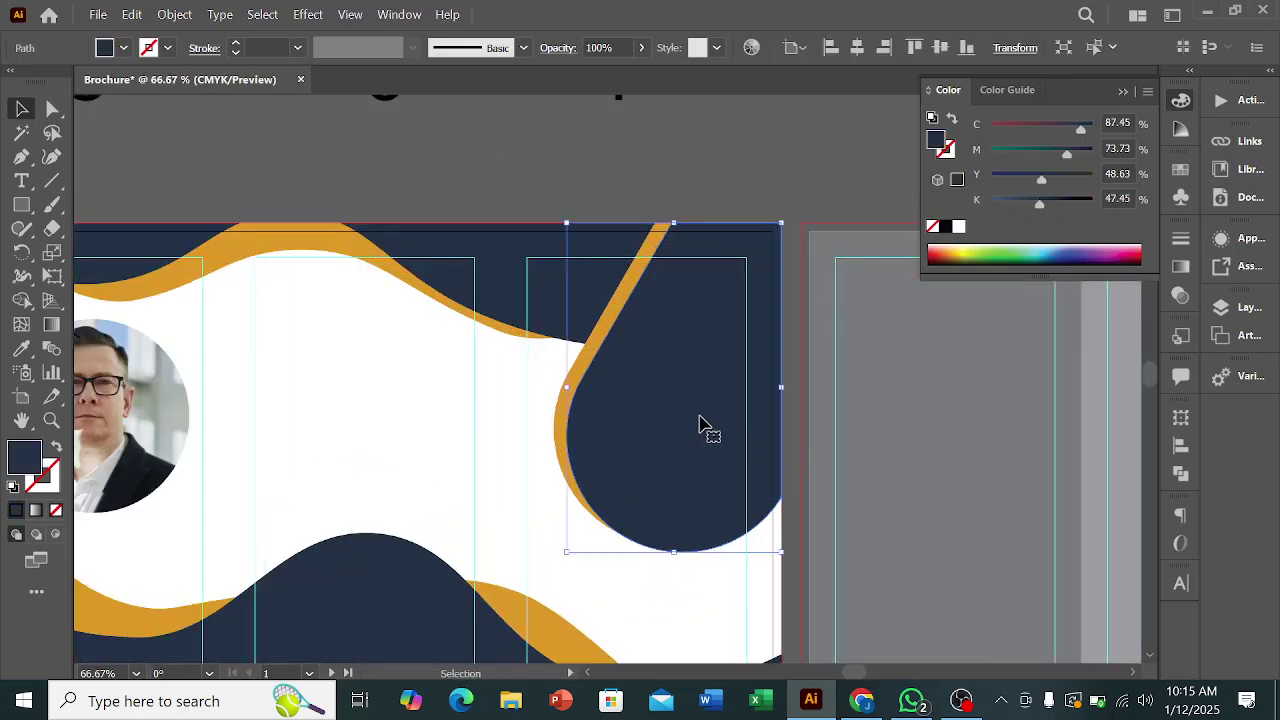
{"action": "left_click", "coordinate": [461, 190]}
{"action": "scroll", "coordinate": [485, 195], "scroll_direction": "down", "scroll_amount": 4}
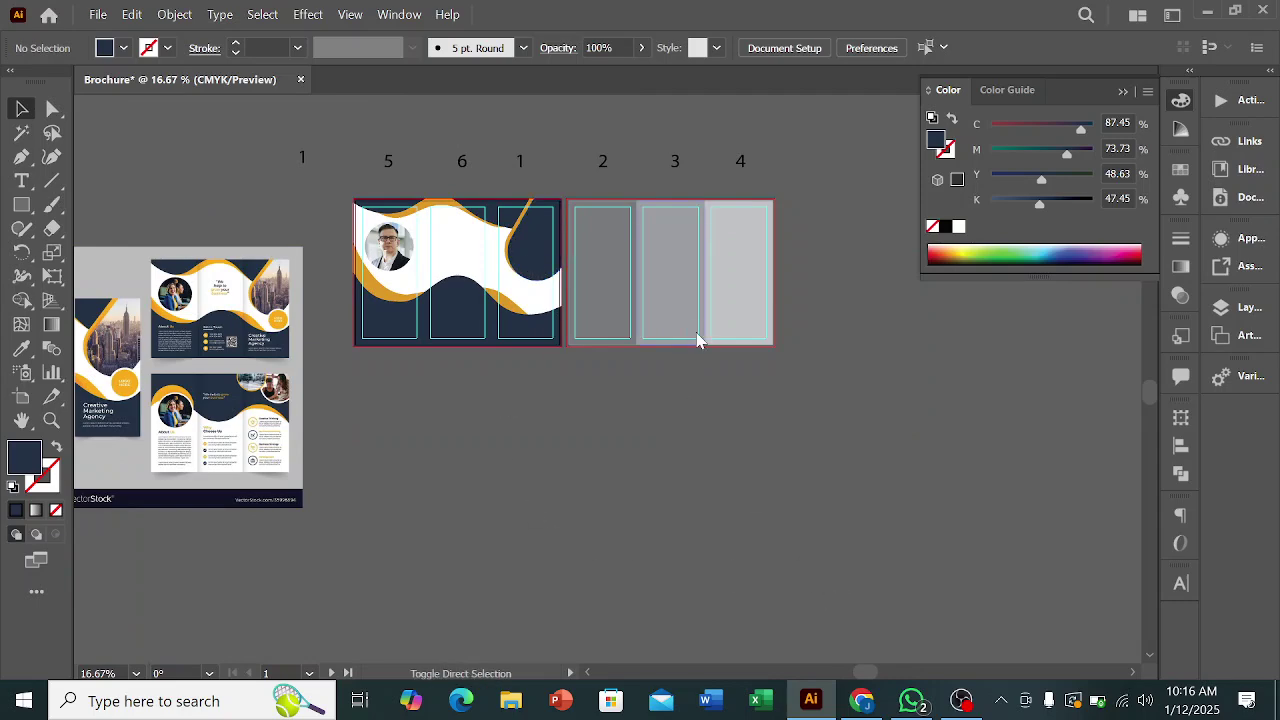
- Place the city highway photo from Downloads as a linked image below the artboards and embed it
{"action": "key", "text": "ctrl+shift+p"}
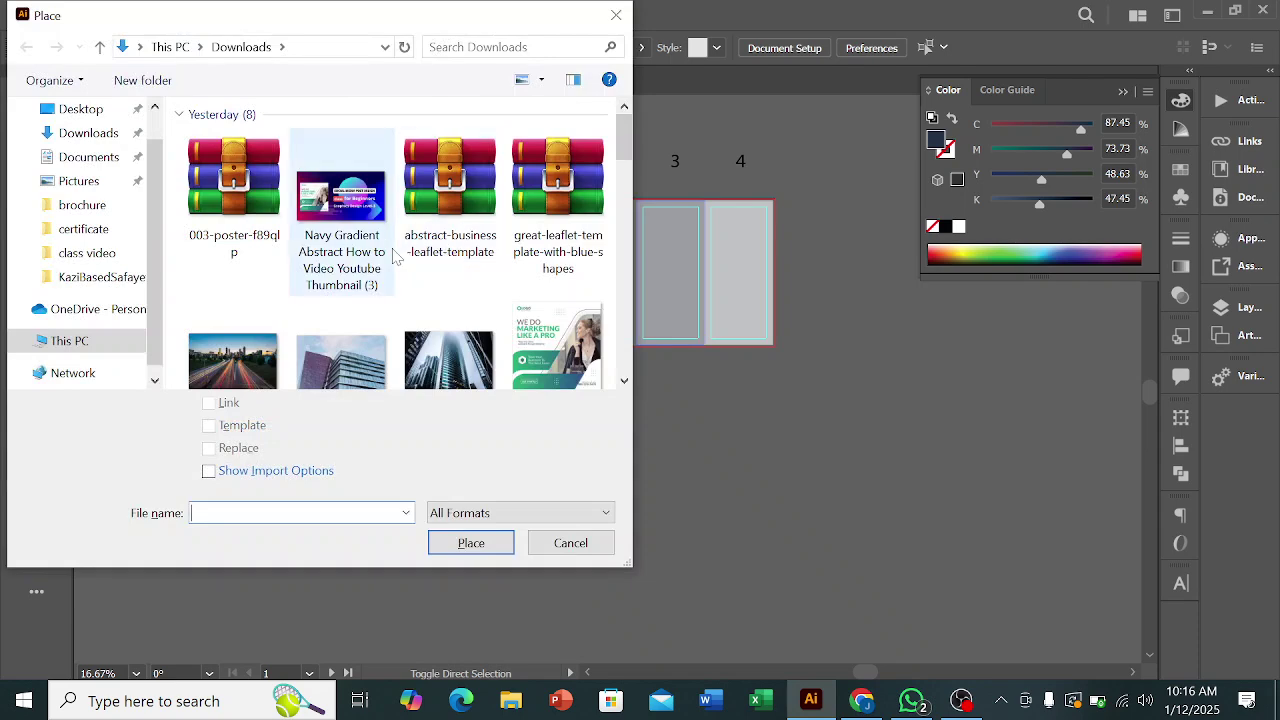
{"action": "scroll", "coordinate": [435, 305], "scroll_direction": "down", "scroll_amount": 1}
{"action": "left_click", "coordinate": [224, 315]}
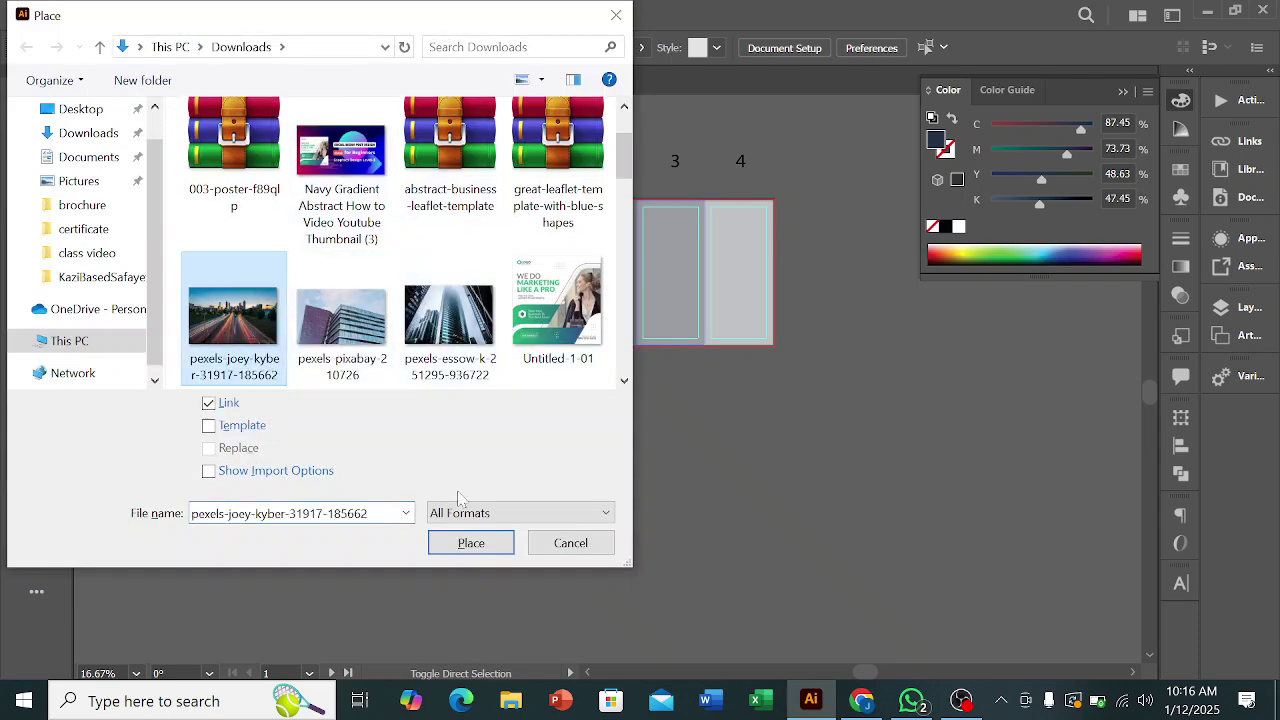
{"action": "left_click", "coordinate": [471, 543]}
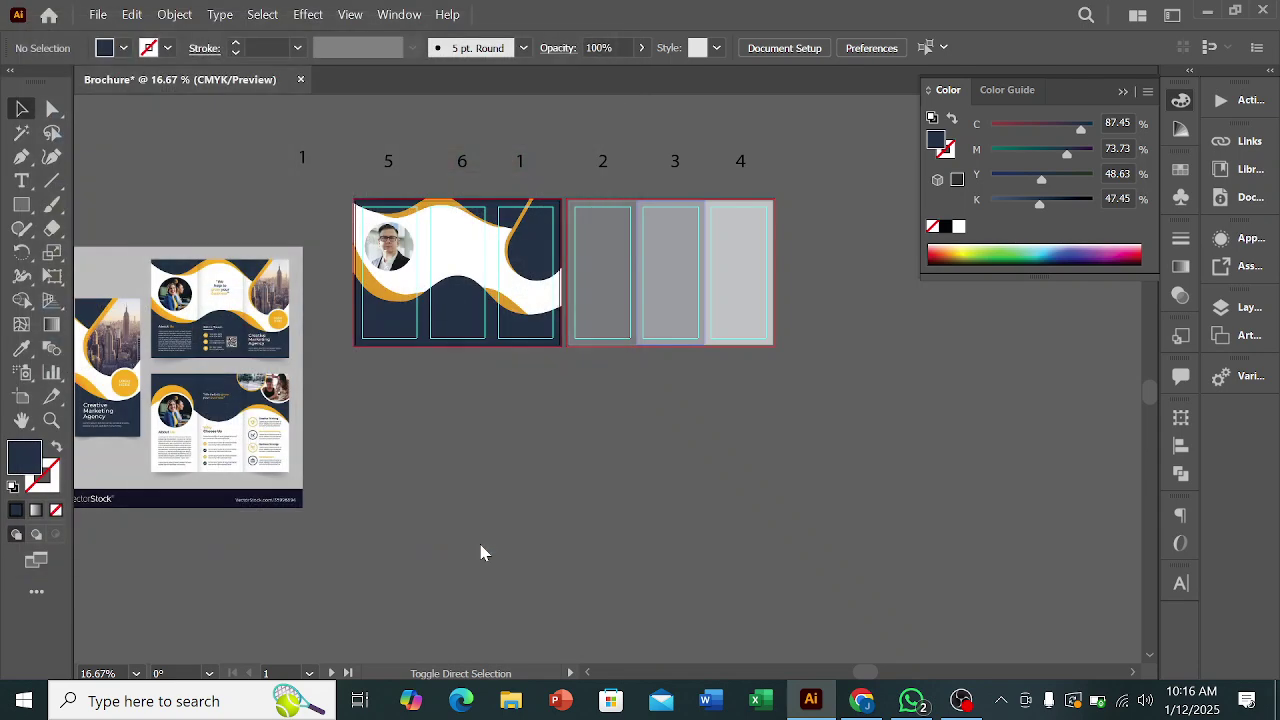
{"action": "left_click", "coordinate": [472, 452]}
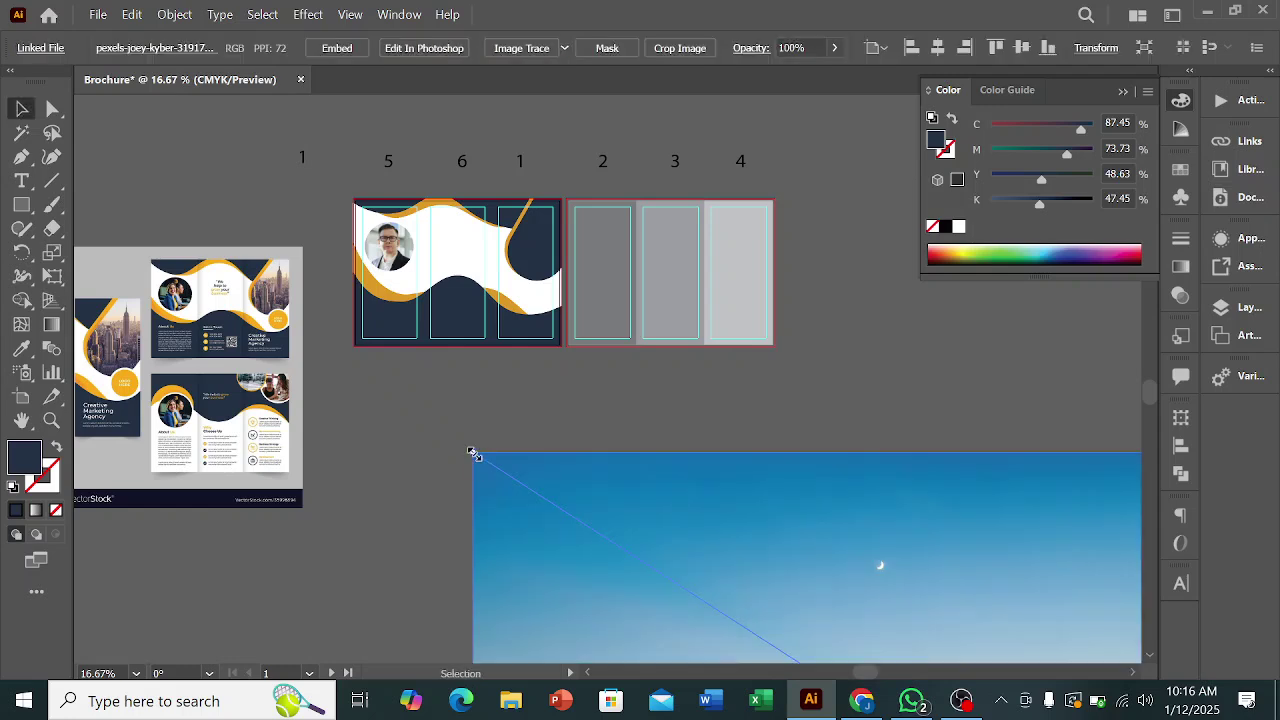
{"action": "scroll", "coordinate": [533, 463], "scroll_direction": "down", "scroll_amount": 2}
{"action": "left_click_drag", "start_coordinate": [758, 505], "coordinate": [650, 448]}
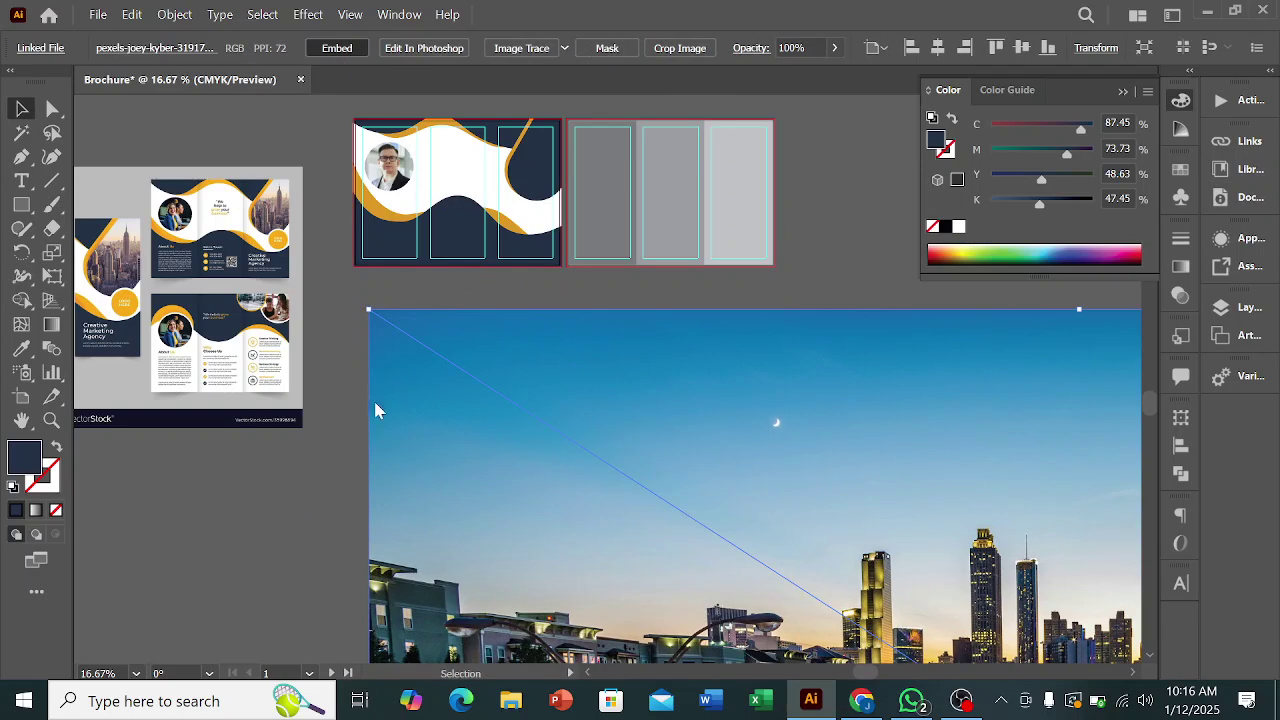
{"action": "scroll", "coordinate": [372, 397], "scroll_direction": "down", "scroll_amount": 2}
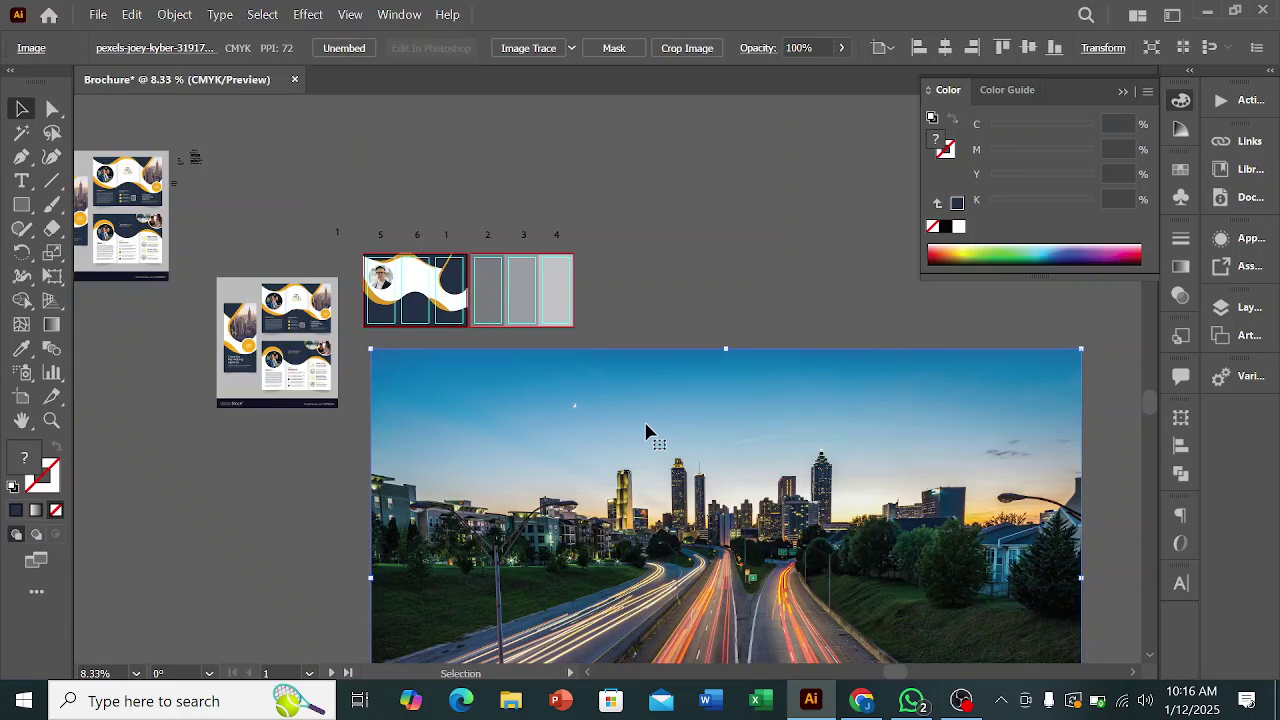
- Delete the oversized highway photo below the artboards
{"action": "left_click", "coordinate": [794, 251]}
{"action": "left_click", "coordinate": [798, 427]}
{"action": "key", "text": "Delete"}
- Place the city highway photo unlinked, drawing it slightly wider than one artboard below the two artboards
{"action": "key", "text": "ctrl"}
{"action": "key", "text": "ctrl+shift+p"}
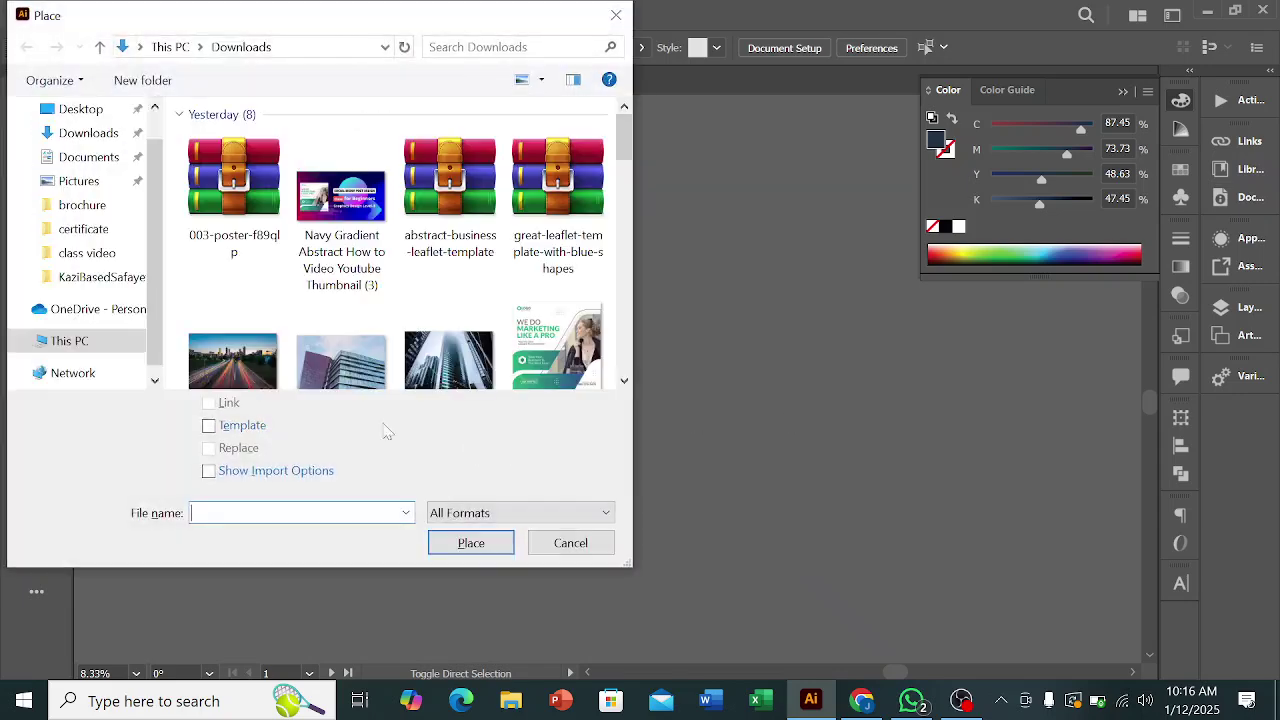
{"action": "left_click", "coordinate": [238, 362]}
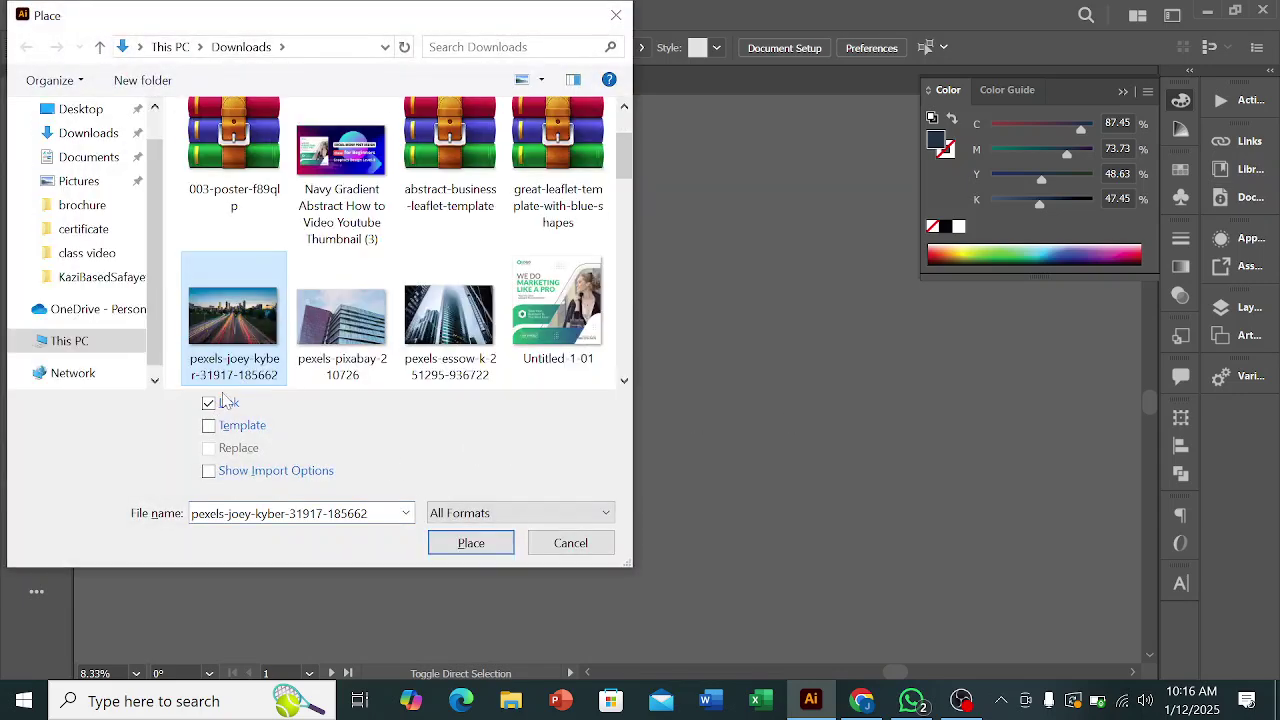
{"action": "left_click", "coordinate": [208, 403]}
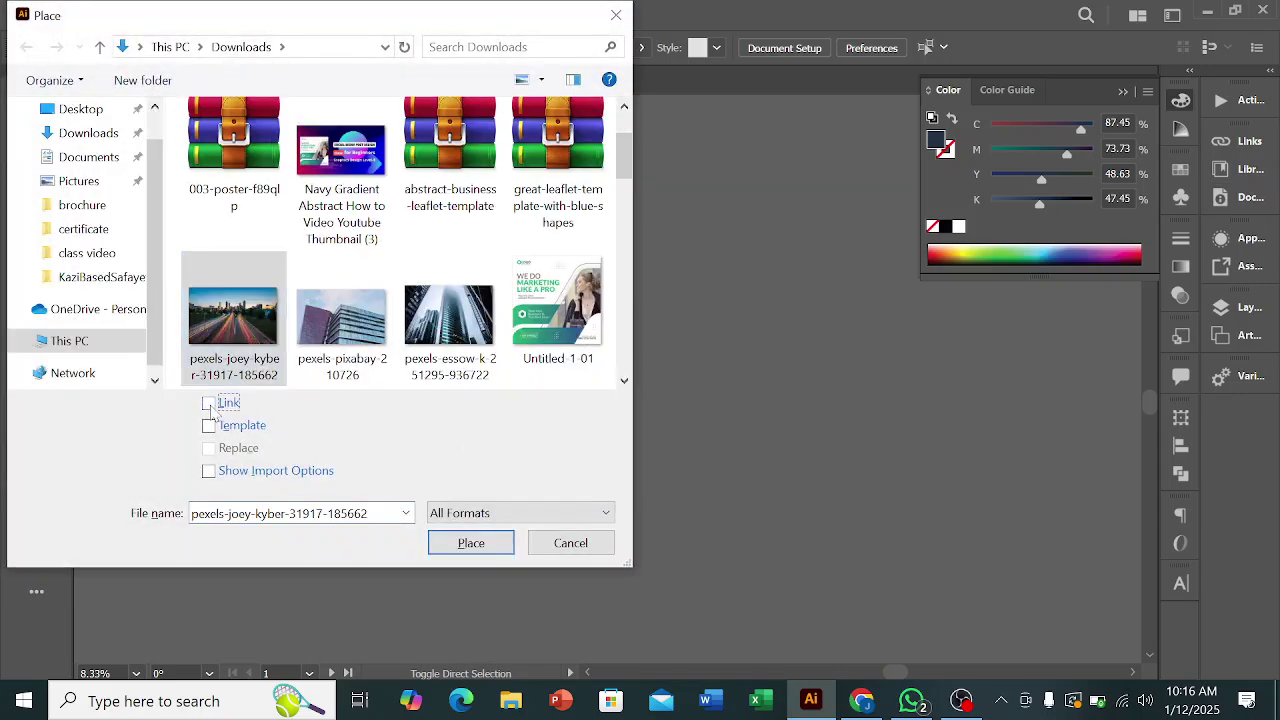
{"action": "left_click", "coordinate": [478, 545]}
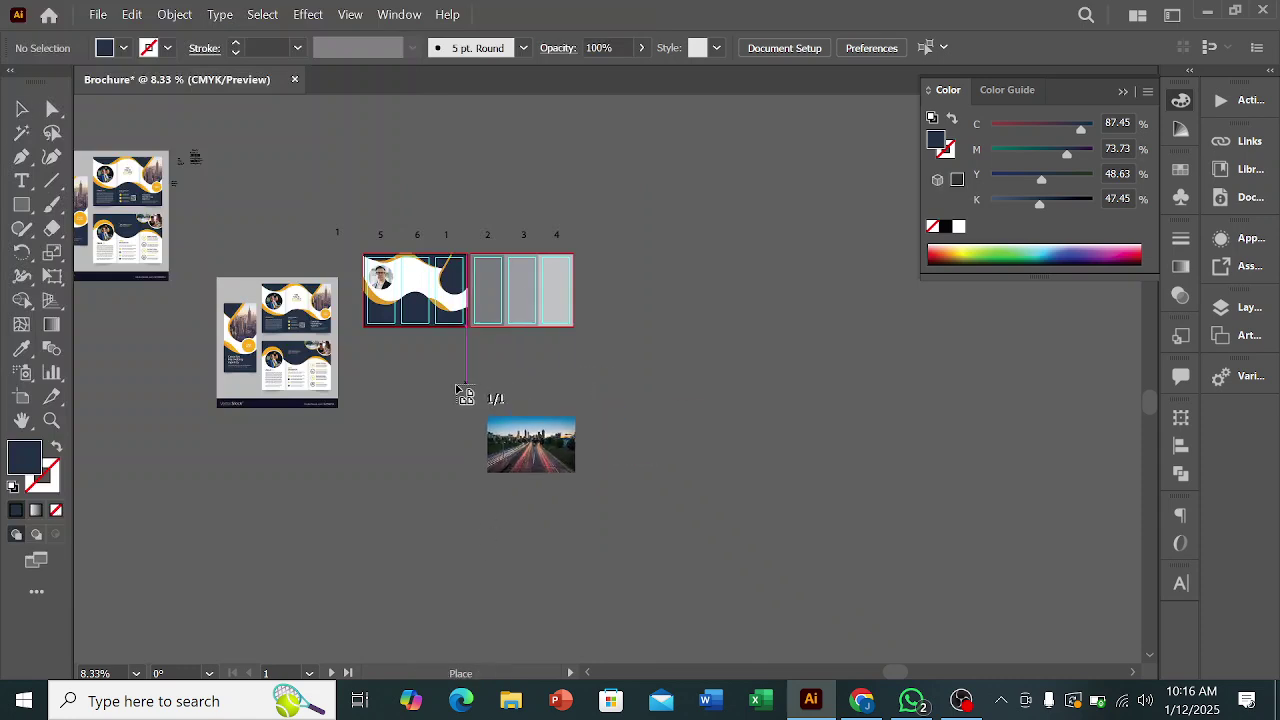
{"action": "left_click_drag", "start_coordinate": [432, 372], "coordinate": [552, 460]}
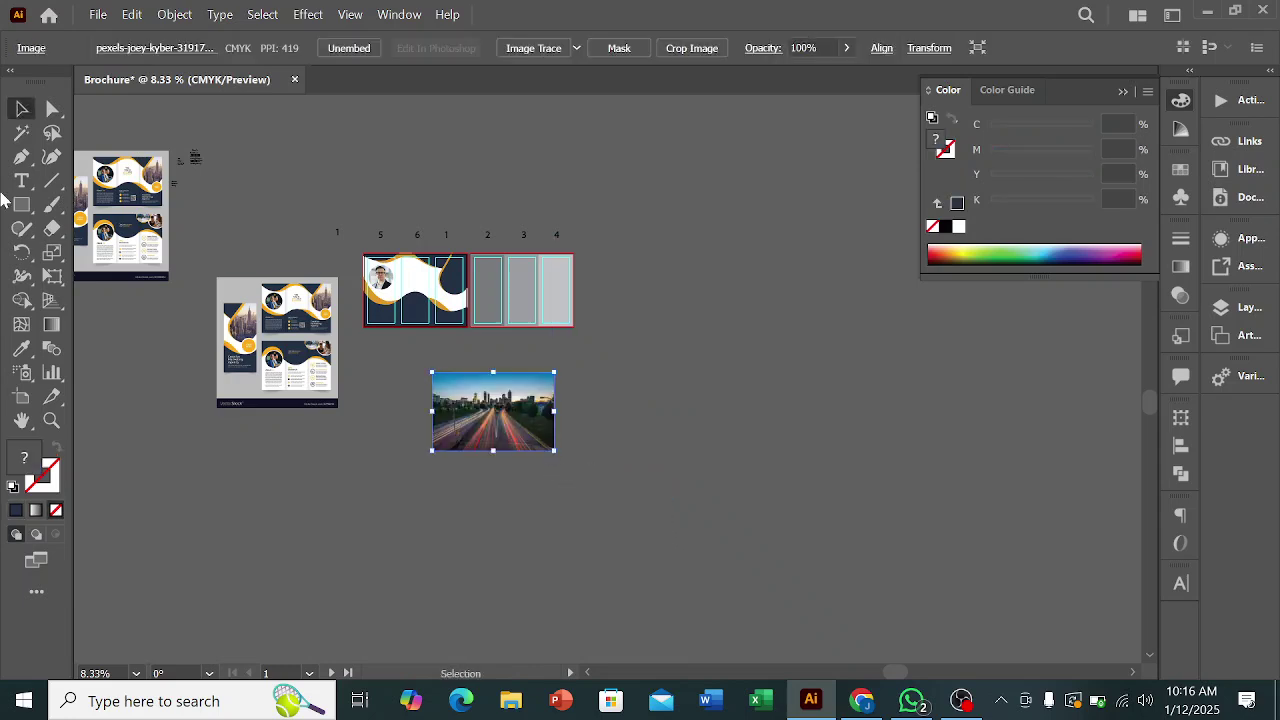
- Move the highway photo over panel 1, enlarge it and send it behind the navy teardrop shape
{"action": "left_click", "coordinate": [634, 337]}
{"action": "left_click_drag", "start_coordinate": [505, 402], "coordinate": [470, 290]}
{"action": "scroll", "coordinate": [466, 288], "scroll_direction": "up", "scroll_amount": 5}
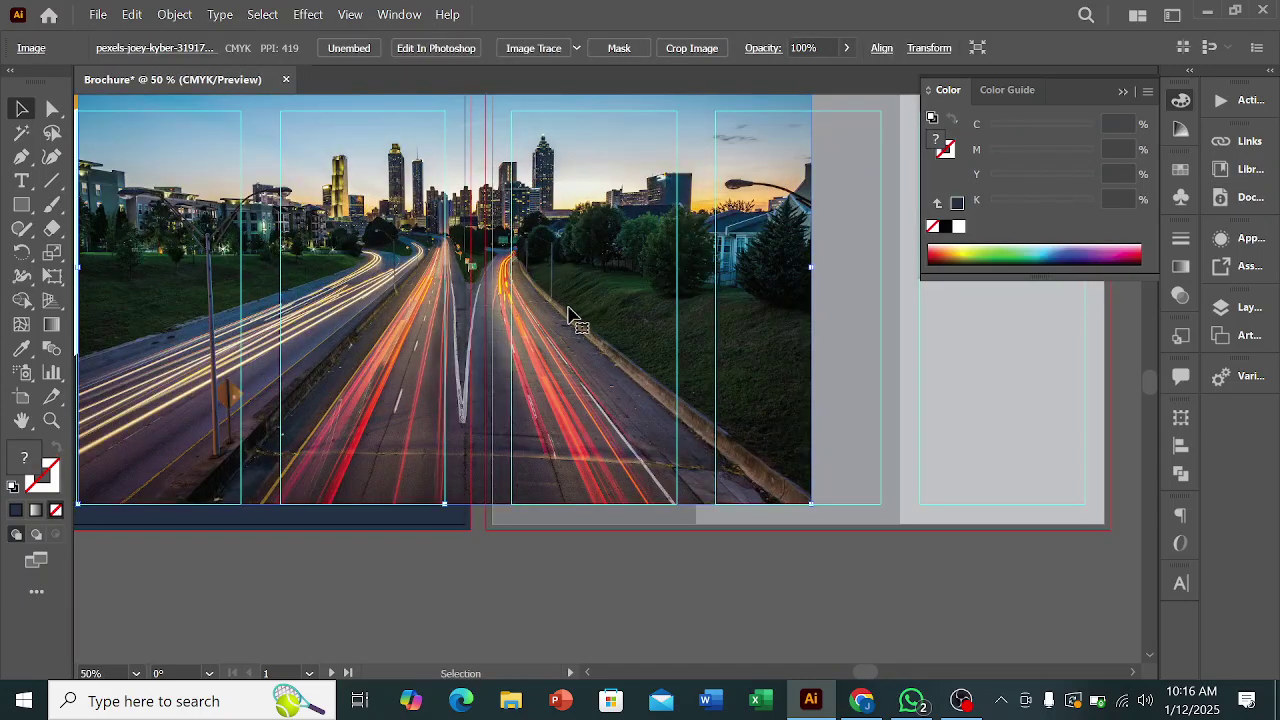
{"action": "left_click_drag", "start_coordinate": [570, 315], "coordinate": [594, 337]}
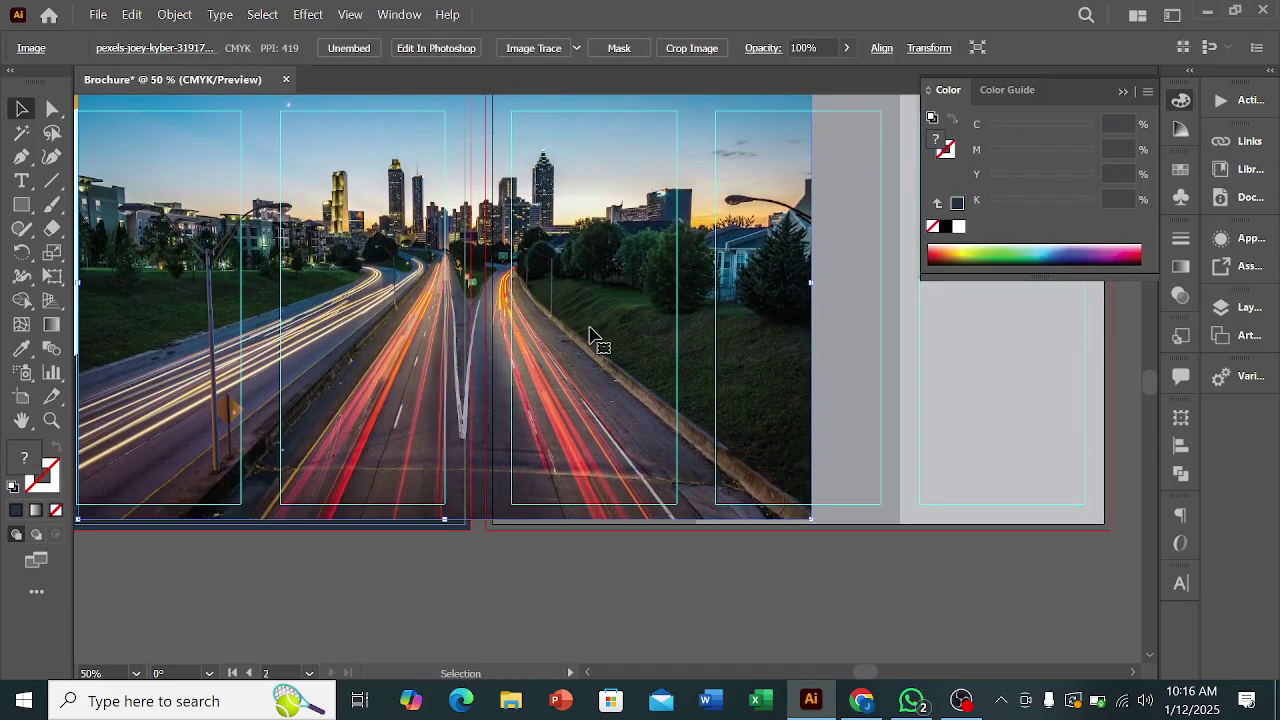
{"action": "key", "text": "ctrl+bracketleft"}
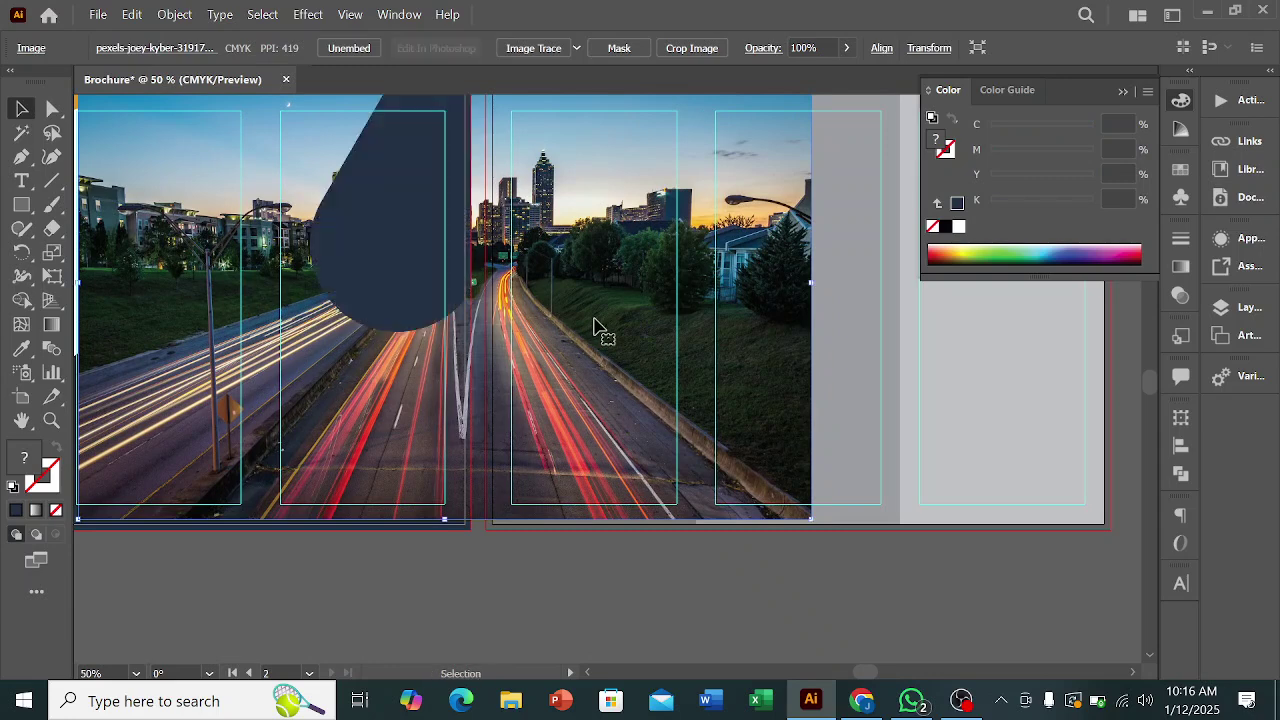
{"action": "scroll", "coordinate": [545, 335], "scroll_direction": "down", "scroll_amount": 2}
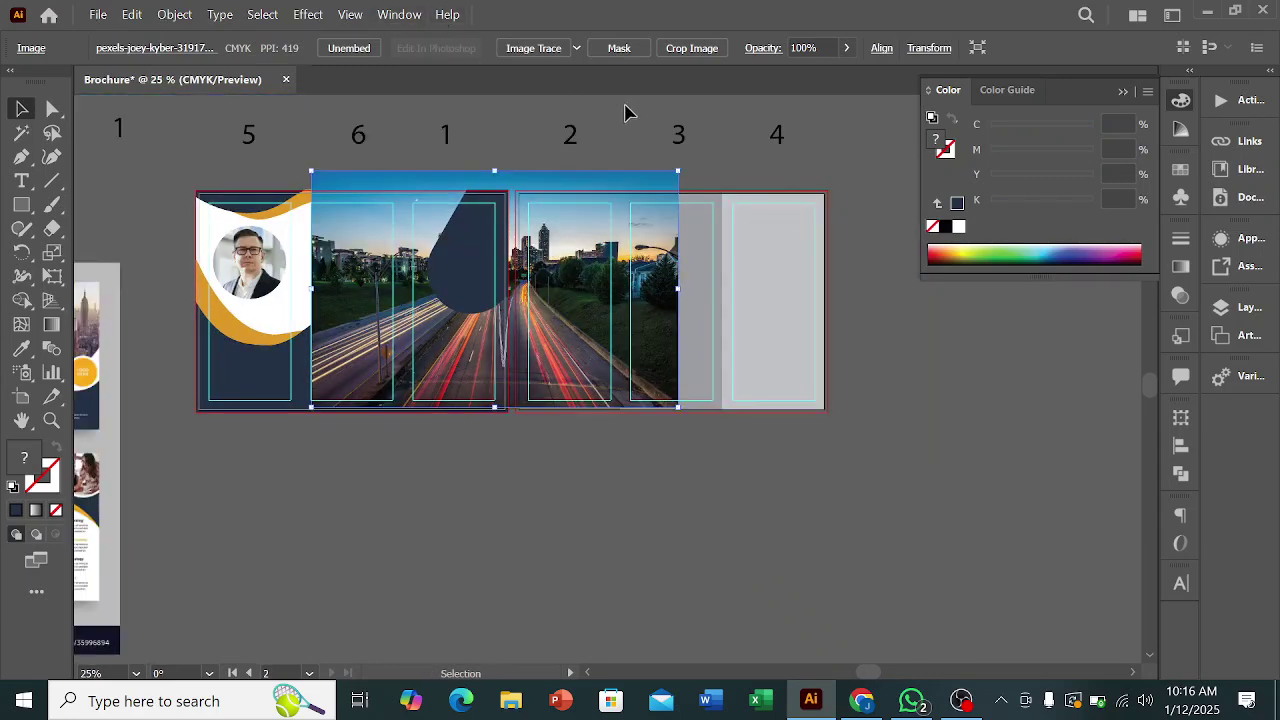
{"action": "left_click", "coordinate": [598, 124]}
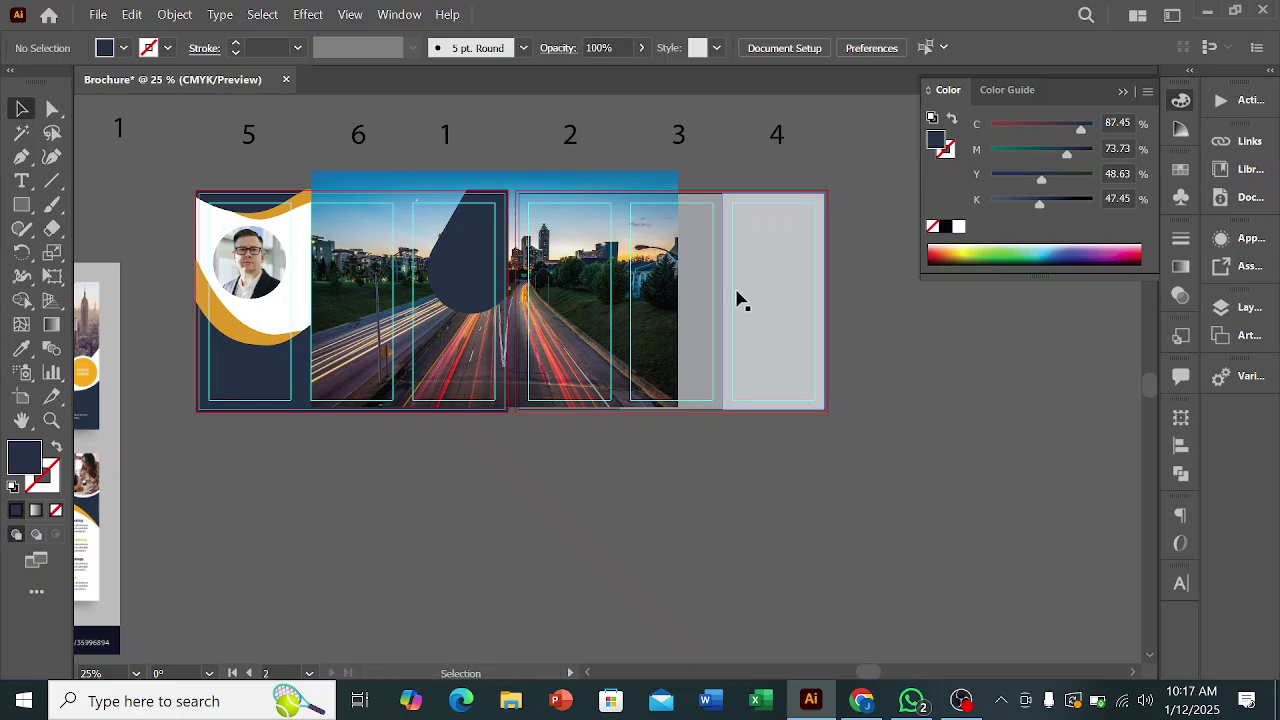
- Set the opacity of the navy teardrop shape on panel 1 to 62%
{"action": "left_click", "coordinate": [462, 277]}
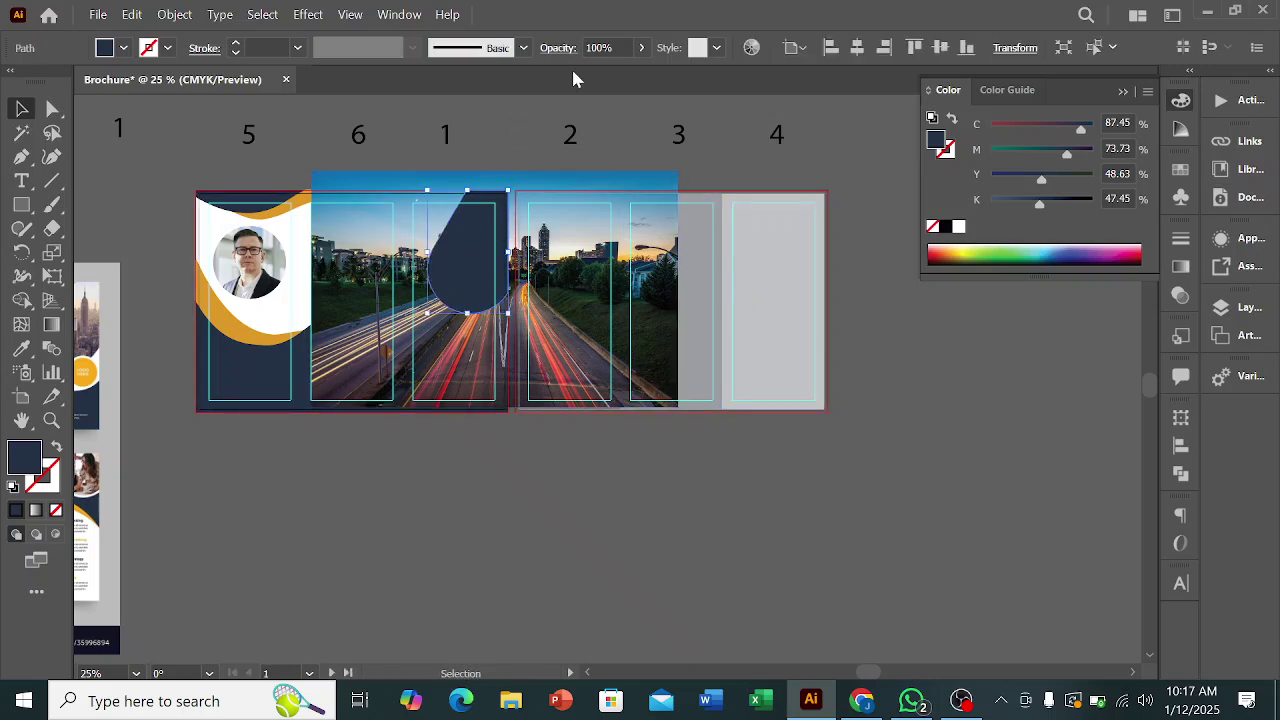
{"action": "left_click", "coordinate": [640, 48]}
{"action": "left_click", "coordinate": [611, 73]}
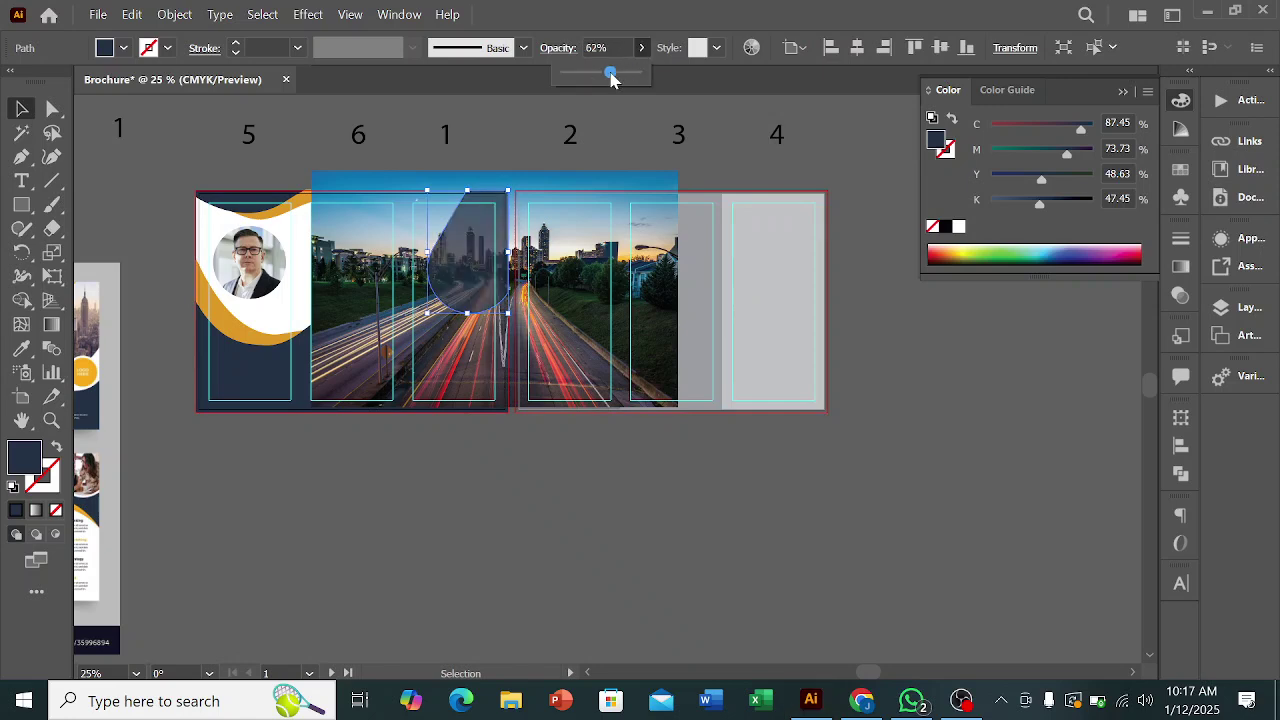
{"action": "left_click", "coordinate": [866, 267]}
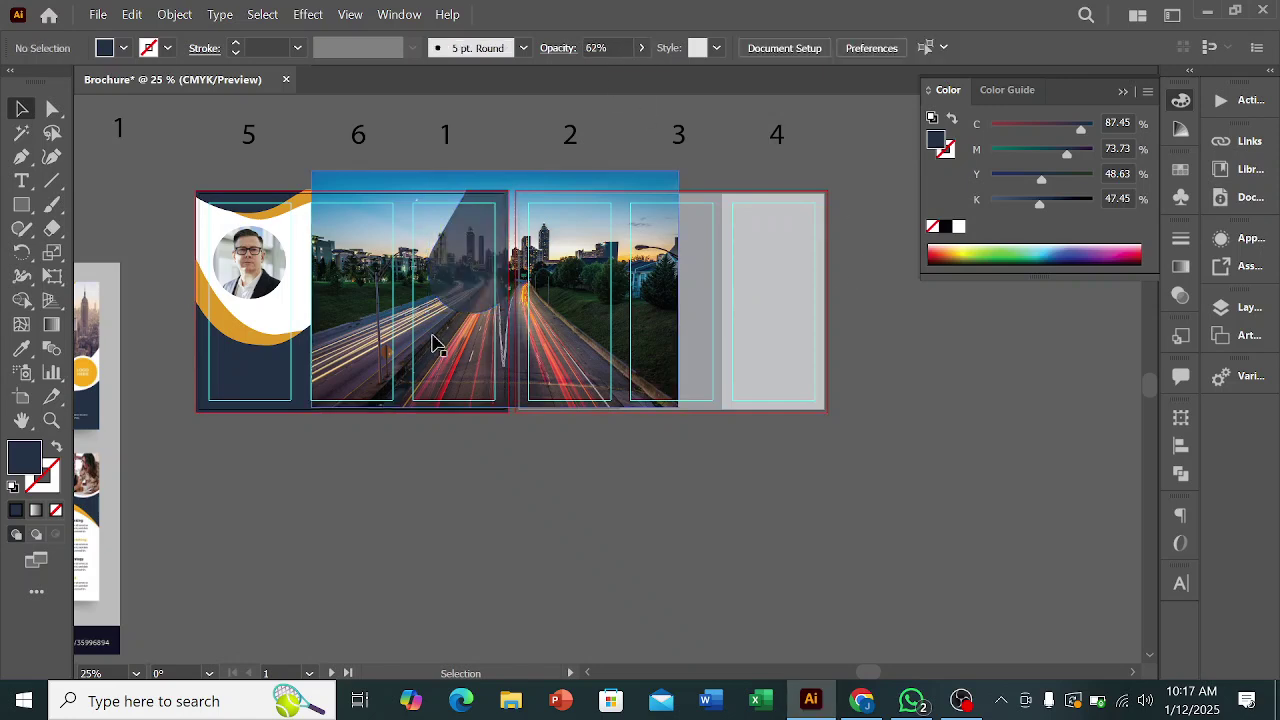
- Scale the highway photo down and fit it behind the teardrop with the skyline inside the shape
{"action": "left_click", "coordinate": [465, 360]}
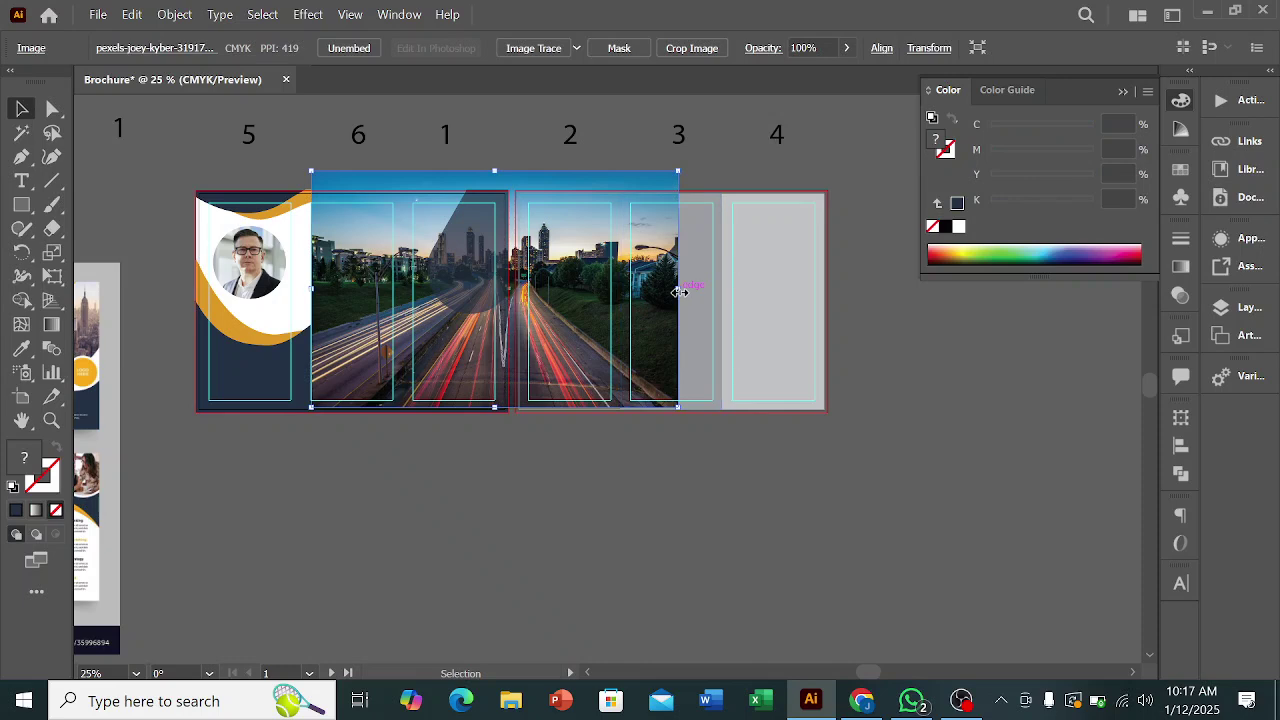
{"action": "left_click_drag", "start_coordinate": [678, 291], "coordinate": [614, 298]}
{"action": "left_click_drag", "start_coordinate": [464, 391], "coordinate": [464, 336]}
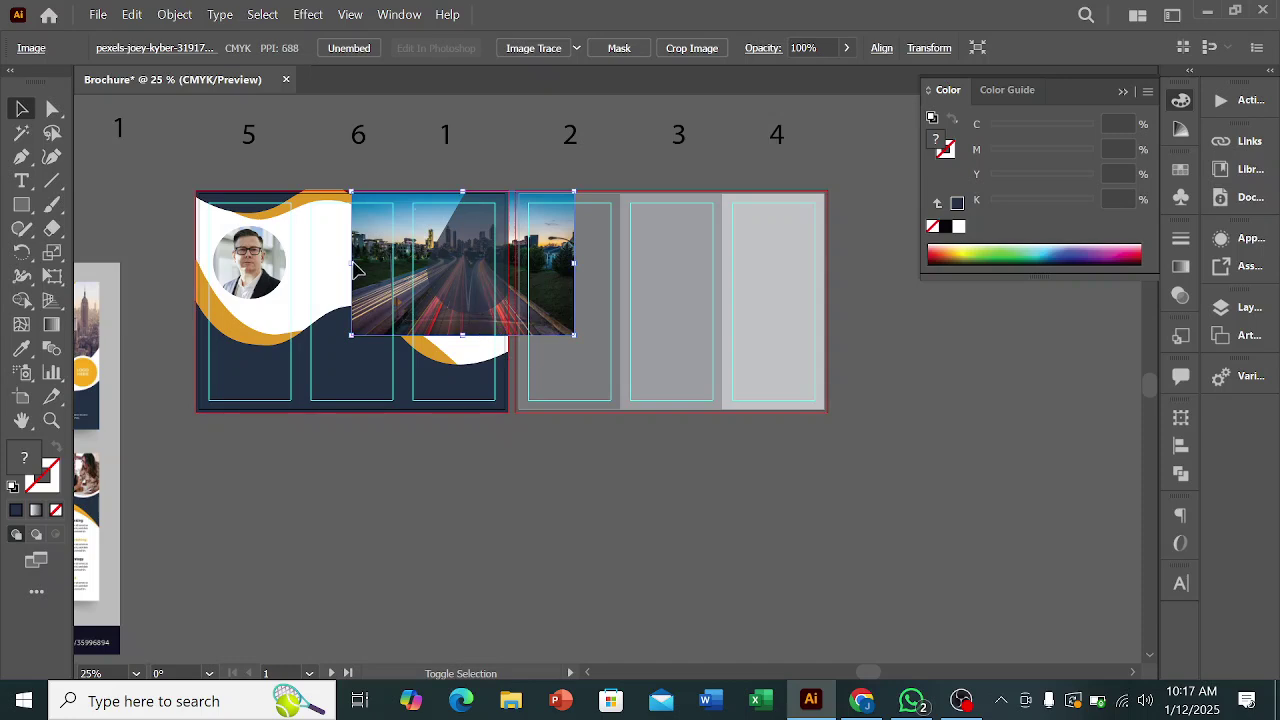
{"action": "left_click_drag", "start_coordinate": [352, 264], "coordinate": [386, 280]}
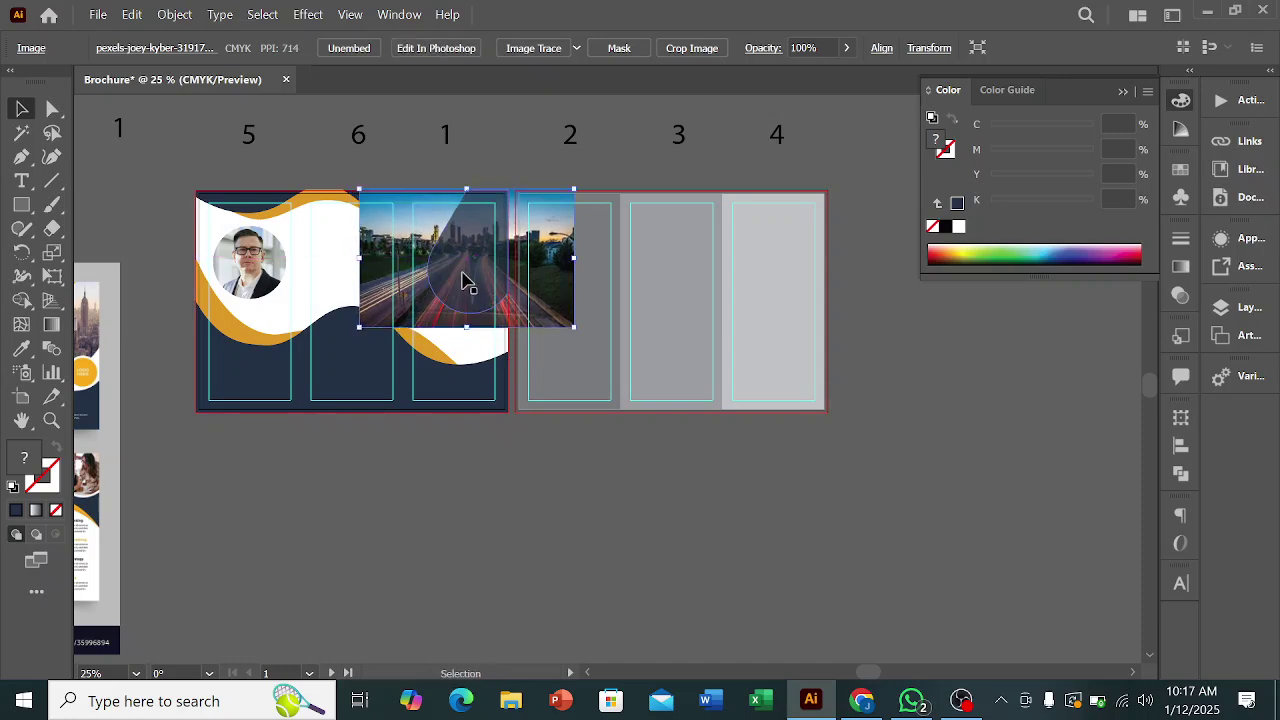
- Make a clipping mask from the teardrop and the highway photo, and inspect the clipped image on panel 1
{"action": "left_click", "coordinate": [466, 280], "text": "shift"}
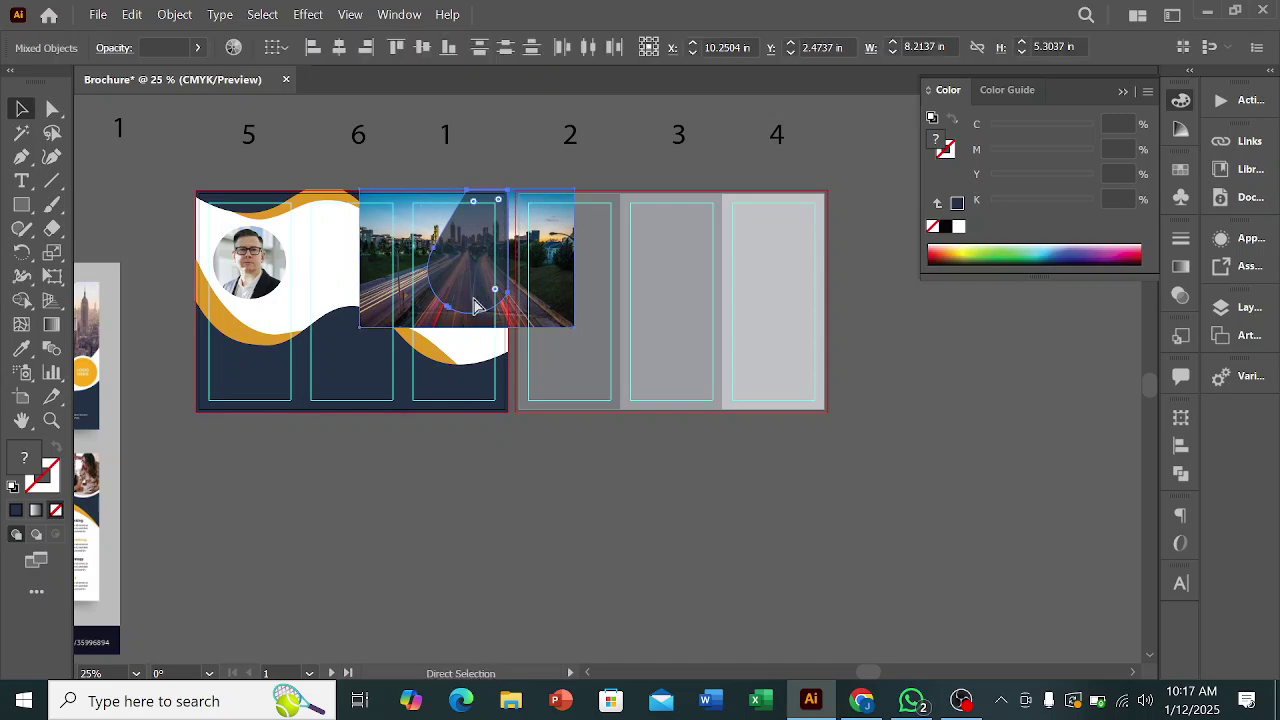
{"action": "key", "text": "ctrl+7"}
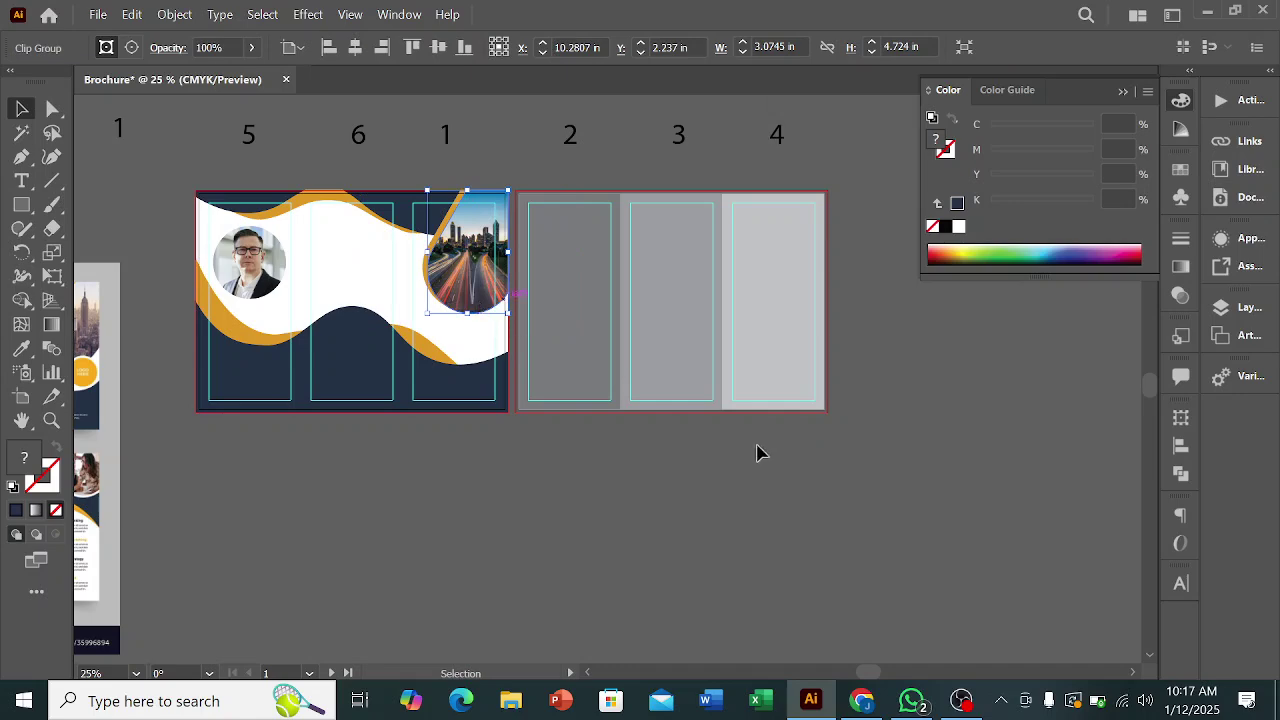
{"action": "left_click", "coordinate": [698, 514]}
{"action": "scroll", "coordinate": [432, 262], "scroll_direction": "up", "scroll_amount": 3}
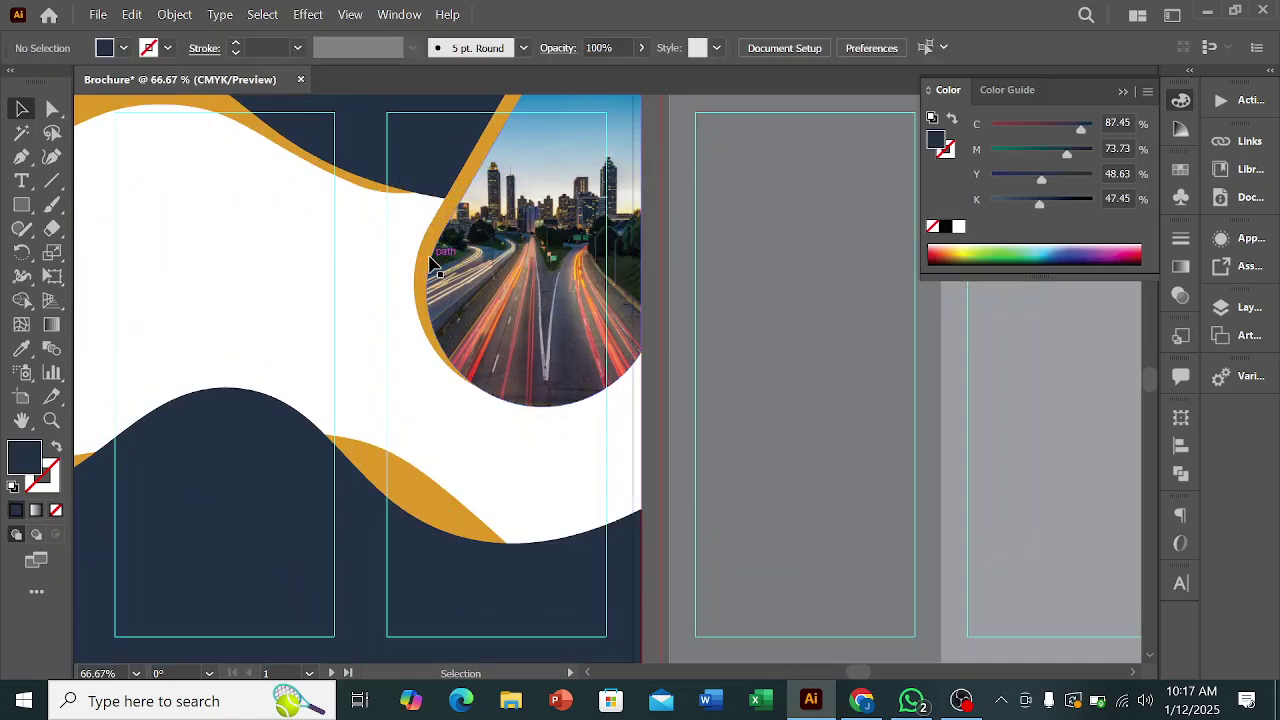
{"action": "scroll", "coordinate": [432, 262], "scroll_direction": "up", "scroll_amount": 1}
{"action": "scroll", "coordinate": [680, 340], "scroll_direction": "down", "scroll_amount": 3}
{"action": "scroll", "coordinate": [705, 352], "scroll_direction": "down", "scroll_amount": 2}
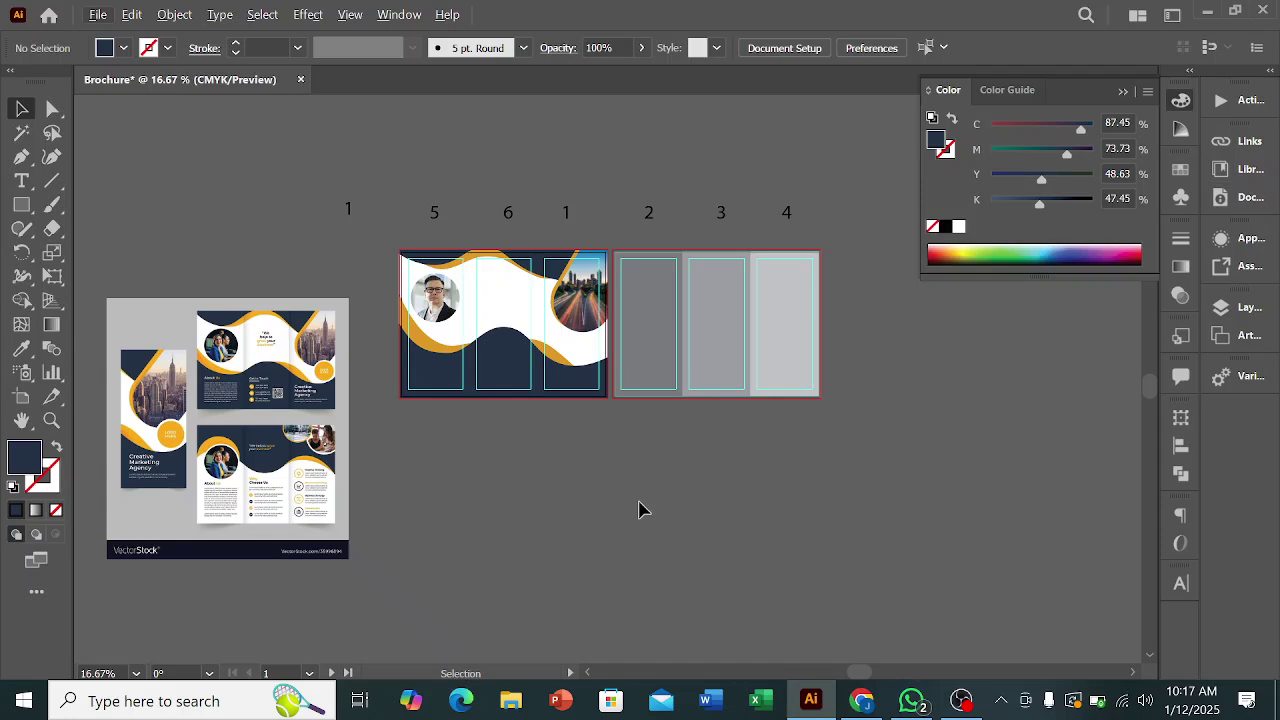
- Undo the teardrop's clipping mask and delete the highway photo, keeping the teardrop shape
{"action": "key", "text": "ctrl+z"}
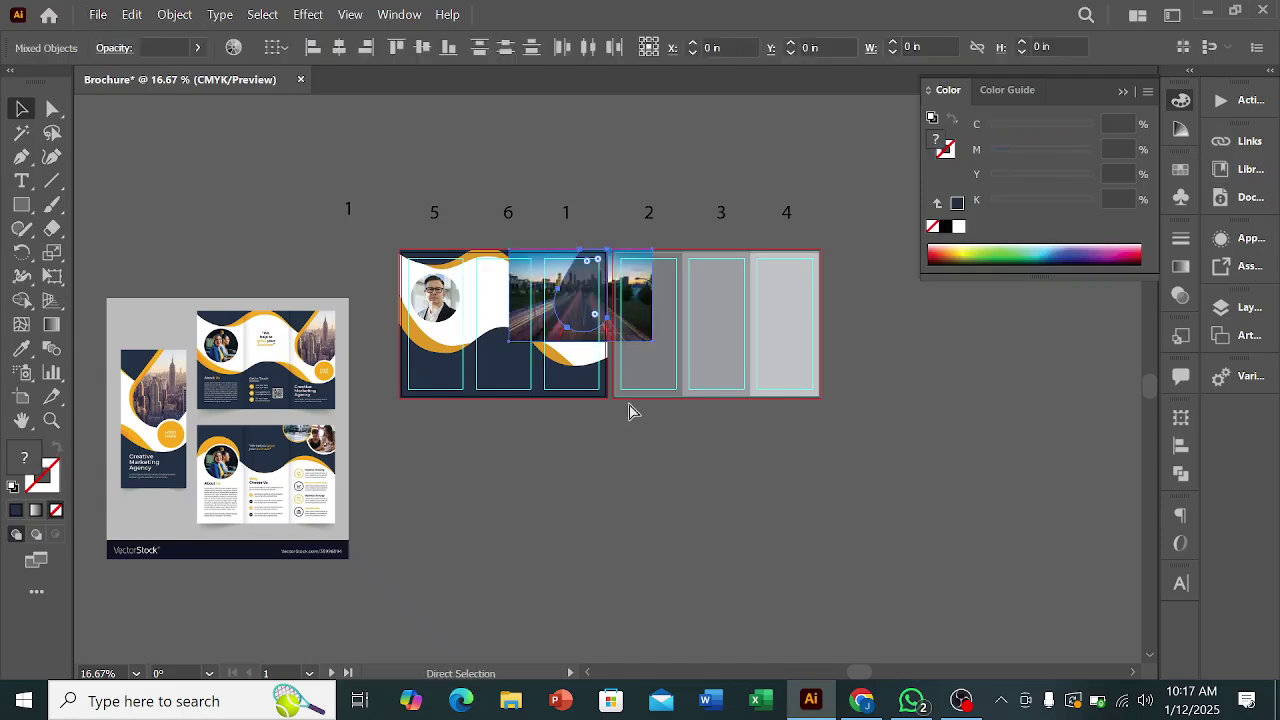
{"action": "left_click", "coordinate": [728, 493]}
{"action": "left_click", "coordinate": [616, 322]}
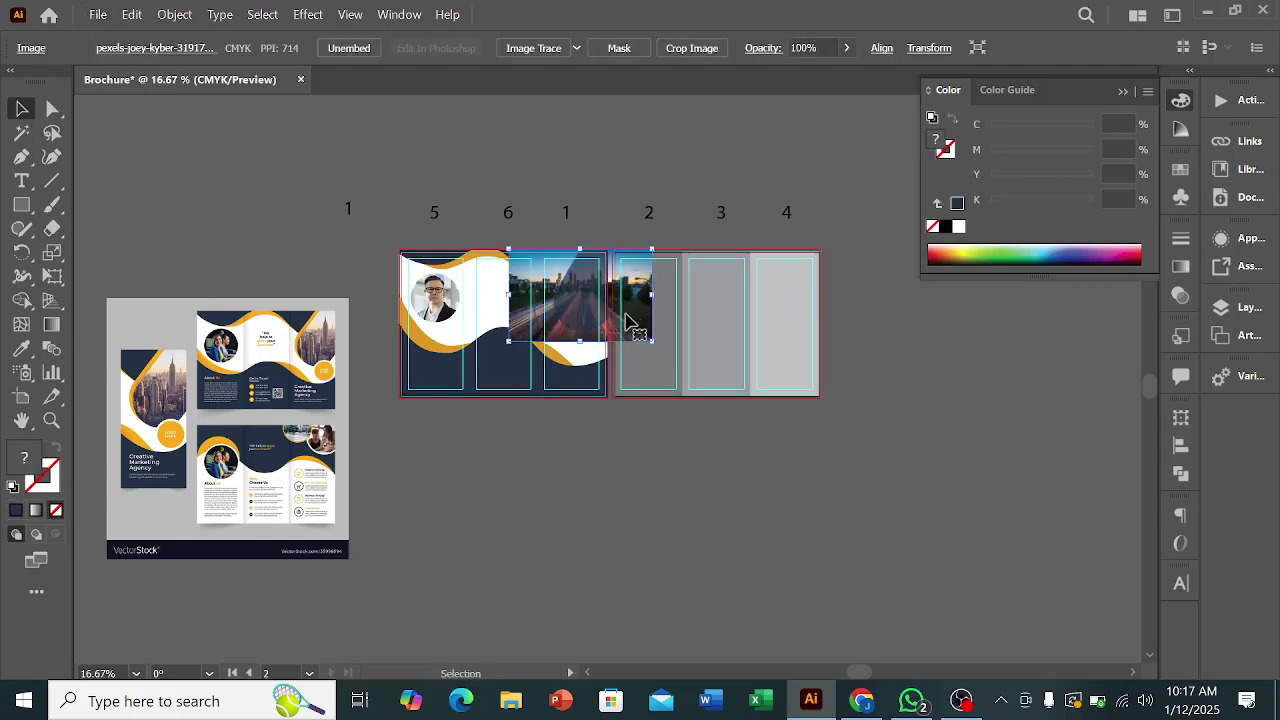
{"action": "key", "text": "Delete"}
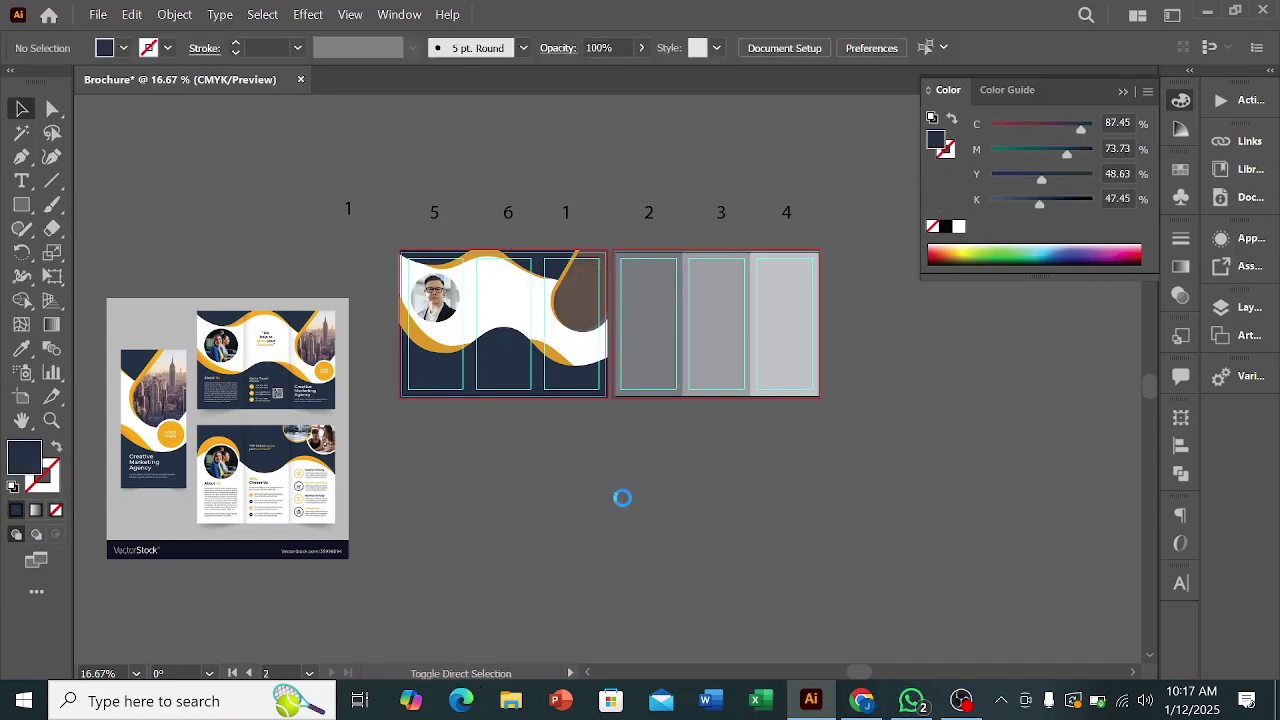
{"action": "key", "text": "ctrl+shift+p"}
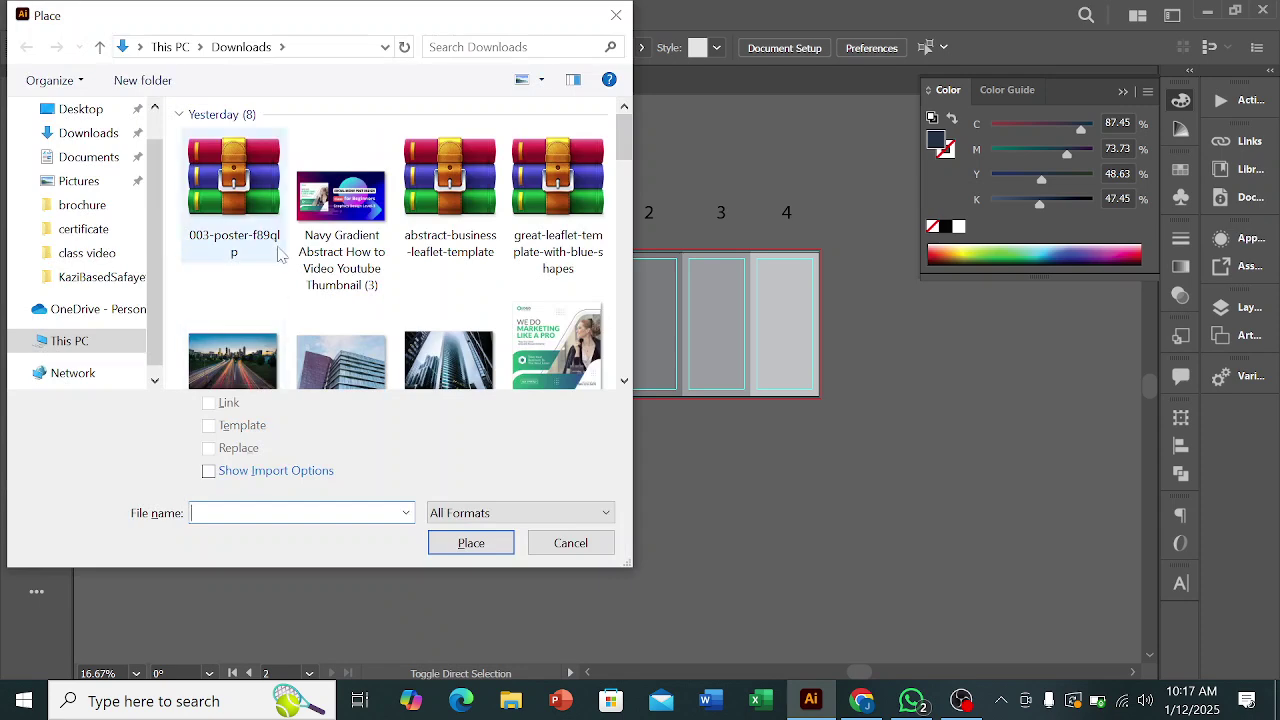
{"action": "scroll", "coordinate": [279, 255], "scroll_direction": "down", "scroll_amount": 1}
{"action": "scroll", "coordinate": [441, 316], "scroll_direction": "down", "scroll_amount": 10}
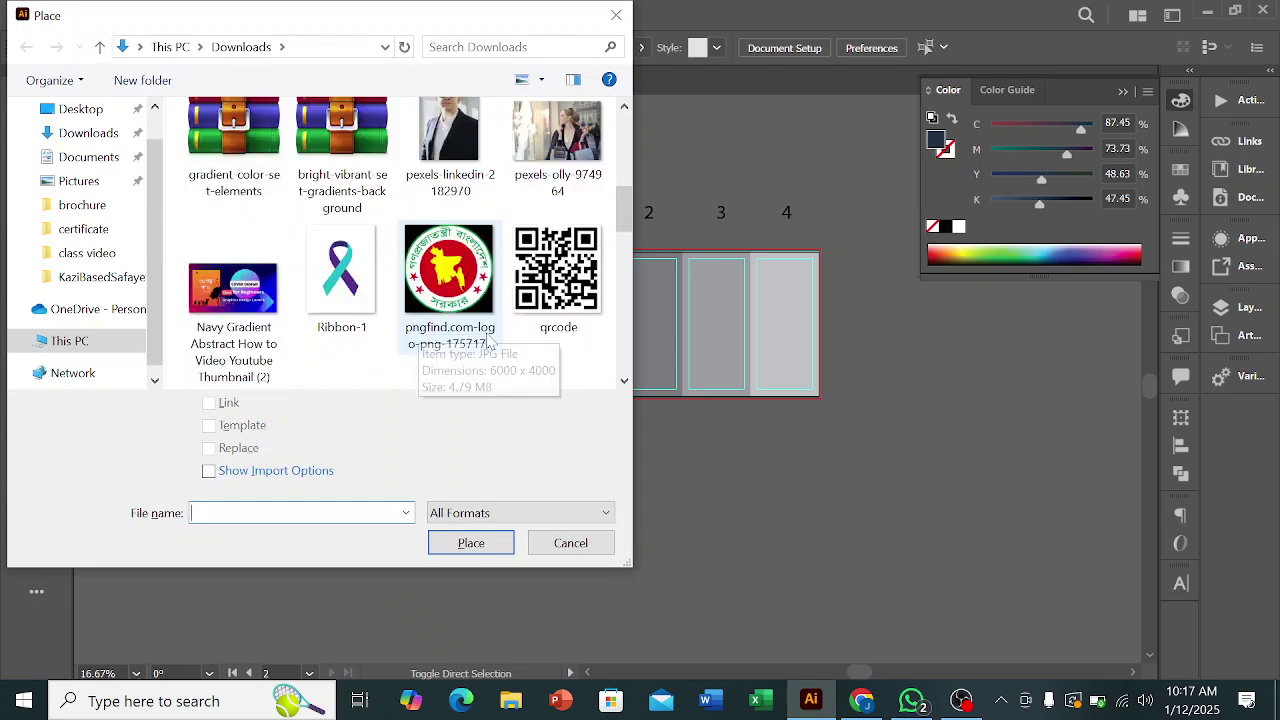
{"action": "scroll", "coordinate": [490, 340], "scroll_direction": "down", "scroll_amount": 3}
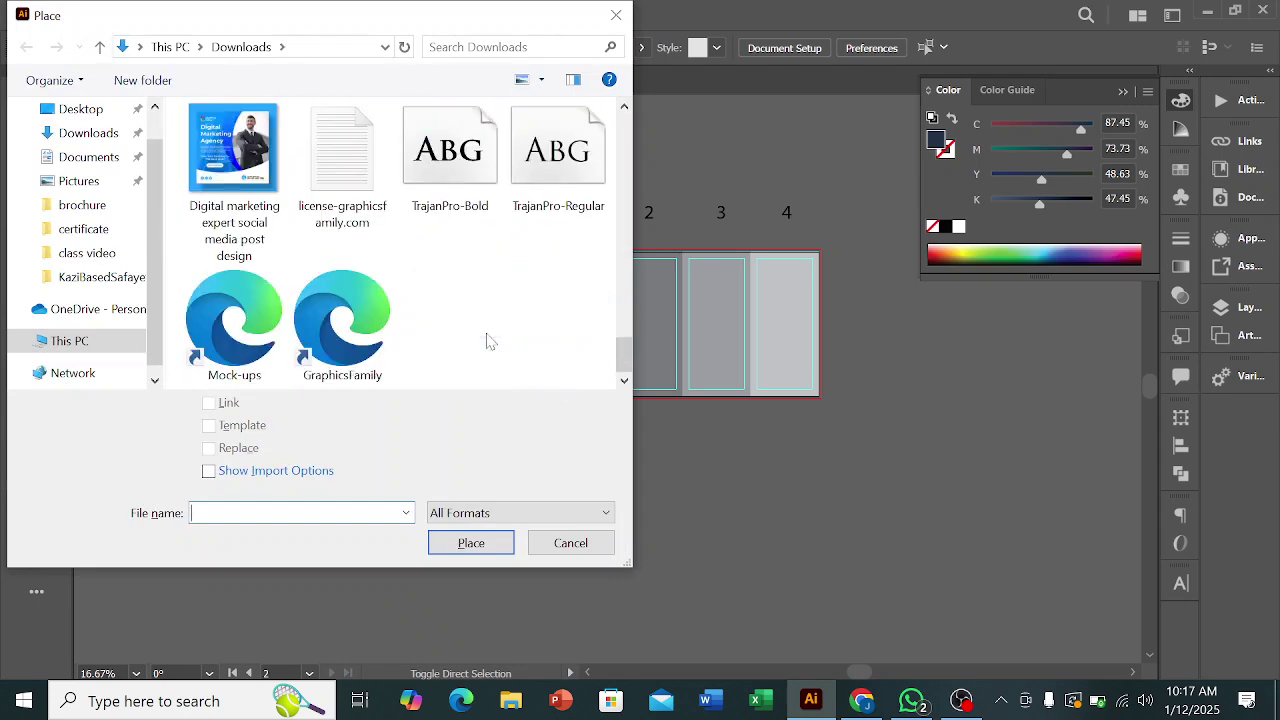
{"action": "scroll", "coordinate": [490, 340], "scroll_direction": "up", "scroll_amount": 10}
{"action": "scroll", "coordinate": [490, 342], "scroll_direction": "up", "scroll_amount": 3}
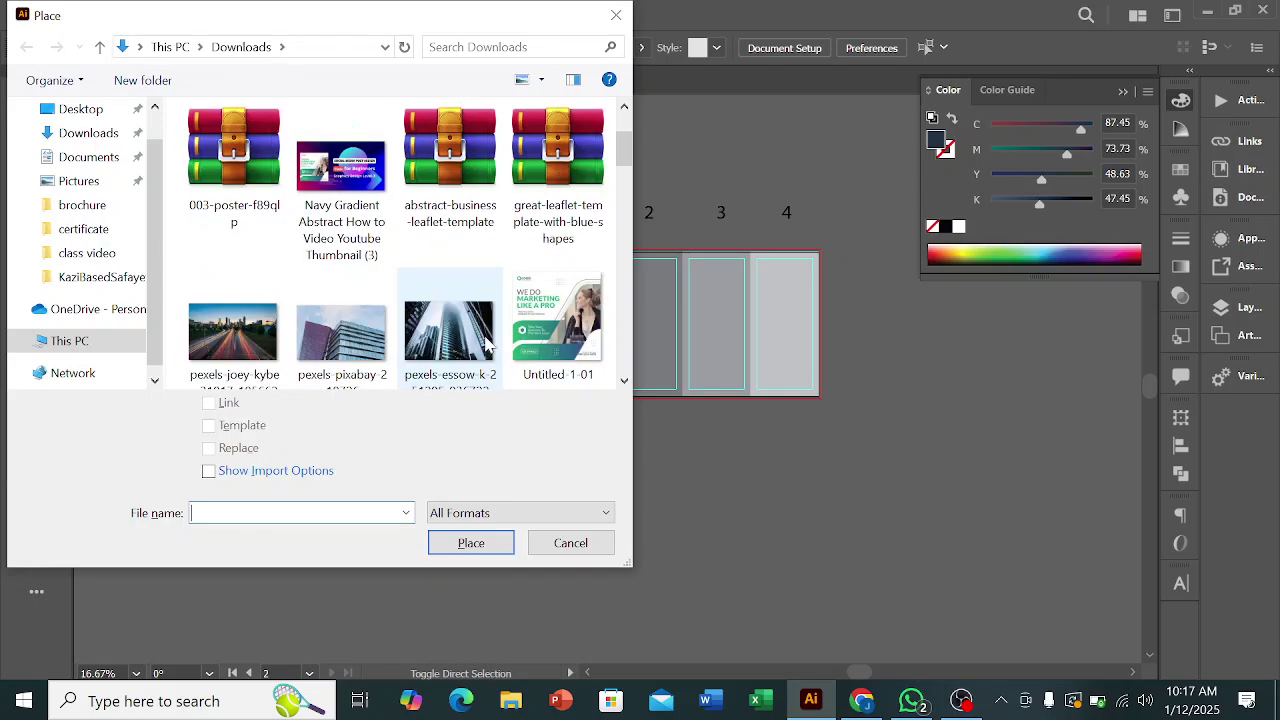
{"action": "left_click", "coordinate": [450, 345]}
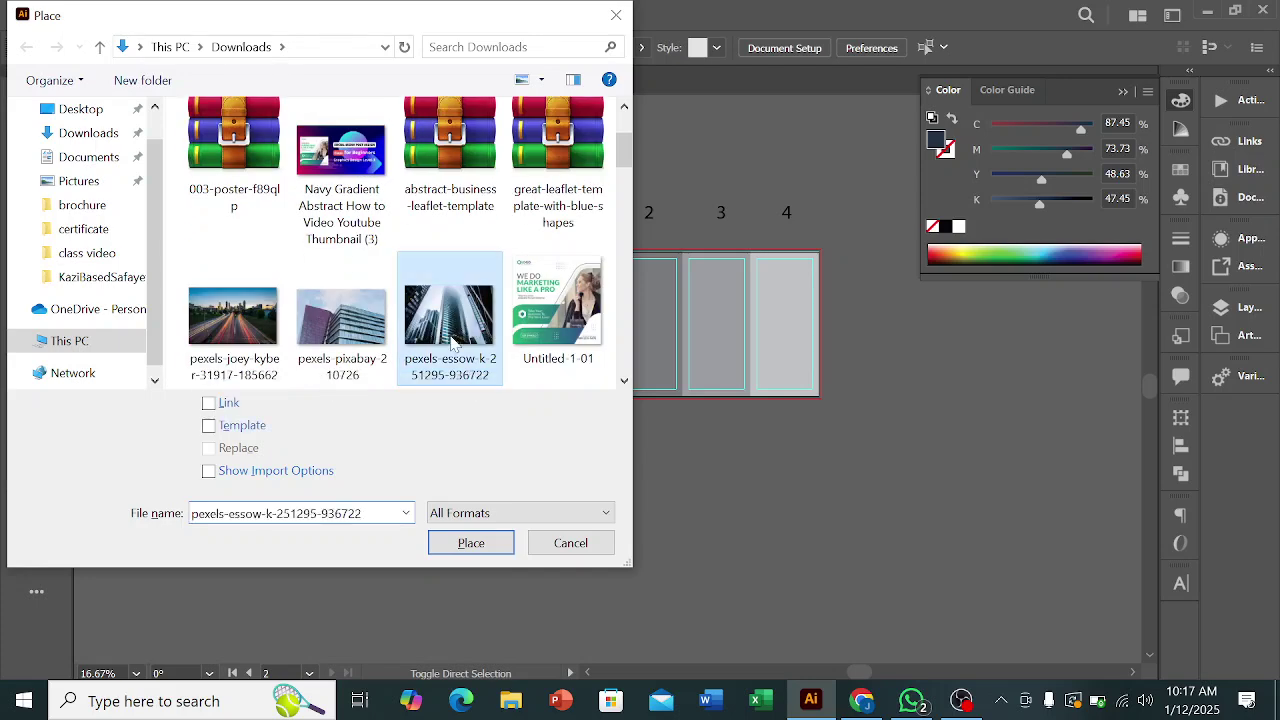
{"action": "left_click", "coordinate": [466, 545]}
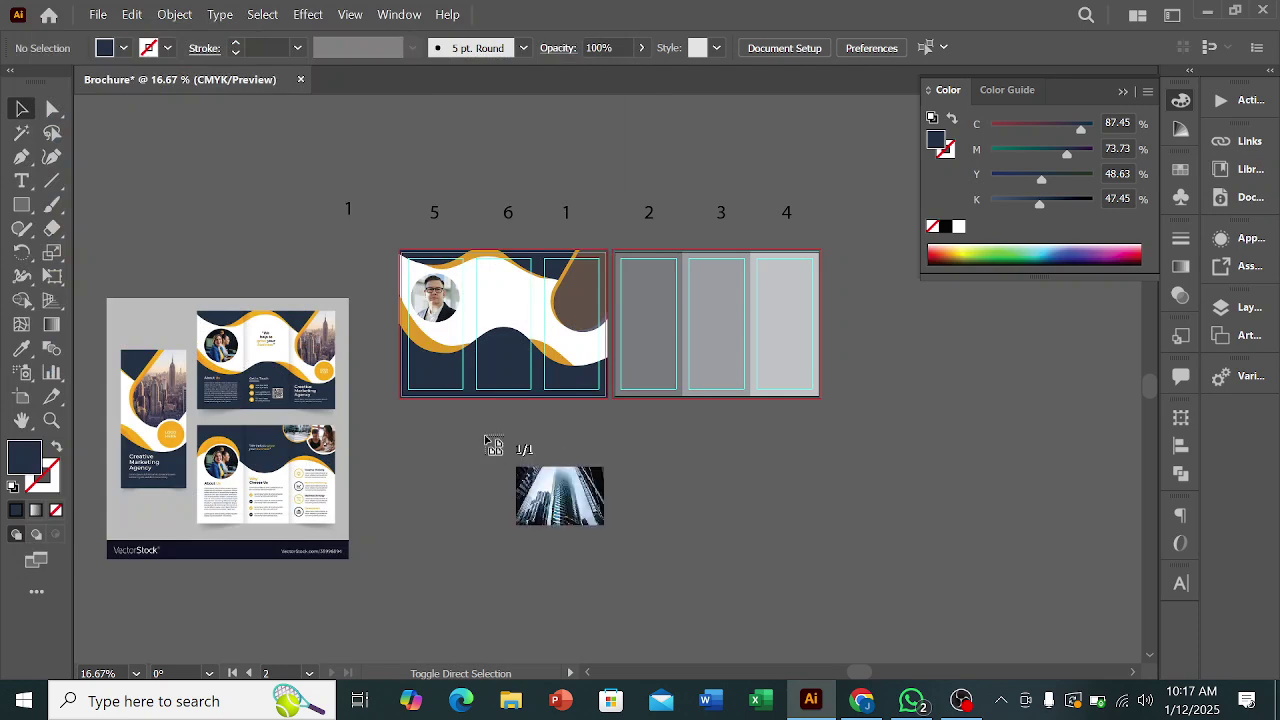
{"action": "left_click_drag", "start_coordinate": [482, 419], "coordinate": [684, 531]}
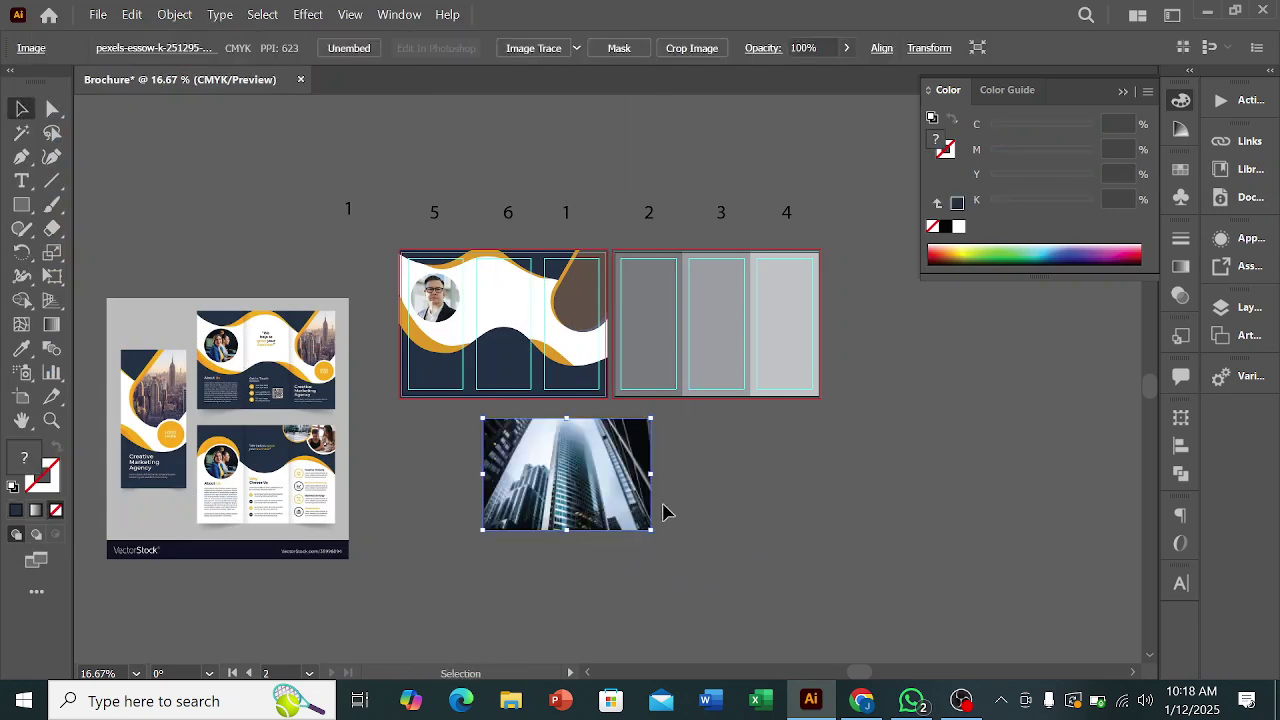
{"action": "left_click", "coordinate": [349, 48]}
{"action": "left_click", "coordinate": [588, 455]}
{"action": "left_click", "coordinate": [733, 504]}
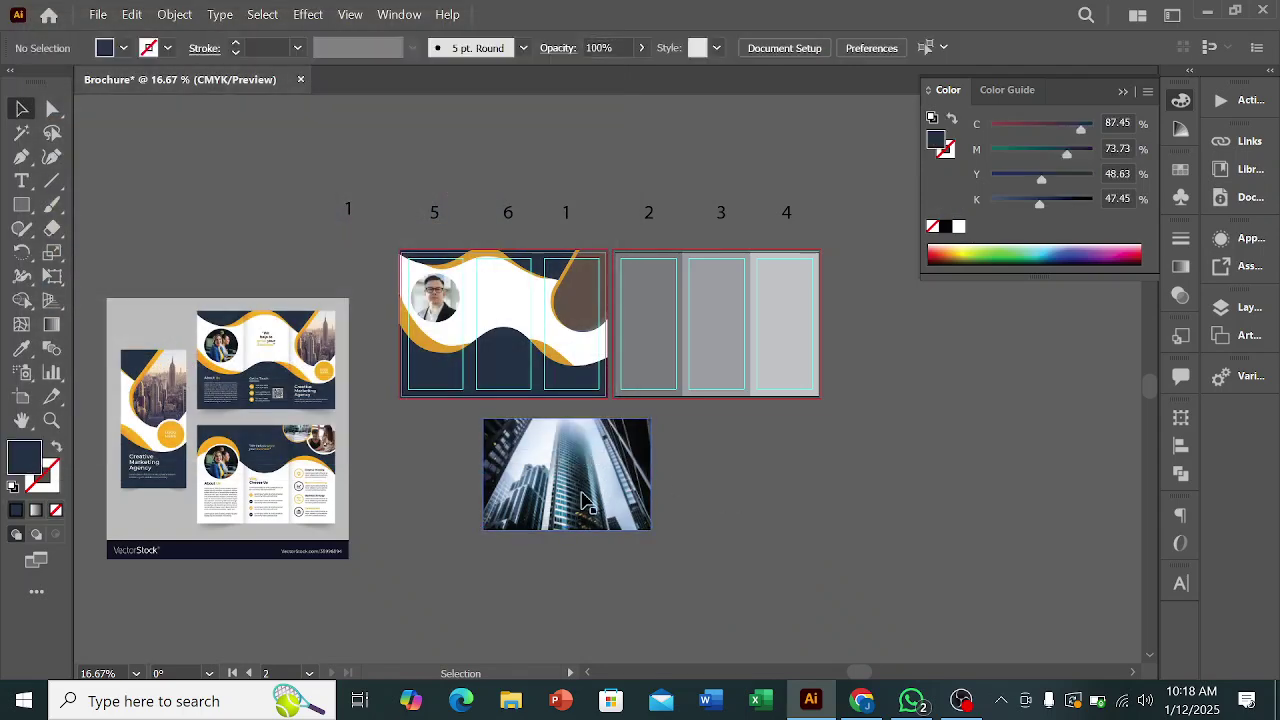
- Fit the skyscraper photo behind the teardrop on panel 1, scaling it down so the towers sit inside the shape
{"action": "left_click_drag", "start_coordinate": [583, 500], "coordinate": [596, 330]}
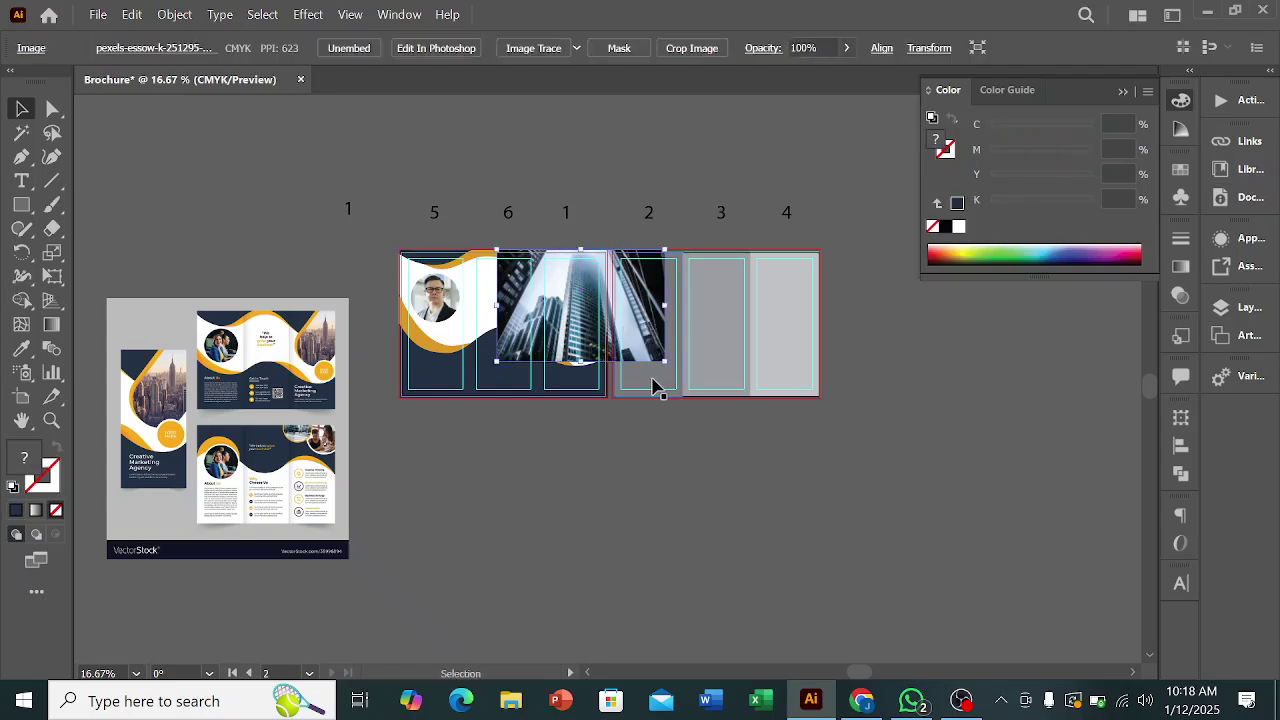
{"action": "key", "text": "ctrl"}
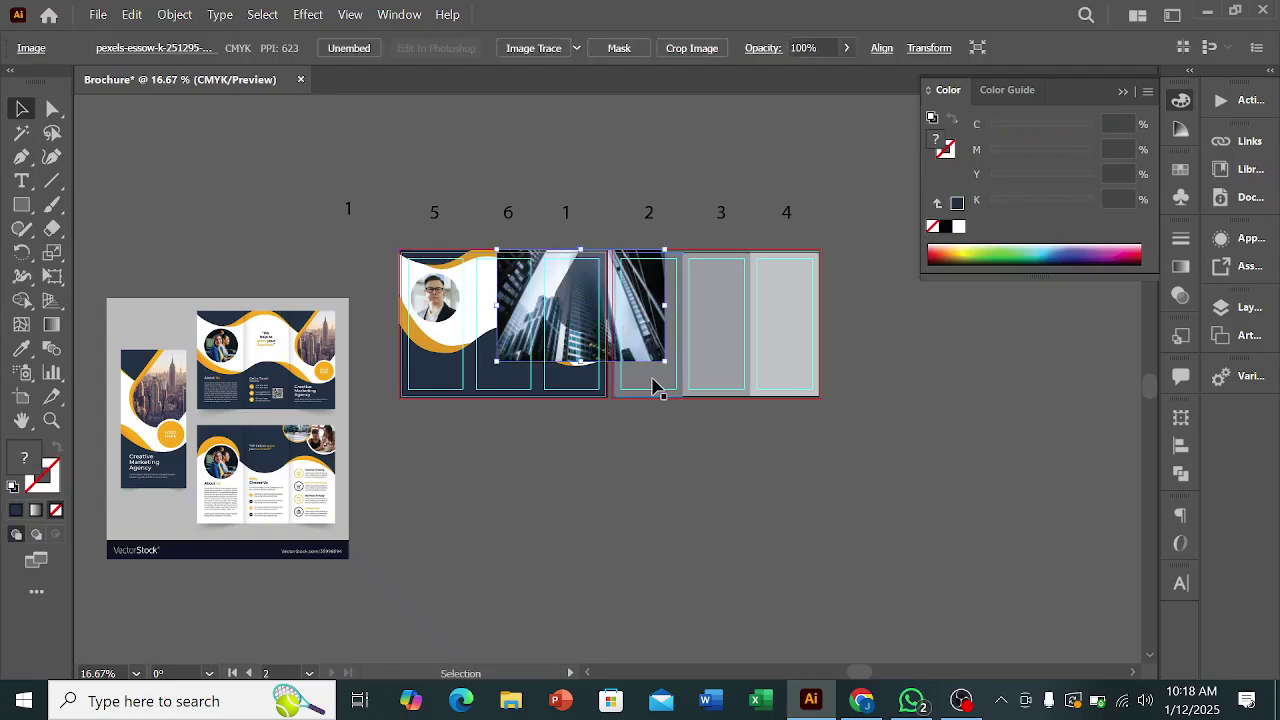
{"action": "scroll", "coordinate": [650, 310], "scroll_direction": "up", "scroll_amount": 3}
{"action": "scroll", "coordinate": [418, 297], "scroll_direction": "down", "scroll_amount": 1}
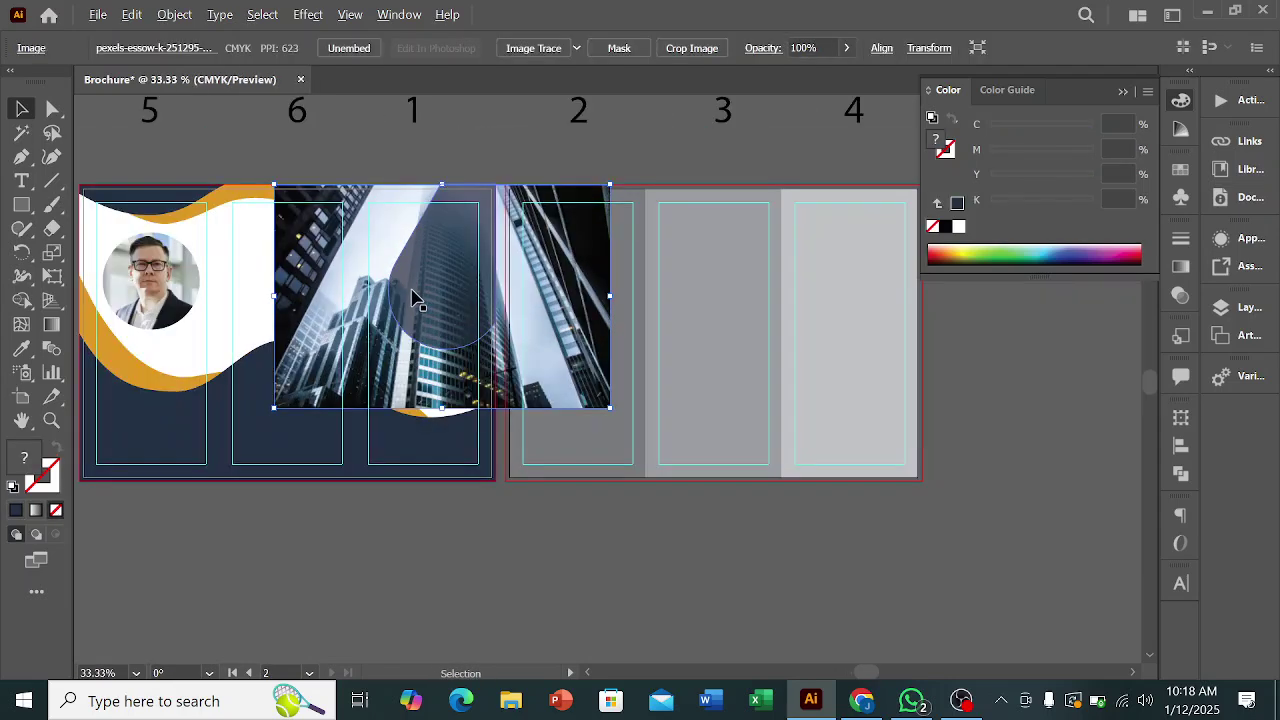
{"action": "left_click_drag", "start_coordinate": [274, 408], "coordinate": [355, 354]}
{"action": "mouse_move", "coordinate": [613, 357]}
{"action": "left_mouse_down"}
{"action": "mouse_move", "coordinate": [576, 333]}
{"action": "mouse_move", "coordinate": [623, 370]}
{"action": "left_mouse_up"}
{"action": "left_click_drag", "start_coordinate": [579, 317], "coordinate": [567, 315]}
- Try a clipping mask of the teardrop and the skyscraper photo on panel 1, and undo it
{"action": "left_click", "coordinate": [472, 292], "text": "shift"}
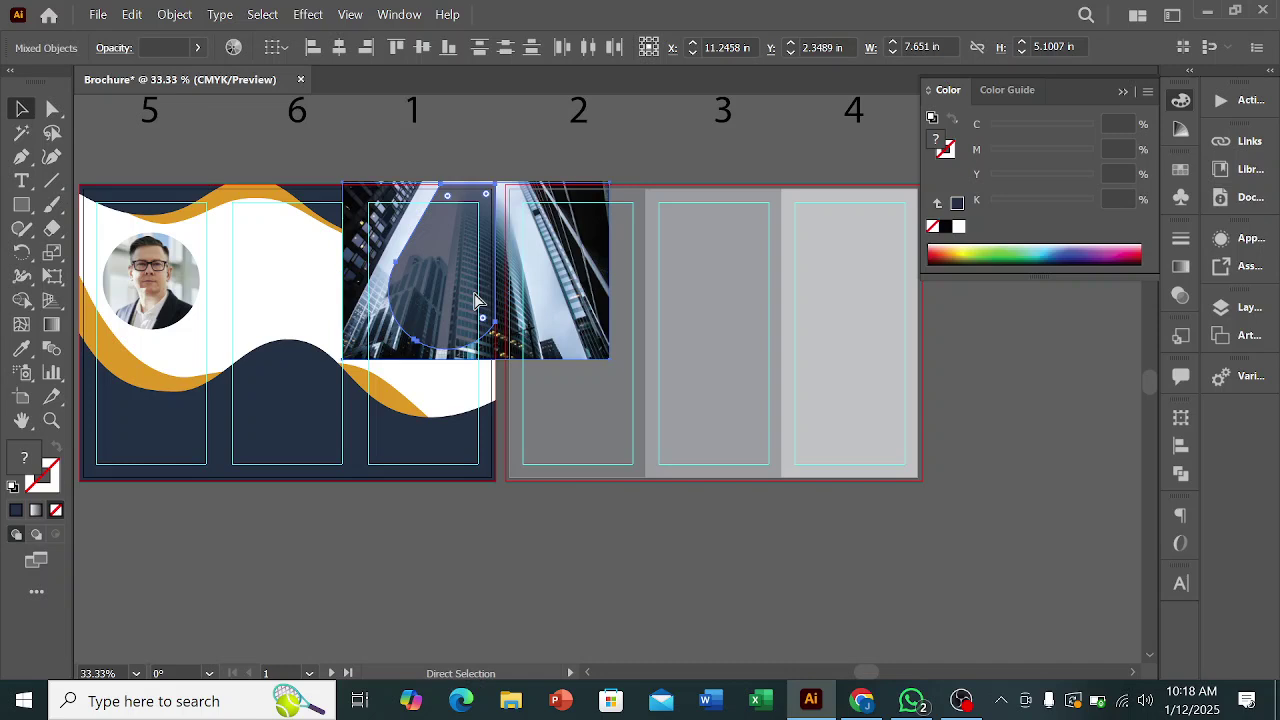
{"action": "key", "text": "ctrl+7"}
{"action": "left_click", "coordinate": [985, 378]}
{"action": "scroll", "coordinate": [986, 378], "scroll_direction": "down", "scroll_amount": 2}
{"action": "key", "text": "ctrl+z"}
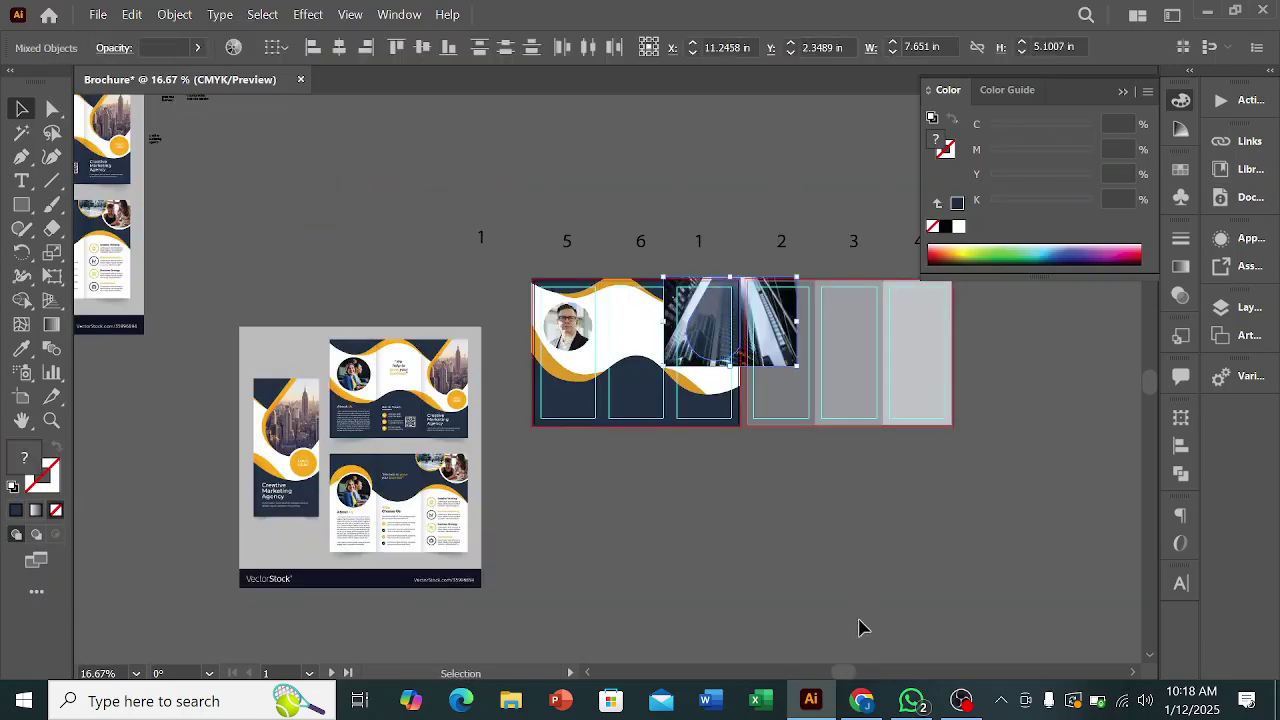
{"action": "left_click", "coordinate": [961, 700]}
{"action": "left_click", "coordinate": [1070, 480]}
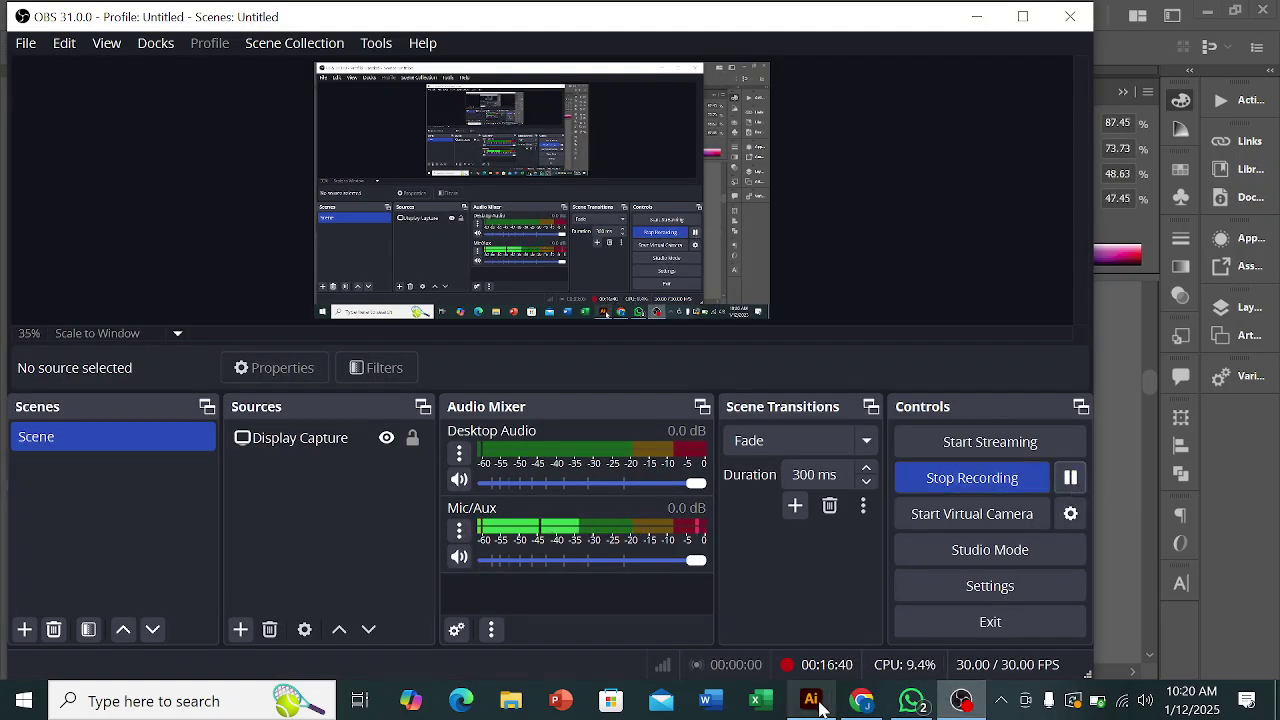
{"action": "left_click", "coordinate": [811, 700]}
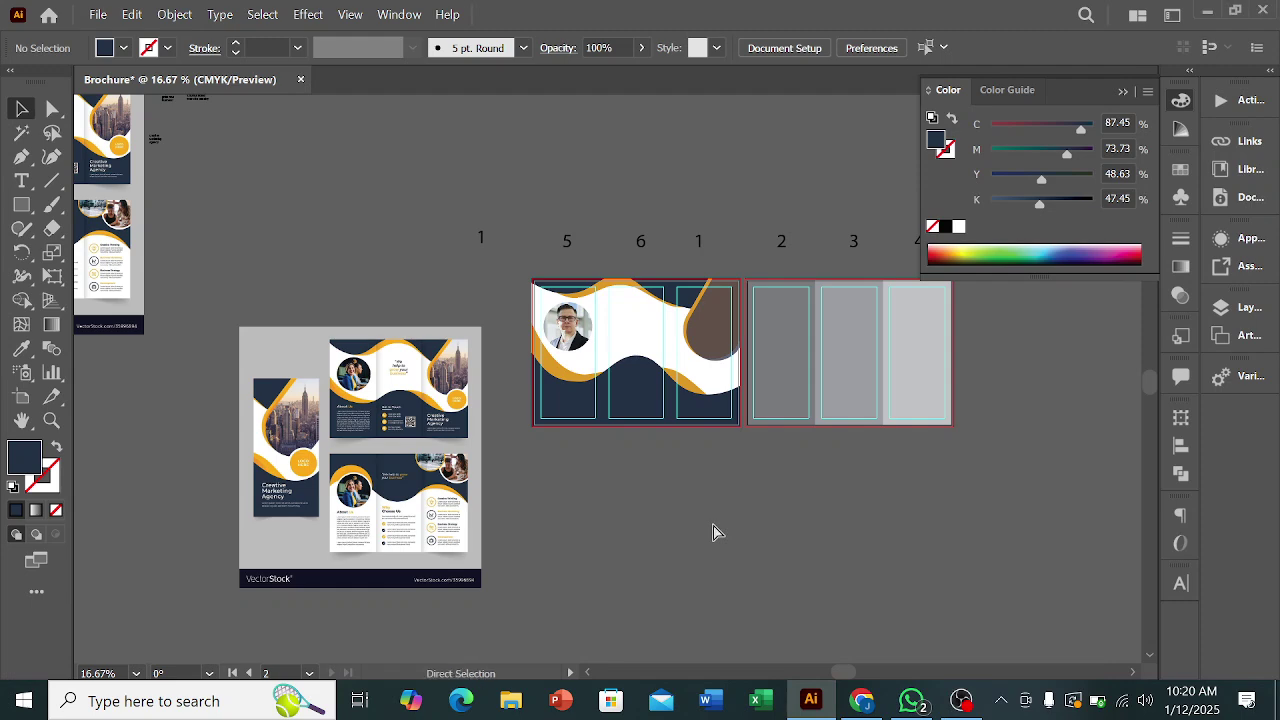
- Place the skyline photo pexels-apasaric-618079 on the canvas below the artboards
{"action": "key", "text": "ctrl+shift+p"}
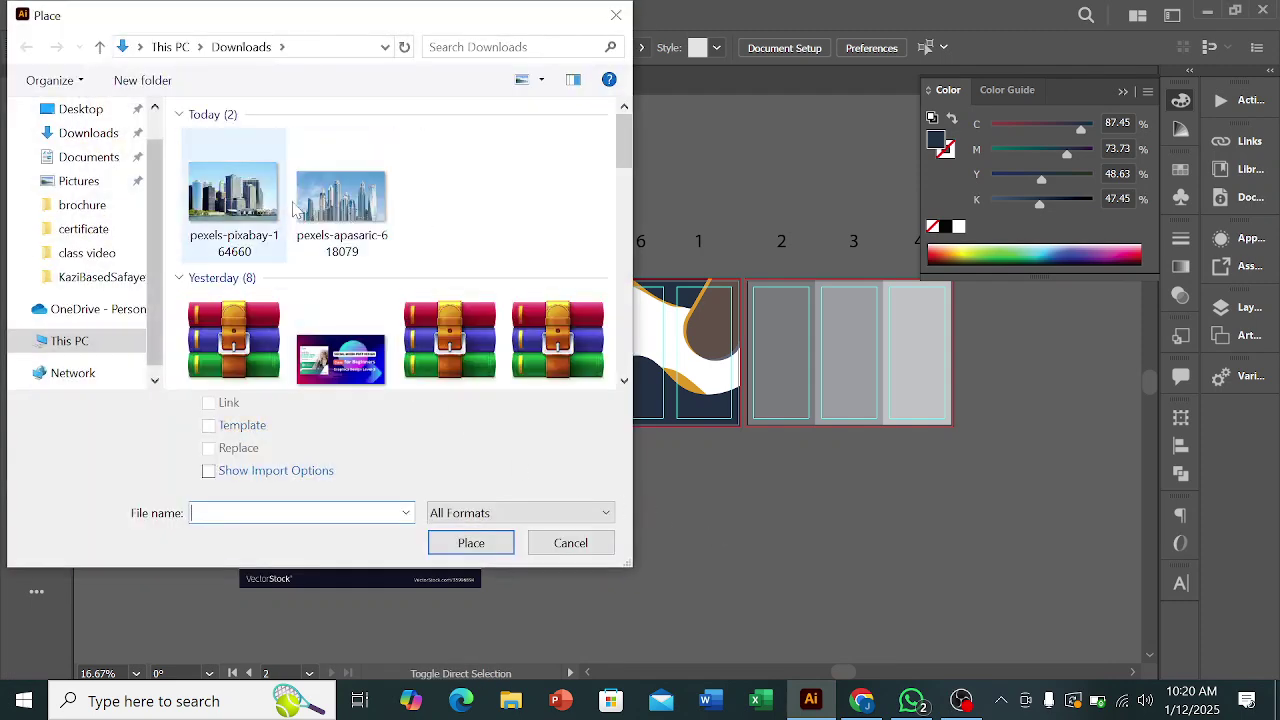
{"action": "left_click", "coordinate": [362, 208]}
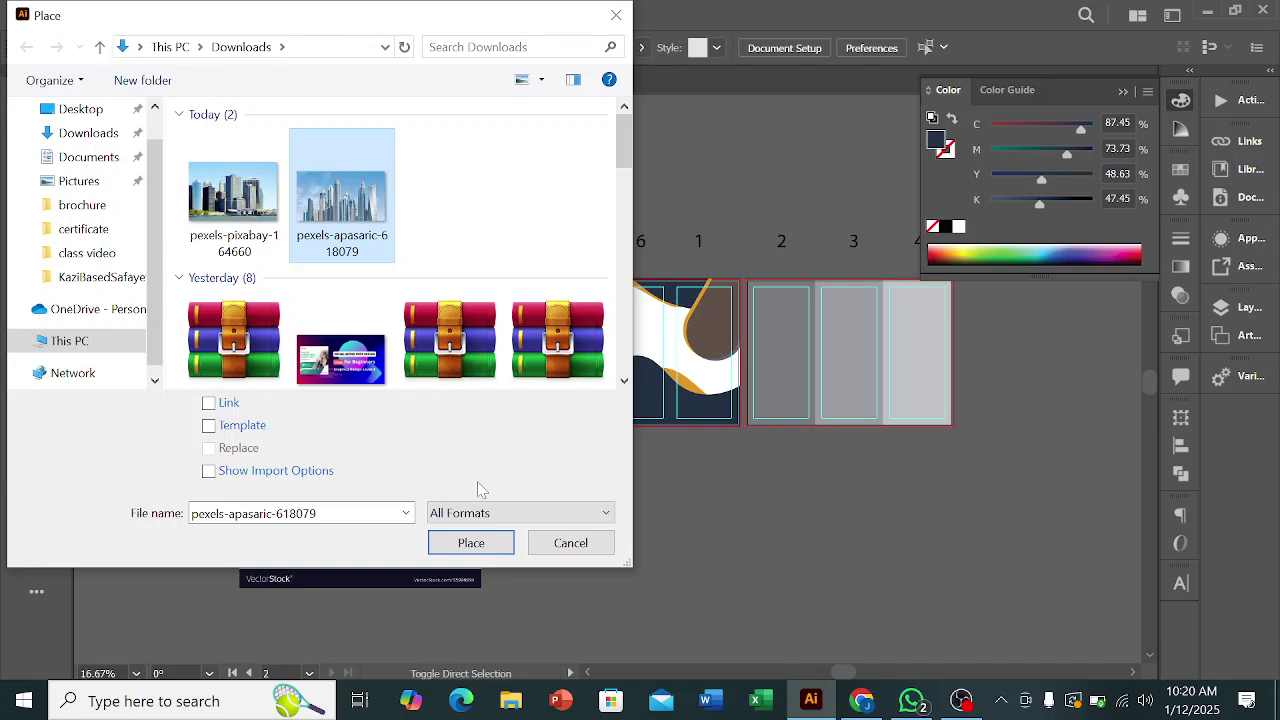
{"action": "left_click", "coordinate": [471, 542]}
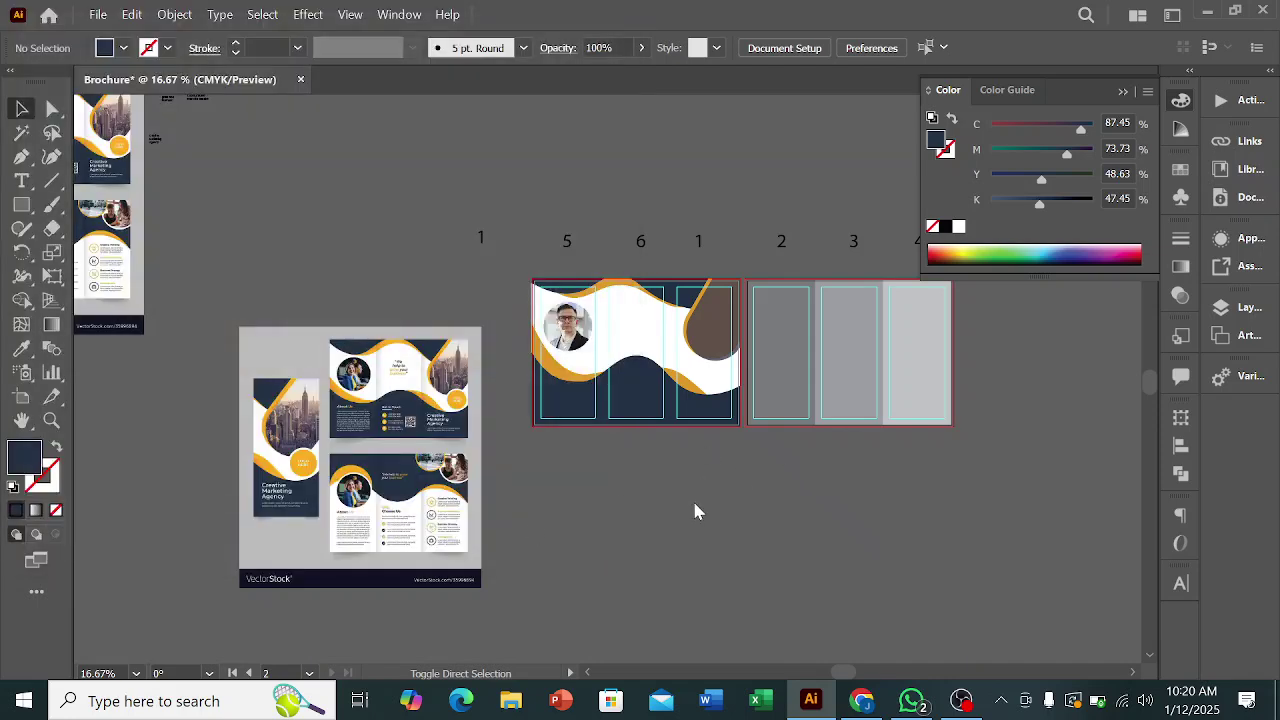
{"action": "mouse_move", "coordinate": [679, 456]}
{"action": "left_mouse_down"}
{"action": "mouse_move", "coordinate": [903, 591]}
{"action": "mouse_move", "coordinate": [887, 604]}
{"action": "mouse_move", "coordinate": [912, 605]}
{"action": "left_mouse_up"}
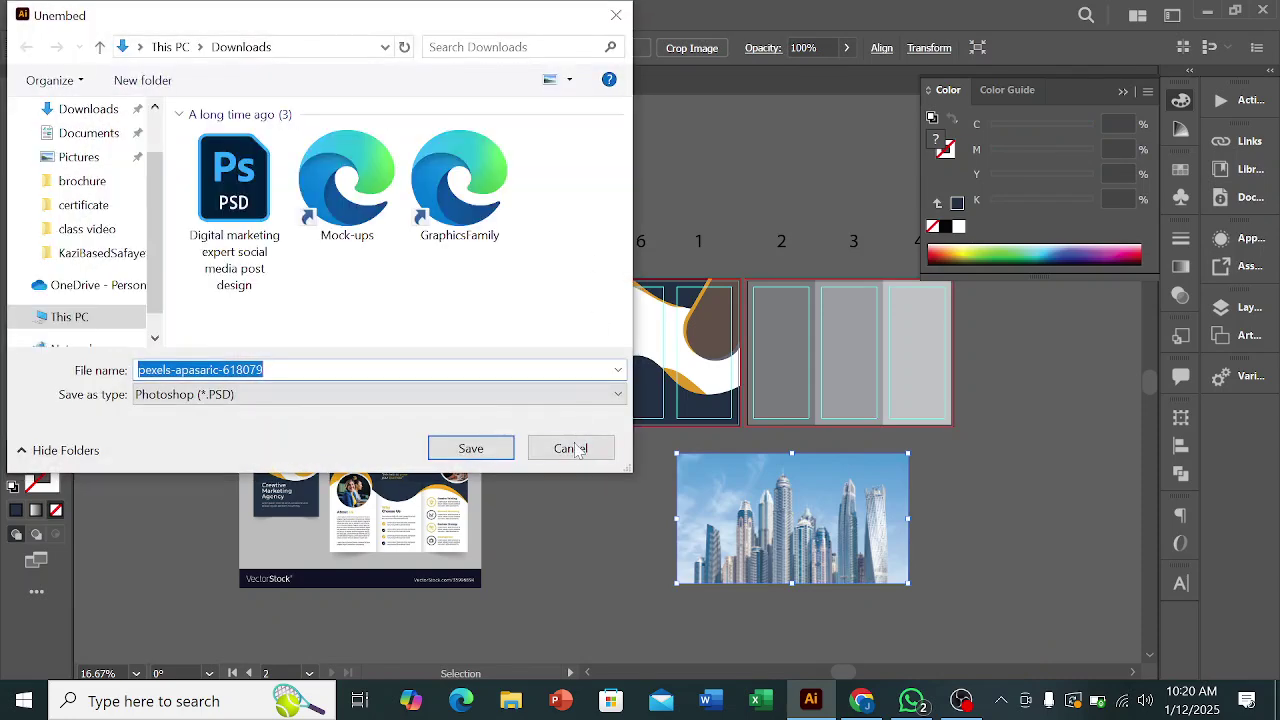
{"action": "left_click", "coordinate": [578, 448]}
{"action": "left_click", "coordinate": [1108, 557]}
- Scale the blue-sky skyline photo to about 8.61 by 4.84 in and position it behind the teardrop on panel 1
{"action": "left_click_drag", "start_coordinate": [868, 536], "coordinate": [800, 370]}
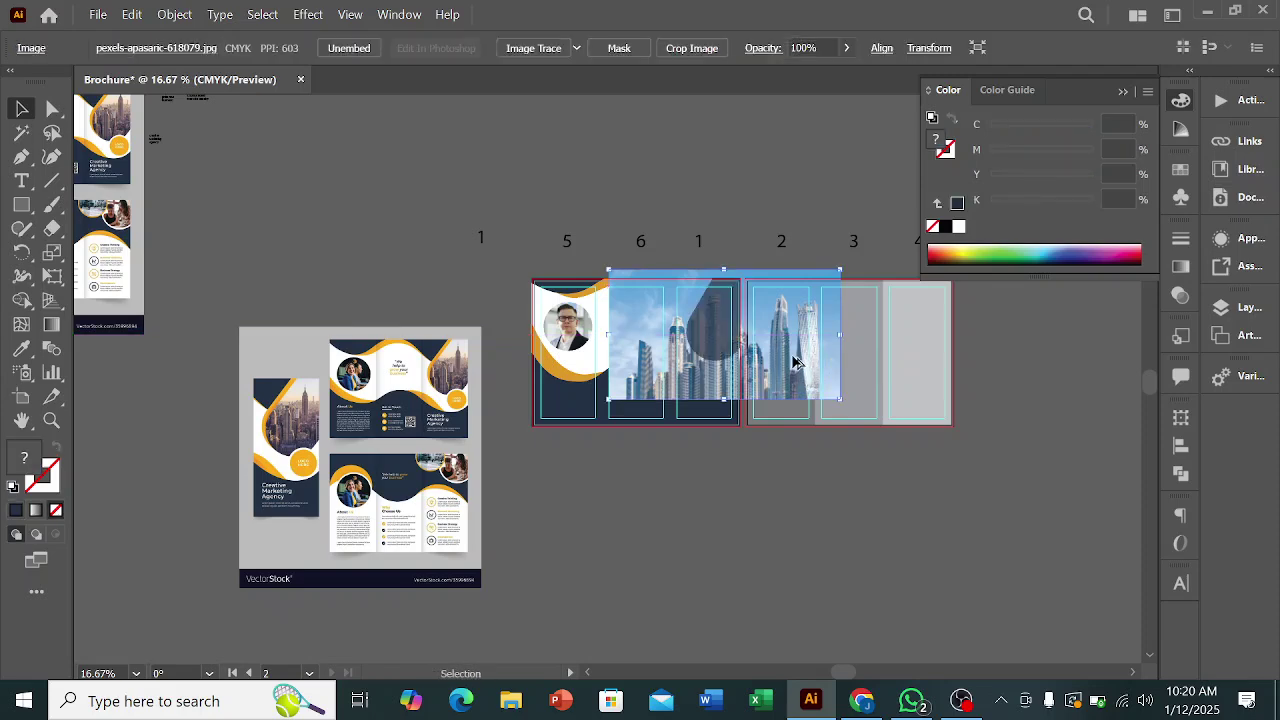
{"action": "scroll", "coordinate": [795, 360], "scroll_direction": "up", "scroll_amount": 4}
{"action": "scroll", "coordinate": [829, 420], "scroll_direction": "down", "scroll_amount": 2}
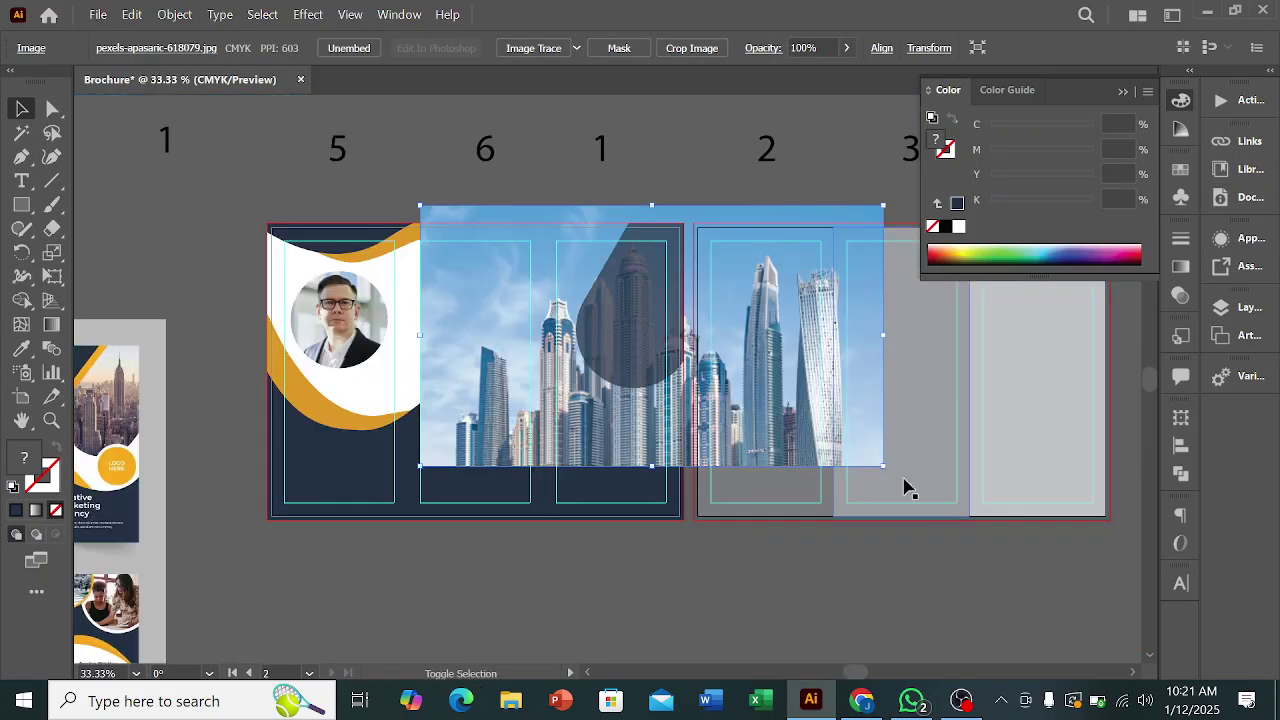
{"action": "left_click_drag", "start_coordinate": [885, 467], "coordinate": [878, 447]}
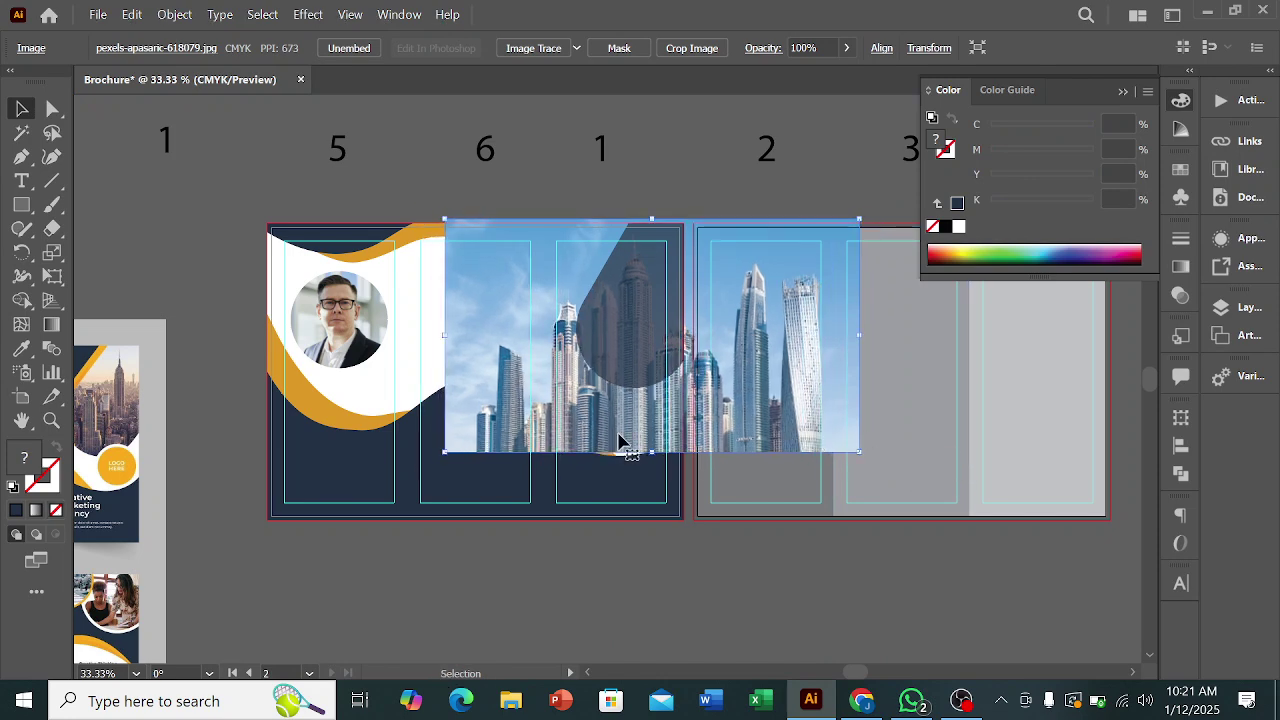
{"action": "left_click_drag", "start_coordinate": [652, 449], "coordinate": [652, 397]}
{"action": "left_click_drag", "start_coordinate": [494, 312], "coordinate": [510, 312]}
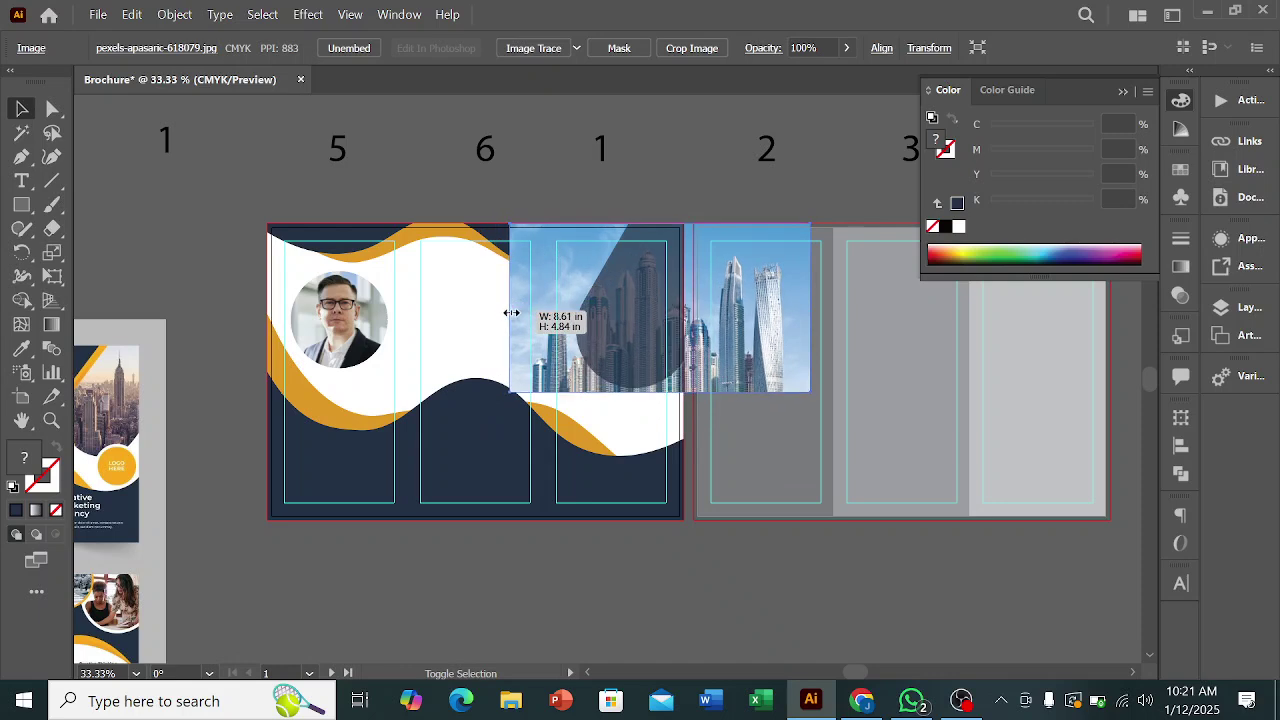
{"action": "left_click_drag", "start_coordinate": [762, 346], "coordinate": [752, 345]}
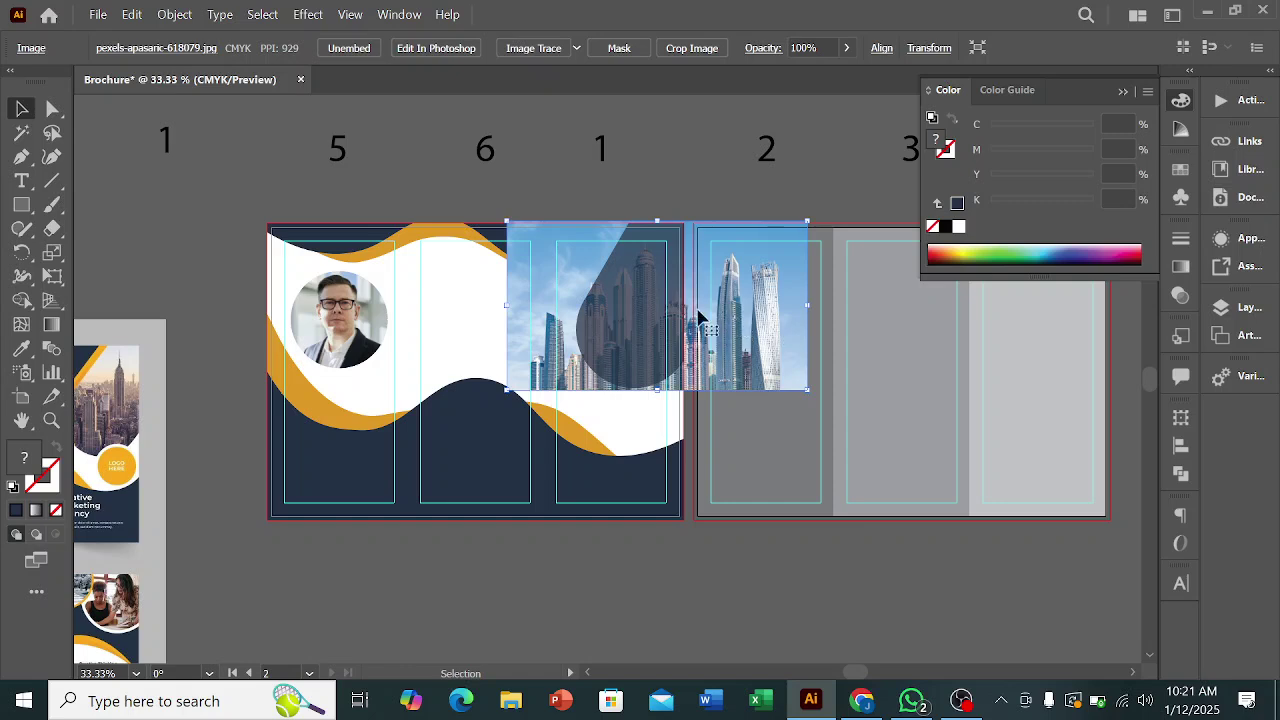
- Make a clipping mask from the teardrop and the blue-sky skyline photo, and inspect the clipped image
{"action": "left_click", "coordinate": [612, 310], "text": "shift"}
{"action": "key", "text": "ctrl"}
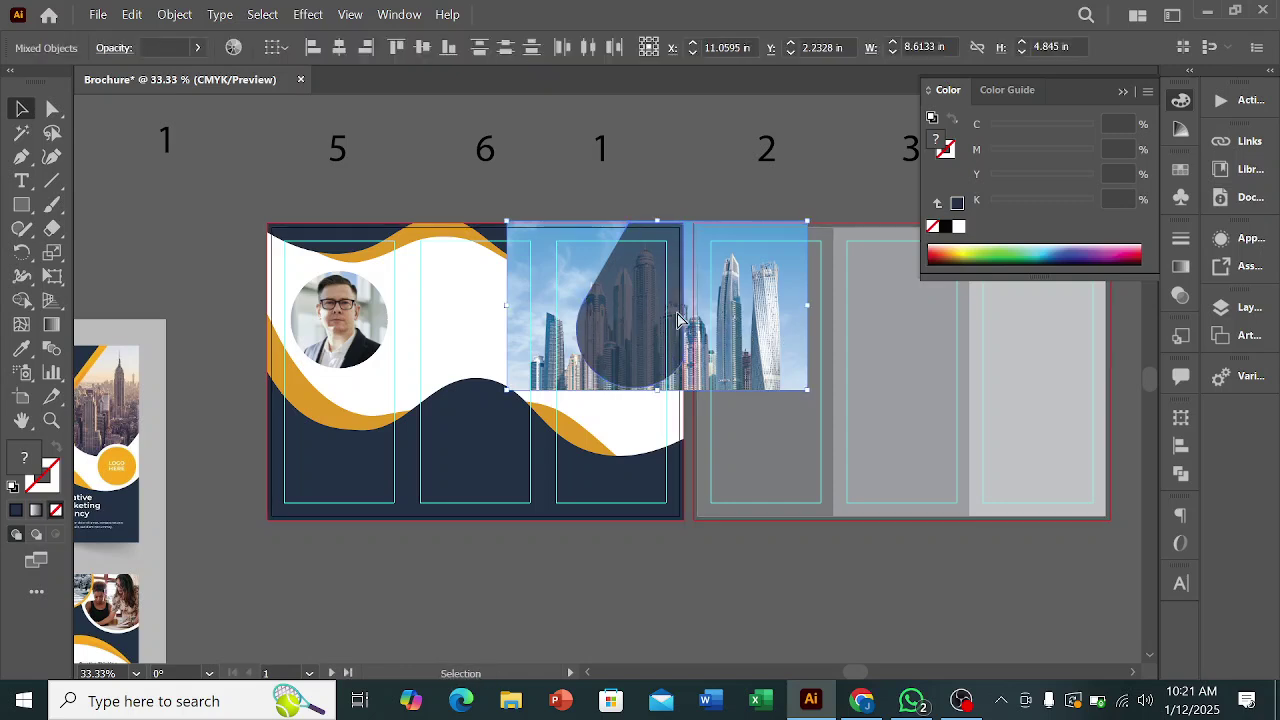
{"action": "key", "text": "ctrl+7"}
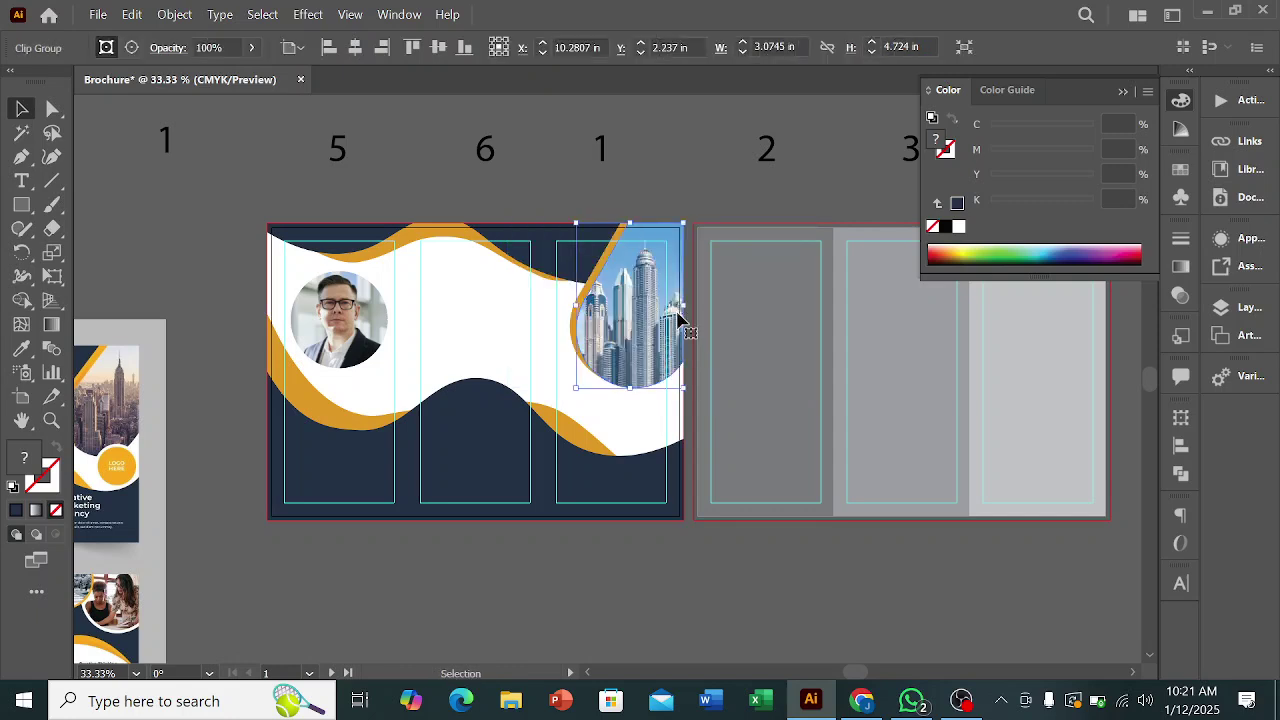
{"action": "left_click", "coordinate": [668, 180]}
{"action": "scroll", "coordinate": [669, 178], "scroll_direction": "down", "scroll_amount": 1}
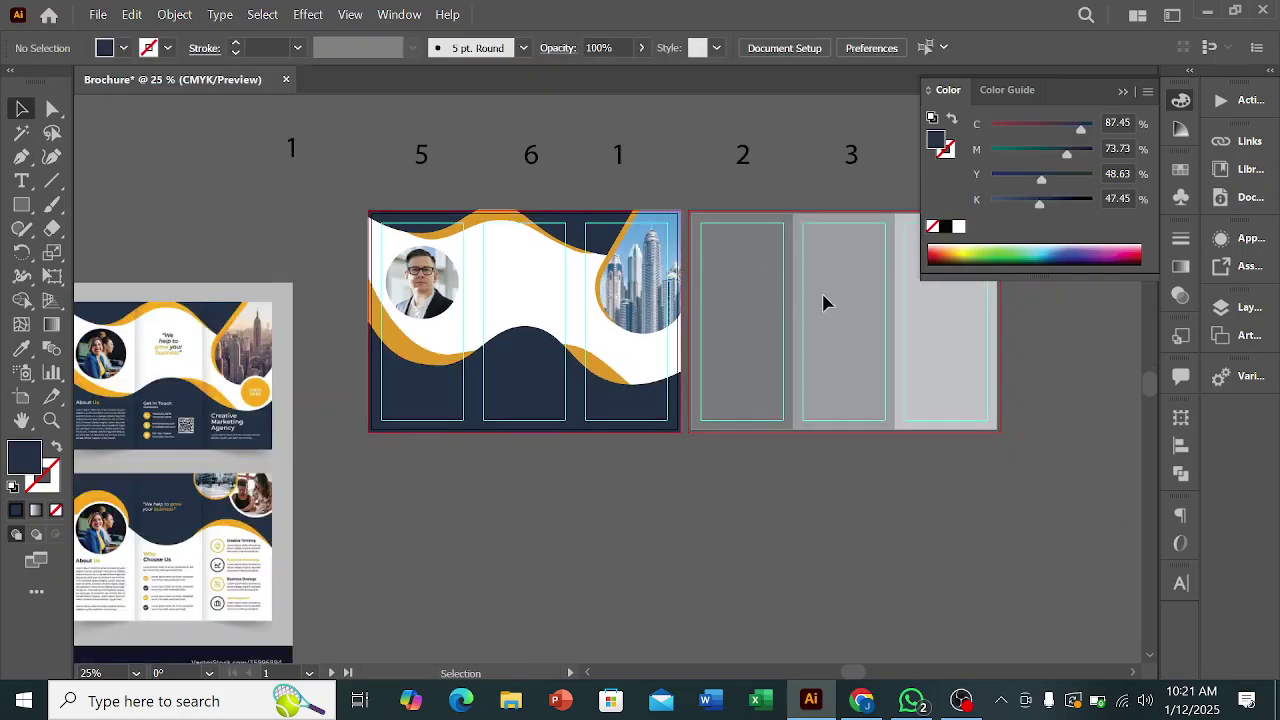
- Undo the skyline clipping mask and delete the blue-sky skyline photo, keeping the teardrop shape
{"action": "key", "text": "ctrl+z"}
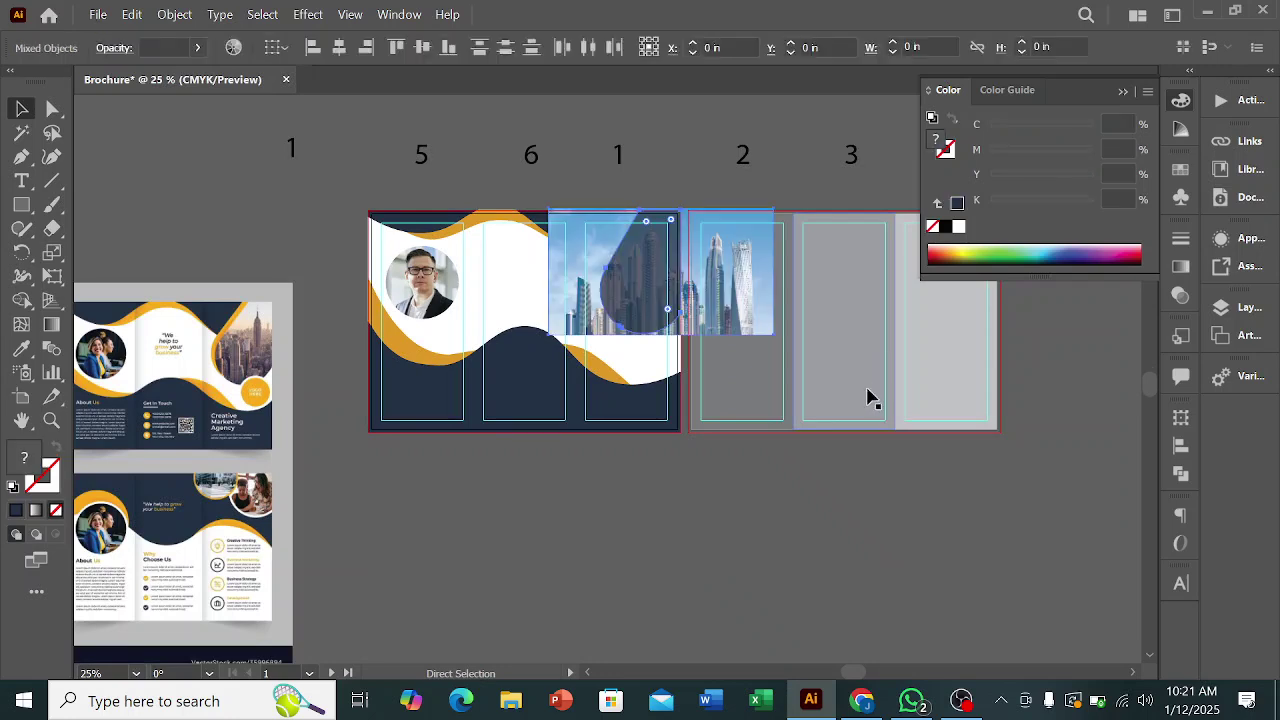
{"action": "left_click", "coordinate": [759, 547]}
{"action": "left_click", "coordinate": [750, 322]}
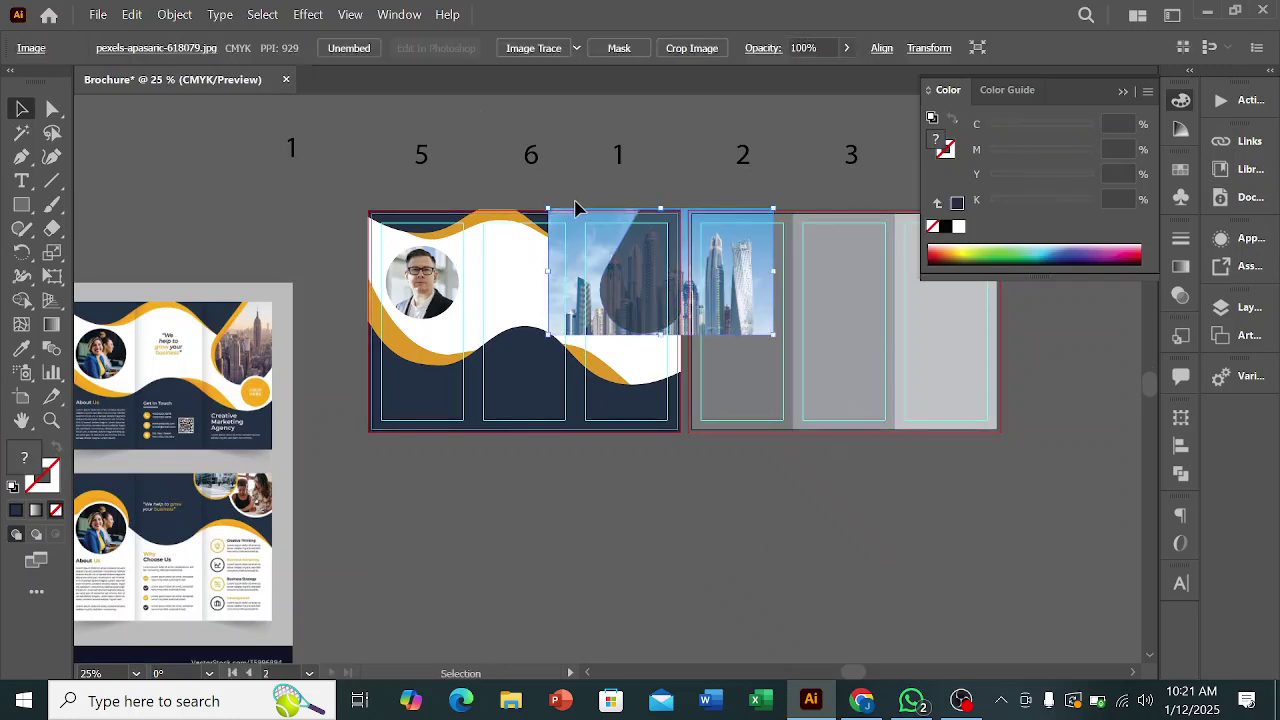
{"action": "key", "text": "Delete"}
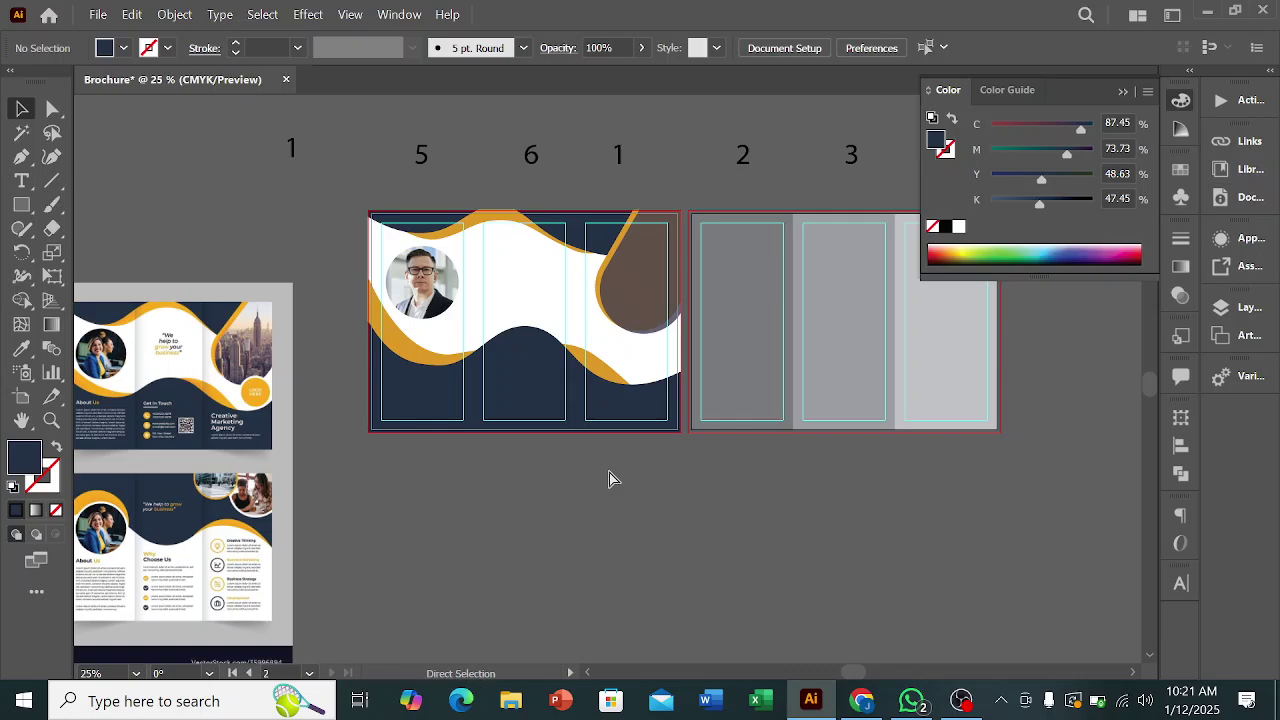
- Place the waterfront skyline photo pexels-pixabay-164660 at its original size below the first artboard
{"action": "key", "text": "ctrl+shift+p"}
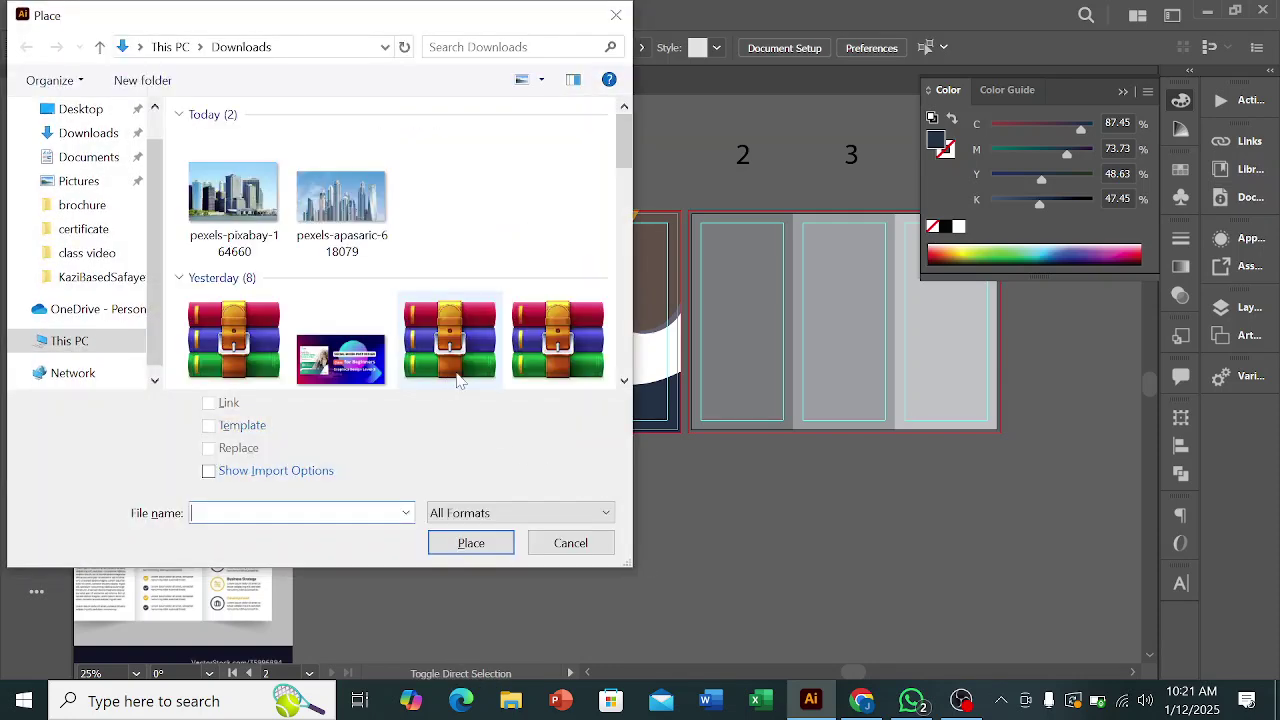
{"action": "left_click", "coordinate": [248, 196]}
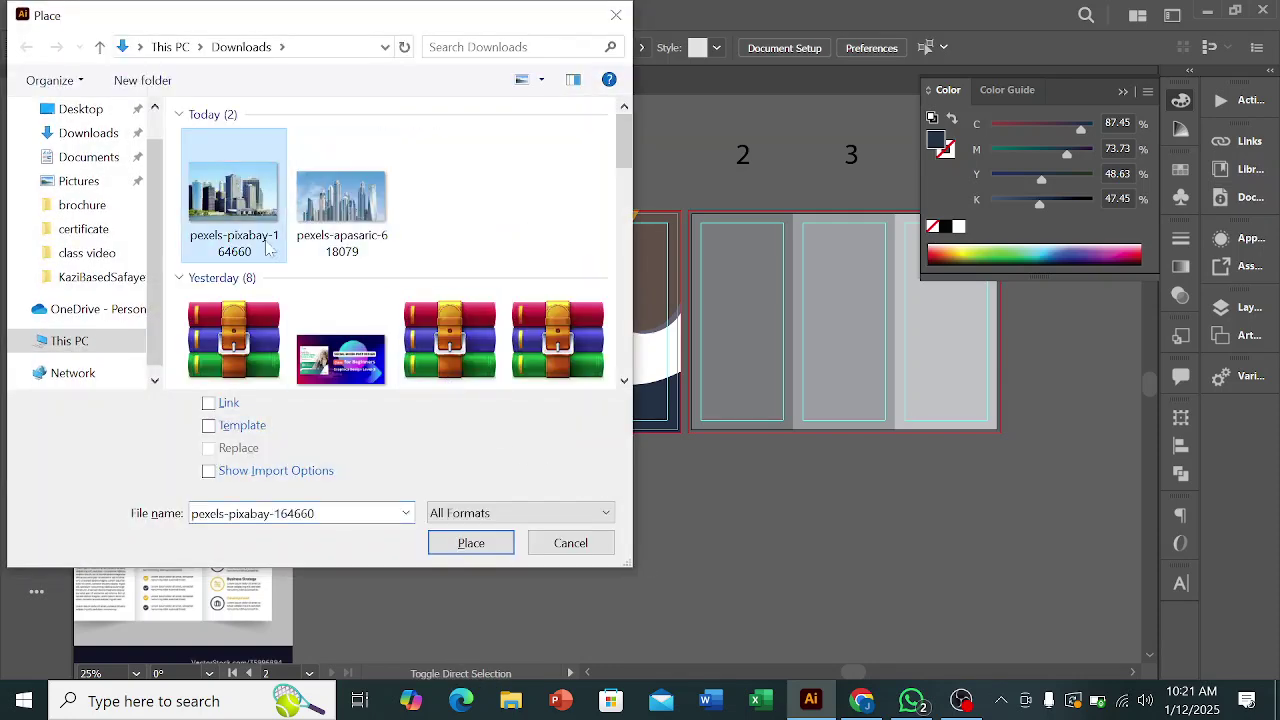
{"action": "left_click", "coordinate": [477, 545]}
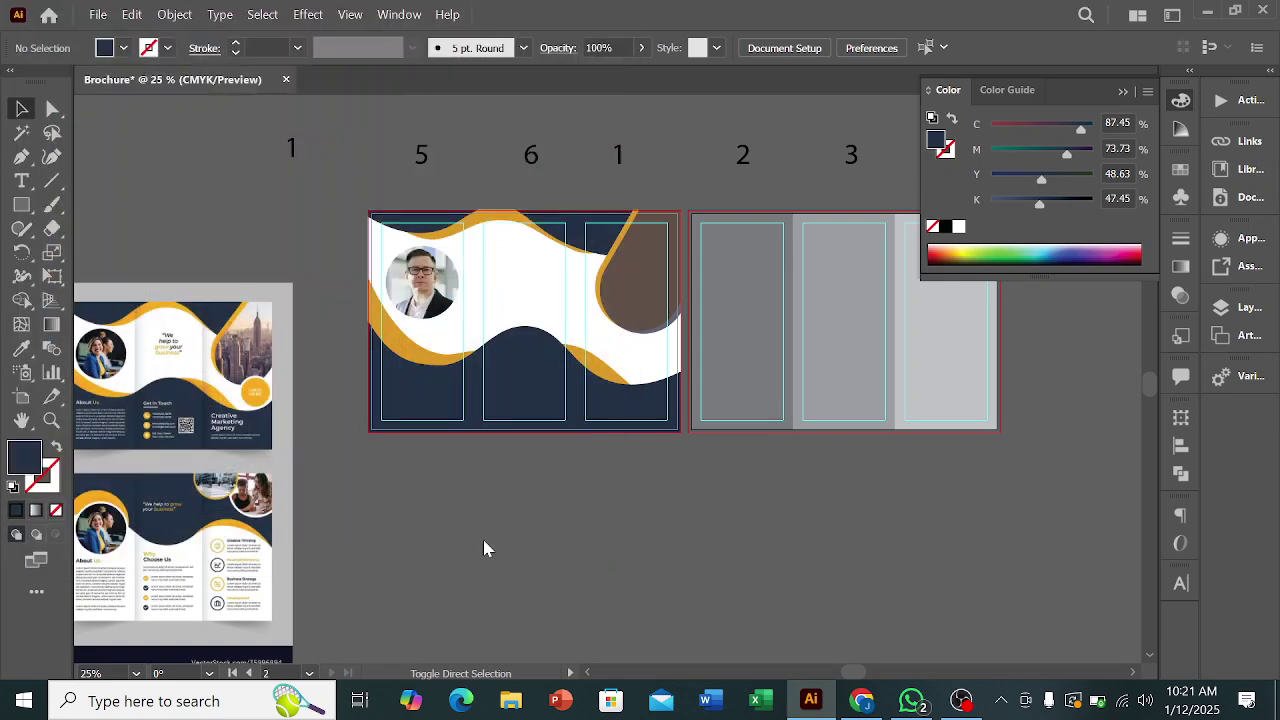
{"action": "left_click", "coordinate": [450, 486]}
- Scale the waterfront skyline photo down to about 7.84 by 5.25 in and move it over panel 1
{"action": "scroll", "coordinate": [449, 474], "scroll_direction": "down", "scroll_amount": 4}
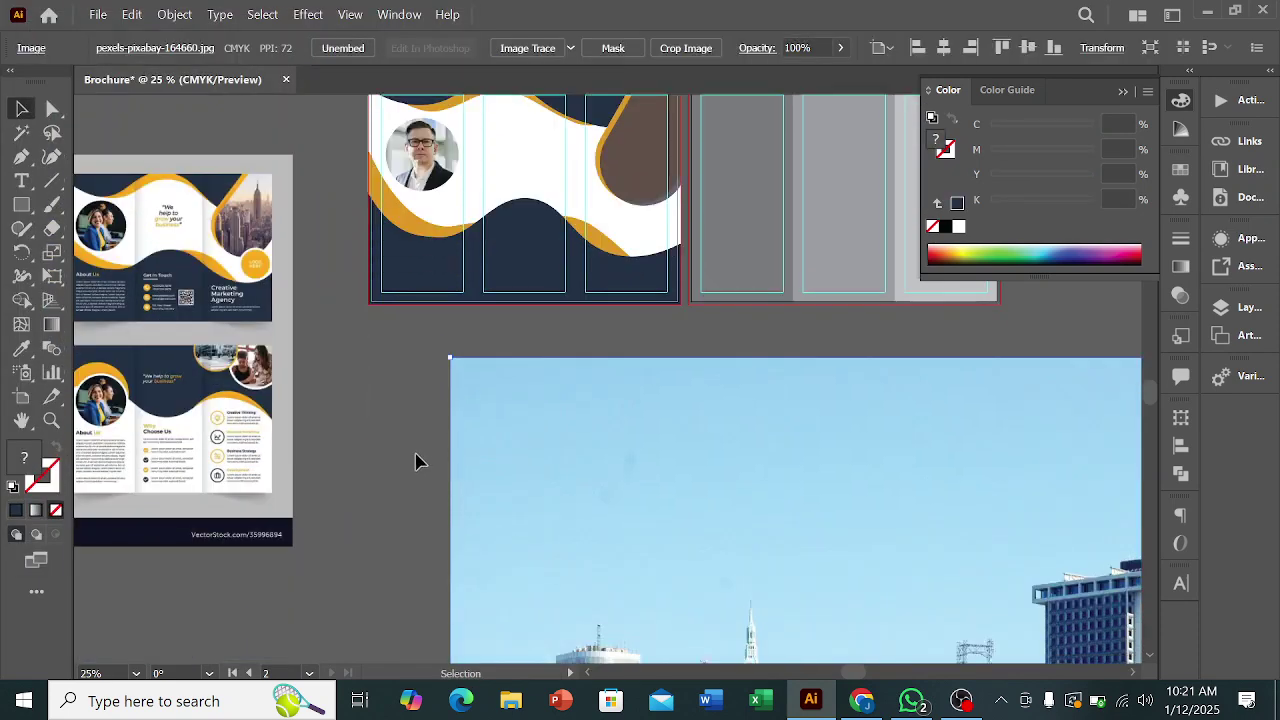
{"action": "scroll", "coordinate": [374, 457], "scroll_direction": "down", "scroll_amount": 2}
{"action": "left_click_drag", "start_coordinate": [745, 528], "coordinate": [619, 321]}
{"action": "scroll", "coordinate": [625, 330], "scroll_direction": "down", "scroll_amount": 2}
{"action": "left_click_drag", "start_coordinate": [811, 481], "coordinate": [680, 348]}
{"action": "scroll", "coordinate": [677, 351], "scroll_direction": "up", "scroll_amount": 2}
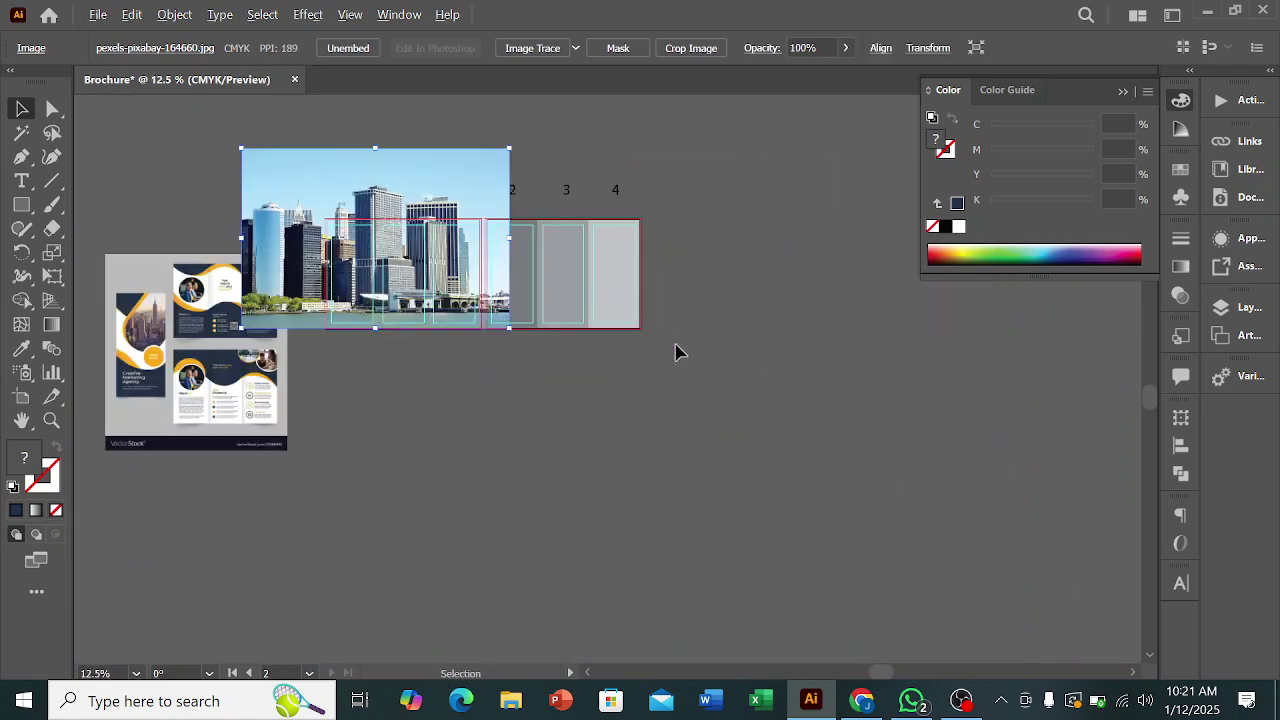
{"action": "scroll", "coordinate": [689, 366], "scroll_direction": "down", "scroll_amount": 1}
{"action": "left_click_drag", "start_coordinate": [443, 186], "coordinate": [545, 223]}
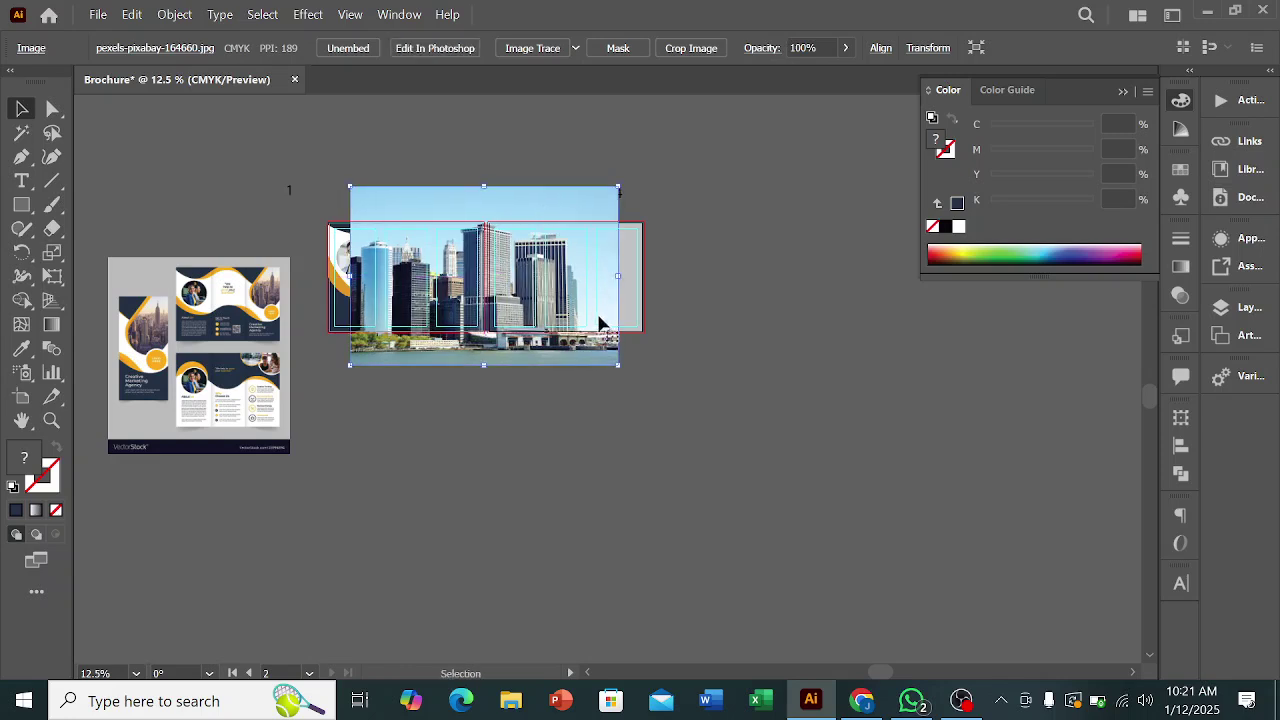
{"action": "left_click_drag", "start_coordinate": [620, 367], "coordinate": [533, 262]}
{"action": "scroll", "coordinate": [550, 290], "scroll_direction": "up", "scroll_amount": 2}
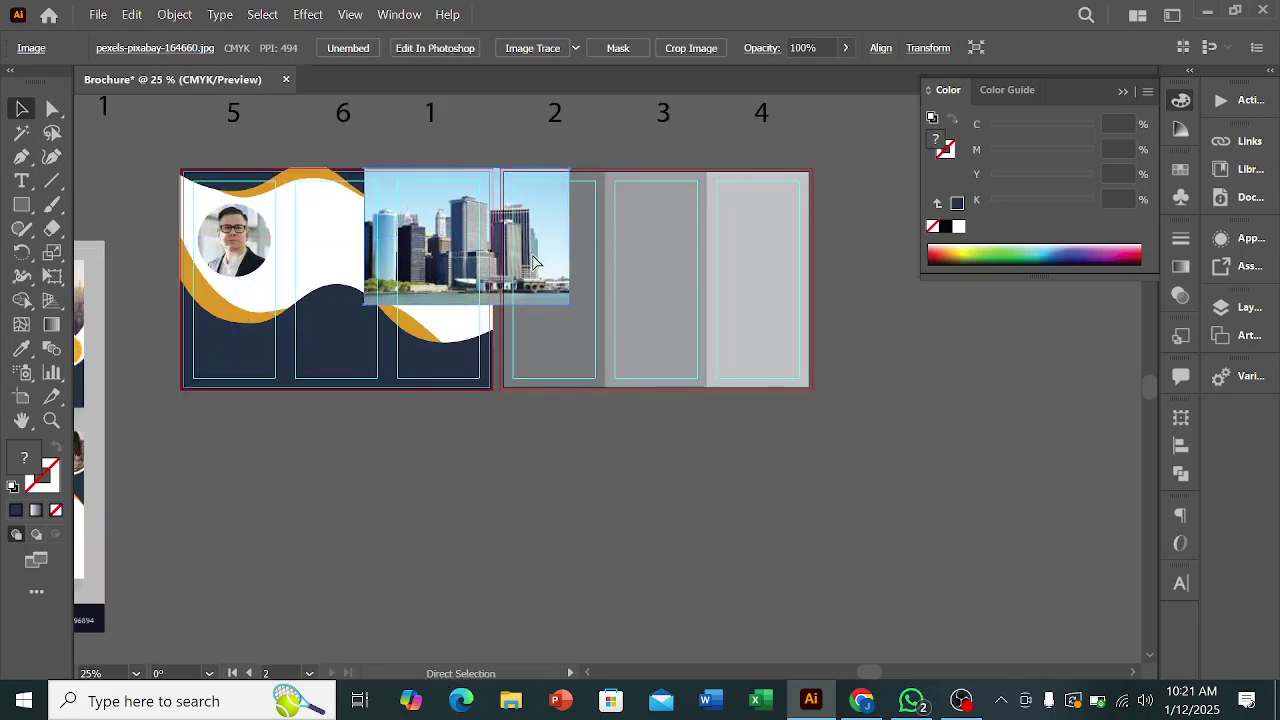
- Arrange the waterfront photo behind the teardrop, fine-tune its position and clip it into the teardrop with a clipping mask
{"action": "key", "text": "ctrl+["}
{"action": "scroll", "coordinate": [516, 238], "scroll_direction": "up", "scroll_amount": 2}
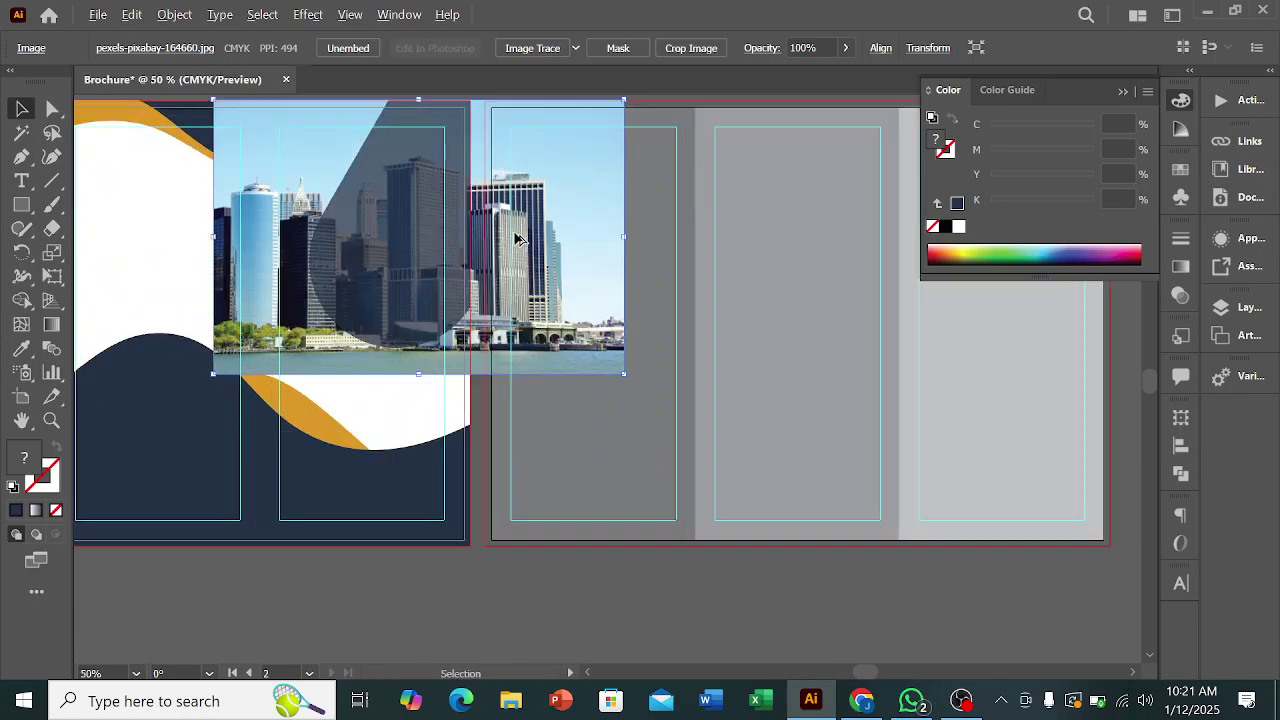
{"action": "mouse_move", "coordinate": [583, 257]}
{"action": "left_mouse_down"}
{"action": "mouse_move", "coordinate": [571, 232]}
{"action": "mouse_move", "coordinate": [586, 243]}
{"action": "left_mouse_up"}
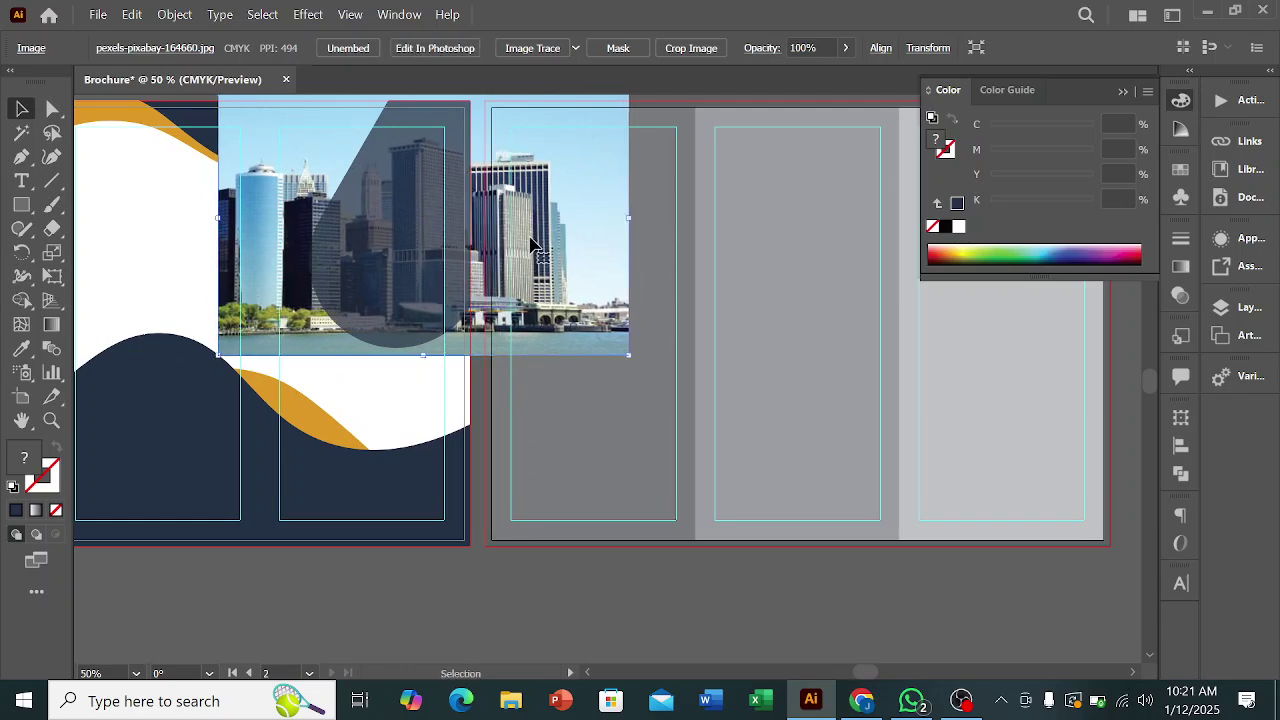
{"action": "left_click", "coordinate": [431, 237], "text": "shift"}
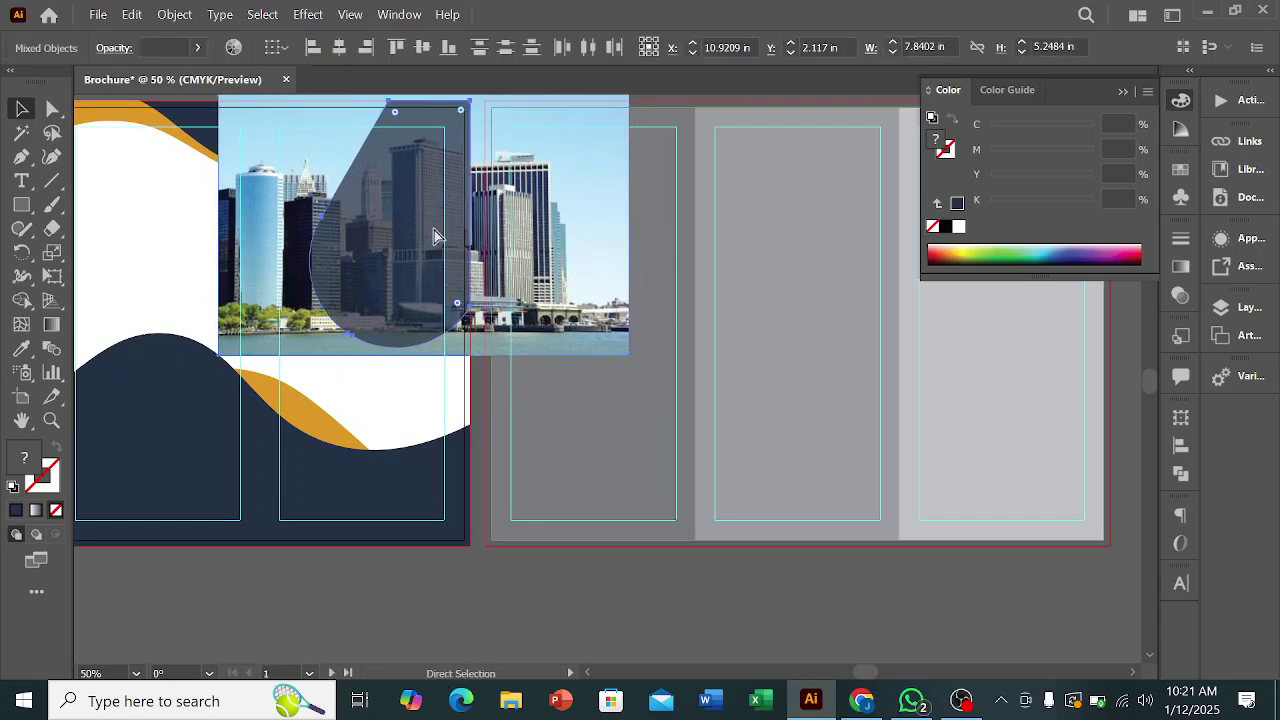
{"action": "key", "text": "ctrl+7"}
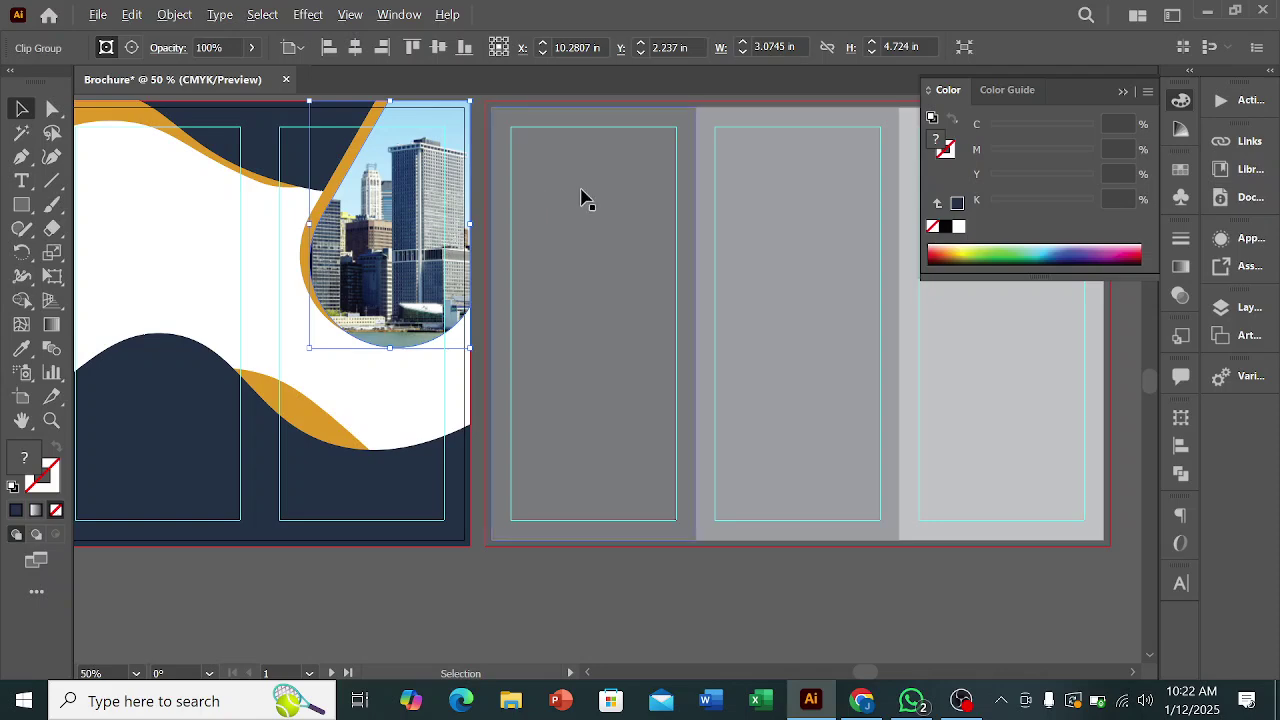
{"action": "key", "text": "ctrl+alt+0"}
{"action": "left_click", "coordinate": [733, 353]}
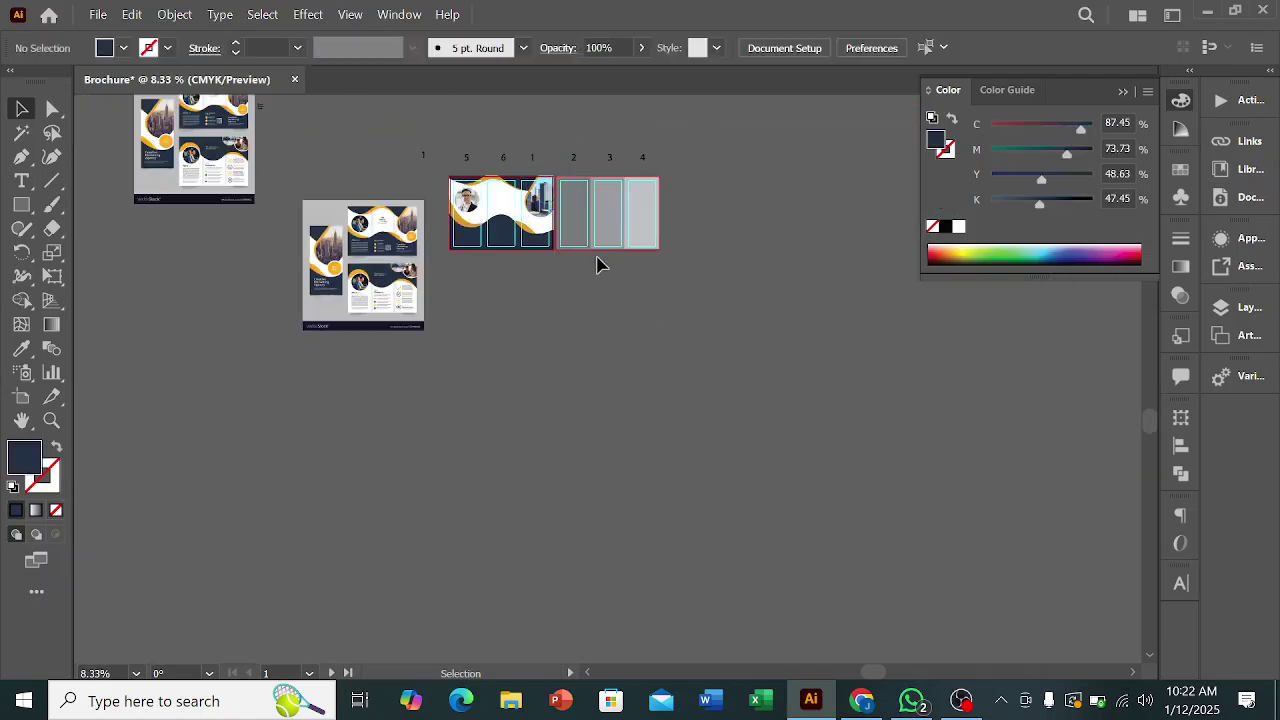
- Draw a navy circle on panel 1, overlapping the lower edge of the teardrop photo
{"action": "scroll", "coordinate": [600, 305], "scroll_direction": "up", "scroll_amount": 1}
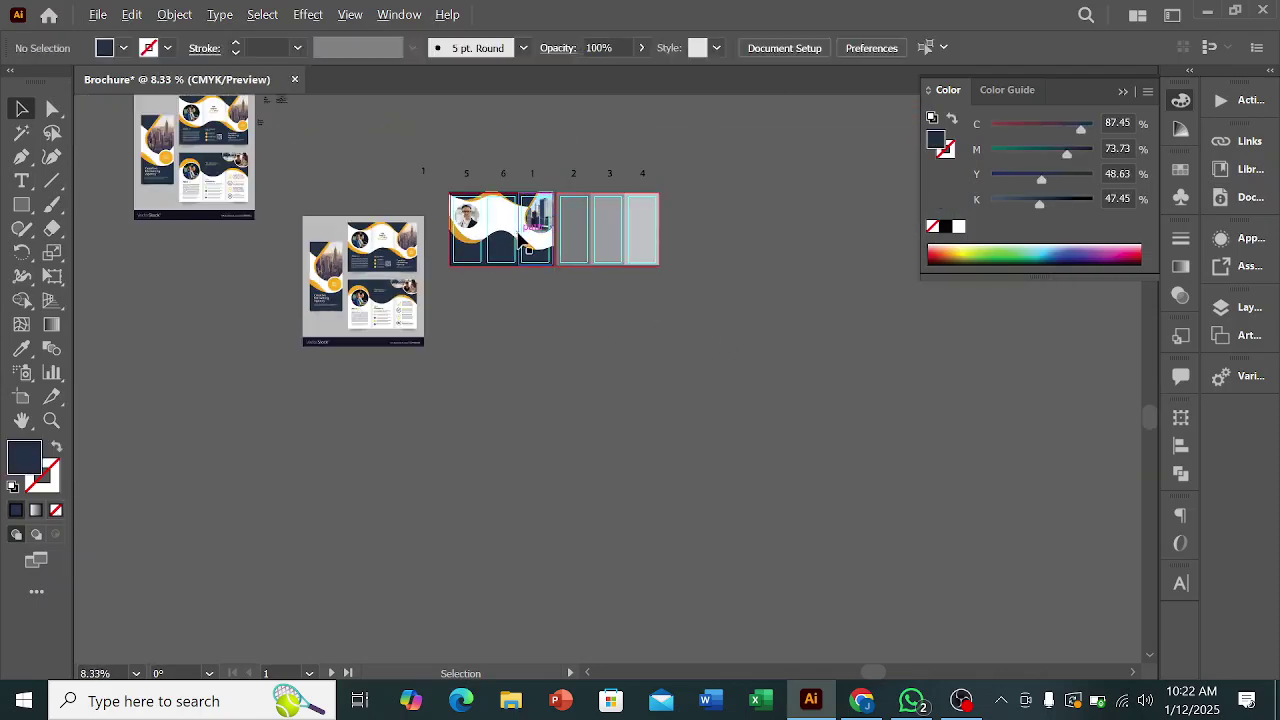
{"action": "scroll", "coordinate": [566, 300], "scroll_direction": "up", "scroll_amount": 4}
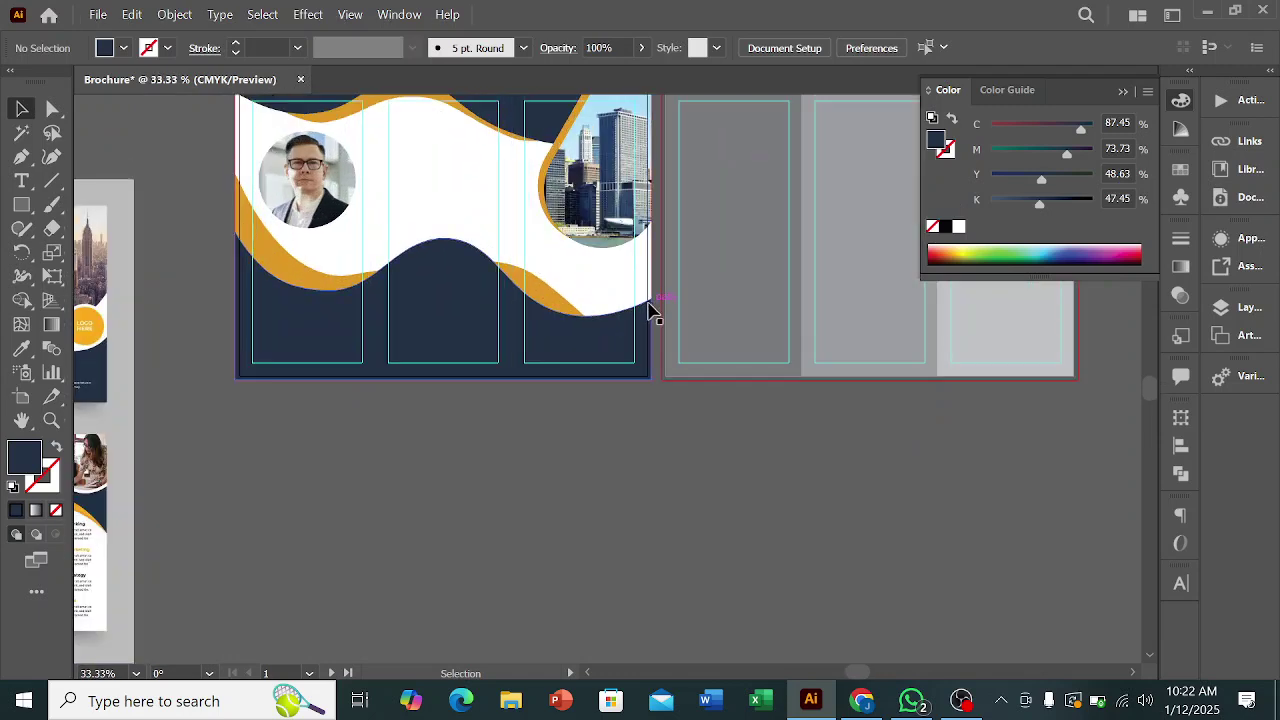
{"action": "scroll", "coordinate": [651, 309], "scroll_direction": "down", "scroll_amount": 1}
{"action": "left_click_drag", "start_coordinate": [15, 212], "coordinate": [95, 251]}
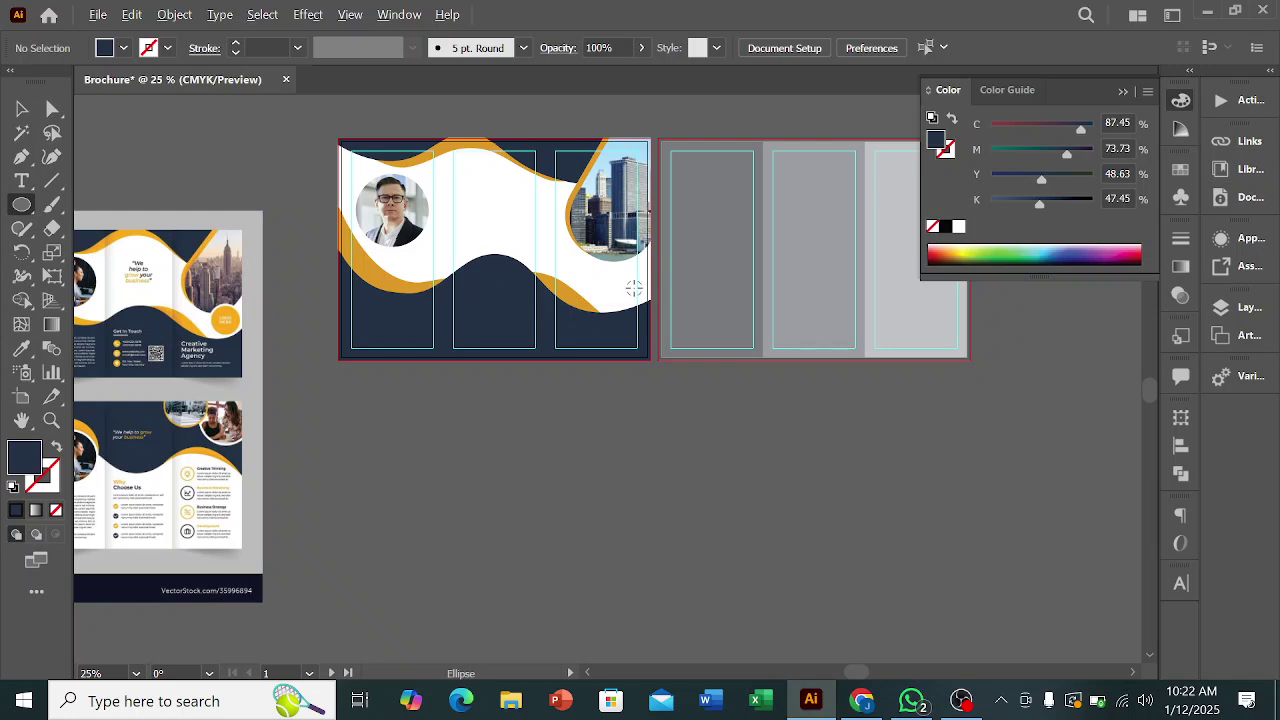
{"action": "scroll", "coordinate": [634, 288], "scroll_direction": "up", "scroll_amount": 2}
{"action": "left_click_drag", "start_coordinate": [619, 250], "coordinate": [643, 288]}
{"action": "scroll", "coordinate": [643, 288], "scroll_direction": "down", "scroll_amount": 2}
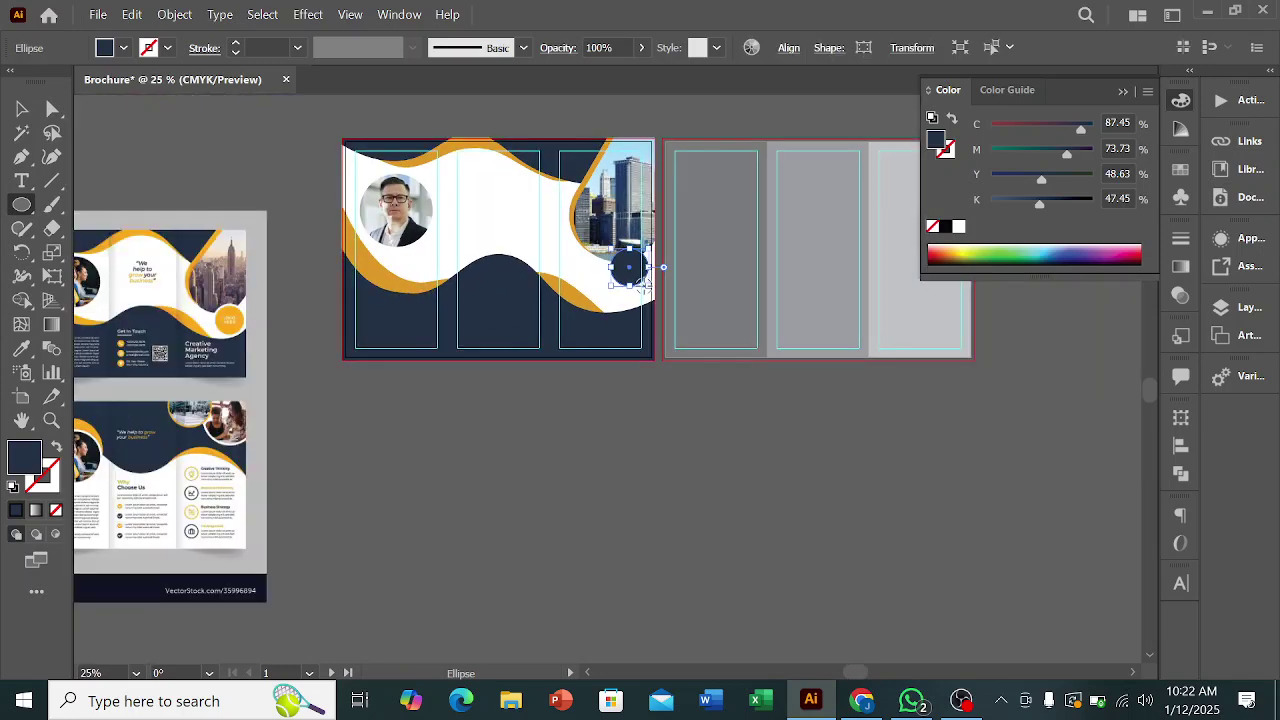
- Enlarge the navy circle slightly from its centre and add a slightly smaller concentric copy on top of it
{"action": "left_click", "coordinate": [27, 114]}
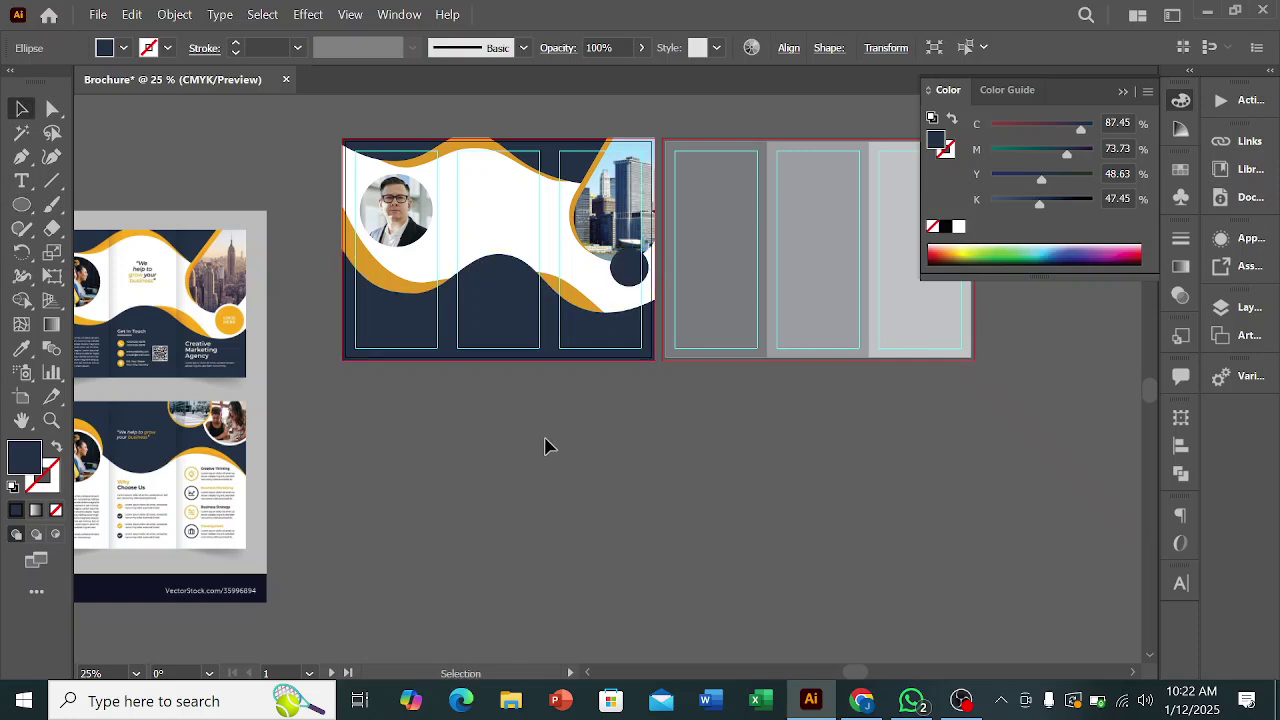
{"action": "left_click", "coordinate": [532, 442]}
{"action": "scroll", "coordinate": [645, 313], "scroll_direction": "up", "scroll_amount": 3}
{"action": "scroll", "coordinate": [645, 300], "scroll_direction": "up", "scroll_amount": 2}
{"action": "left_click", "coordinate": [616, 260]}
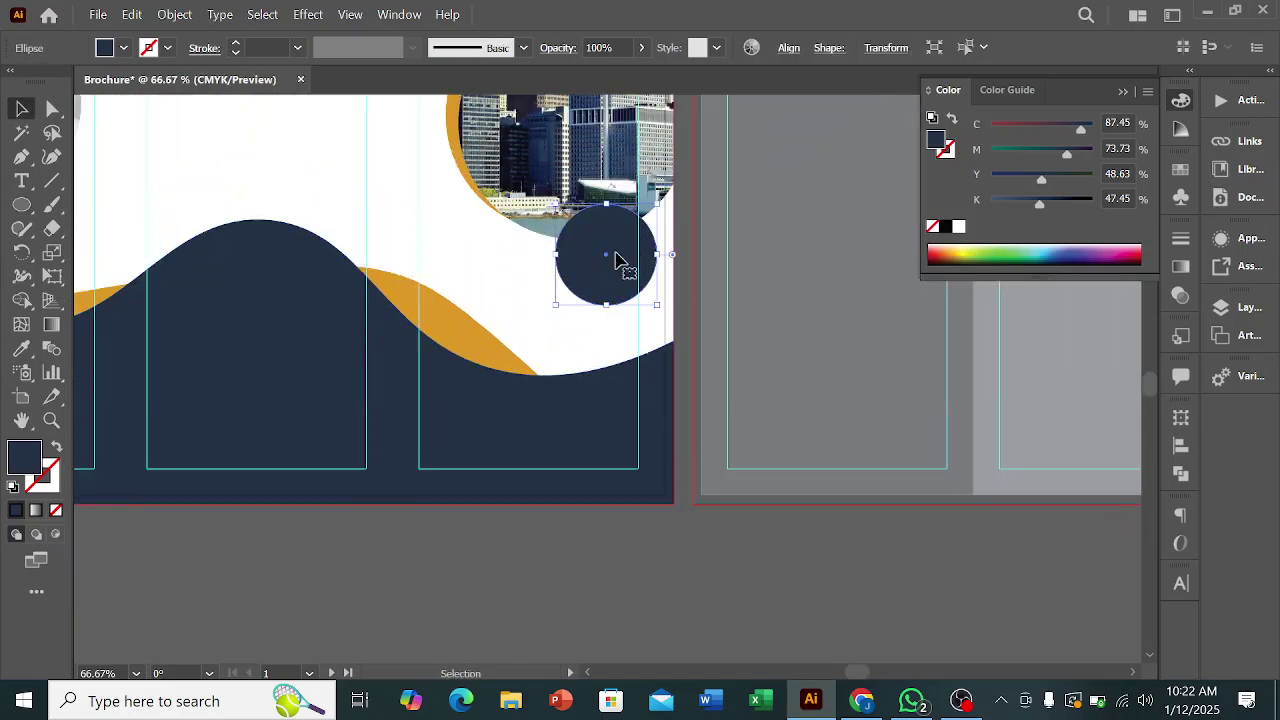
{"action": "left_click_drag", "start_coordinate": [607, 305], "coordinate": [608, 312]}
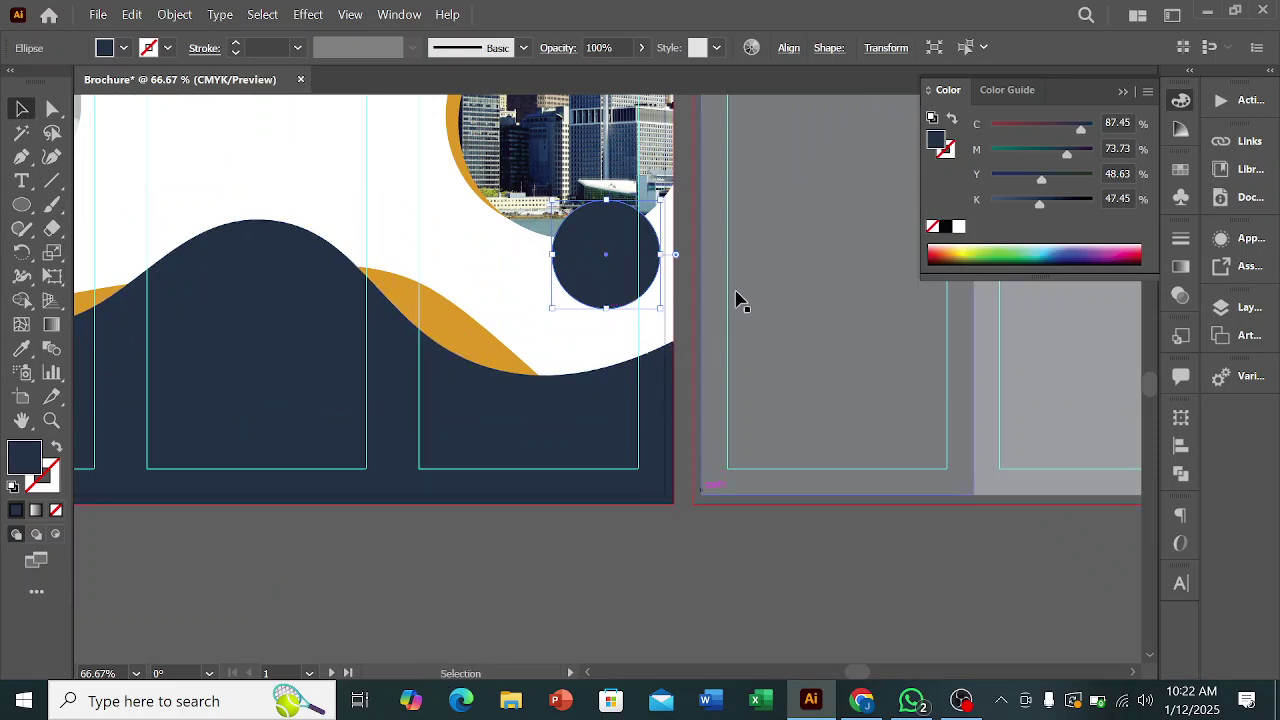
{"action": "scroll", "coordinate": [680, 251], "scroll_direction": "up", "scroll_amount": 3}
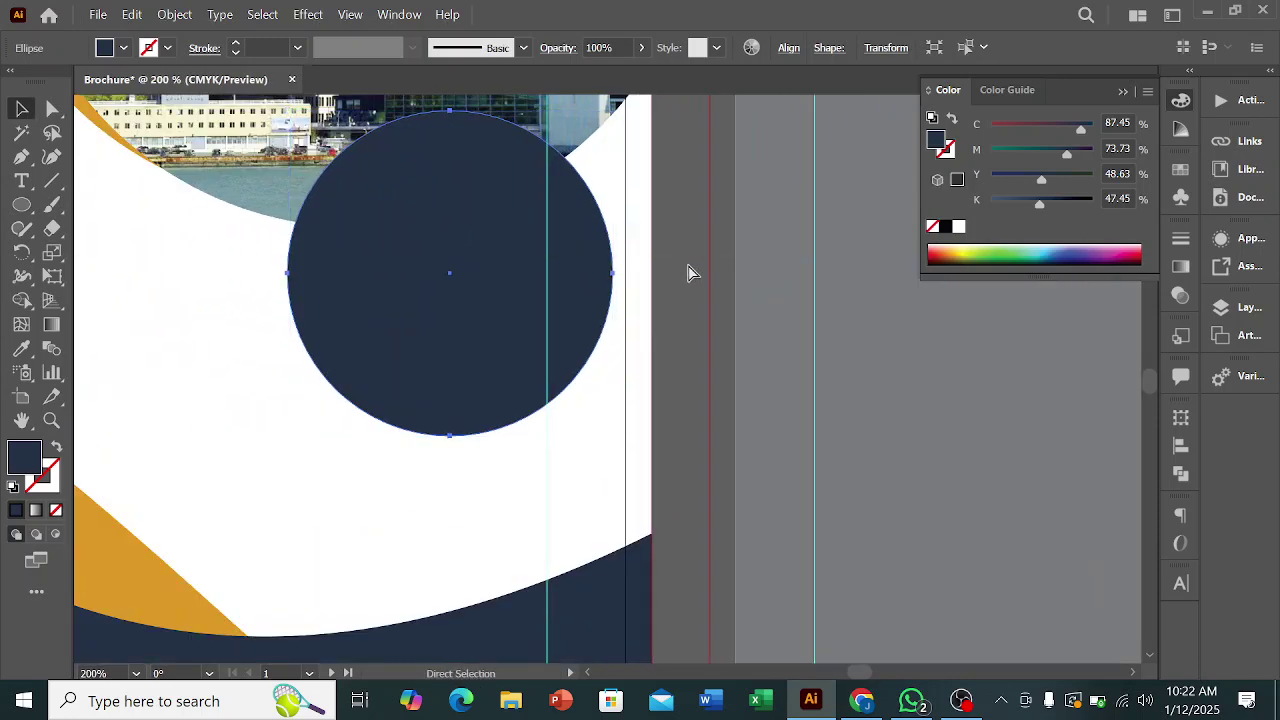
{"action": "left_click_drag", "start_coordinate": [612, 432], "coordinate": [612, 425]}
- Recolour the inner circle with the wave's orange and the outer circle with the background white, using the Eyedropper
{"action": "left_click", "coordinate": [21, 348]}
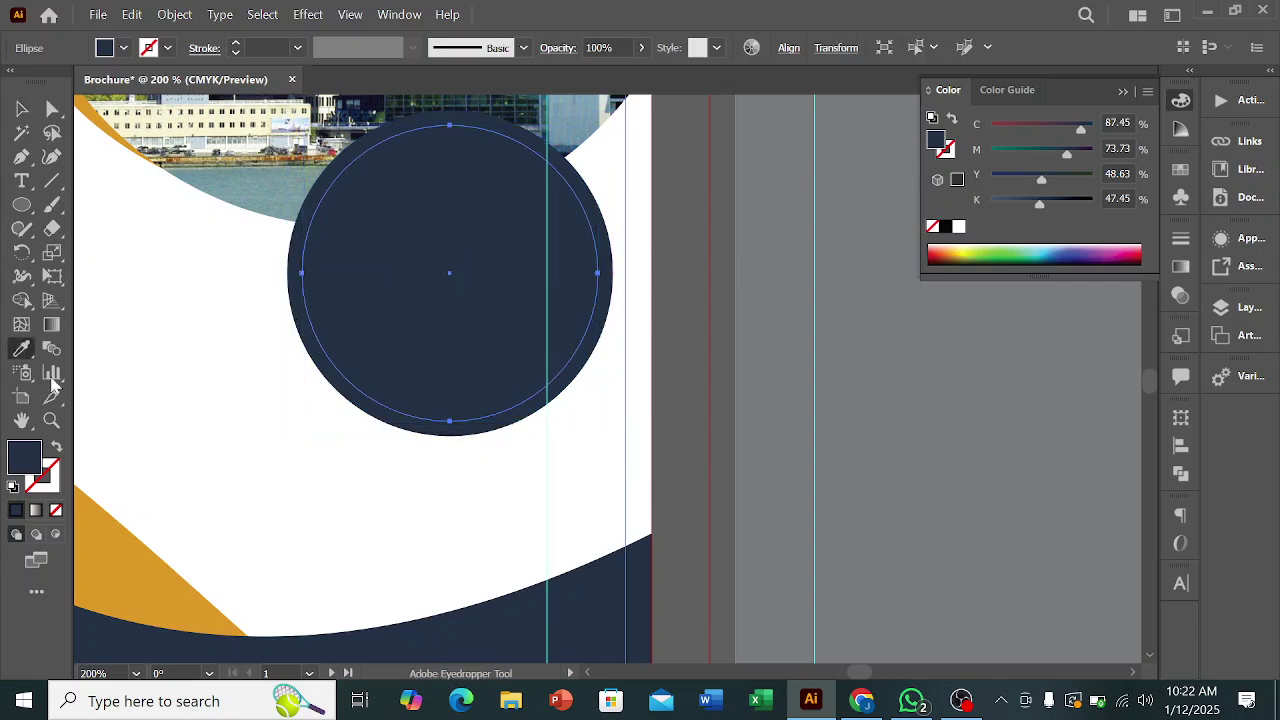
{"action": "left_click", "coordinate": [116, 505]}
{"action": "left_click", "coordinate": [21, 108]}
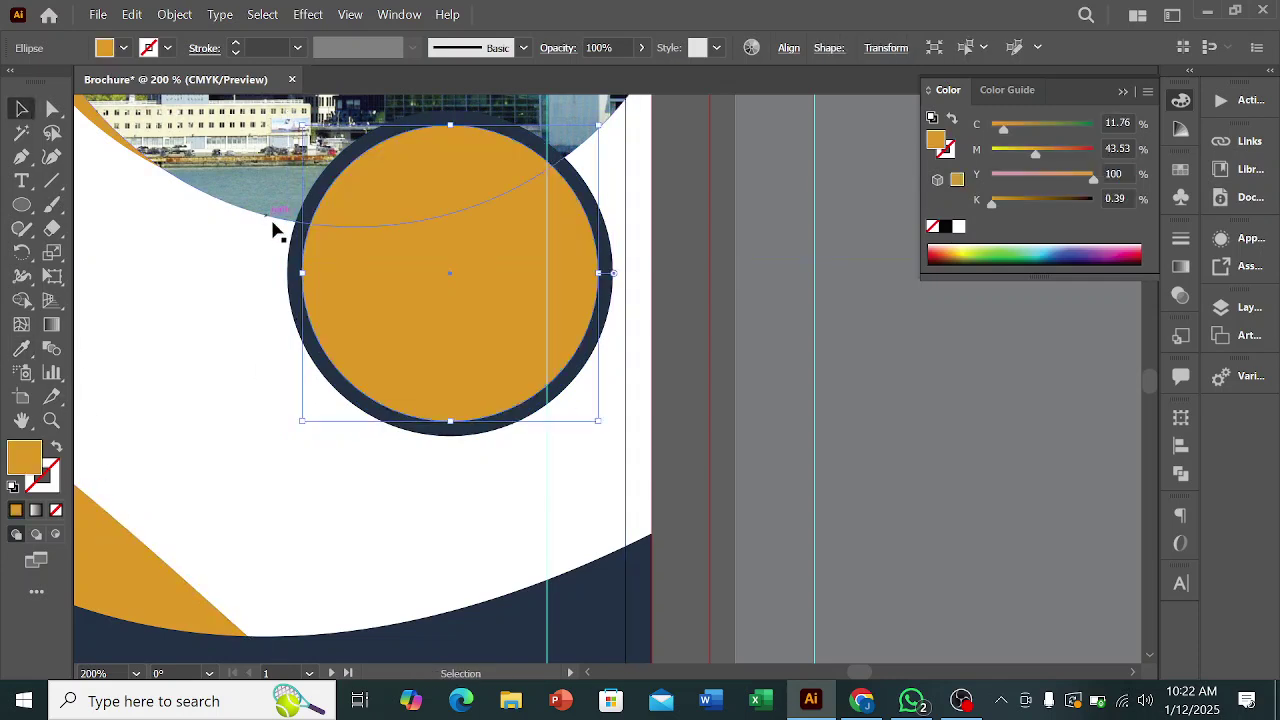
{"action": "left_click", "coordinate": [294, 252]}
{"action": "left_click", "coordinate": [21, 350]}
{"action": "left_click", "coordinate": [157, 300]}
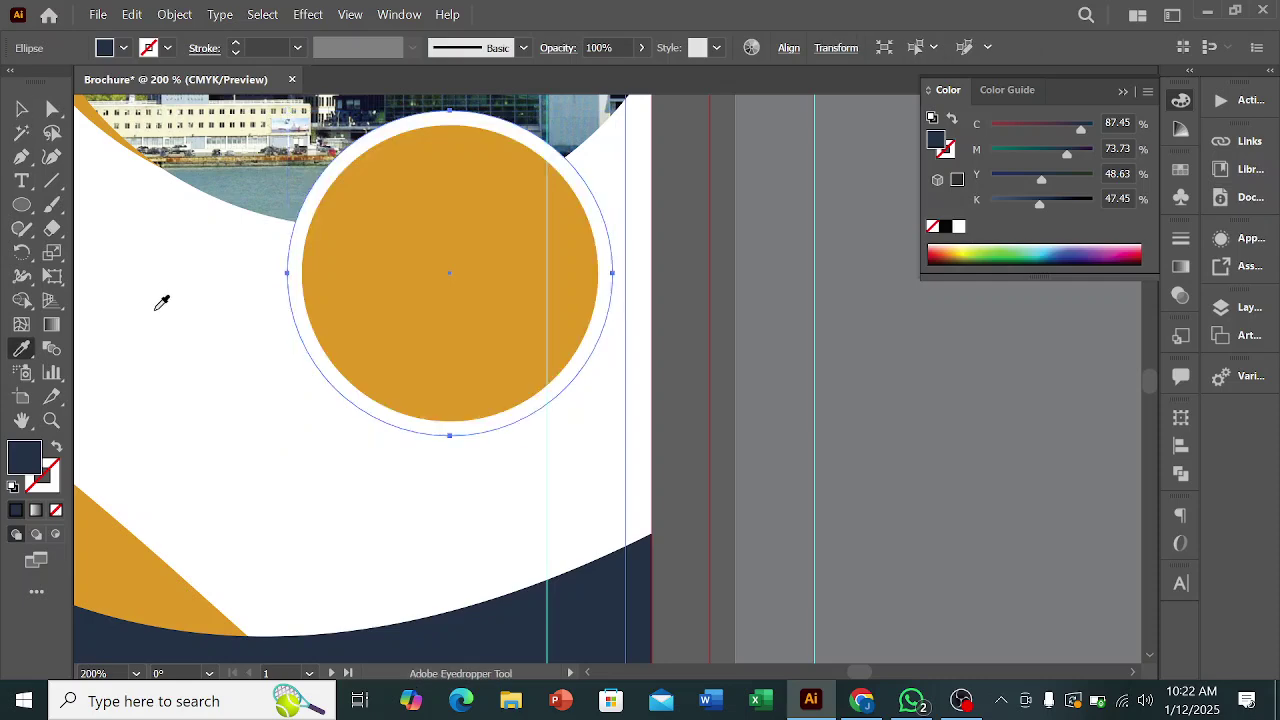
{"action": "scroll", "coordinate": [257, 294], "scroll_direction": "down", "scroll_amount": 2}
{"action": "left_click", "coordinate": [20, 110]}
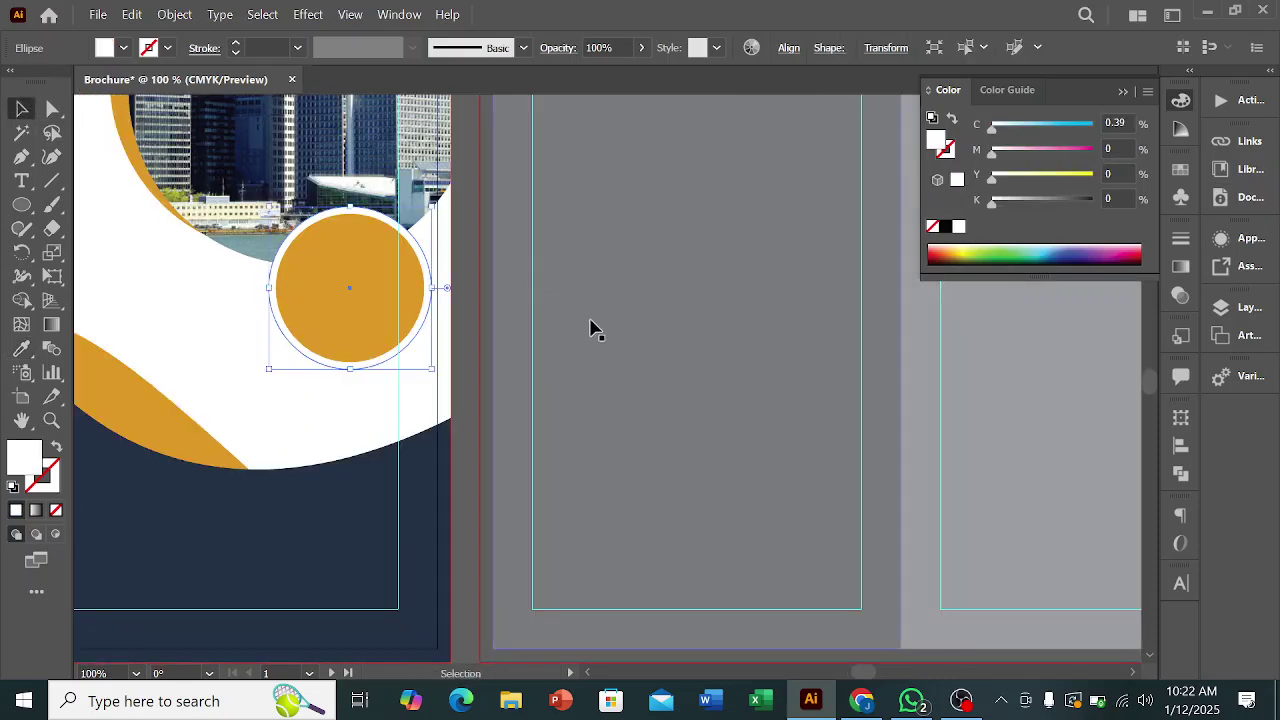
{"action": "scroll", "coordinate": [603, 337], "scroll_direction": "down", "scroll_amount": 3}
{"action": "left_click", "coordinate": [554, 519]}
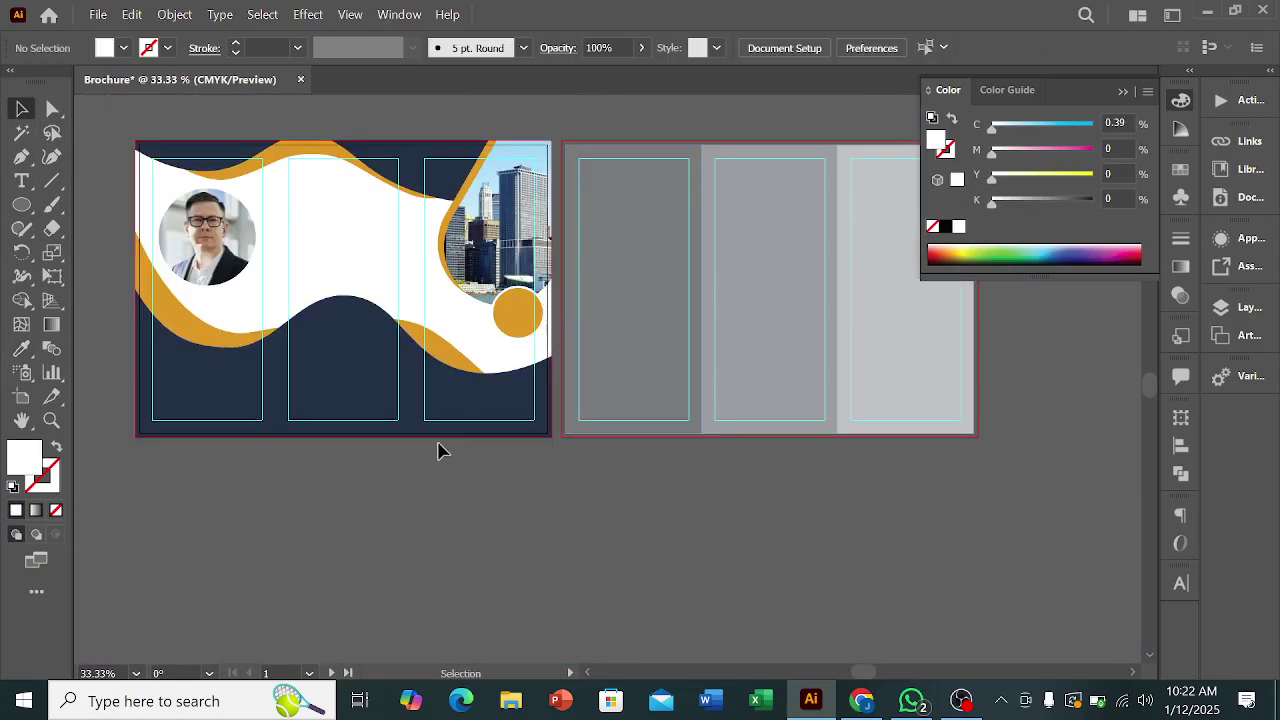
{"action": "scroll", "coordinate": [502, 277], "scroll_direction": "up", "scroll_amount": 4}
{"action": "scroll", "coordinate": [874, 323], "scroll_direction": "down", "scroll_amount": 3}
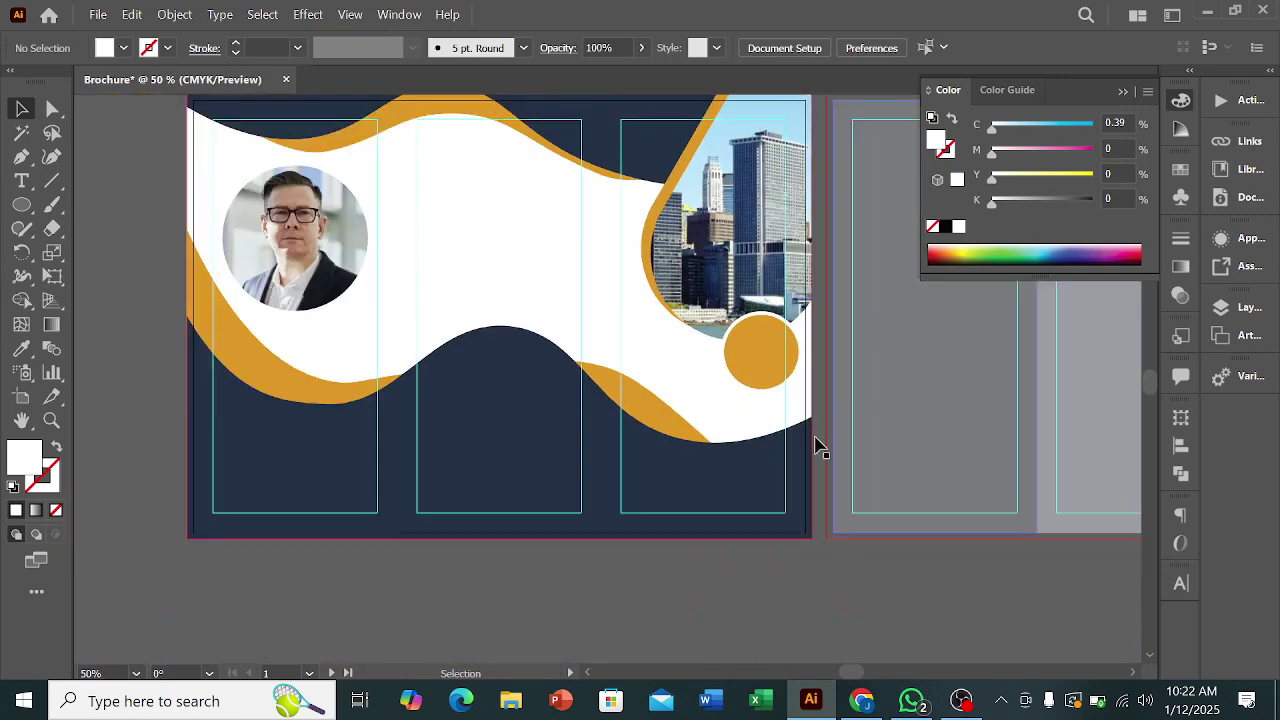
{"action": "scroll", "coordinate": [757, 357], "scroll_direction": "down", "scroll_amount": 2}
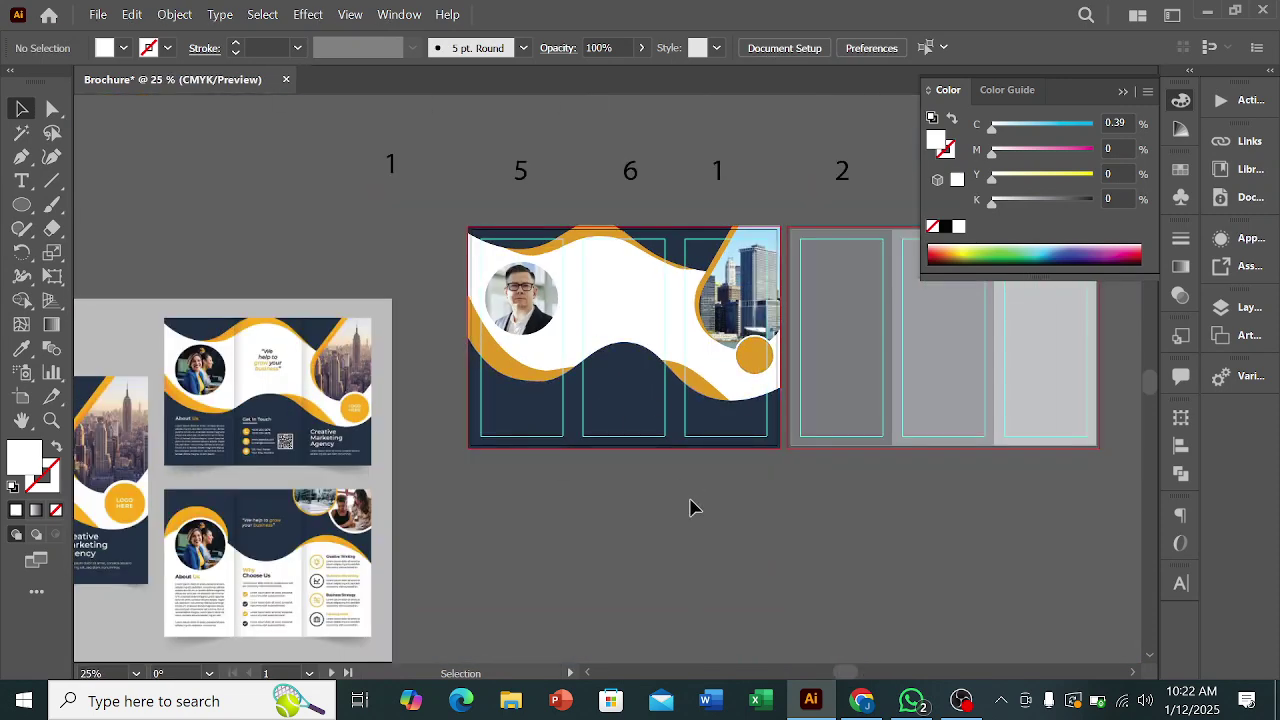
{"action": "scroll", "coordinate": [662, 472], "scroll_direction": "down", "scroll_amount": 2}
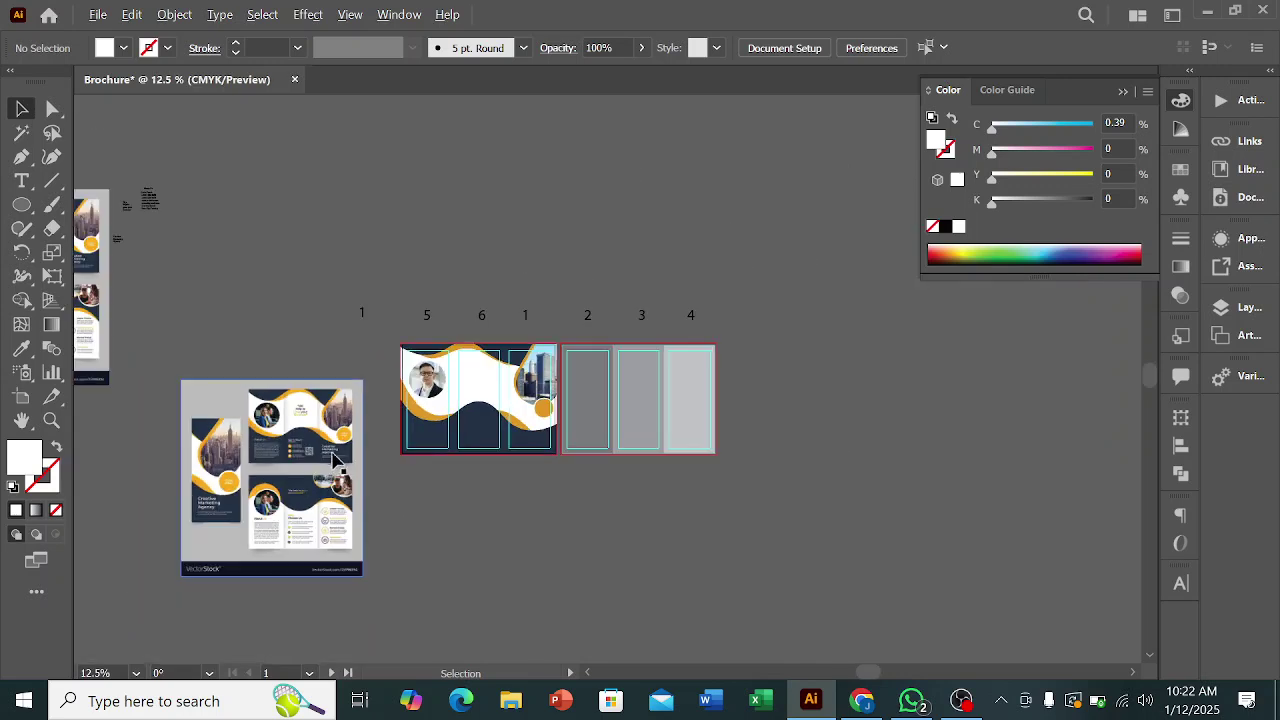
{"action": "left_click", "coordinate": [334, 457]}
{"action": "key", "text": "Delete"}
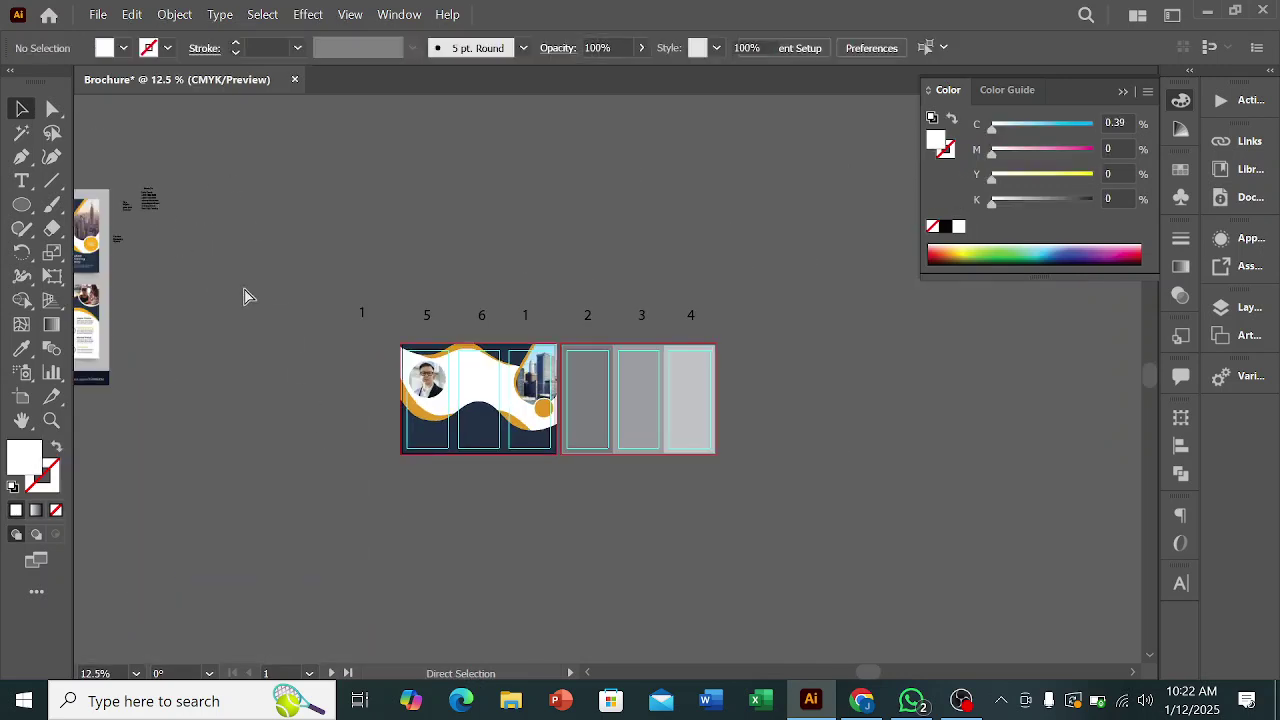
{"action": "key", "text": "ctrl+z"}
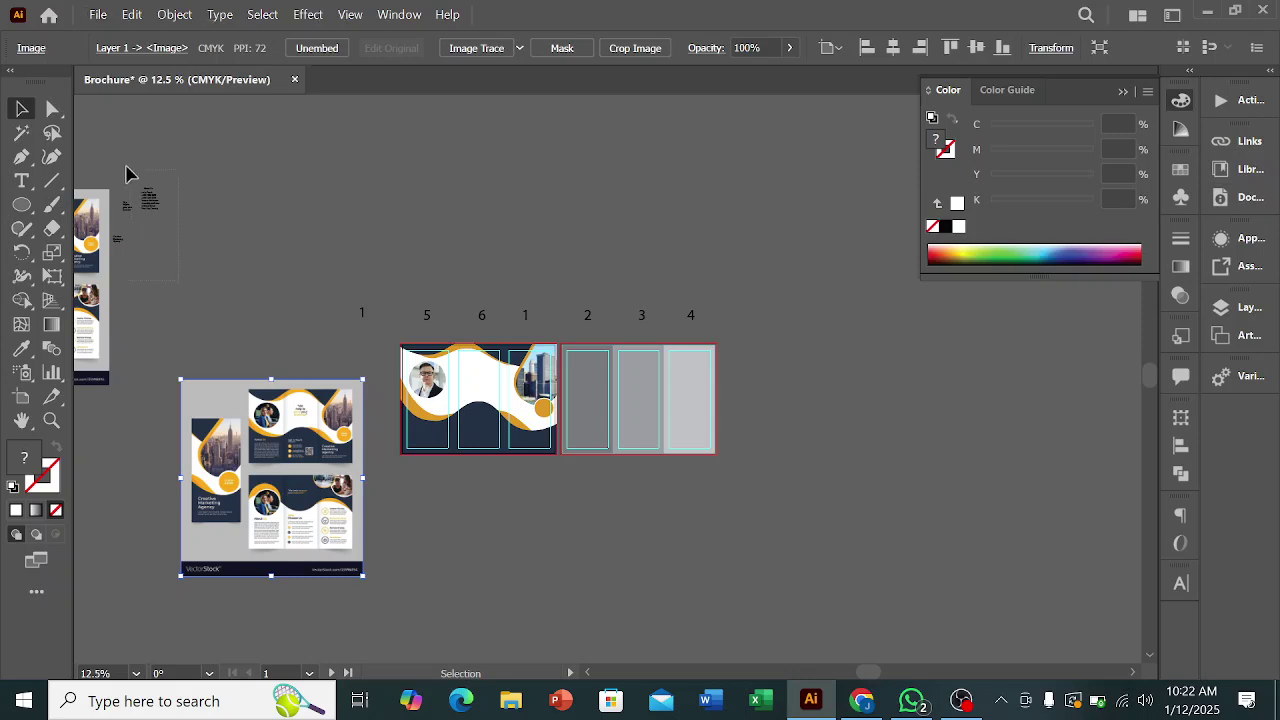
- Move the prepared brochure text blocks to the empty area below the first artboard
{"action": "left_click_drag", "start_coordinate": [148, 198], "coordinate": [492, 497]}
{"action": "left_click", "coordinate": [523, 494]}
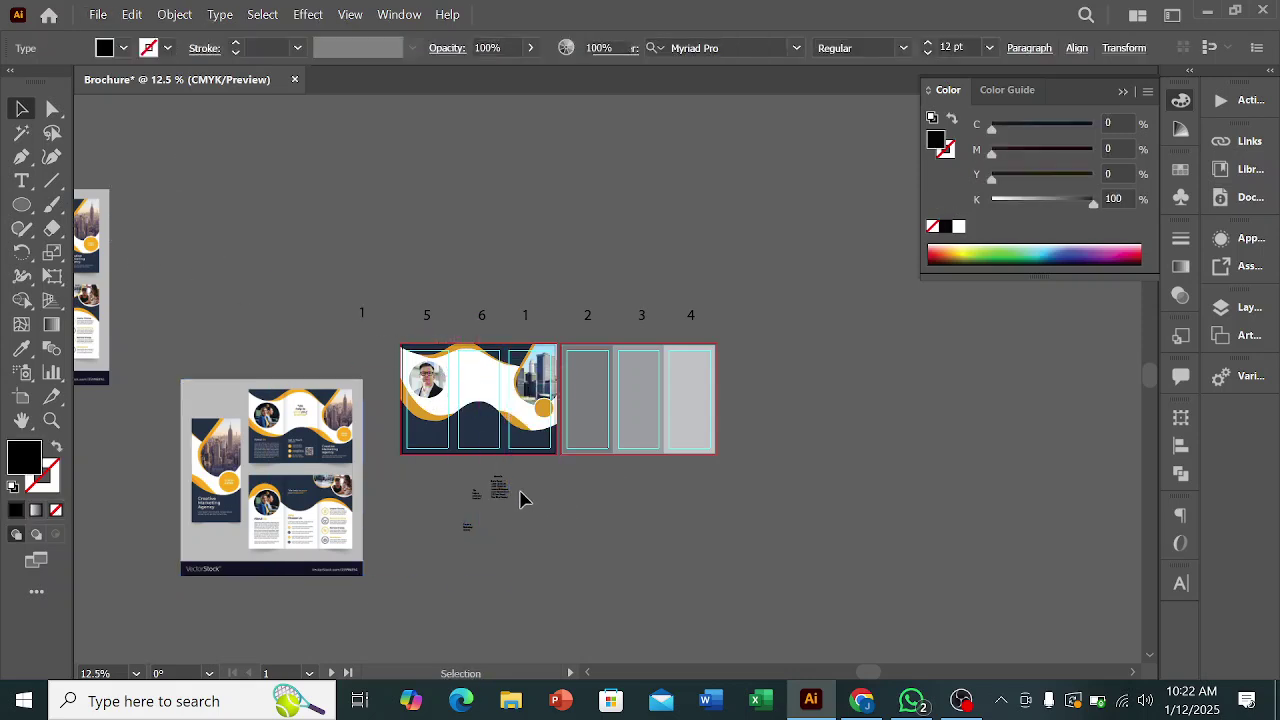
{"action": "scroll", "coordinate": [455, 505], "scroll_direction": "up", "scroll_amount": 3}
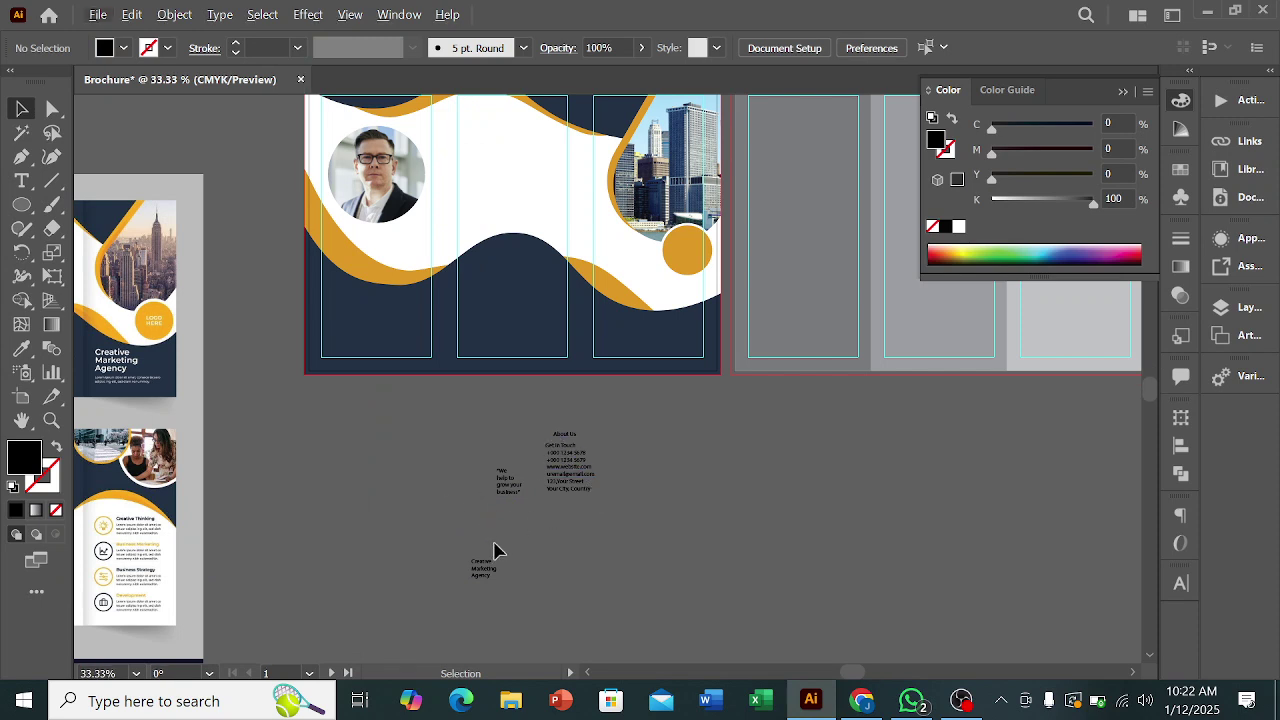
- Place the "Creative Marketing Agency" title in panel 1's lower navy area, colour it white and enlarge it
{"action": "left_click_drag", "start_coordinate": [489, 578], "coordinate": [632, 344]}
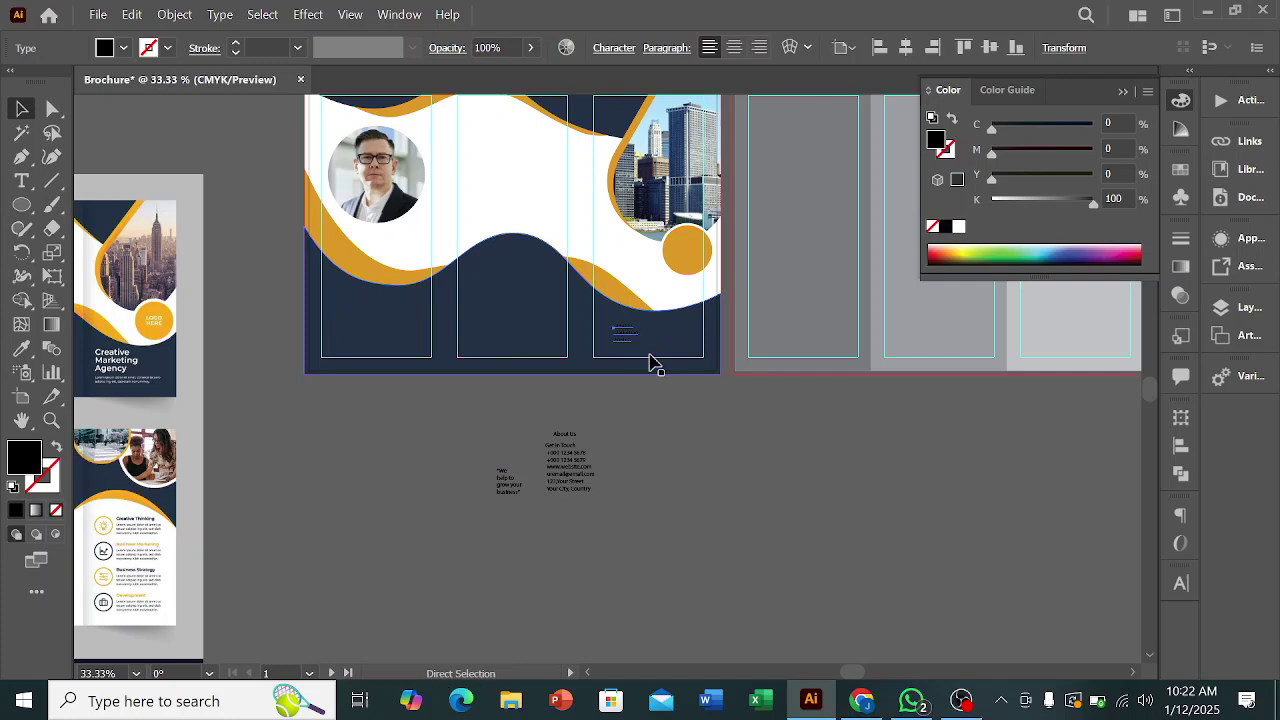
{"action": "left_click", "coordinate": [22, 348]}
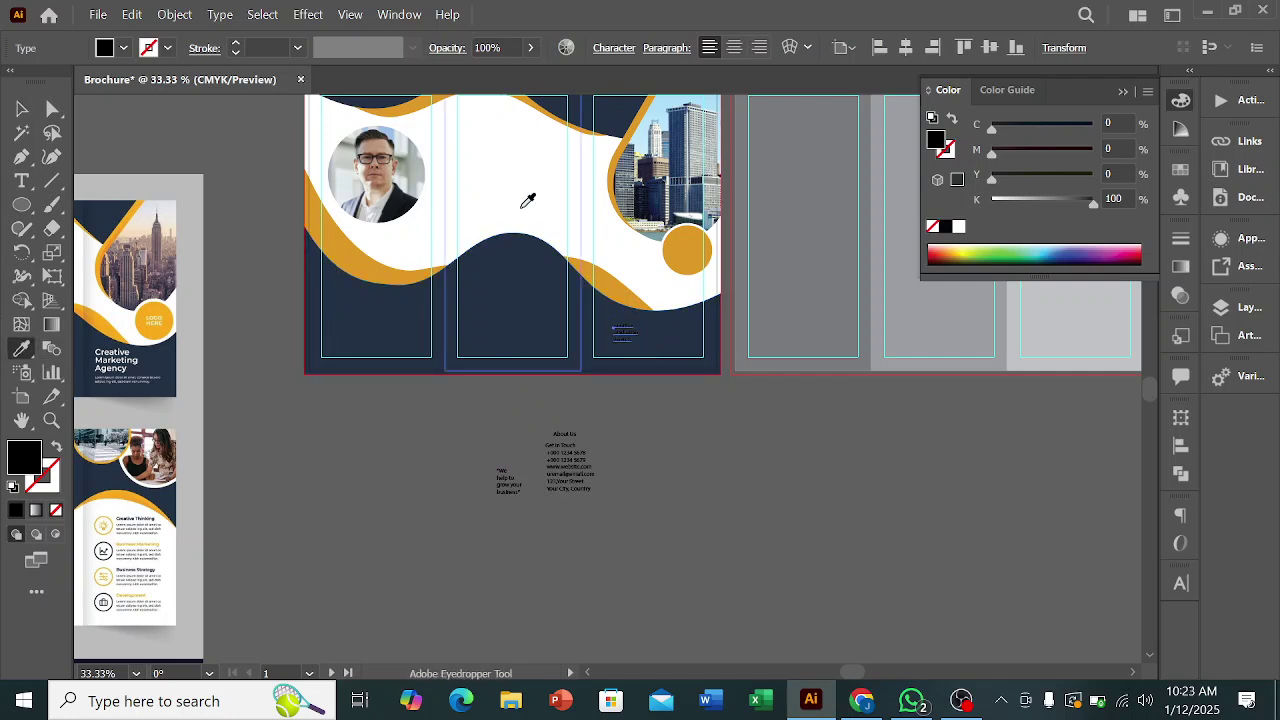
{"action": "left_click", "coordinate": [524, 208]}
{"action": "scroll", "coordinate": [622, 318], "scroll_direction": "up", "scroll_amount": 4}
{"action": "key", "text": "v"}
{"action": "scroll", "coordinate": [603, 393], "scroll_direction": "down", "scroll_amount": 2}
{"action": "left_click_drag", "start_coordinate": [598, 388], "coordinate": [665, 425]}
{"action": "scroll", "coordinate": [735, 450], "scroll_direction": "down", "scroll_amount": 2}
{"action": "scroll", "coordinate": [735, 460], "scroll_direction": "down", "scroll_amount": 1}
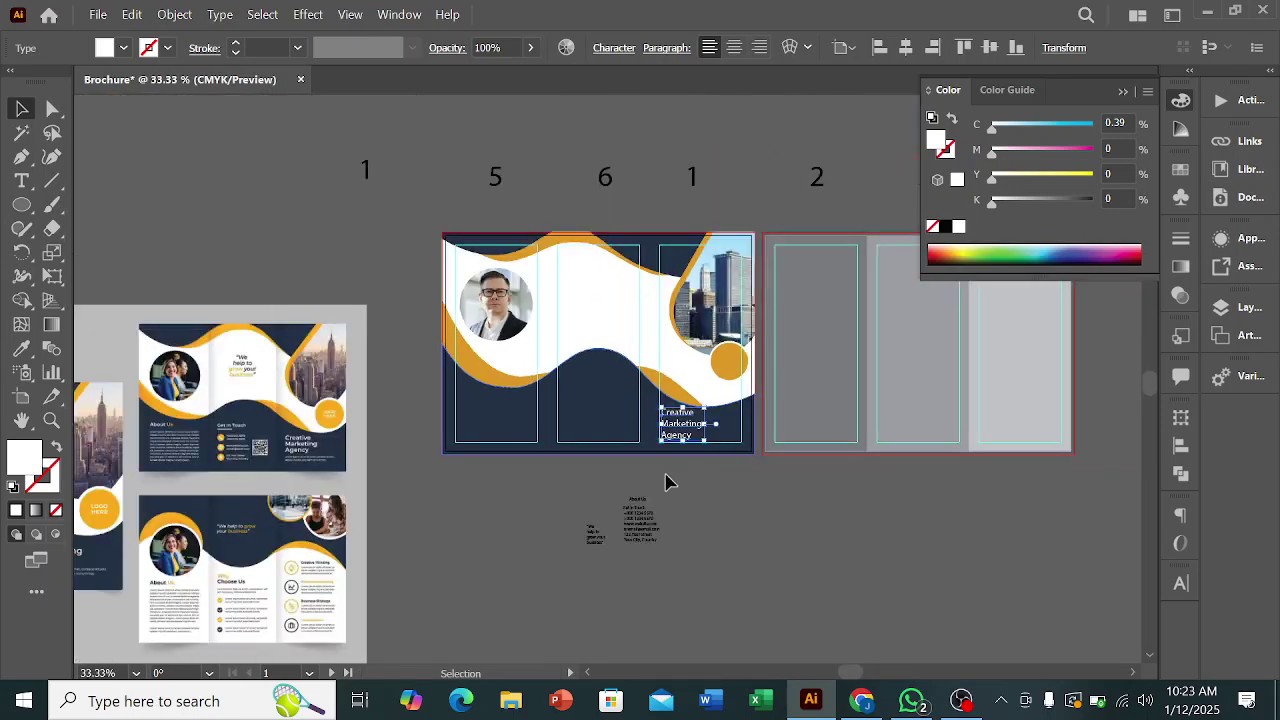
- Reduce the "Creative Marketing Agency" title to about 1 in wide, keeping it at panel 1's inner margin
{"action": "scroll", "coordinate": [723, 474], "scroll_direction": "up", "scroll_amount": 2}
{"action": "left_click_drag", "start_coordinate": [686, 401], "coordinate": [630, 359]}
{"action": "scroll", "coordinate": [664, 374], "scroll_direction": "up", "scroll_amount": 2}
{"action": "left_click", "coordinate": [603, 531]}
{"action": "scroll", "coordinate": [604, 527], "scroll_direction": "down", "scroll_amount": 2}
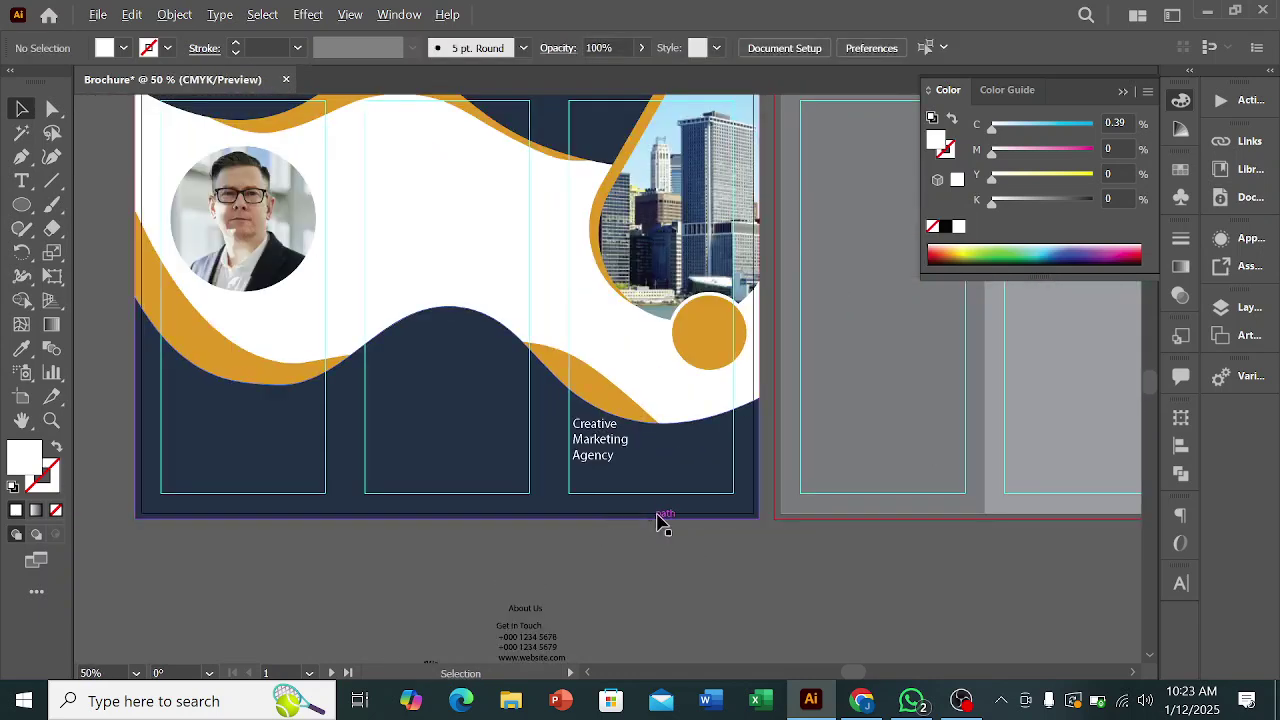
- Raise the lower navy wave's end anchor point at panel 1's outer edge
{"action": "left_click", "coordinate": [718, 452]}
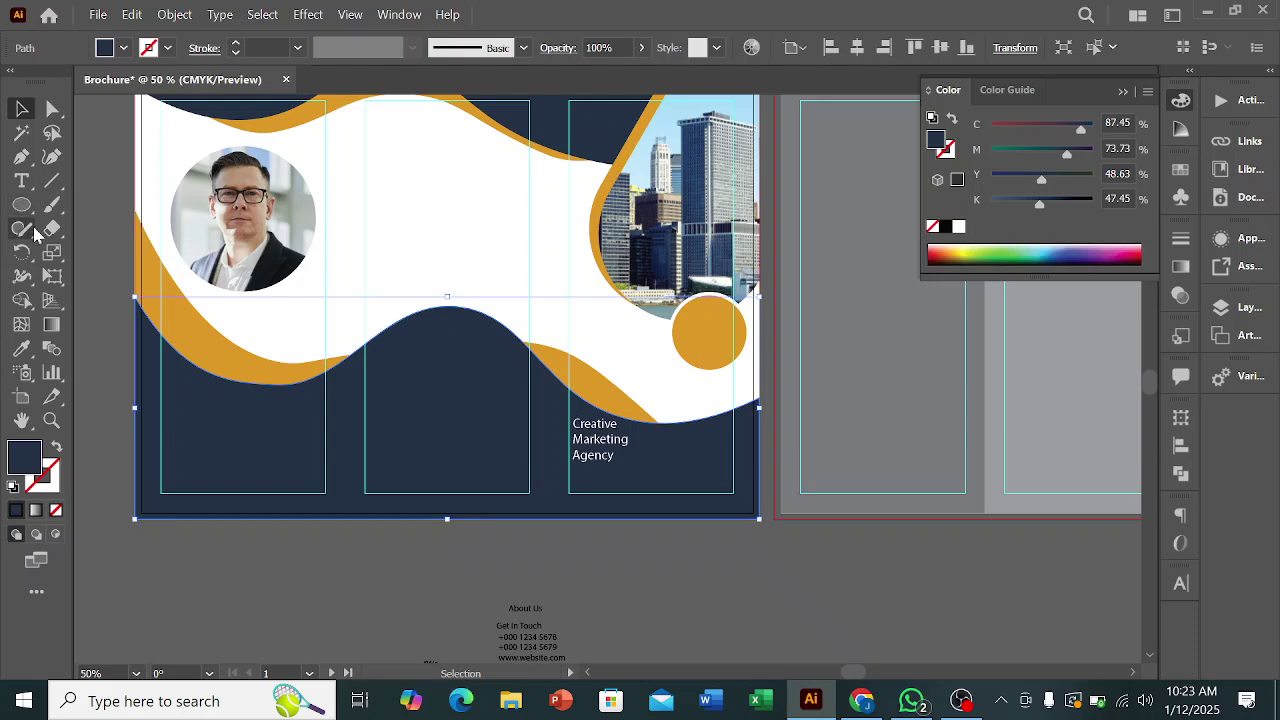
{"action": "left_click", "coordinate": [53, 108]}
{"action": "left_click_drag", "start_coordinate": [758, 402], "coordinate": [760, 366]}
{"action": "scroll", "coordinate": [764, 386], "scroll_direction": "up", "scroll_amount": 3}
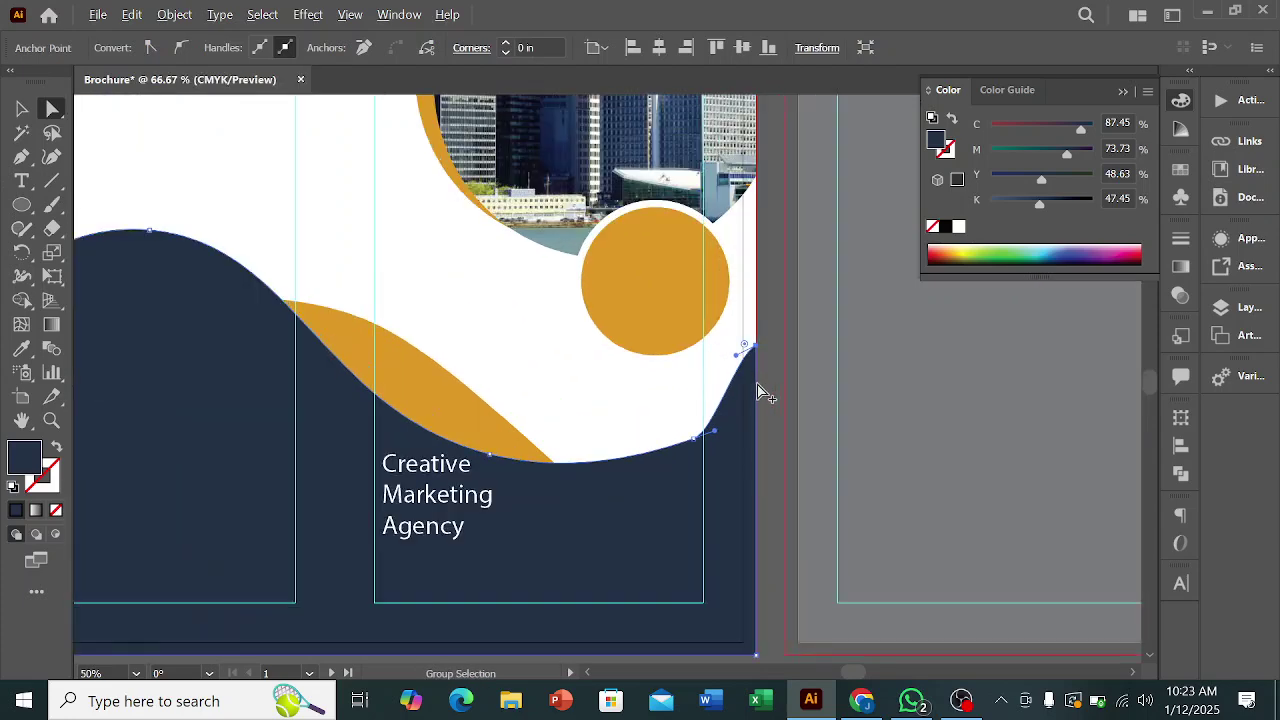
{"action": "left_click_drag", "start_coordinate": [665, 472], "coordinate": [661, 416]}
{"action": "key", "text": "ctrl+z"}
{"action": "key", "text": "ctrl+z"}
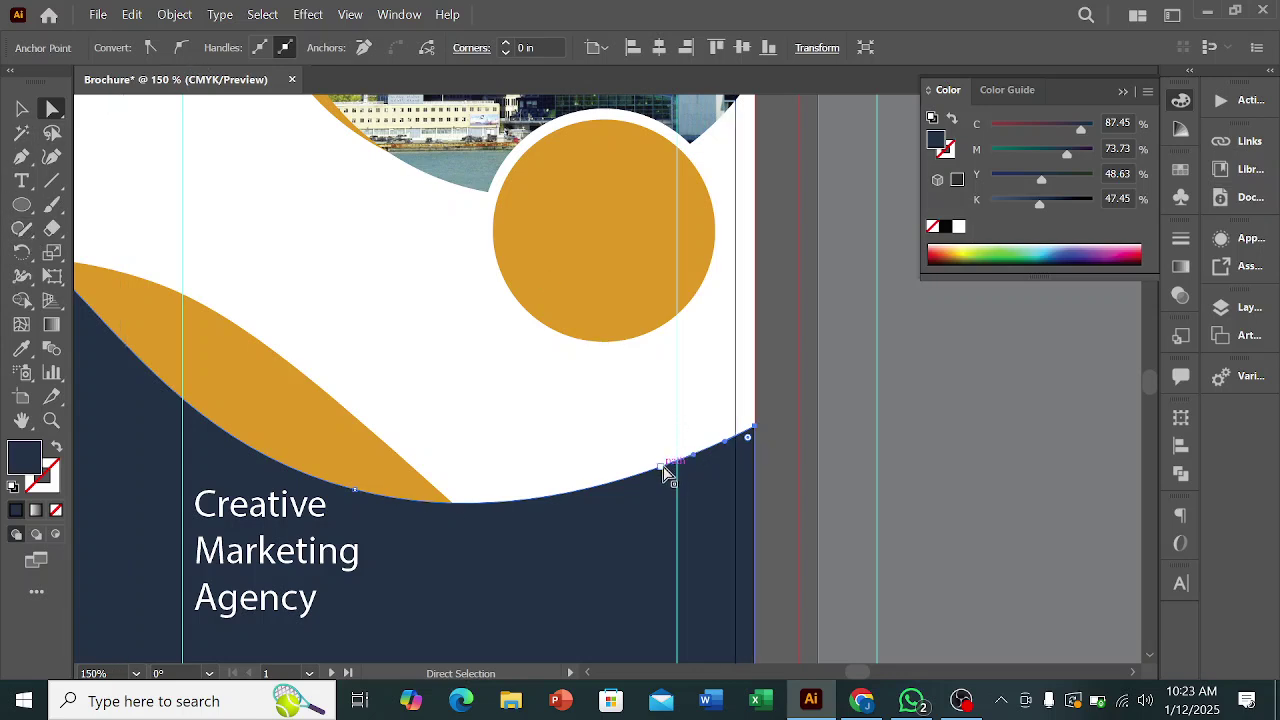
- Remove the surplus anchor point near the navy wave's right end and raise the anchor on its right edge
{"action": "left_click", "coordinate": [661, 467]}
{"action": "left_click", "coordinate": [364, 47]}
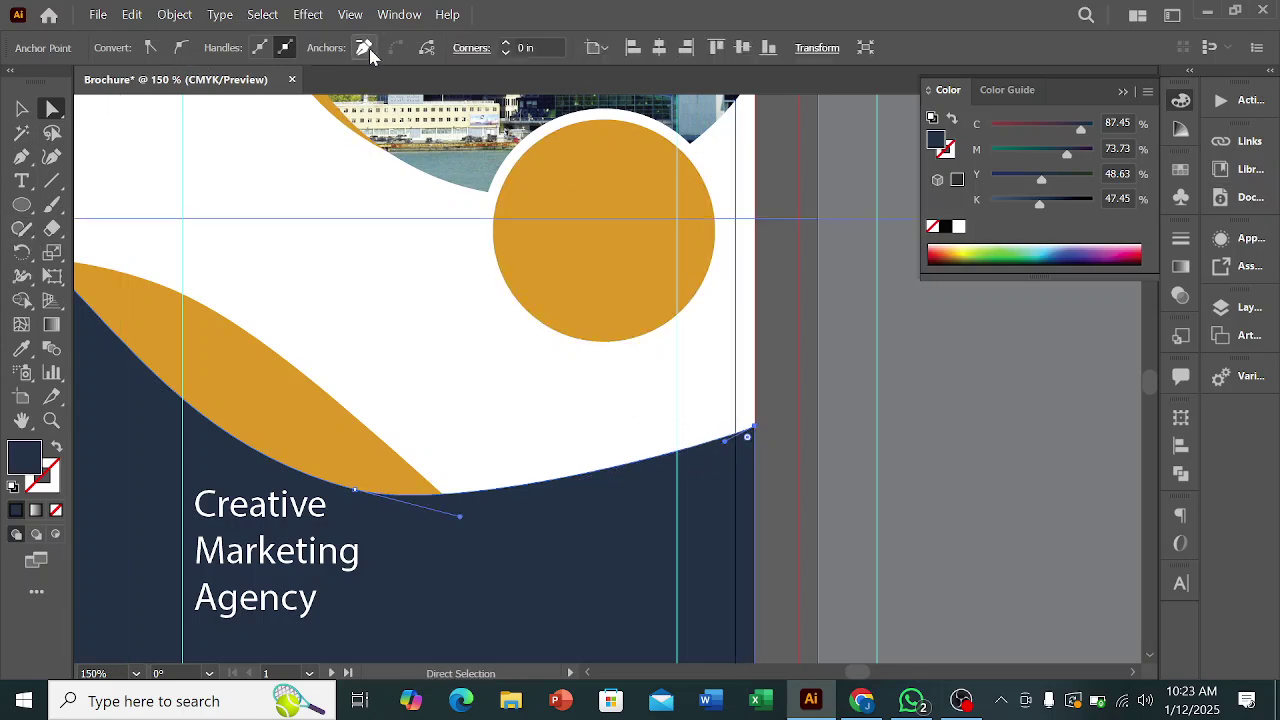
{"action": "left_click_drag", "start_coordinate": [756, 430], "coordinate": [752, 354]}
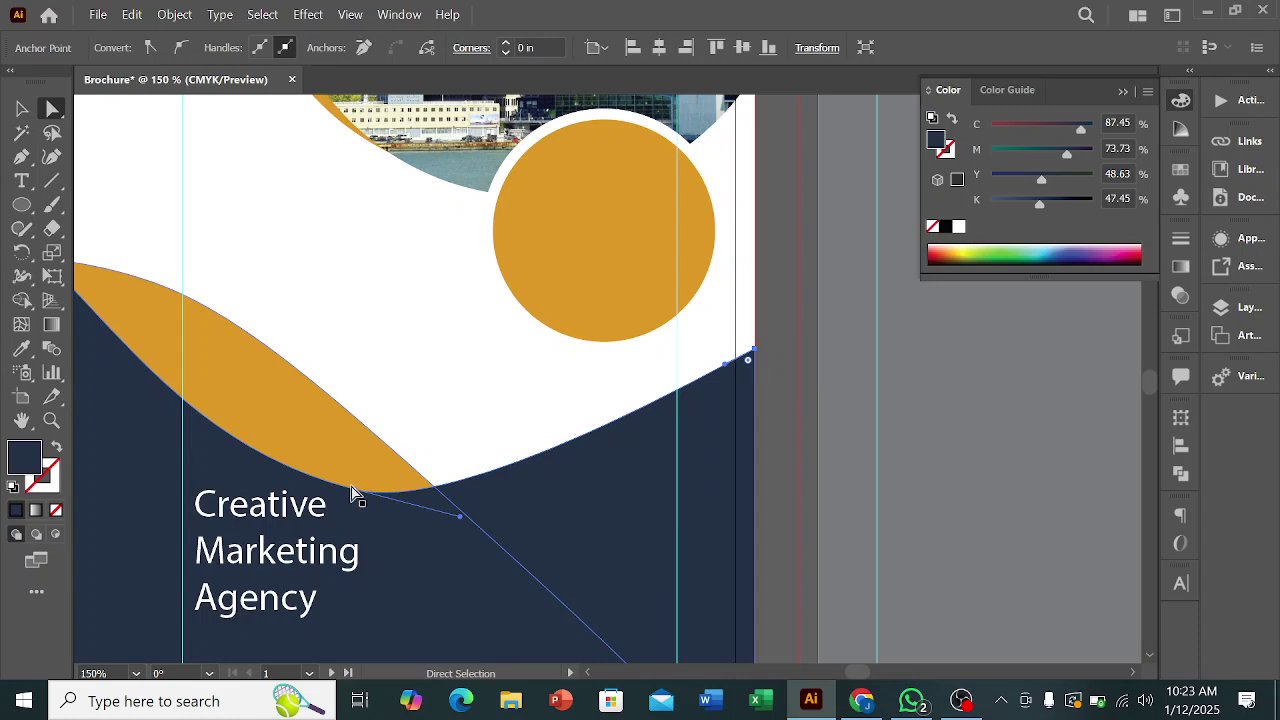
- Adjust the anchor and direction handle in the dip of the navy wave to smooth its rise toward the right edge
{"action": "left_click_drag", "start_coordinate": [352, 493], "coordinate": [374, 466]}
{"action": "scroll", "coordinate": [563, 494], "scroll_direction": "down", "scroll_amount": 2}
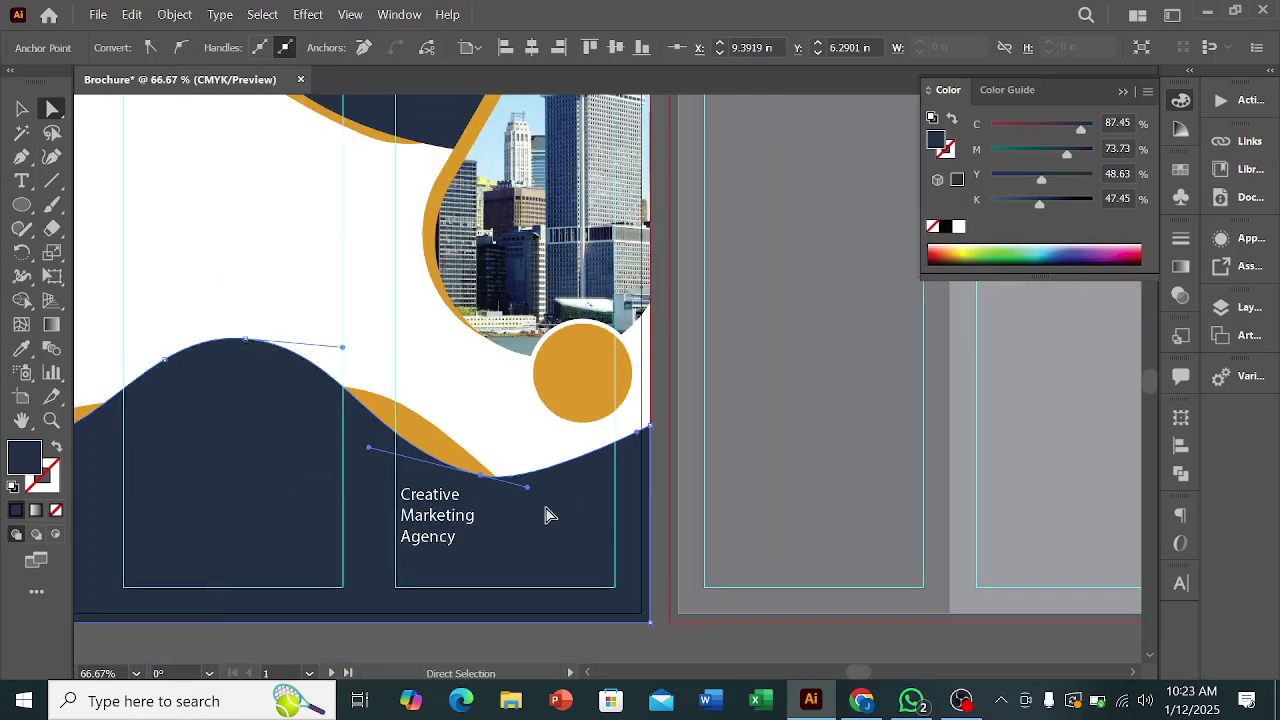
{"action": "left_click_drag", "start_coordinate": [533, 480], "coordinate": [543, 480]}
{"action": "left_click", "coordinate": [22, 109]}
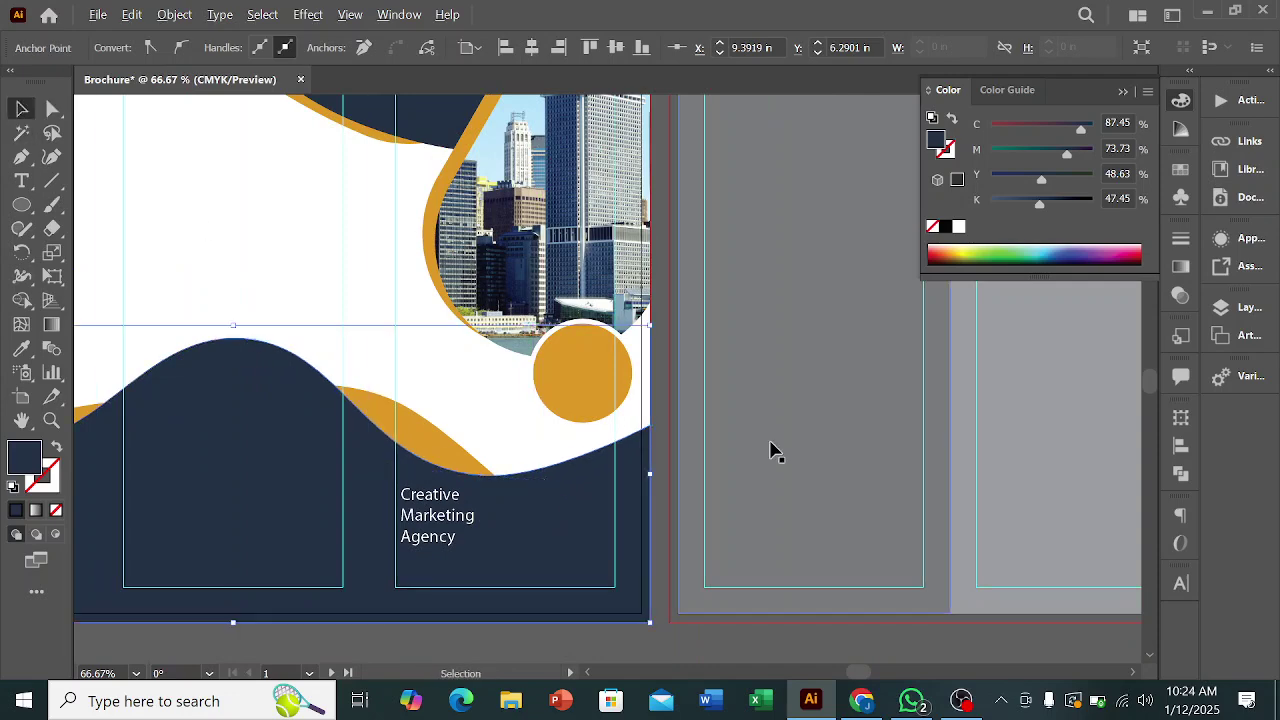
- Move the "Creative Marketing Agency" text slightly up, closer to the dip of the navy wave
{"action": "scroll", "coordinate": [770, 450], "scroll_direction": "down", "scroll_amount": 3, "text": "alt"}
{"action": "left_click", "coordinate": [711, 591]}
{"action": "left_click", "coordinate": [659, 481]}
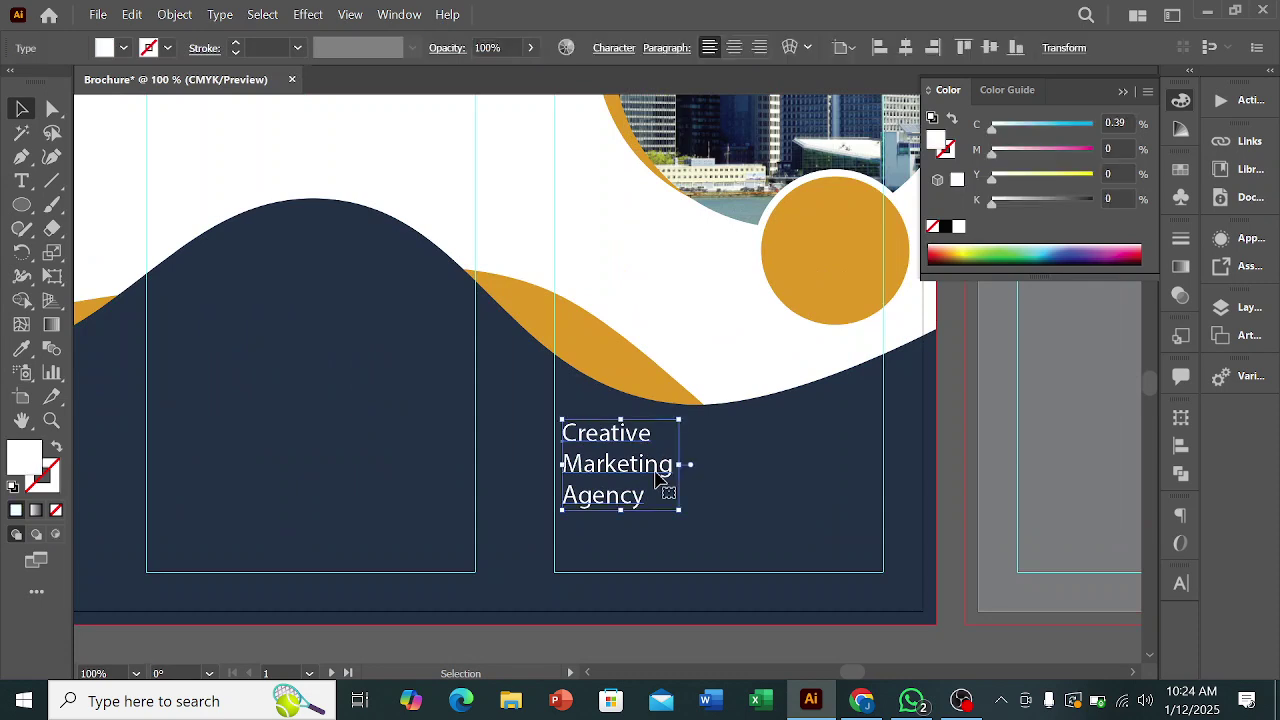
{"action": "left_click_drag", "start_coordinate": [665, 484], "coordinate": [653, 459]}
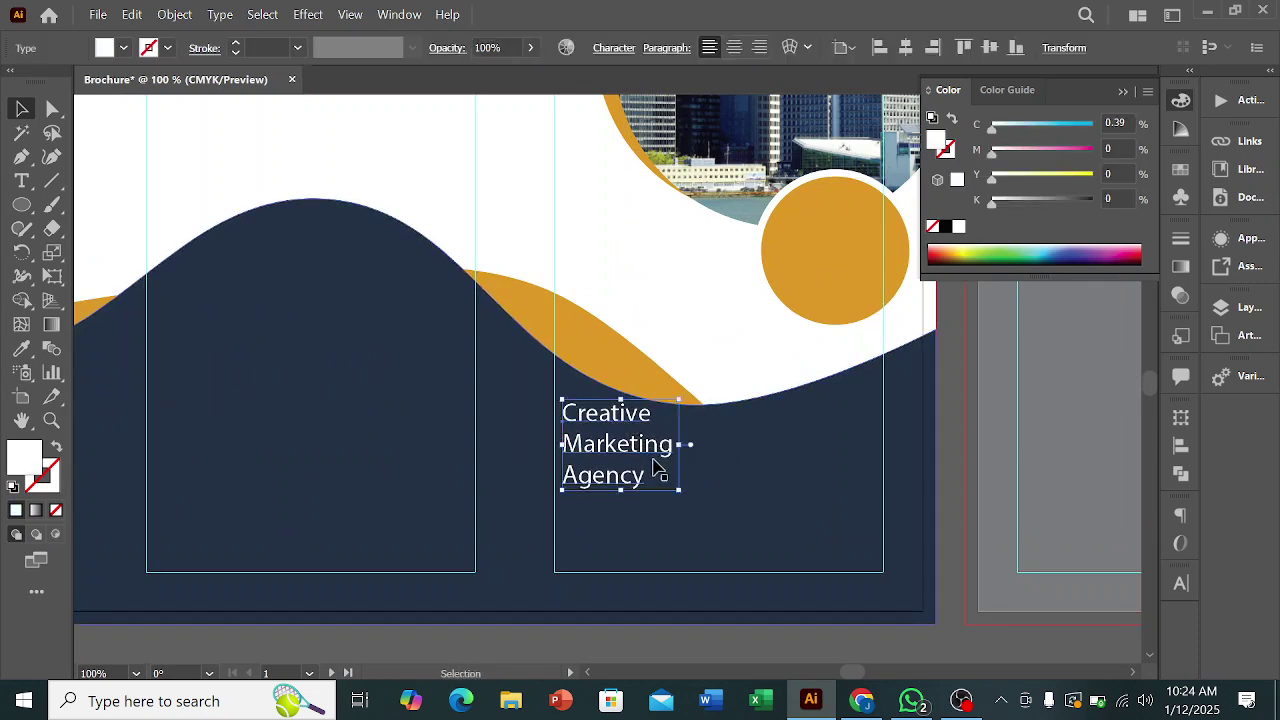
- Change the font of the "Creative Marketing Agency" text to Montserrat Bold
{"action": "left_click", "coordinate": [614, 50]}
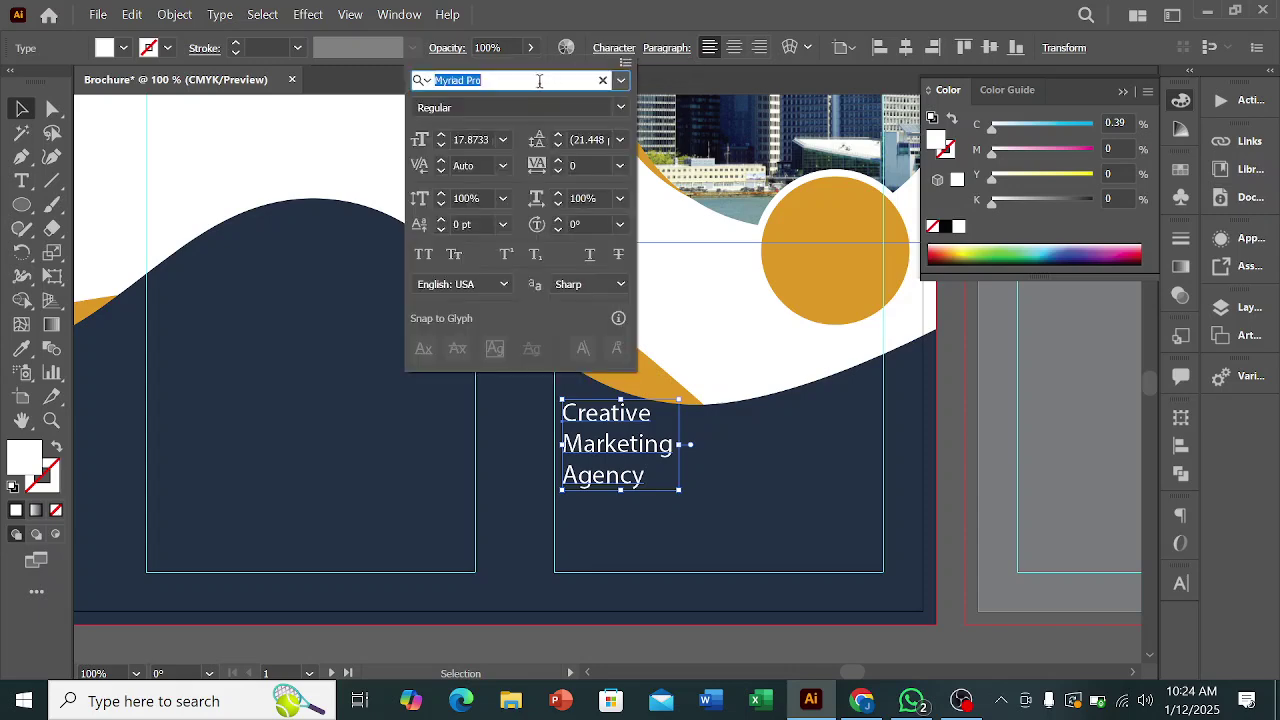
{"action": "type", "text": "Mon"}
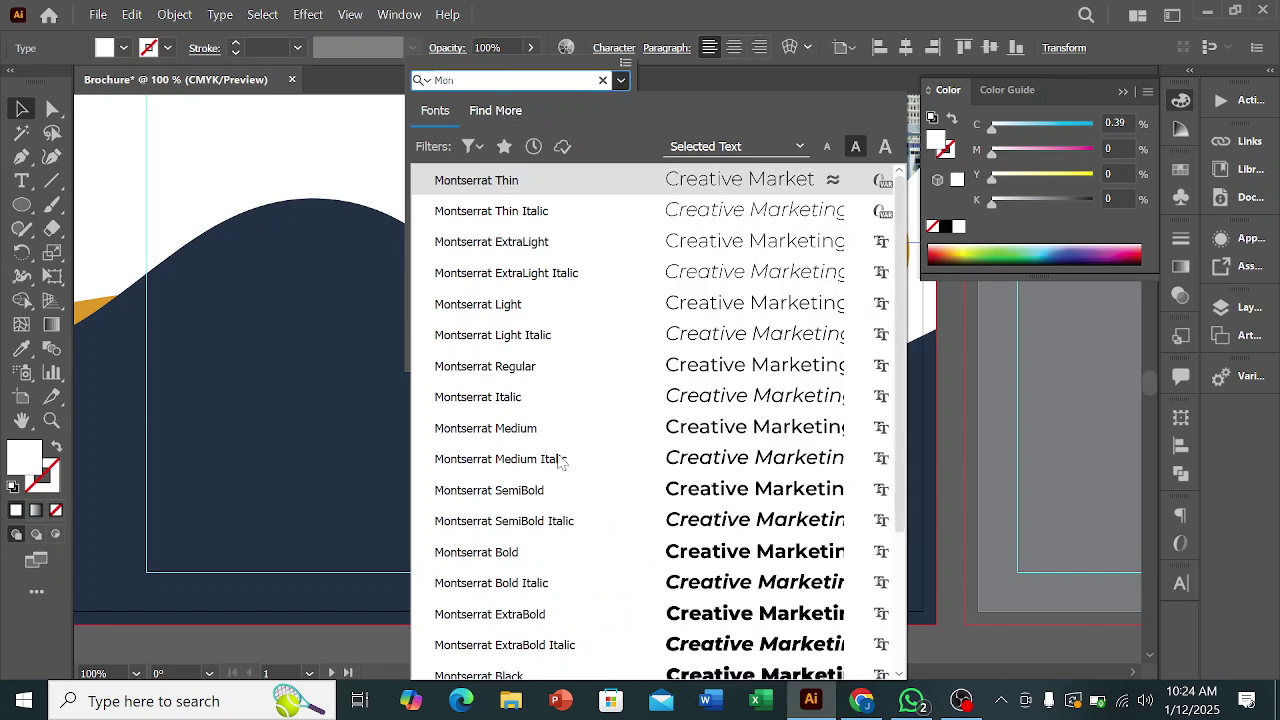
{"action": "left_click", "coordinate": [533, 553]}
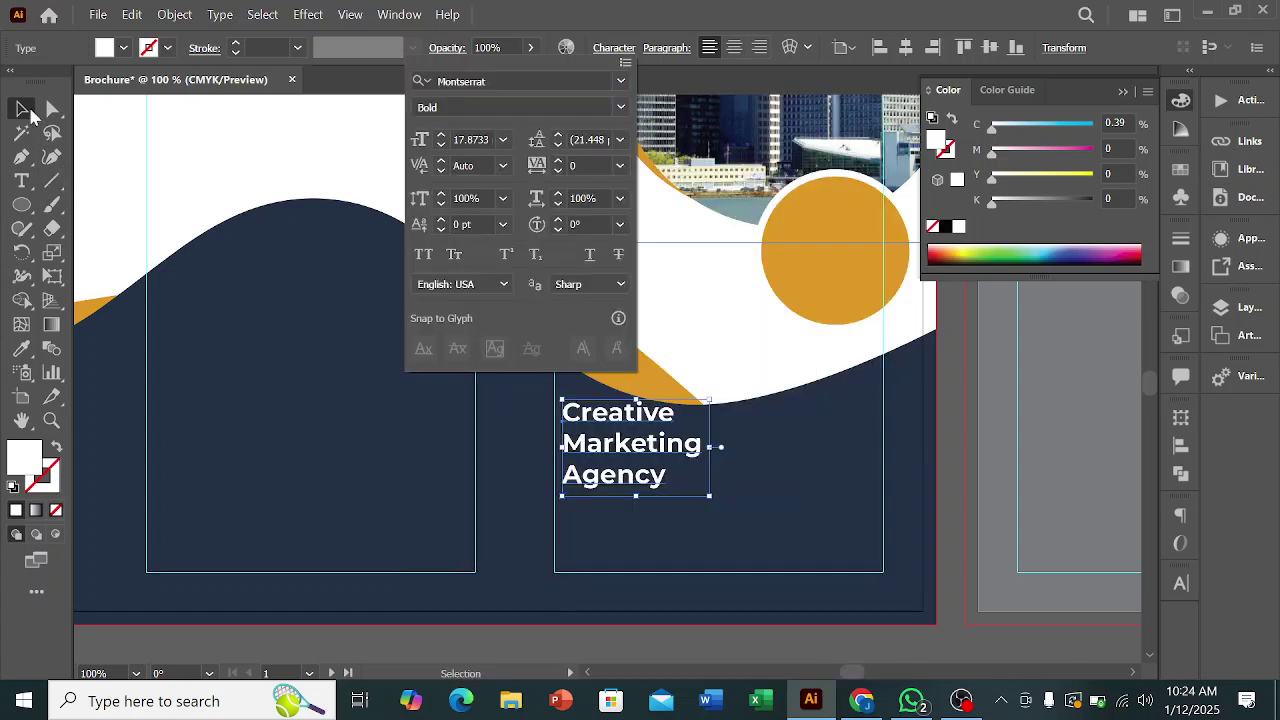
{"action": "left_click", "coordinate": [642, 642]}
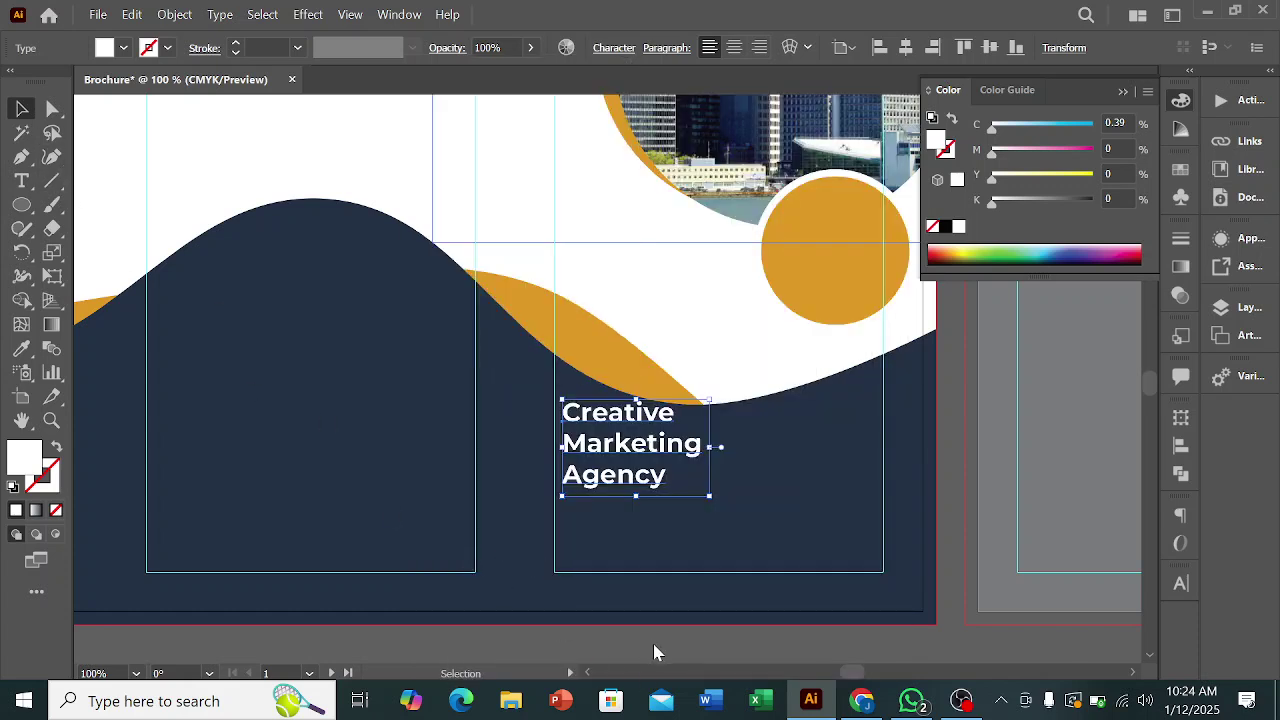
{"action": "left_click", "coordinate": [692, 562]}
- Shift the "Creative Marketing Agency" heading toward the left margin guide of its column and scale it up to about 20 pt
{"action": "scroll", "coordinate": [651, 451], "scroll_direction": "down", "scroll_amount": 1}
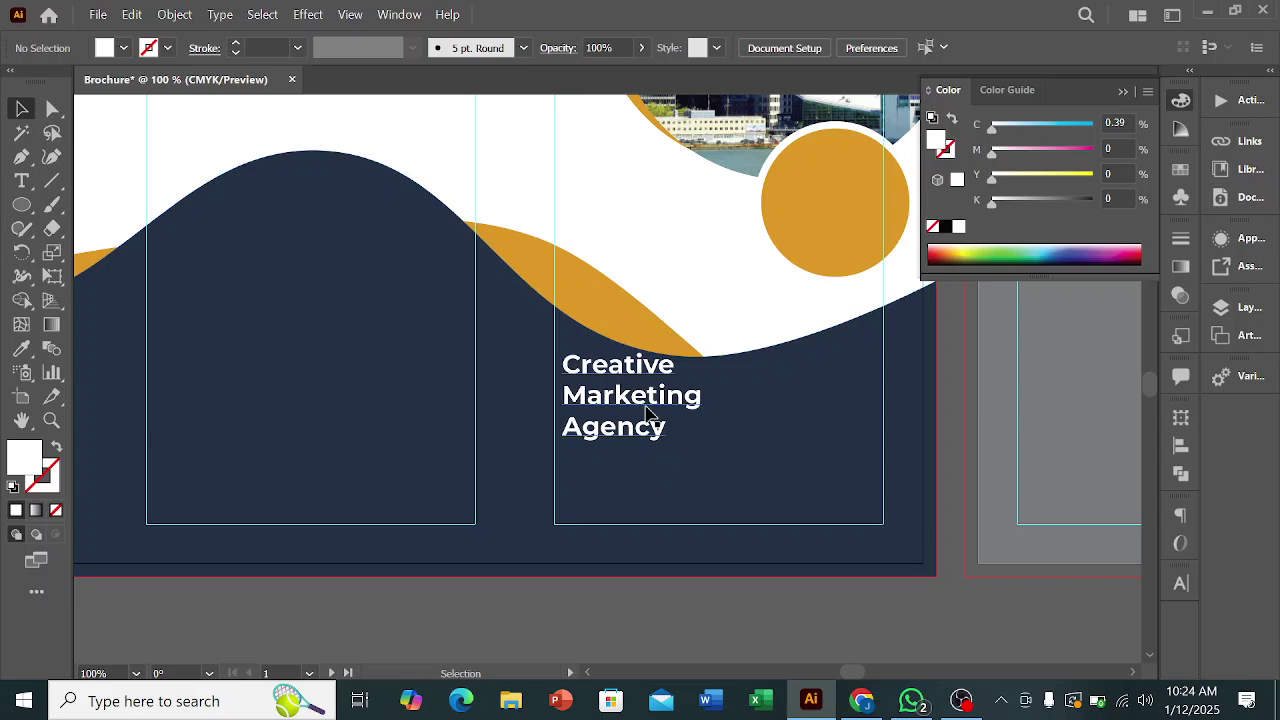
{"action": "left_click_drag", "start_coordinate": [645, 411], "coordinate": [648, 420]}
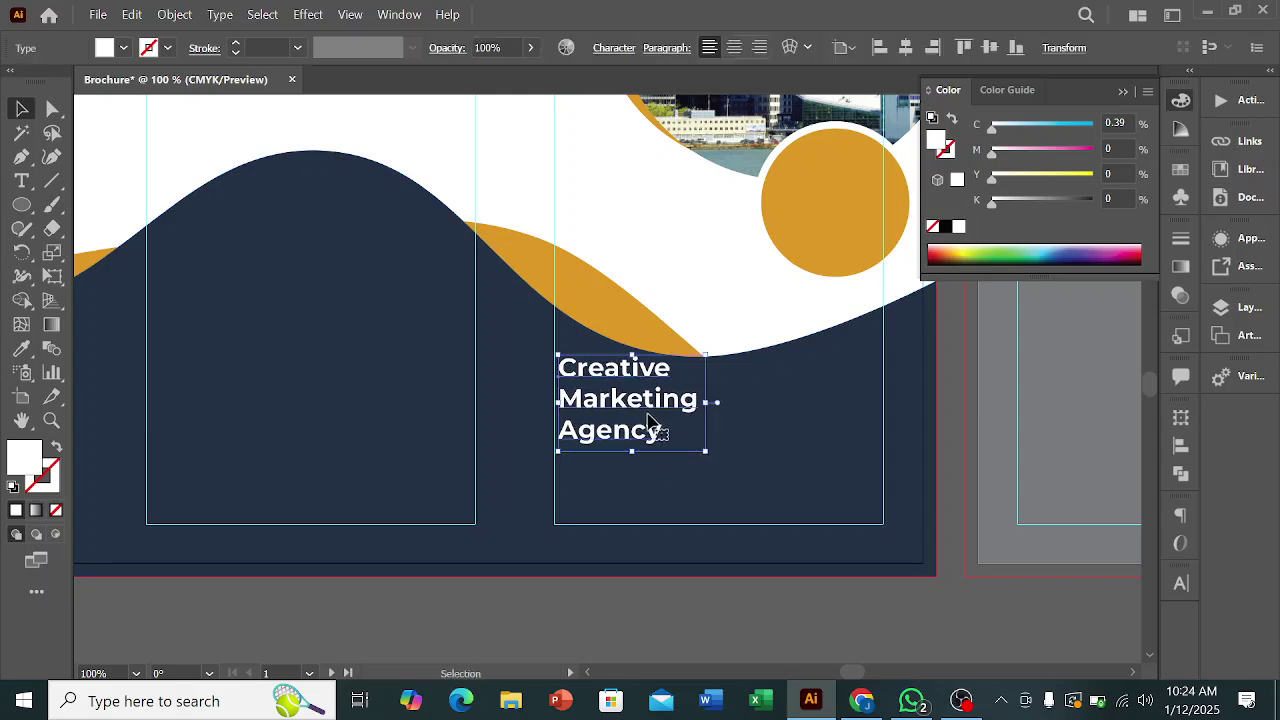
{"action": "left_click_drag", "start_coordinate": [706, 451], "coordinate": [725, 467]}
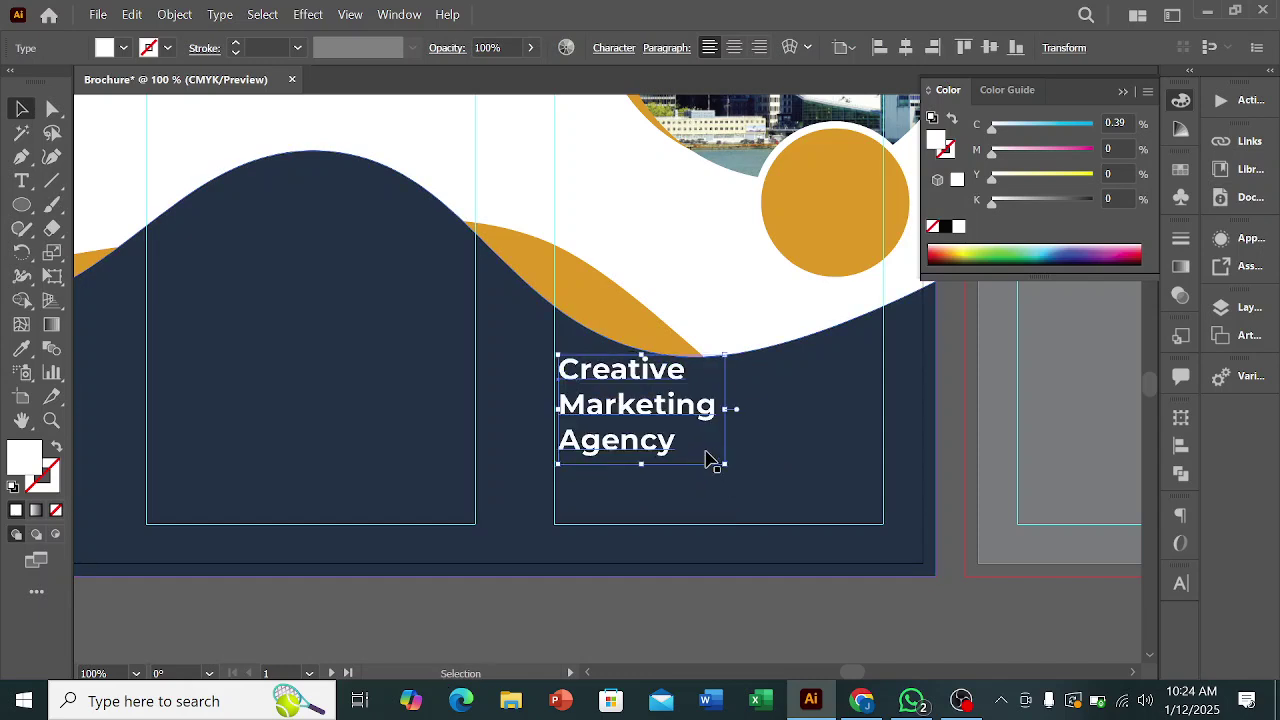
- Set the heading's font size to 22 pt and its leading to 22 pt
{"action": "left_click", "coordinate": [602, 50]}
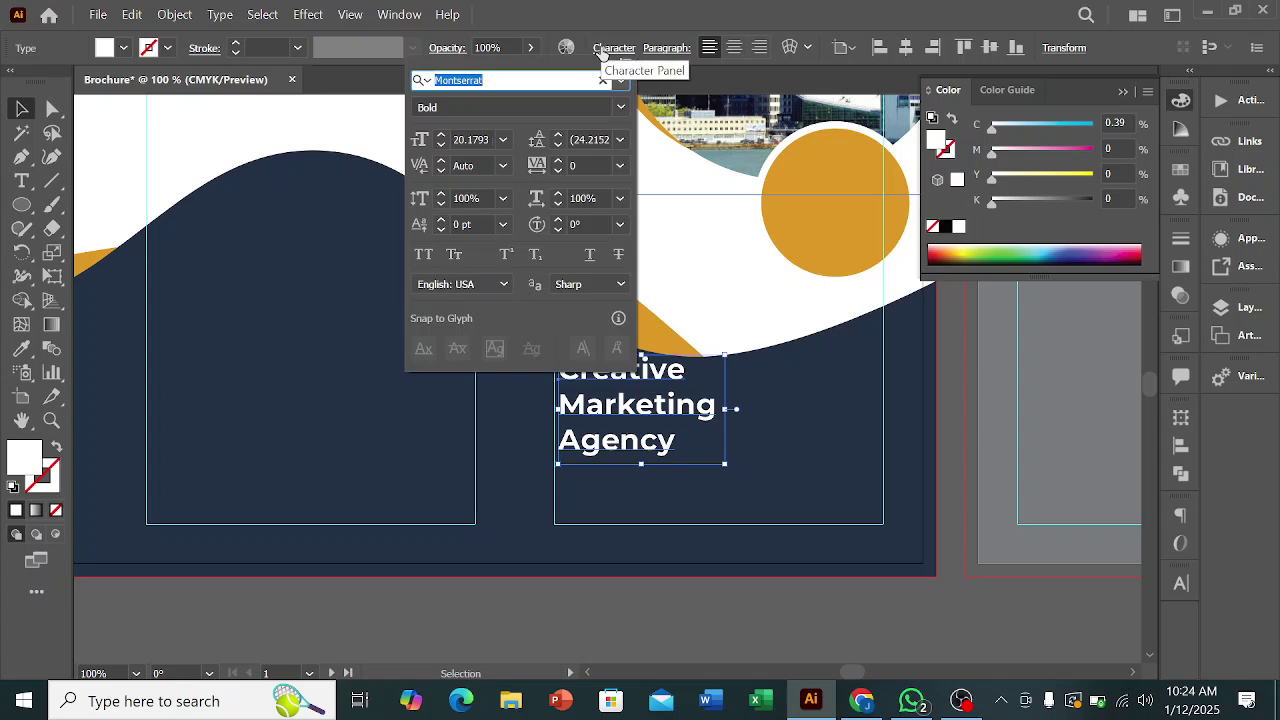
{"action": "left_click", "coordinate": [443, 136]}
{"action": "left_click", "coordinate": [443, 136]}
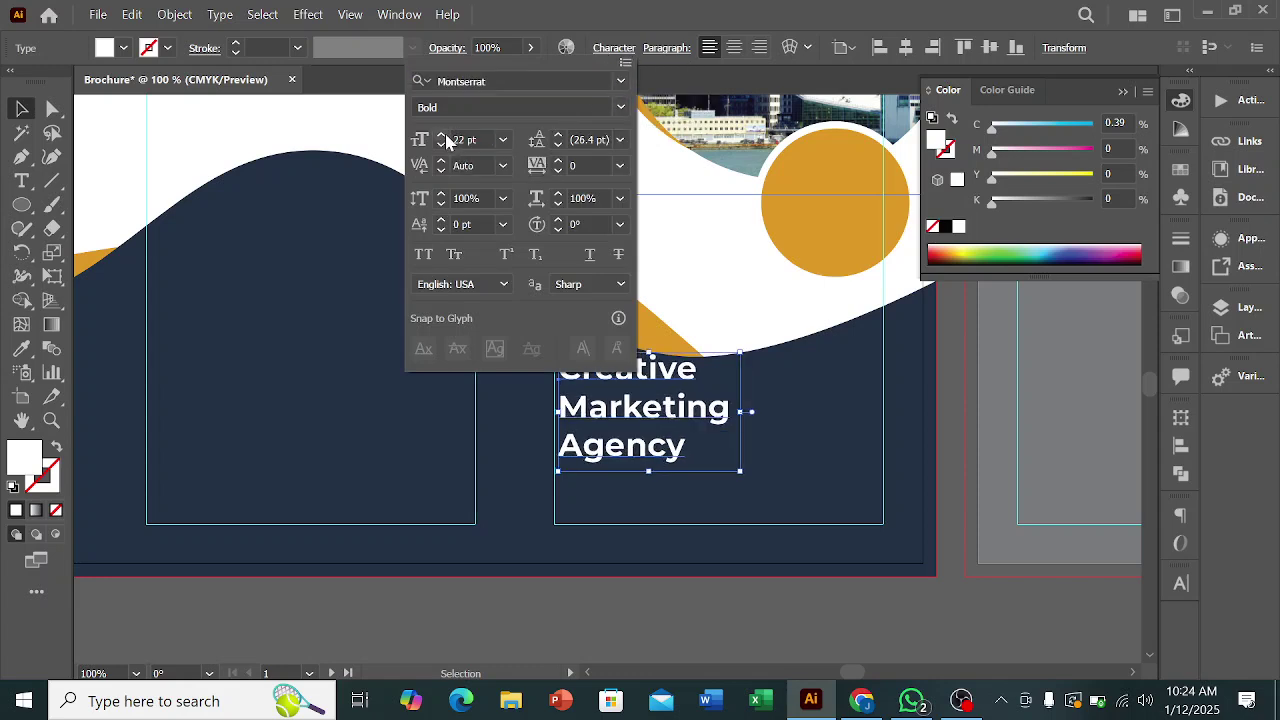
{"action": "left_click", "coordinate": [559, 146]}
{"action": "left_click", "coordinate": [559, 146]}
{"action": "left_click", "coordinate": [559, 146]}
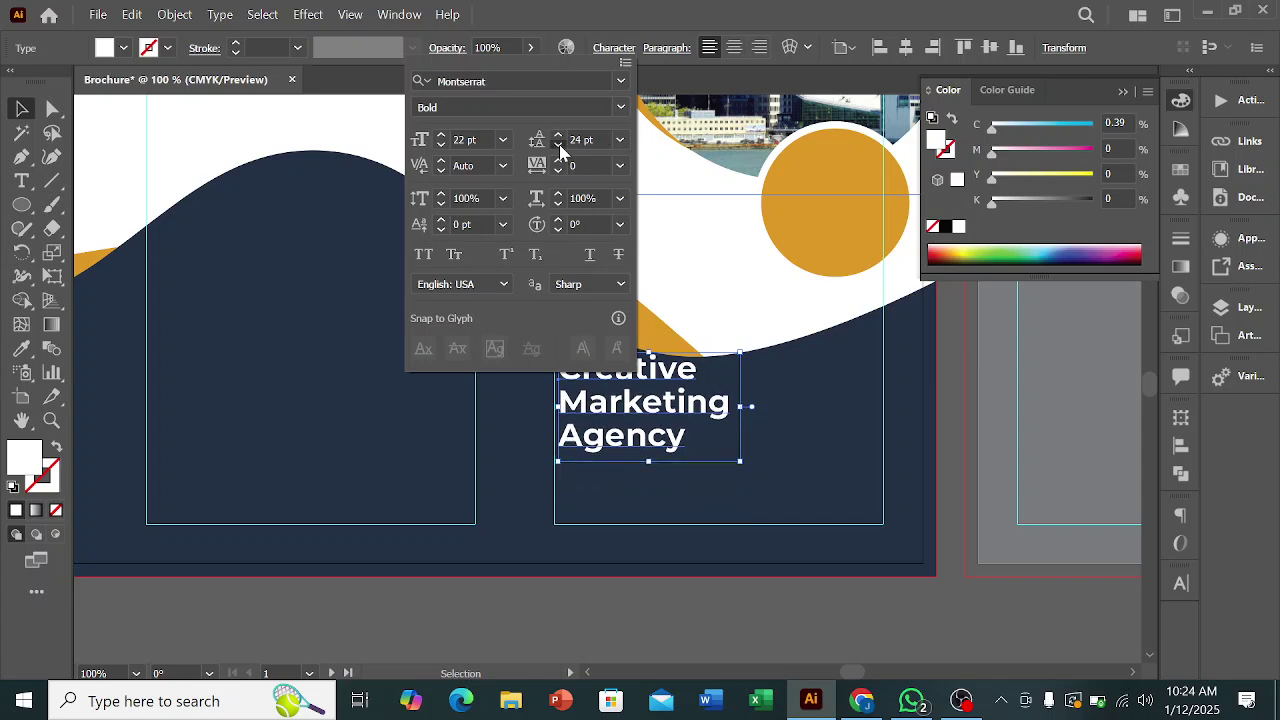
{"action": "left_click", "coordinate": [559, 146]}
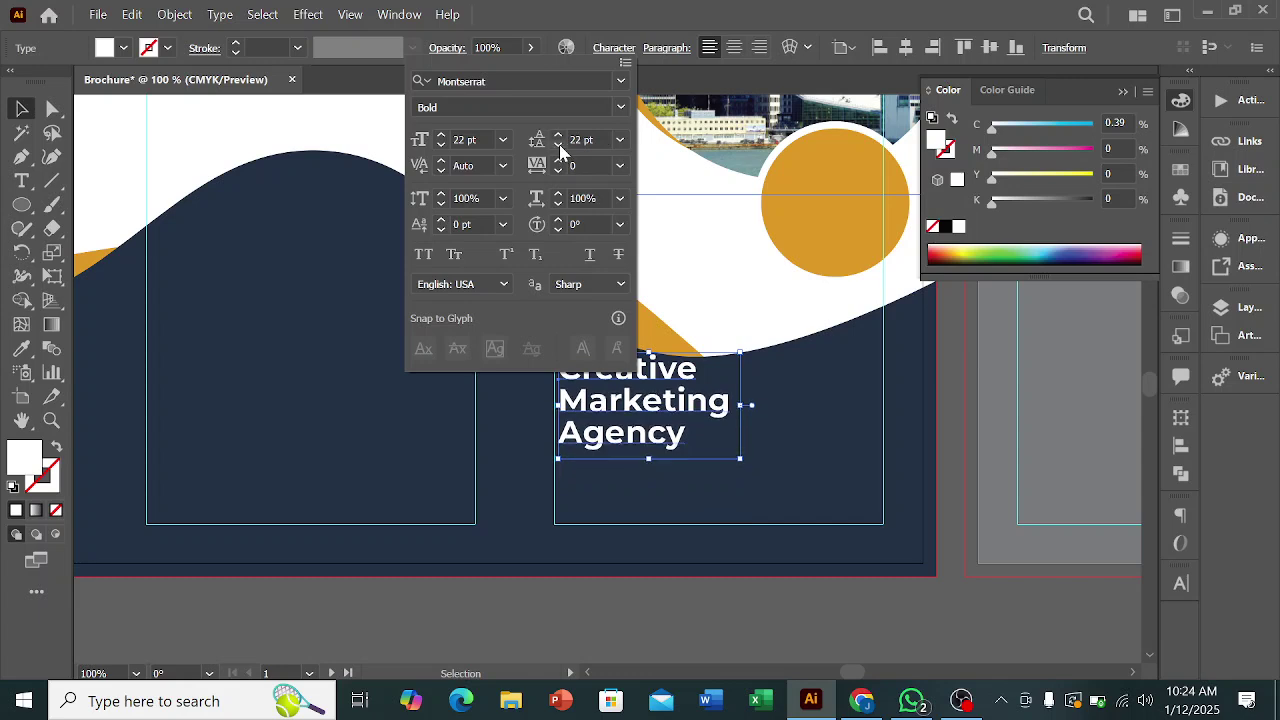
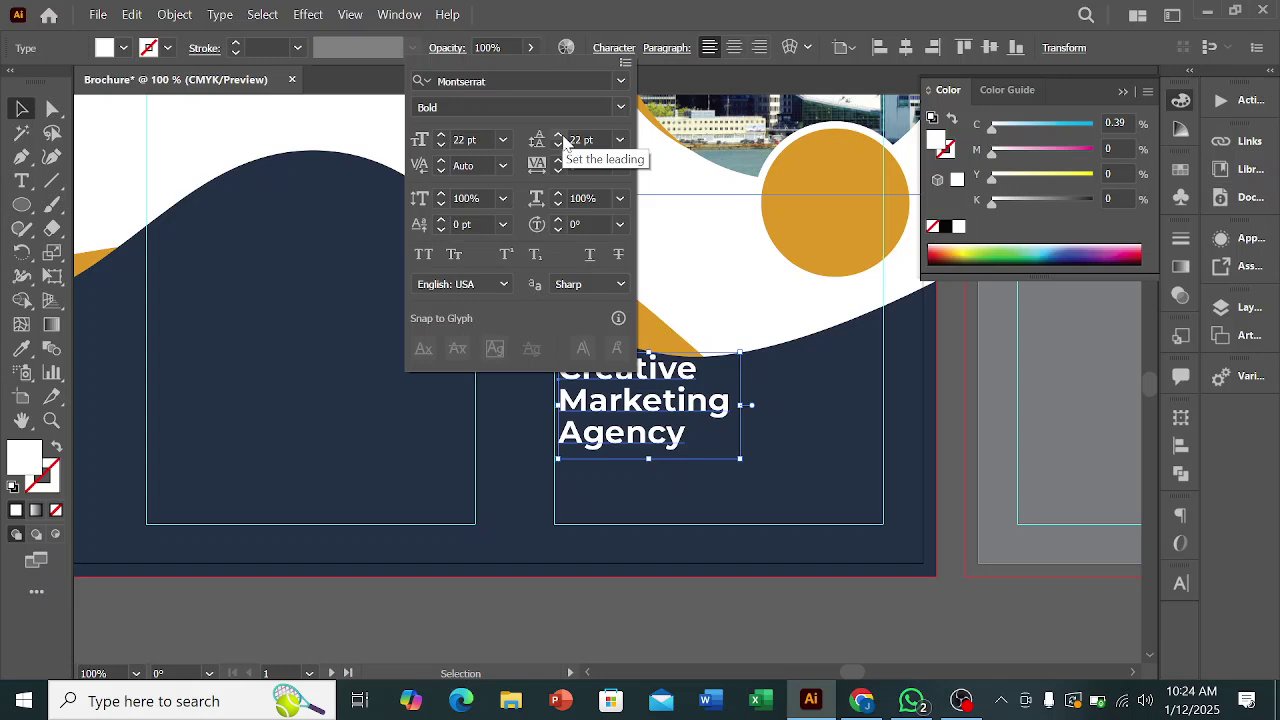
{"action": "left_click", "coordinate": [921, 612]}
{"action": "left_click", "coordinate": [921, 612]}
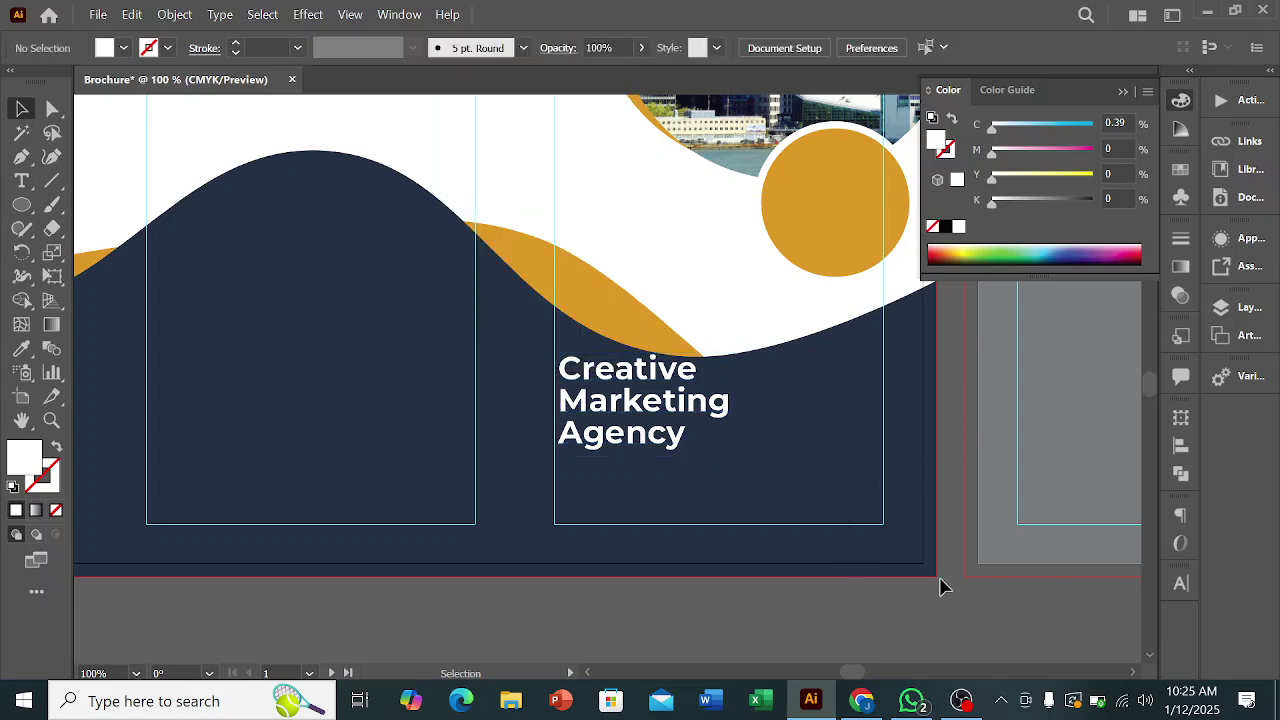
- Align the heading's left side with the column's left margin guide and deselect it
{"action": "scroll", "coordinate": [945, 586], "scroll_direction": "down", "scroll_amount": 1}
{"action": "left_click_drag", "start_coordinate": [660, 418], "coordinate": [658, 420]}
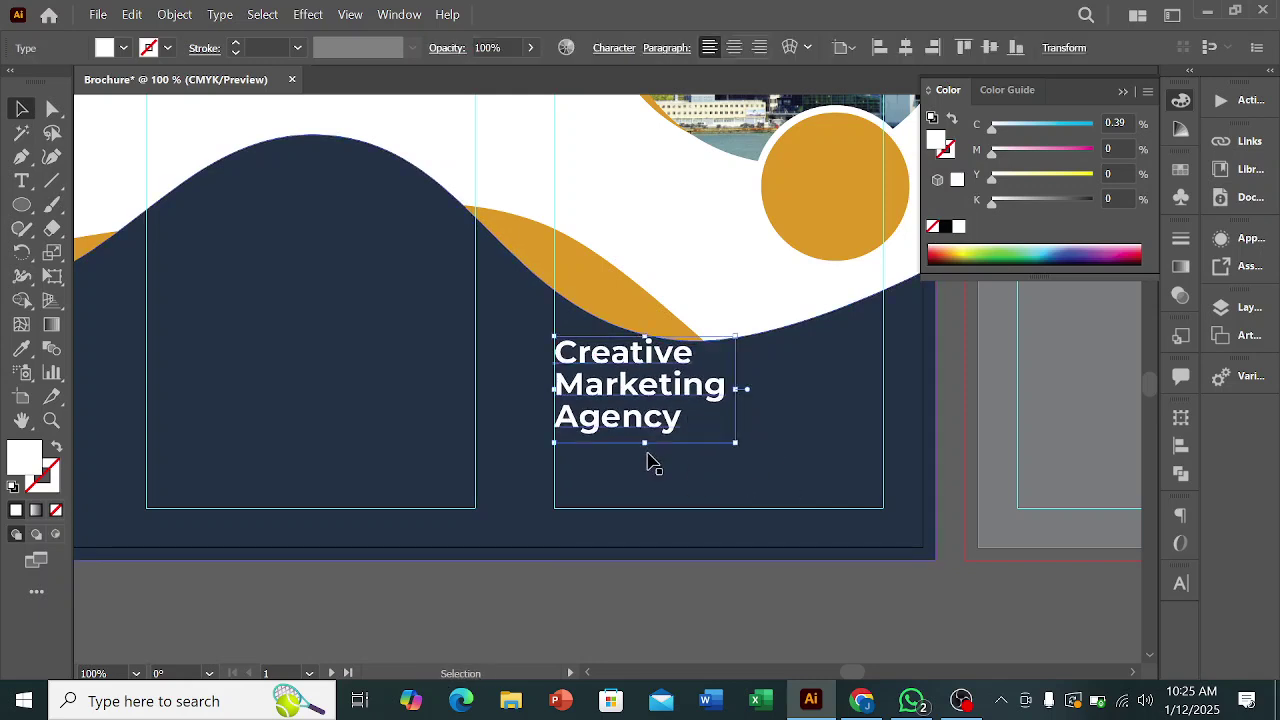
{"action": "left_click", "coordinate": [493, 612]}
- Draw a placeholder text area beneath the heading, spanning the column between the margin guides, and set its font size to 12 pt
{"action": "left_click", "coordinate": [21, 180]}
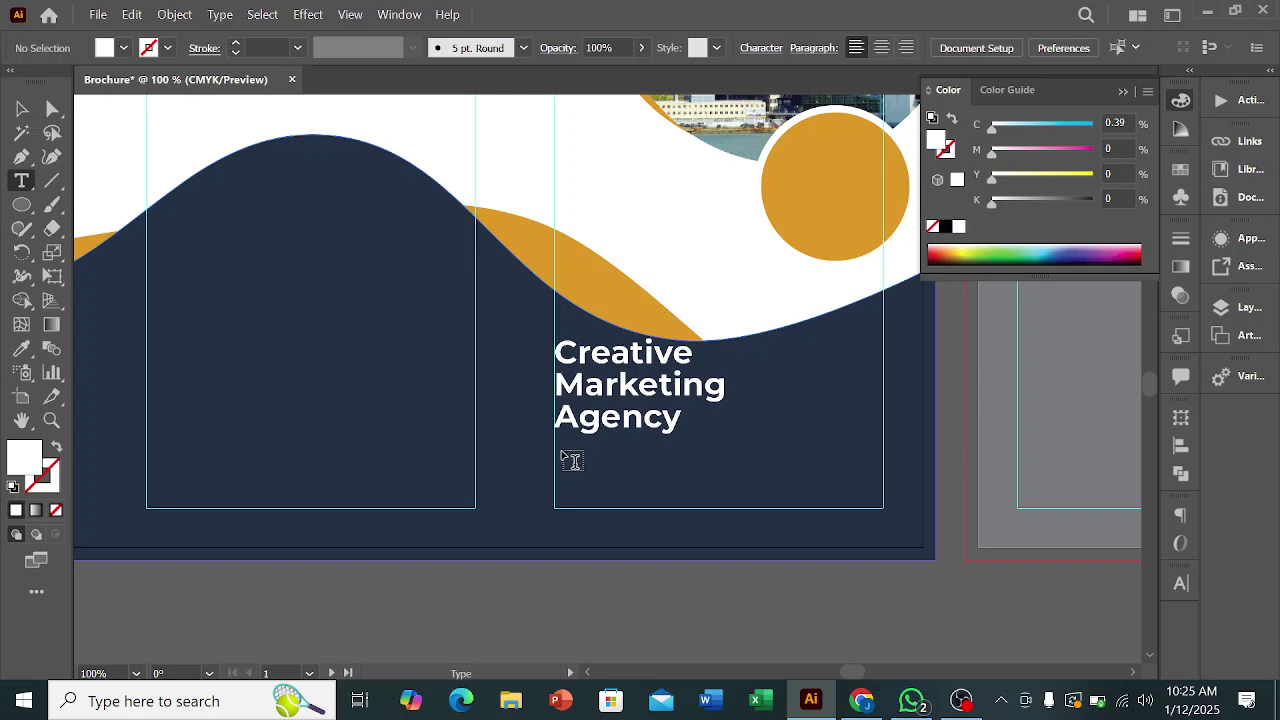
{"action": "left_click_drag", "start_coordinate": [556, 445], "coordinate": [878, 503]}
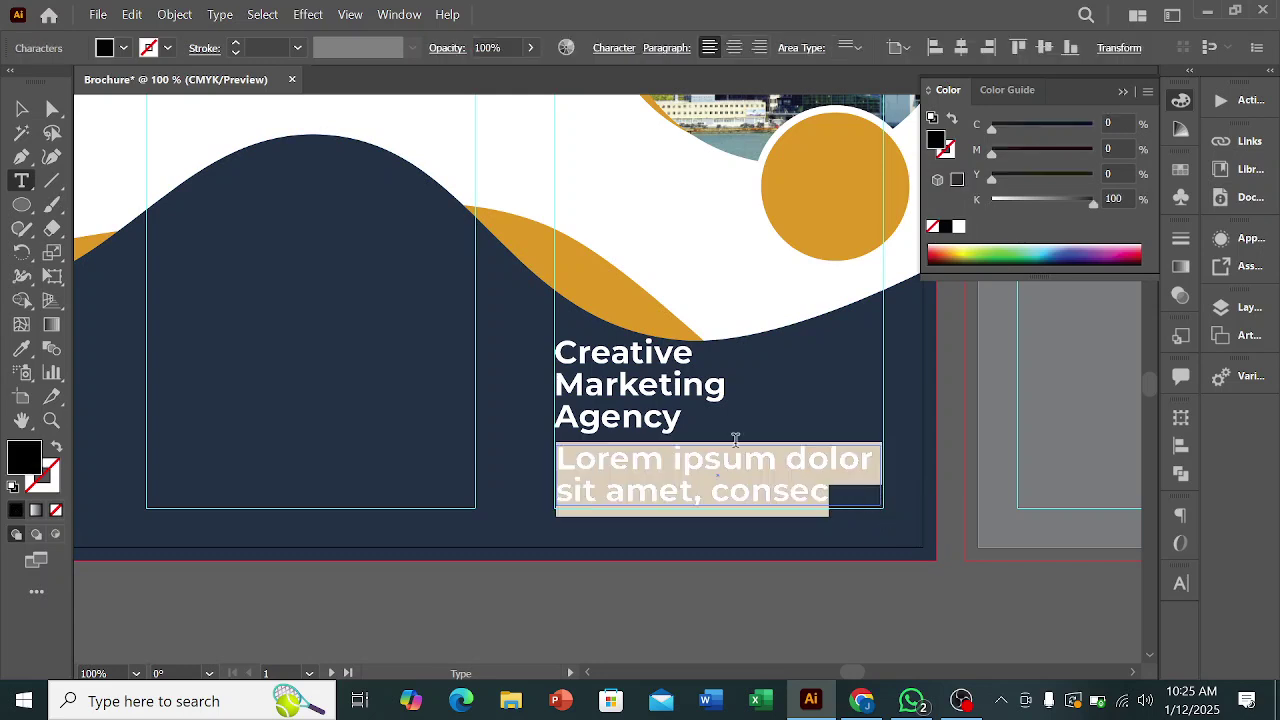
{"action": "left_click", "coordinate": [614, 48]}
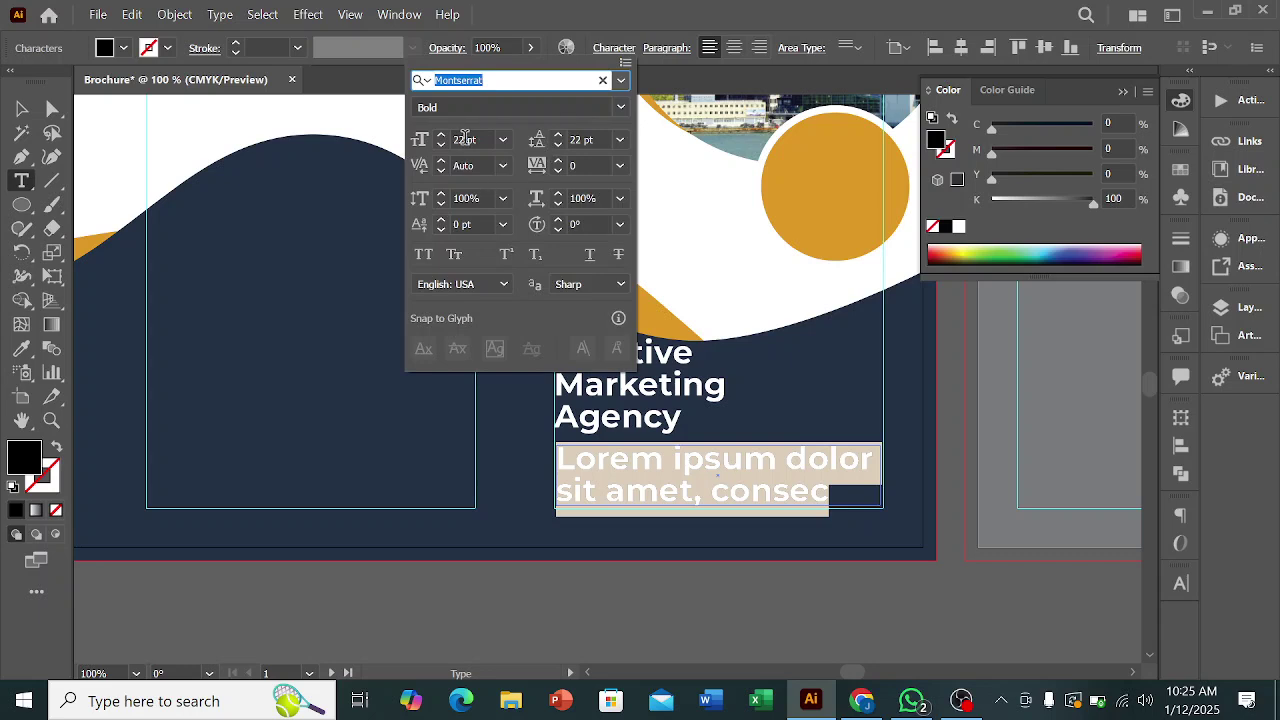
{"action": "left_click", "coordinate": [444, 149]}
{"action": "left_click", "coordinate": [444, 149]}
{"action": "left_click", "coordinate": [444, 149]}
{"action": "left_click", "coordinate": [444, 149]}
{"action": "left_click", "coordinate": [444, 149]}
{"action": "left_click", "coordinate": [444, 149]}
{"action": "left_click", "coordinate": [444, 149]}
{"action": "left_click", "coordinate": [444, 149]}
{"action": "left_click", "coordinate": [444, 149]}
{"action": "left_click", "coordinate": [444, 149]}
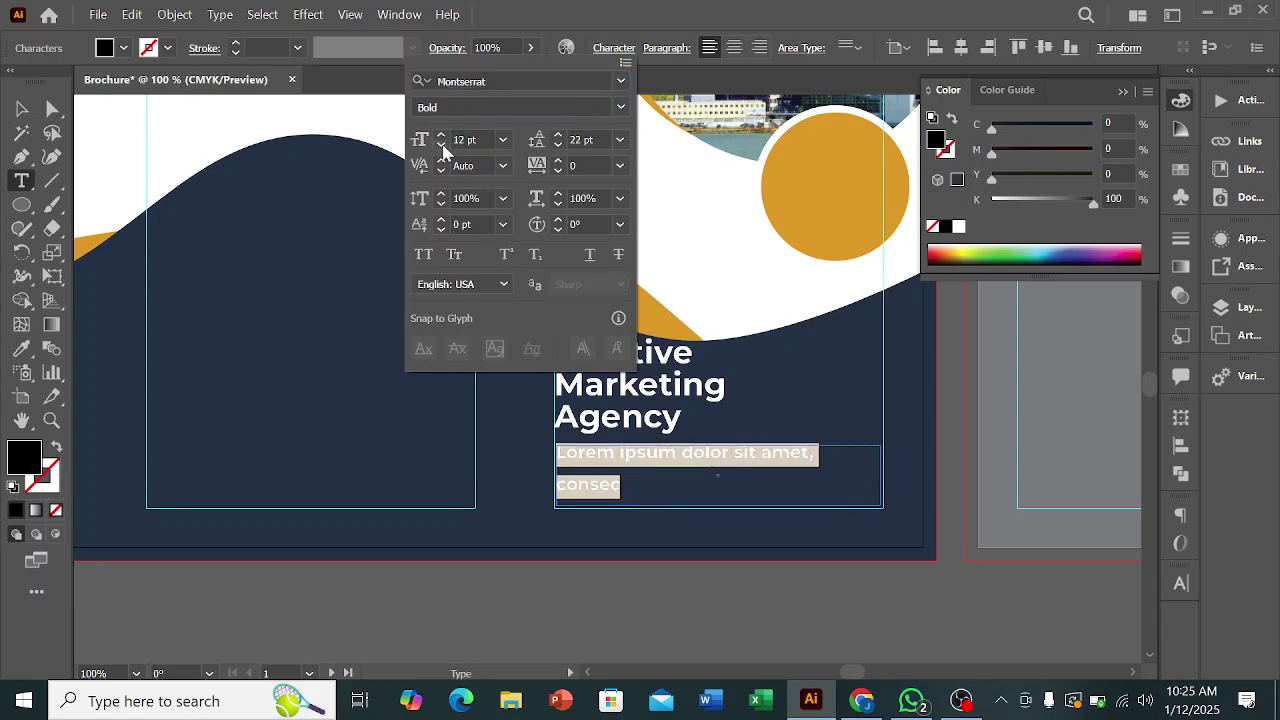
- Set the leading of the placeholder paragraph to 14 pt
{"action": "left_click", "coordinate": [620, 140]}
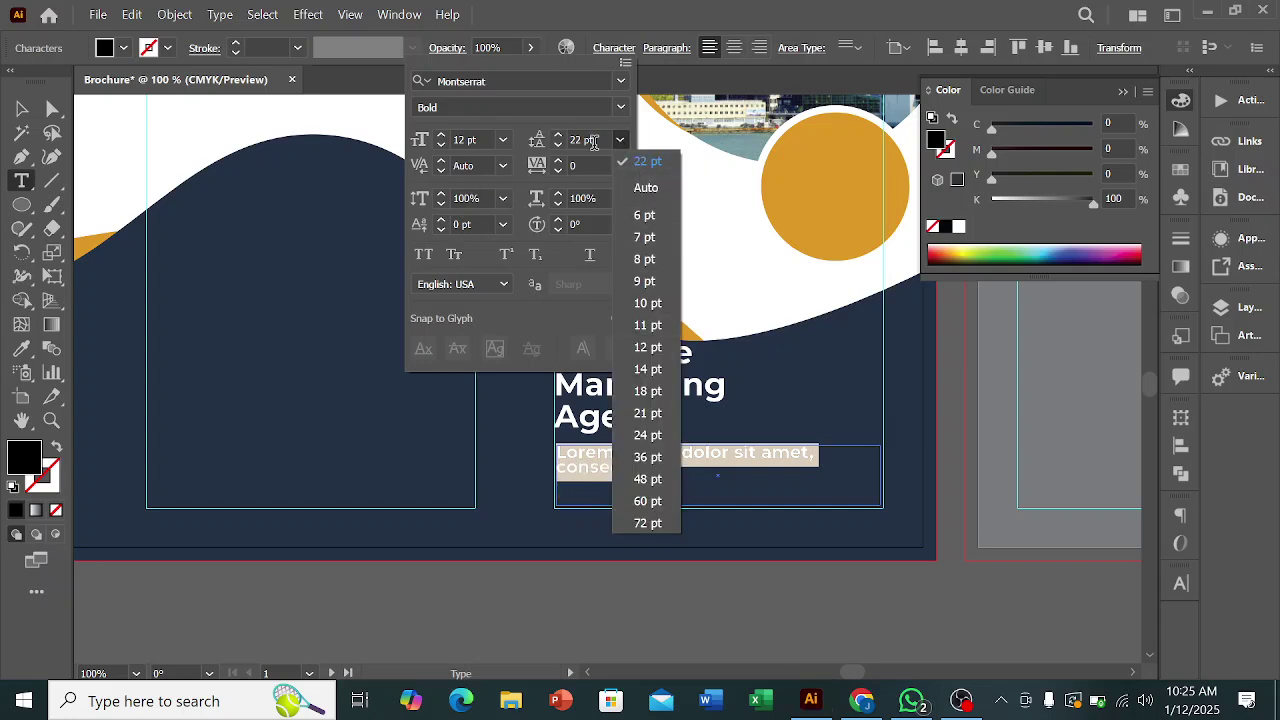
{"action": "left_click", "coordinate": [600, 142]}
{"action": "left_click", "coordinate": [561, 144]}
{"action": "left_click", "coordinate": [561, 147]}
{"action": "left_click", "coordinate": [561, 147]}
{"action": "left_click", "coordinate": [561, 147]}
{"action": "left_click", "coordinate": [561, 147]}
{"action": "left_click", "coordinate": [561, 147]}
{"action": "left_click", "coordinate": [559, 137]}
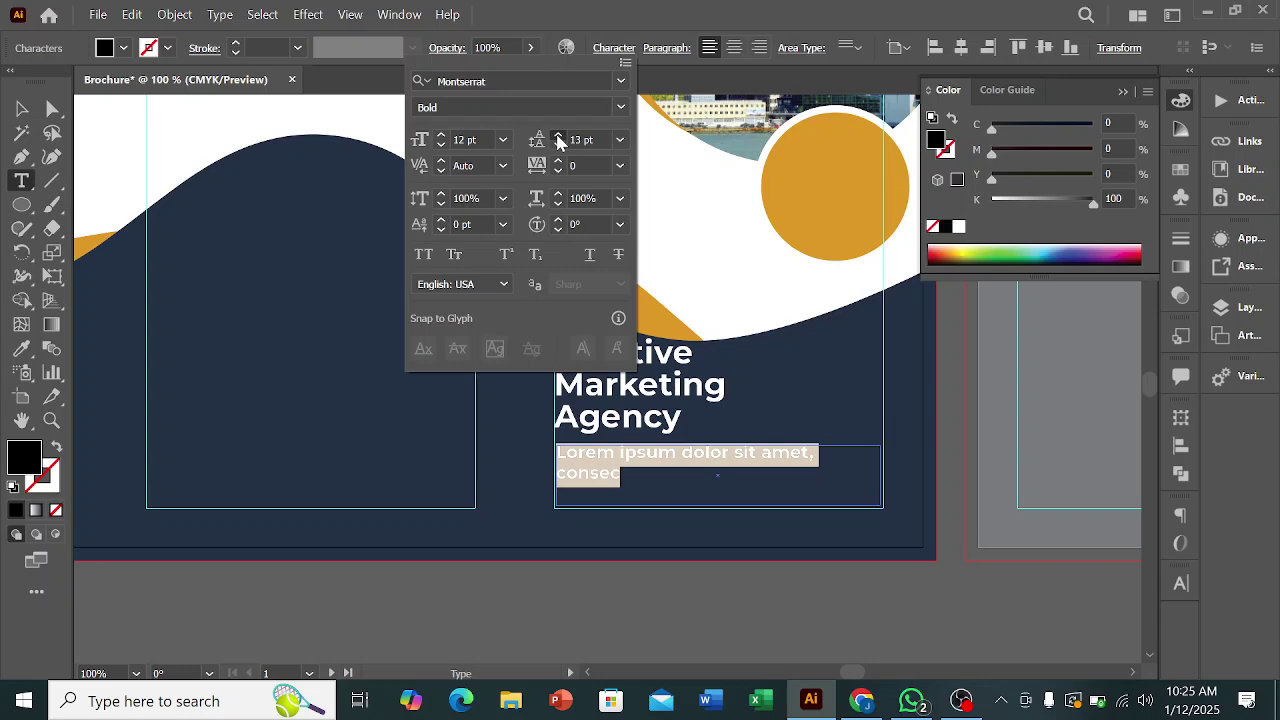
{"action": "left_click", "coordinate": [559, 137]}
- Change the placeholder paragraph's font style to Regular and deselect the text area
{"action": "left_click", "coordinate": [621, 108]}
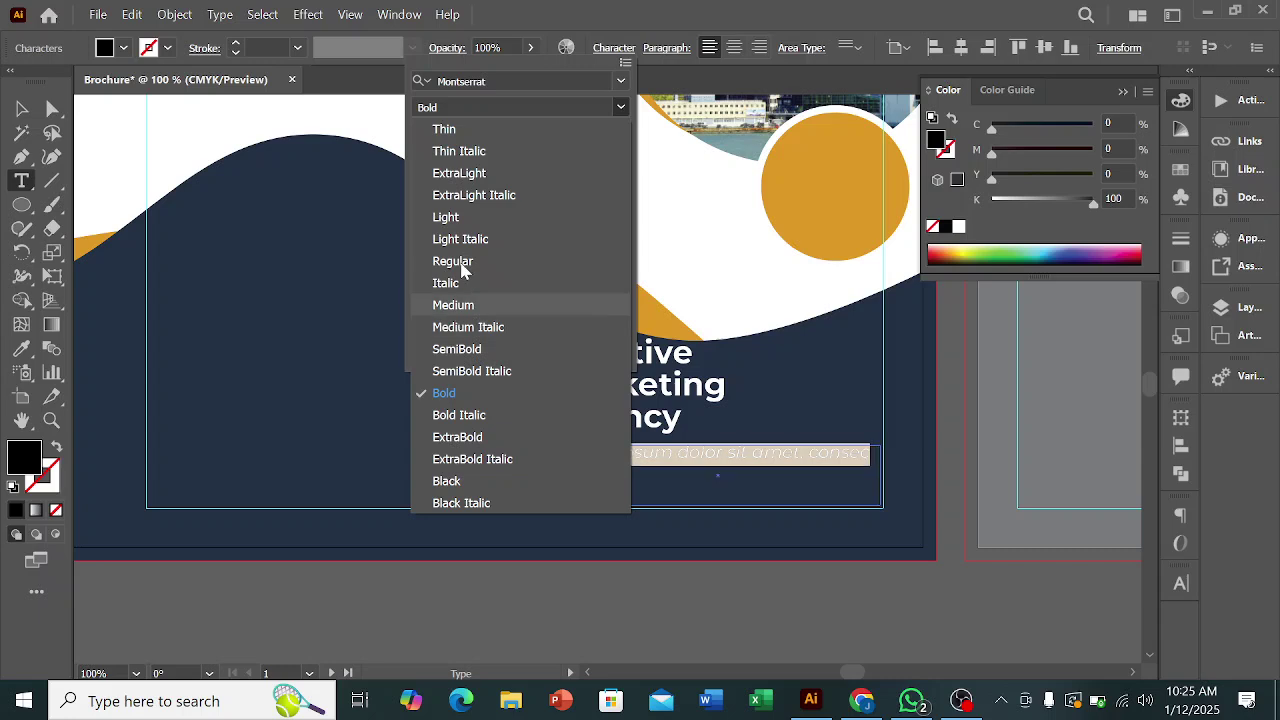
{"action": "left_click", "coordinate": [462, 262]}
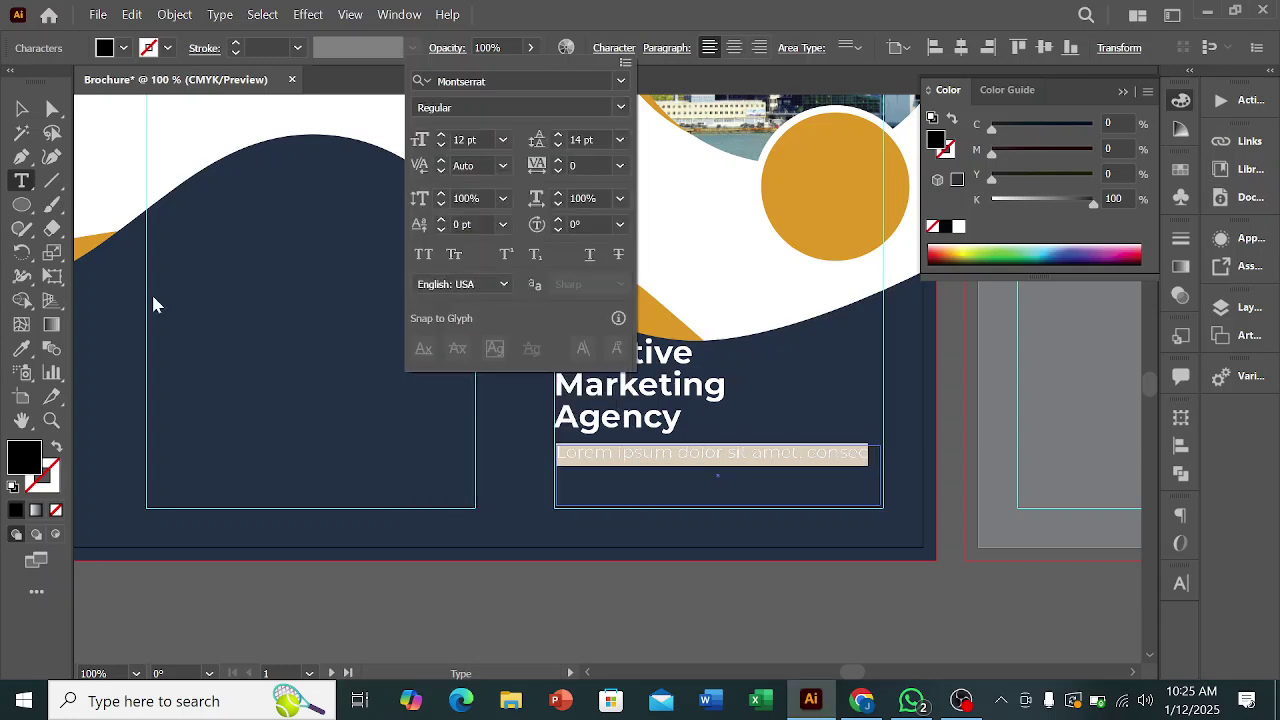
{"action": "key", "text": "Escape"}
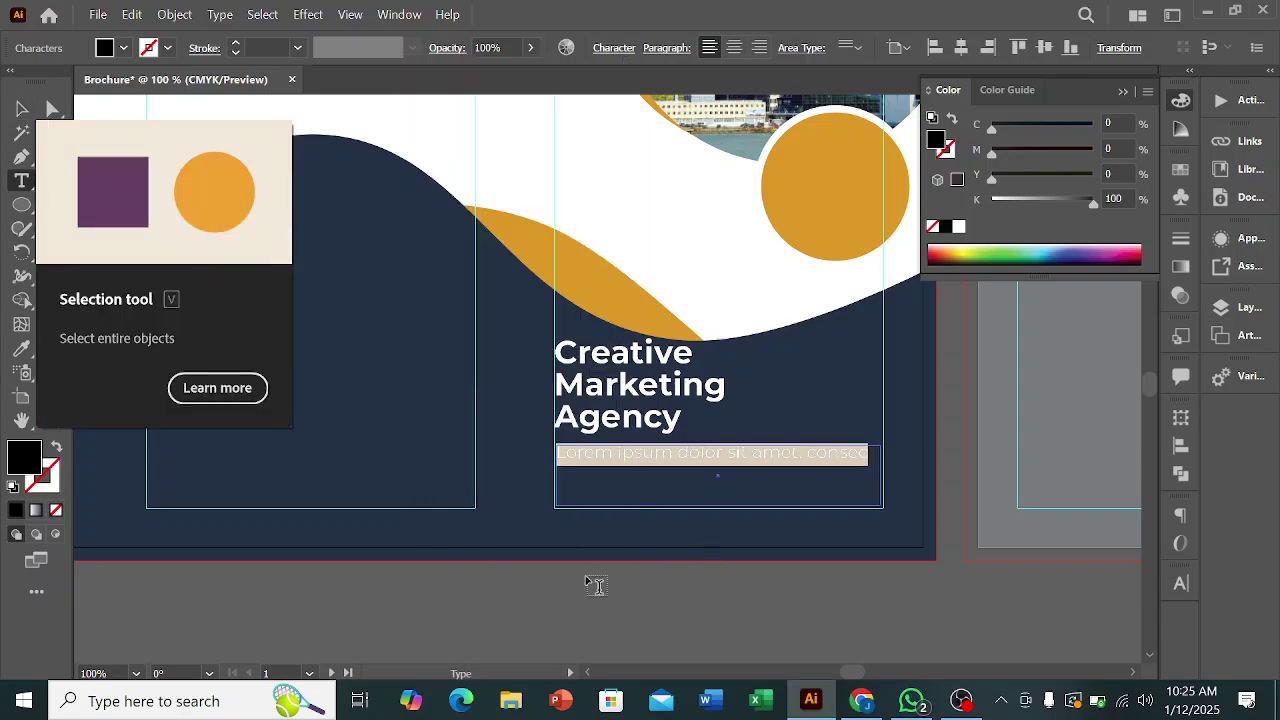
{"action": "left_click", "coordinate": [22, 108]}
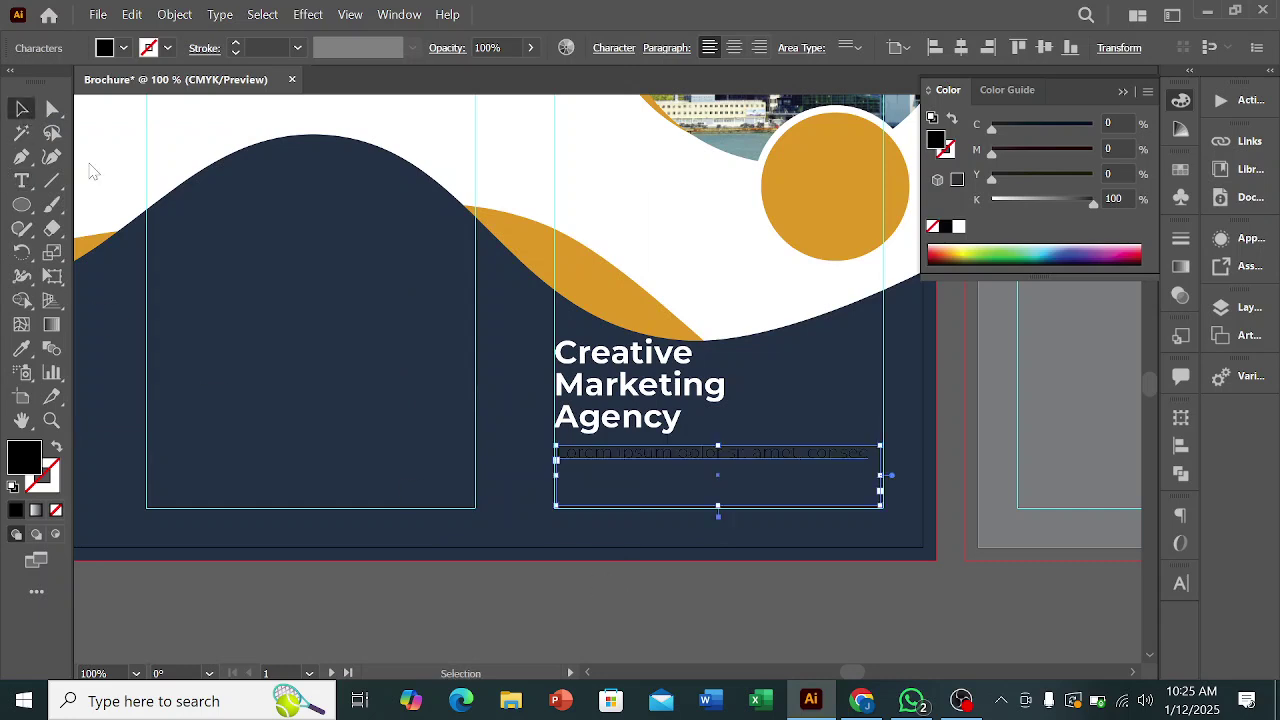
{"action": "left_click", "coordinate": [497, 530]}
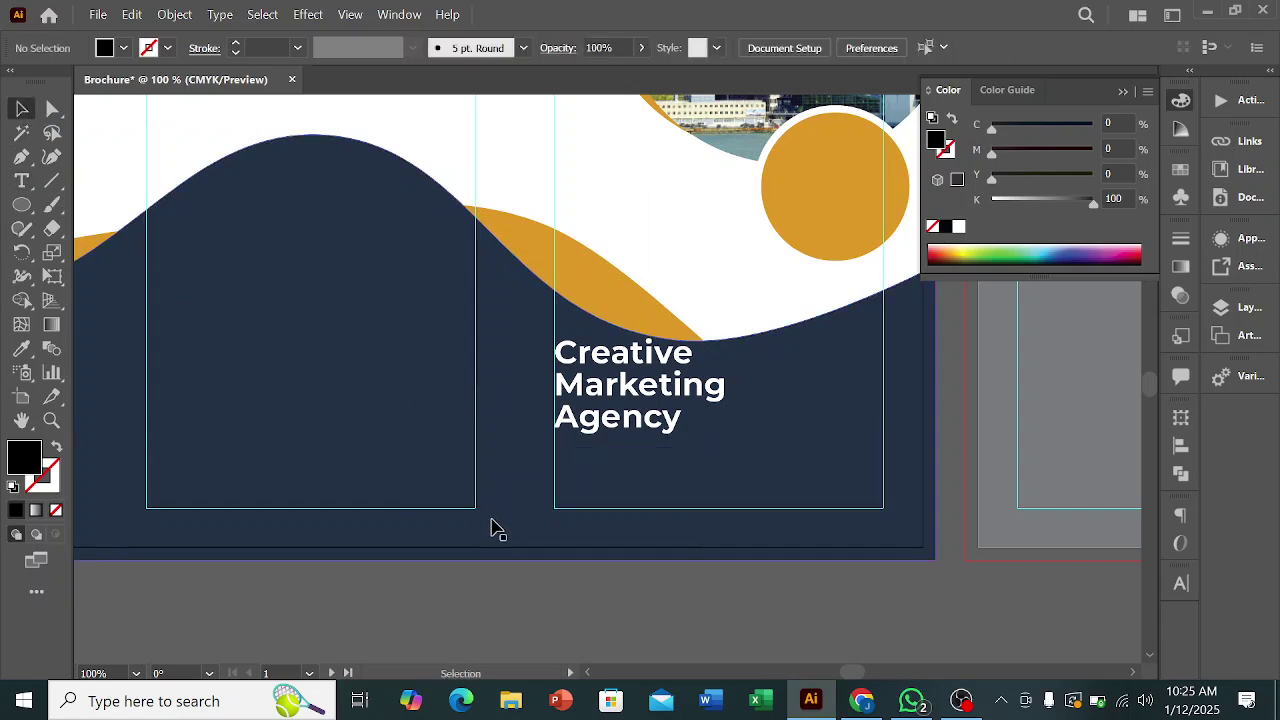
{"action": "left_click", "coordinate": [22, 183]}
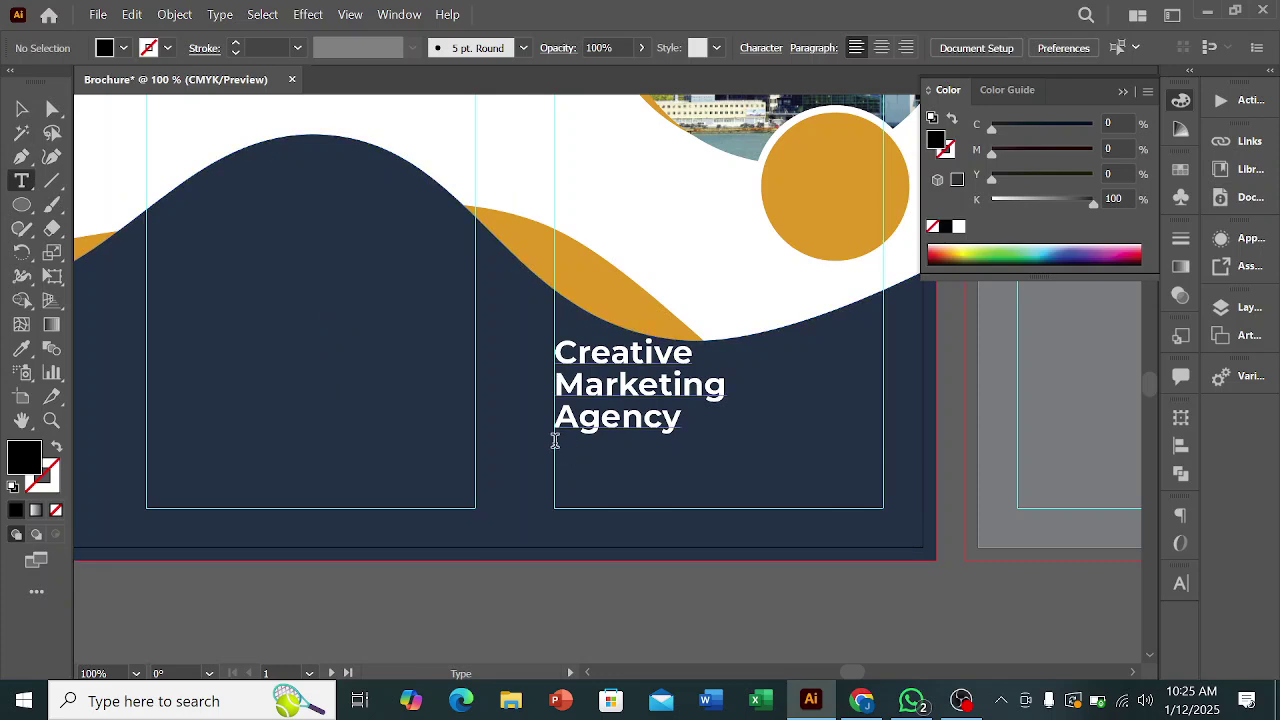
{"action": "left_click_drag", "start_coordinate": [554, 437], "coordinate": [626, 463]}
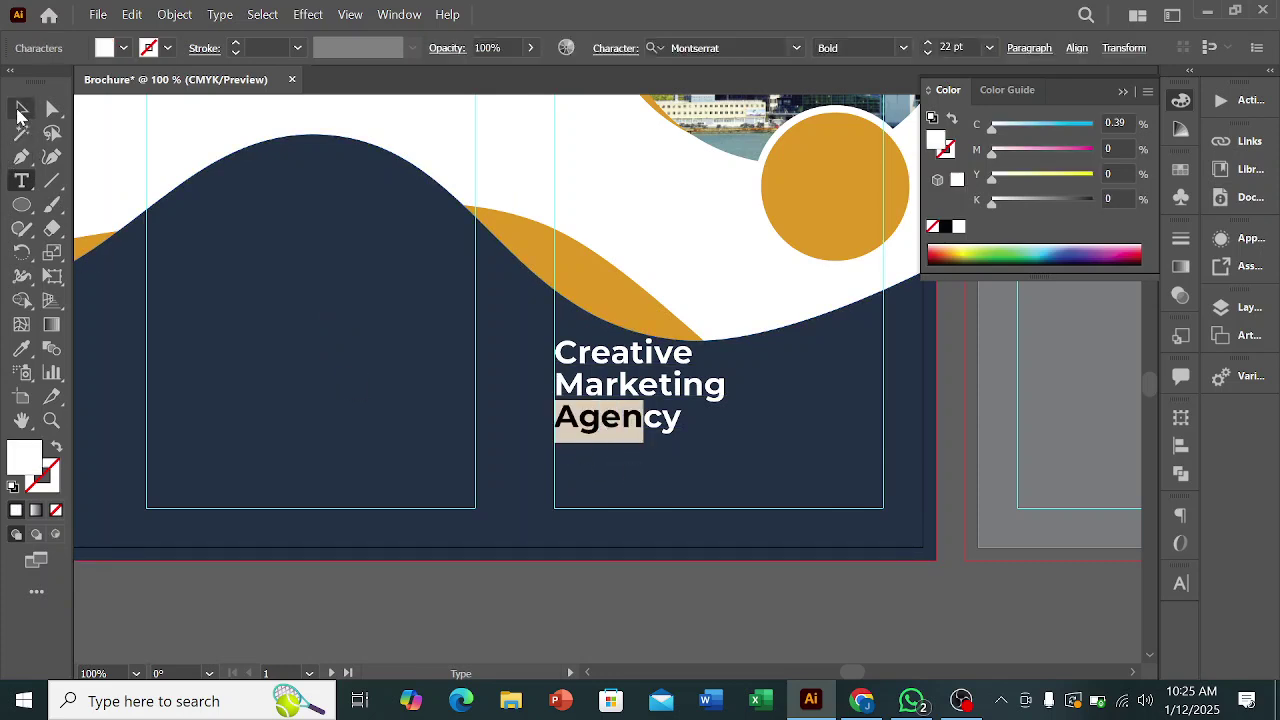
{"action": "left_click", "coordinate": [22, 108]}
- Draw a placeholder text area beneath the heading between the column's margin guides and colour its text white, sampled from the cover's white area
{"action": "left_click", "coordinate": [22, 181]}
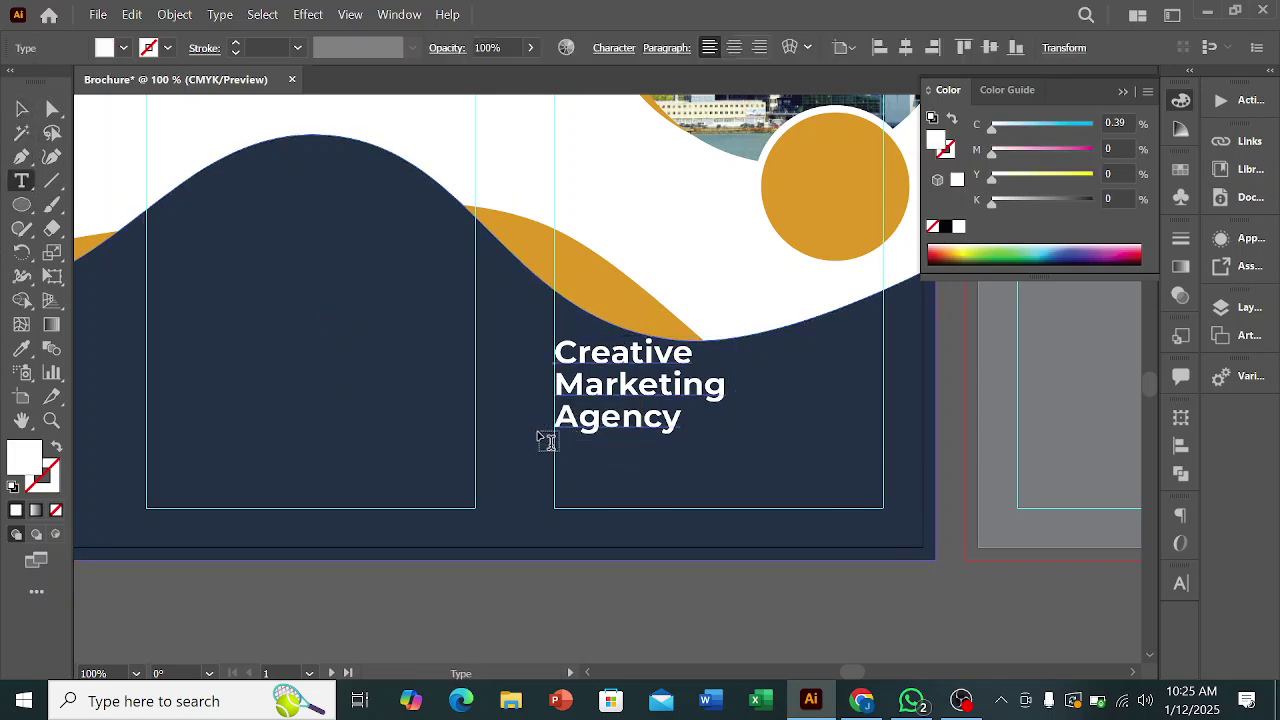
{"action": "left_click_drag", "start_coordinate": [555, 445], "coordinate": [883, 507]}
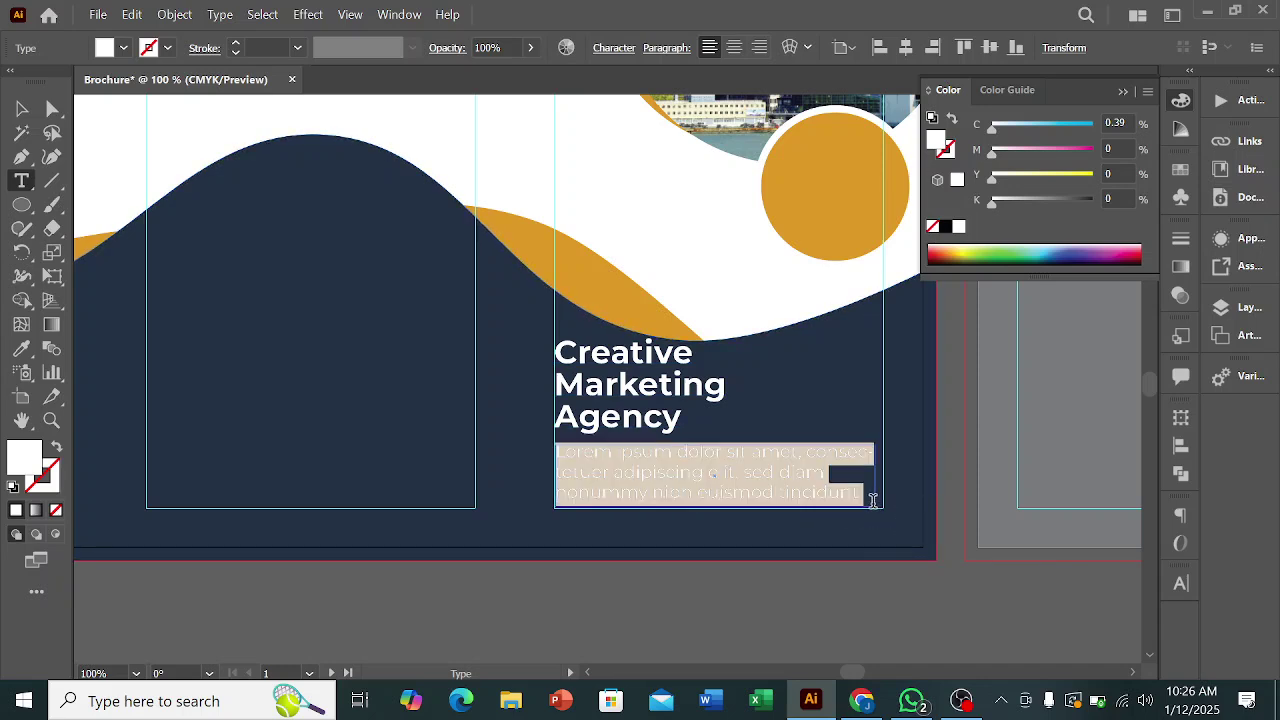
{"action": "key", "text": "Escape"}
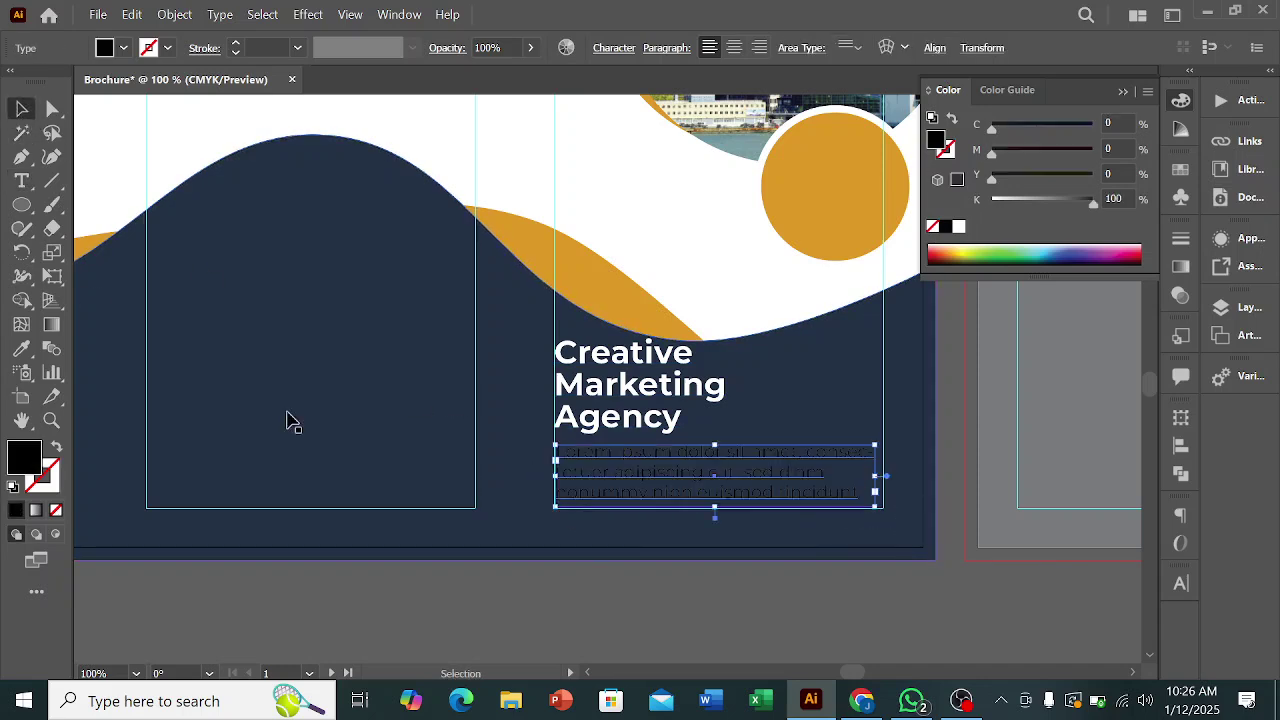
{"action": "left_click", "coordinate": [22, 346]}
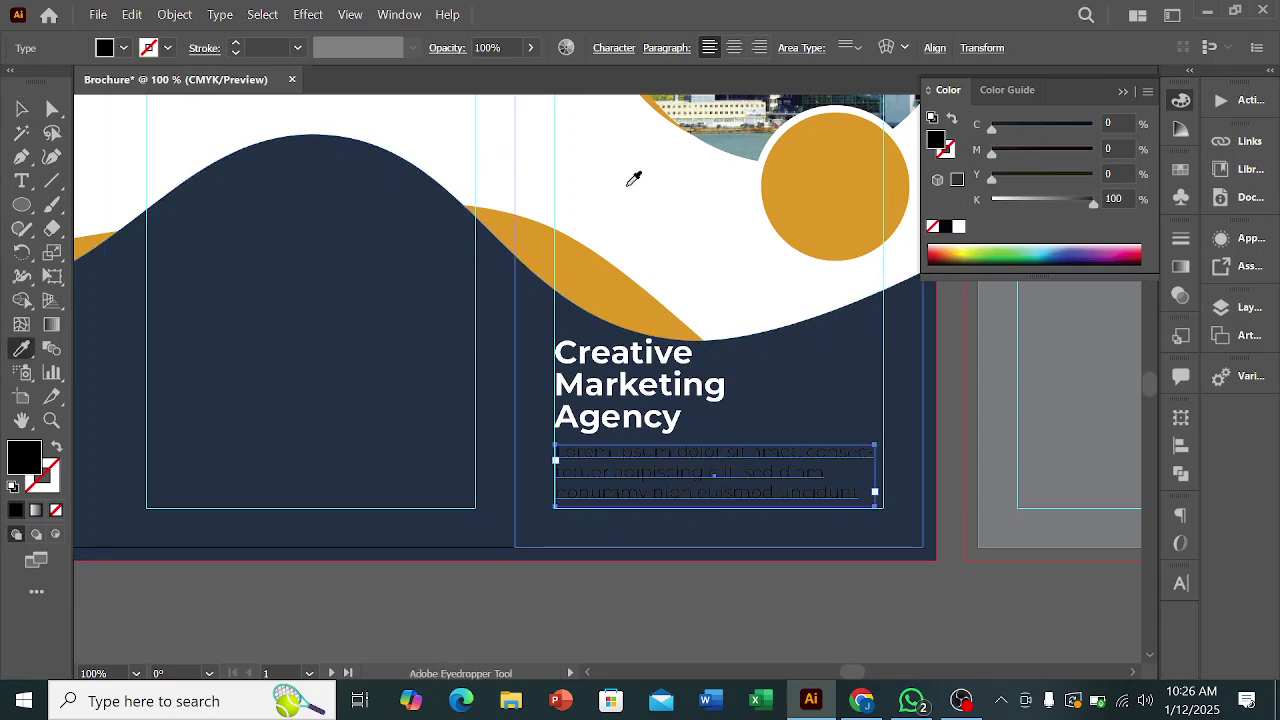
{"action": "left_click", "coordinate": [630, 180]}
{"action": "left_click", "coordinate": [22, 109]}
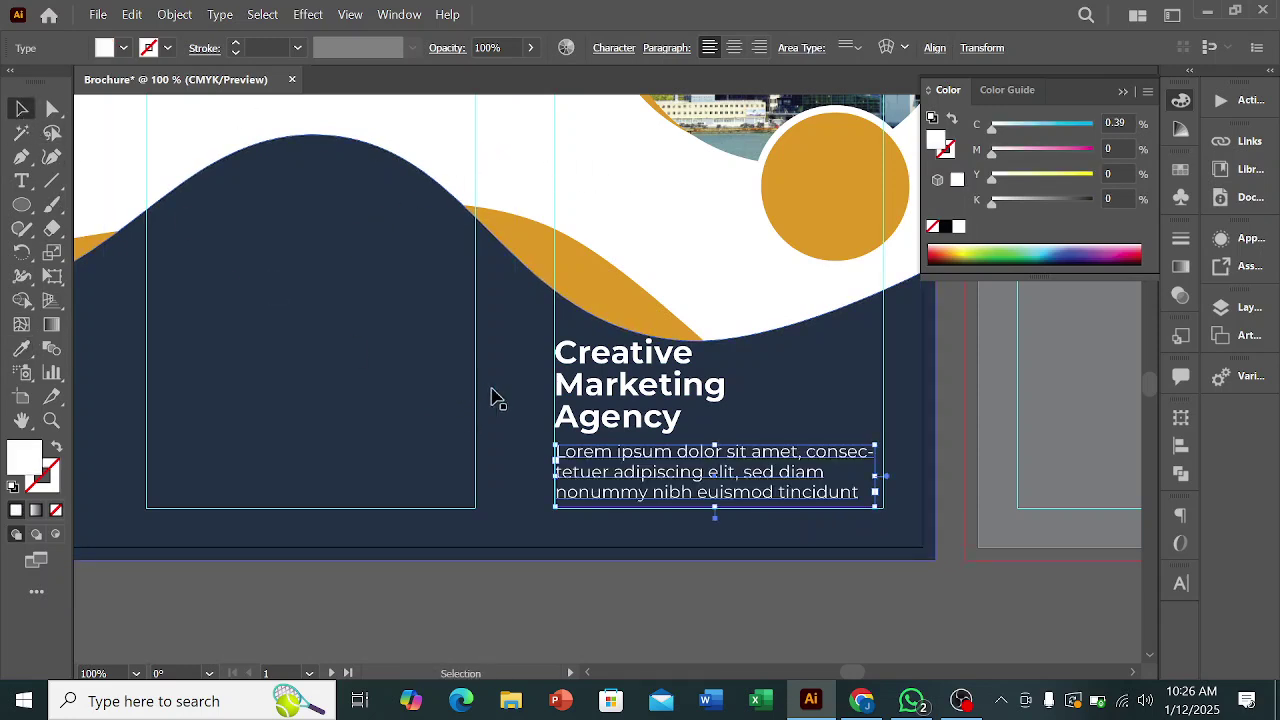
- Set the placeholder paragraph's font size to 10 pt and deselect it
{"action": "scroll", "coordinate": [656, 436], "scroll_direction": "down", "scroll_amount": 2}
{"action": "scroll", "coordinate": [651, 437], "scroll_direction": "down", "scroll_amount": 1}
{"action": "scroll", "coordinate": [751, 469], "scroll_direction": "down", "scroll_amount": 6}
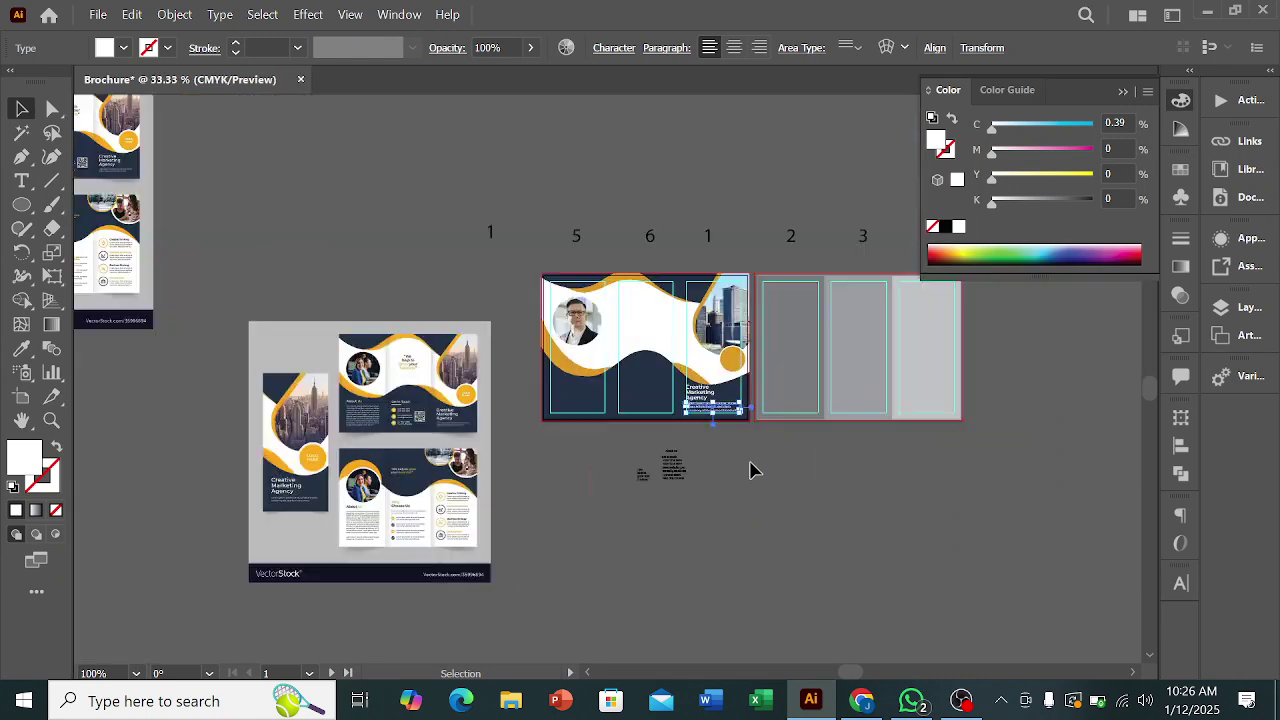
{"action": "scroll", "coordinate": [477, 437], "scroll_direction": "up", "scroll_amount": 4}
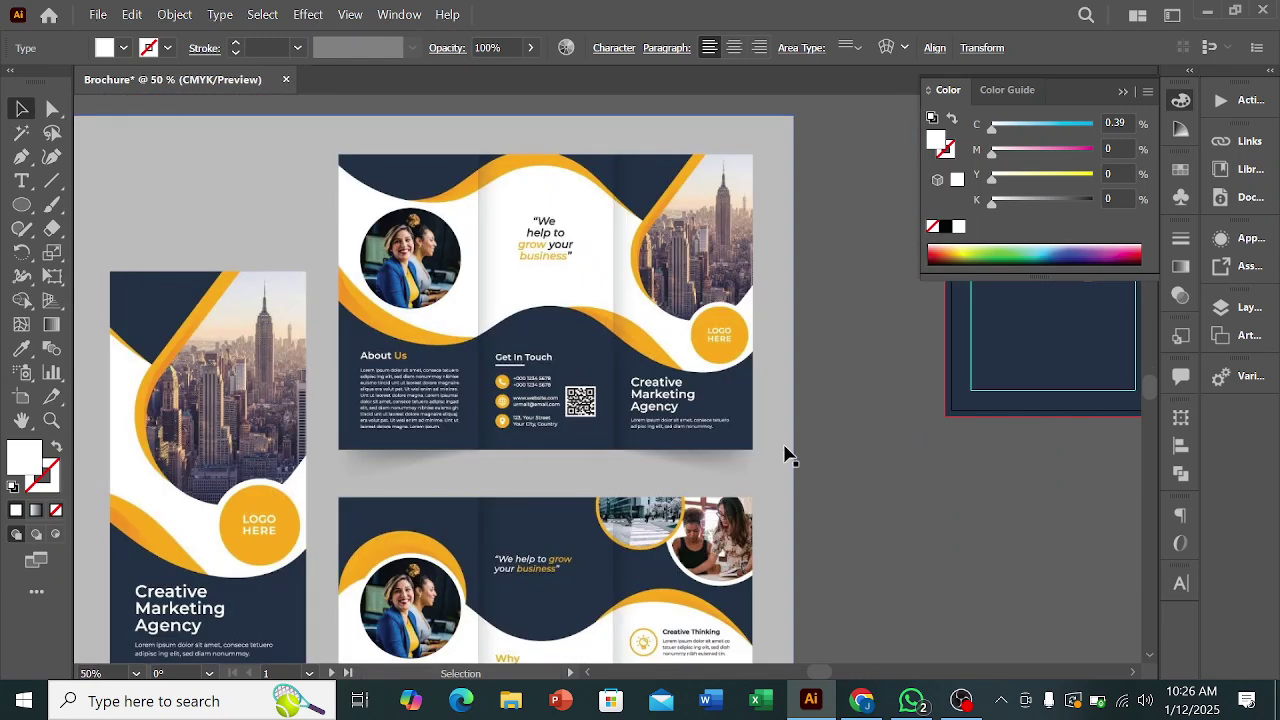
{"action": "scroll", "coordinate": [782, 446], "scroll_direction": "up", "scroll_amount": 1}
{"action": "scroll", "coordinate": [915, 483], "scroll_direction": "right", "scroll_amount": 10}
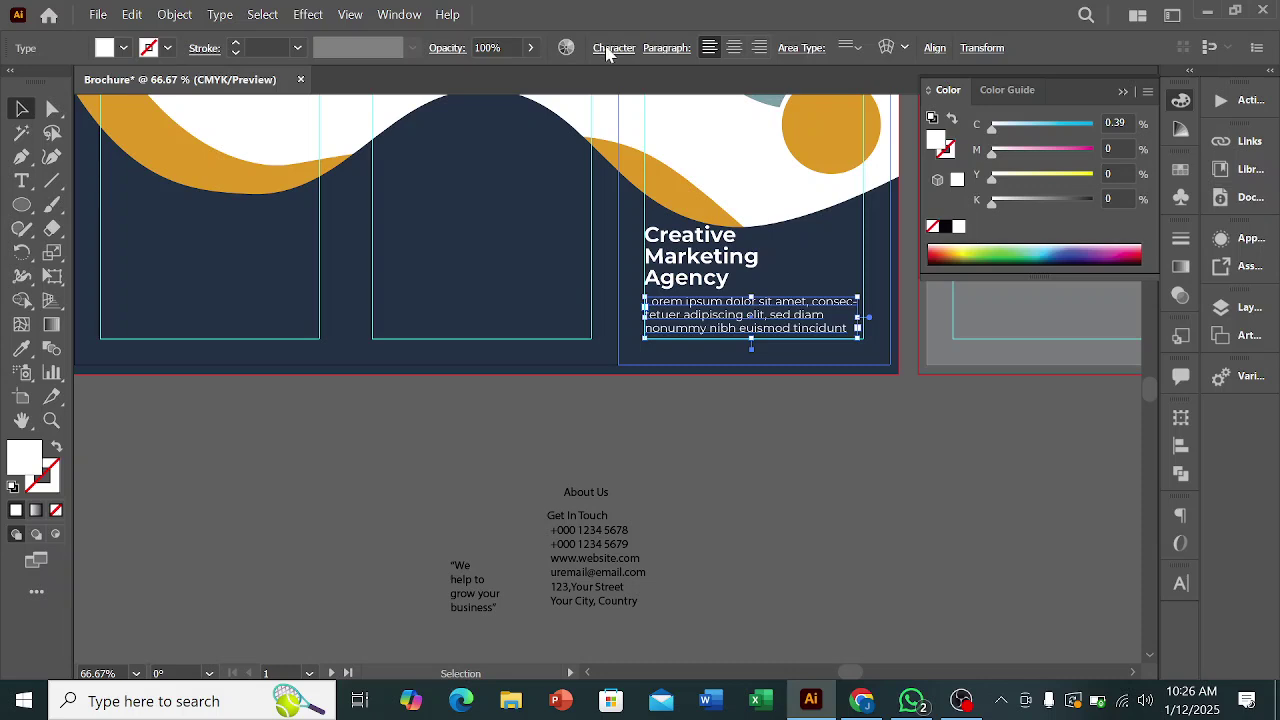
{"action": "key", "text": "ctrl+t"}
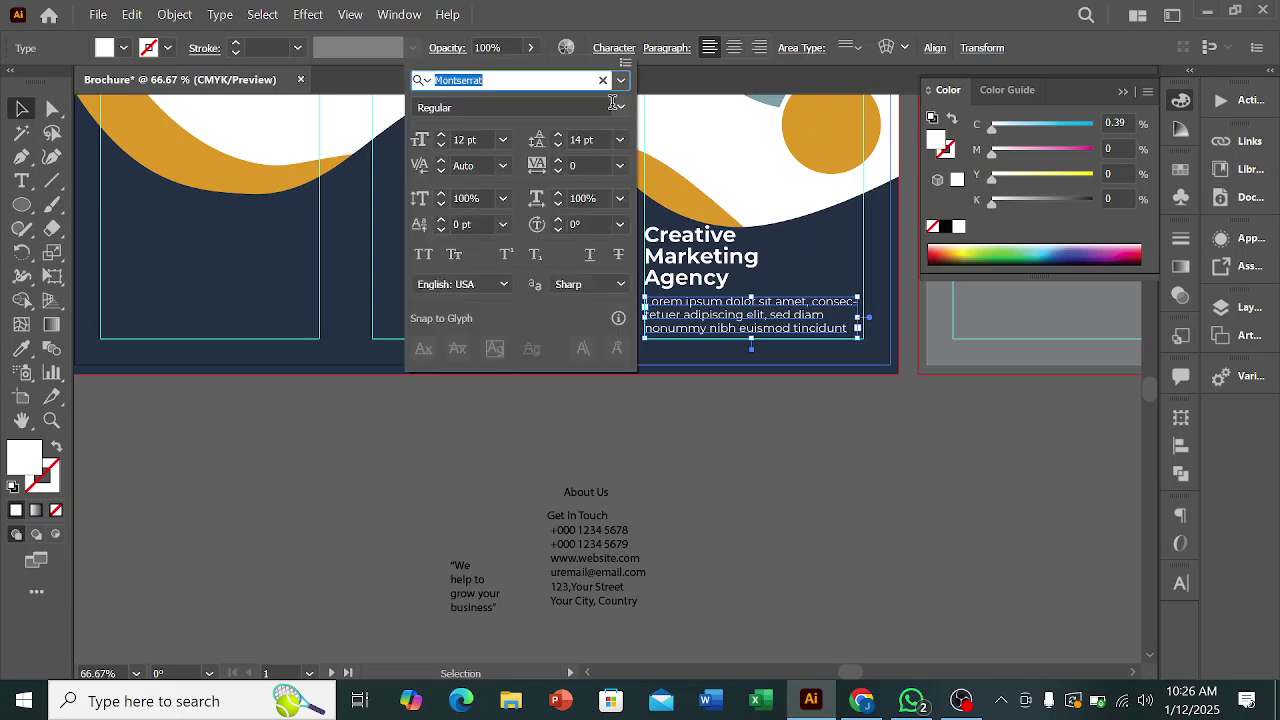
{"action": "left_click", "coordinate": [441, 146]}
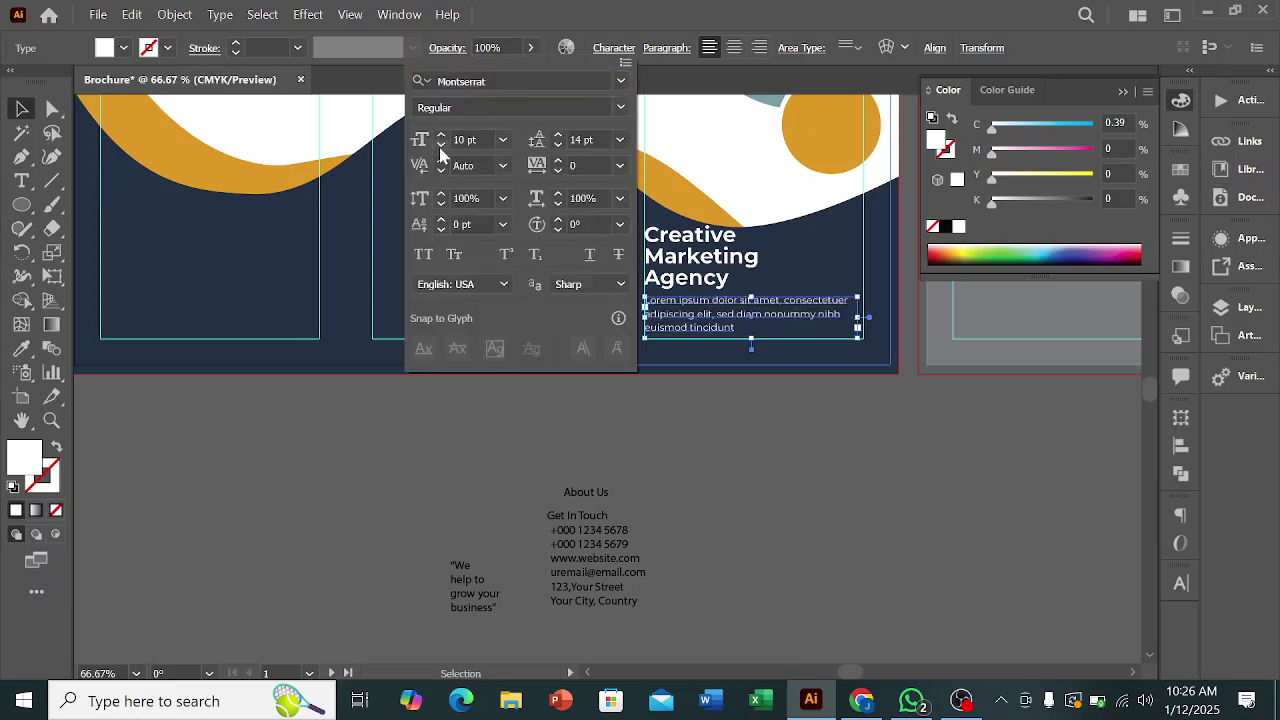
{"action": "left_click", "coordinate": [844, 460]}
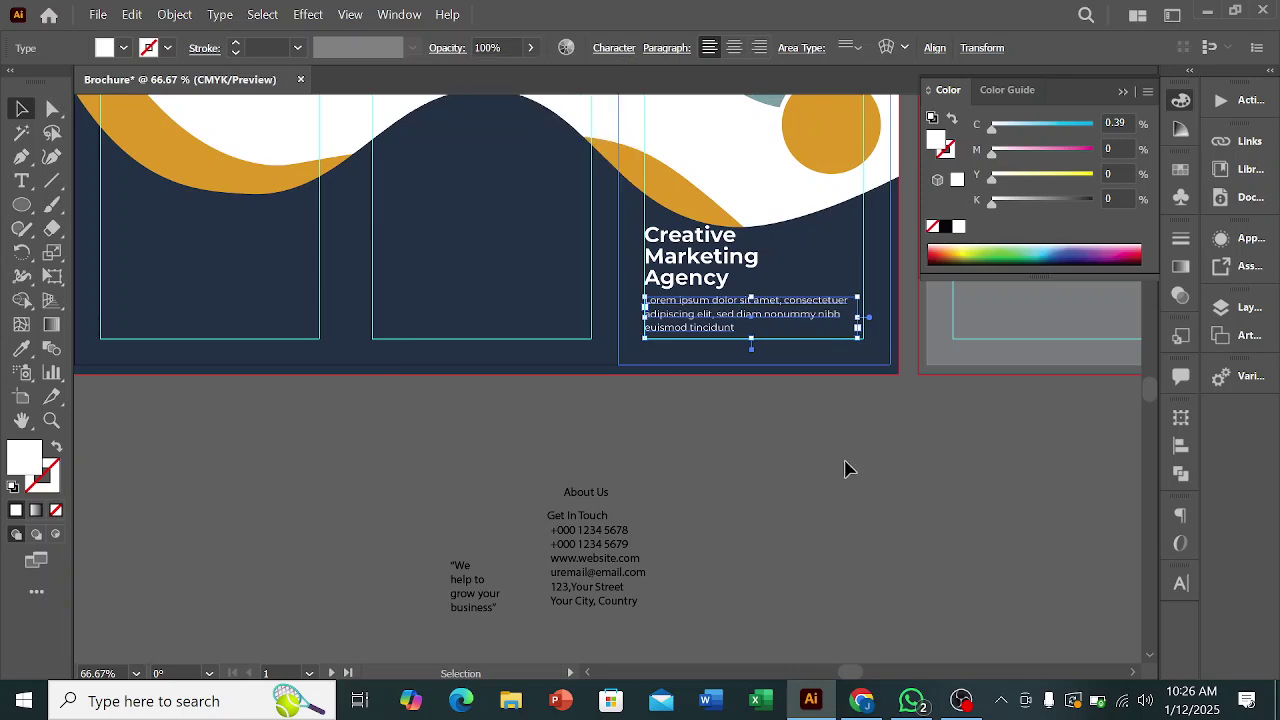
{"action": "left_click", "coordinate": [845, 461]}
- Shorten the placeholder text area beneath the heading to two lines of text and deselect it
{"action": "scroll", "coordinate": [890, 454], "scroll_direction": "up", "scroll_amount": 1}
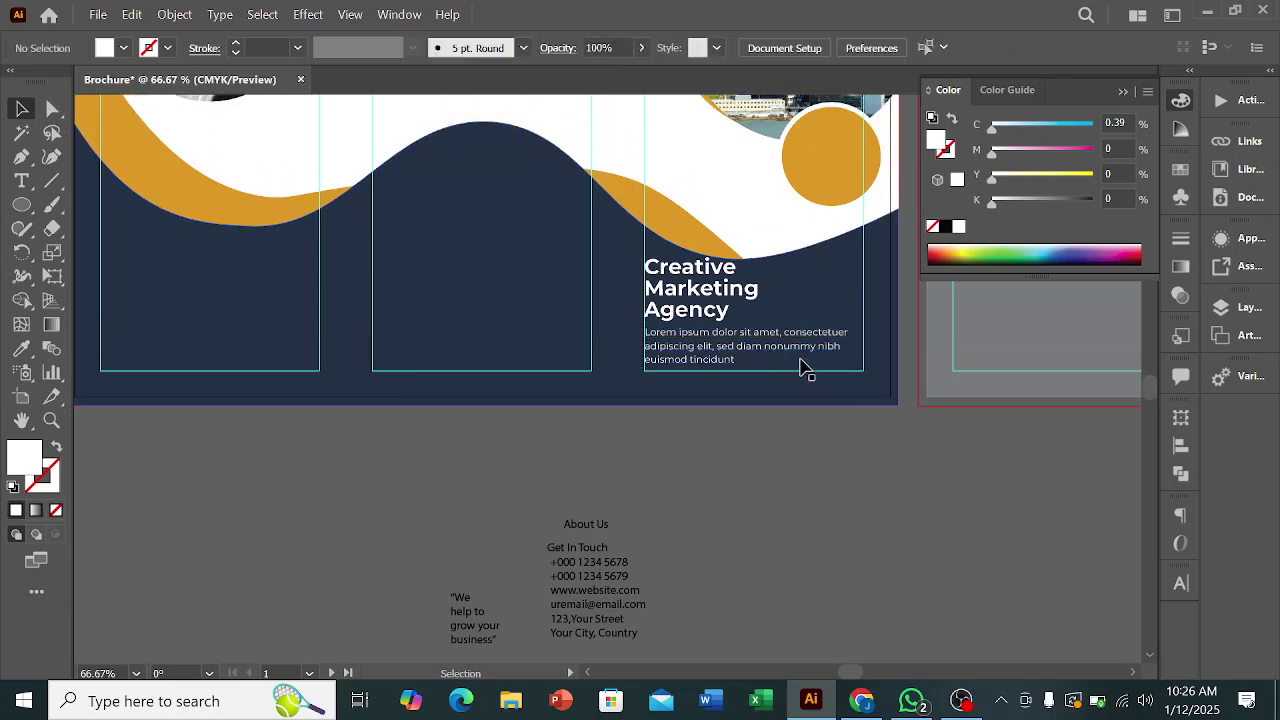
{"action": "scroll", "coordinate": [943, 437], "scroll_direction": "down", "scroll_amount": 4}
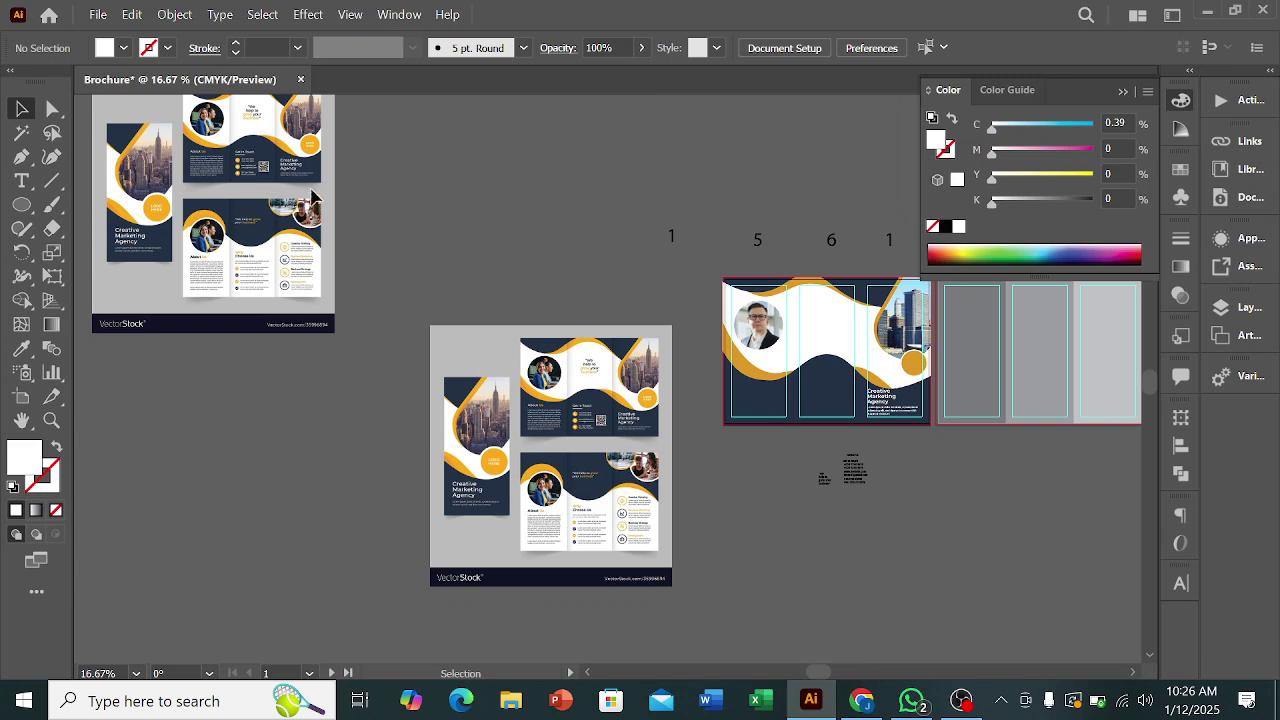
{"action": "scroll", "coordinate": [295, 154], "scroll_direction": "up", "scroll_amount": 3}
{"action": "scroll", "coordinate": [317, 196], "scroll_direction": "up", "scroll_amount": 2}
{"action": "scroll", "coordinate": [330, 210], "scroll_direction": "down", "scroll_amount": 3}
{"action": "scroll", "coordinate": [973, 480], "scroll_direction": "up", "scroll_amount": 3}
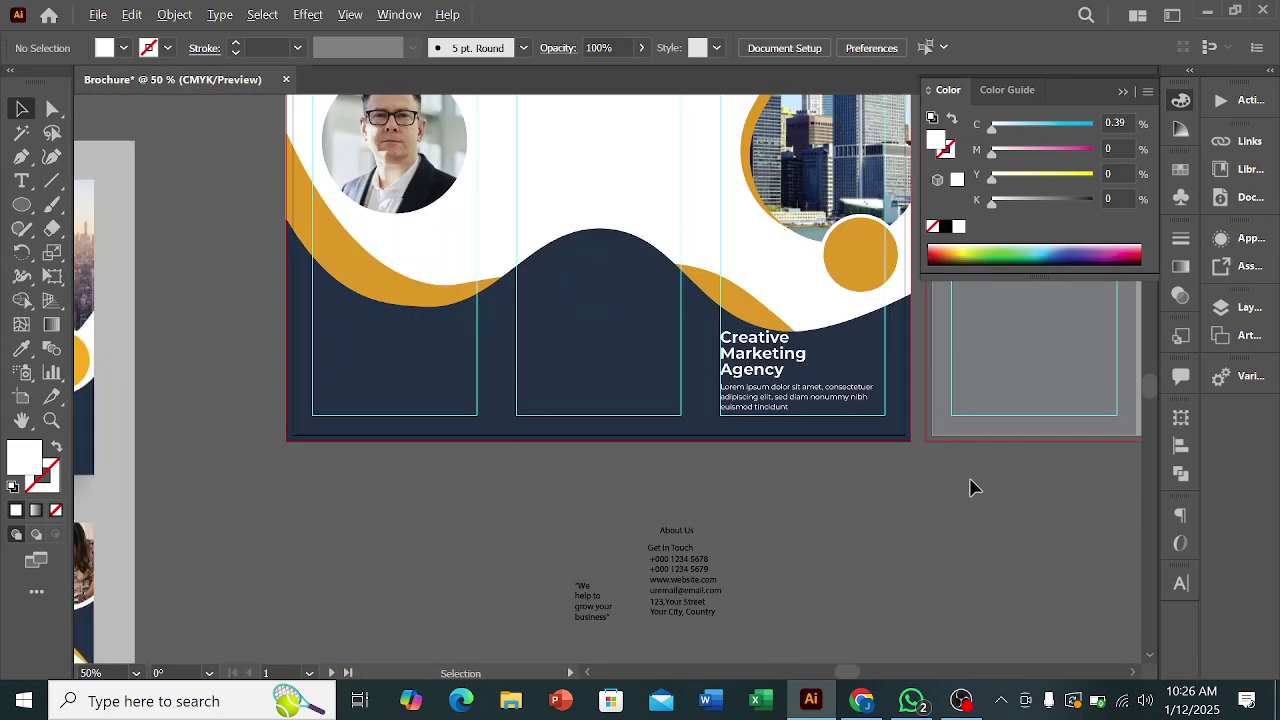
{"action": "scroll", "coordinate": [811, 414], "scroll_direction": "up", "scroll_amount": 2}
{"action": "left_click", "coordinate": [755, 407]}
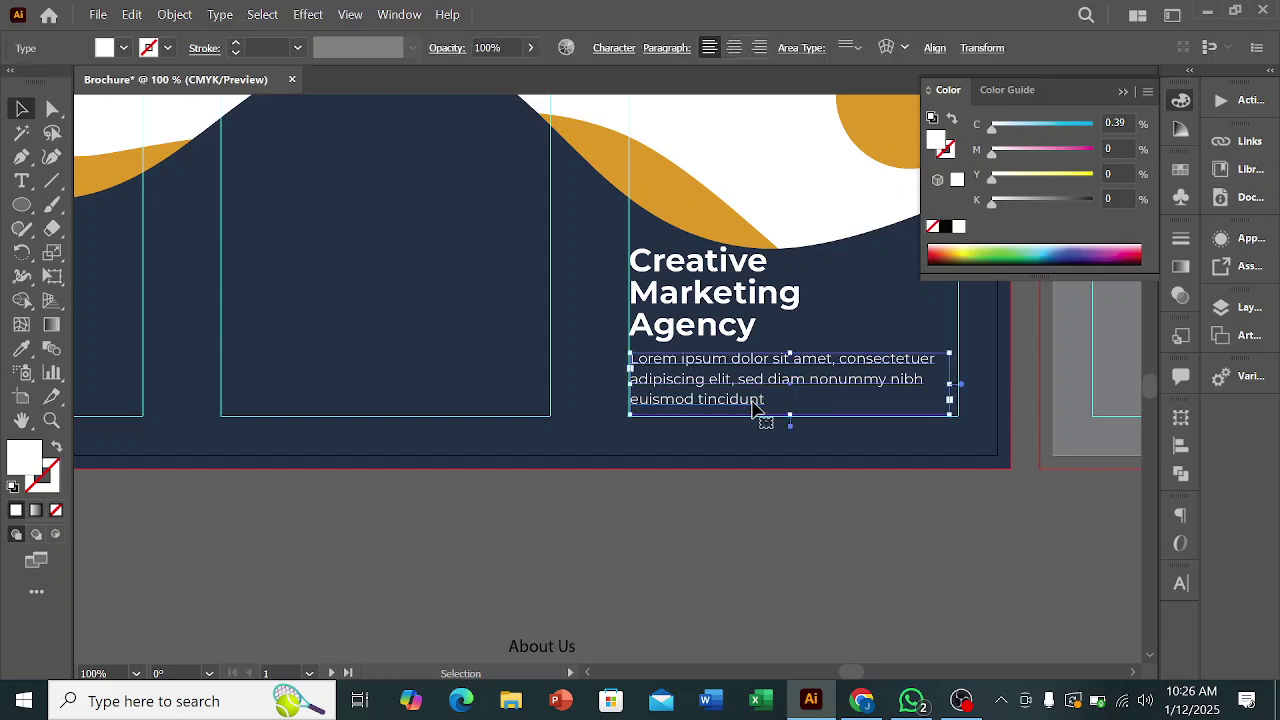
{"action": "left_click_drag", "start_coordinate": [790, 416], "coordinate": [789, 393]}
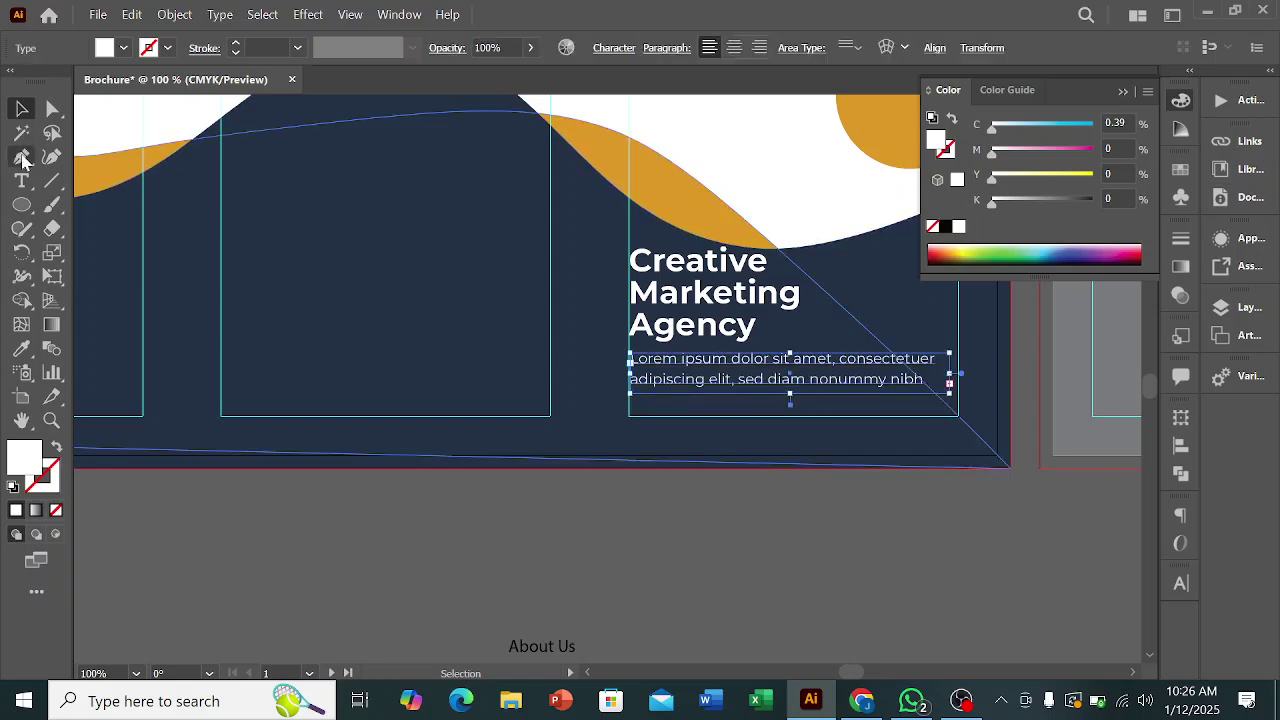
{"action": "left_click", "coordinate": [823, 555]}
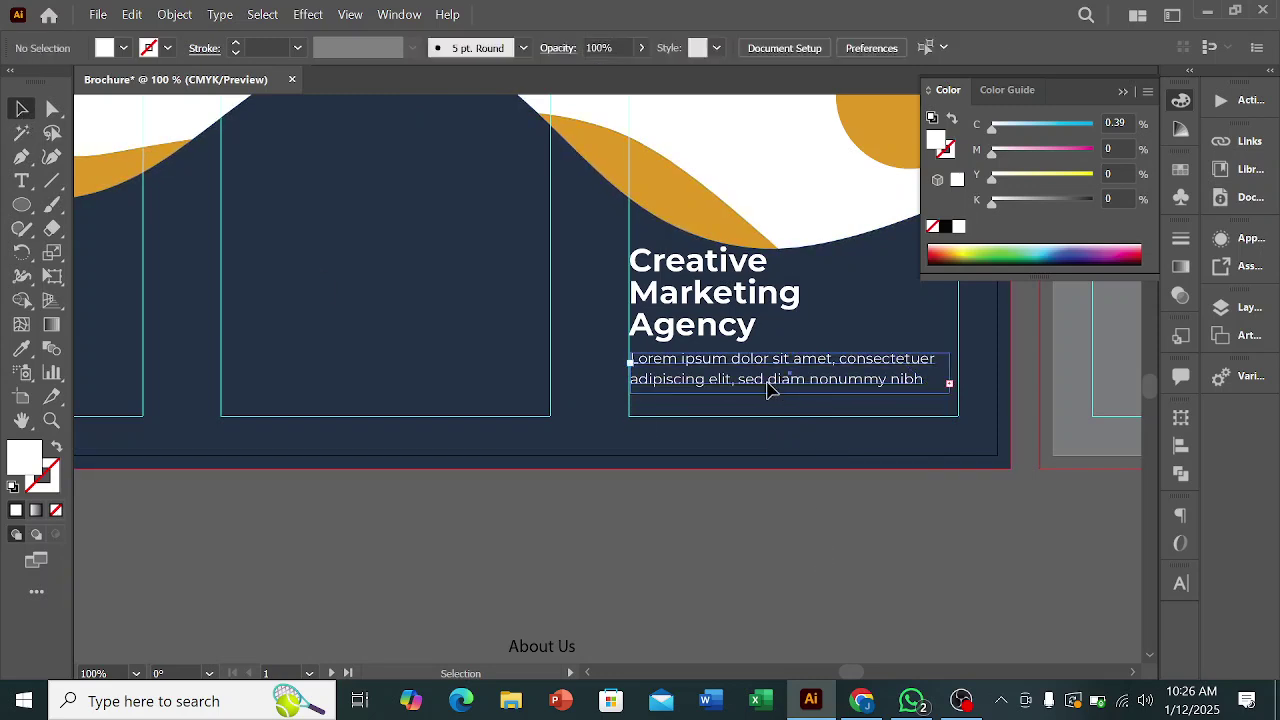
{"action": "left_click_drag", "start_coordinate": [767, 388], "coordinate": [765, 382]}
{"action": "left_click", "coordinate": [783, 514]}
- Move the two-line placeholder paragraph down so its last line sits just above the column's lower margin guide
{"action": "scroll", "coordinate": [782, 514], "scroll_direction": "down", "scroll_amount": 1}
{"action": "scroll", "coordinate": [783, 520], "scroll_direction": "down", "scroll_amount": 3}
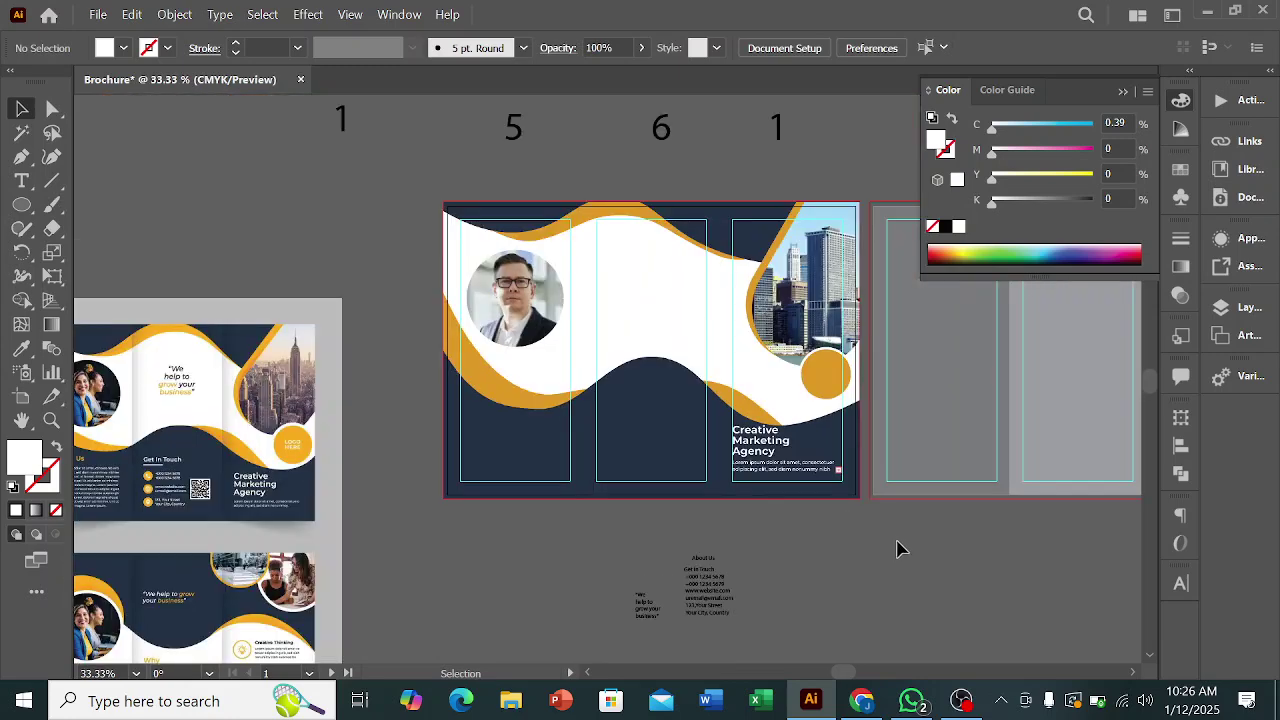
{"action": "scroll", "coordinate": [816, 516], "scroll_direction": "up", "scroll_amount": 2}
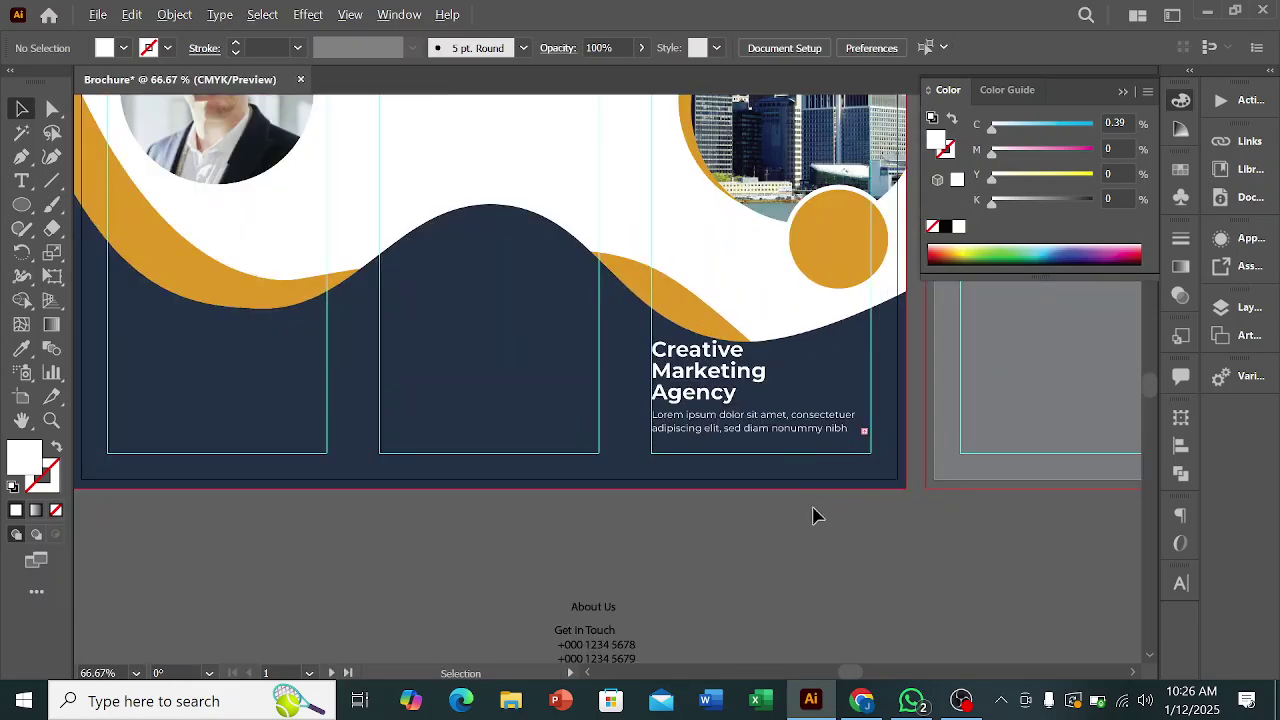
{"action": "left_click_drag", "start_coordinate": [789, 437], "coordinate": [790, 464]}
{"action": "scroll", "coordinate": [907, 461], "scroll_direction": "up", "scroll_amount": 2}
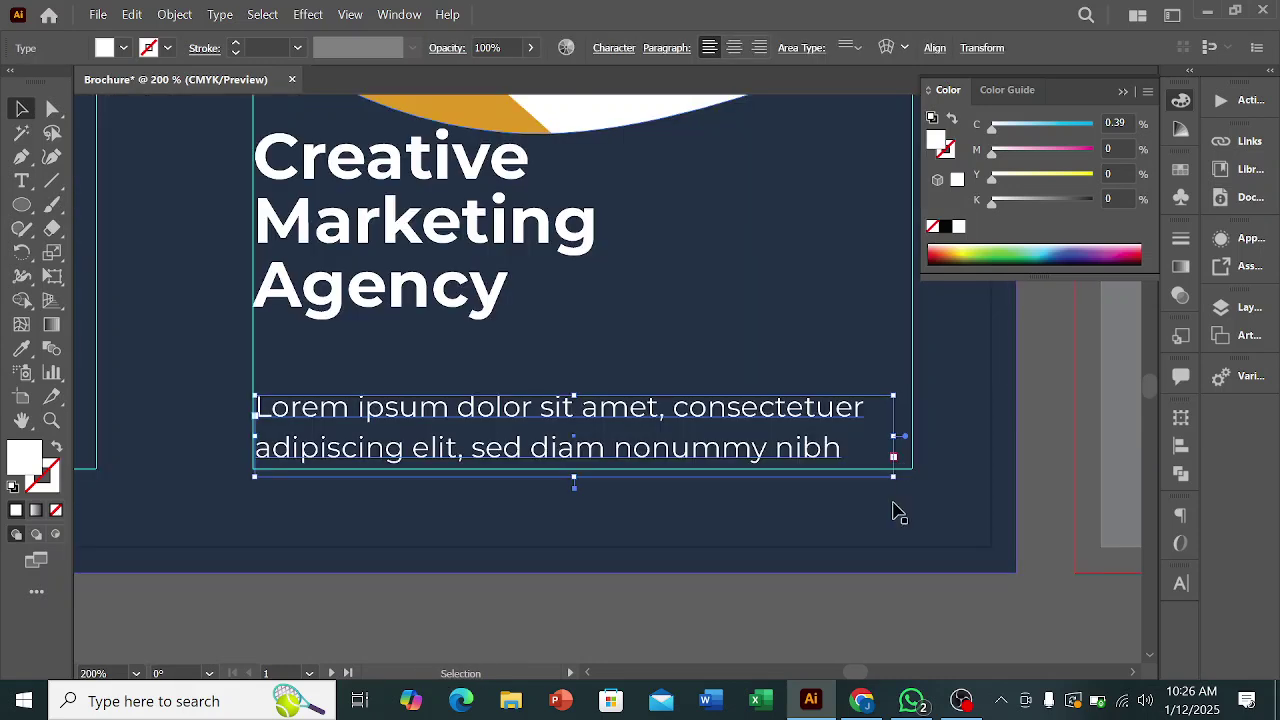
{"action": "scroll", "coordinate": [885, 482], "scroll_direction": "up", "scroll_amount": 3}
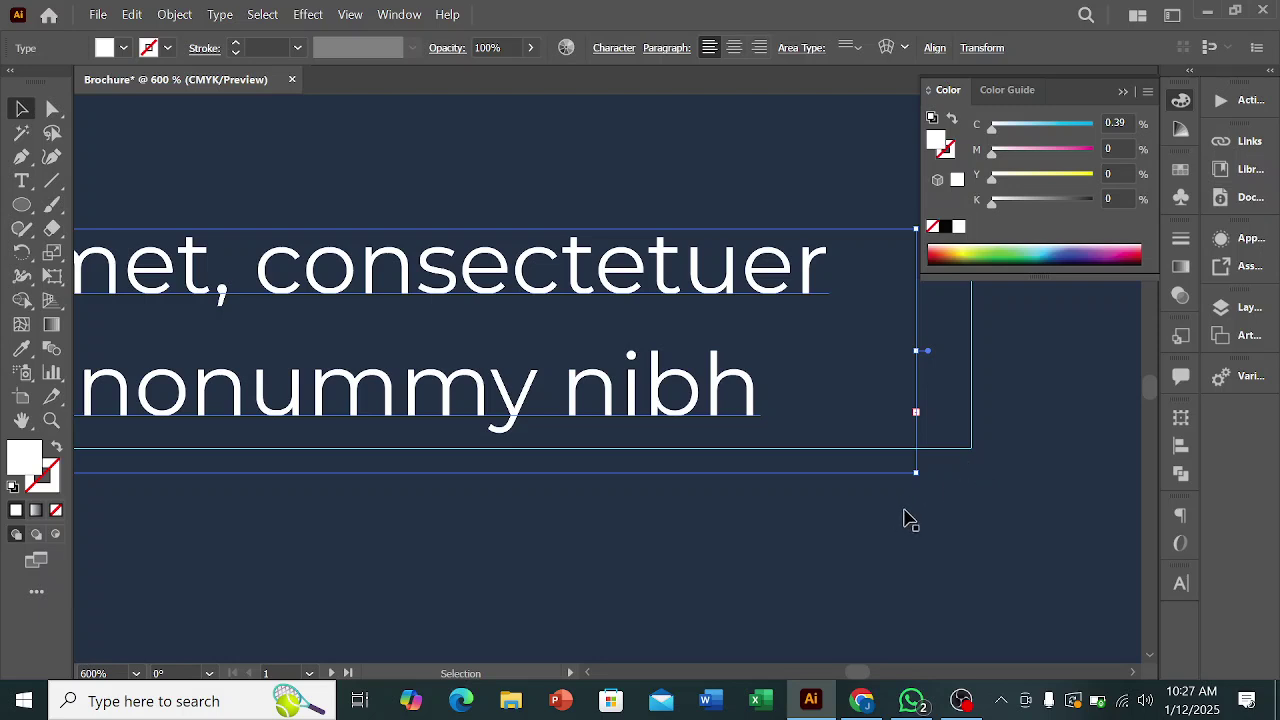
{"action": "scroll", "coordinate": [926, 514], "scroll_direction": "down", "scroll_amount": 3}
- Move the "Creative Marketing Agency" heading down to just above the placeholder paragraph and deselect it
{"action": "left_click_drag", "start_coordinate": [425, 313], "coordinate": [424, 353]}
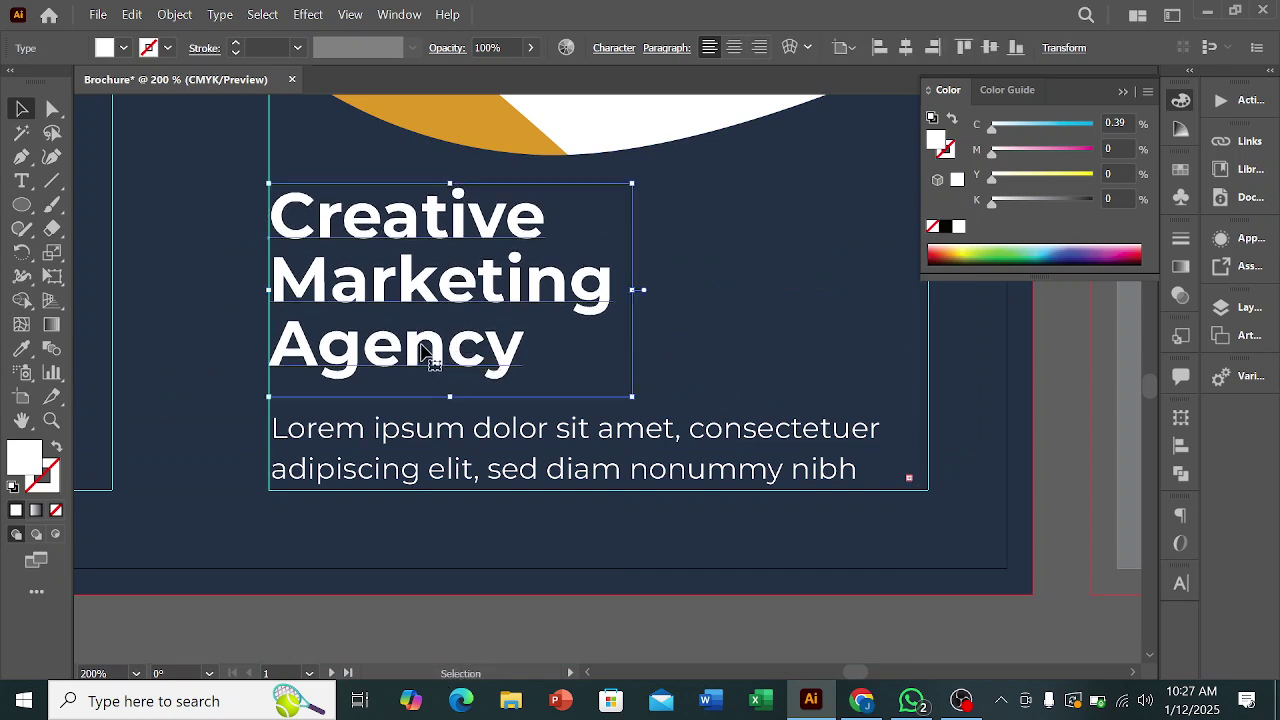
{"action": "scroll", "coordinate": [706, 416], "scroll_direction": "down", "scroll_amount": 2}
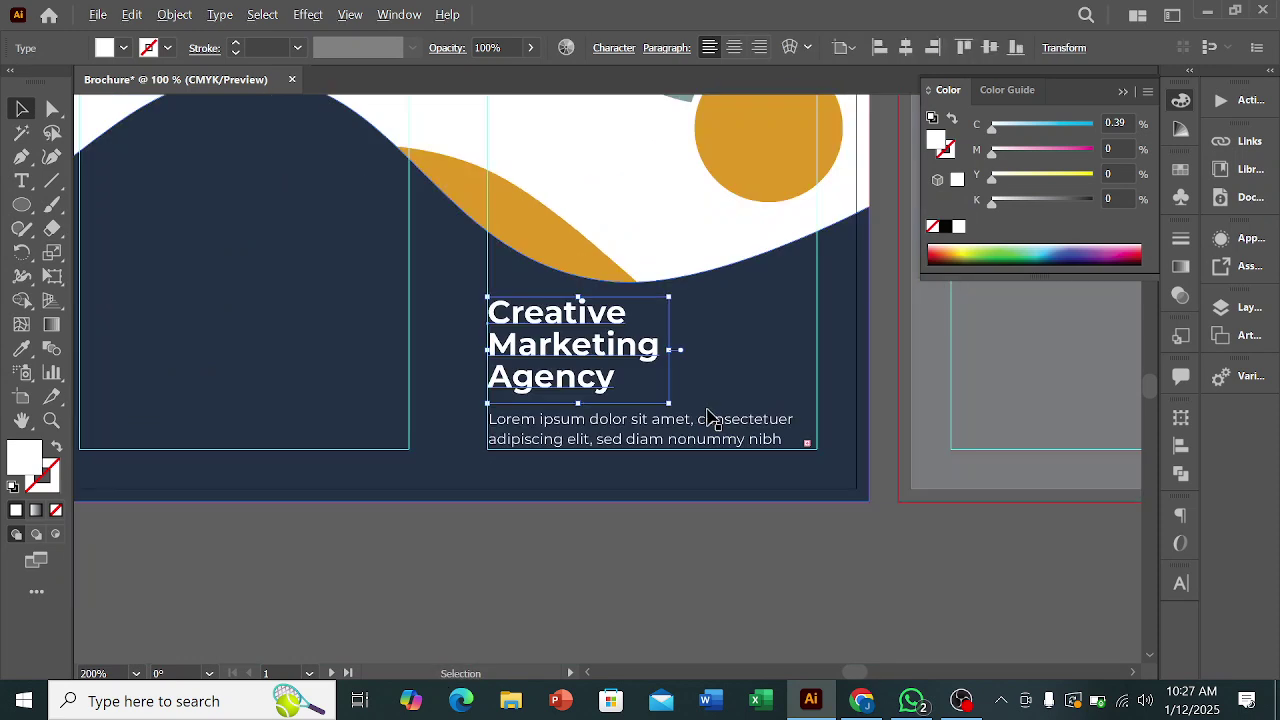
{"action": "scroll", "coordinate": [768, 480], "scroll_direction": "down", "scroll_amount": 2}
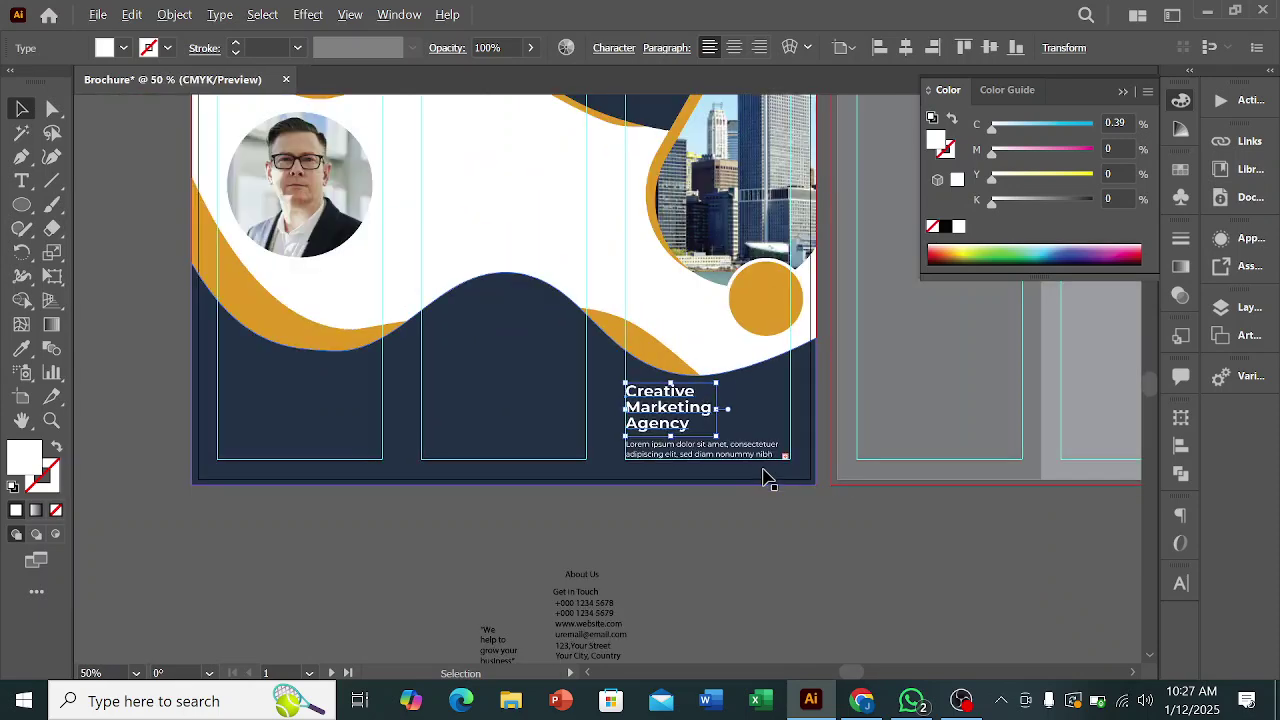
{"action": "left_click", "coordinate": [751, 520]}
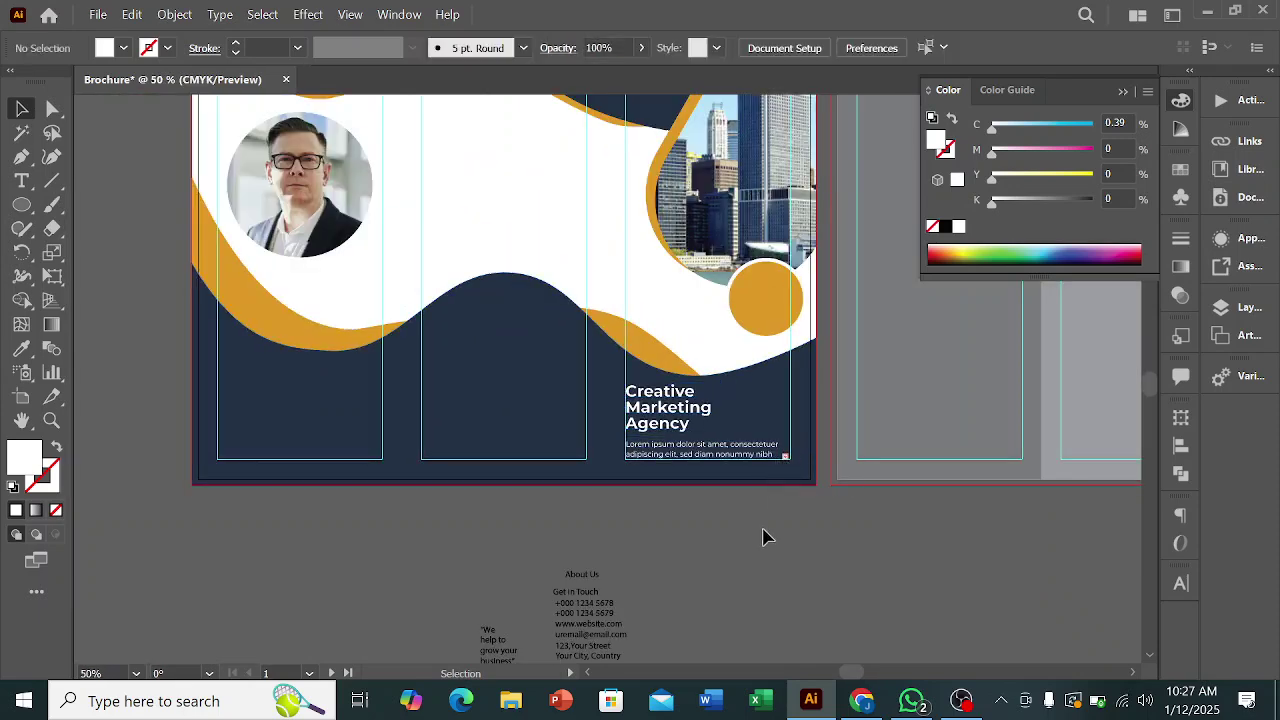
- Duplicate the "Creative Marketing Agency" heading onto the orange circle below the city photo
{"action": "scroll", "coordinate": [764, 531], "scroll_direction": "up", "scroll_amount": 1}
{"action": "scroll", "coordinate": [815, 548], "scroll_direction": "down", "scroll_amount": 1}
{"action": "scroll", "coordinate": [873, 566], "scroll_direction": "down", "scroll_amount": 1}
{"action": "left_click_drag", "start_coordinate": [724, 552], "coordinate": [779, 540]}
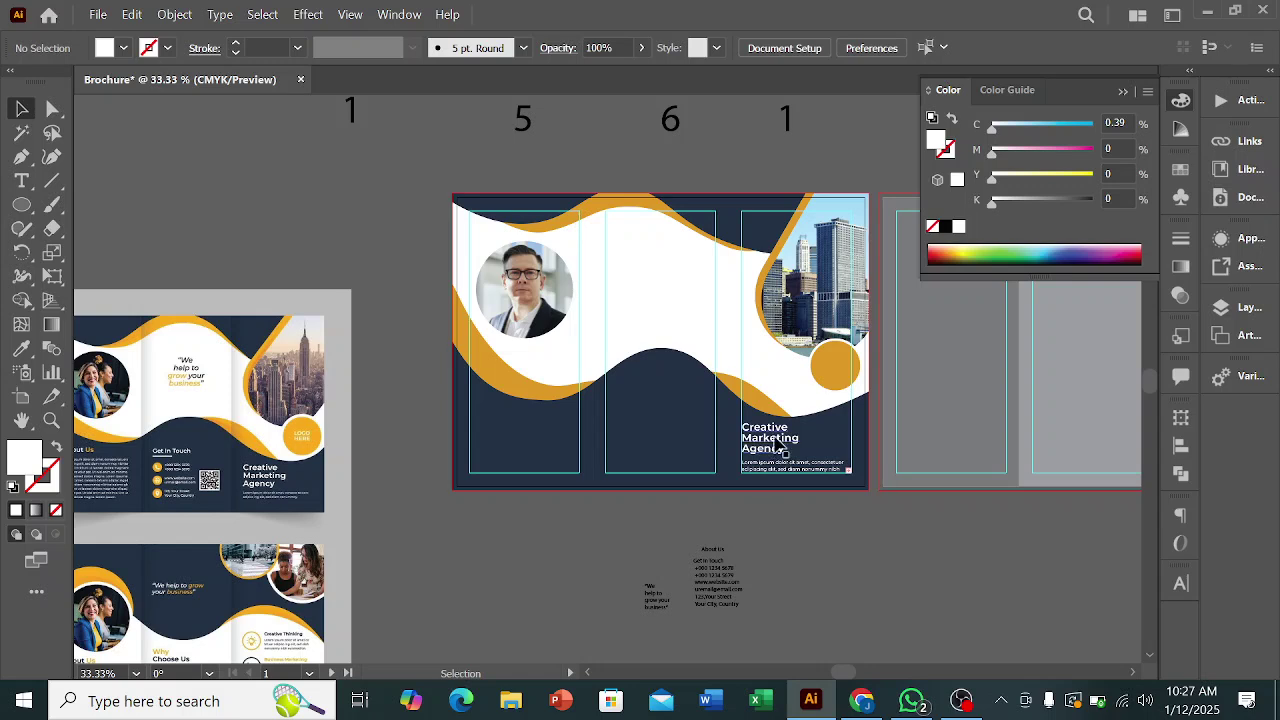
{"action": "left_click_drag", "start_coordinate": [779, 445], "coordinate": [843, 375]}
- Replace the copied heading text with "Logo Herre" on two lines and move it inside the orange circle
{"action": "scroll", "coordinate": [841, 378], "scroll_direction": "up", "scroll_amount": 1}
{"action": "double_click", "coordinate": [843, 425]}
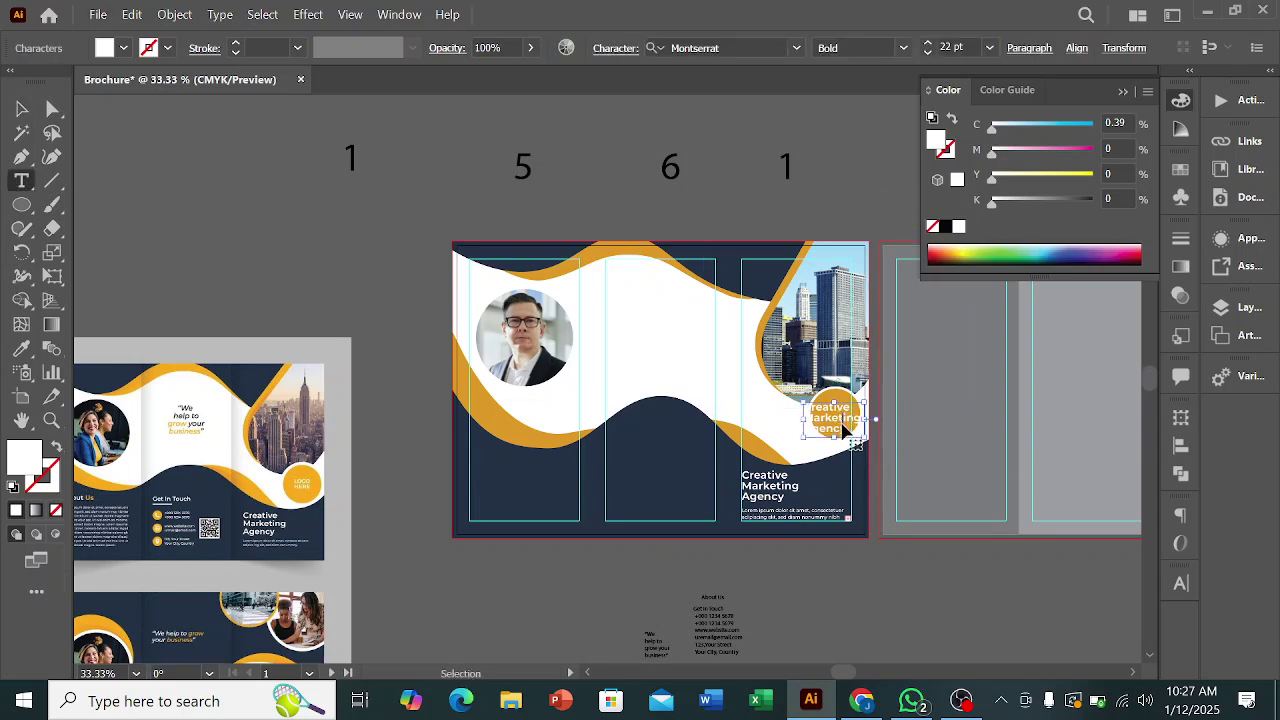
{"action": "key", "text": "ctrl+a"}
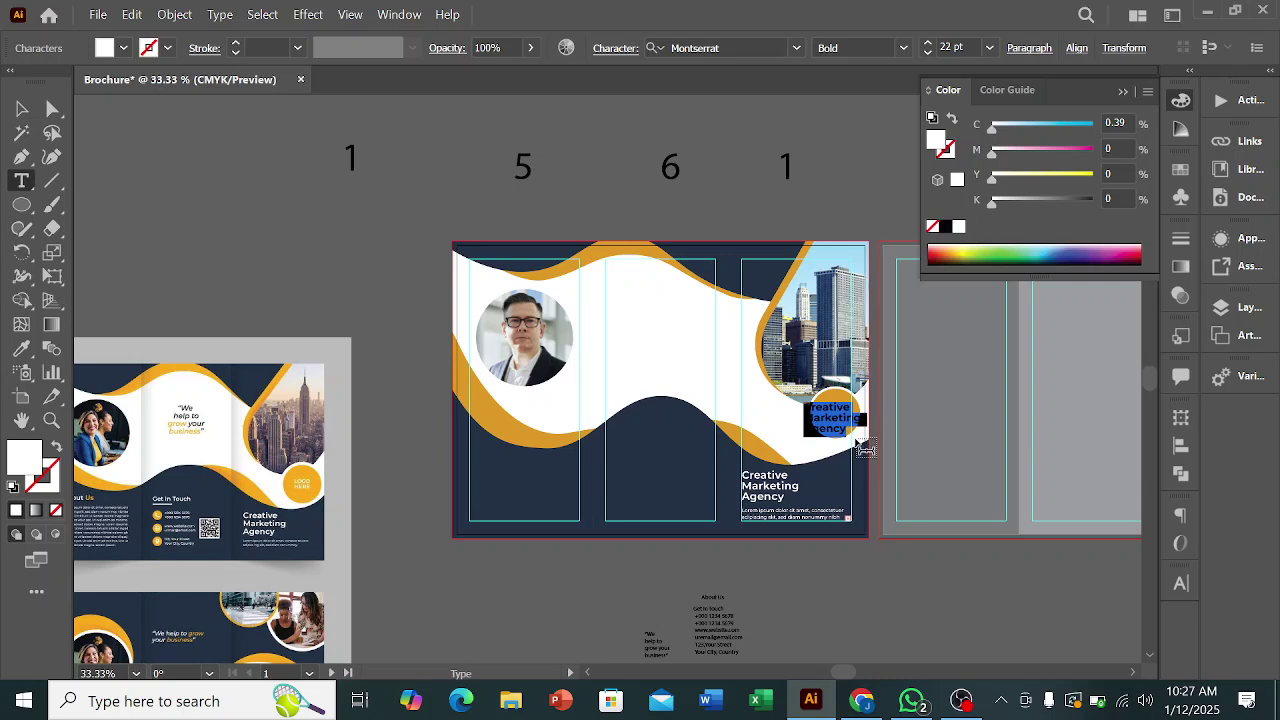
{"action": "key", "text": "Delete"}
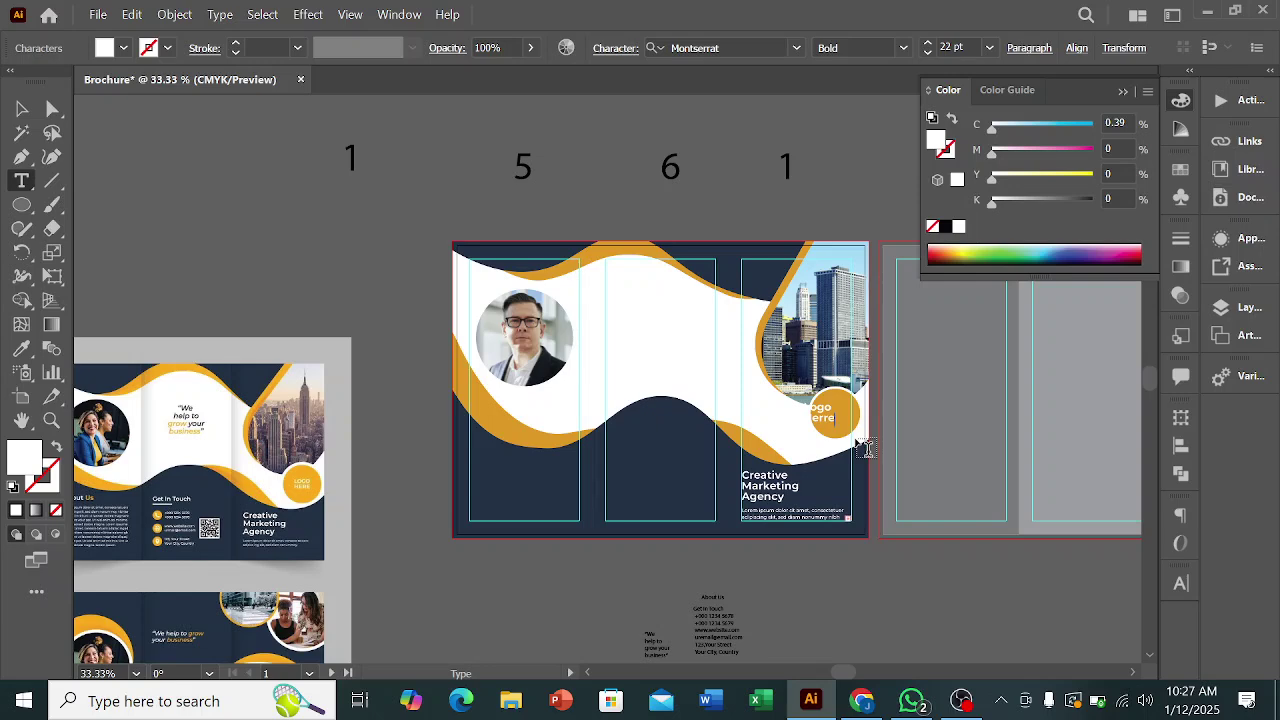
{"action": "left_click", "coordinate": [22, 108]}
{"action": "scroll", "coordinate": [826, 414], "scroll_direction": "up", "scroll_amount": 3, "text": "alt"}
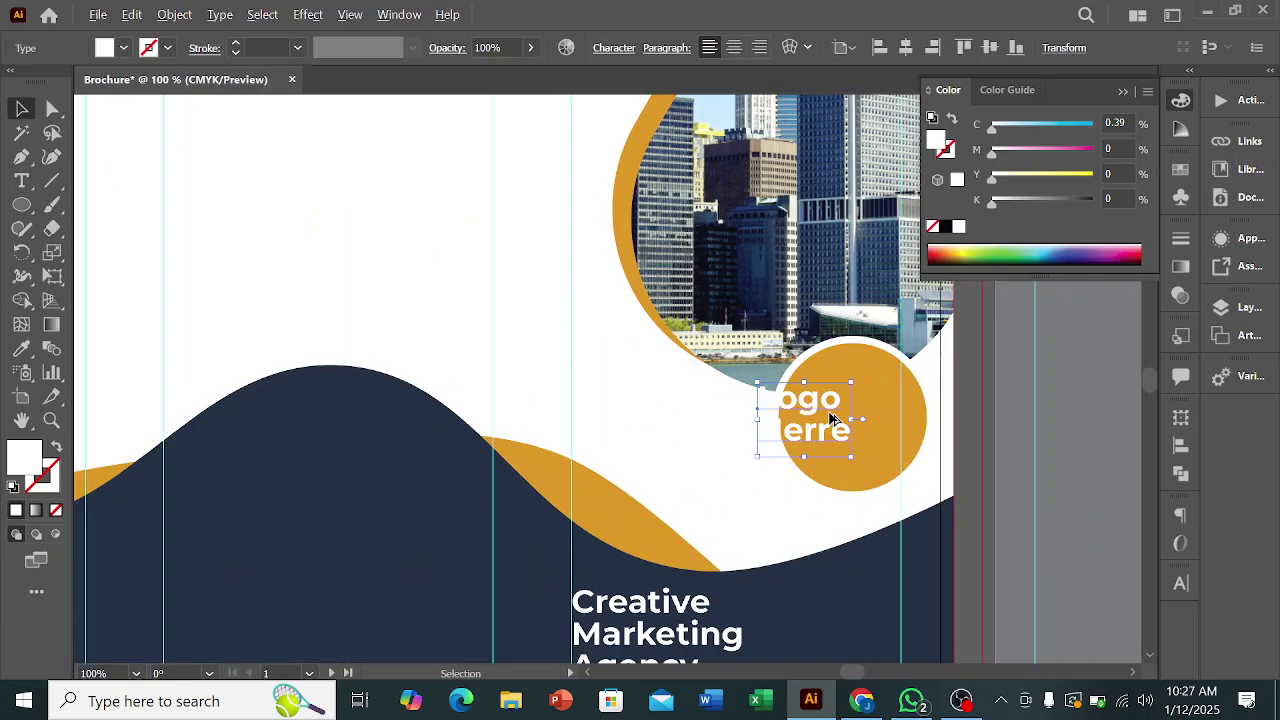
{"action": "left_click_drag", "start_coordinate": [840, 414], "coordinate": [880, 420]}
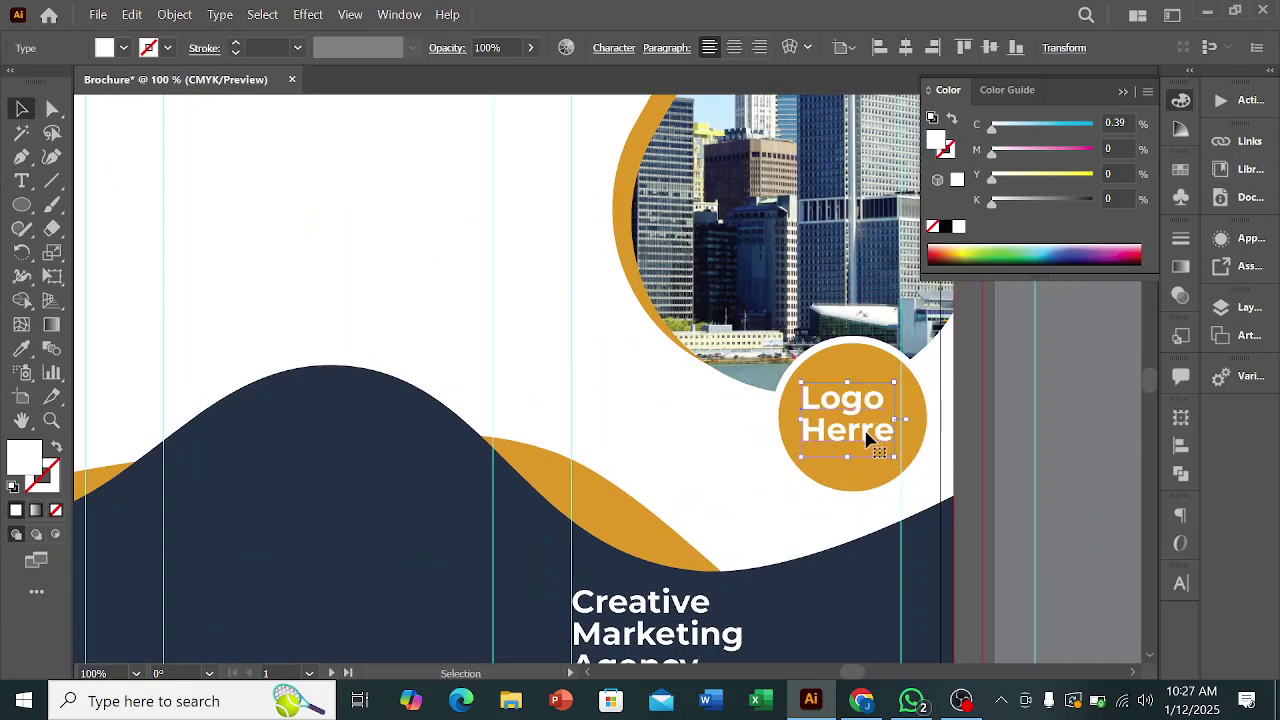
- Correct the misspelled second line of the logo text to "Here" and recentre the text in the orange circle
{"action": "double_click", "coordinate": [872, 428]}
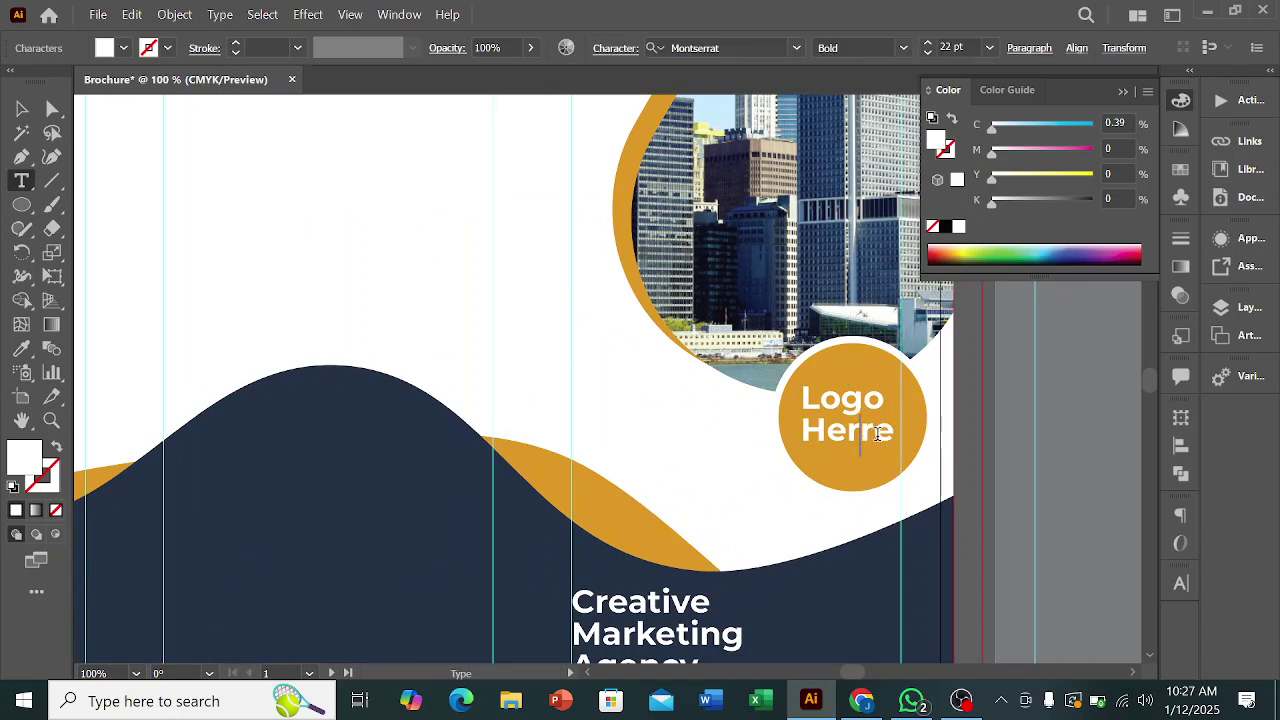
{"action": "key", "text": "BackSpace"}
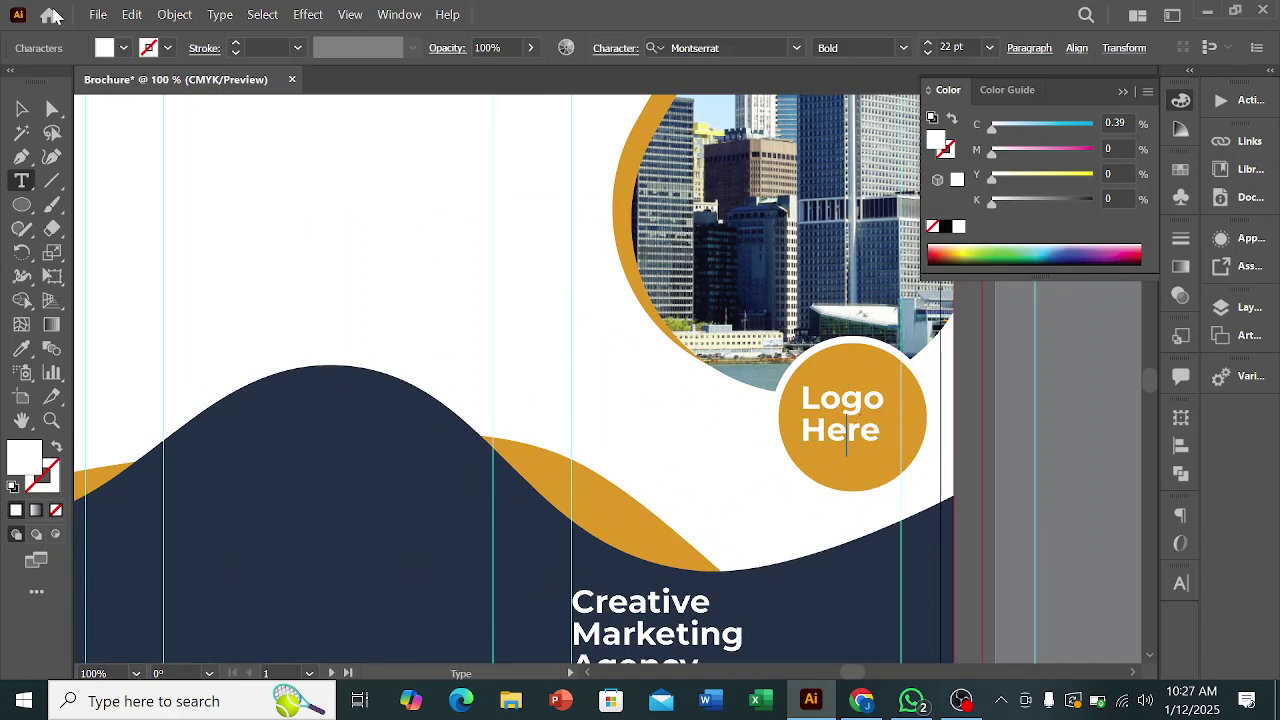
{"action": "left_click", "coordinate": [22, 108]}
{"action": "left_click_drag", "start_coordinate": [849, 412], "coordinate": [861, 418]}
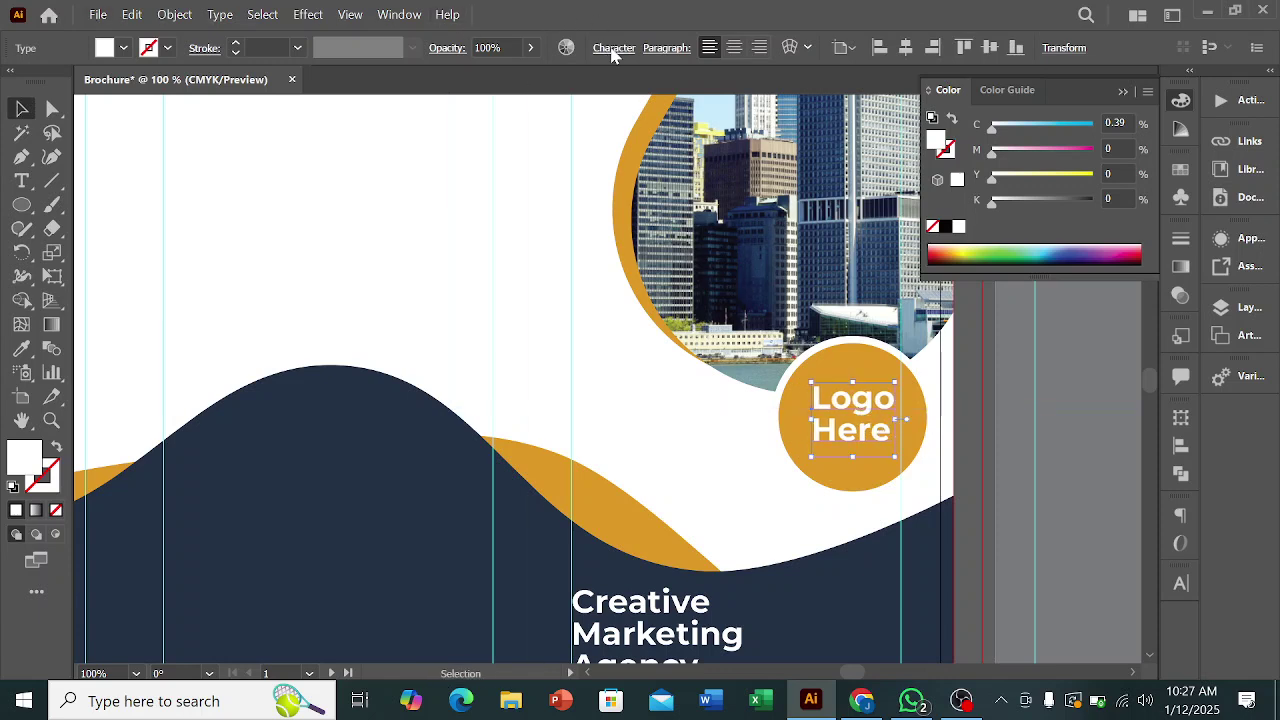
- Set the logo text in the orange circle to all caps and reduce its font size to 15 pt
{"action": "key", "text": "ctrl+t"}
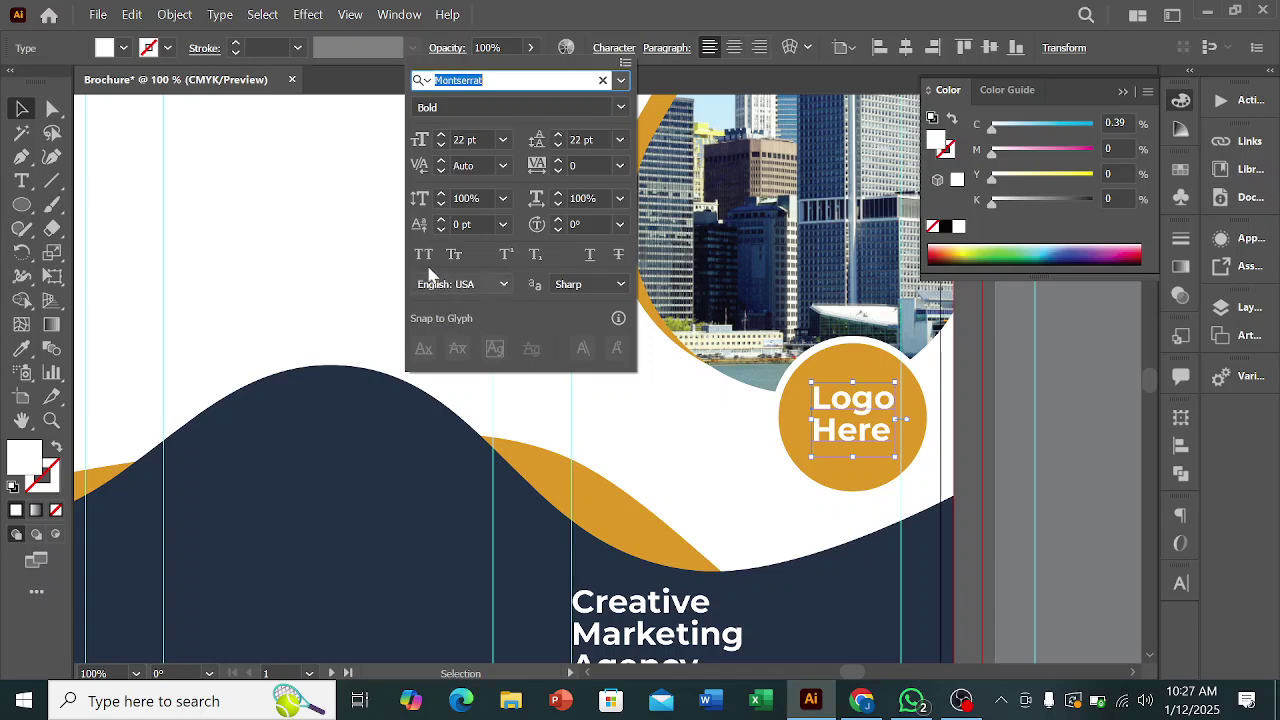
{"action": "left_click", "coordinate": [423, 254]}
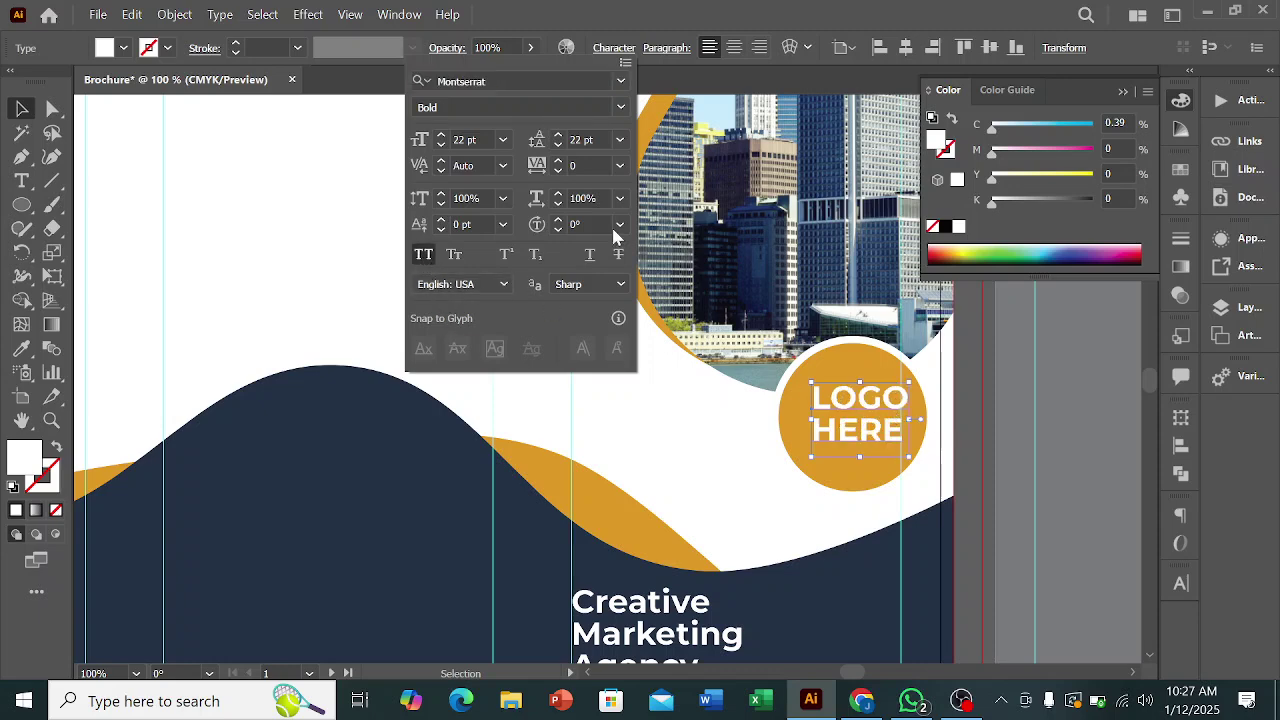
{"action": "left_click", "coordinate": [441, 148]}
{"action": "left_click", "coordinate": [441, 148]}
{"action": "left_click", "coordinate": [441, 148]}
{"action": "left_click", "coordinate": [441, 148]}
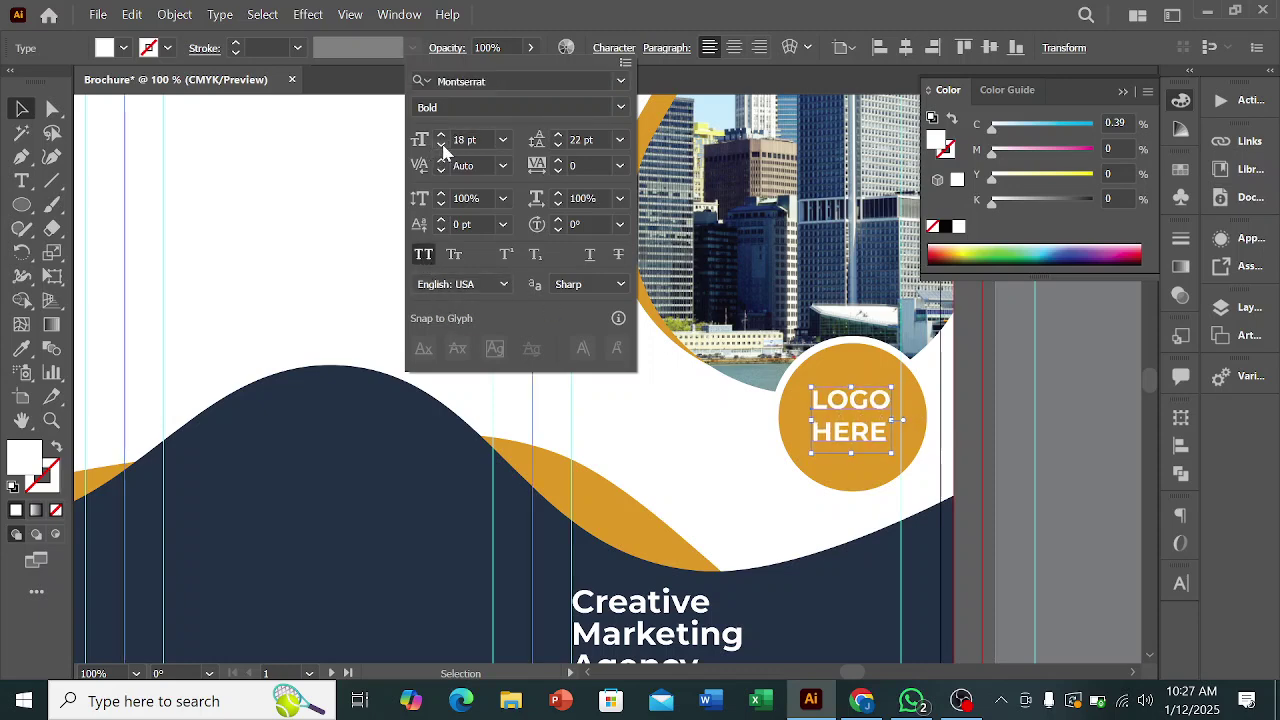
{"action": "left_click", "coordinate": [441, 148]}
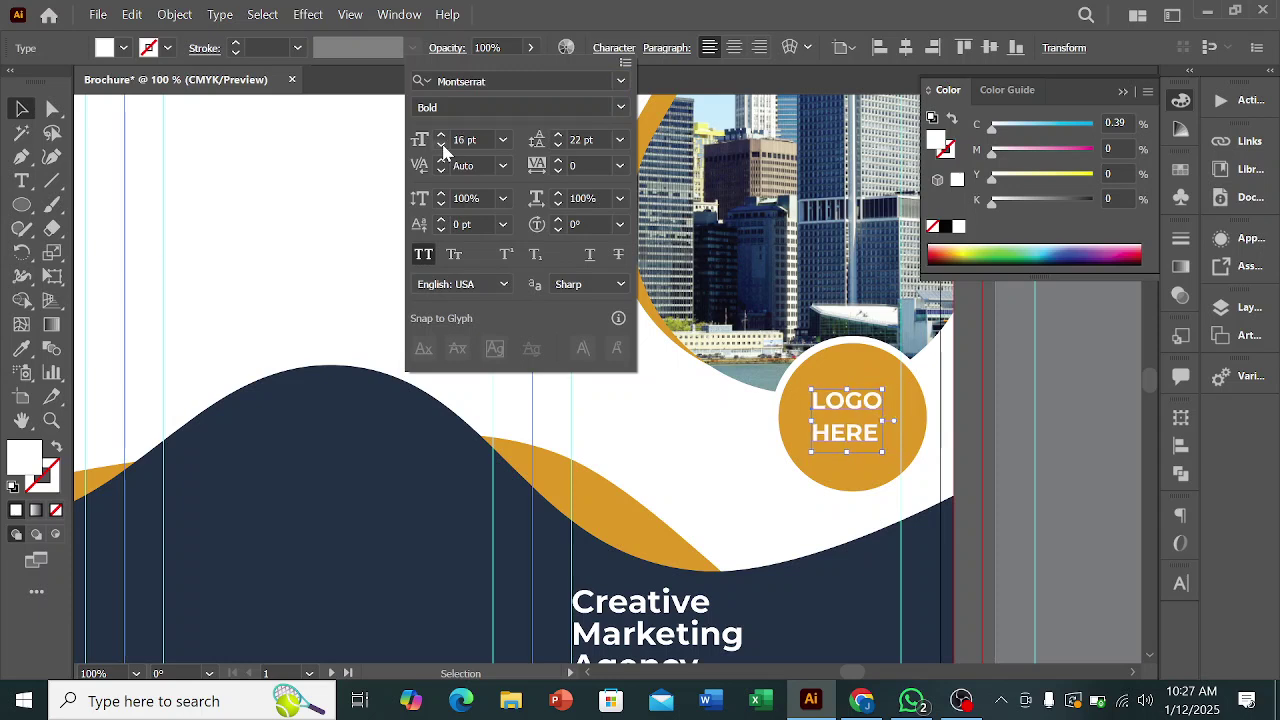
{"action": "left_click", "coordinate": [443, 146]}
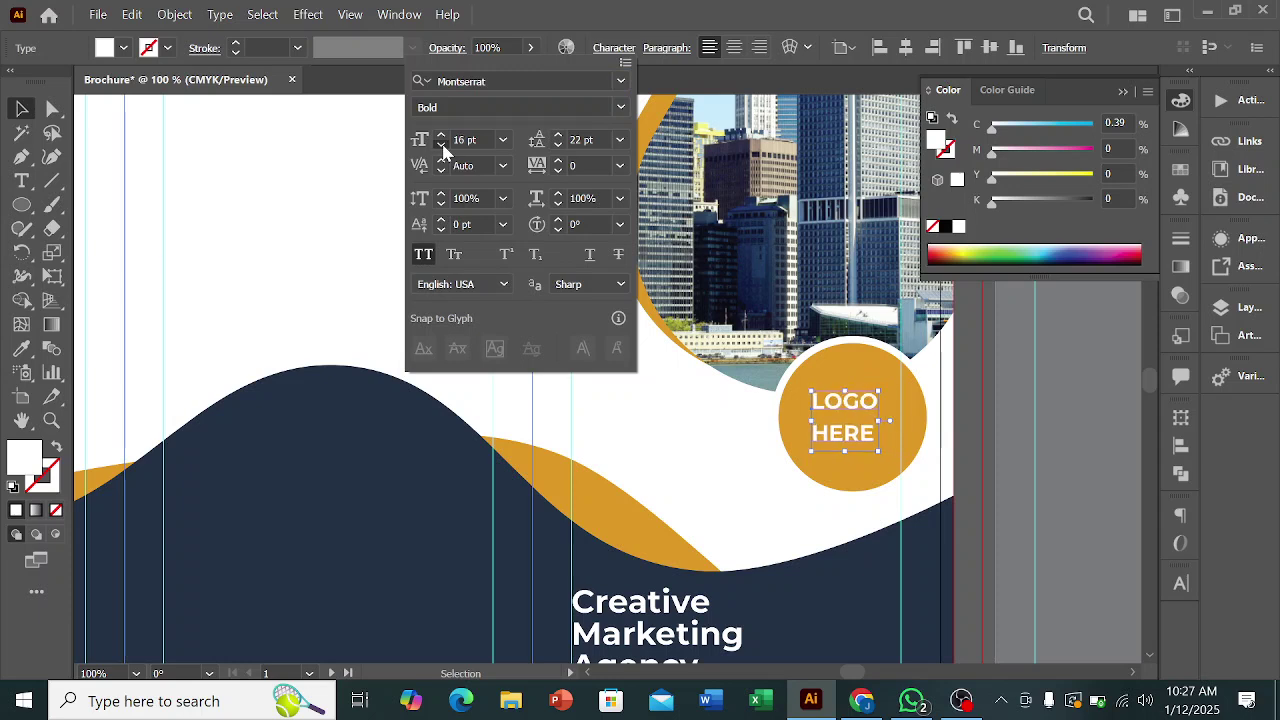
- Tighten the logo text's line spacing to 16 pt and deselect it
{"action": "left_click", "coordinate": [558, 146]}
{"action": "left_click", "coordinate": [558, 146]}
{"action": "left_click", "coordinate": [558, 146]}
{"action": "left_click", "coordinate": [558, 146]}
{"action": "left_click", "coordinate": [558, 146]}
{"action": "left_click", "coordinate": [558, 146]}
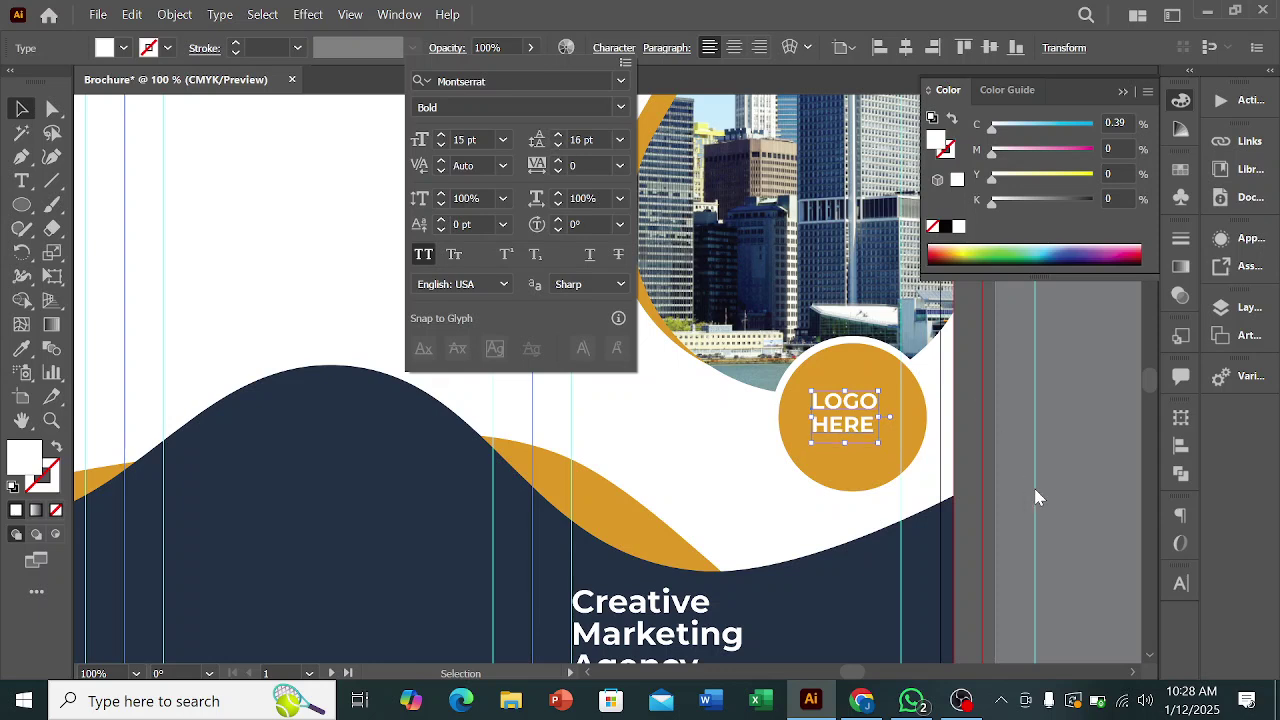
{"action": "left_click", "coordinate": [1051, 451]}
{"action": "left_click", "coordinate": [975, 453]}
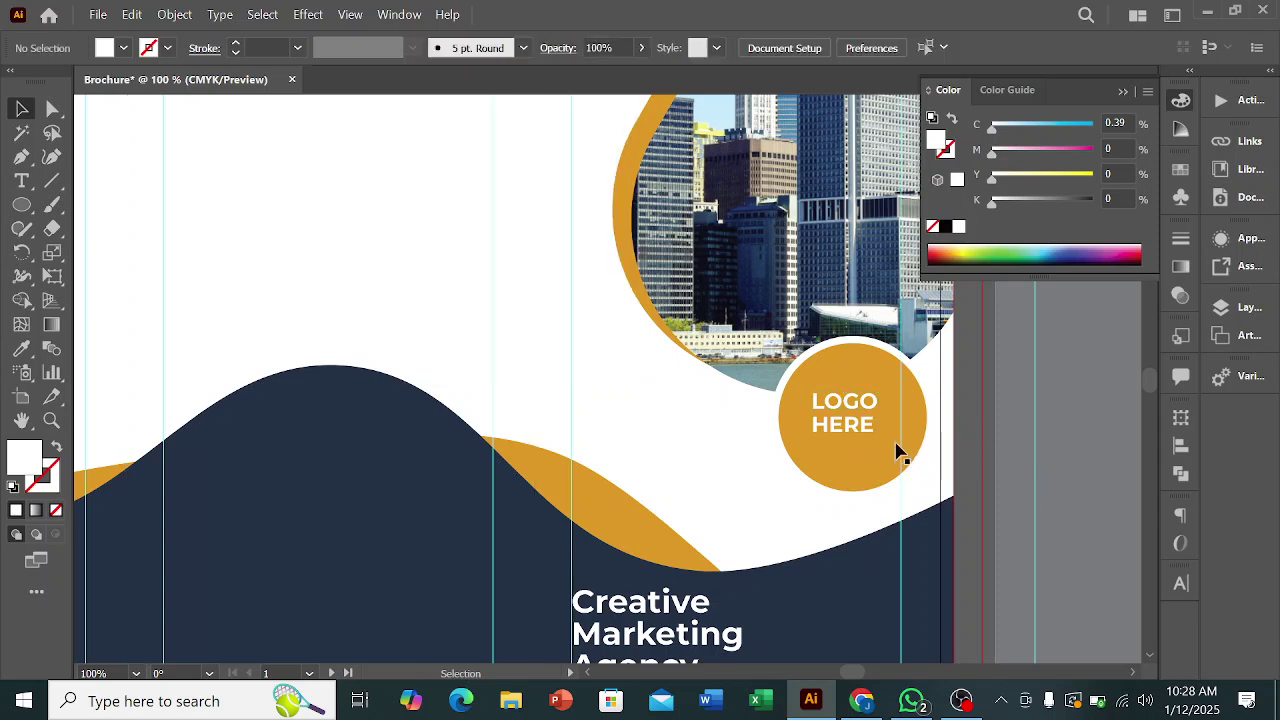
- Centre the logo text and the orange circle on each other horizontally and vertically, and deselect them
{"action": "left_click", "coordinate": [855, 422]}
{"action": "left_click", "coordinate": [914, 423], "text": "shift"}
{"action": "left_click", "coordinate": [671, 53]}
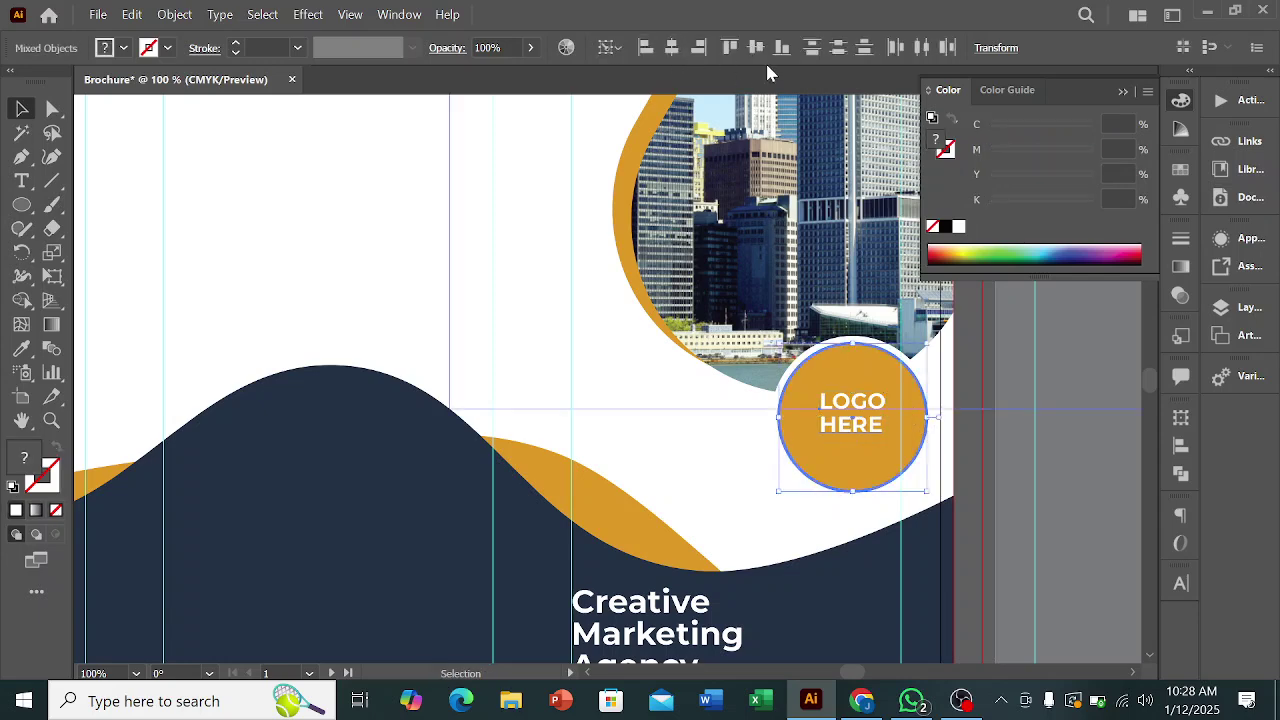
{"action": "left_click", "coordinate": [764, 53]}
{"action": "left_click", "coordinate": [976, 447]}
- Move the "Get In Touch" text from below the artboard onto the navy hump of the middle panel
{"action": "scroll", "coordinate": [976, 447], "scroll_direction": "down", "scroll_amount": 3}
{"action": "scroll", "coordinate": [976, 447], "scroll_direction": "down", "scroll_amount": 1}
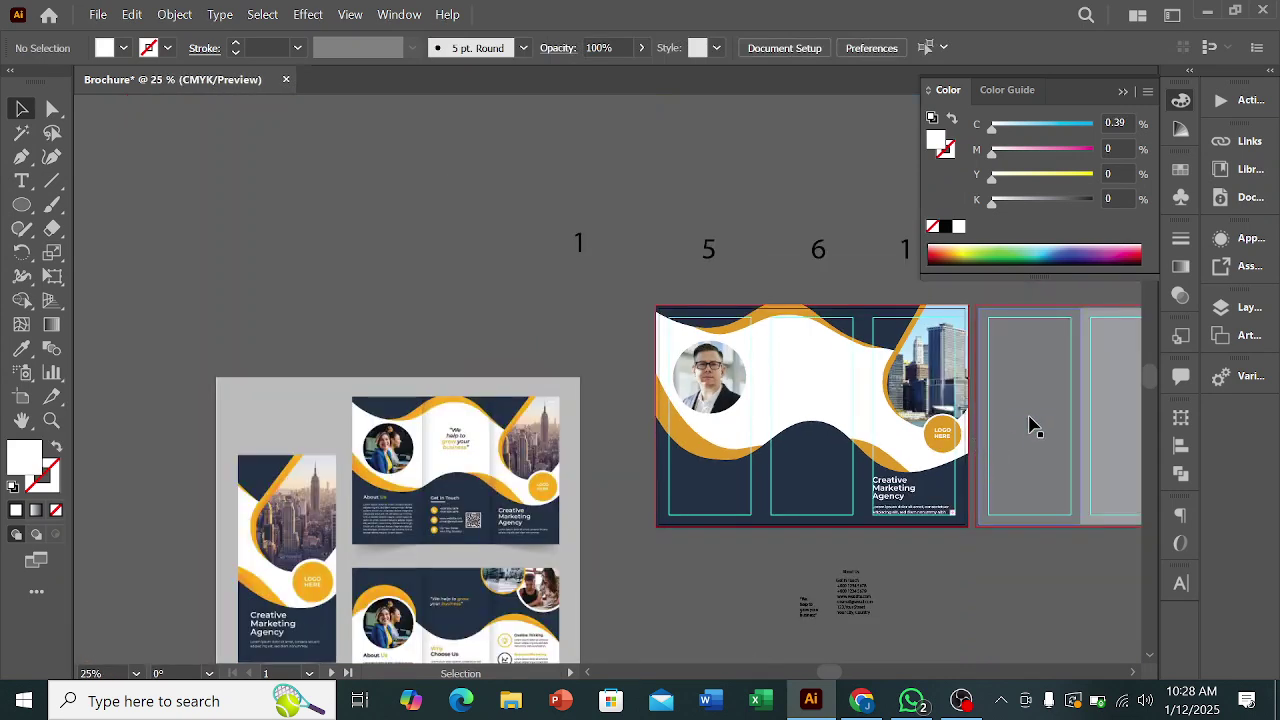
{"action": "scroll", "coordinate": [987, 405], "scroll_direction": "down", "scroll_amount": 2}
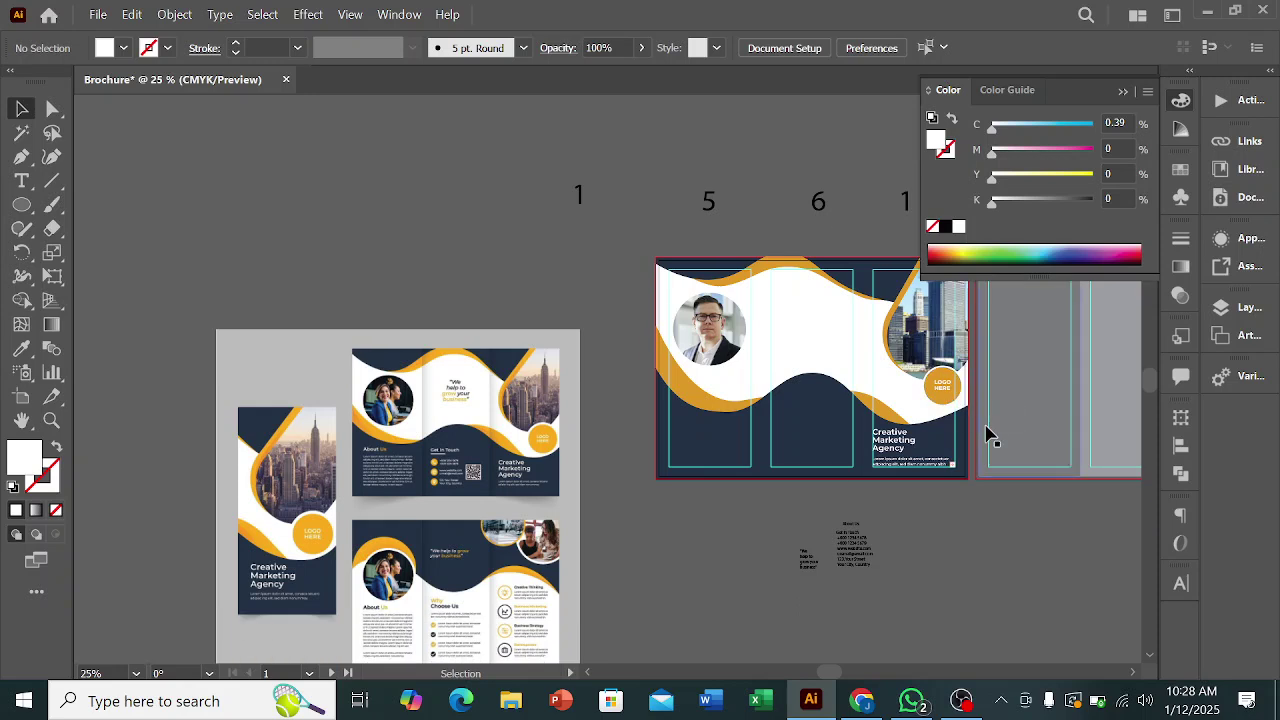
{"action": "scroll", "coordinate": [851, 543], "scroll_direction": "up", "scroll_amount": 2}
{"action": "scroll", "coordinate": [910, 509], "scroll_direction": "up", "scroll_amount": 1}
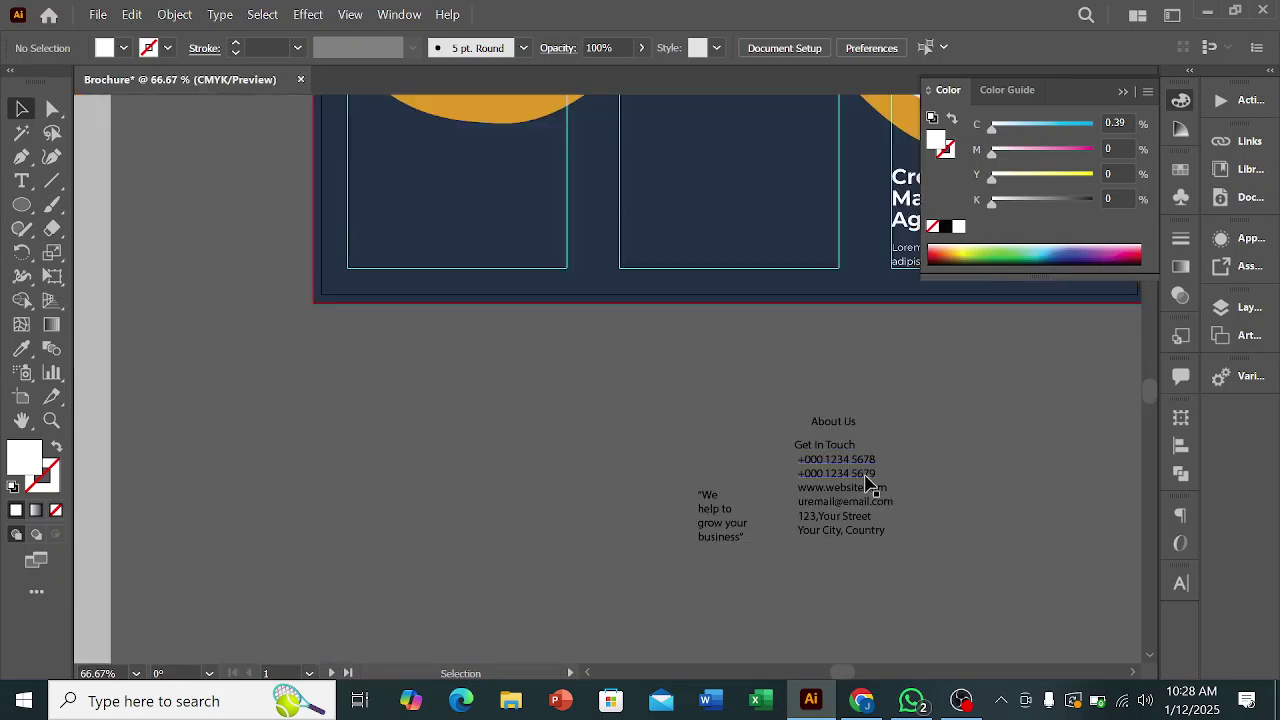
{"action": "scroll", "coordinate": [868, 483], "scroll_direction": "up", "scroll_amount": 2}
{"action": "left_click_drag", "start_coordinate": [848, 518], "coordinate": [700, 177]}
{"action": "key", "text": "v"}
- Apply the "Creative Marketing Agency" heading's text style and colour to "Get In Touch" with the Eyedropper
{"action": "left_click", "coordinate": [20, 347]}
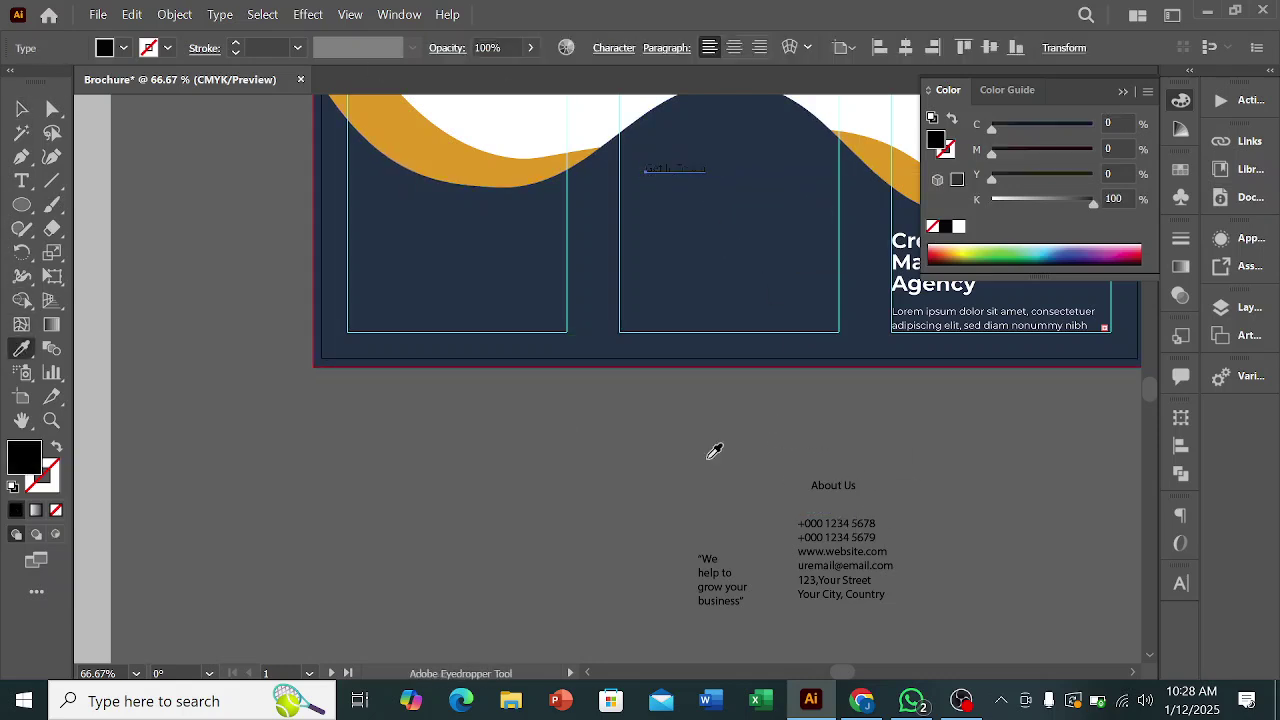
{"action": "scroll", "coordinate": [690, 425], "scroll_direction": "up", "scroll_amount": 2}
{"action": "left_click", "coordinate": [918, 322]}
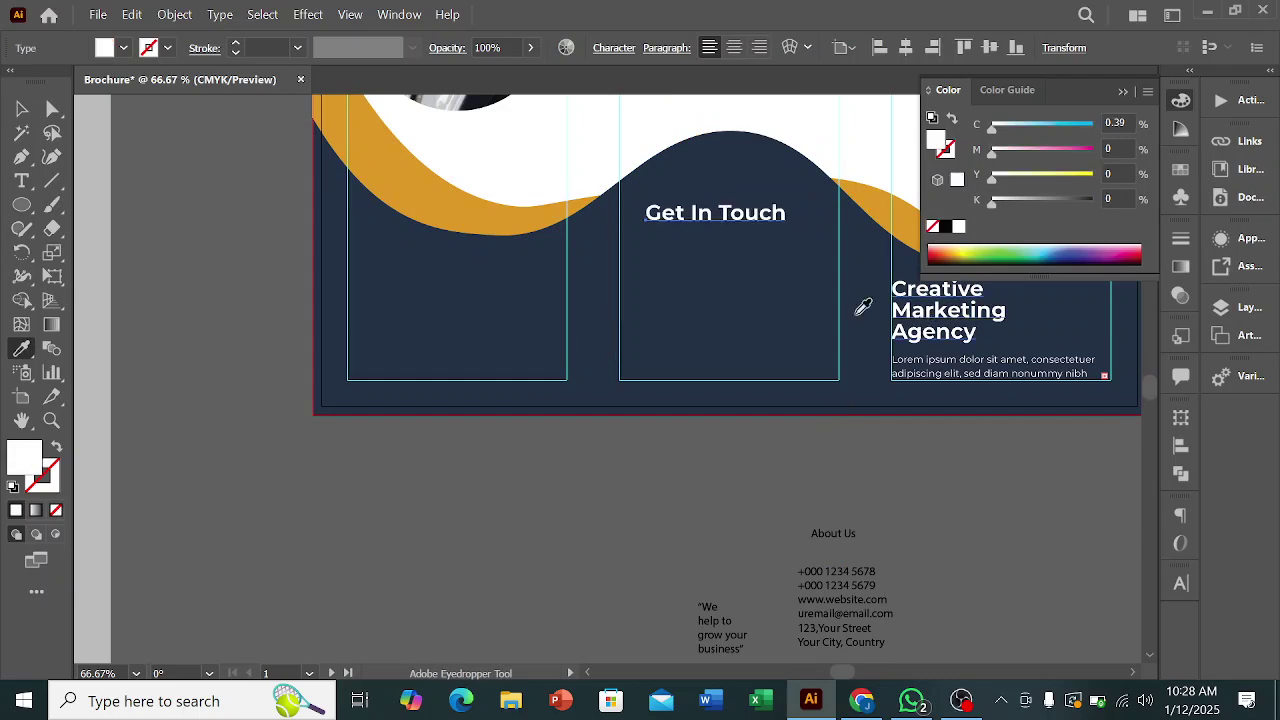
{"action": "left_click", "coordinate": [22, 108]}
- Move the "Get In Touch" heading up and left to the middle panel's left margin guide
{"action": "scroll", "coordinate": [720, 570], "scroll_direction": "down", "scroll_amount": 3}
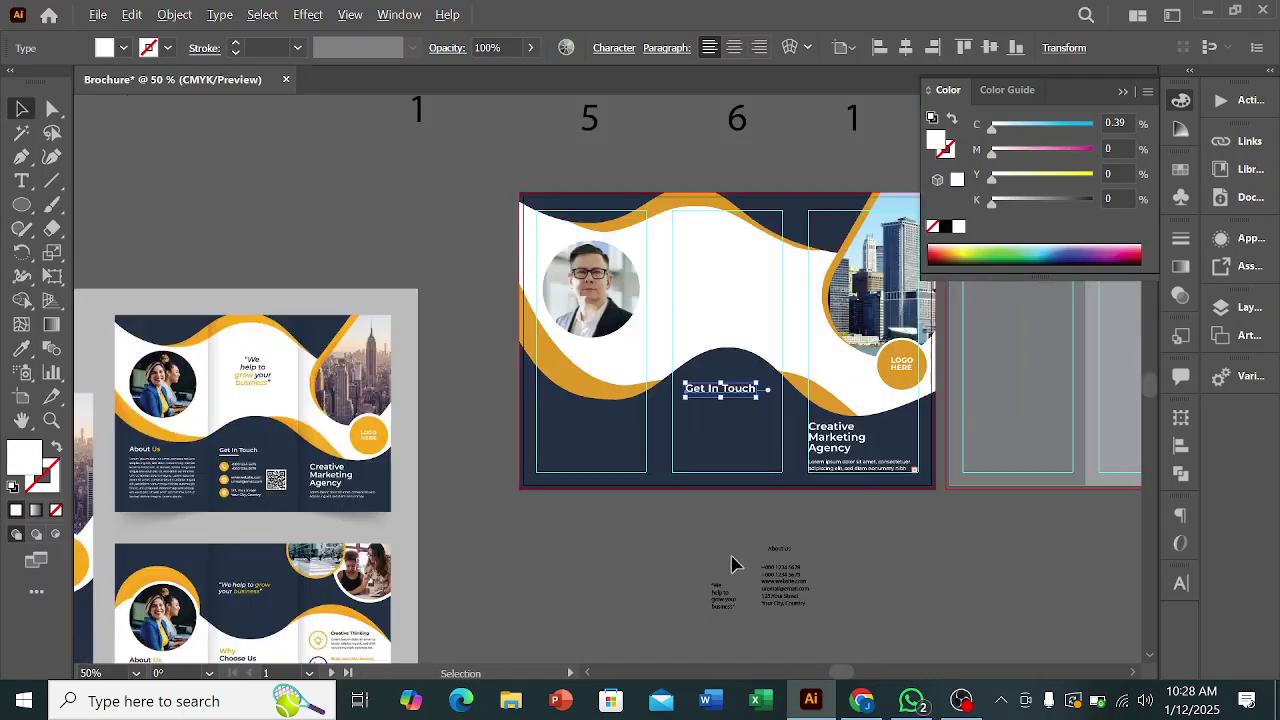
{"action": "scroll", "coordinate": [755, 503], "scroll_direction": "up", "scroll_amount": 5}
{"action": "scroll", "coordinate": [705, 389], "scroll_direction": "up", "scroll_amount": 2}
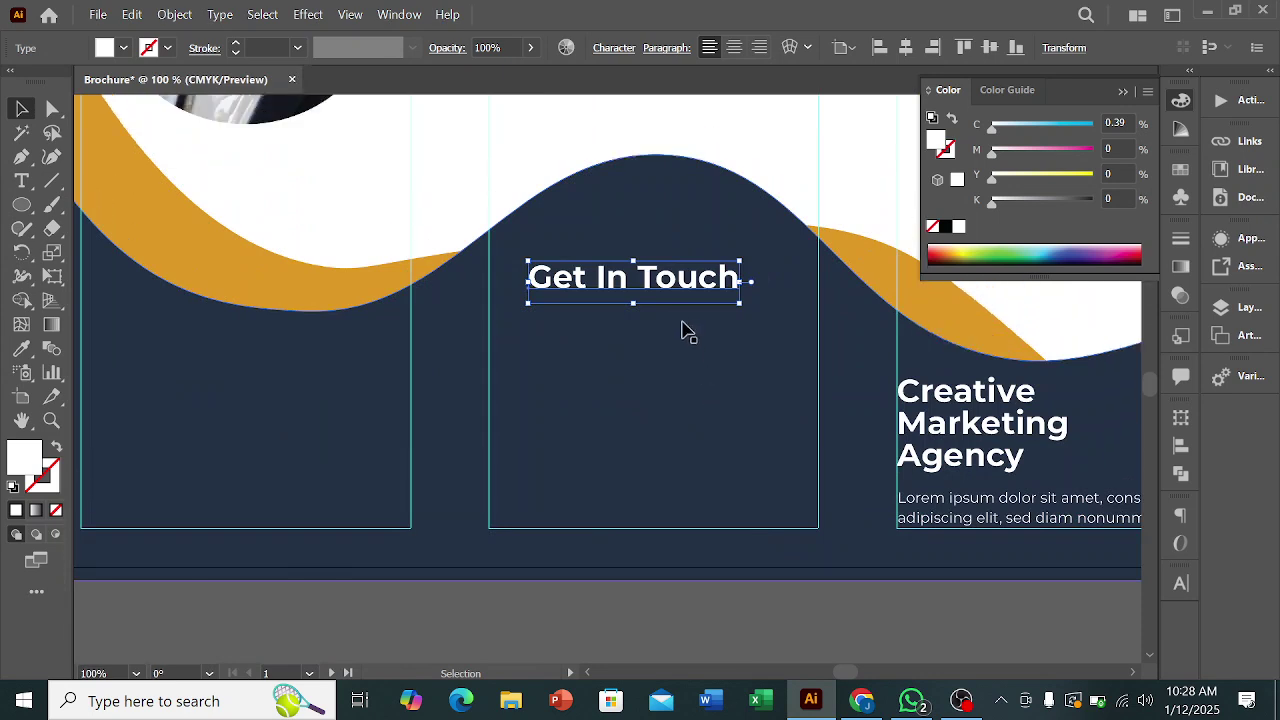
{"action": "left_click_drag", "start_coordinate": [688, 294], "coordinate": [650, 270]}
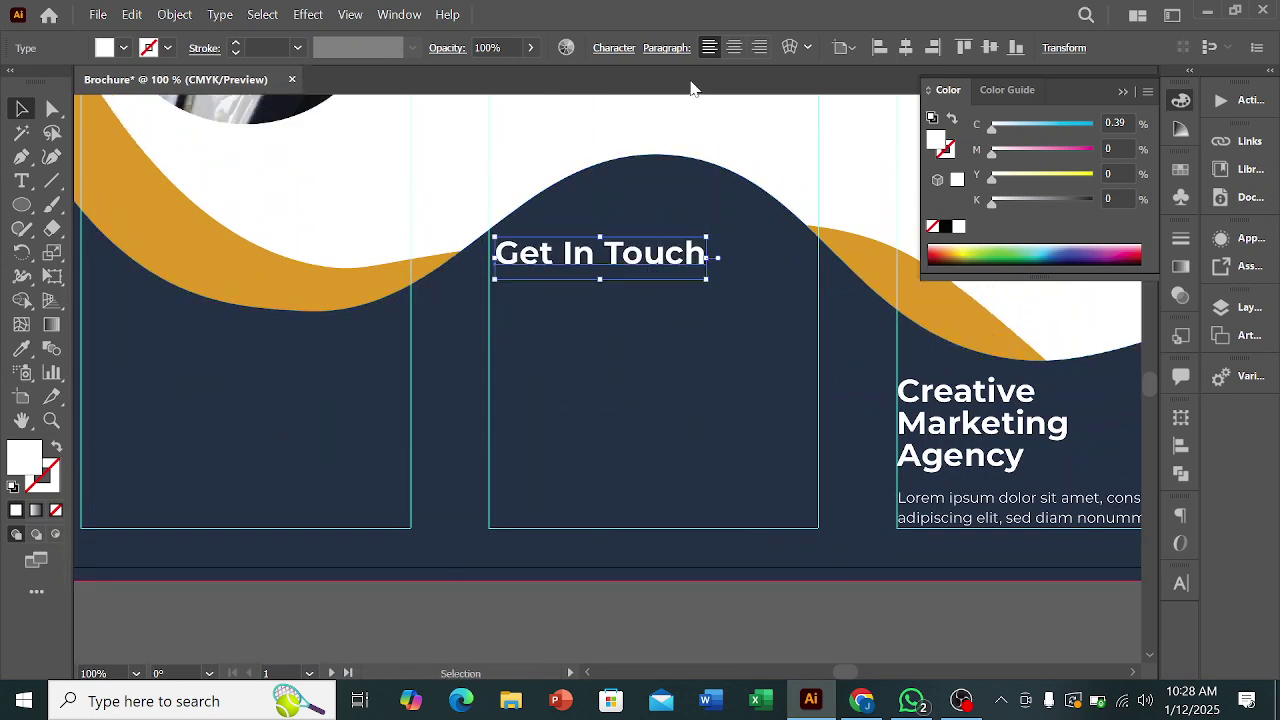
- Reduce the font size of the "Get In Touch" heading and deselect it
{"action": "left_click", "coordinate": [614, 48]}
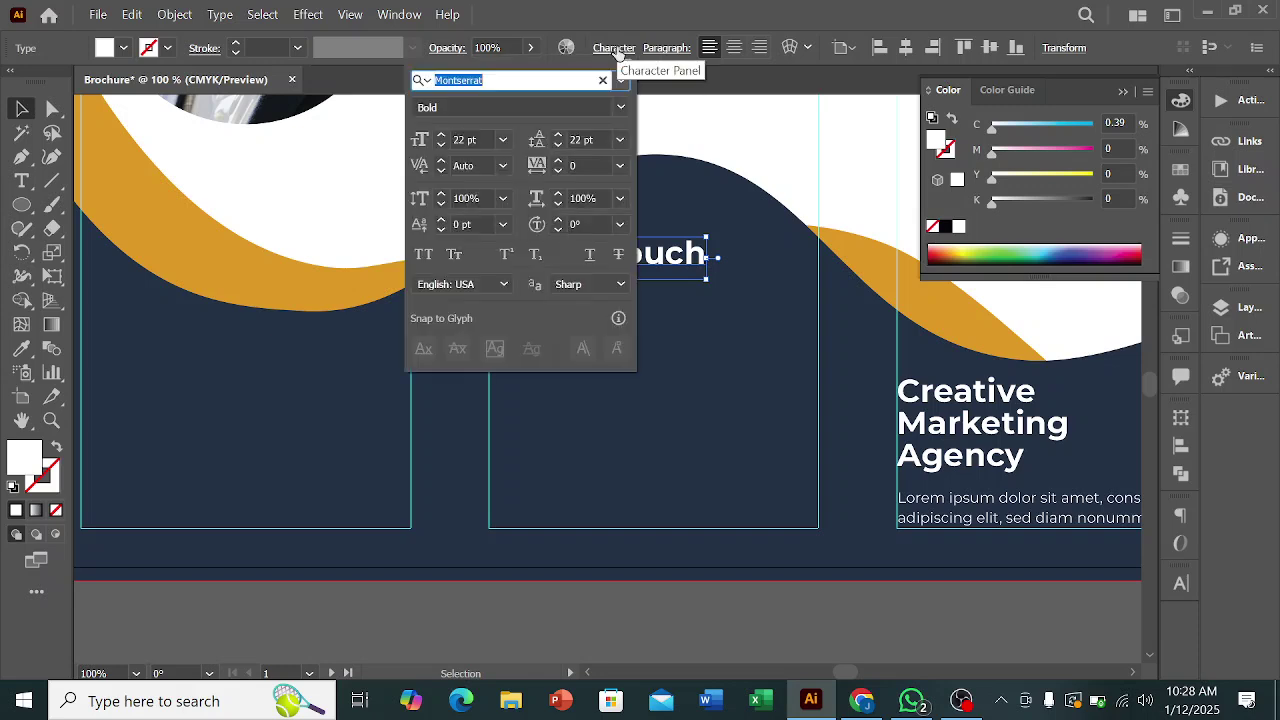
{"action": "left_click", "coordinate": [441, 146]}
{"action": "left_click", "coordinate": [441, 146]}
{"action": "left_click", "coordinate": [441, 146]}
{"action": "left_click", "coordinate": [441, 146]}
{"action": "left_click", "coordinate": [328, 598]}
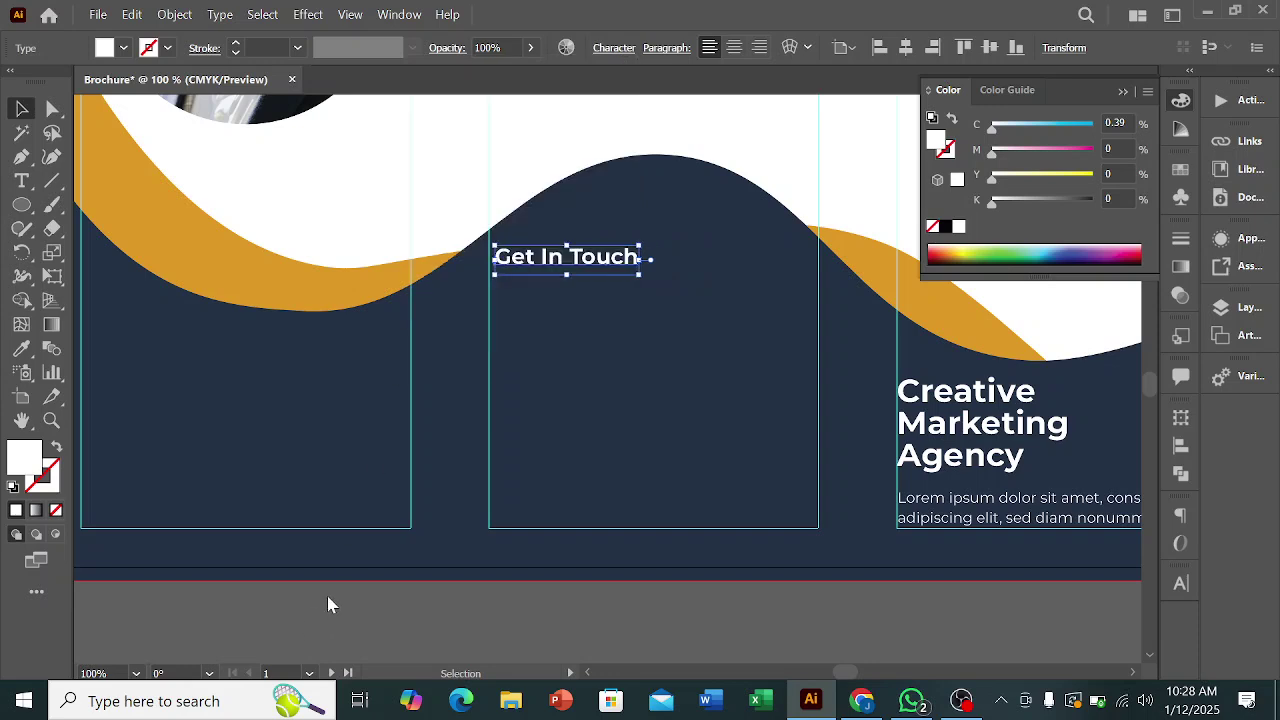
{"action": "left_click", "coordinate": [503, 612]}
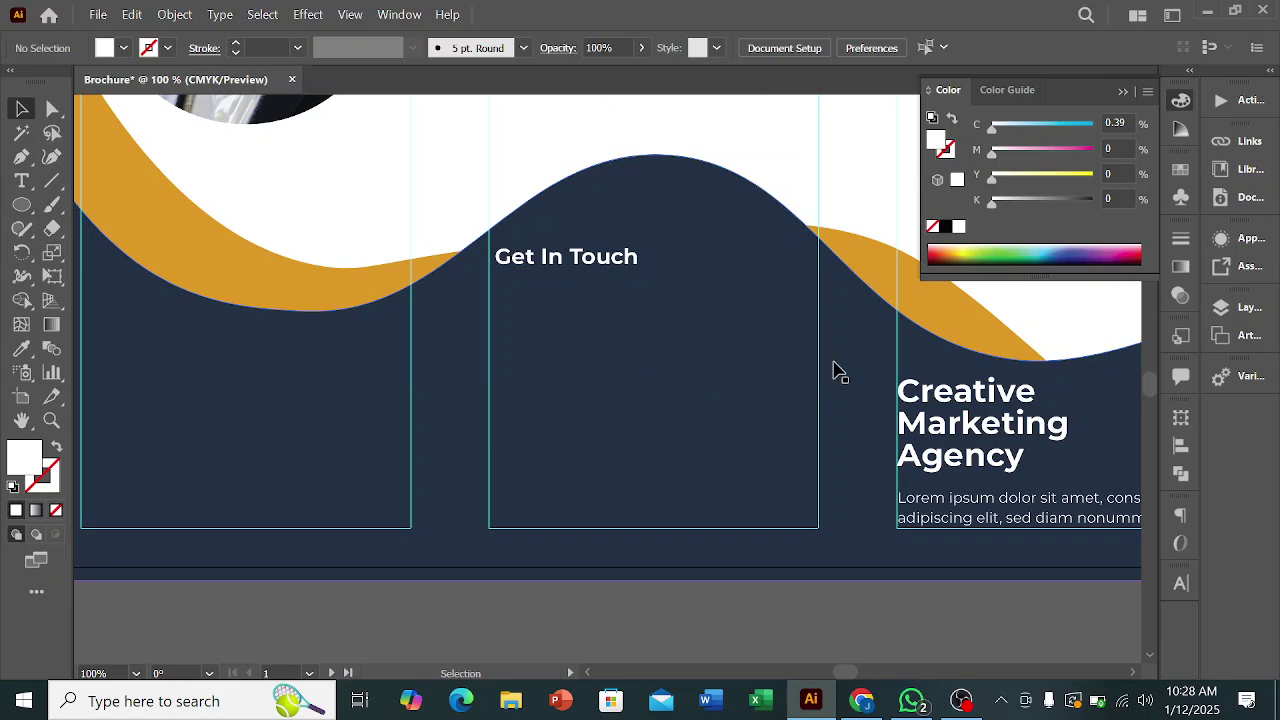
- Draw a thin white rectangle as an underline beneath the "Get In Touch" heading
{"action": "left_click_drag", "start_coordinate": [21, 204], "coordinate": [121, 206]}
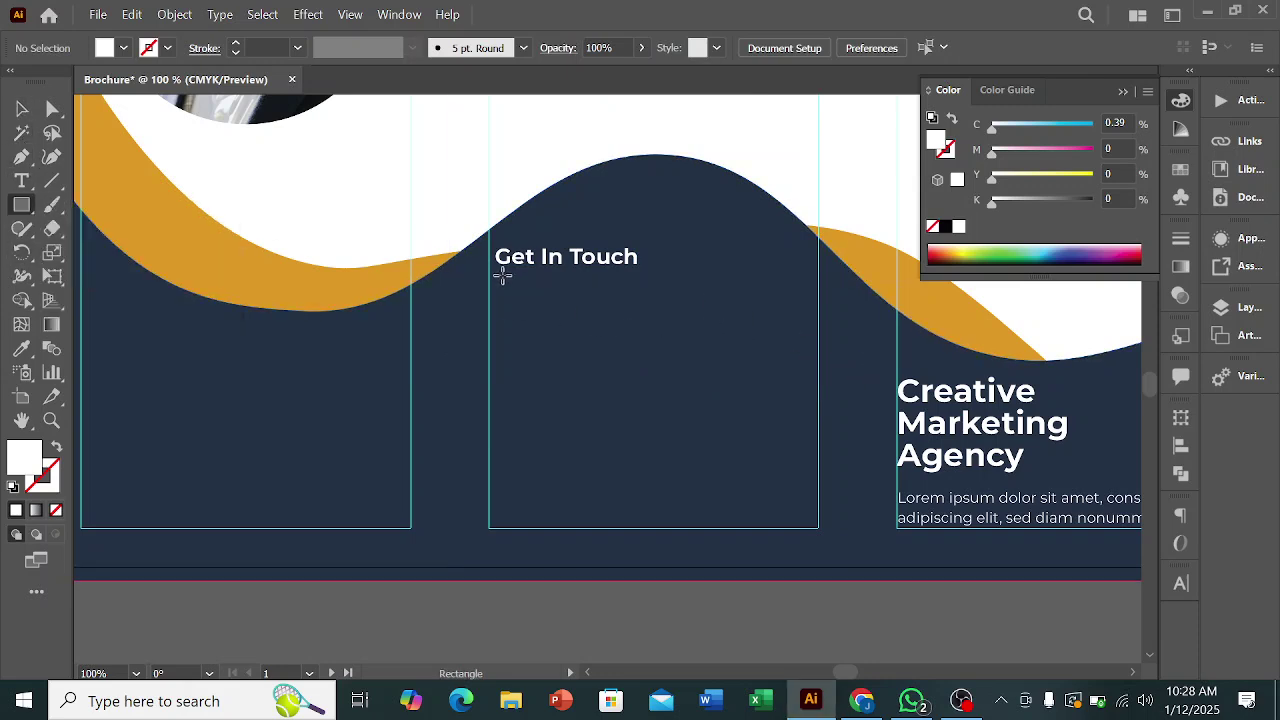
{"action": "left_click_drag", "start_coordinate": [503, 273], "coordinate": [638, 278]}
{"action": "key", "text": "v"}
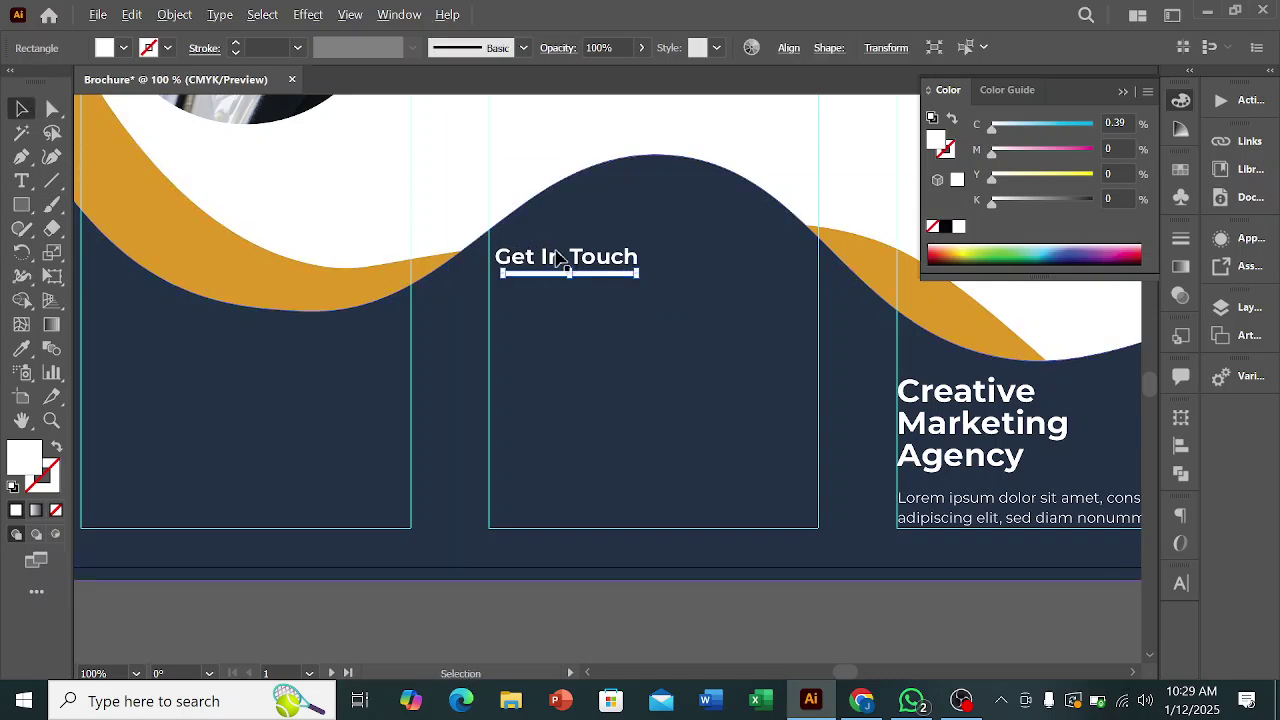
- Adjust the underline's position and length so it spans the width of "Get In Touch", and deselect it
{"action": "scroll", "coordinate": [558, 253], "scroll_direction": "up", "scroll_amount": 4}
{"action": "left_click_drag", "start_coordinate": [343, 340], "coordinate": [316, 290]}
{"action": "left_click_drag", "start_coordinate": [597, 346], "coordinate": [599, 339]}
{"action": "scroll", "coordinate": [894, 363], "scroll_direction": "up", "scroll_amount": 4}
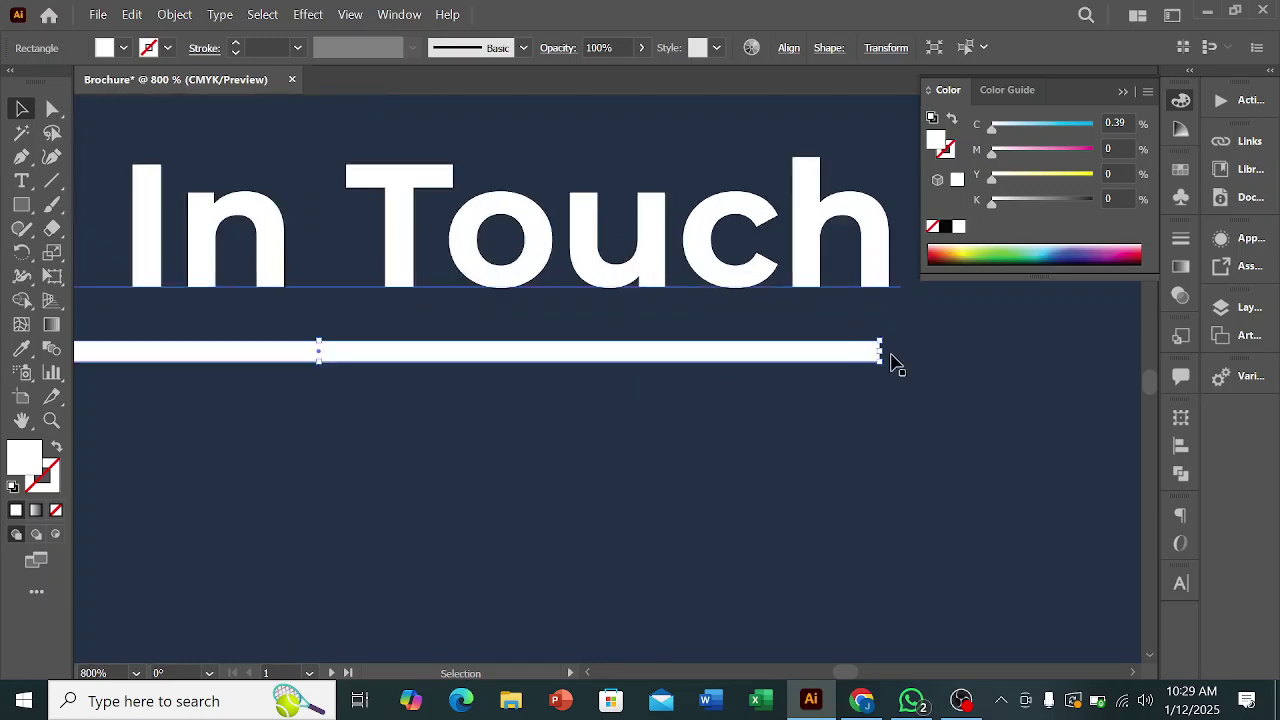
{"action": "left_click_drag", "start_coordinate": [859, 352], "coordinate": [880, 358]}
{"action": "scroll", "coordinate": [880, 357], "scroll_direction": "down", "scroll_amount": 7}
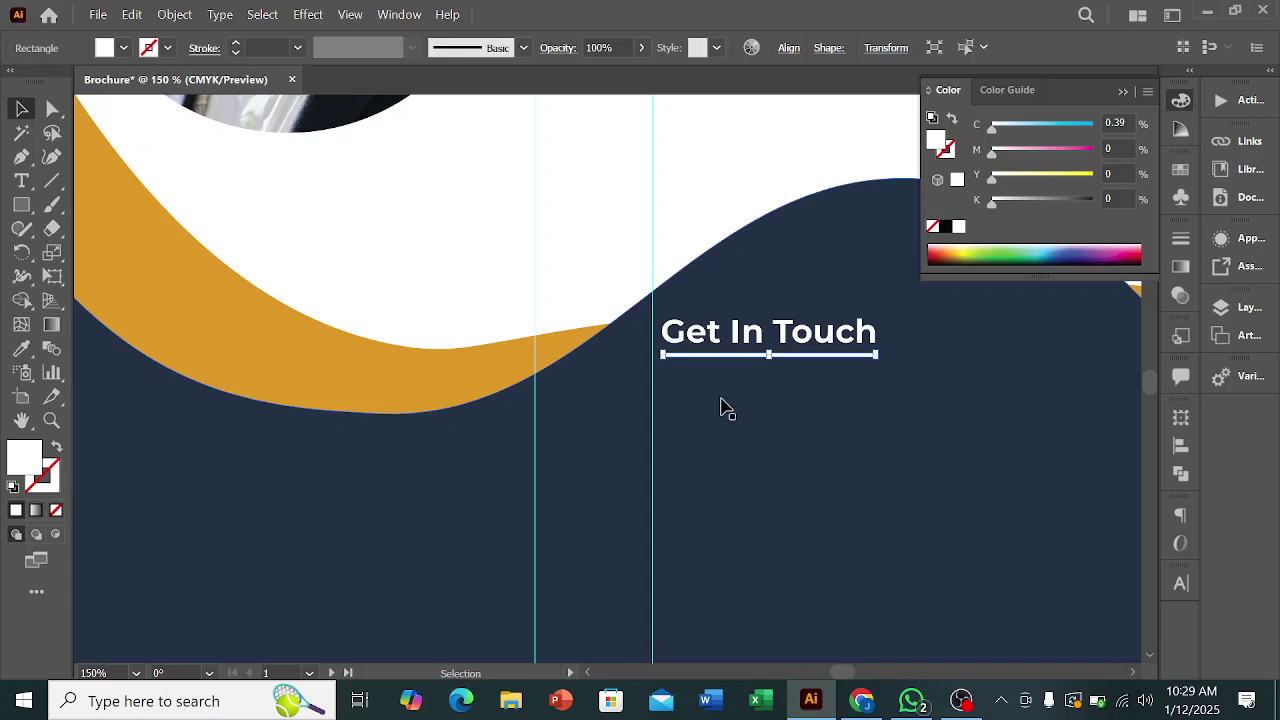
{"action": "scroll", "coordinate": [724, 402], "scroll_direction": "down", "scroll_amount": 2}
{"action": "scroll", "coordinate": [760, 430], "scroll_direction": "down", "scroll_amount": 1}
{"action": "scroll", "coordinate": [743, 411], "scroll_direction": "down", "scroll_amount": 2}
{"action": "left_click", "coordinate": [624, 512]}
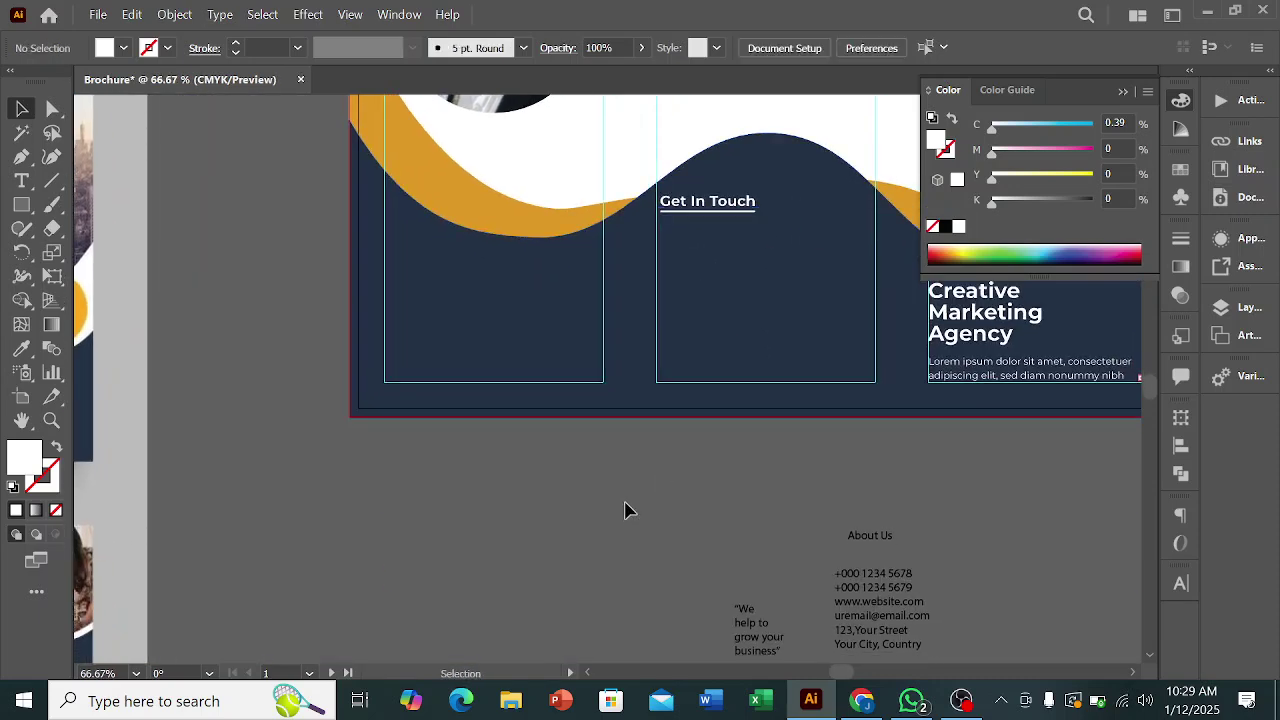
- Move the phone, website, e-mail and address lines from the pasteboard to below the "Get In Touch" heading
{"action": "scroll", "coordinate": [906, 486], "scroll_direction": "down", "scroll_amount": 1}
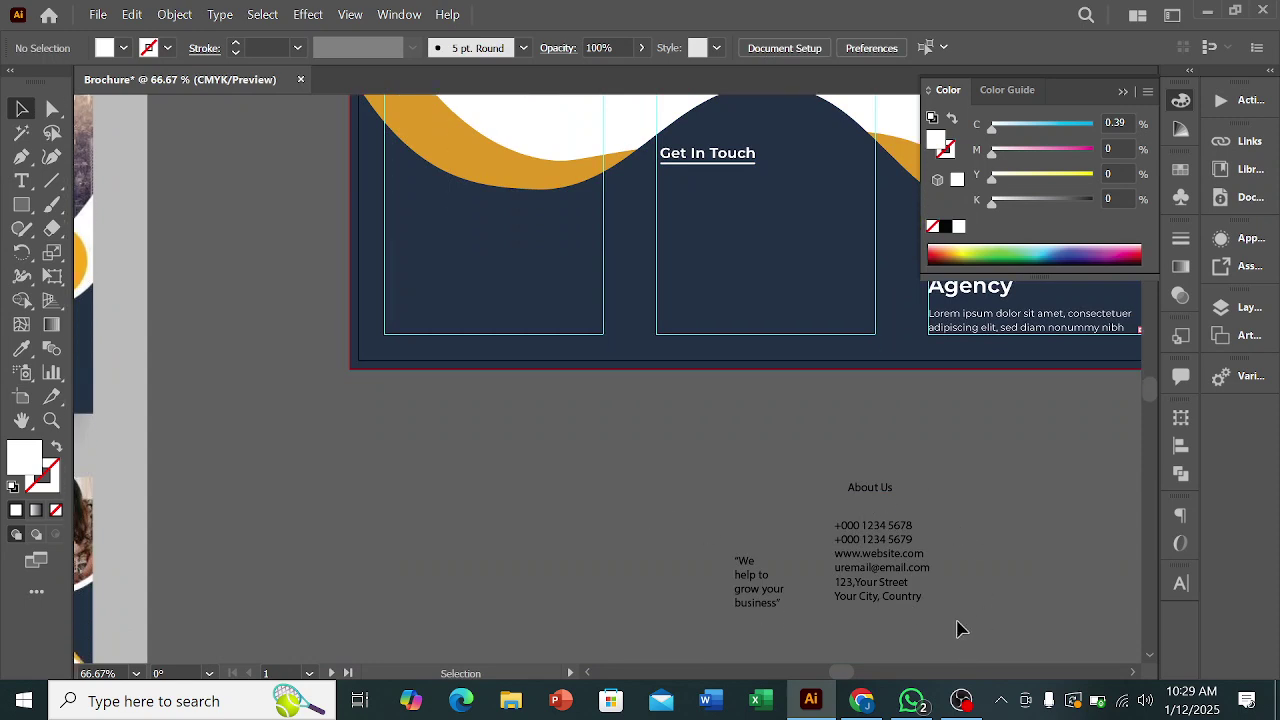
{"action": "left_click", "coordinate": [893, 541]}
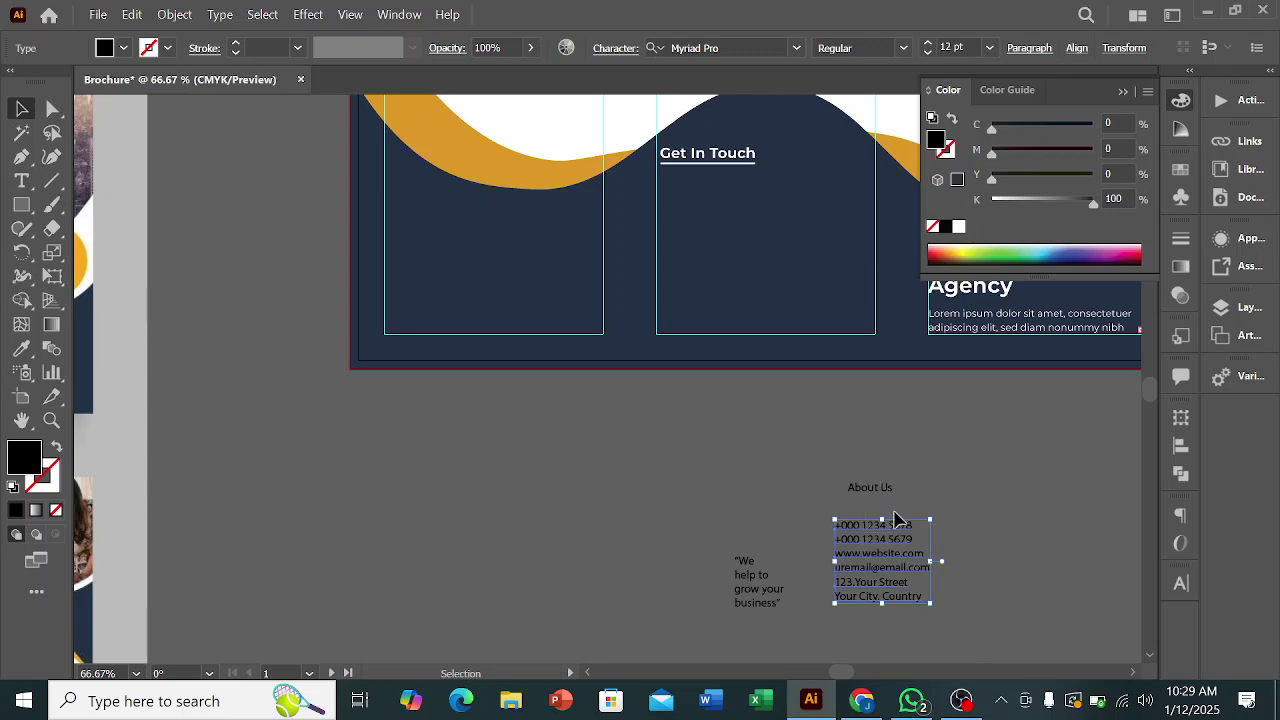
{"action": "left_click", "coordinate": [945, 612]}
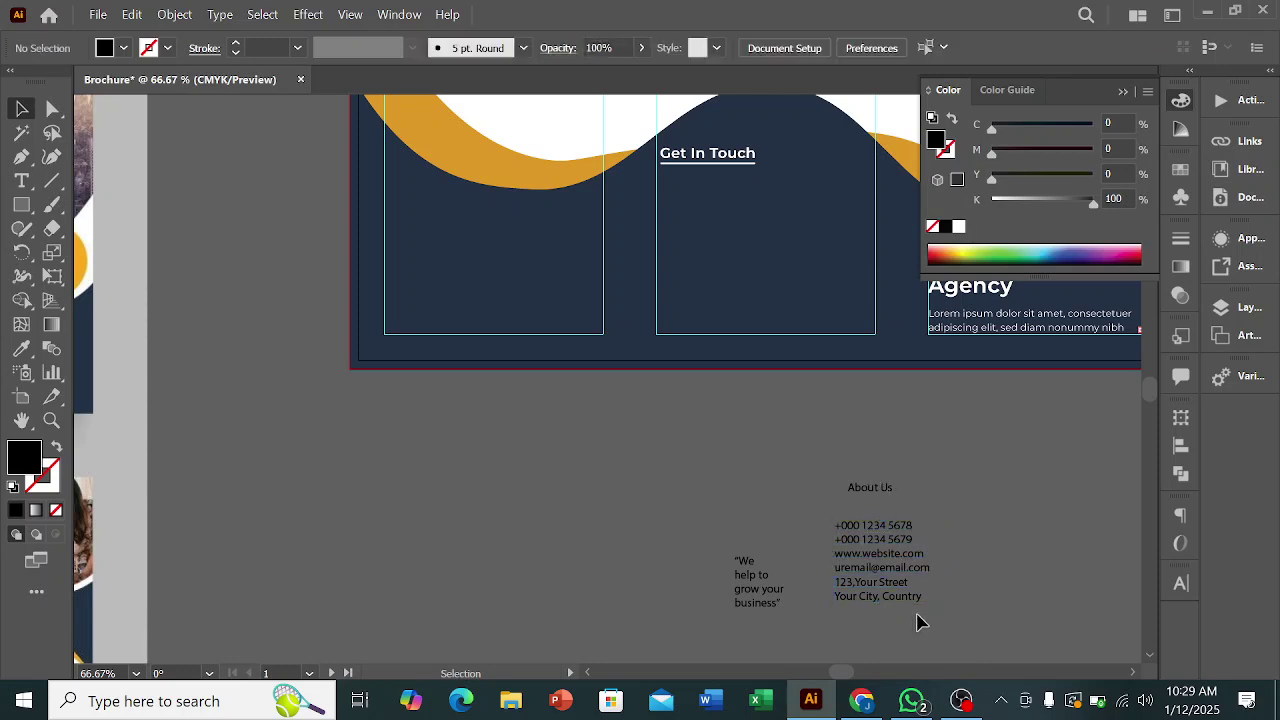
{"action": "left_click_drag", "start_coordinate": [867, 543], "coordinate": [733, 221]}
- Give the contact lines the white Montserrat Regular 10 pt style of the placeholder paragraph with the Eyedropper
{"action": "left_click", "coordinate": [21, 348]}
{"action": "left_click", "coordinate": [551, 132]}
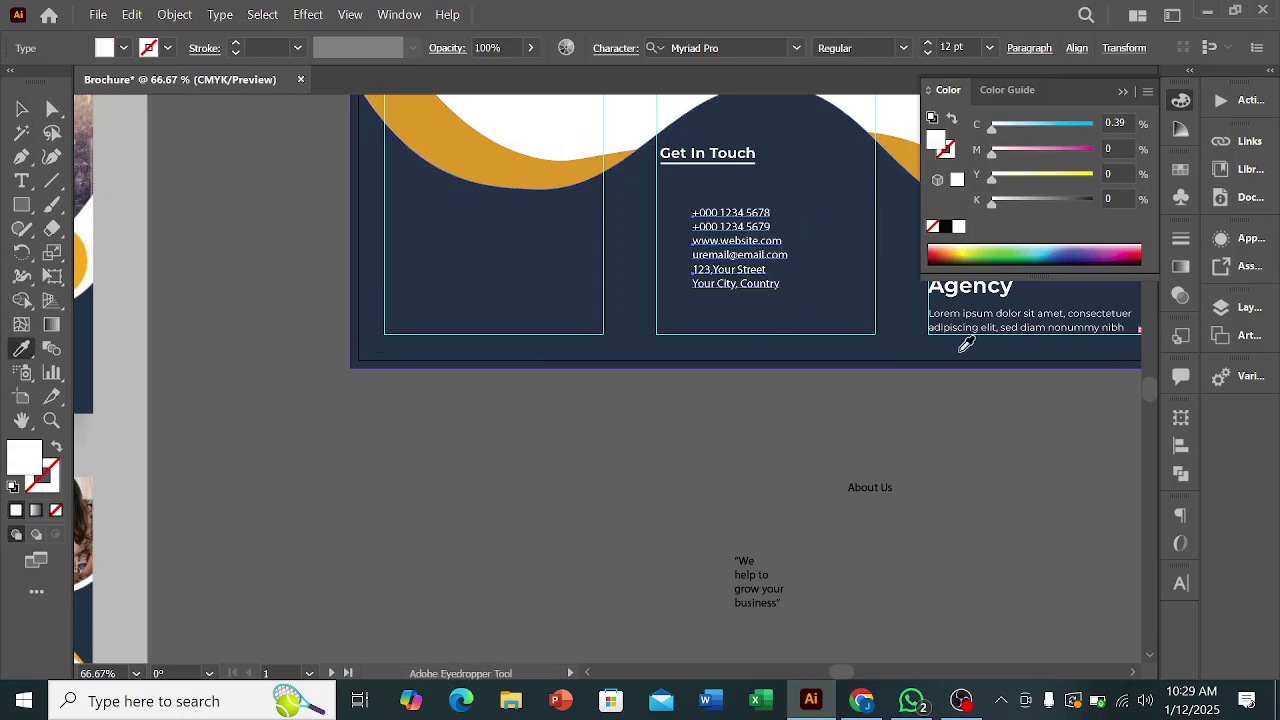
{"action": "left_click", "coordinate": [1025, 313]}
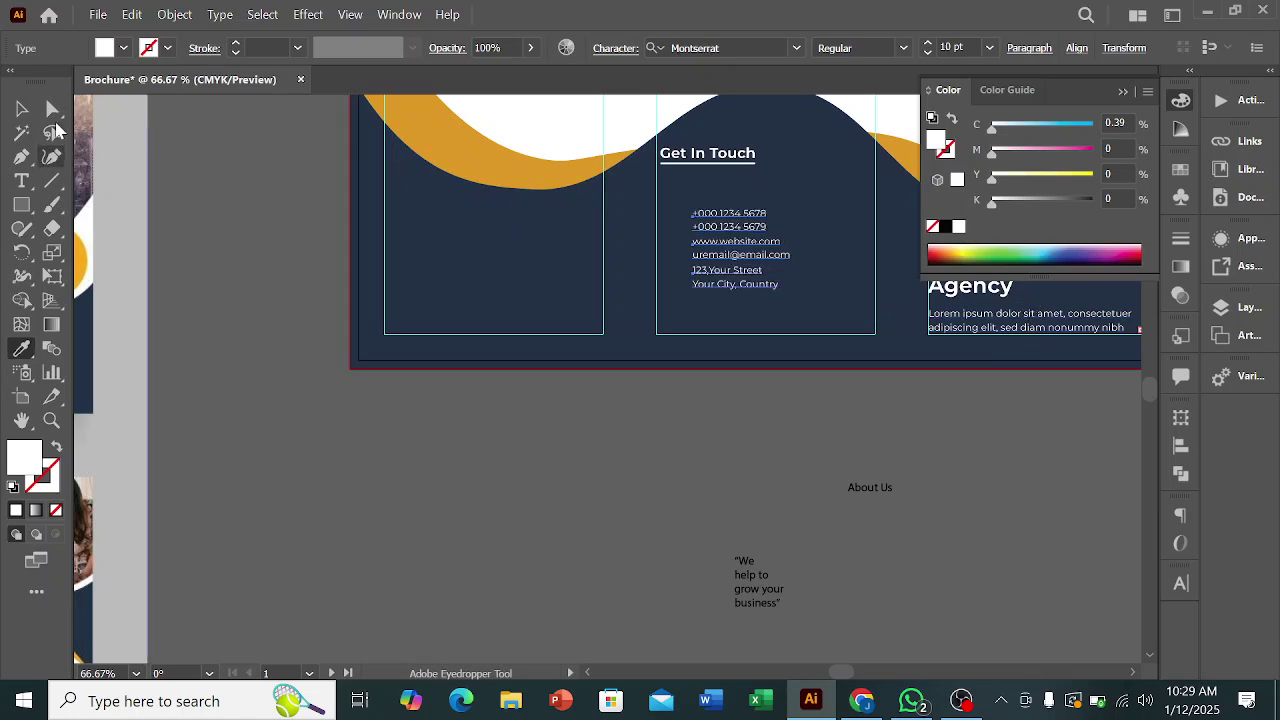
{"action": "left_click", "coordinate": [21, 108]}
- Move the contact lines up and left to sit closer under the "Get In Touch" underline, and deselect them
{"action": "scroll", "coordinate": [740, 242], "scroll_direction": "up", "scroll_amount": 1}
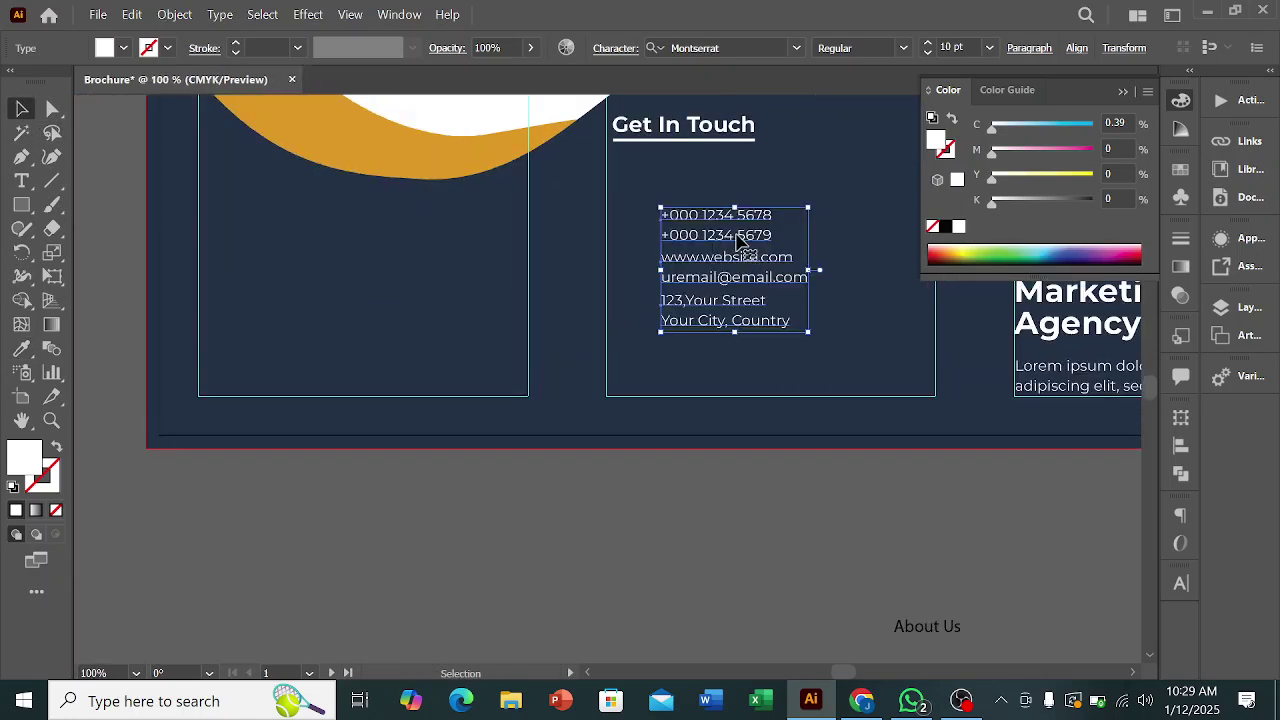
{"action": "left_click_drag", "start_coordinate": [735, 243], "coordinate": [716, 202]}
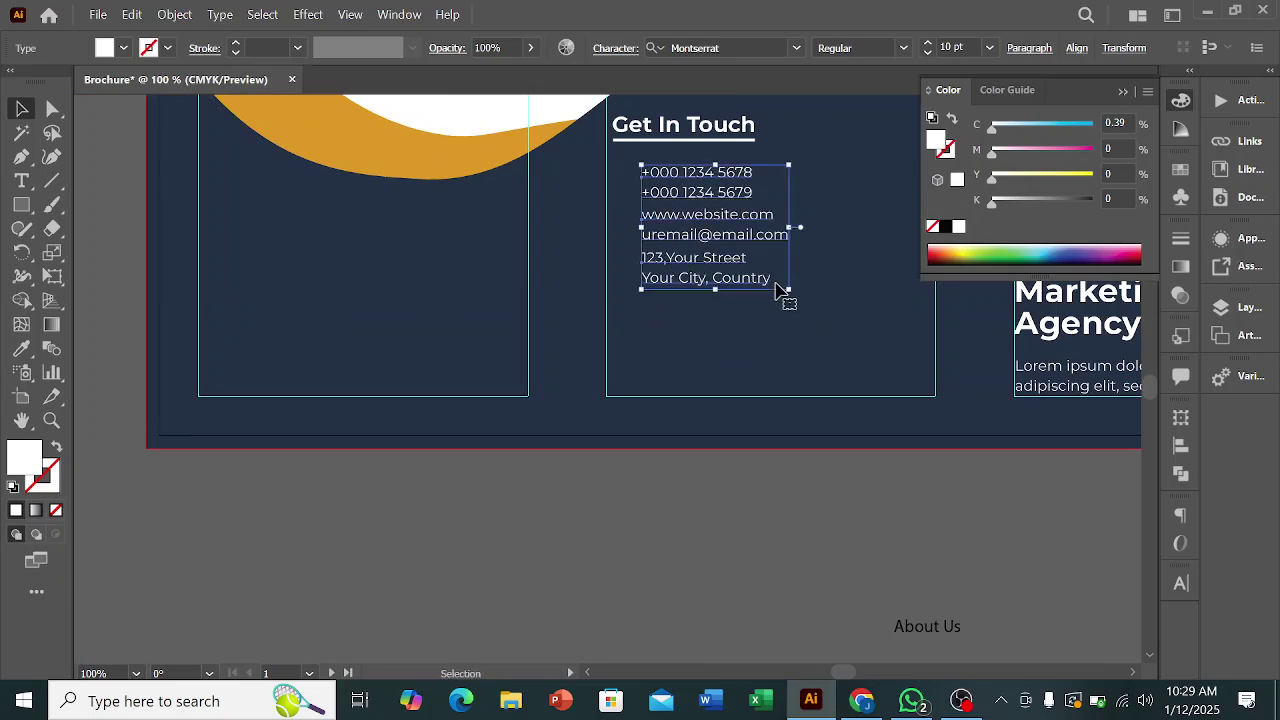
{"action": "scroll", "coordinate": [780, 293], "scroll_direction": "down", "scroll_amount": 4}
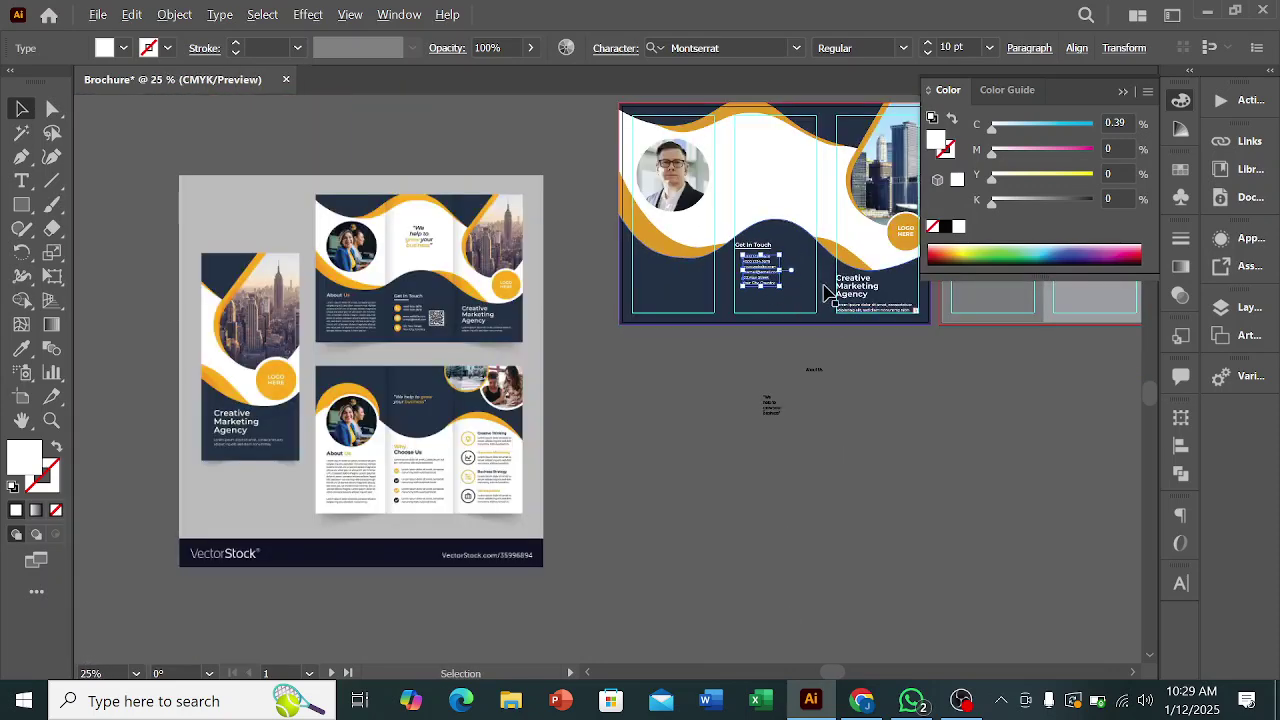
{"action": "scroll", "coordinate": [818, 283], "scroll_direction": "up", "scroll_amount": 3}
{"action": "left_click", "coordinate": [617, 440]}
- Space the address, website/e-mail and phone lines vertically into three separate groups with gaps between them
{"action": "scroll", "coordinate": [672, 350], "scroll_direction": "up", "scroll_amount": 2}
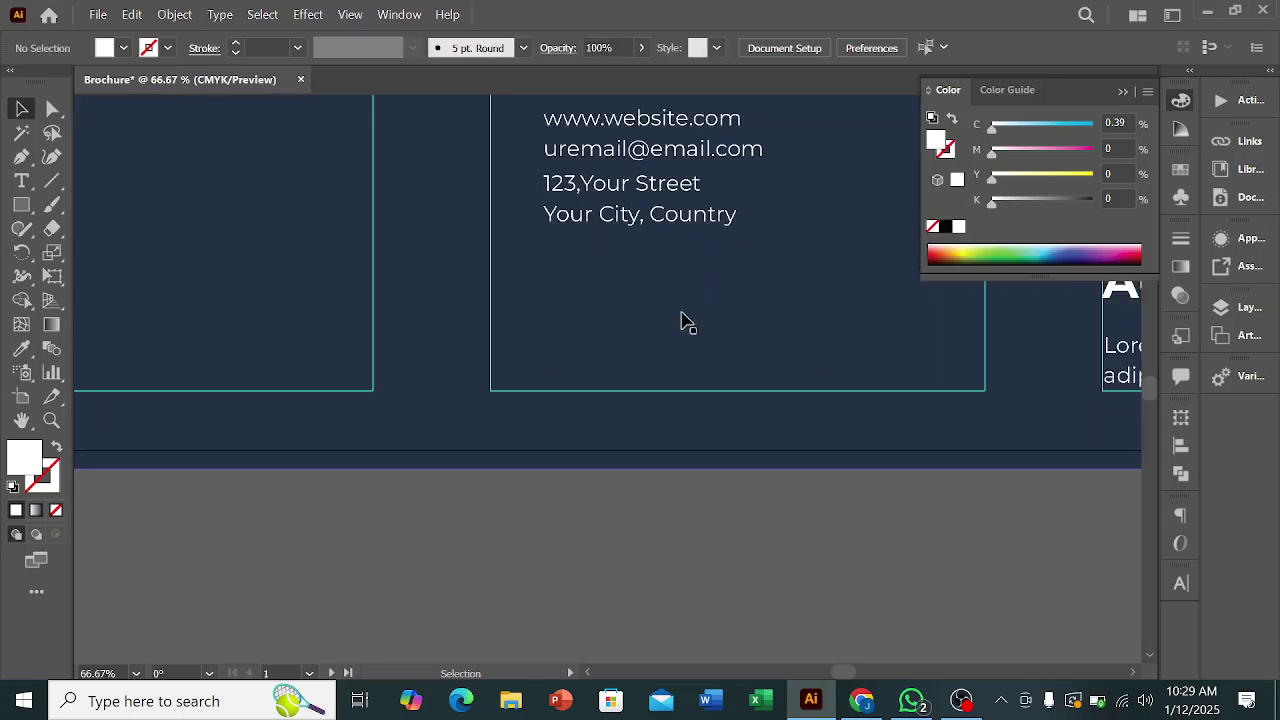
{"action": "left_click_drag", "start_coordinate": [666, 229], "coordinate": [660, 275]}
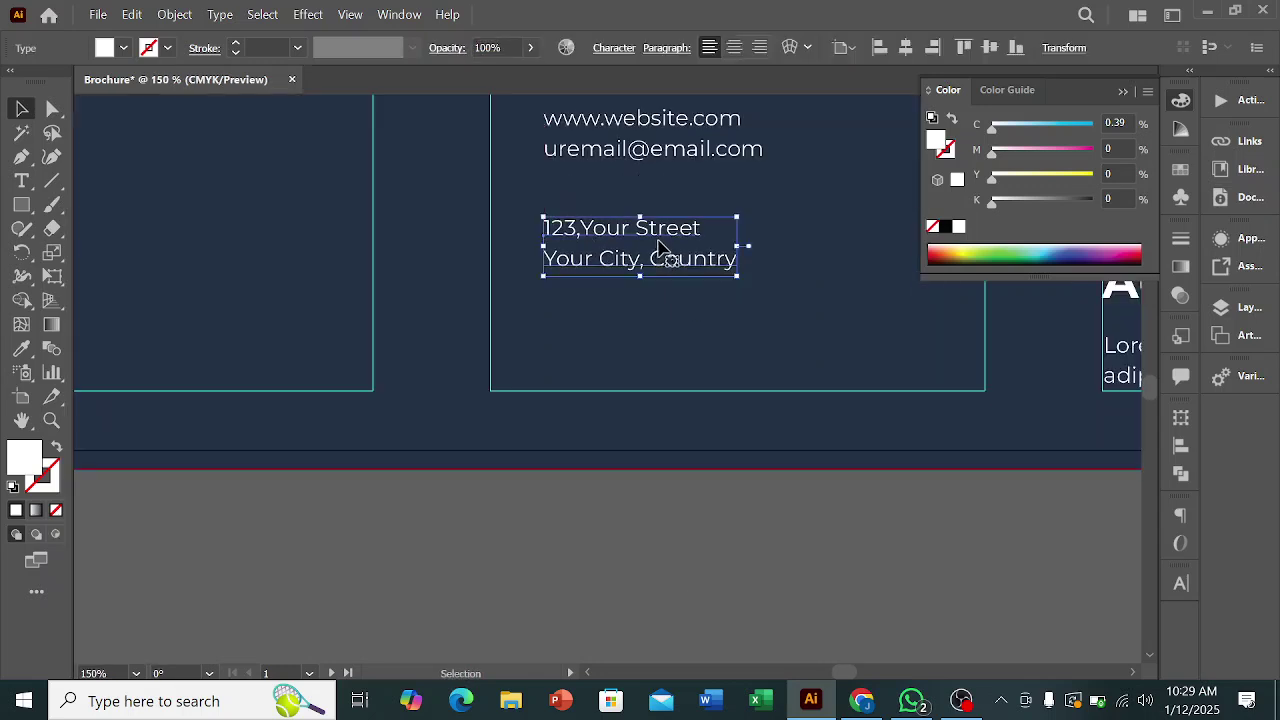
{"action": "scroll", "coordinate": [660, 243], "scroll_direction": "up", "scroll_amount": 1}
{"action": "left_click_drag", "start_coordinate": [661, 222], "coordinate": [661, 248]}
{"action": "left_click_drag", "start_coordinate": [651, 158], "coordinate": [651, 166]}
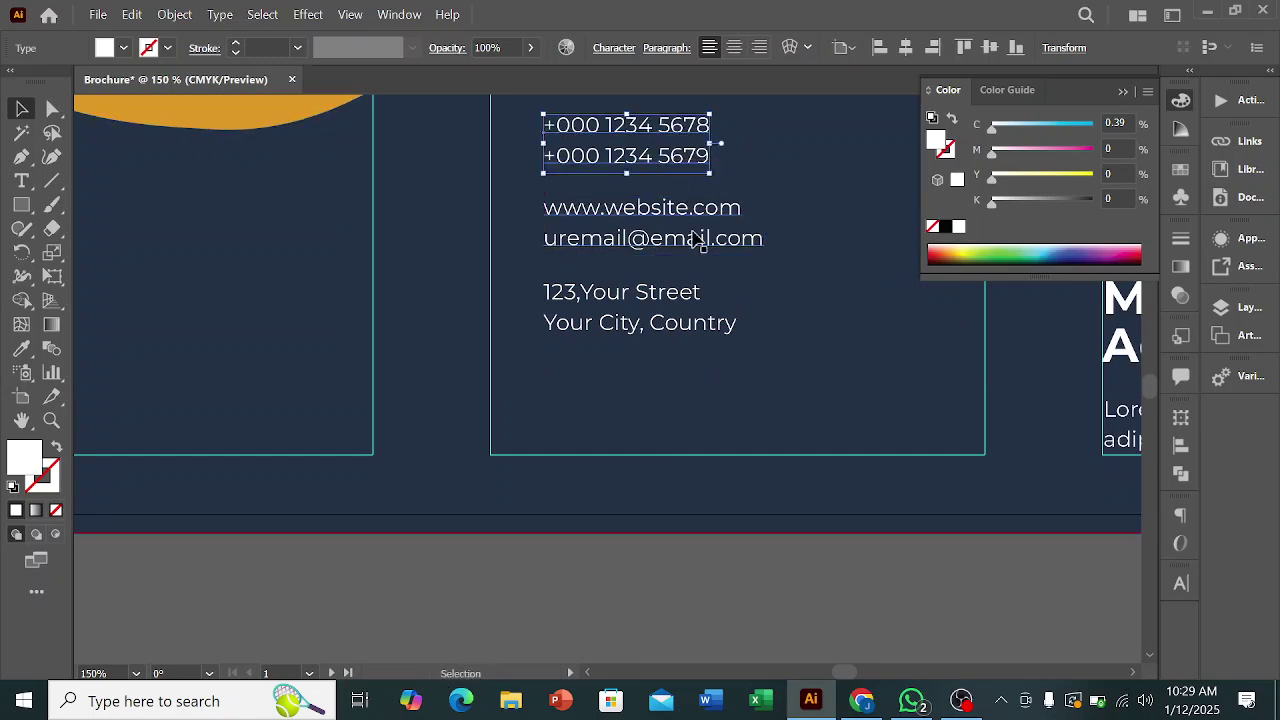
- Shorten the white underline beneath "Get In Touch" from its far end to slightly less than half the heading's width
{"action": "scroll", "coordinate": [700, 250], "scroll_direction": "up", "scroll_amount": 2}
{"action": "scroll", "coordinate": [760, 296], "scroll_direction": "down", "scroll_amount": 4}
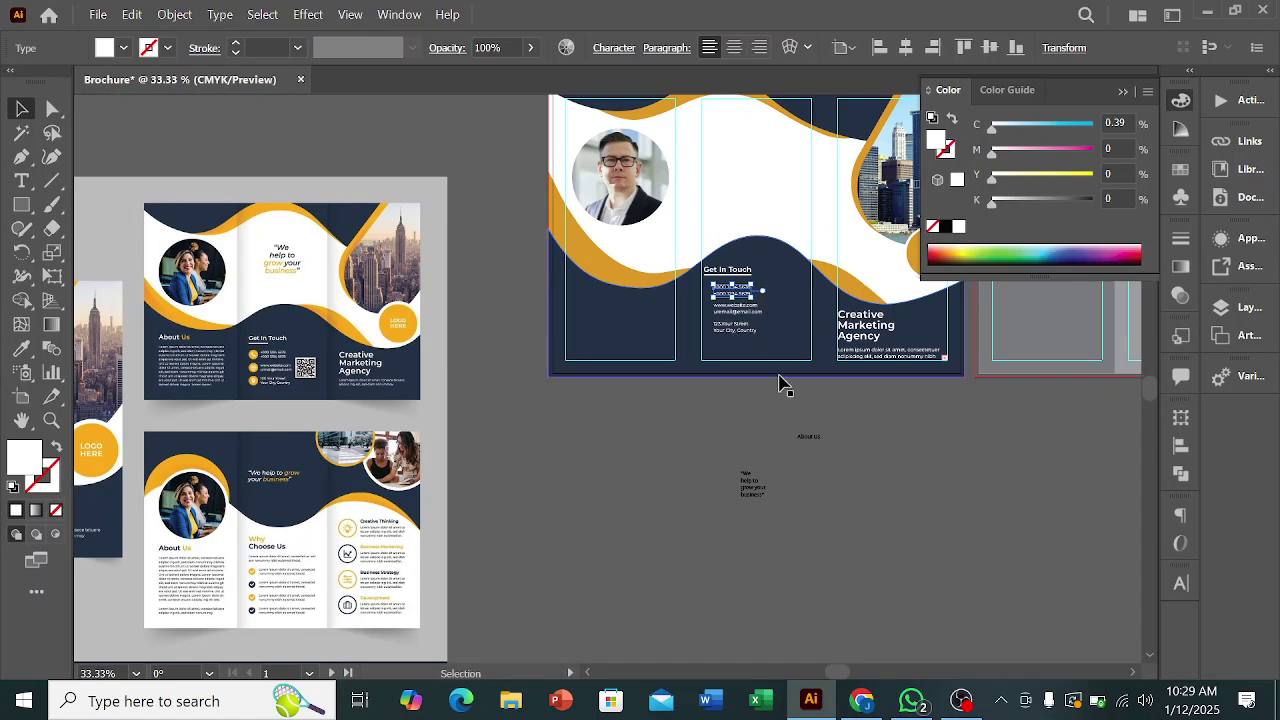
{"action": "scroll", "coordinate": [735, 272], "scroll_direction": "up", "scroll_amount": 2}
{"action": "scroll", "coordinate": [735, 272], "scroll_direction": "up", "scroll_amount": 1}
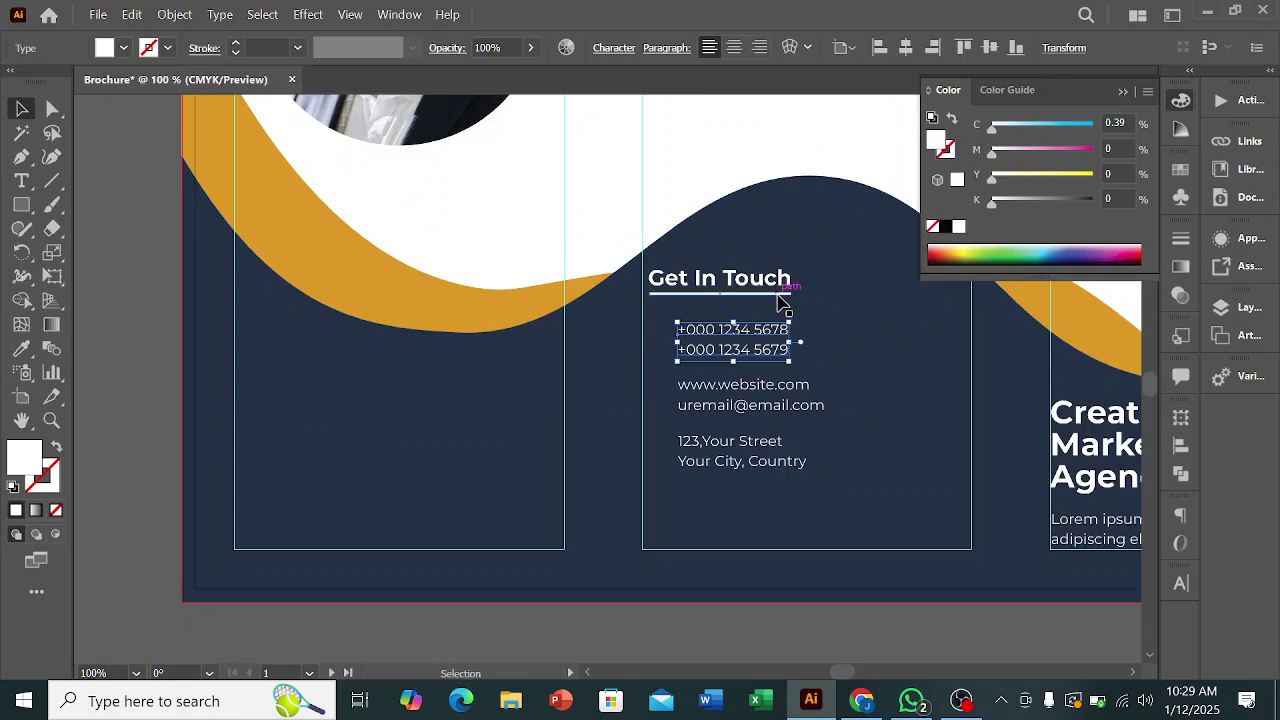
{"action": "left_click", "coordinate": [783, 292]}
{"action": "scroll", "coordinate": [783, 292], "scroll_direction": "up", "scroll_amount": 4}
{"action": "scroll", "coordinate": [803, 292], "scroll_direction": "up", "scroll_amount": 3}
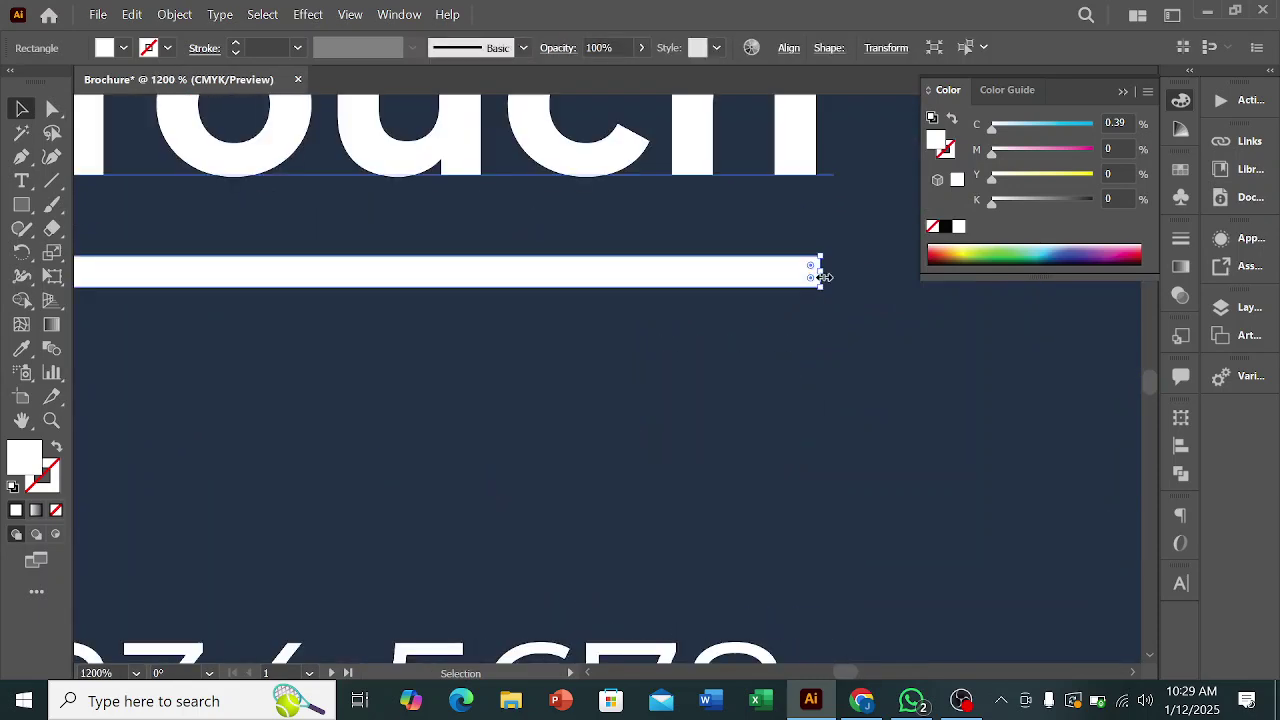
{"action": "left_click_drag", "start_coordinate": [821, 275], "coordinate": [262, 274]}
{"action": "scroll", "coordinate": [585, 328], "scroll_direction": "down", "scroll_amount": 4}
{"action": "scroll", "coordinate": [434, 309], "scroll_direction": "up", "scroll_amount": 3}
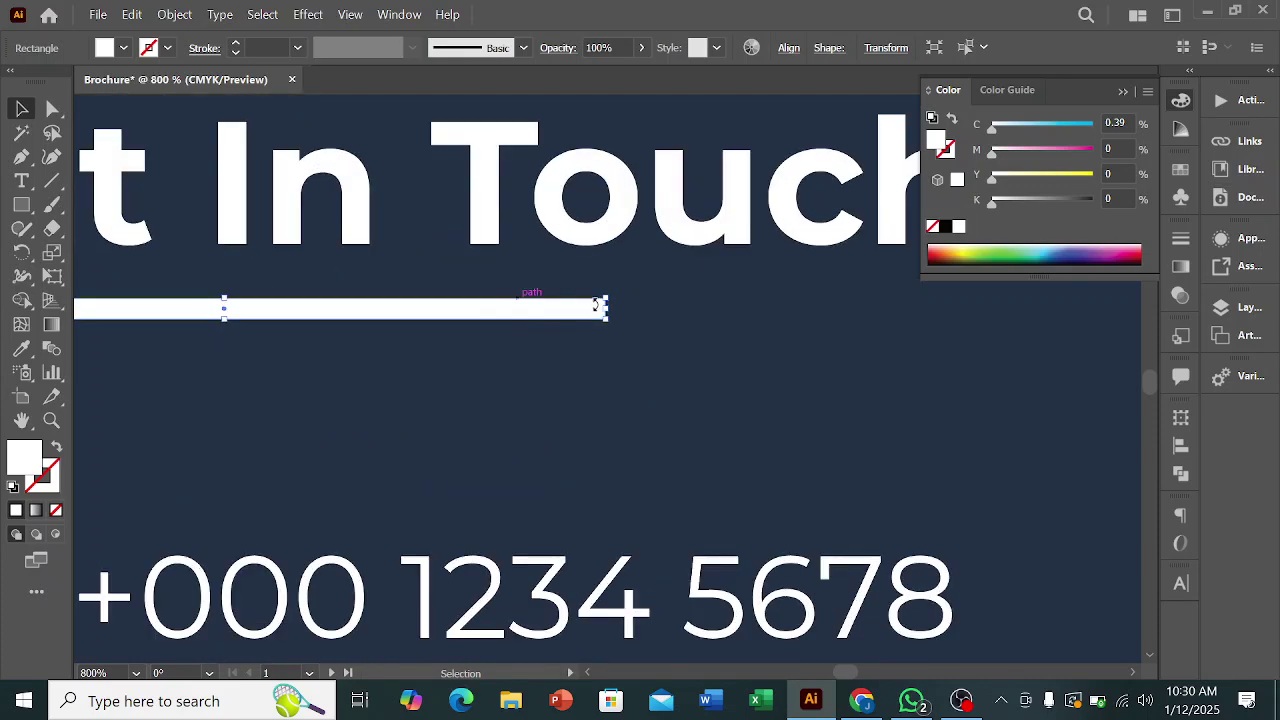
{"action": "left_click_drag", "start_coordinate": [586, 309], "coordinate": [377, 306]}
{"action": "scroll", "coordinate": [494, 330], "scroll_direction": "down", "scroll_amount": 2}
{"action": "scroll", "coordinate": [494, 330], "scroll_direction": "down", "scroll_amount": 4}
- Recolor the "Get In Touch" underline with the orange of the wave shape using the Eyedropper, and deselect it
{"action": "left_click", "coordinate": [21, 348]}
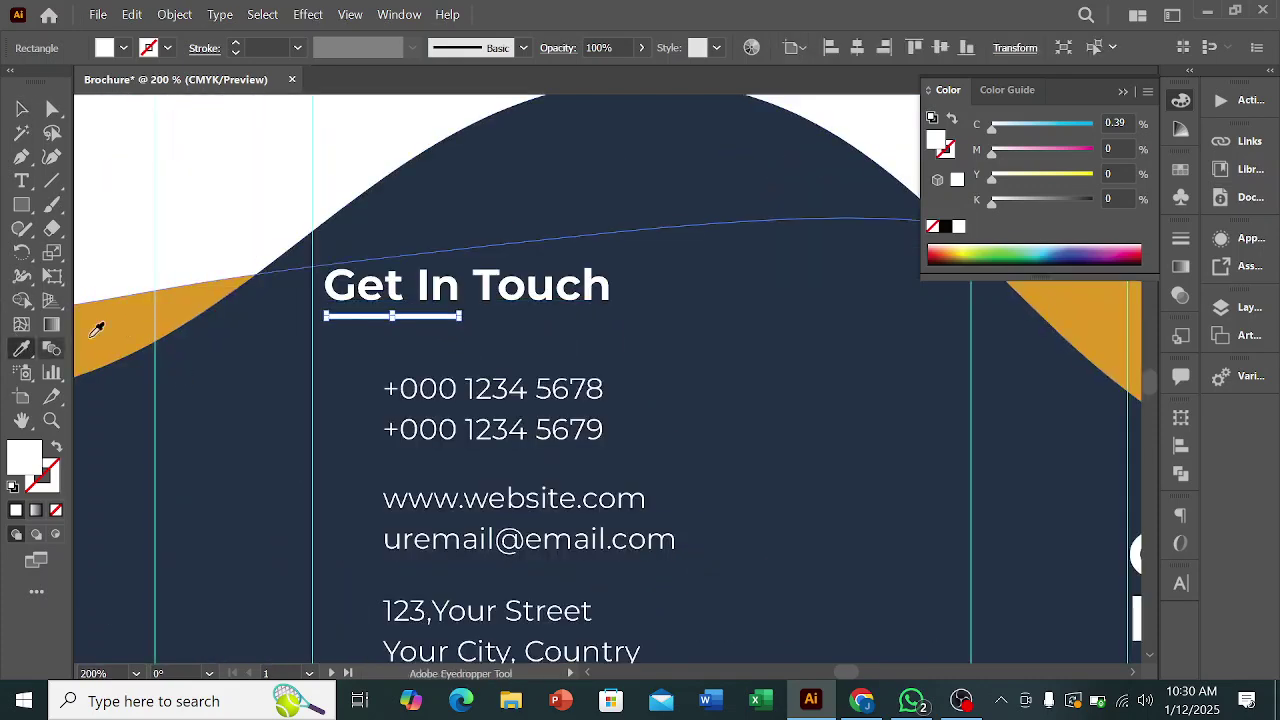
{"action": "left_click", "coordinate": [131, 318]}
{"action": "left_click", "coordinate": [21, 108]}
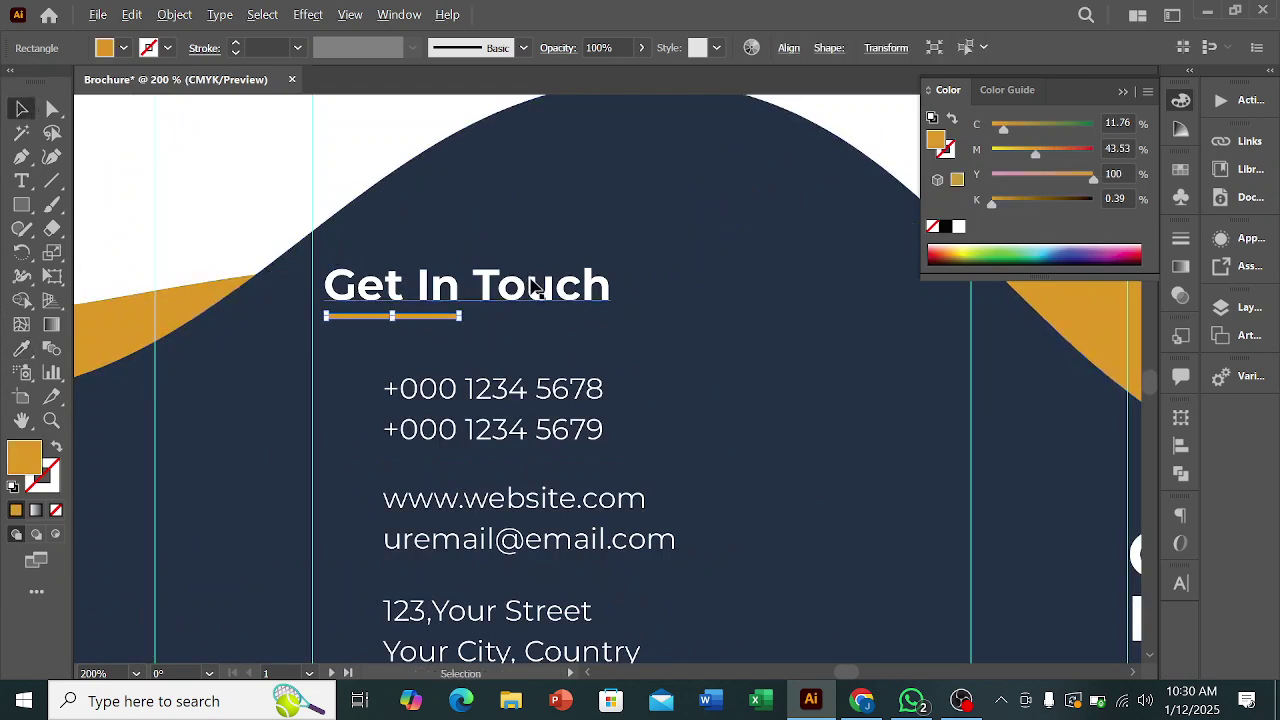
{"action": "scroll", "coordinate": [535, 283], "scroll_direction": "down", "scroll_amount": 4}
{"action": "left_click", "coordinate": [620, 490]}
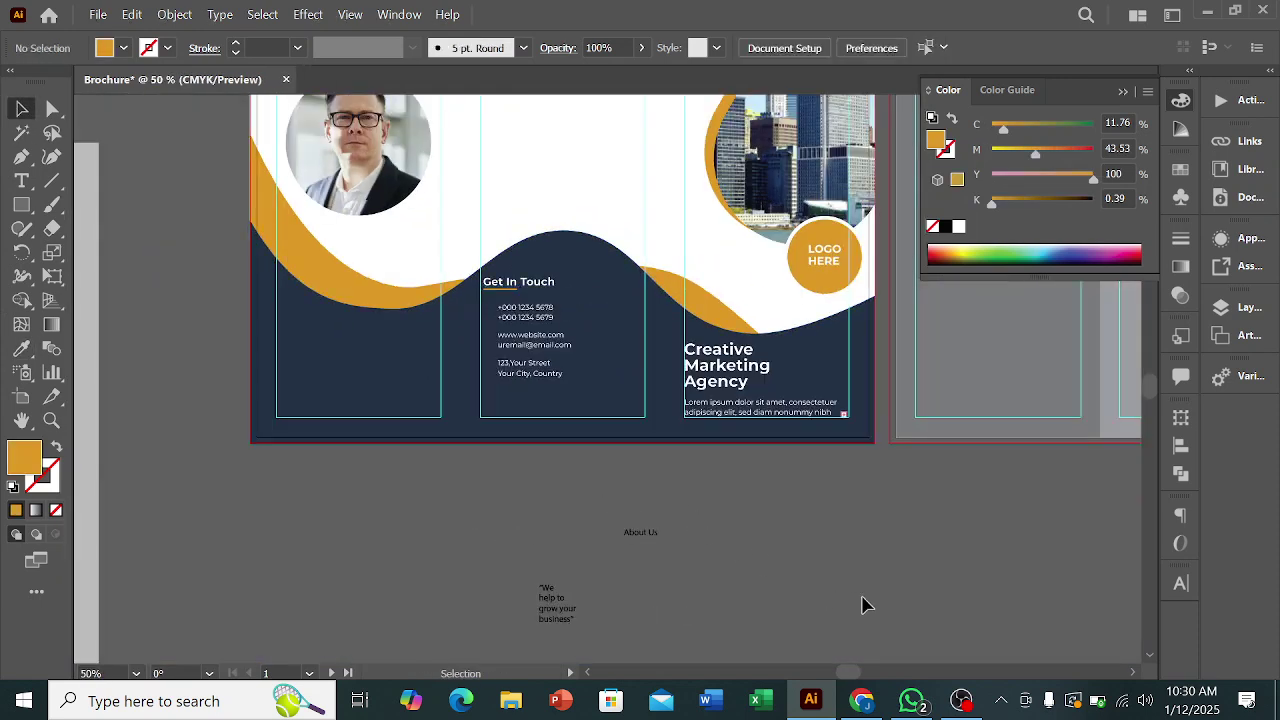
{"action": "left_click", "coordinate": [964, 702]}
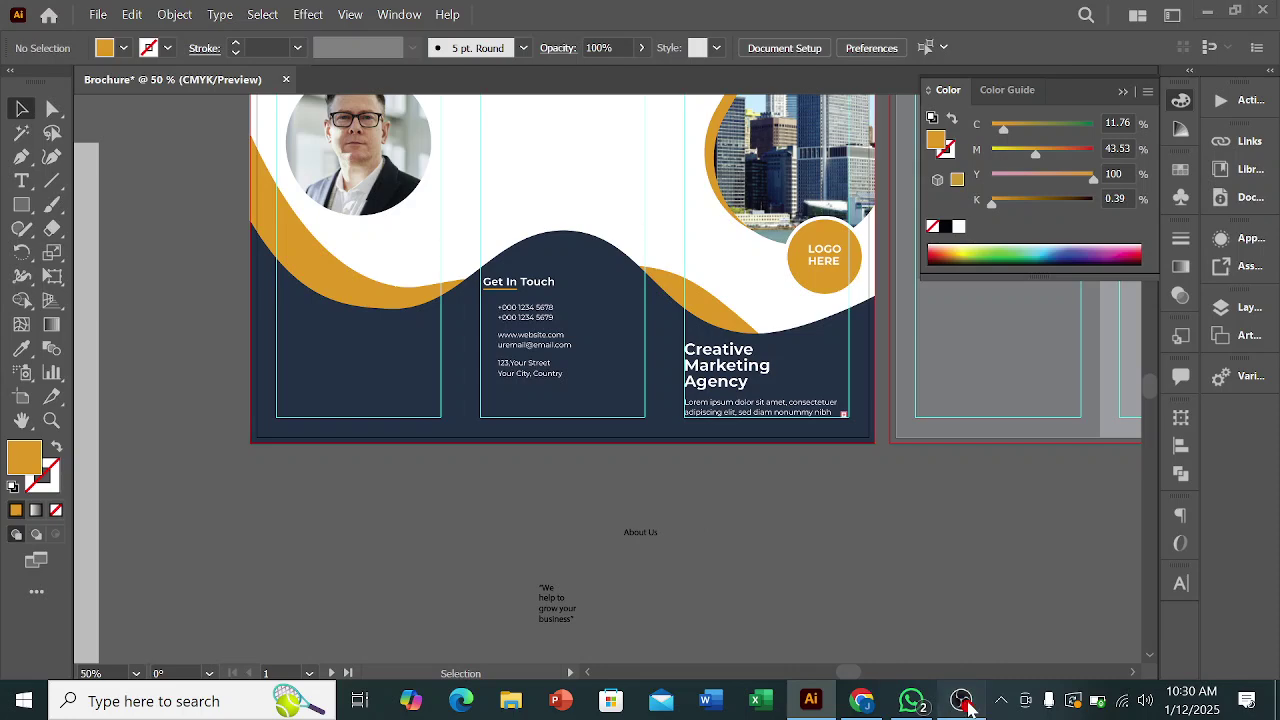
{"action": "left_click", "coordinate": [1070, 482]}
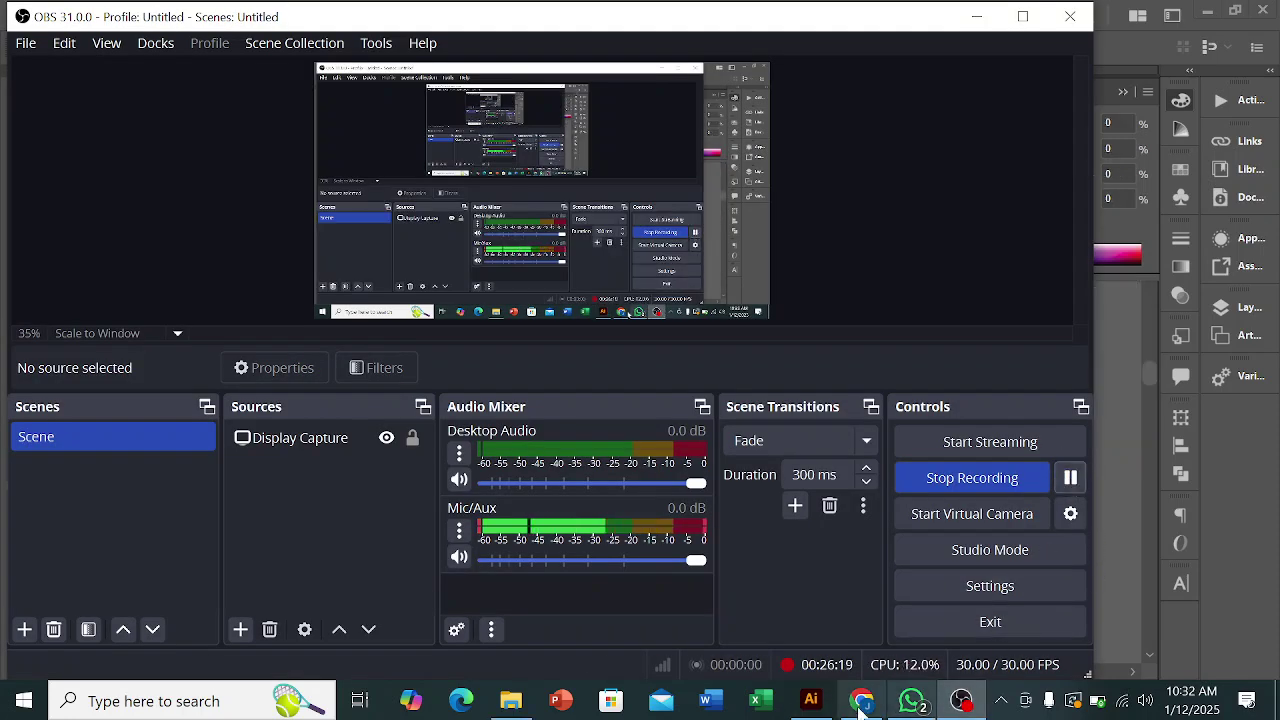
{"action": "left_click", "coordinate": [812, 708]}
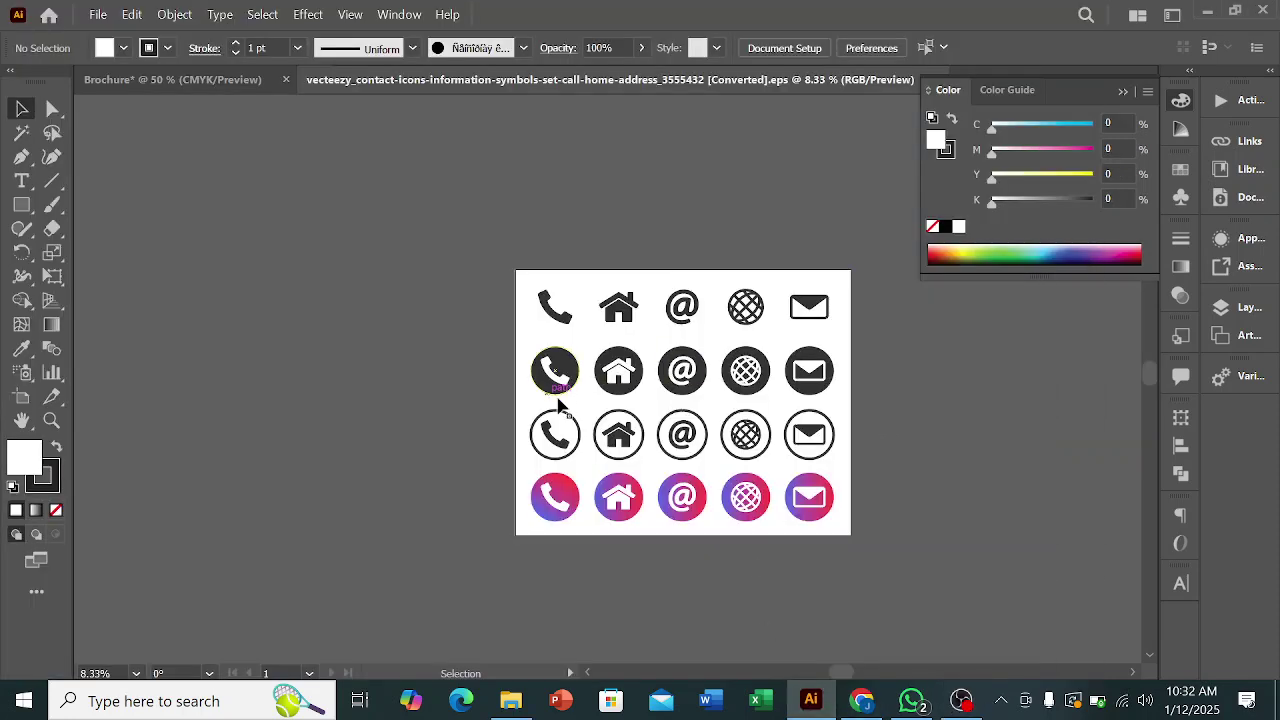
- Return to the Brochure document and examine the contact icons beside the "Get In Touch" lines in the reference brochure
{"action": "left_click", "coordinate": [197, 77]}
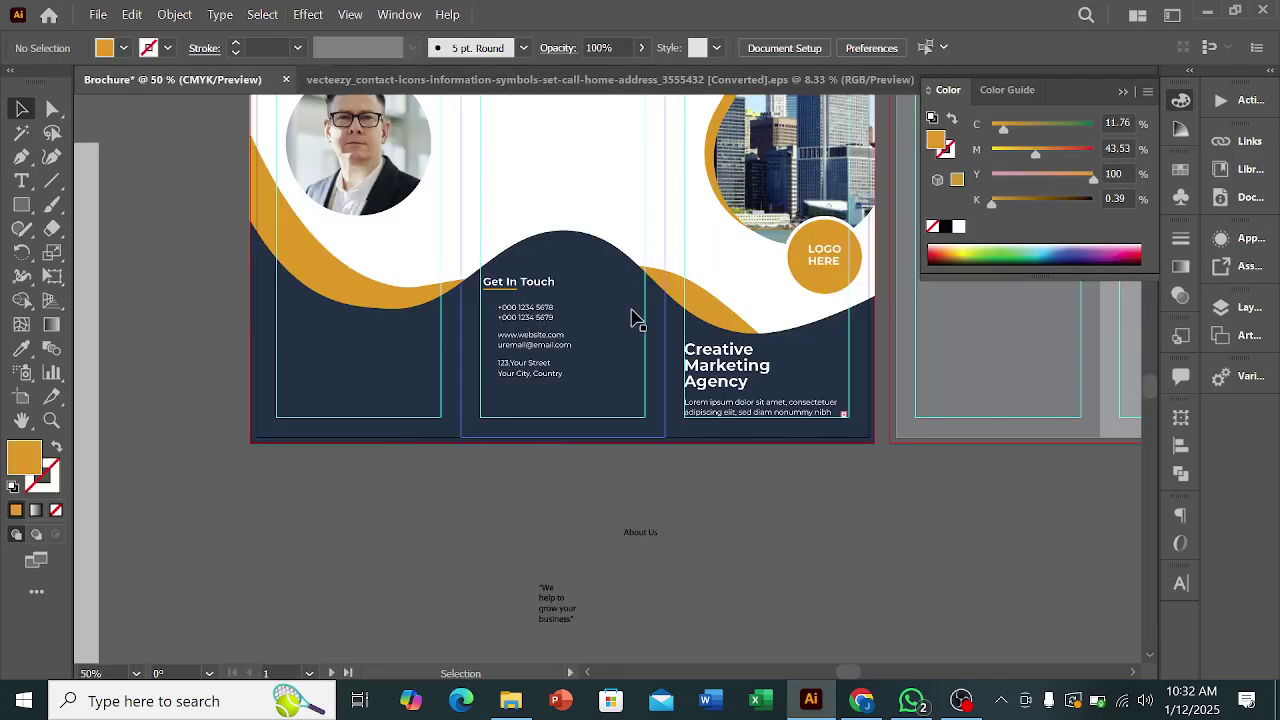
{"action": "scroll", "coordinate": [250, 337], "scroll_direction": "up", "scroll_amount": 3}
{"action": "left_click_drag", "start_coordinate": [250, 337], "coordinate": [697, 364]}
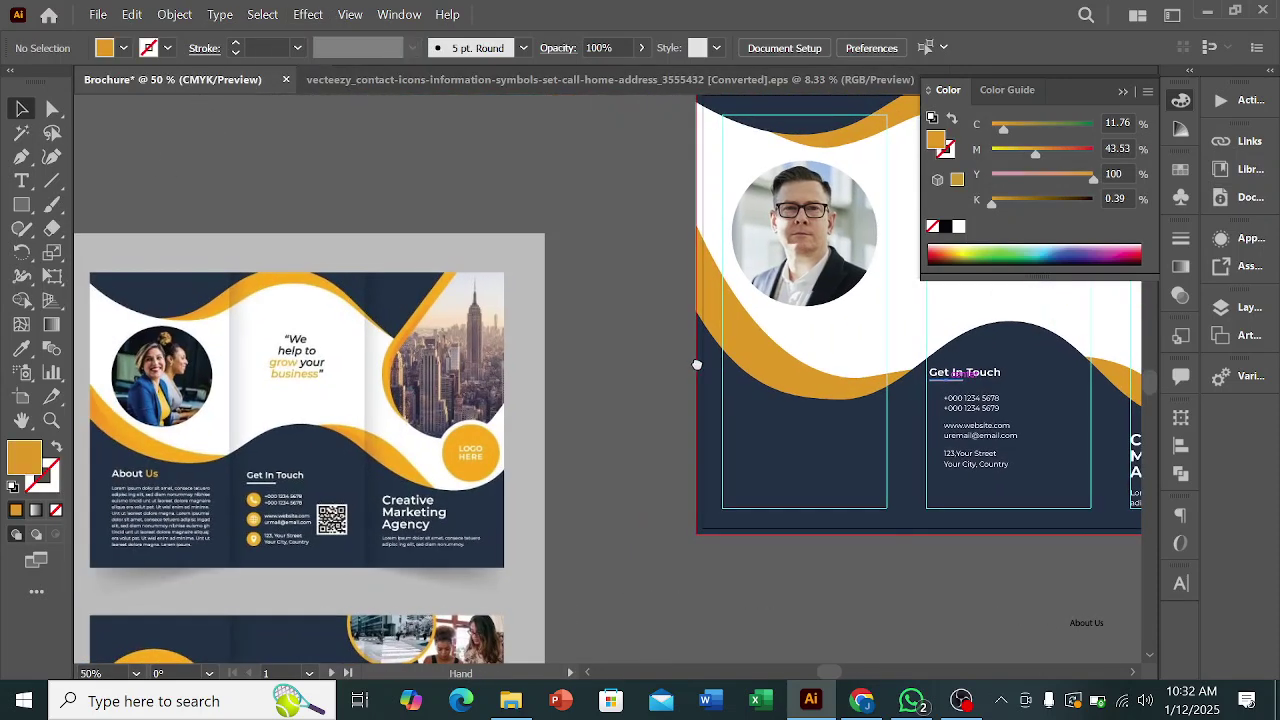
{"action": "scroll", "coordinate": [248, 534], "scroll_direction": "up", "scroll_amount": 1}
{"action": "scroll", "coordinate": [252, 540], "scroll_direction": "up", "scroll_amount": 3}
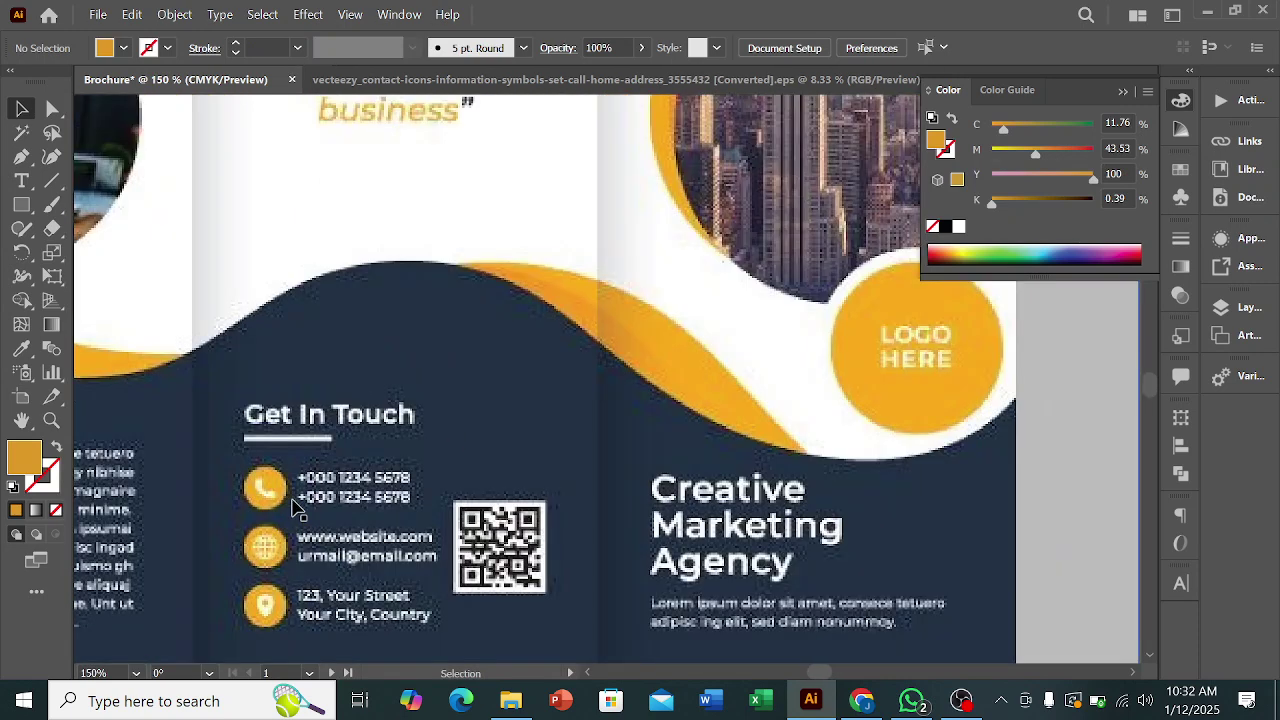
{"action": "scroll", "coordinate": [297, 510], "scroll_direction": "down", "scroll_amount": 1}
{"action": "scroll", "coordinate": [271, 433], "scroll_direction": "down", "scroll_amount": 1}
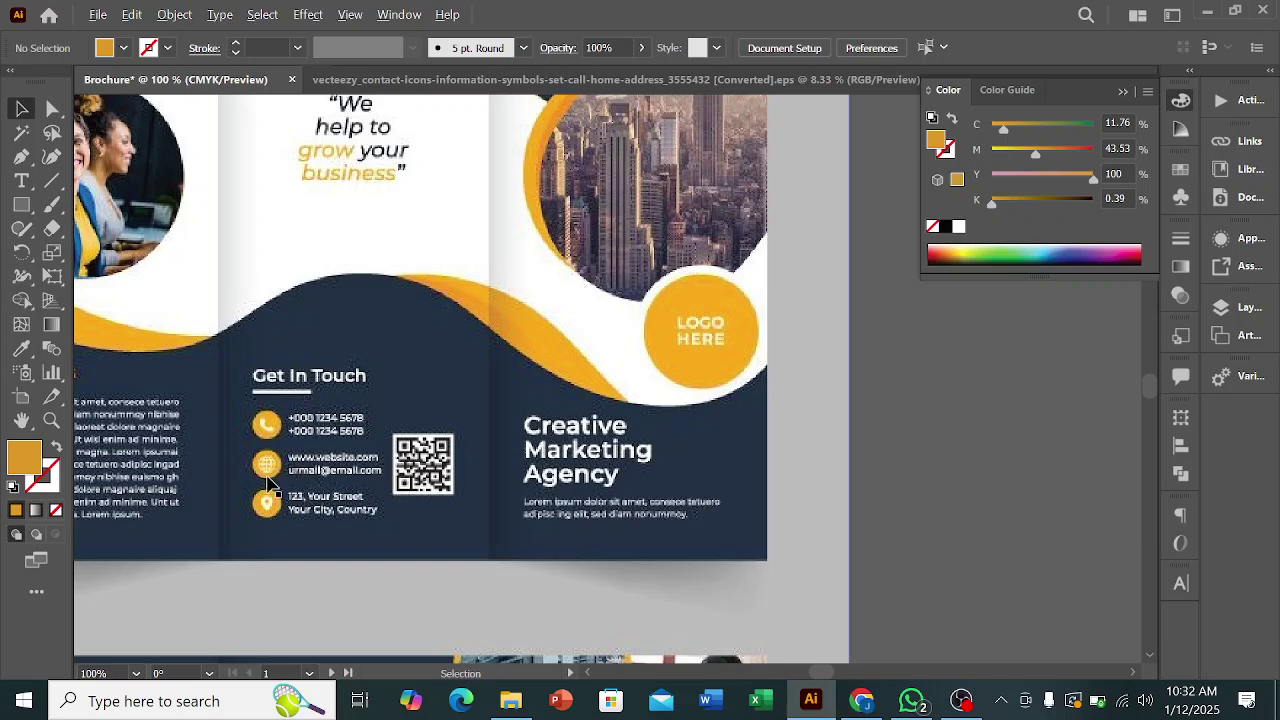
{"action": "scroll", "coordinate": [310, 467], "scroll_direction": "down", "scroll_amount": 2}
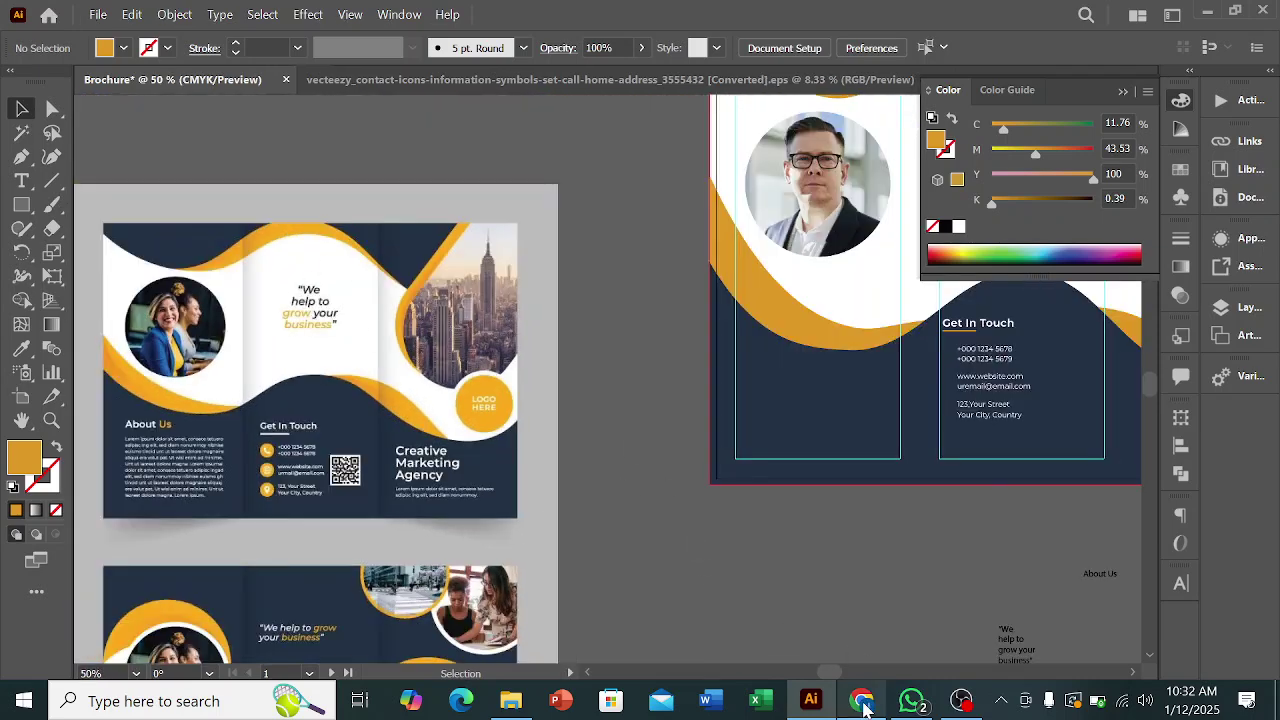
- In the vecteezy contact icons document, delete the white background rectangle behind the icons
{"action": "left_click", "coordinate": [575, 79]}
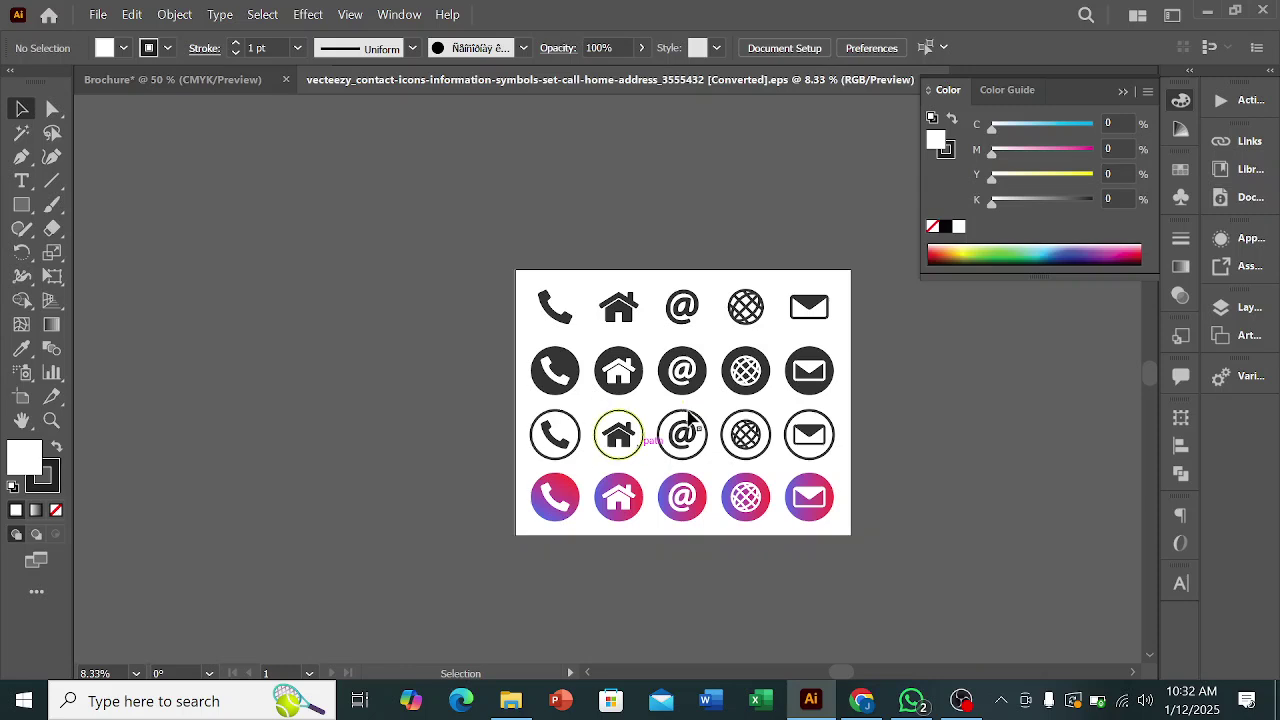
{"action": "scroll", "coordinate": [688, 415], "scroll_direction": "up", "scroll_amount": 1}
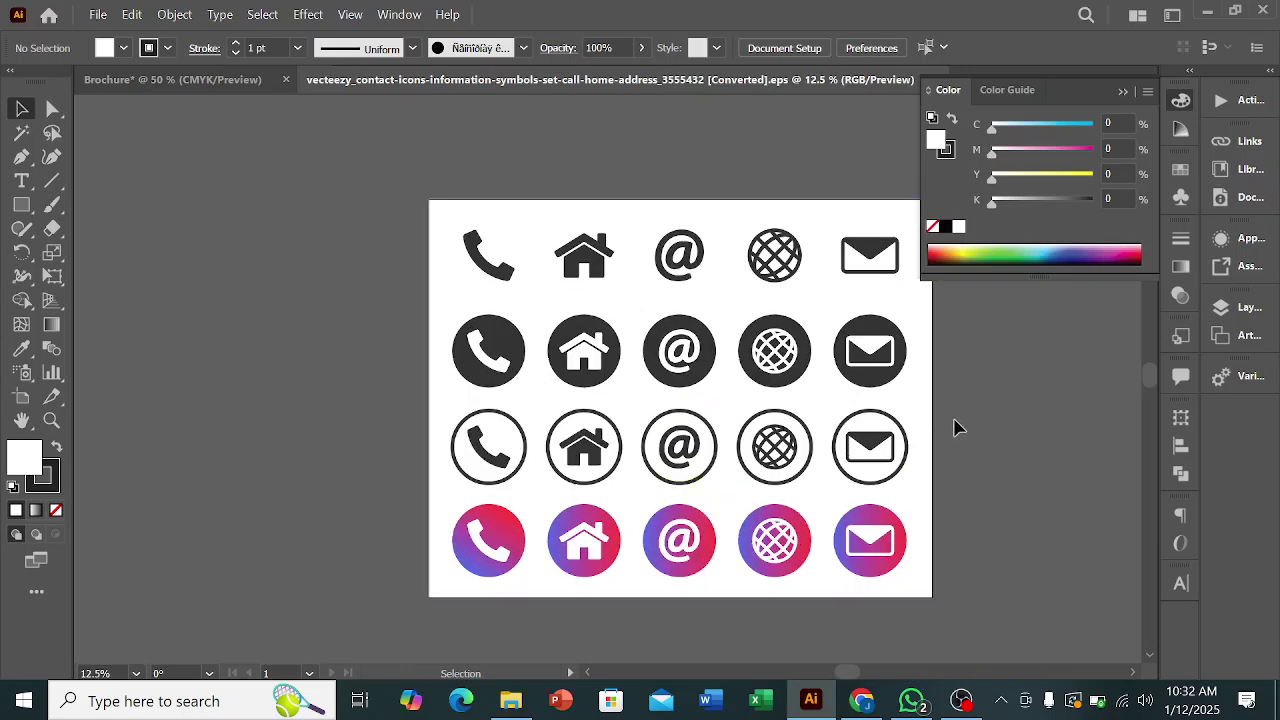
{"action": "left_click_drag", "start_coordinate": [440, 313], "coordinate": [730, 404]}
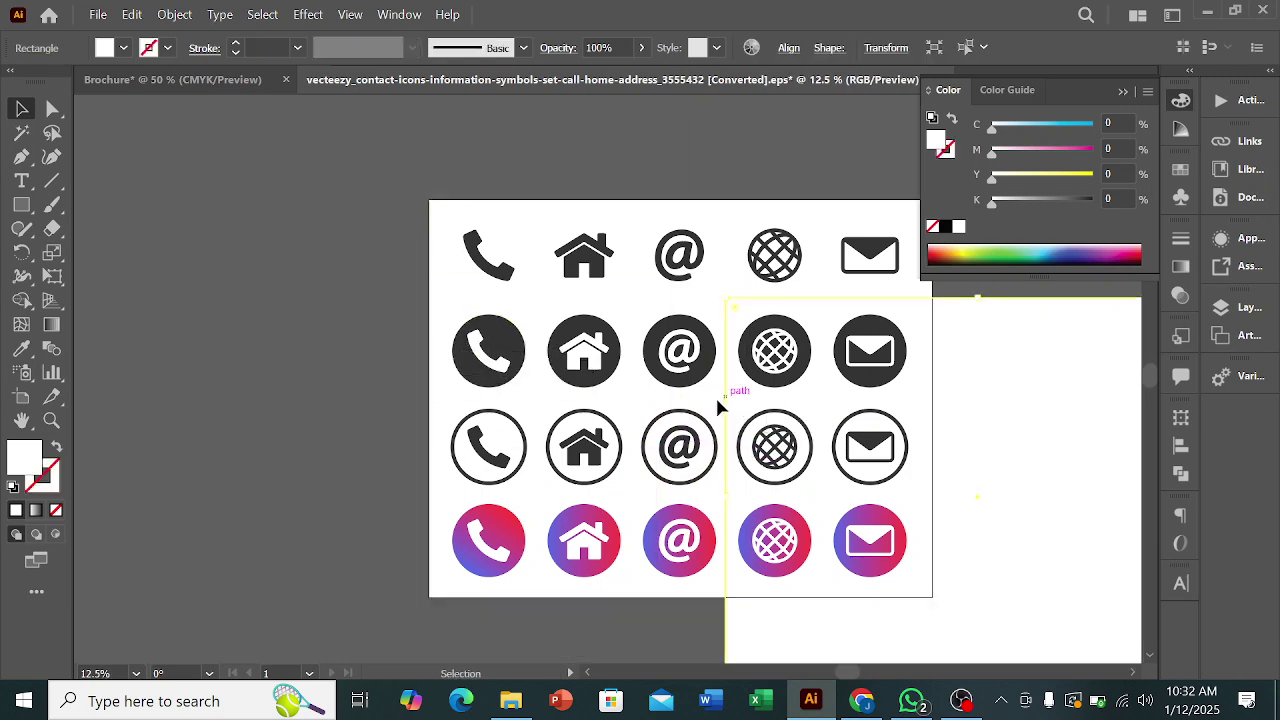
{"action": "key", "text": "Delete"}
- Select and copy the dark circular phone, house and globe icons from the second row
{"action": "left_click_drag", "start_coordinate": [490, 366], "coordinate": [534, 385]}
{"action": "key", "text": "ctrl+c"}
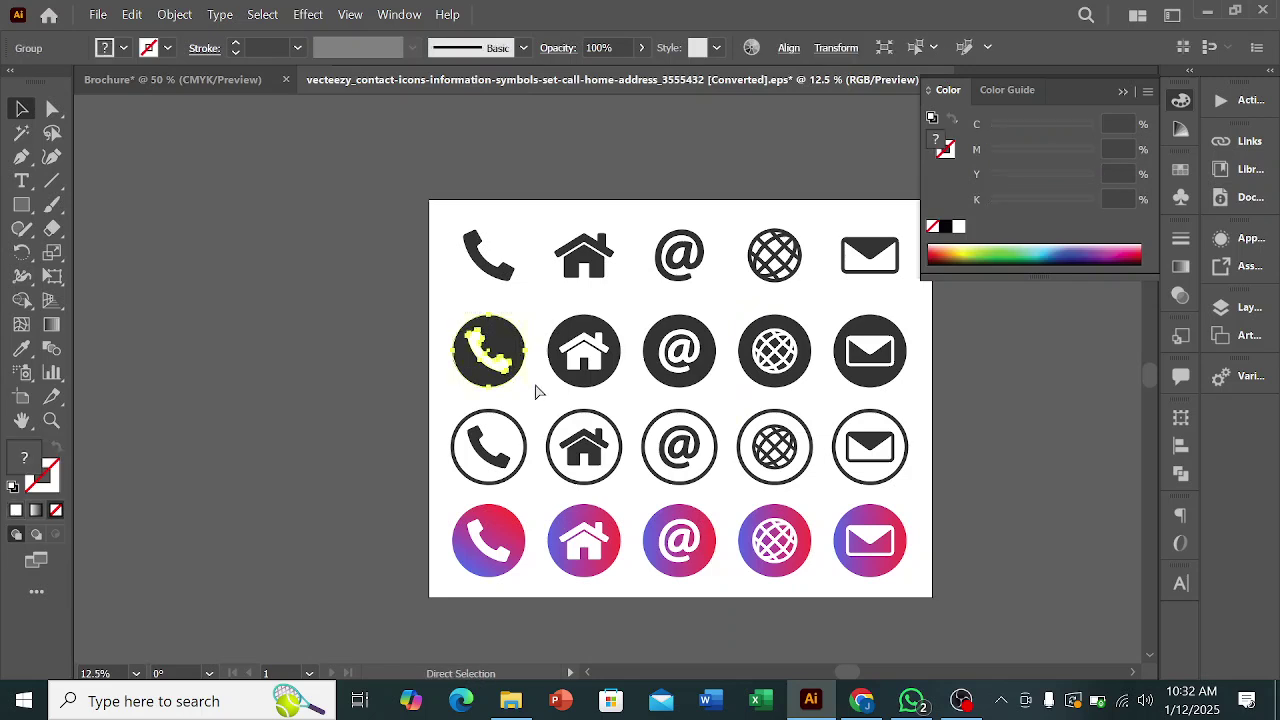
{"action": "left_click_drag", "start_coordinate": [798, 395], "coordinate": [808, 380]}
{"action": "key", "text": "ctrl+c"}
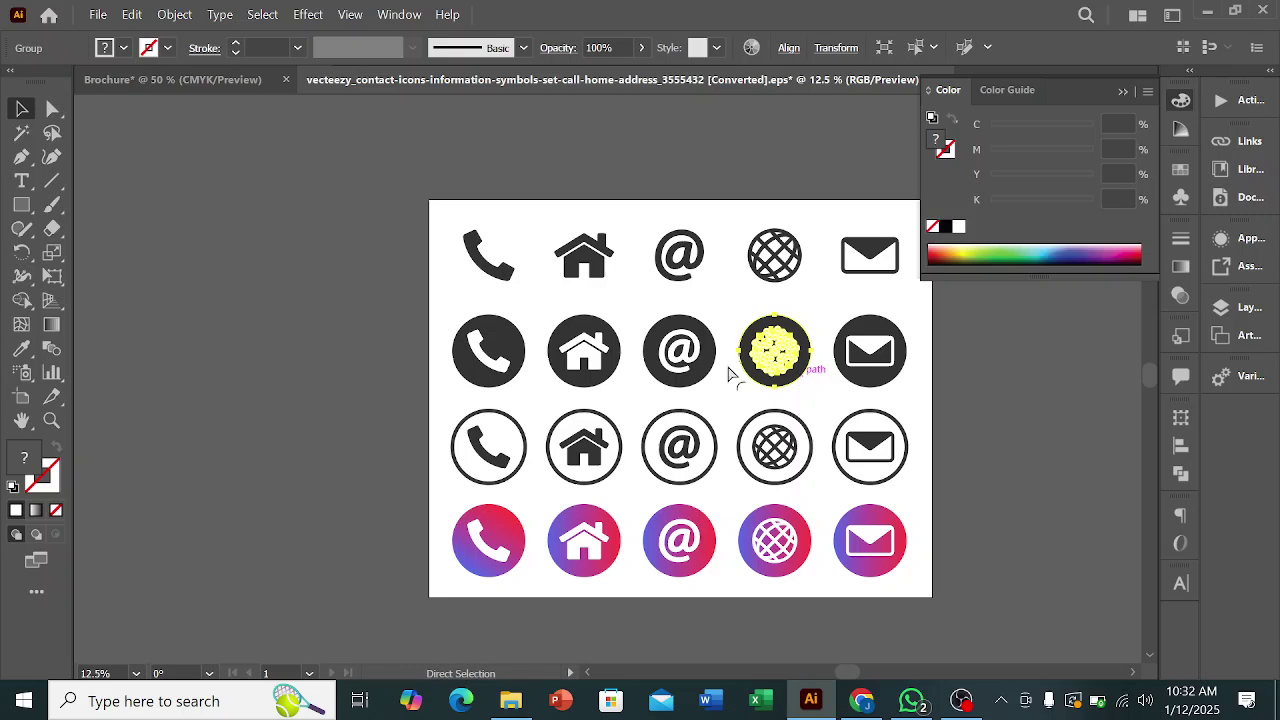
{"action": "left_click_drag", "start_coordinate": [620, 382], "coordinate": [627, 379]}
{"action": "key", "text": "ctrl+c"}
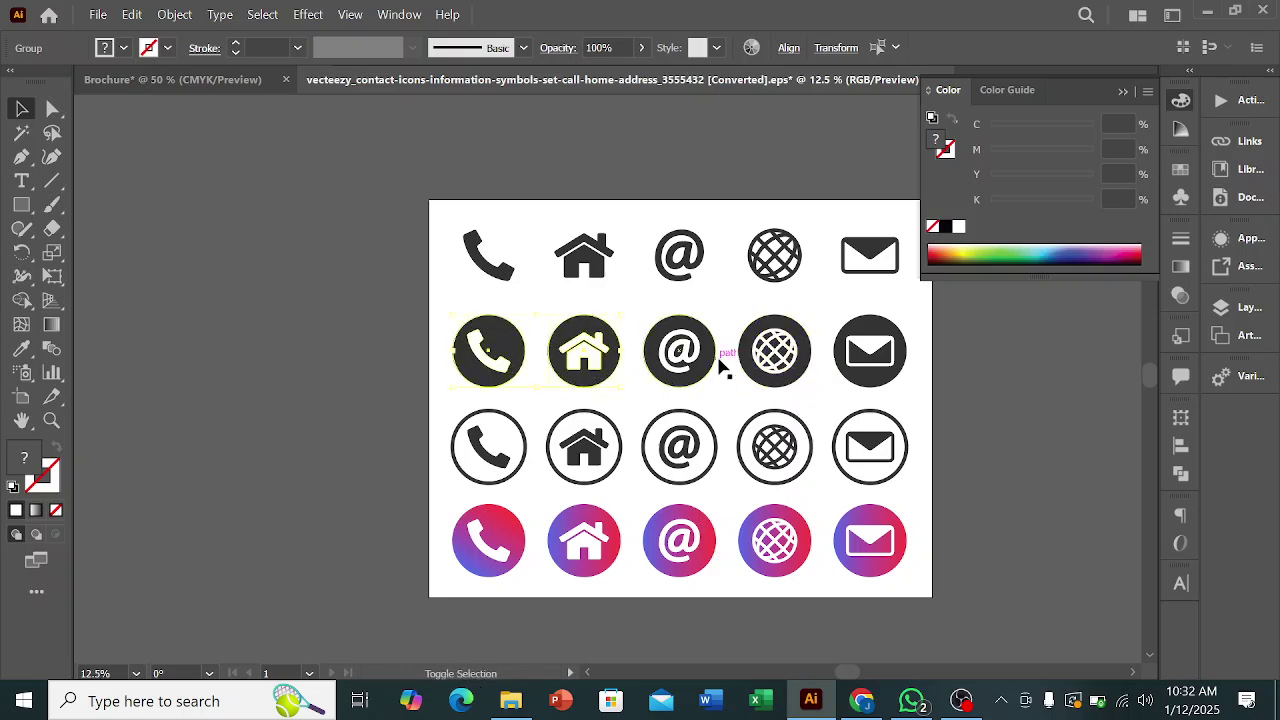
{"action": "left_click_drag", "start_coordinate": [783, 380], "coordinate": [452, 364]}
- Paste the phone, house and globe icons into the Brochure document and move them onto the pasteboard below the page
{"action": "scroll", "coordinate": [650, 412], "scroll_direction": "down", "scroll_amount": 2}
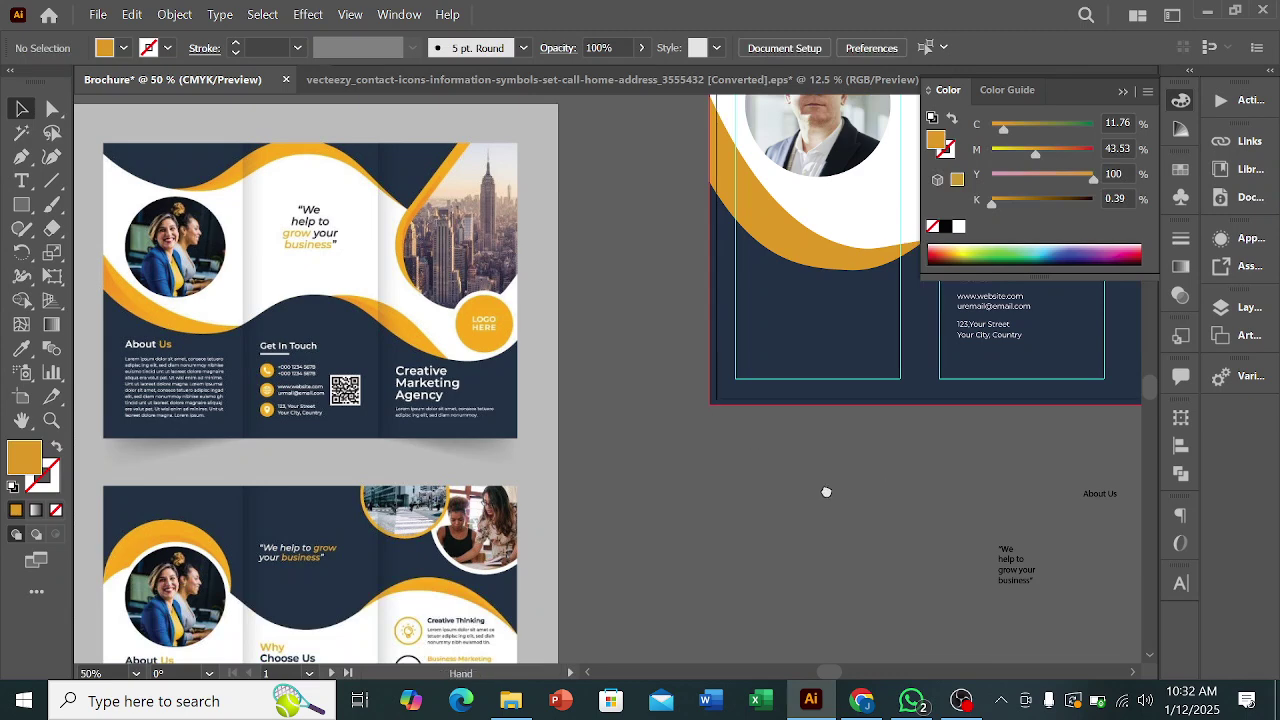
{"action": "left_click_drag", "start_coordinate": [866, 492], "coordinate": [704, 469]}
{"action": "key", "text": "ctrl+v"}
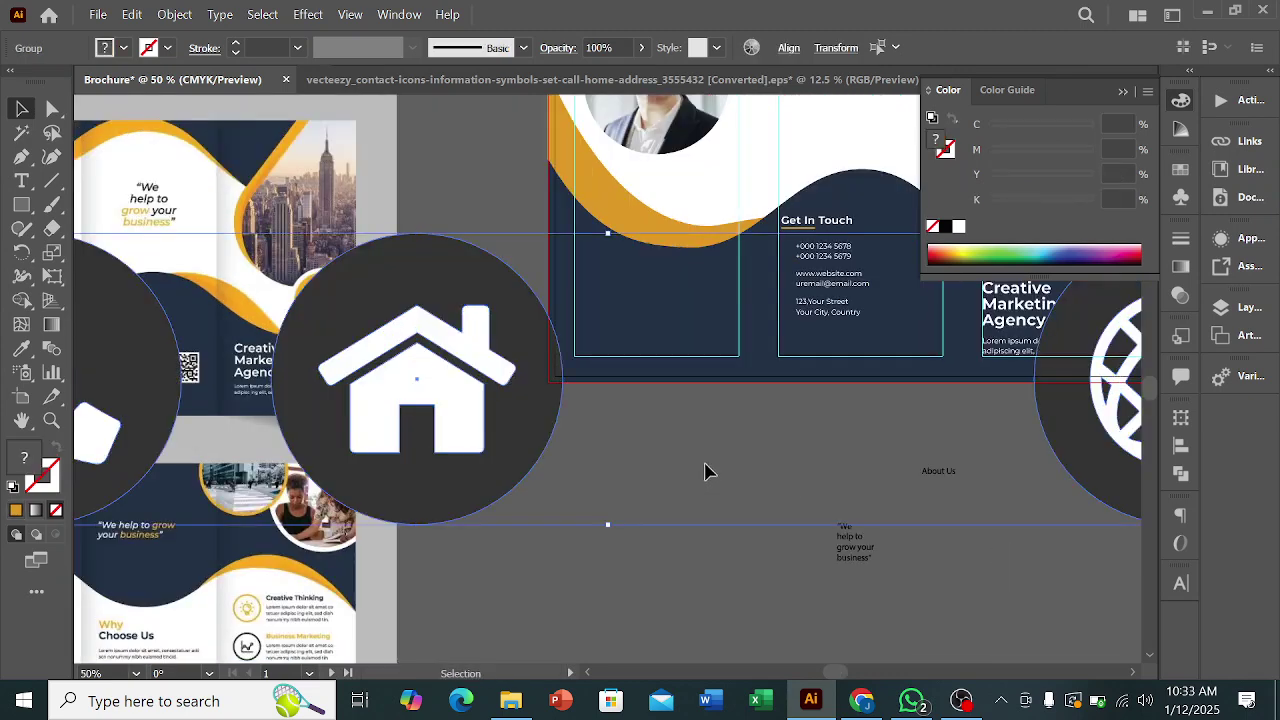
{"action": "scroll", "coordinate": [708, 461], "scroll_direction": "down", "scroll_amount": 2}
{"action": "left_click_drag", "start_coordinate": [683, 465], "coordinate": [1020, 538]}
{"action": "left_click", "coordinate": [1036, 530]}
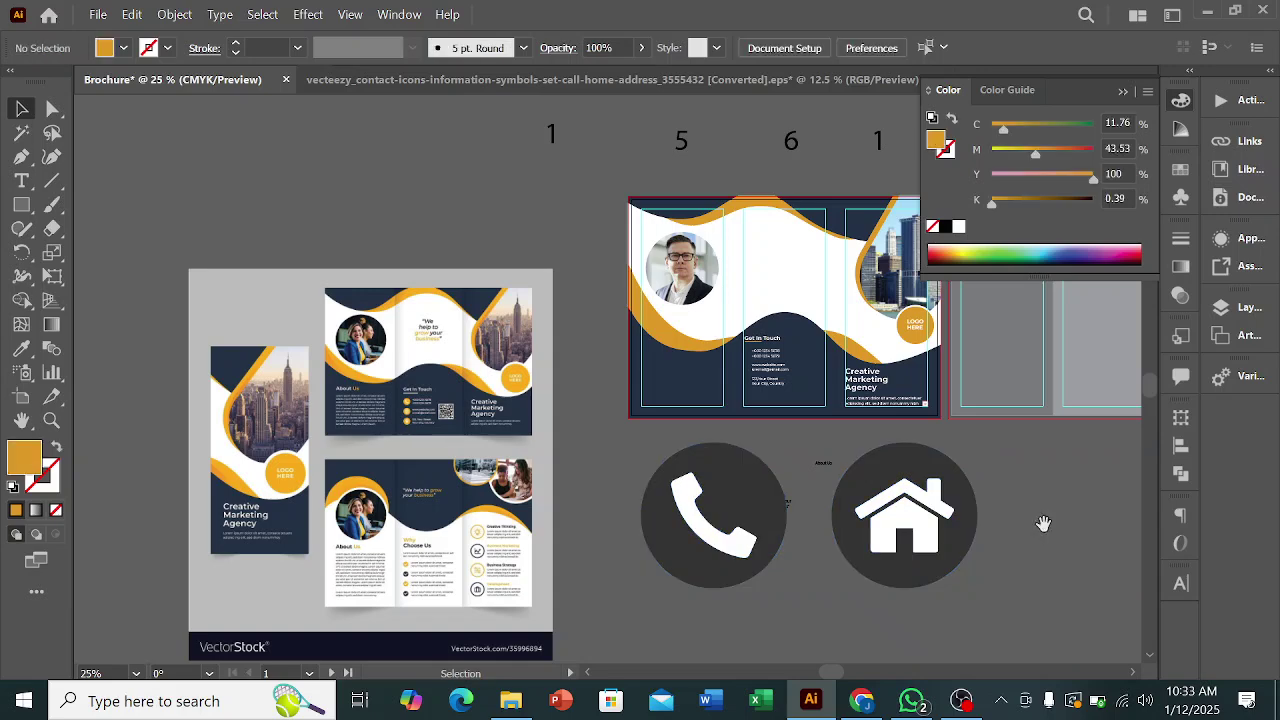
- Bring the three pasted icons closer together, scale them down to small contact icons, and deselect them
{"action": "scroll", "coordinate": [1036, 530], "scroll_direction": "right", "scroll_amount": 4}
{"action": "left_click_drag", "start_coordinate": [1033, 530], "coordinate": [882, 544]}
{"action": "left_click_drag", "start_coordinate": [697, 514], "coordinate": [748, 523]}
{"action": "left_click_drag", "start_coordinate": [506, 481], "coordinate": [592, 495]}
{"action": "left_click", "coordinate": [789, 514], "text": "shift"}
{"action": "left_click", "coordinate": [864, 505], "text": "shift"}
{"action": "left_click_drag", "start_coordinate": [988, 485], "coordinate": [528, 492]}
{"action": "left_click", "coordinate": [516, 505]}
{"action": "scroll", "coordinate": [520, 500], "scroll_direction": "up", "scroll_amount": 2}
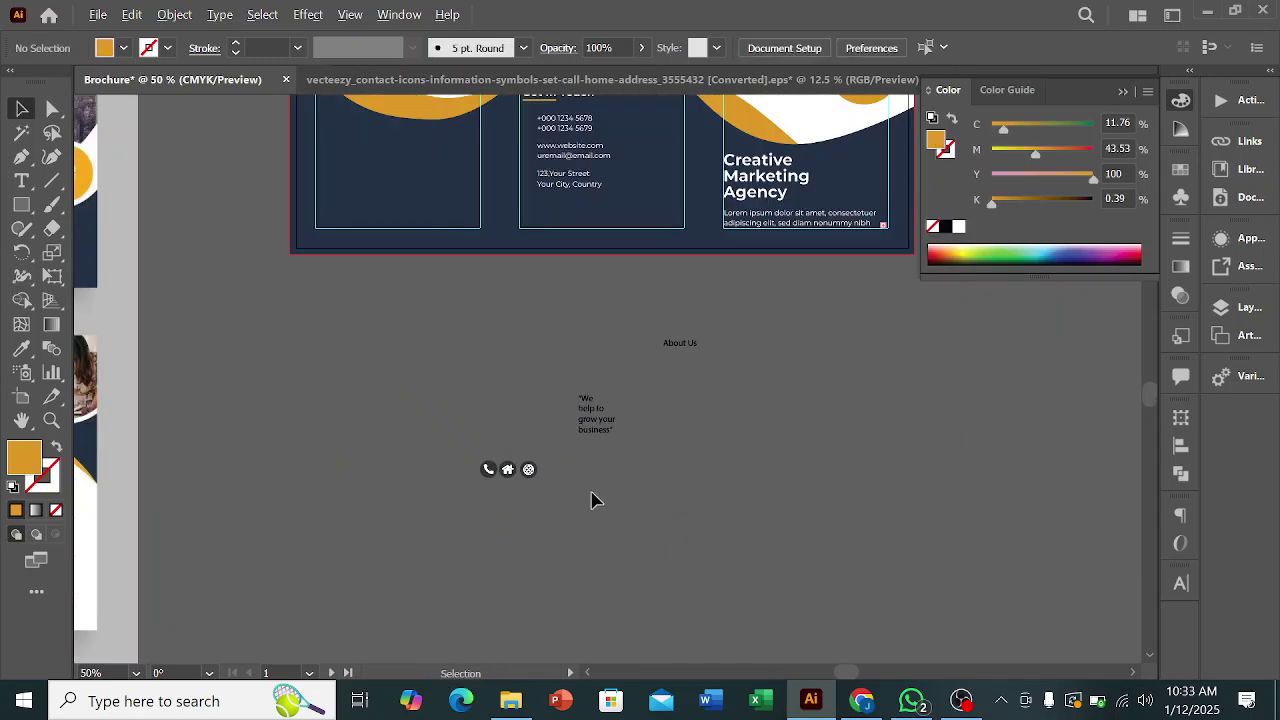
{"action": "scroll", "coordinate": [591, 500], "scroll_direction": "up", "scroll_amount": 2}
{"action": "scroll", "coordinate": [752, 462], "scroll_direction": "down", "scroll_amount": 3}
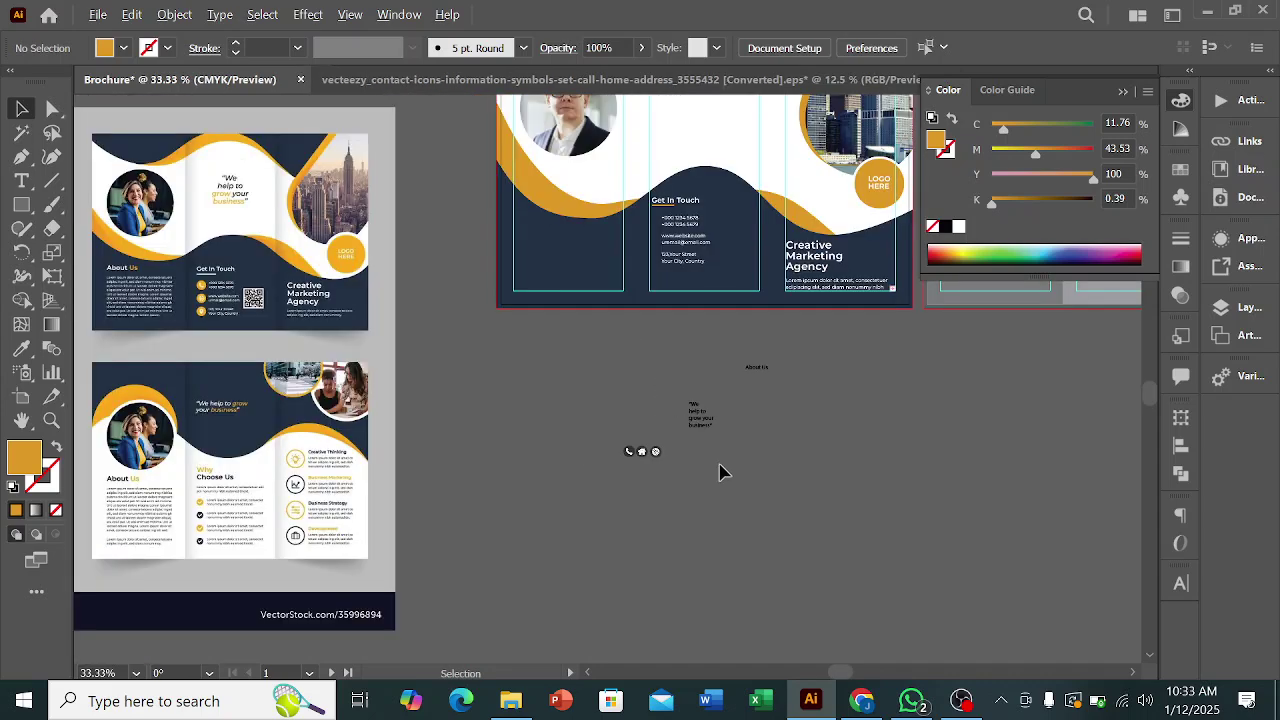
- Move the row of three small icons up to just below the brochure's lower edge and deselect it
{"action": "left_click_drag", "start_coordinate": [603, 443], "coordinate": [603, 443]}
{"action": "left_click_drag", "start_coordinate": [643, 459], "coordinate": [649, 389]}
{"action": "key", "text": "ctrl+z"}
{"action": "left_click_drag", "start_coordinate": [654, 455], "coordinate": [662, 338]}
{"action": "left_click", "coordinate": [673, 310]}
{"action": "scroll", "coordinate": [673, 310], "scroll_direction": "up", "scroll_amount": 3}
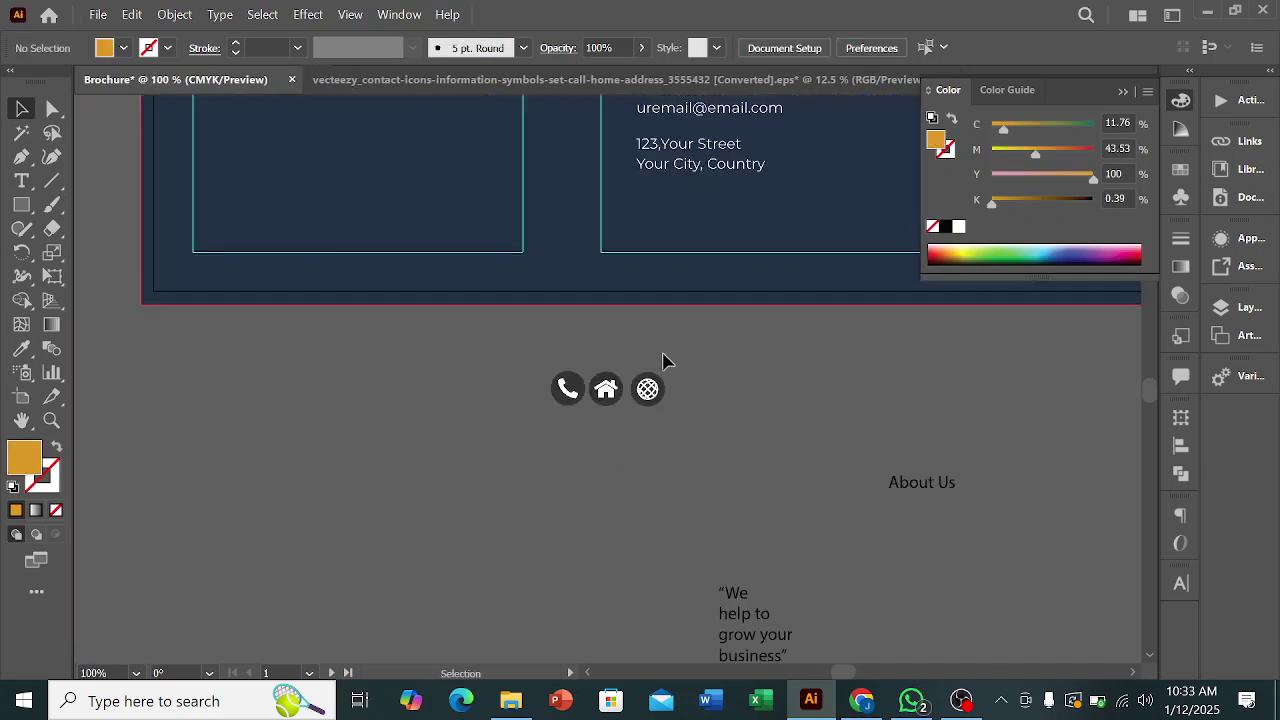
{"action": "scroll", "coordinate": [649, 373], "scroll_direction": "up", "scroll_amount": 2}
{"action": "scroll", "coordinate": [711, 406], "scroll_direction": "up", "scroll_amount": 2}
{"action": "scroll", "coordinate": [725, 430], "scroll_direction": "down", "scroll_amount": 2}
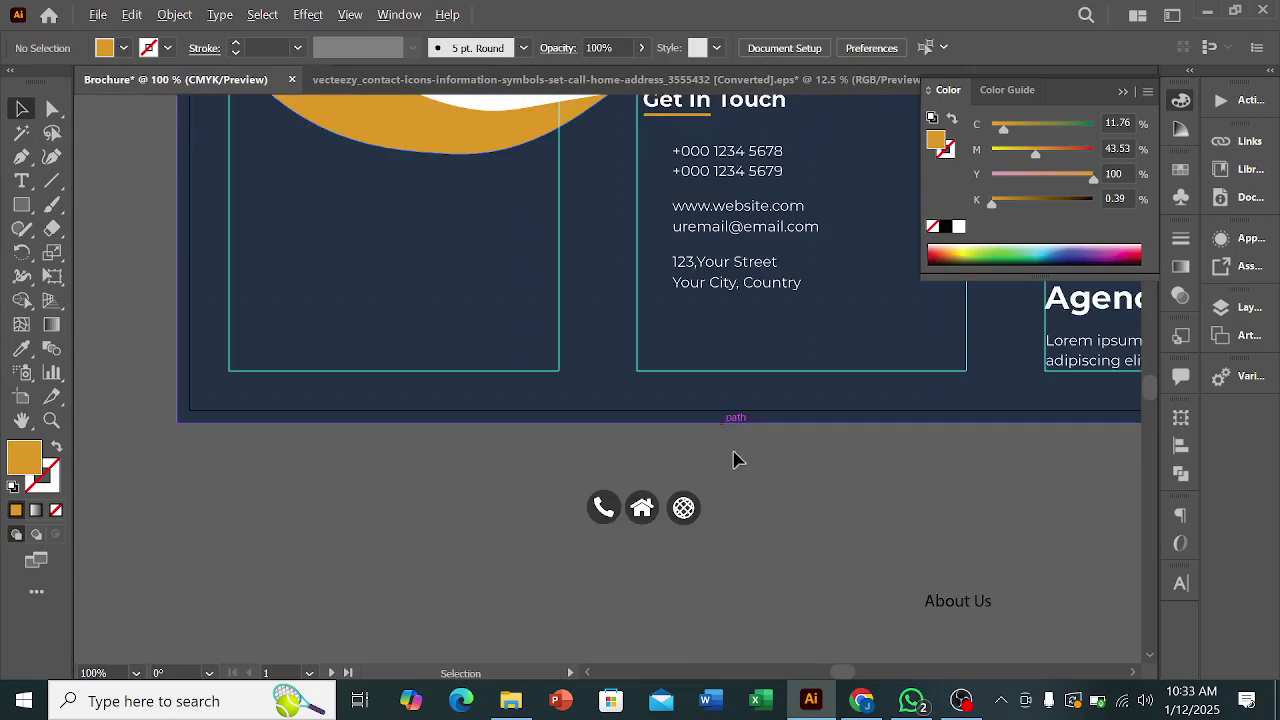
- Place the globe icon before the website and e-mail lines, against the middle panel's margin guide
{"action": "left_click_drag", "start_coordinate": [692, 500], "coordinate": [668, 213]}
{"action": "scroll", "coordinate": [671, 215], "scroll_direction": "up", "scroll_amount": 4}
{"action": "scroll", "coordinate": [682, 256], "scroll_direction": "down", "scroll_amount": 2}
{"action": "scroll", "coordinate": [686, 262], "scroll_direction": "down", "scroll_amount": 3}
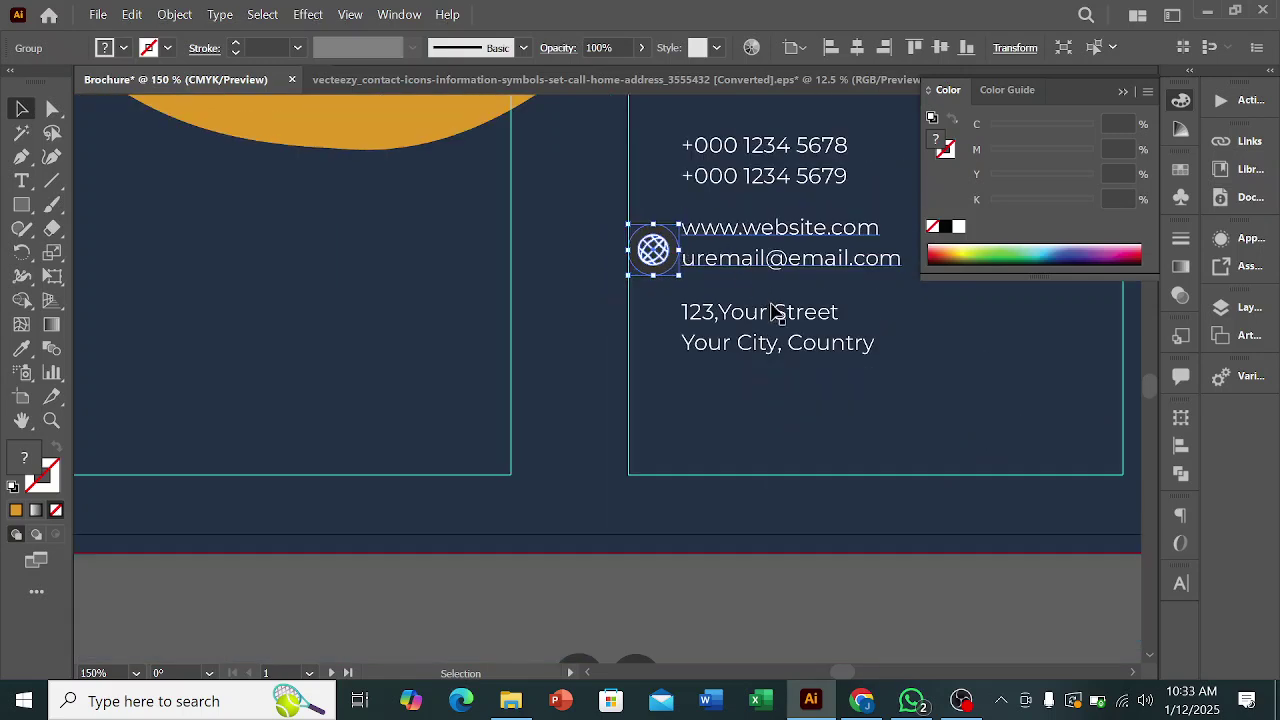
- Nudge the phone, website/e-mail and address text blocks right together to leave a gap after the globe icon, and deselect them
{"action": "left_click", "coordinate": [760, 322]}
{"action": "left_click", "coordinate": [762, 258], "text": "shift"}
{"action": "left_click", "coordinate": [752, 178], "text": "shift"}
{"action": "key", "text": "Right"}
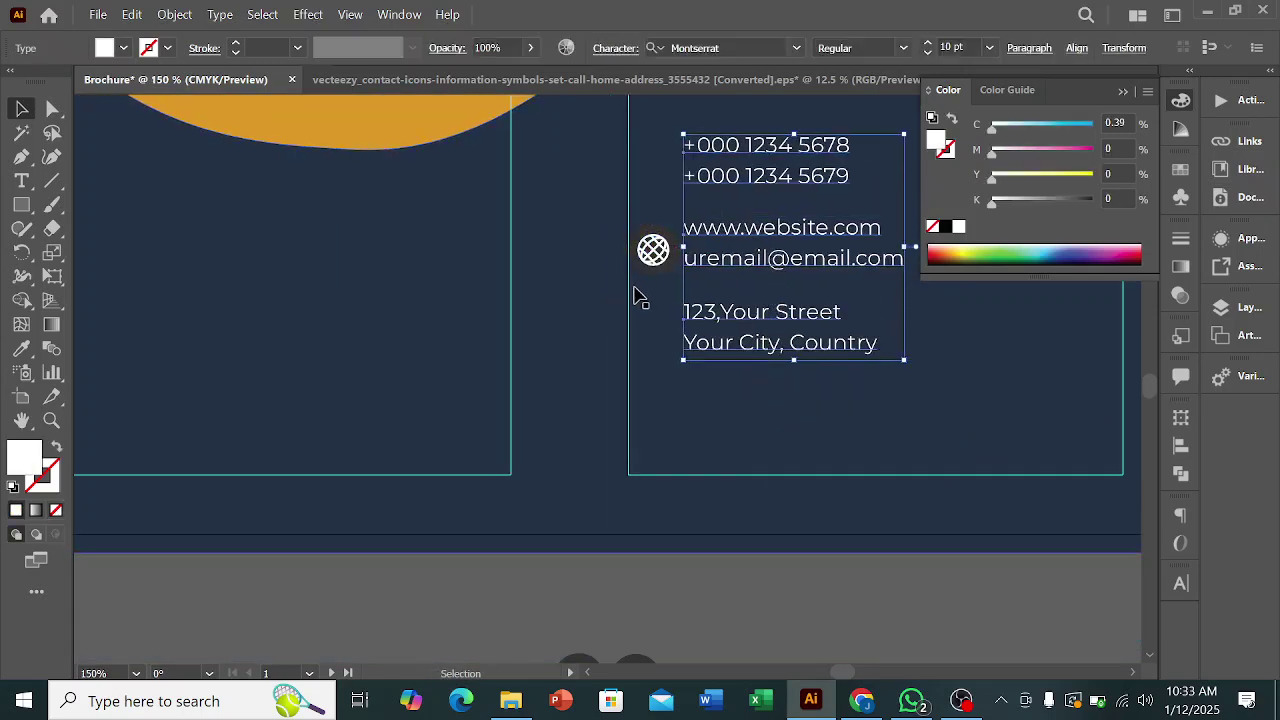
{"action": "key", "text": "Right"}
{"action": "key", "text": "Right"}
{"action": "key", "text": "Right"}
{"action": "key", "text": "Right"}
{"action": "key", "text": "Right"}
{"action": "key", "text": "Right"}
{"action": "key", "text": "Right"}
{"action": "key", "text": "Right"}
{"action": "key", "text": "Right"}
{"action": "key", "text": "Right"}
{"action": "key", "text": "Right"}
{"action": "key", "text": "Right"}
{"action": "key", "text": "Right"}
{"action": "key", "text": "Right"}
{"action": "key", "text": "Right"}
{"action": "key", "text": "Right"}
{"action": "key", "text": "Right"}
{"action": "key", "text": "Right"}
{"action": "key", "text": "Right"}
{"action": "key", "text": "Right"}
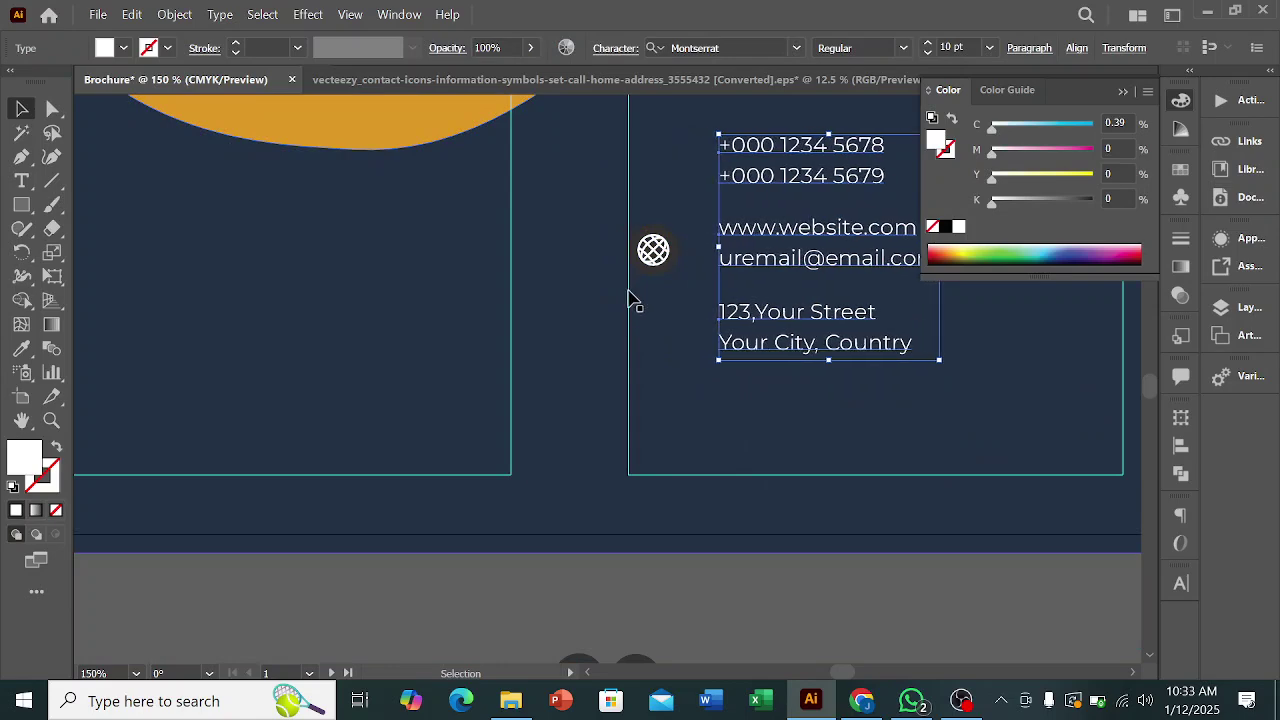
{"action": "key", "text": "Right"}
{"action": "scroll", "coordinate": [611, 284], "scroll_direction": "down", "scroll_amount": 3}
{"action": "left_click", "coordinate": [670, 442]}
- Fill the globe icon's dark circle with the wave's orange using the Eyedropper in isolation mode, and exit isolation
{"action": "scroll", "coordinate": [641, 263], "scroll_direction": "up", "scroll_amount": 4}
{"action": "left_click_drag", "start_coordinate": [615, 305], "coordinate": [644, 293]}
{"action": "key", "text": "ctrl+z"}
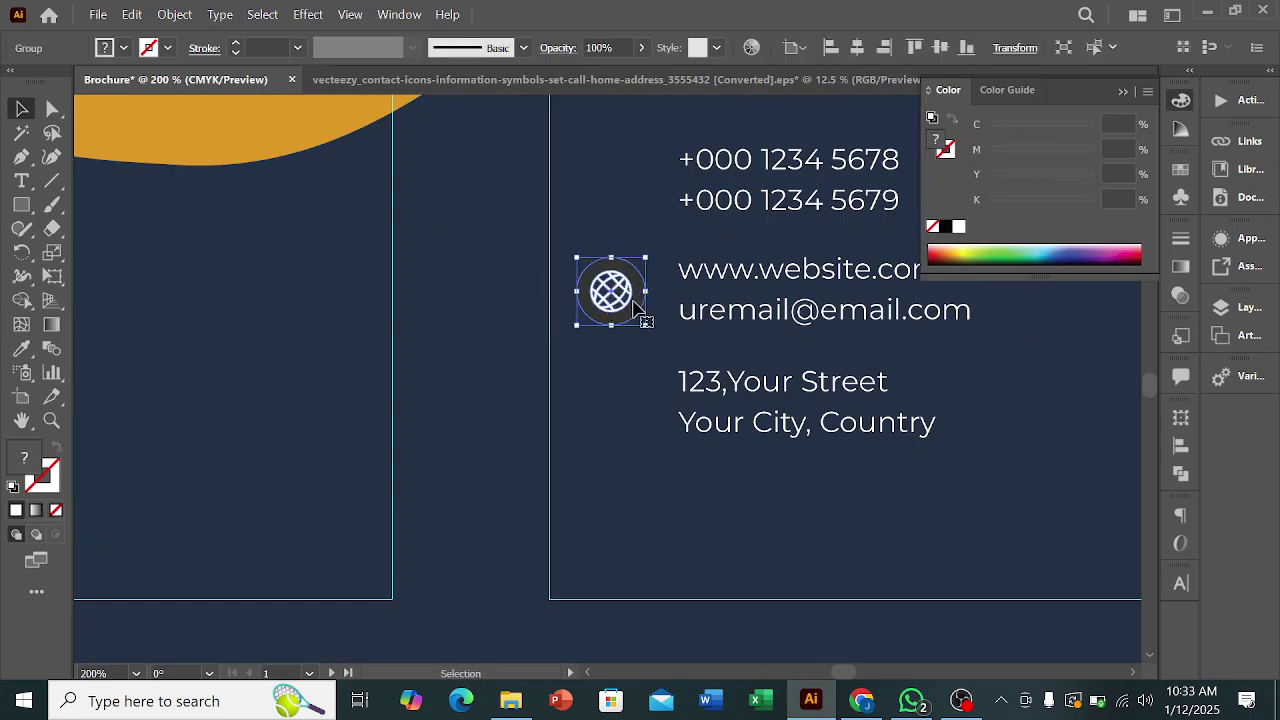
{"action": "double_click", "coordinate": [642, 305]}
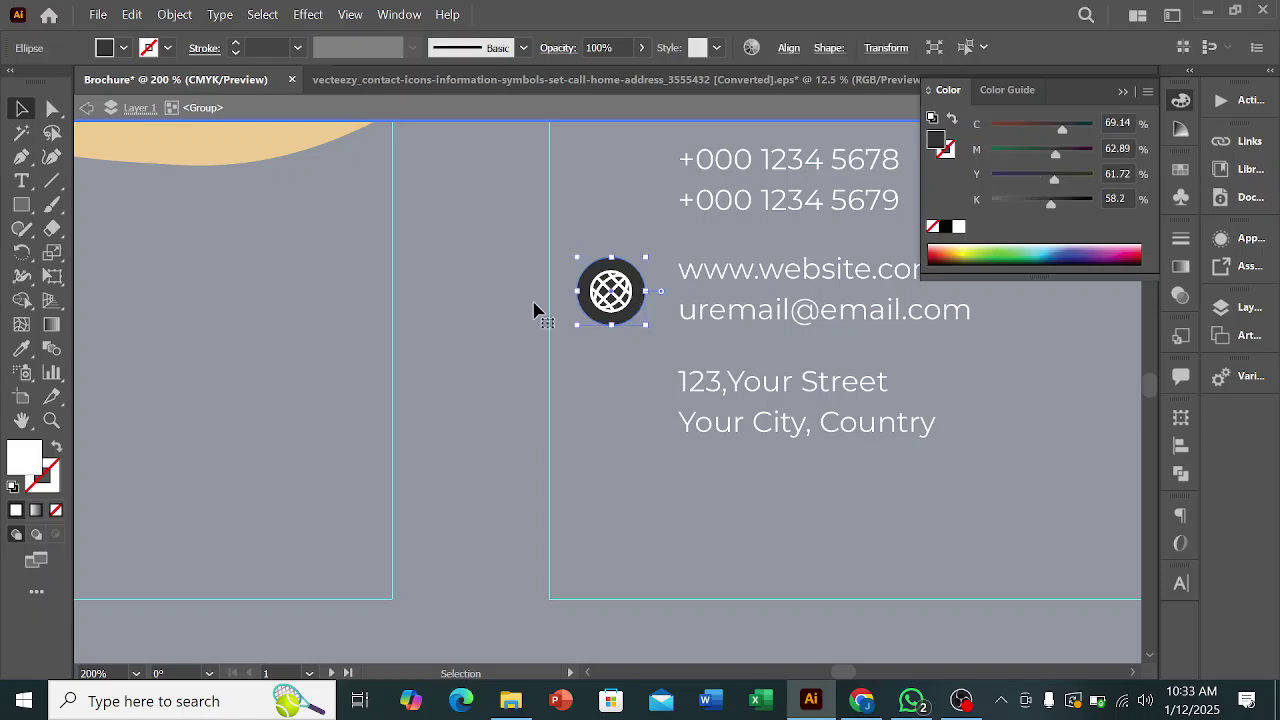
{"action": "left_click", "coordinate": [21, 348]}
{"action": "left_click", "coordinate": [191, 143]}
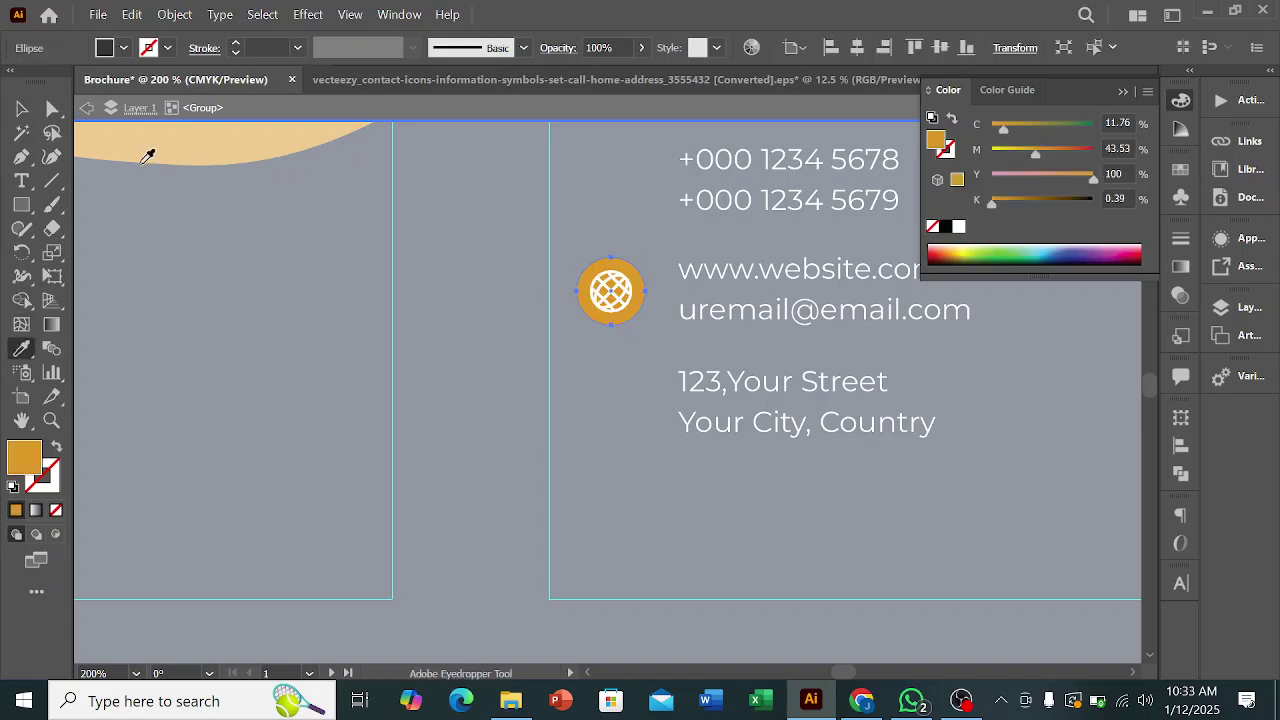
{"action": "left_click", "coordinate": [21, 108]}
{"action": "scroll", "coordinate": [620, 343], "scroll_direction": "down", "scroll_amount": 3}
{"action": "left_click", "coordinate": [476, 551]}
{"action": "key", "text": "Escape"}
{"action": "scroll", "coordinate": [628, 521], "scroll_direction": "up", "scroll_amount": 2}
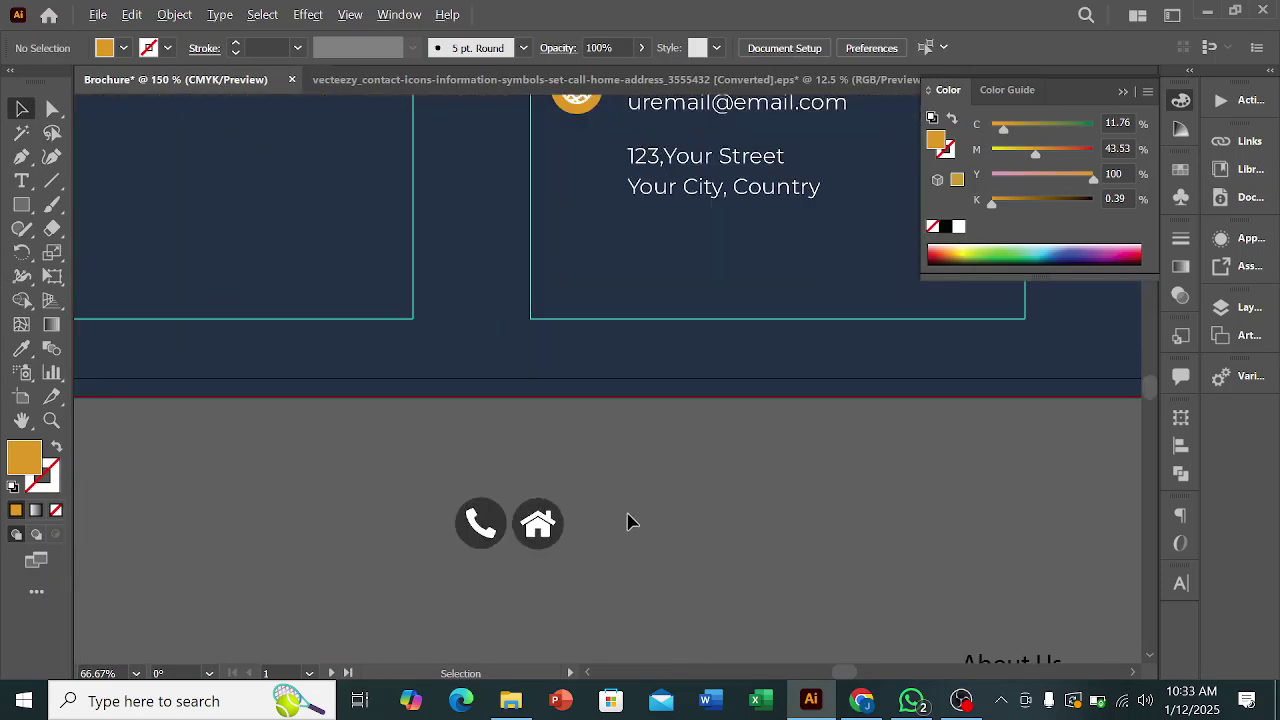
- Fill the home icon's dark circle with the globe icon's orange using the Eyedropper in isolation mode, and exit isolation
{"action": "double_click", "coordinate": [558, 541]}
{"action": "left_click", "coordinate": [557, 541]}
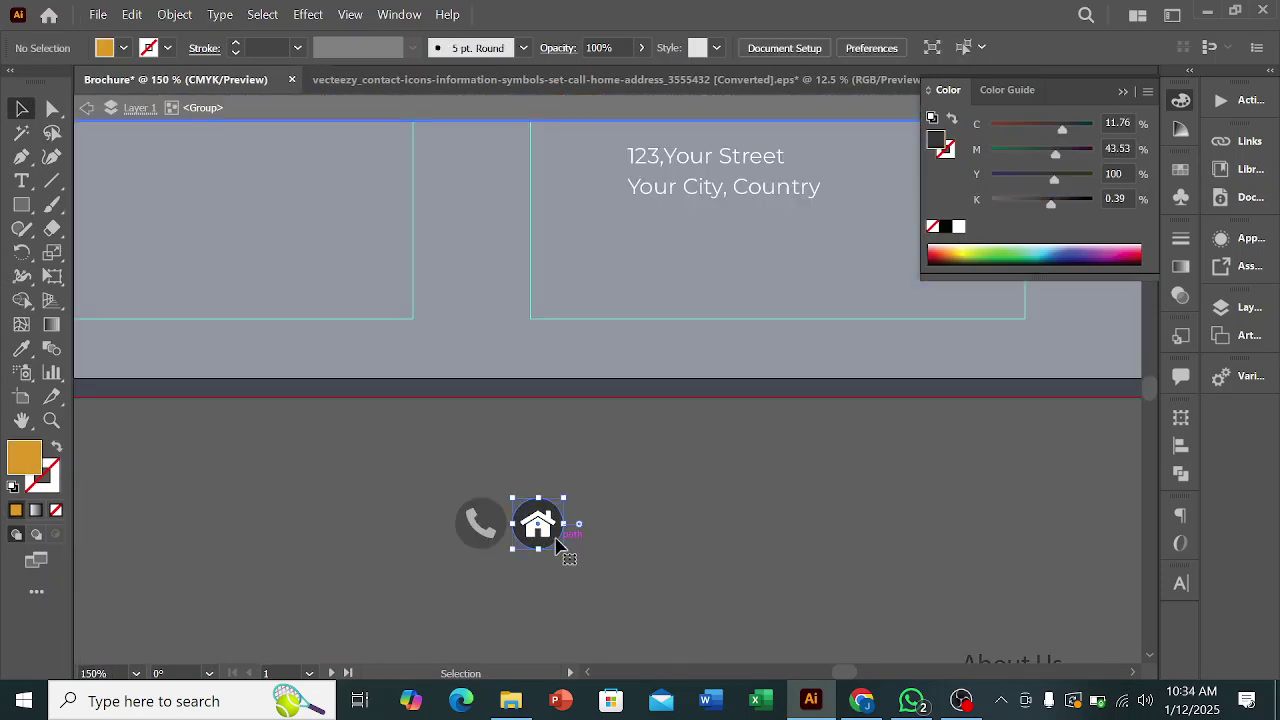
{"action": "double_click", "coordinate": [557, 541]}
{"action": "left_click", "coordinate": [21, 348]}
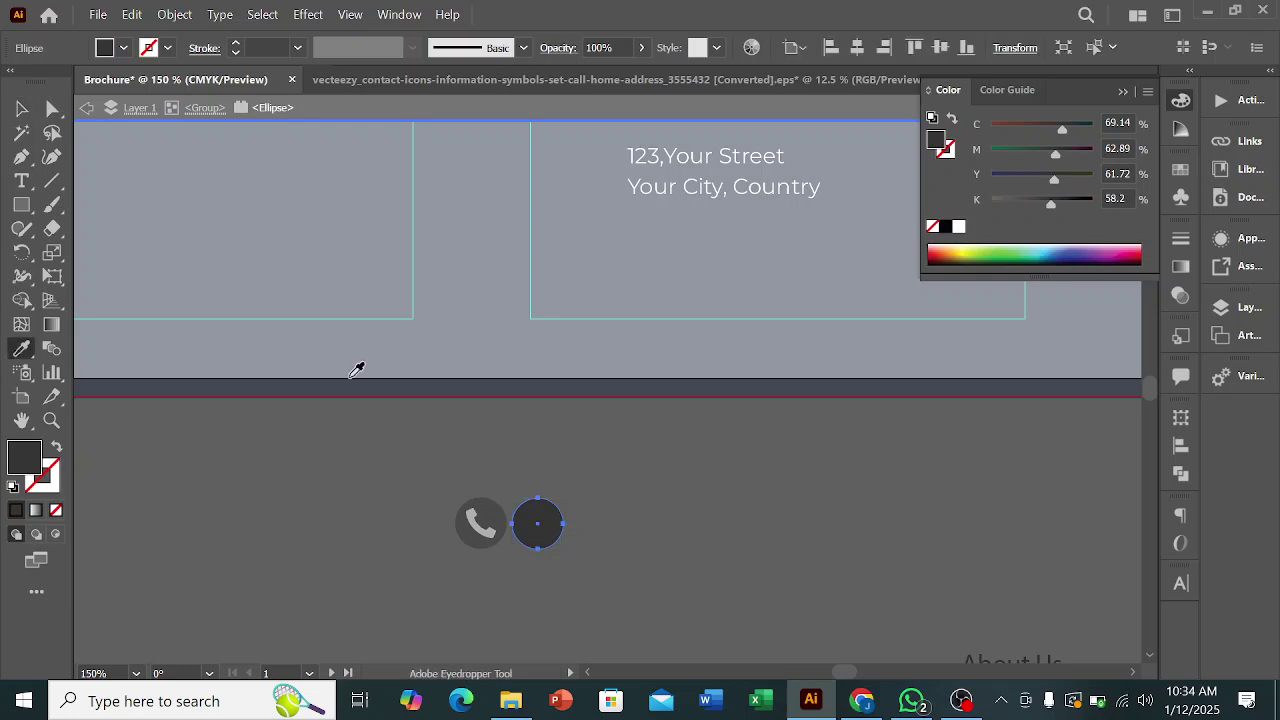
{"action": "scroll", "coordinate": [466, 391], "scroll_direction": "up", "scroll_amount": 4}
{"action": "left_click", "coordinate": [593, 258]}
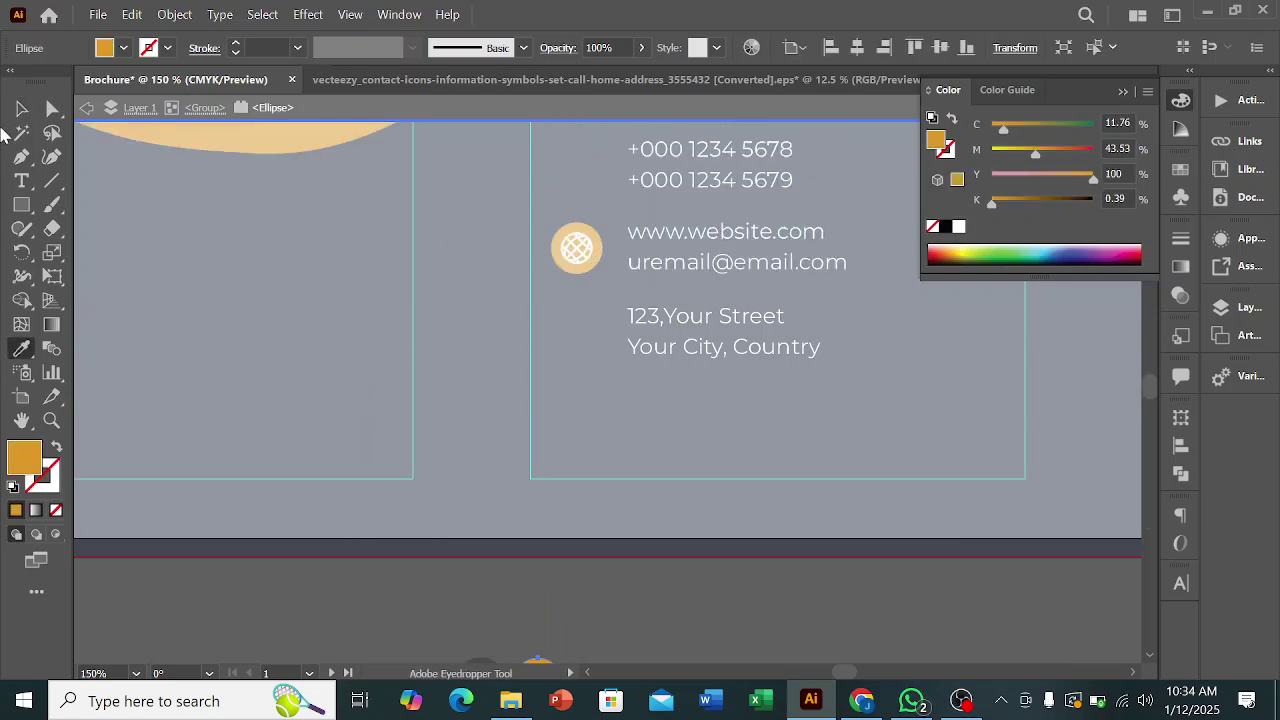
{"action": "left_click", "coordinate": [24, 110]}
{"action": "scroll", "coordinate": [672, 505], "scroll_direction": "down", "scroll_amount": 2}
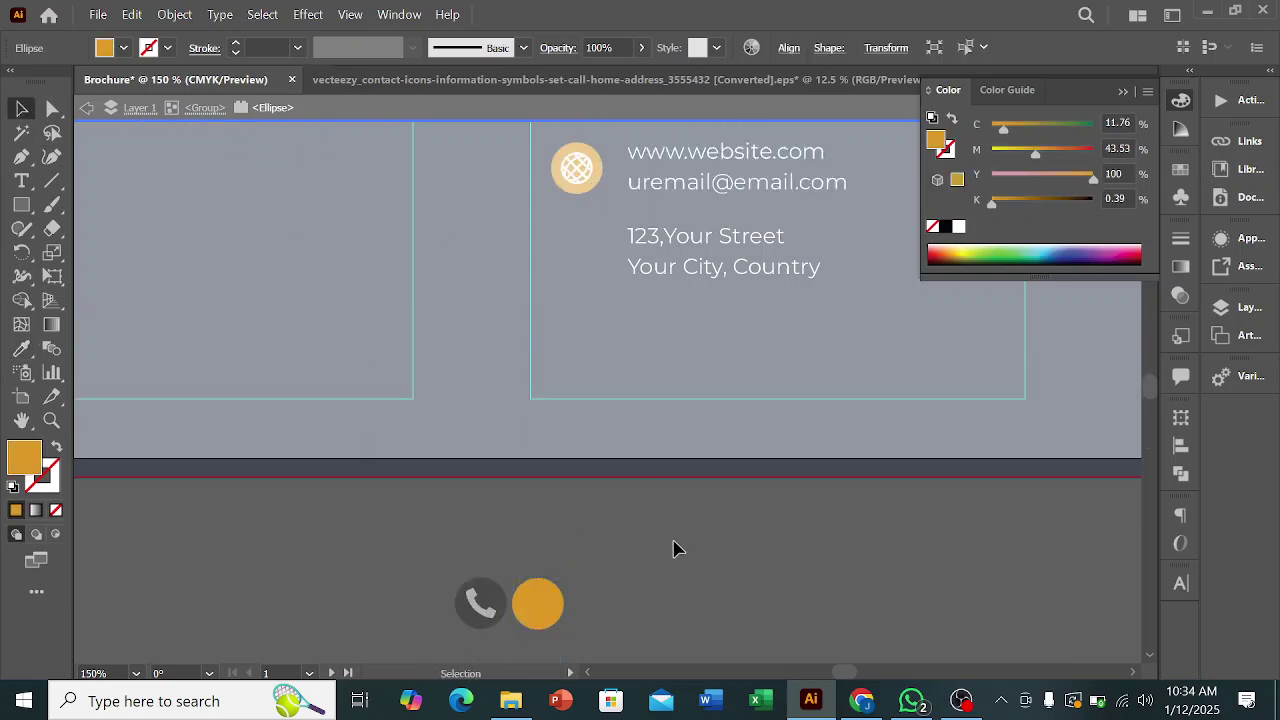
{"action": "double_click", "coordinate": [673, 548]}
- Recolor the phone icon's dark circle with the globe icon's orange using the Eyedropper, and leave isolation mode
{"action": "double_click", "coordinate": [489, 594]}
{"action": "left_click", "coordinate": [483, 600]}
{"action": "left_click", "coordinate": [23, 350]}
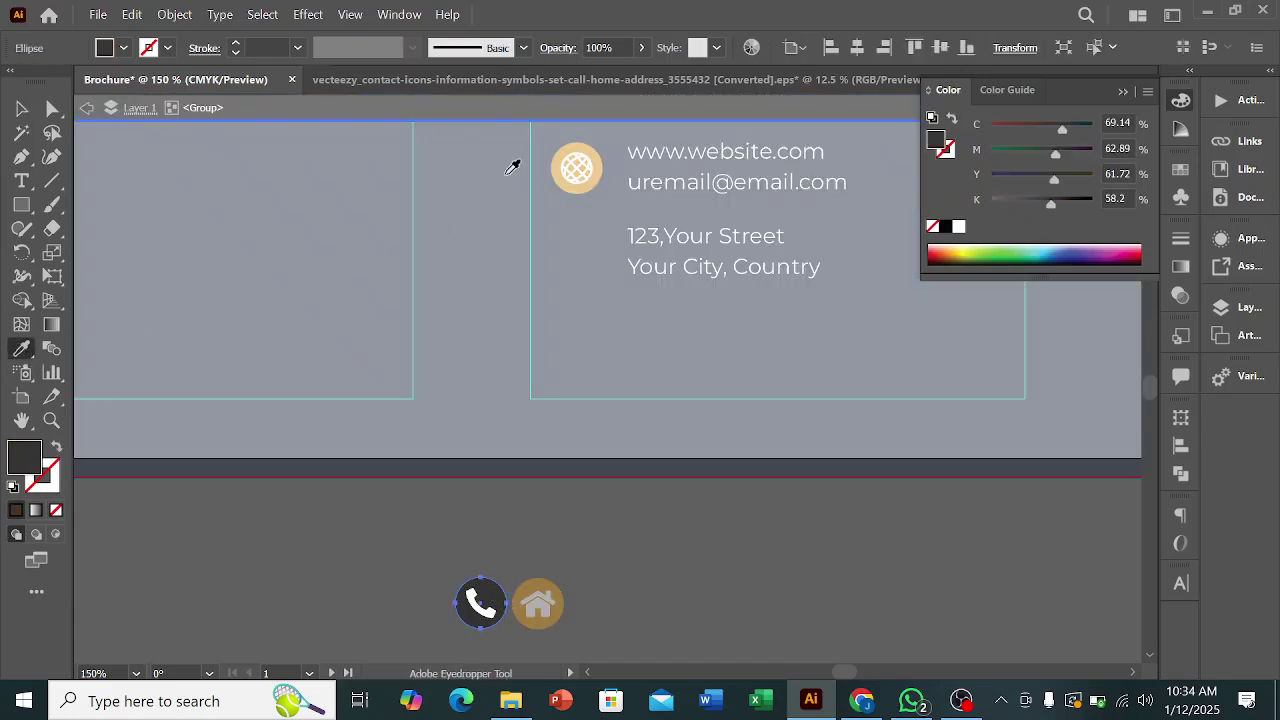
{"action": "left_click", "coordinate": [580, 186]}
{"action": "left_click", "coordinate": [21, 107]}
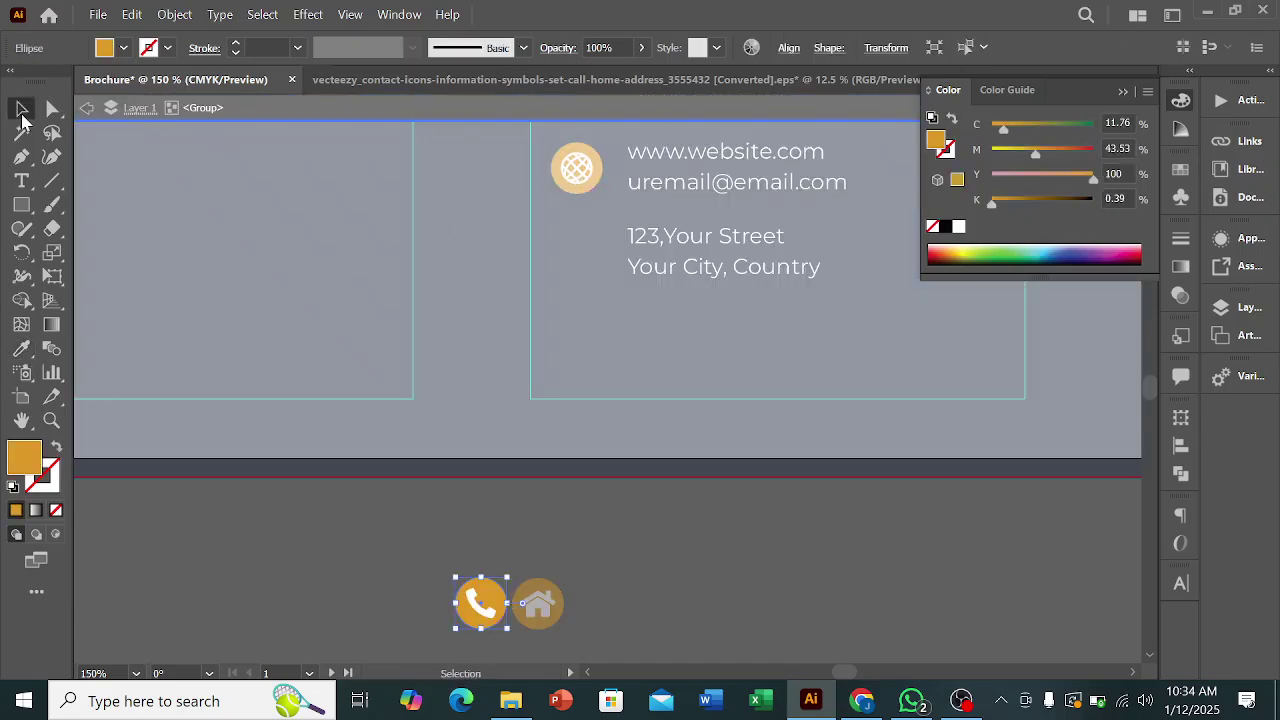
{"action": "double_click", "coordinate": [705, 594]}
- Place the home icon before the address lines and the phone icon before the phone numbers, aligned with the globe icon
{"action": "scroll", "coordinate": [705, 588], "scroll_direction": "up", "scroll_amount": 3}
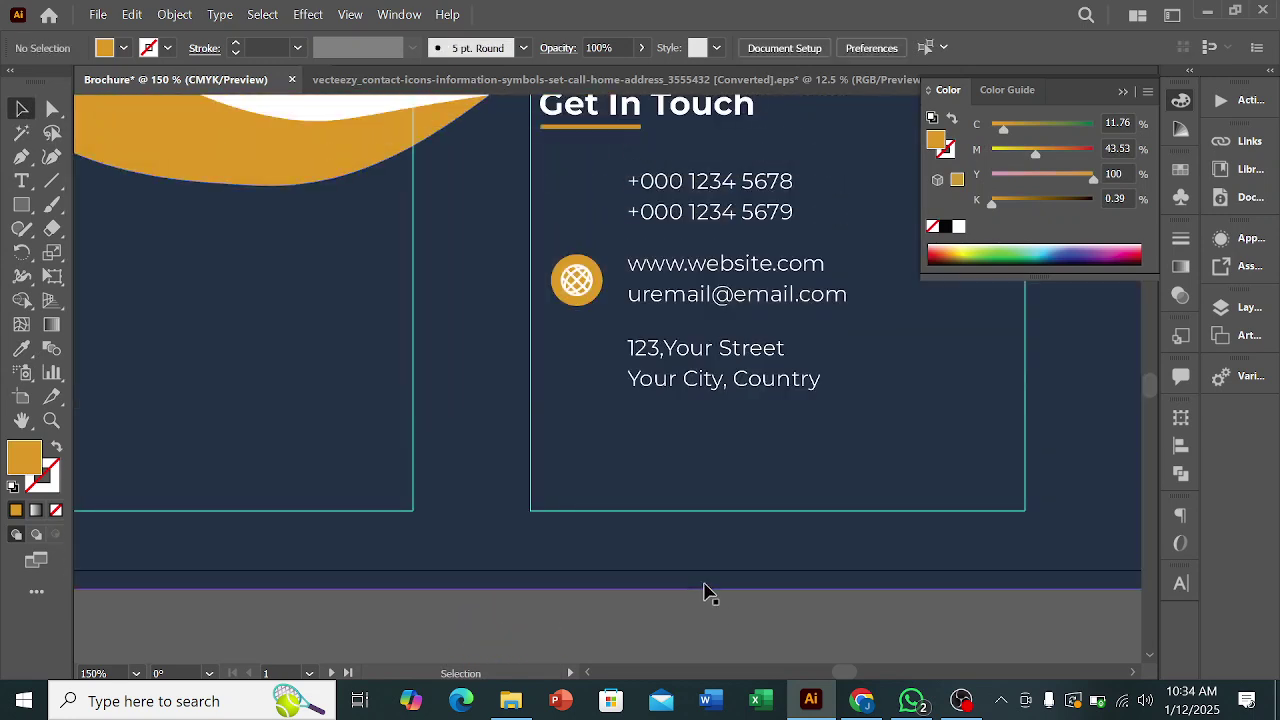
{"action": "scroll", "coordinate": [665, 517], "scroll_direction": "down", "scroll_amount": 2}
{"action": "left_click_drag", "start_coordinate": [564, 636], "coordinate": [604, 286]}
{"action": "scroll", "coordinate": [606, 509], "scroll_direction": "up", "scroll_amount": 1}
{"action": "left_click_drag", "start_coordinate": [483, 662], "coordinate": [577, 148]}
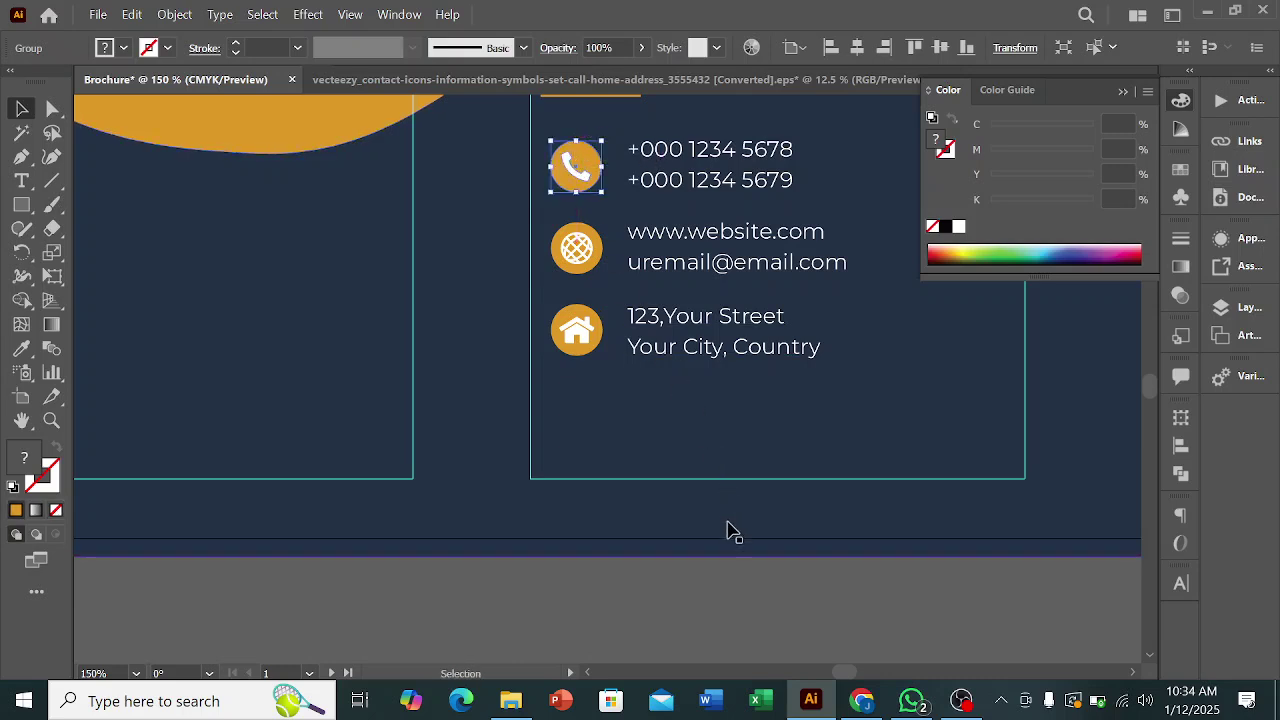
{"action": "left_click", "coordinate": [800, 605]}
- Move the "Get In Touch" heading and its orange underline down slightly toward the phone row, and group them
{"action": "scroll", "coordinate": [800, 603], "scroll_direction": "down", "scroll_amount": 1}
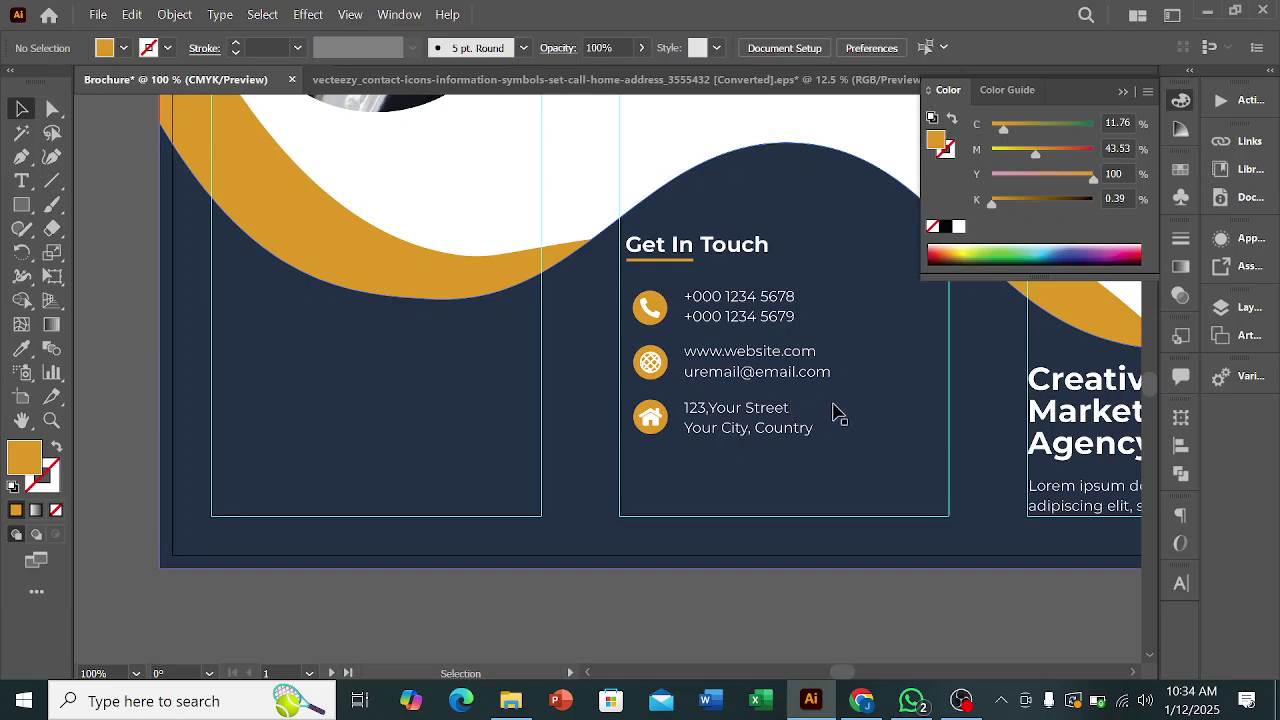
{"action": "scroll", "coordinate": [838, 412], "scroll_direction": "down", "scroll_amount": 1, "text": "alt"}
{"action": "scroll", "coordinate": [870, 518], "scroll_direction": "down", "scroll_amount": 1, "text": "alt"}
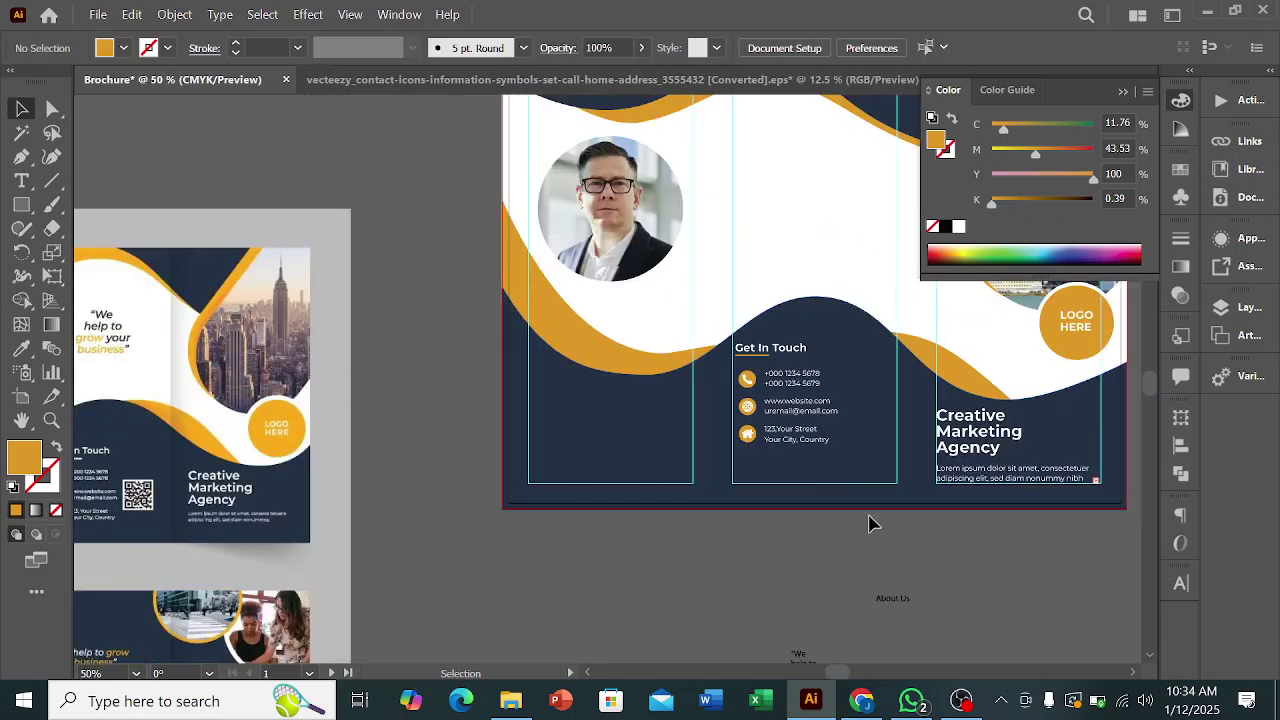
{"action": "left_click_drag", "start_coordinate": [644, 545], "coordinate": [730, 517]}
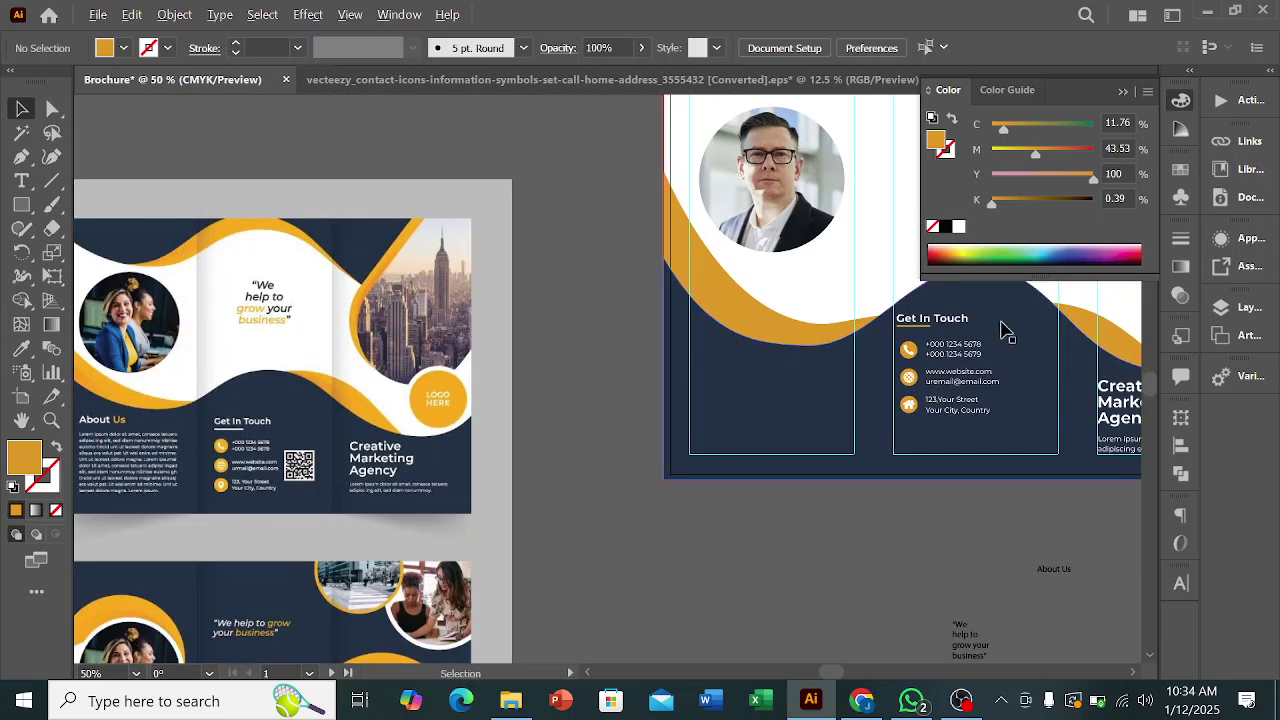
{"action": "scroll", "coordinate": [995, 325], "scroll_direction": "up", "scroll_amount": 3, "text": "alt"}
{"action": "left_click", "coordinate": [783, 345]}
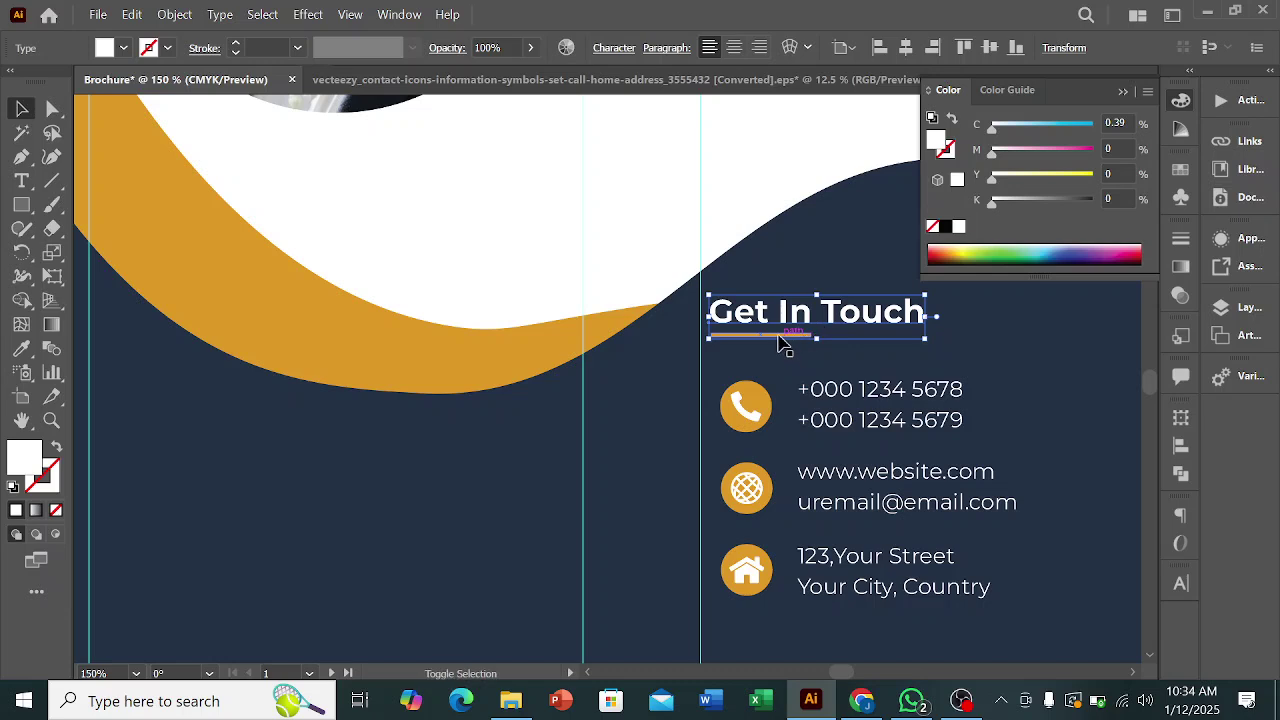
{"action": "left_click", "coordinate": [783, 345], "text": "shift"}
{"action": "left_click_drag", "start_coordinate": [783, 341], "coordinate": [780, 355]}
{"action": "key", "text": "ctrl+g"}
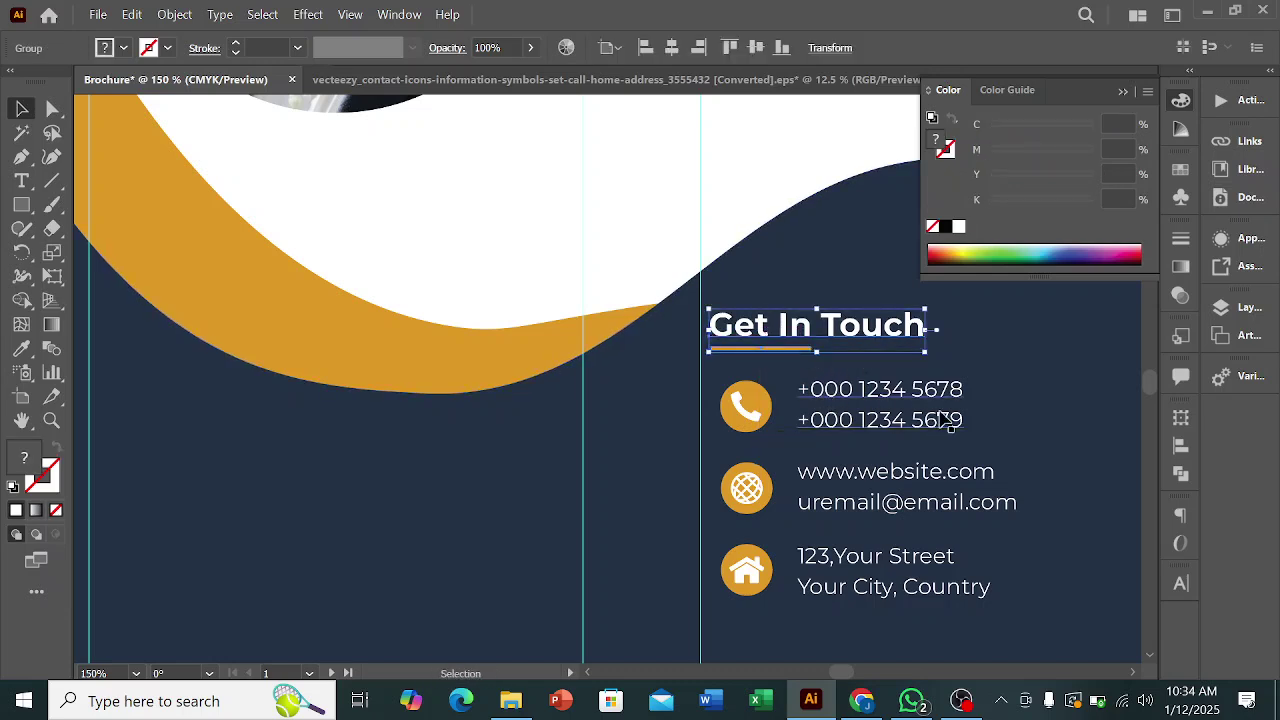
- Group each contact icon with its own text: the phone row, the website and e-mail row, and the address row
{"action": "left_click", "coordinate": [752, 406]}
{"action": "left_click", "coordinate": [857, 393], "text": "shift"}
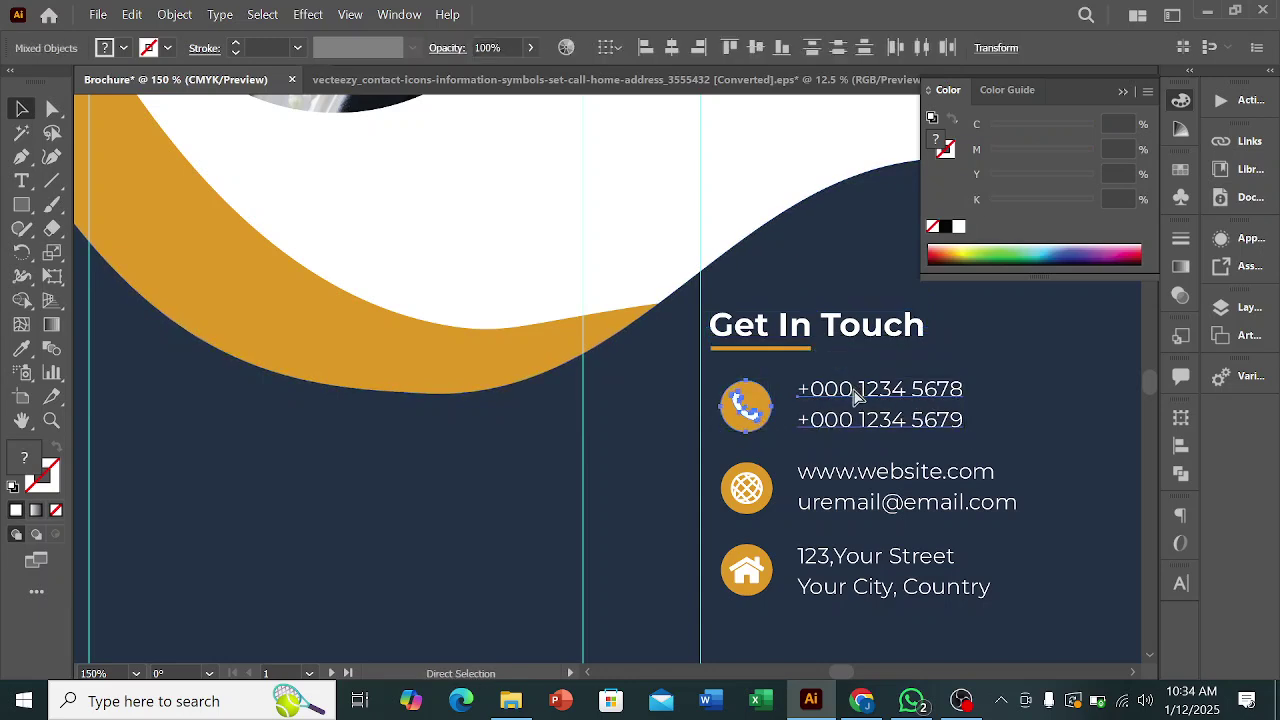
{"action": "left_click", "coordinate": [768, 490]}
{"action": "left_click", "coordinate": [840, 483], "text": "shift"}
{"action": "key", "text": "ctrl+g"}
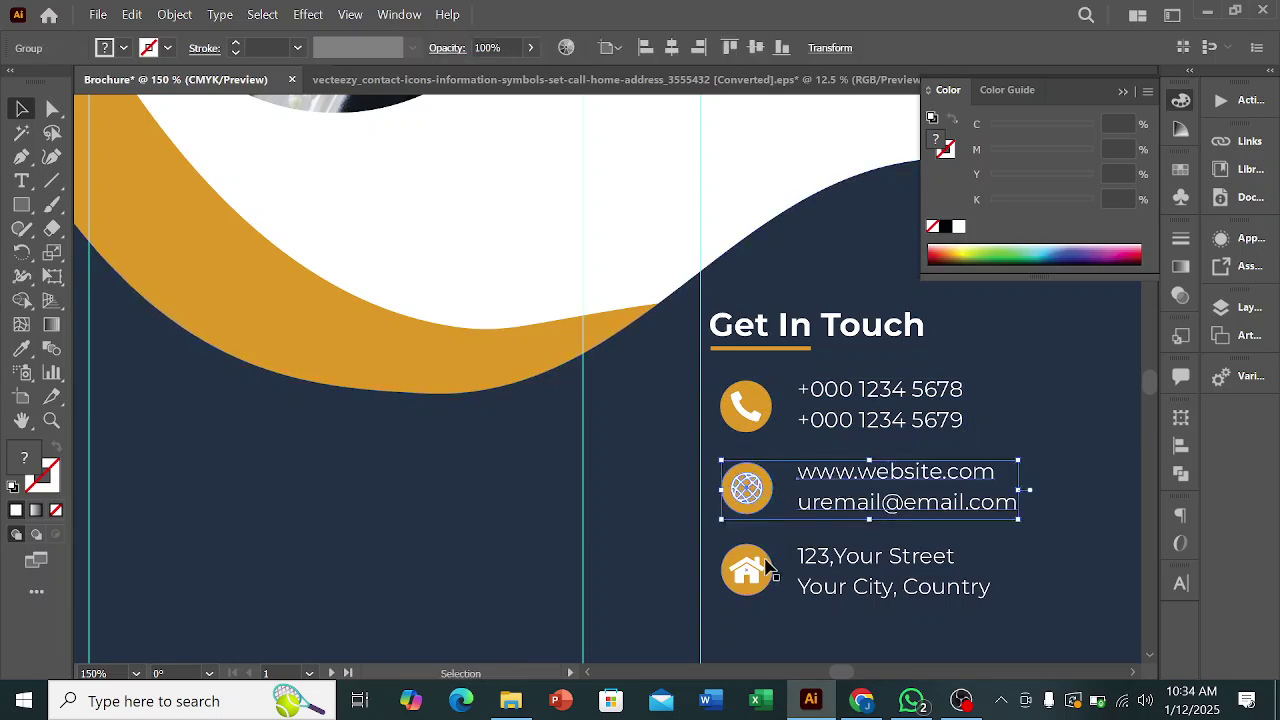
{"action": "left_click", "coordinate": [768, 568]}
{"action": "left_click", "coordinate": [848, 562], "text": "shift"}
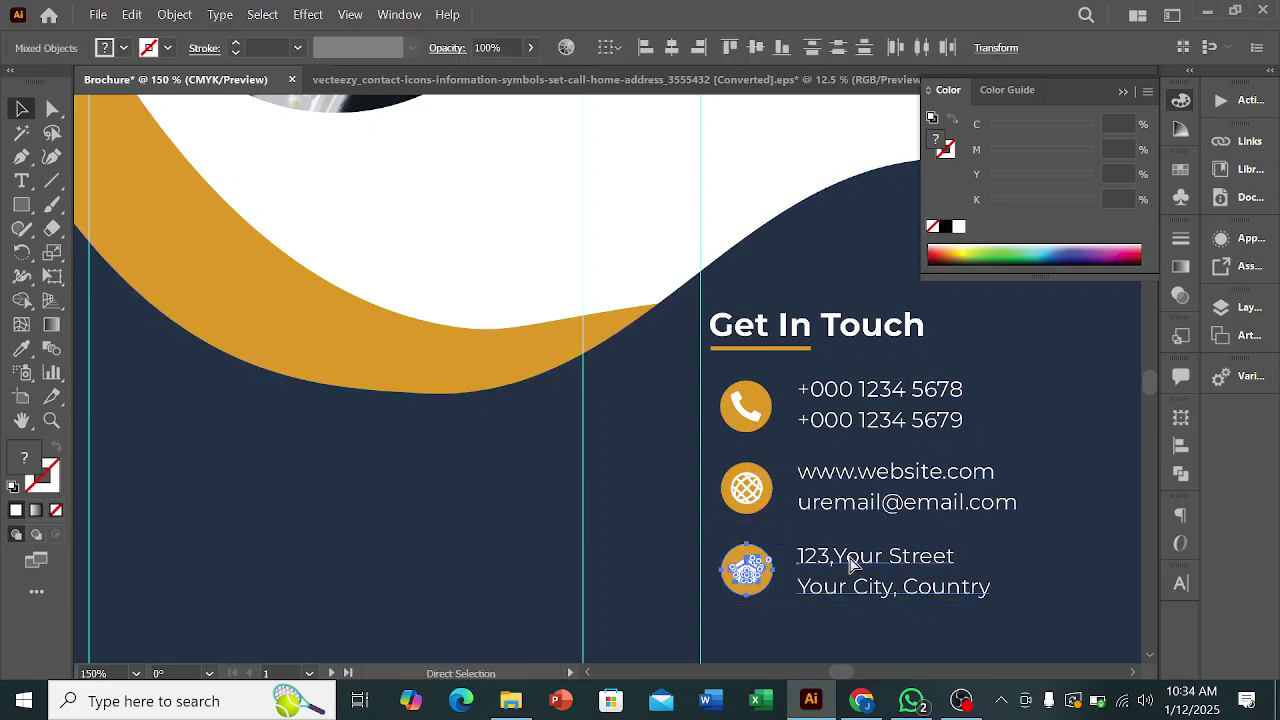
{"action": "key", "text": "ctrl+g"}
- Align the left edges of the three contact rows to the "Get In Touch" heading as key object, and deselect them
{"action": "left_click", "coordinate": [760, 340]}
{"action": "left_click", "coordinate": [757, 403], "text": "shift"}
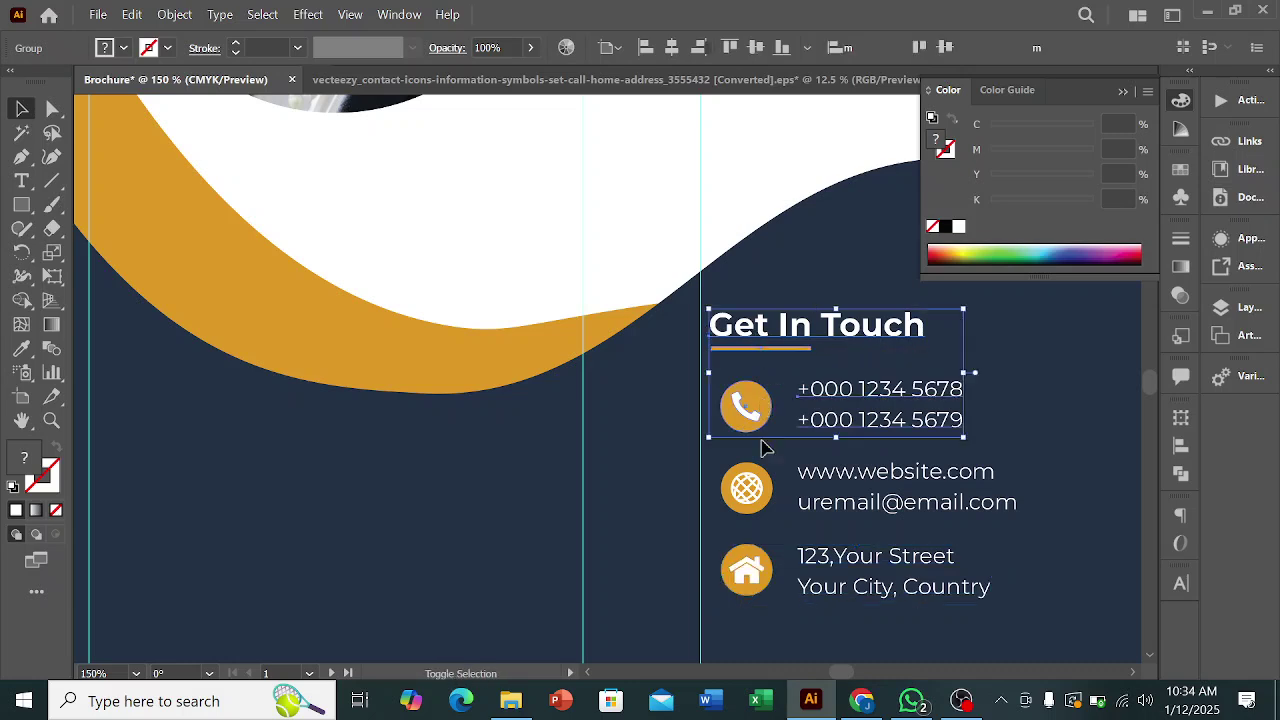
{"action": "left_click", "coordinate": [772, 490], "text": "shift"}
{"action": "left_click", "coordinate": [770, 572], "text": "shift"}
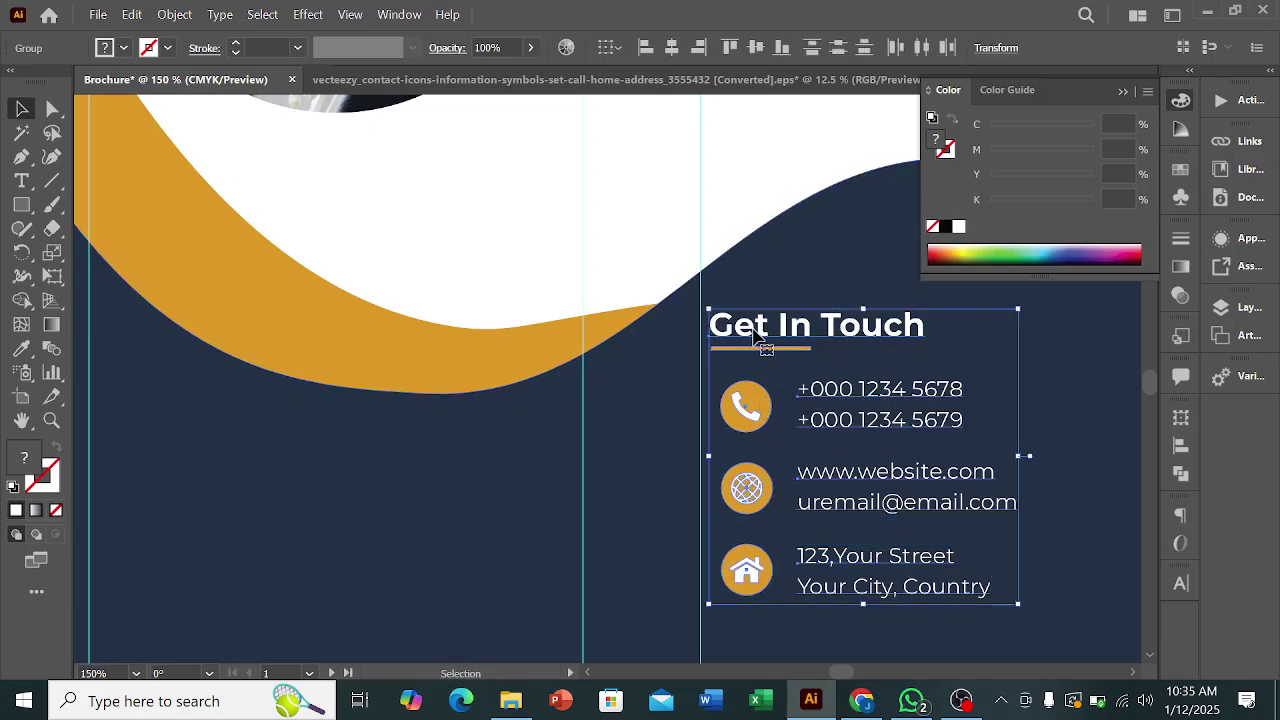
{"action": "left_click", "coordinate": [762, 342]}
{"action": "left_click", "coordinate": [647, 49]}
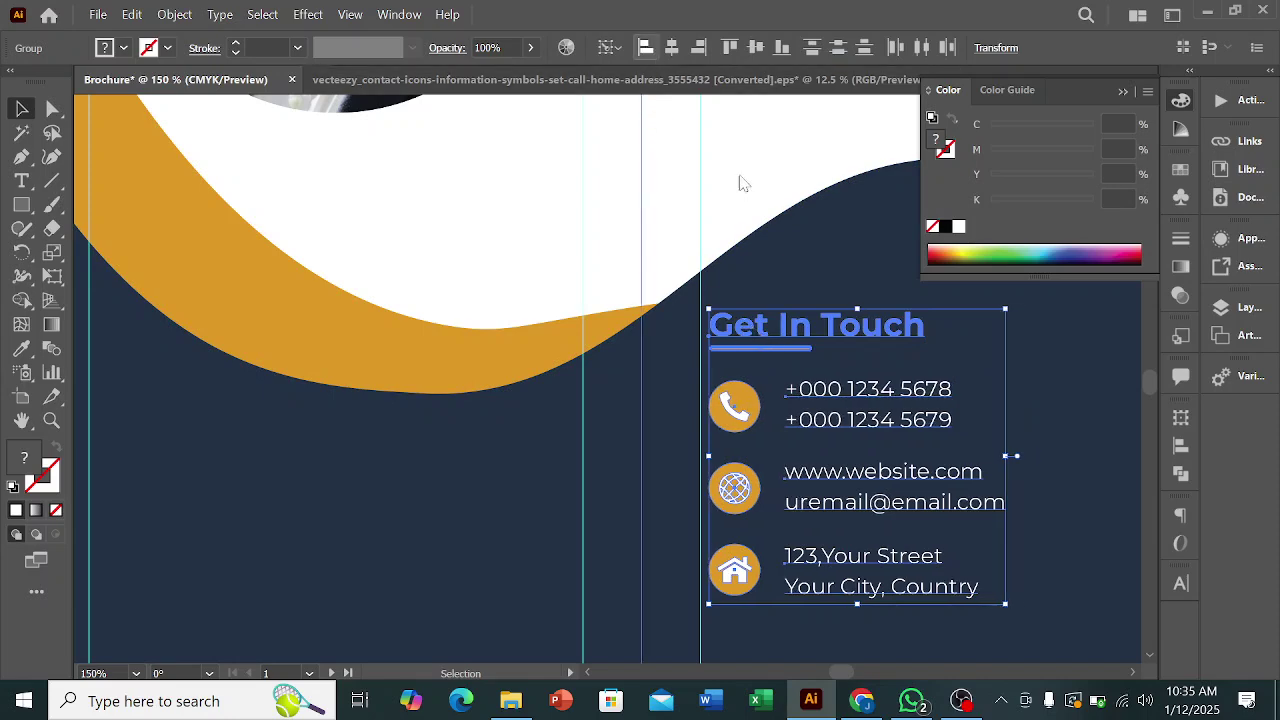
{"action": "scroll", "coordinate": [820, 424], "scroll_direction": "down", "scroll_amount": 3}
{"action": "scroll", "coordinate": [820, 430], "scroll_direction": "down", "scroll_amount": 2}
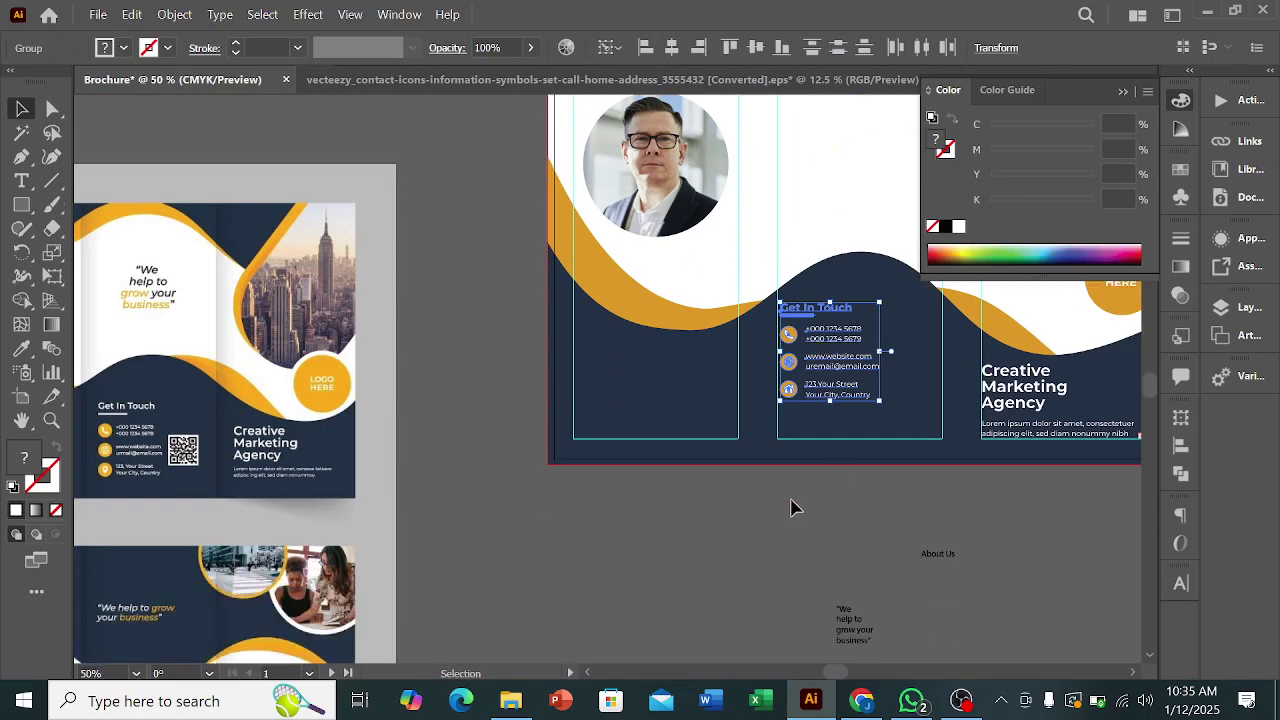
{"action": "left_click", "coordinate": [789, 510]}
- Group the "Get In Touch" contact block and move it straight down to just above the middle panel's lower margin guide
{"action": "scroll", "coordinate": [835, 470], "scroll_direction": "up", "scroll_amount": 1}
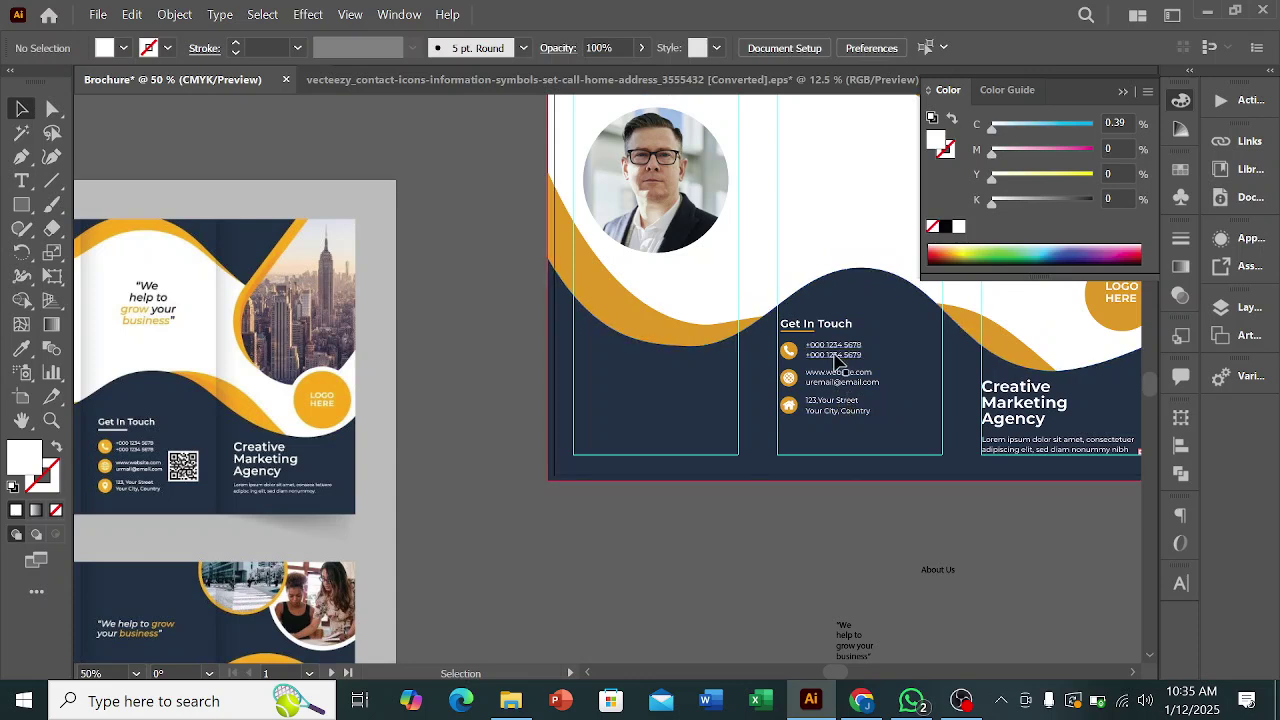
{"action": "left_click", "coordinate": [838, 348]}
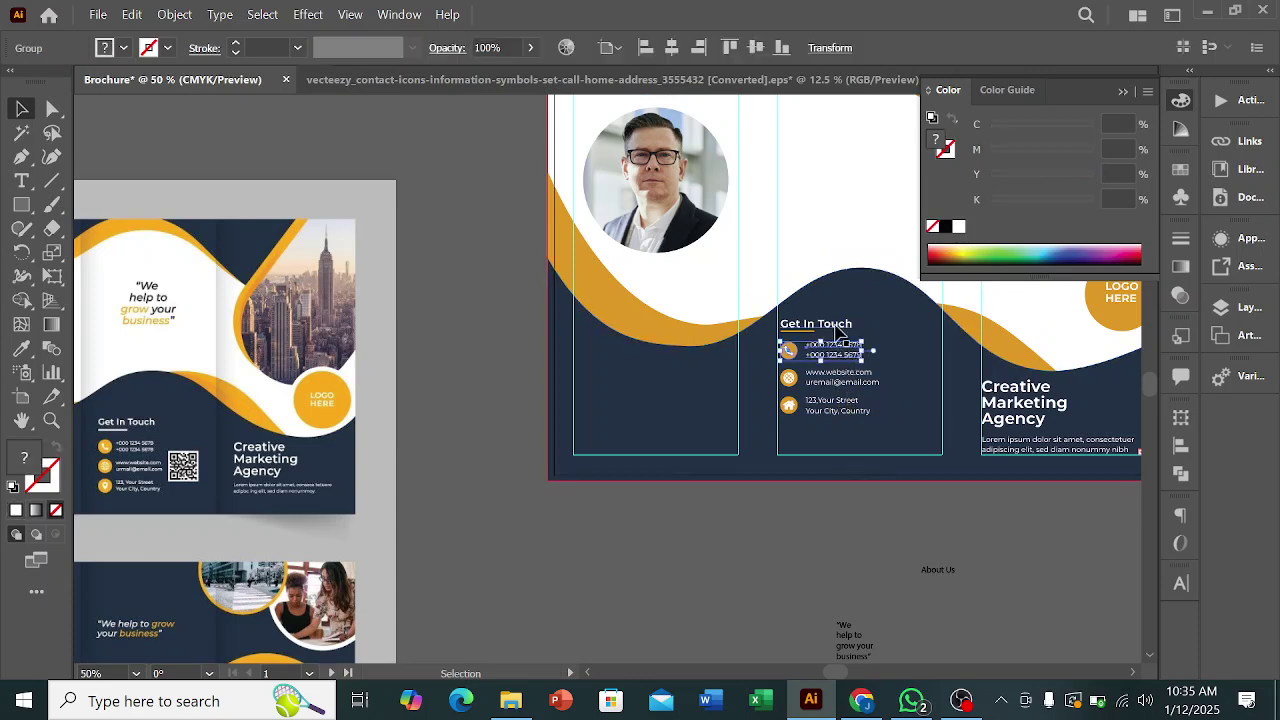
{"action": "left_click", "coordinate": [841, 376], "text": "shift"}
{"action": "left_click", "coordinate": [843, 407], "text": "shift"}
{"action": "key", "text": "ctrl+g"}
{"action": "left_click_drag", "start_coordinate": [845, 410], "coordinate": [845, 446]}
{"action": "left_click", "coordinate": [748, 553]}
- Move the "We help to grow your business" quote from below the brochure onto the middle panel's white area
{"action": "scroll", "coordinate": [780, 538], "scroll_direction": "down", "scroll_amount": 4, "text": "alt"}
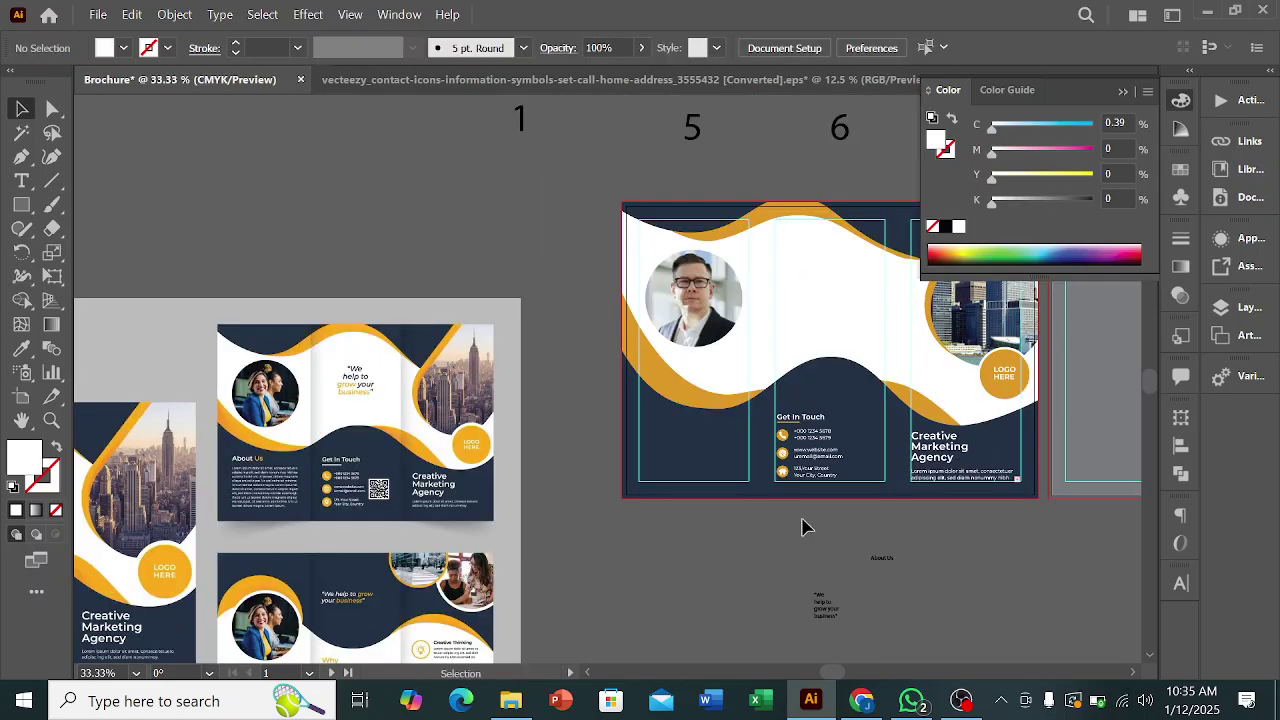
{"action": "scroll", "coordinate": [853, 622], "scroll_direction": "up", "scroll_amount": 4, "text": "alt"}
{"action": "left_click", "coordinate": [792, 598]}
{"action": "left_click_drag", "start_coordinate": [795, 600], "coordinate": [820, 141]}
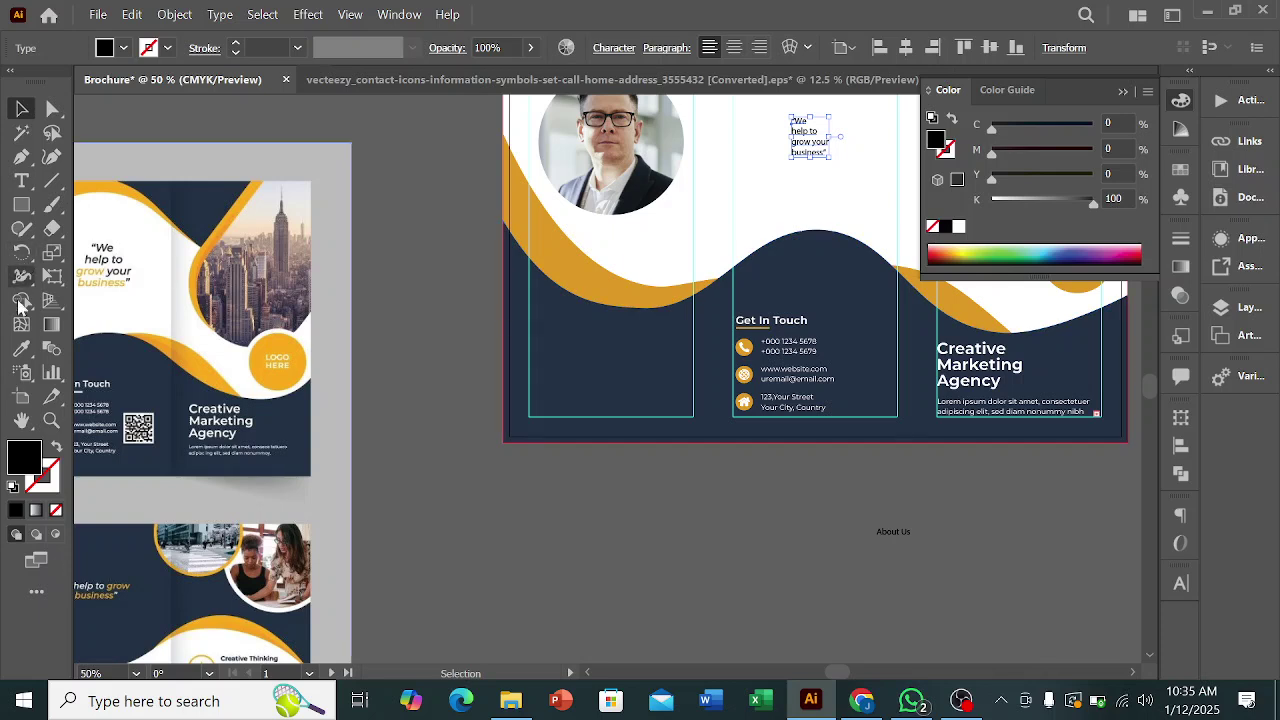
- Copy the "Get In Touch" heading's text style to the quote and fill it with the background navy using the Eyedropper
{"action": "left_click", "coordinate": [21, 349]}
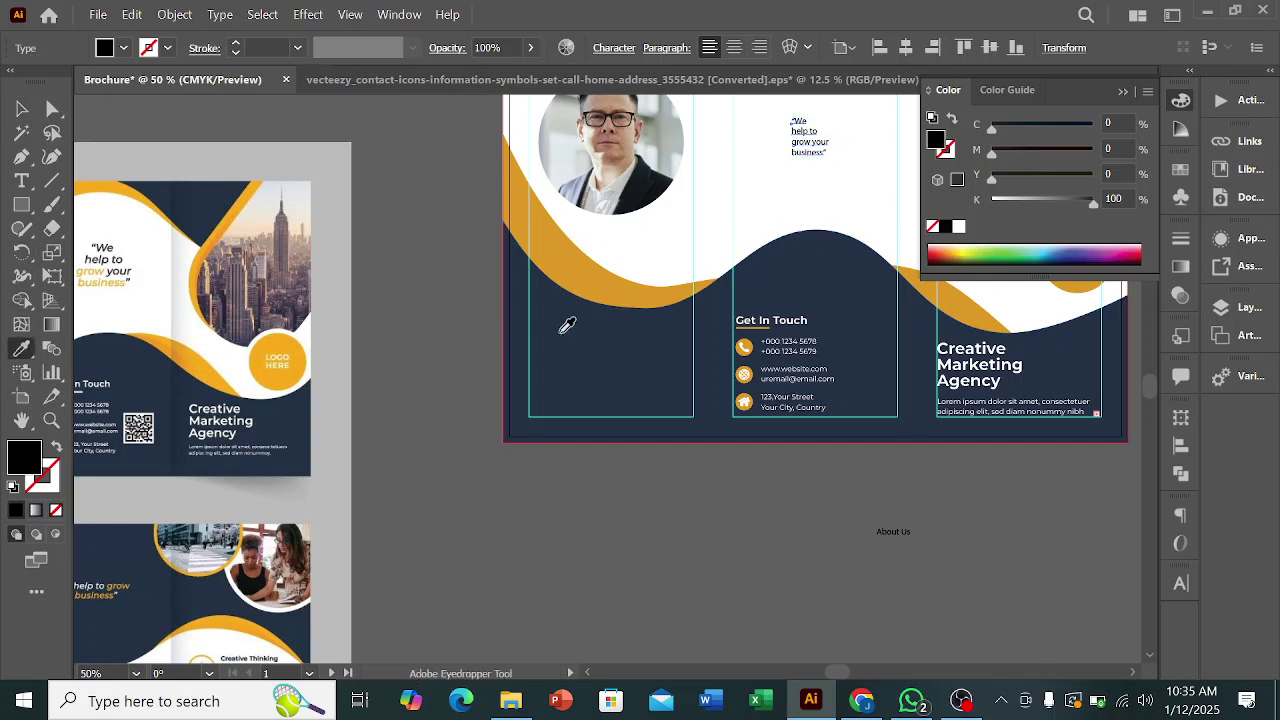
{"action": "left_click", "coordinate": [786, 317]}
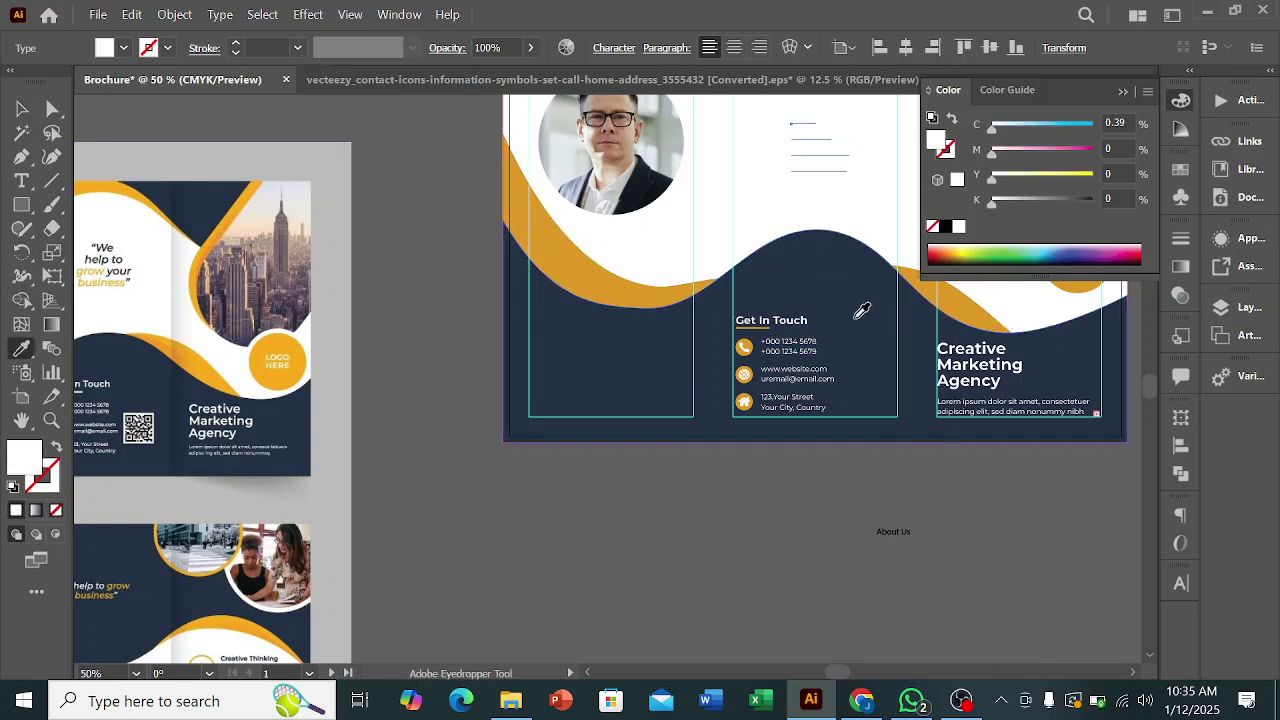
{"action": "left_click", "coordinate": [857, 316]}
{"action": "left_click", "coordinate": [18, 108]}
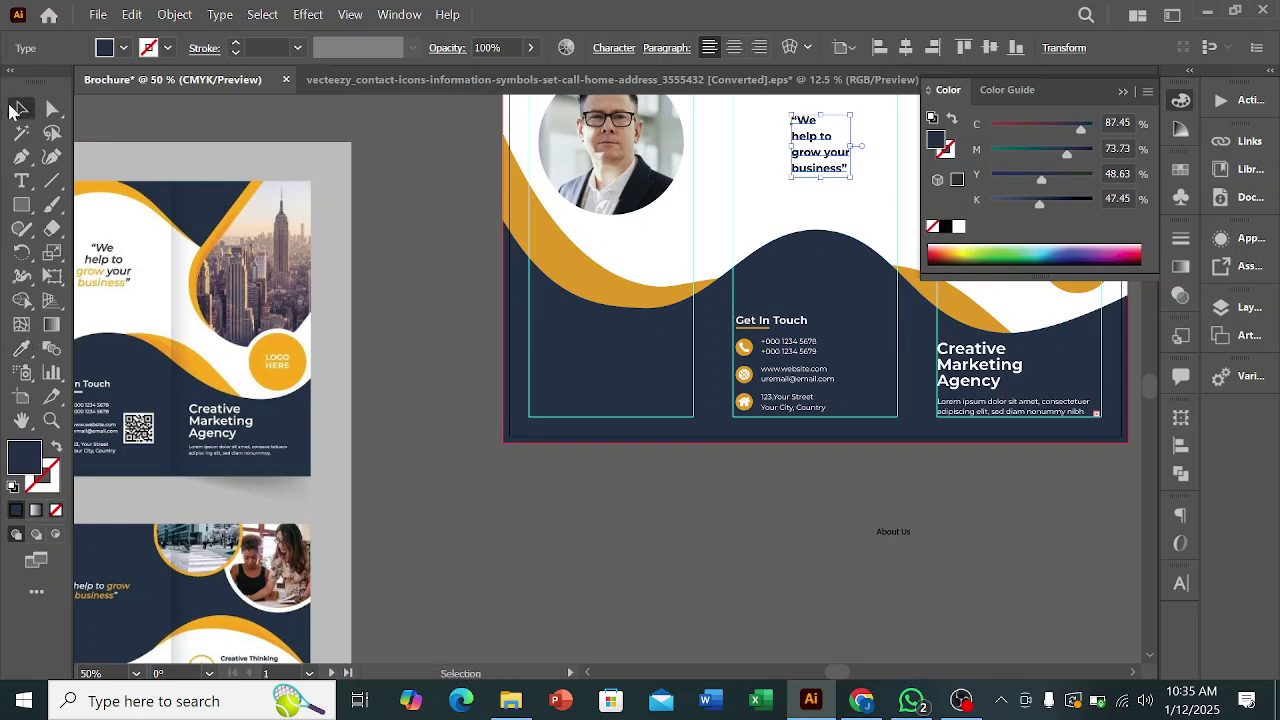
- Set the quote to Bold Italic, enlarging its font size to 18 pt and then reducing it by one point
{"action": "left_click", "coordinate": [614, 48]}
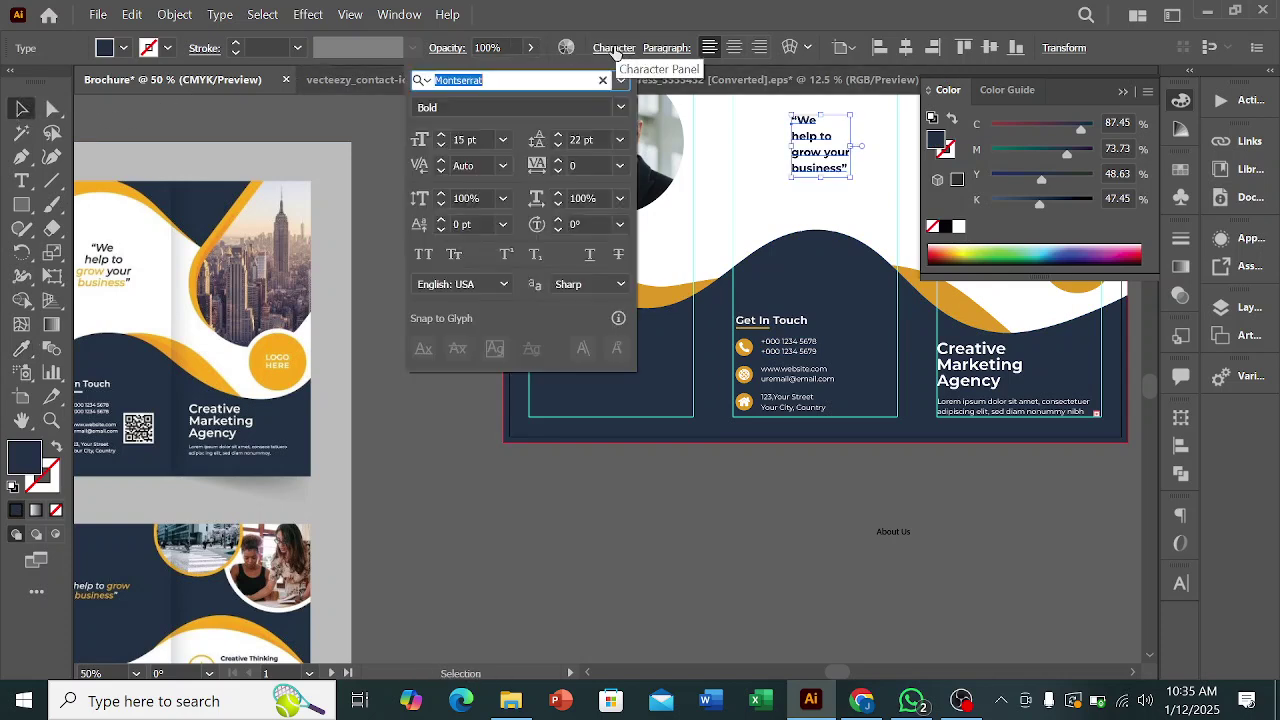
{"action": "left_click", "coordinate": [442, 135]}
{"action": "left_click", "coordinate": [442, 135]}
{"action": "left_click", "coordinate": [442, 135]}
{"action": "left_click", "coordinate": [621, 108]}
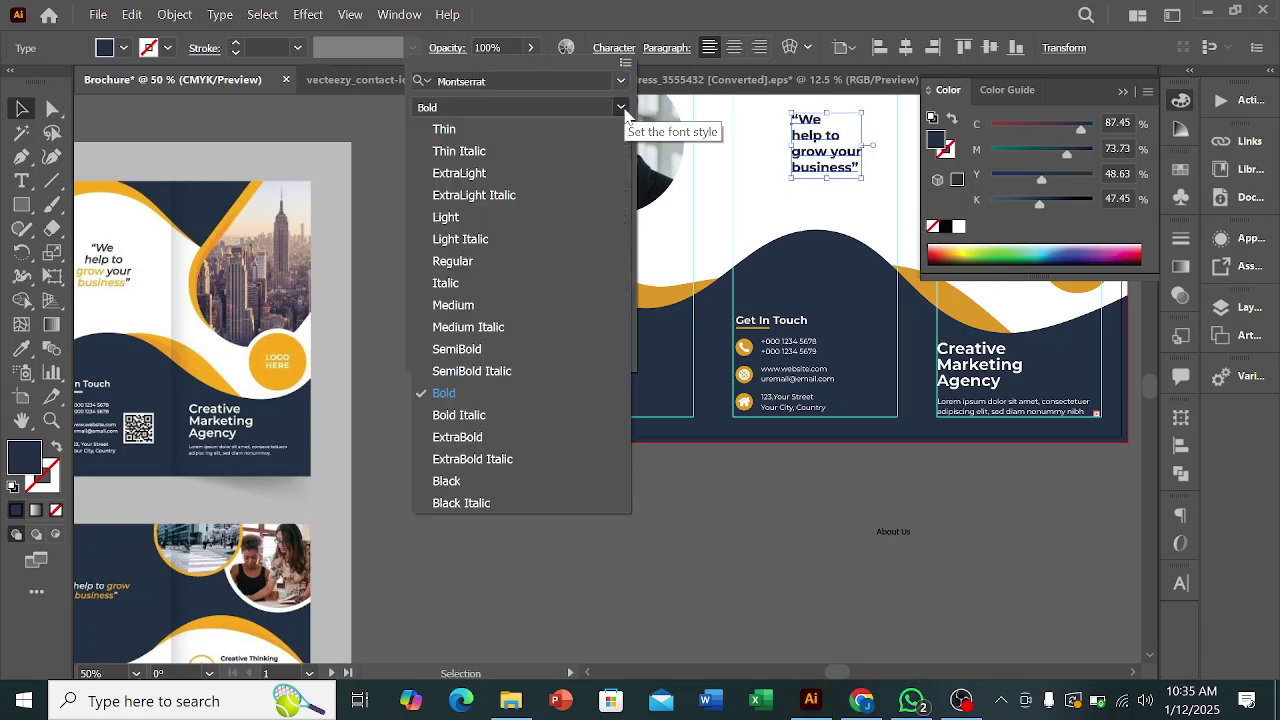
{"action": "left_click", "coordinate": [479, 414]}
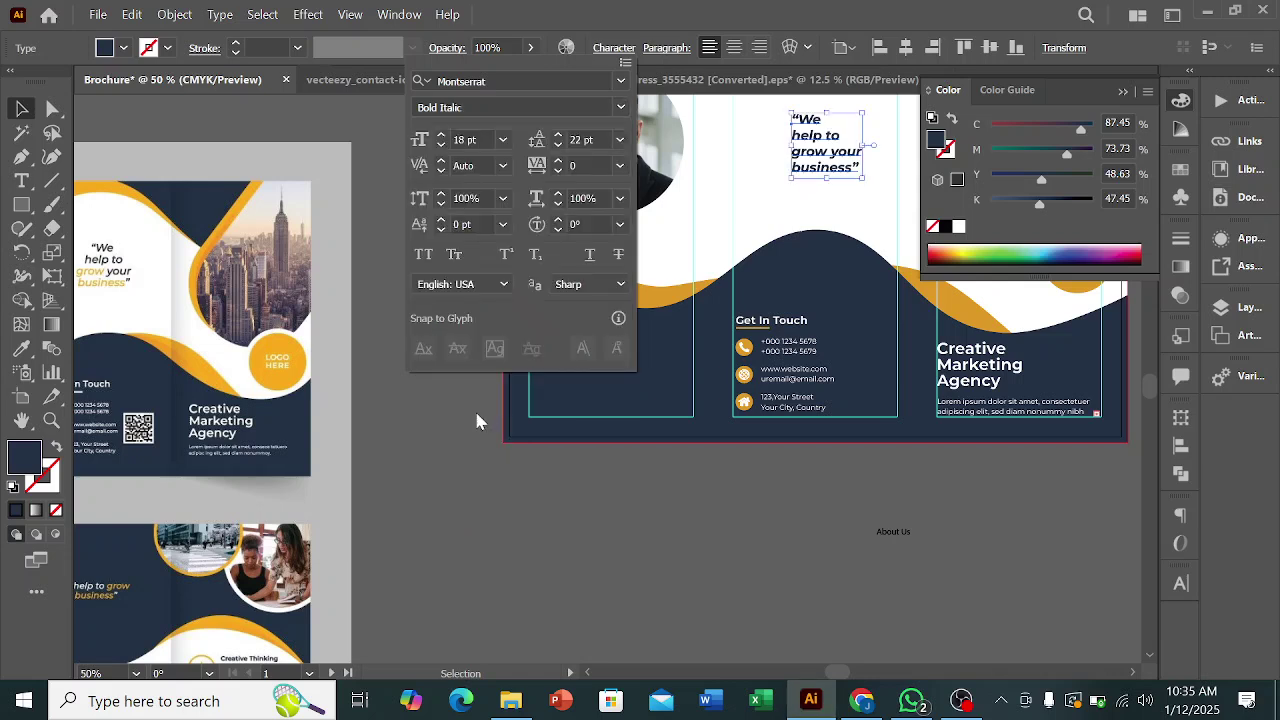
{"action": "left_click", "coordinate": [439, 147]}
- Center-align the quote's lines and shift the text right toward the middle of the panel, level with the portrait
{"action": "left_click", "coordinate": [730, 48]}
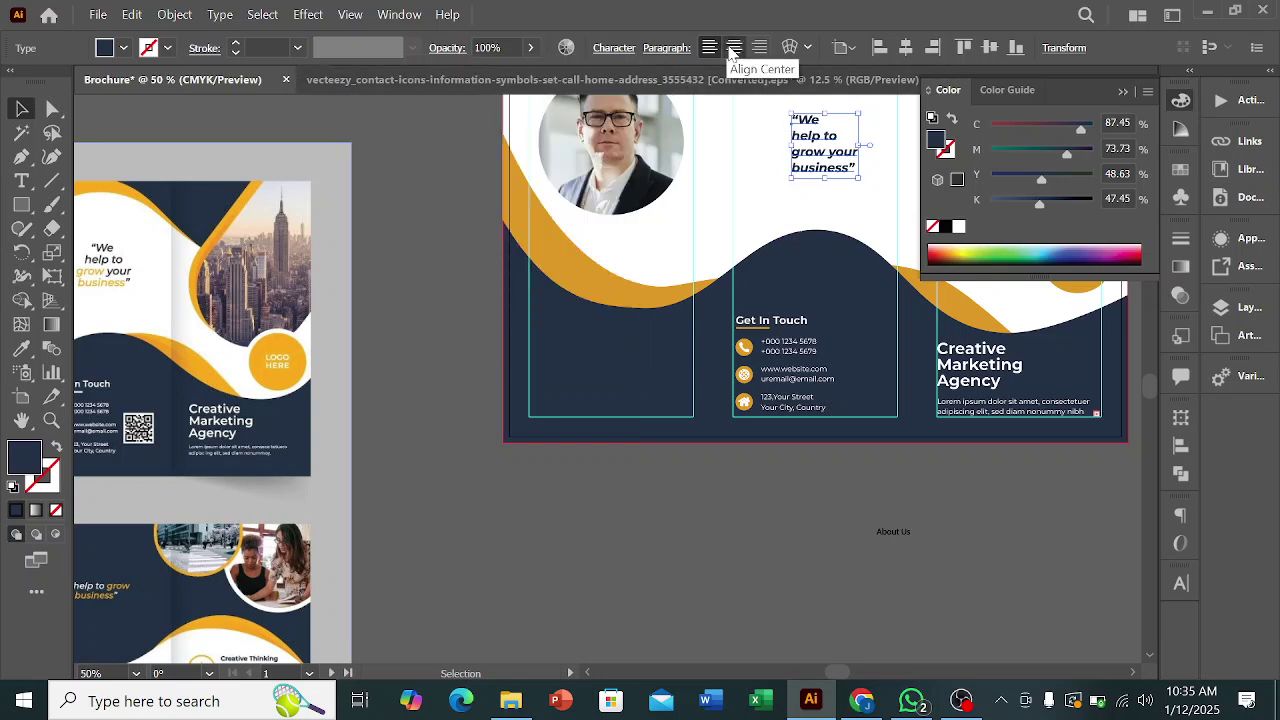
{"action": "left_click", "coordinate": [735, 50]}
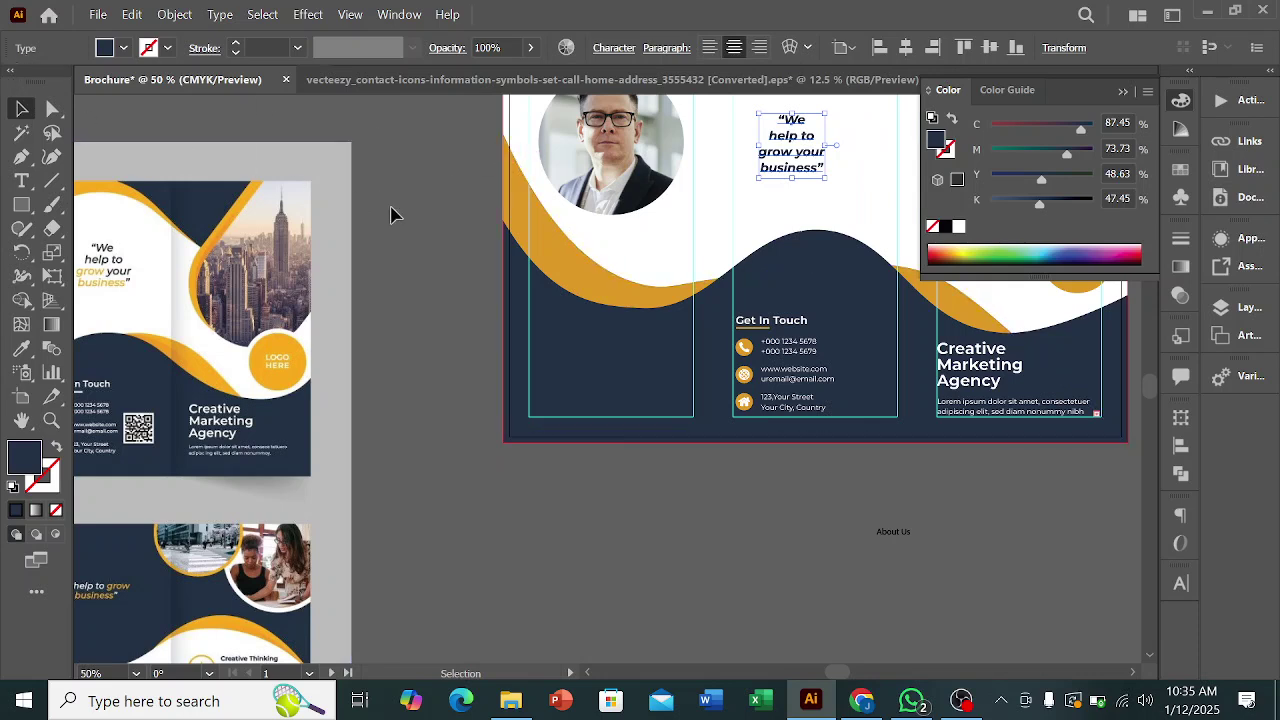
{"action": "left_click", "coordinate": [426, 261]}
{"action": "scroll", "coordinate": [826, 246], "scroll_direction": "up", "scroll_amount": 1}
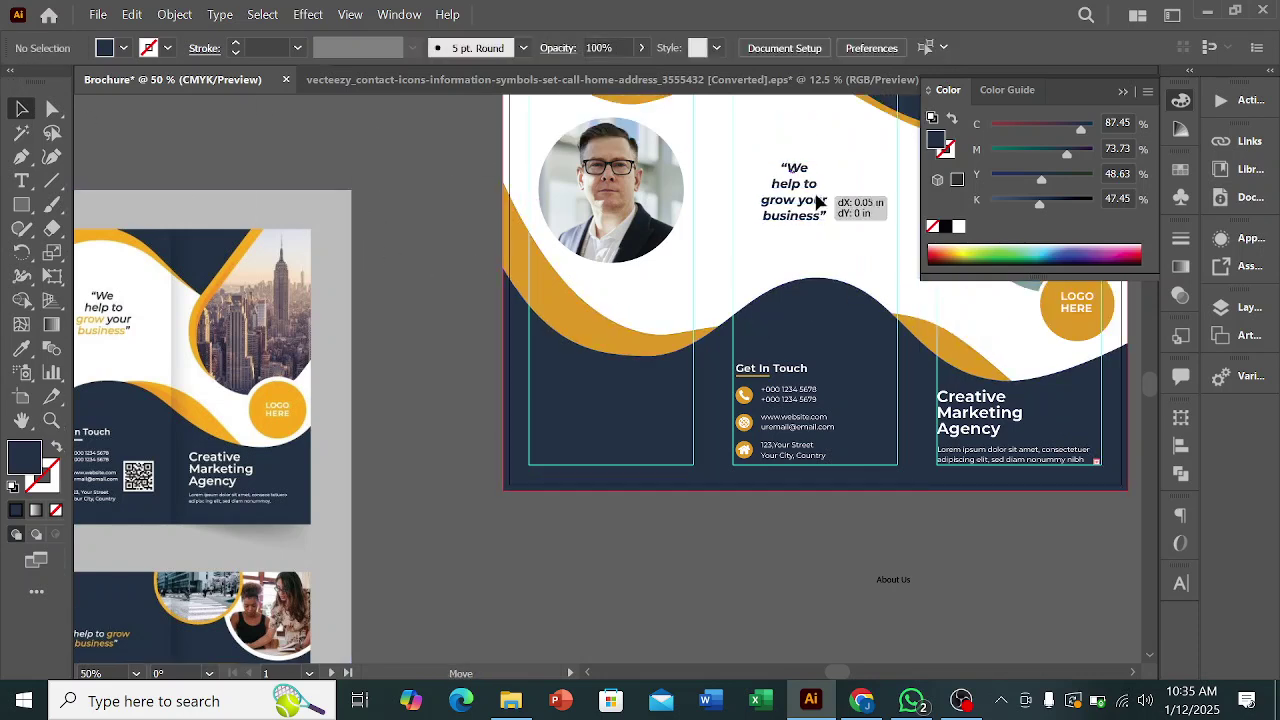
{"action": "left_click", "coordinate": [815, 201]}
{"action": "scroll", "coordinate": [866, 213], "scroll_direction": "up", "scroll_amount": 1}
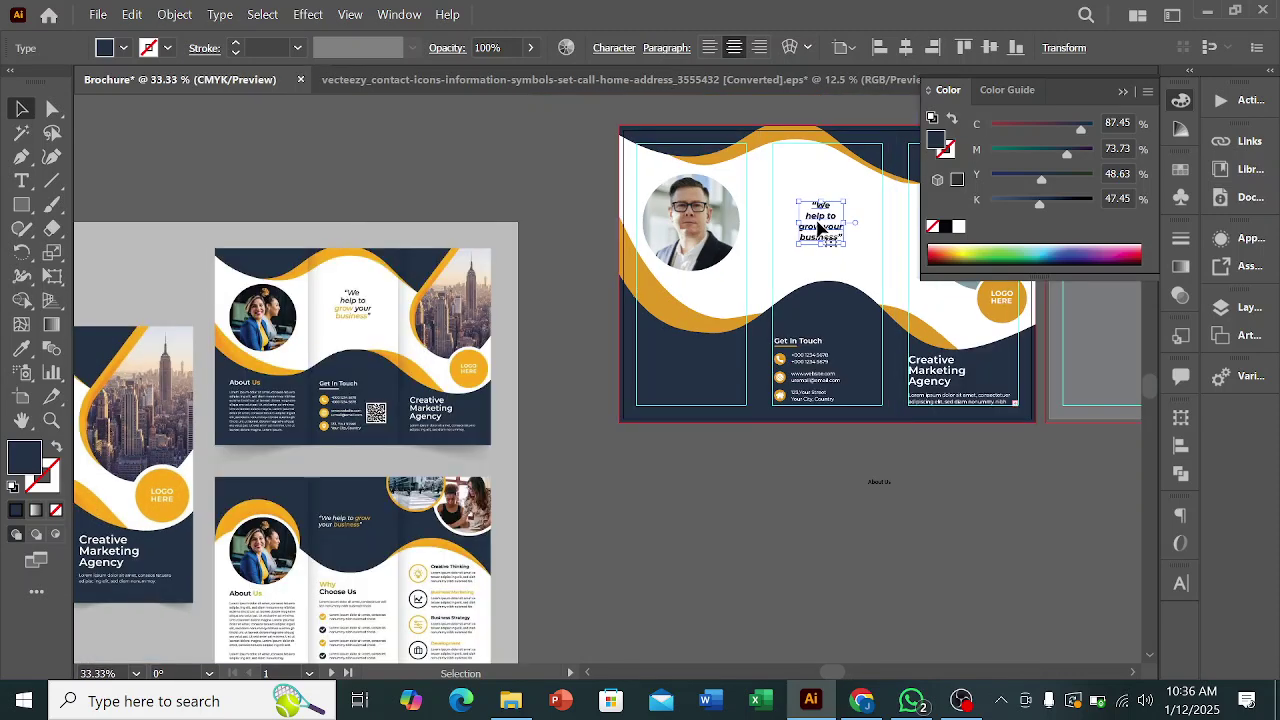
{"action": "scroll", "coordinate": [828, 234], "scroll_direction": "up", "scroll_amount": 2}
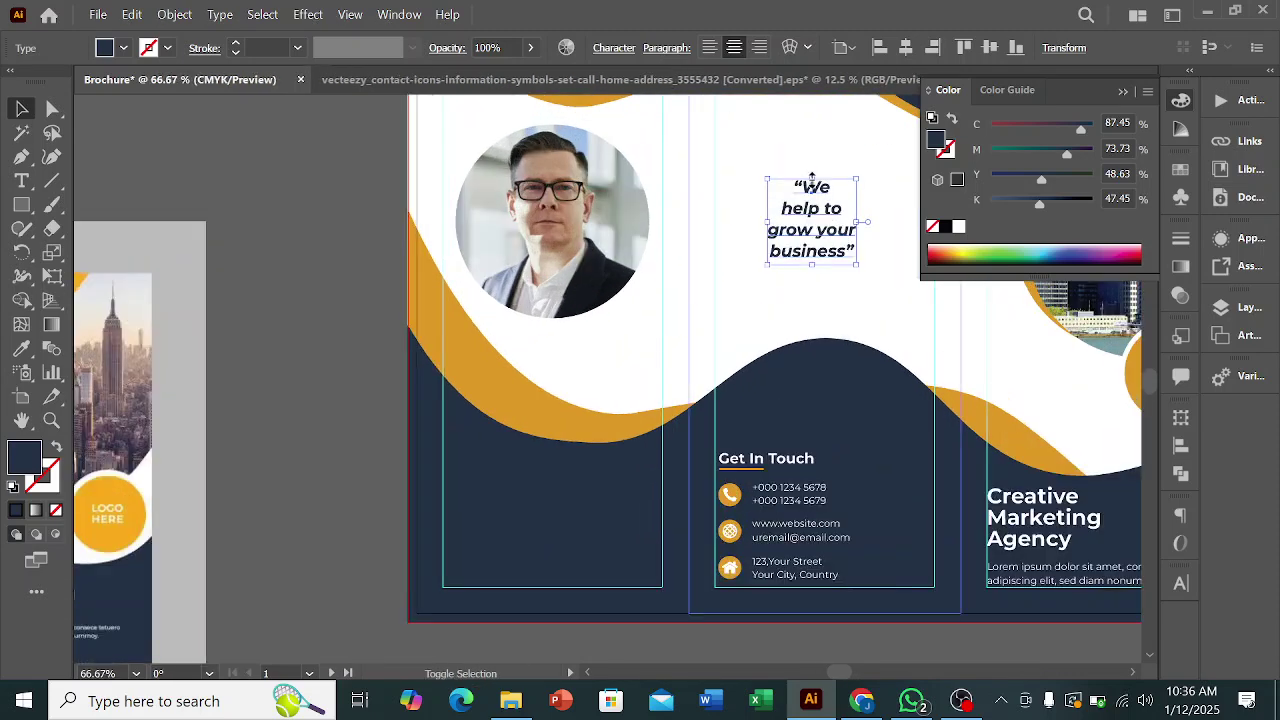
- Scale up the middle panel's quote proportionally to about 24.5 pt, keeping it centered in the white area
{"action": "left_click_drag", "start_coordinate": [813, 179], "coordinate": [813, 140]}
{"action": "scroll", "coordinate": [832, 186], "scroll_direction": "down", "scroll_amount": 2}
{"action": "left_click", "coordinate": [874, 466]}
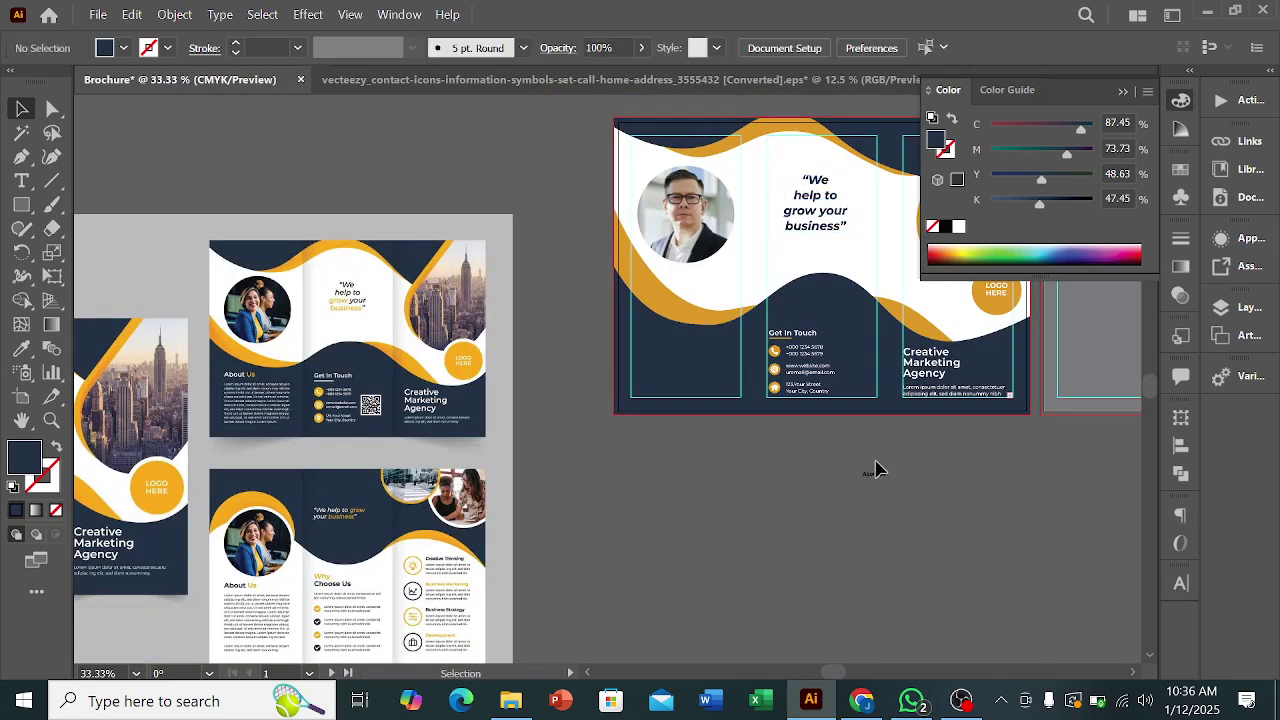
{"action": "scroll", "coordinate": [880, 460], "scroll_direction": "up", "scroll_amount": 1}
{"action": "scroll", "coordinate": [826, 286], "scroll_direction": "up", "scroll_amount": 2}
{"action": "scroll", "coordinate": [826, 288], "scroll_direction": "down", "scroll_amount": 1}
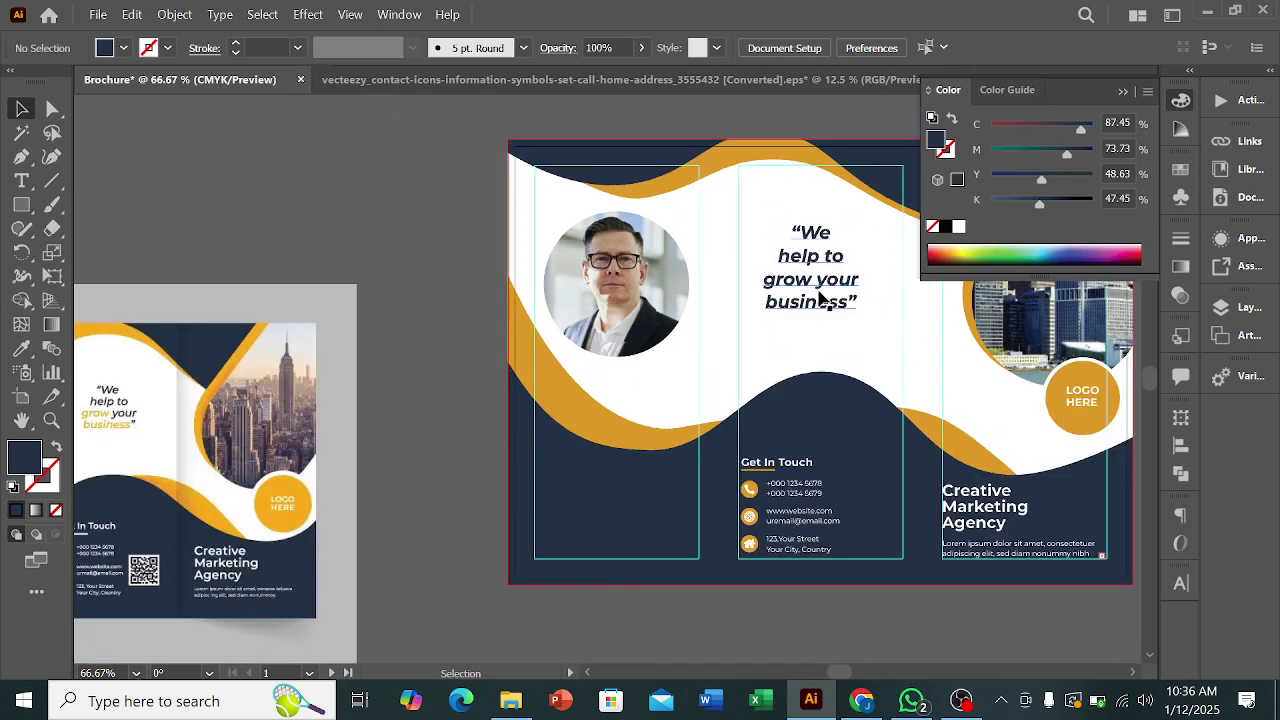
{"action": "scroll", "coordinate": [820, 292], "scroll_direction": "up", "scroll_amount": 1}
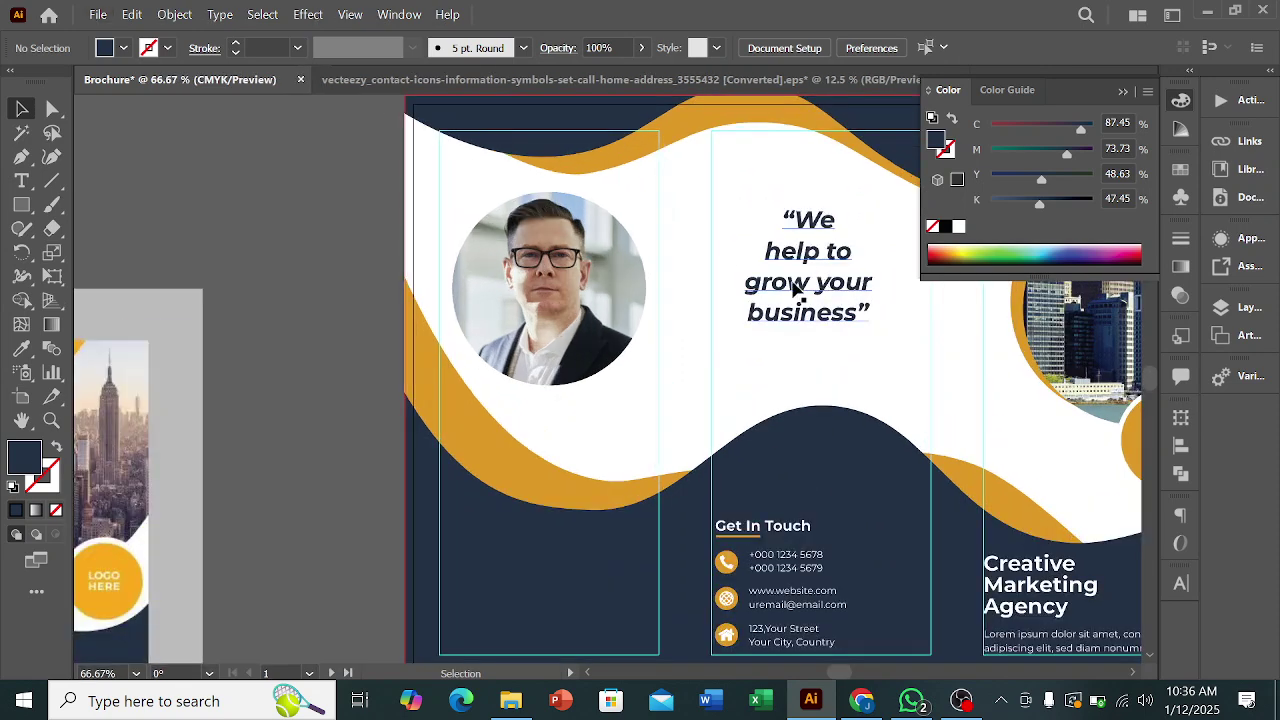
- Recolor the word "grow" in the quote with the brochure's orange wave color using the Eyedropper
{"action": "left_click", "coordinate": [793, 290]}
{"action": "double_click", "coordinate": [800, 289]}
{"action": "left_click_drag", "start_coordinate": [812, 281], "coordinate": [720, 281]}
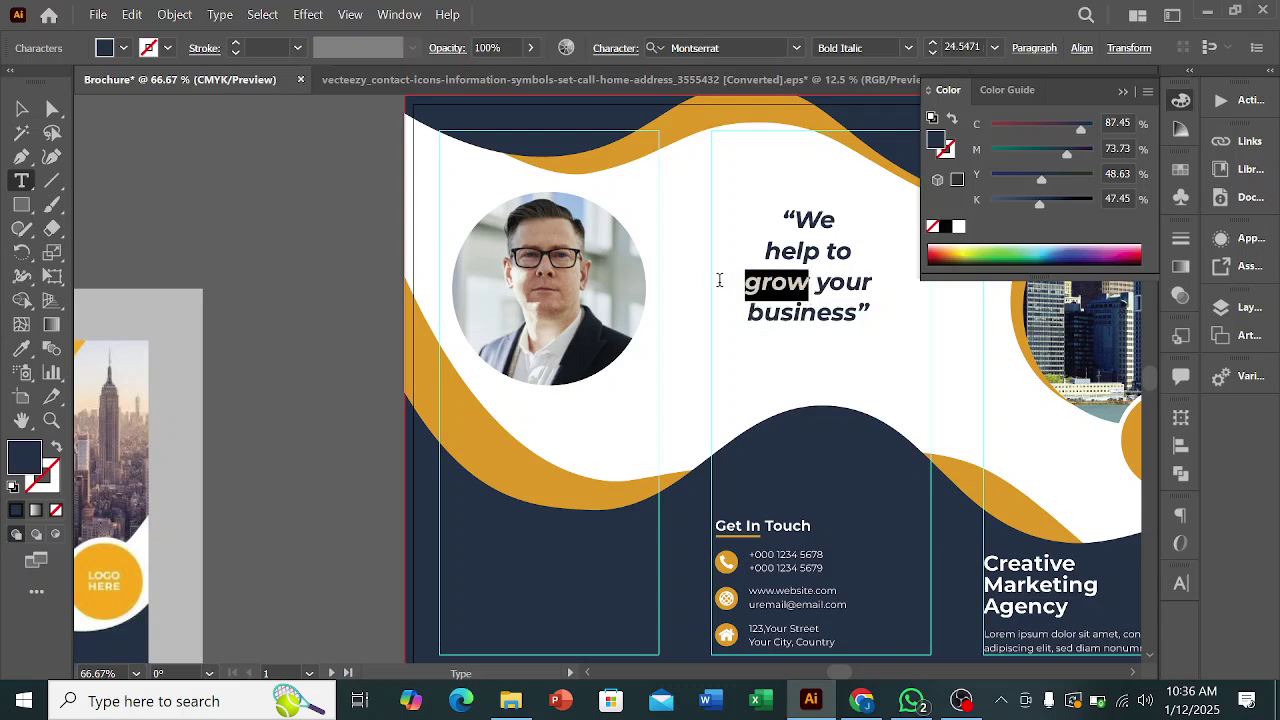
{"action": "left_click", "coordinate": [14, 346]}
{"action": "left_click", "coordinate": [551, 463]}
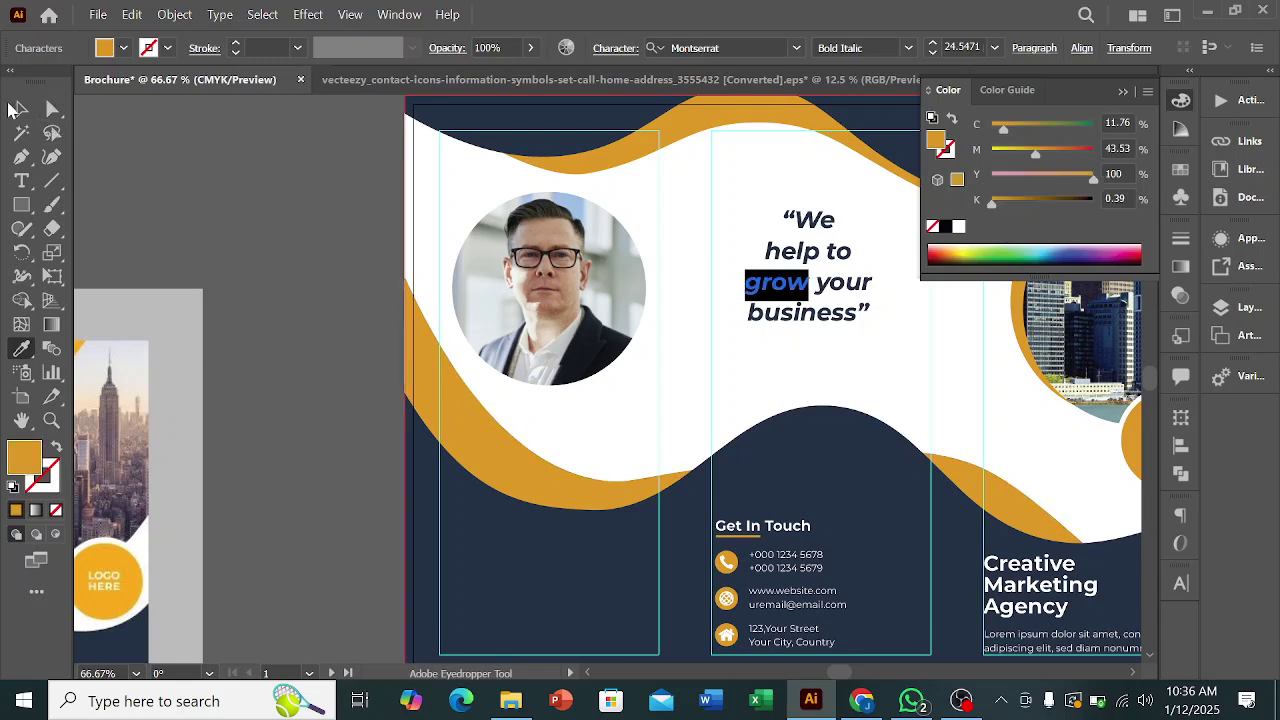
{"action": "left_click", "coordinate": [18, 108]}
- Recolor the word "business" in the quote with the wave's orange using the Eyedropper, leaving the closing quotation mark navy
{"action": "scroll", "coordinate": [826, 306], "scroll_direction": "up", "scroll_amount": 2}
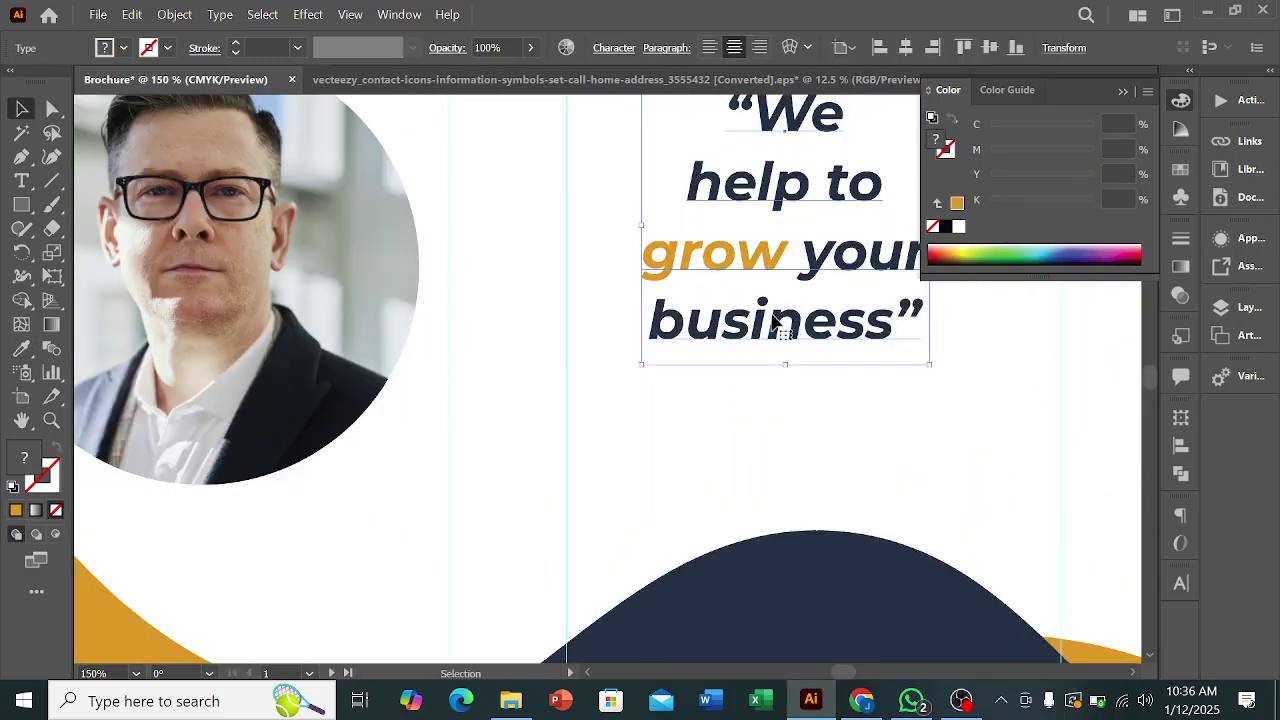
{"action": "double_click", "coordinate": [682, 322]}
{"action": "left_click_drag", "start_coordinate": [656, 315], "coordinate": [899, 322]}
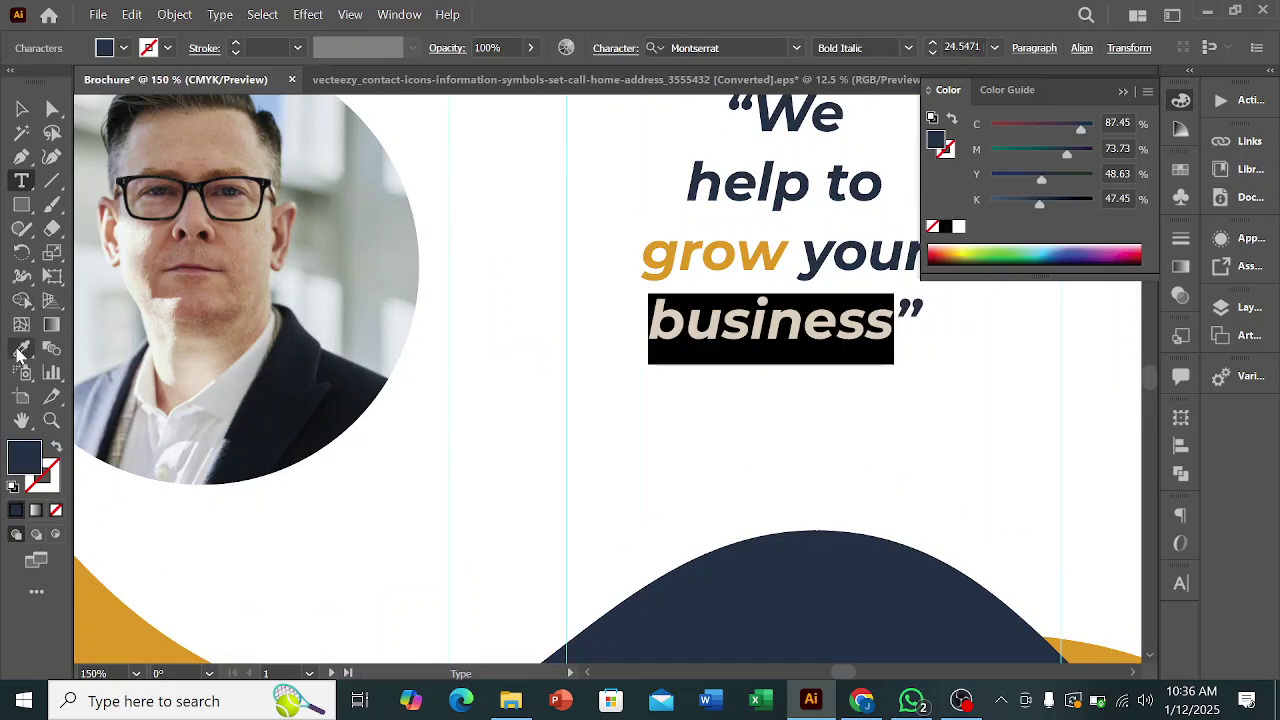
{"action": "left_click", "coordinate": [21, 347]}
{"action": "left_click", "coordinate": [107, 614]}
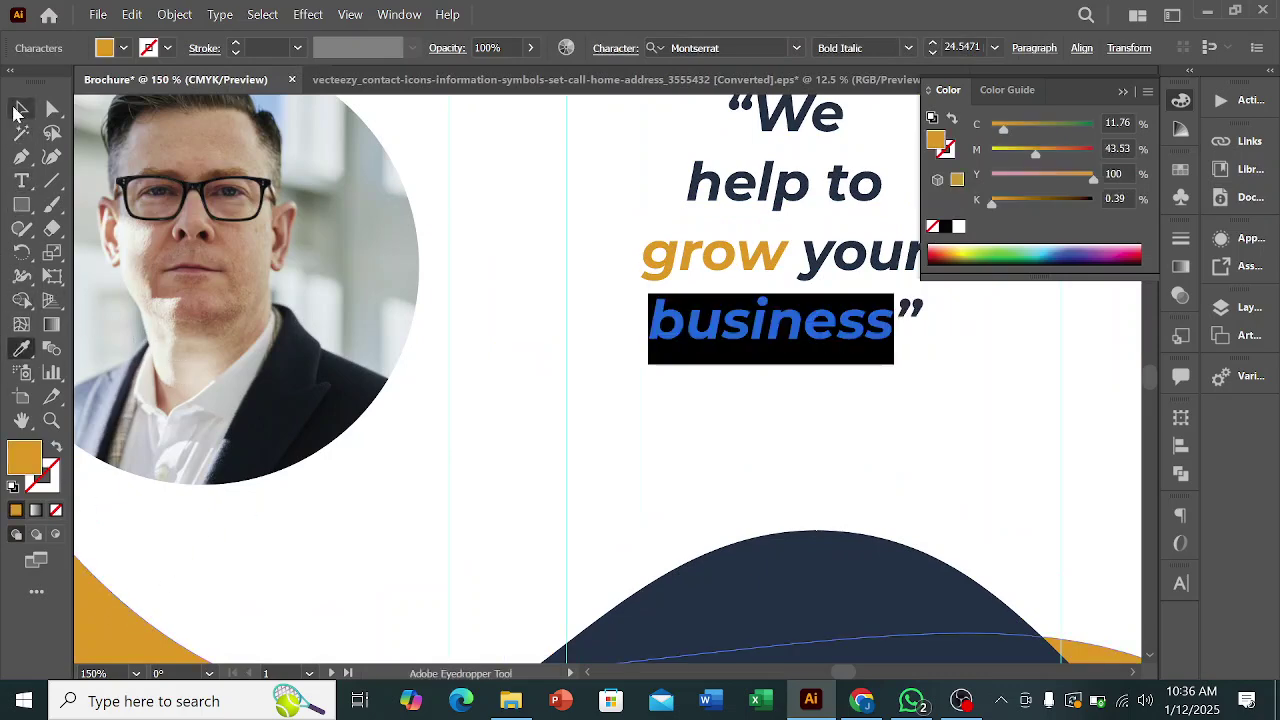
{"action": "left_click", "coordinate": [20, 110]}
{"action": "scroll", "coordinate": [475, 305], "scroll_direction": "down", "scroll_amount": 3}
{"action": "scroll", "coordinate": [535, 316], "scroll_direction": "down", "scroll_amount": 1}
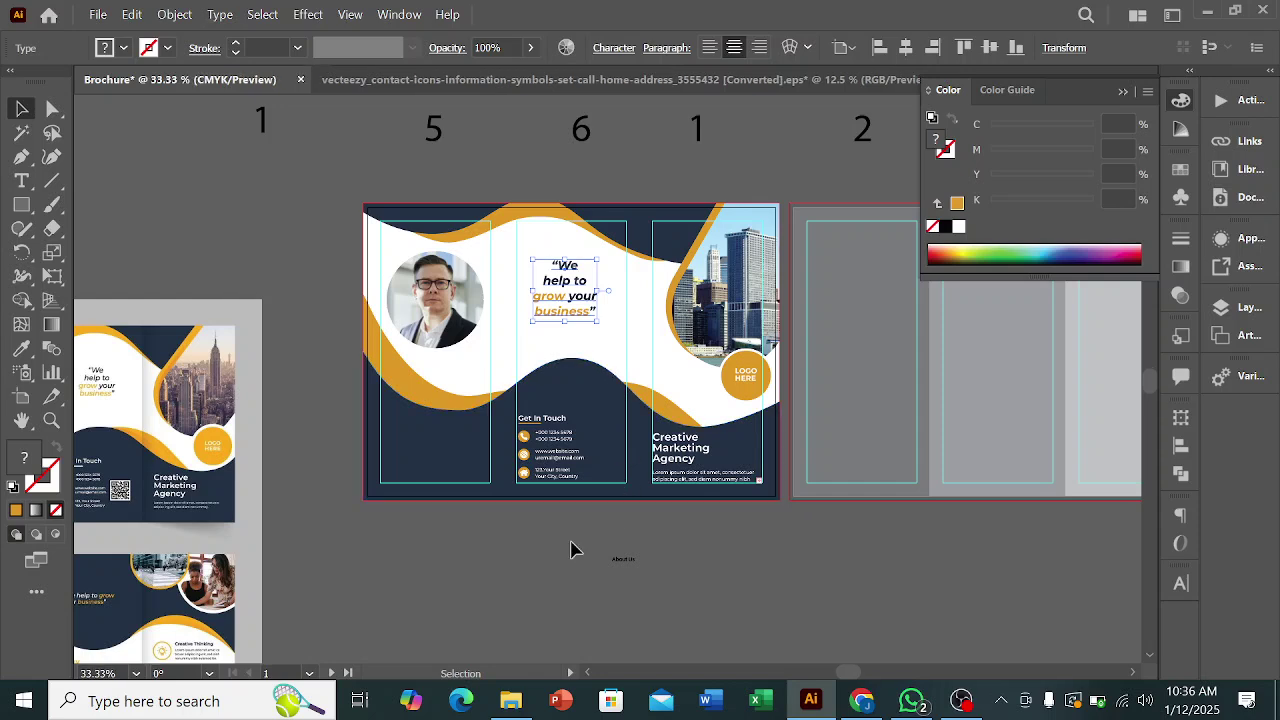
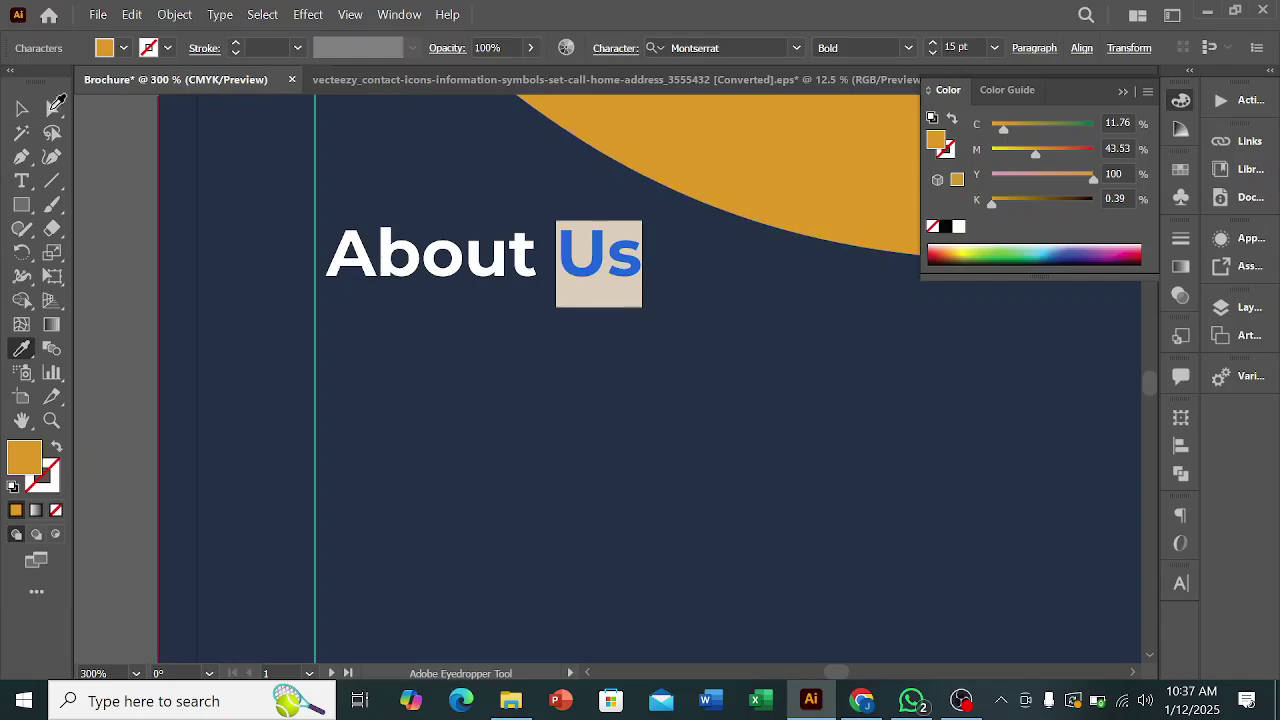
- Finish editing the word "Us" and deselect the "About Us" heading
{"action": "left_click", "coordinate": [21, 108]}
{"action": "left_click", "coordinate": [104, 143]}
{"action": "scroll", "coordinate": [524, 316], "scroll_direction": "down", "scroll_amount": 4}
{"action": "scroll", "coordinate": [557, 325], "scroll_direction": "down", "scroll_amount": 6}
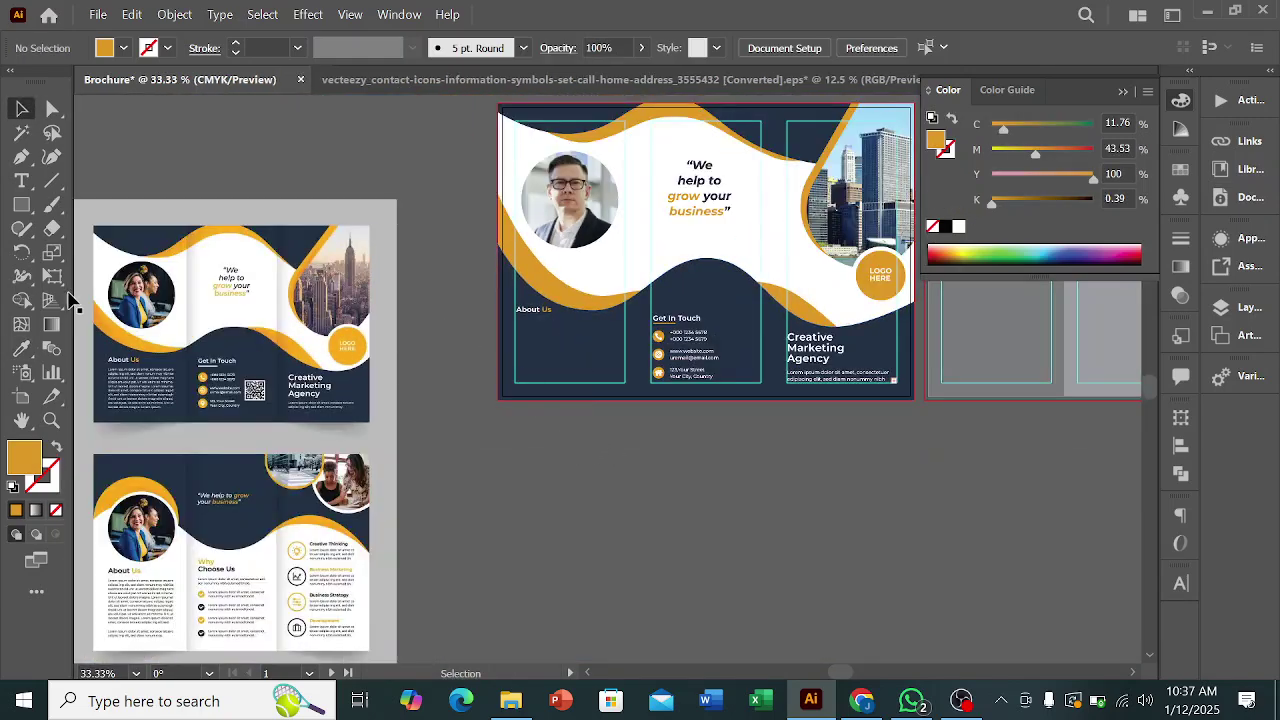
- Create a placeholder text area below "About Us", spanning the panel's guides down to the bottom margin, and justify all its lines
{"action": "left_click", "coordinate": [21, 348]}
{"action": "left_click", "coordinate": [690, 350]}
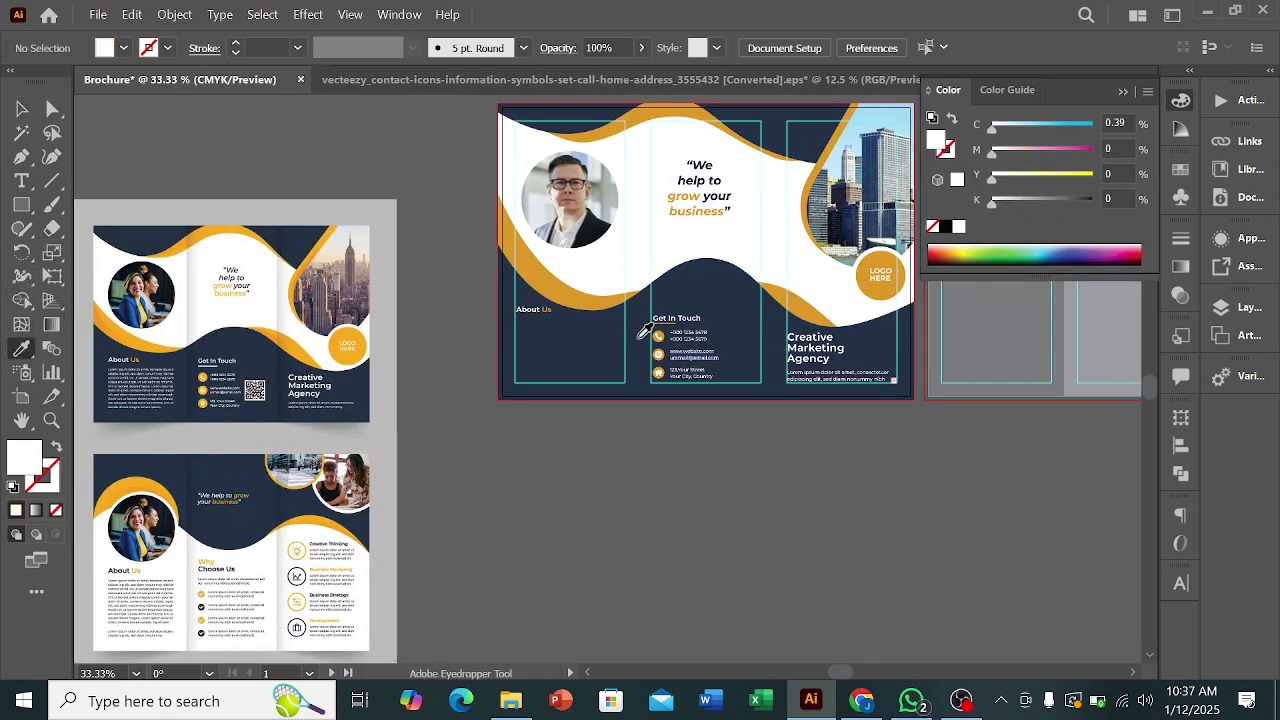
{"action": "left_click", "coordinate": [21, 180]}
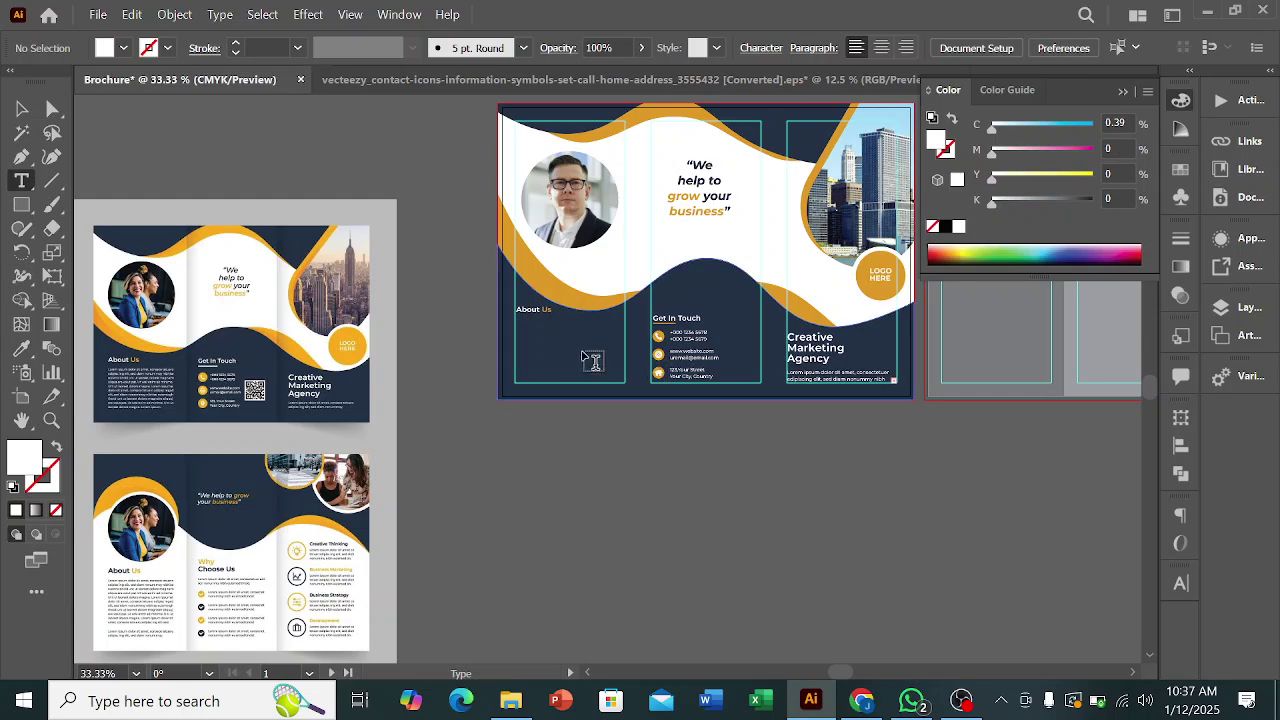
{"action": "scroll", "coordinate": [591, 360], "scroll_direction": "up", "scroll_amount": 2}
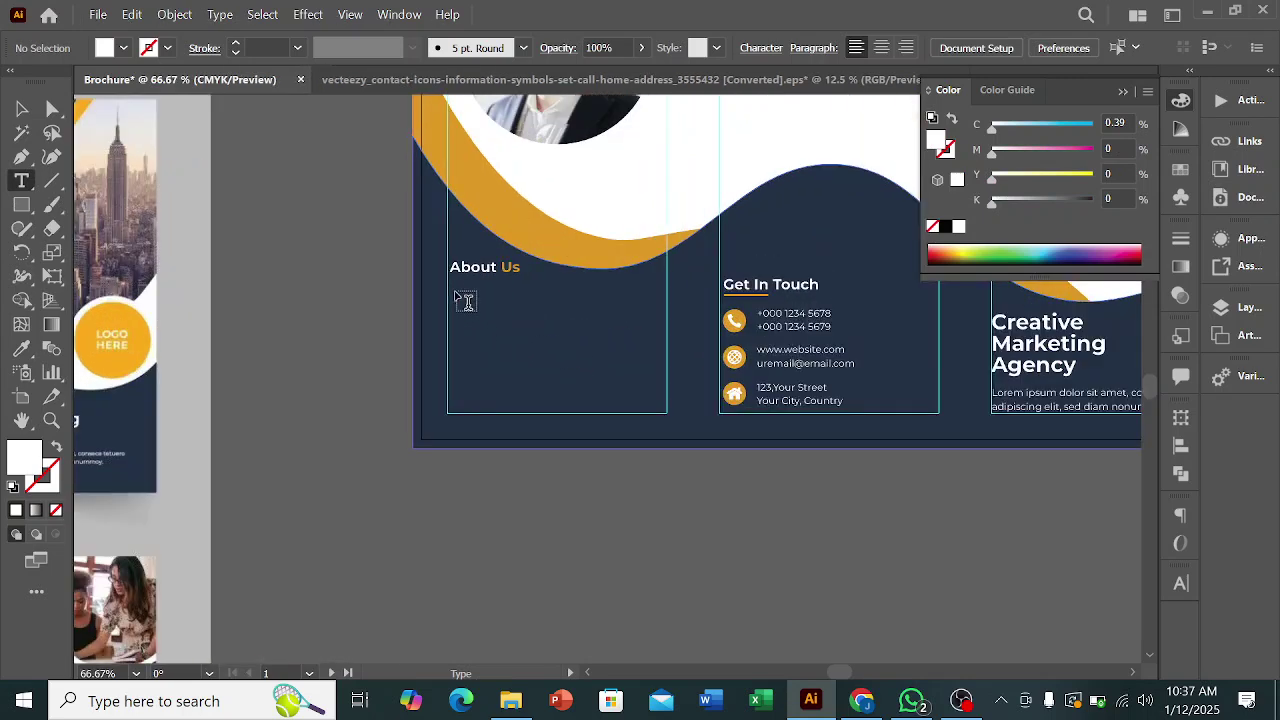
{"action": "left_click_drag", "start_coordinate": [450, 285], "coordinate": [667, 412]}
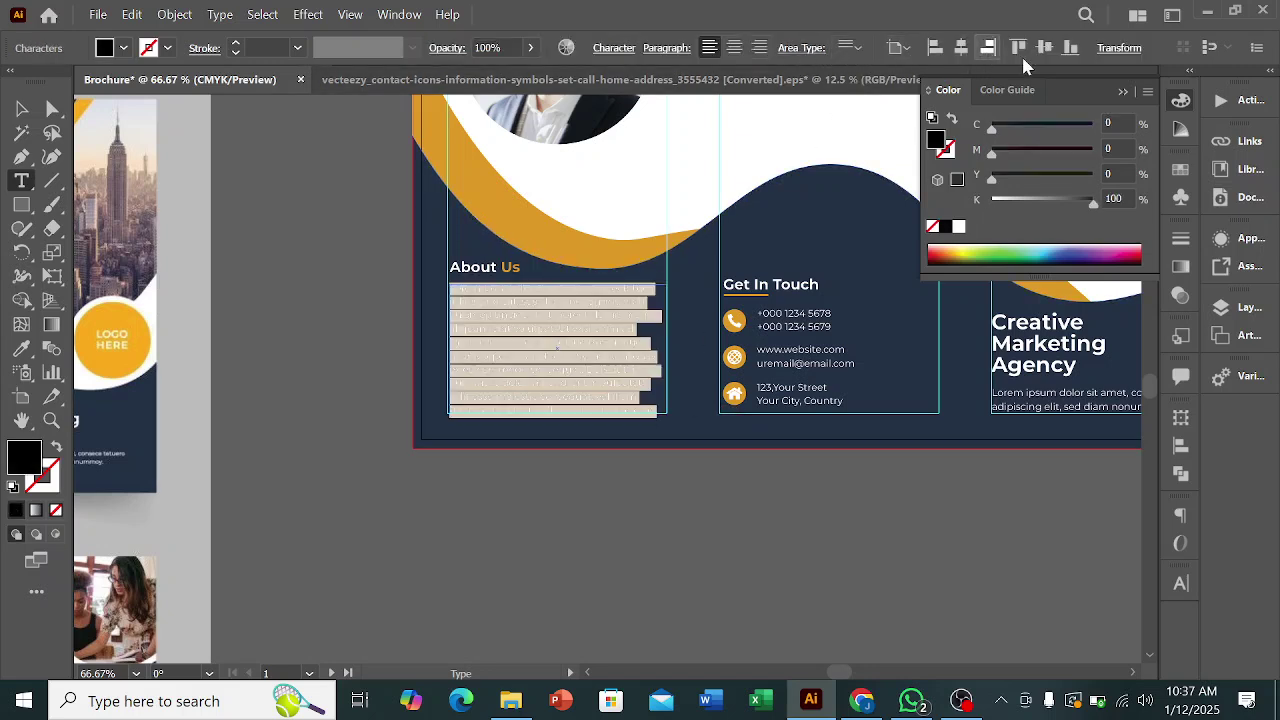
{"action": "left_click", "coordinate": [667, 49]}
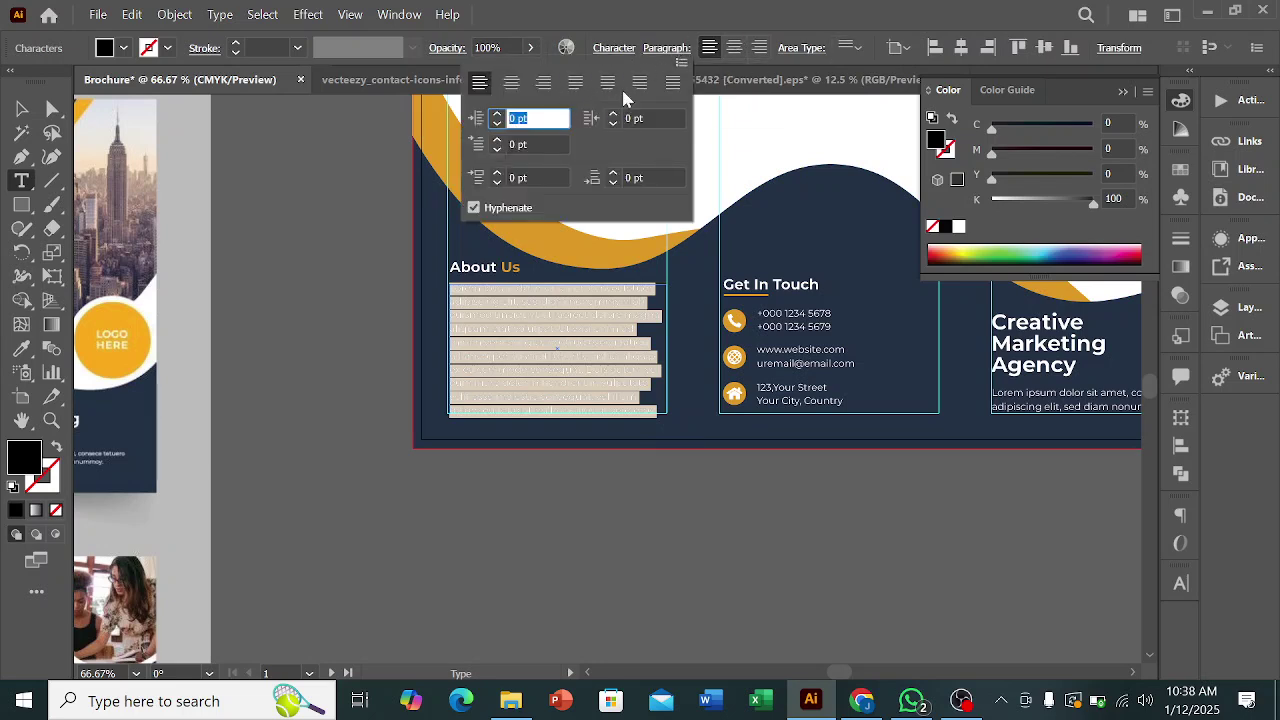
{"action": "left_click", "coordinate": [673, 83]}
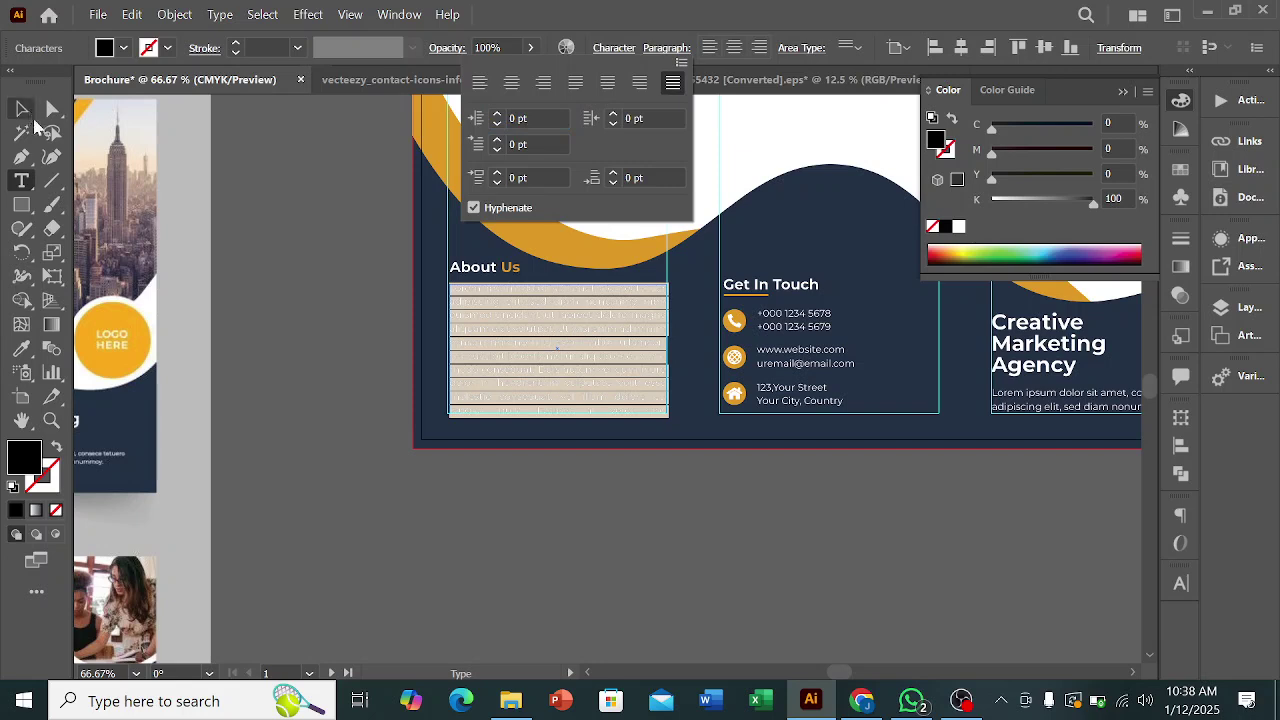
{"action": "left_click", "coordinate": [22, 108]}
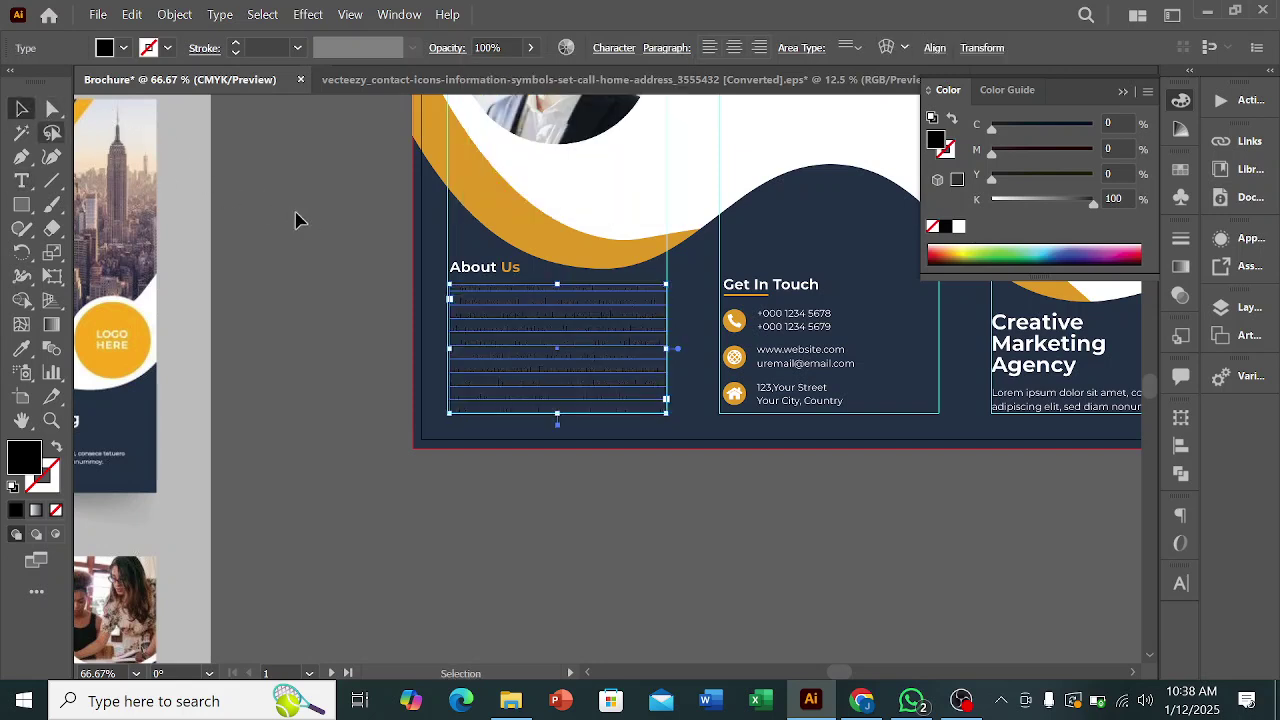
- Fill the "About Us" paragraph with the white of the brochure background using the Eyedropper
{"action": "left_click", "coordinate": [22, 348]}
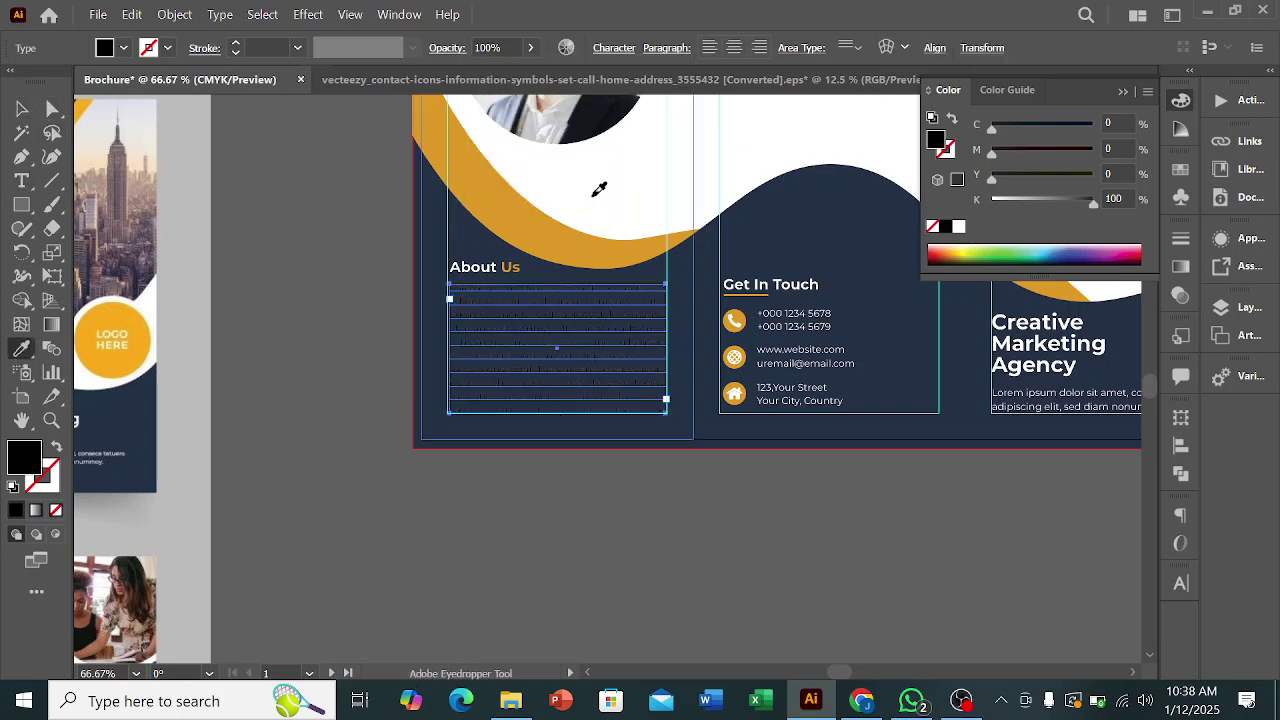
{"action": "left_click", "coordinate": [456, 150]}
{"action": "left_click", "coordinate": [22, 108]}
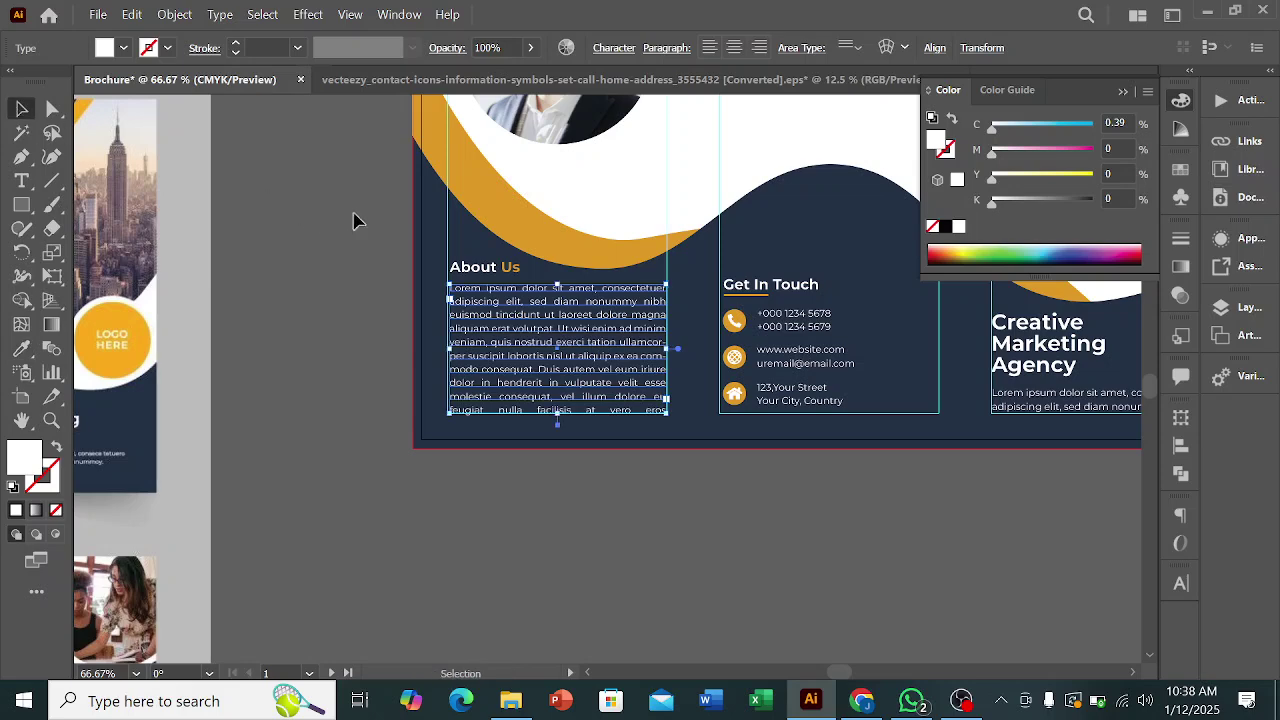
{"action": "left_click", "coordinate": [341, 209]}
{"action": "scroll", "coordinate": [885, 438], "scroll_direction": "down", "scroll_amount": 2}
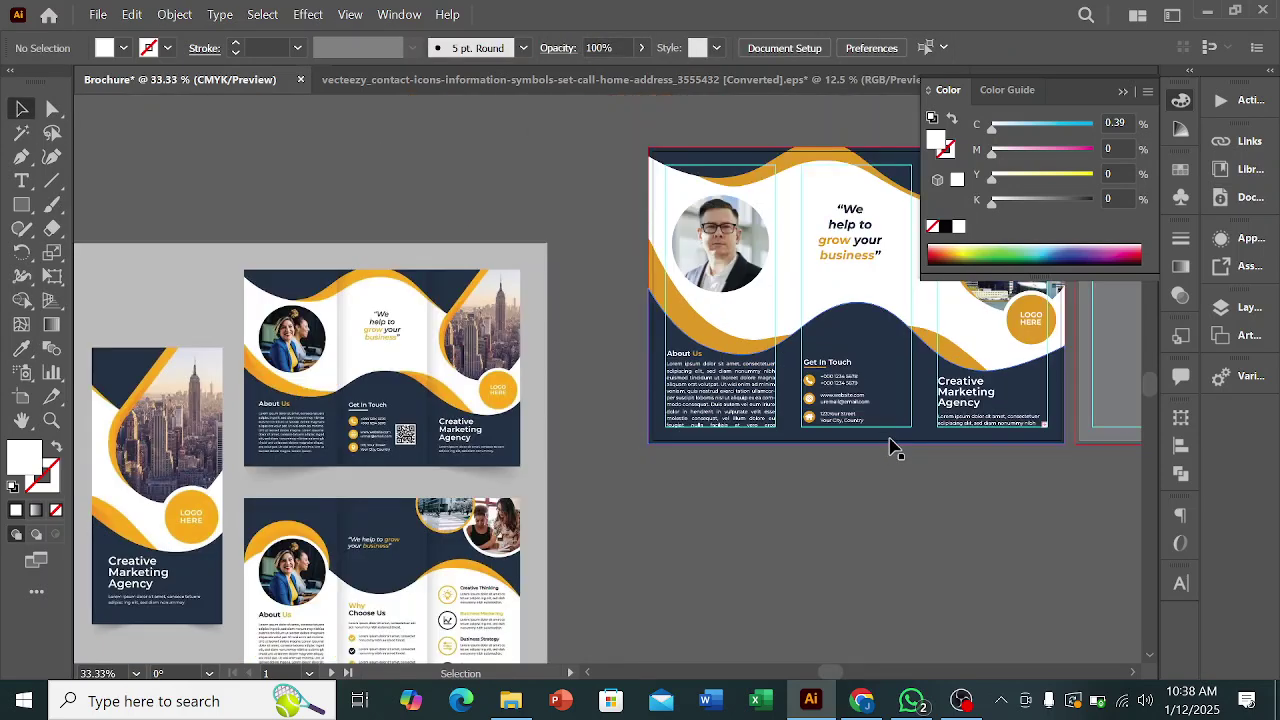
- Change the "About Us" paragraph's alignment to justified with the last line aligned left
{"action": "left_click", "coordinate": [760, 403]}
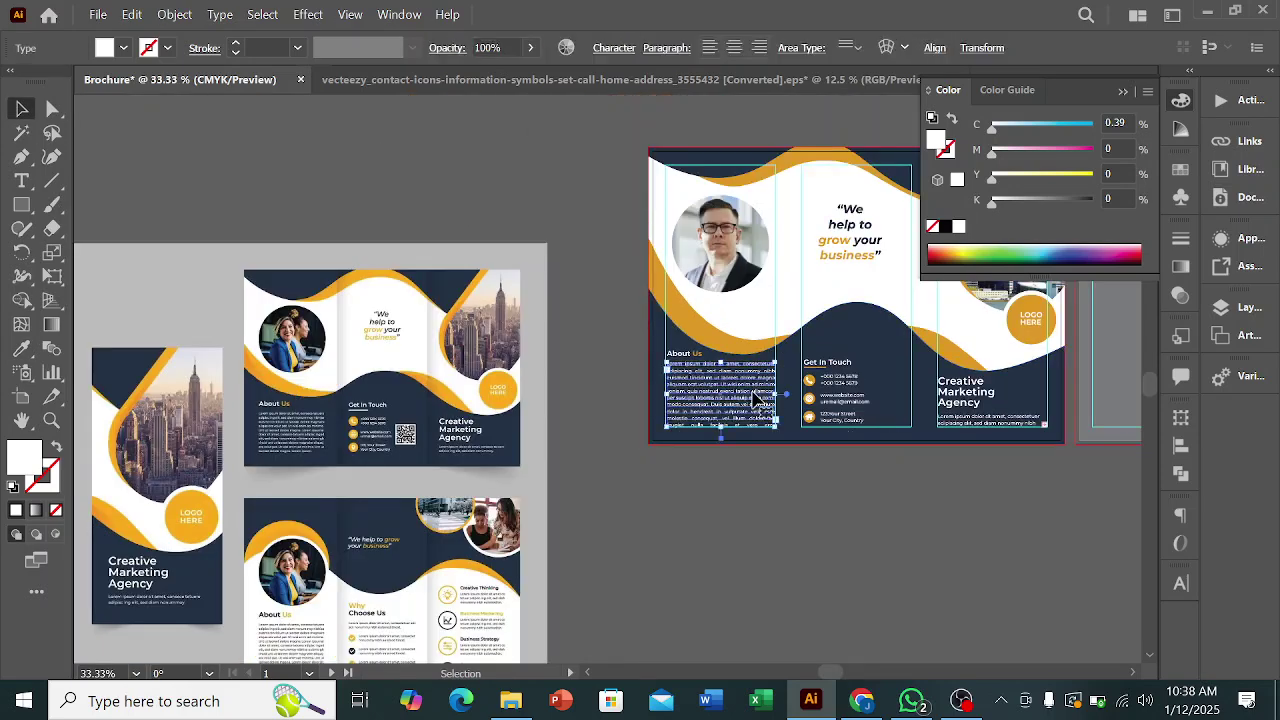
{"action": "left_click", "coordinate": [662, 52]}
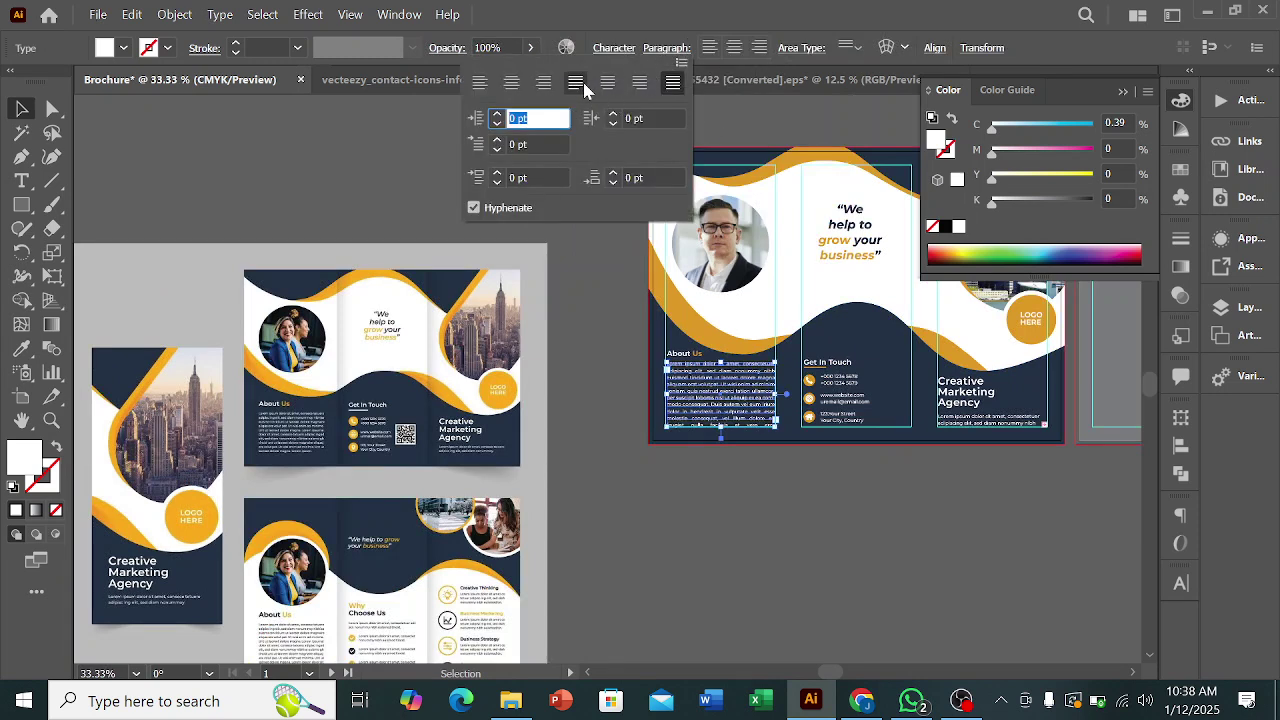
{"action": "left_click", "coordinate": [578, 84]}
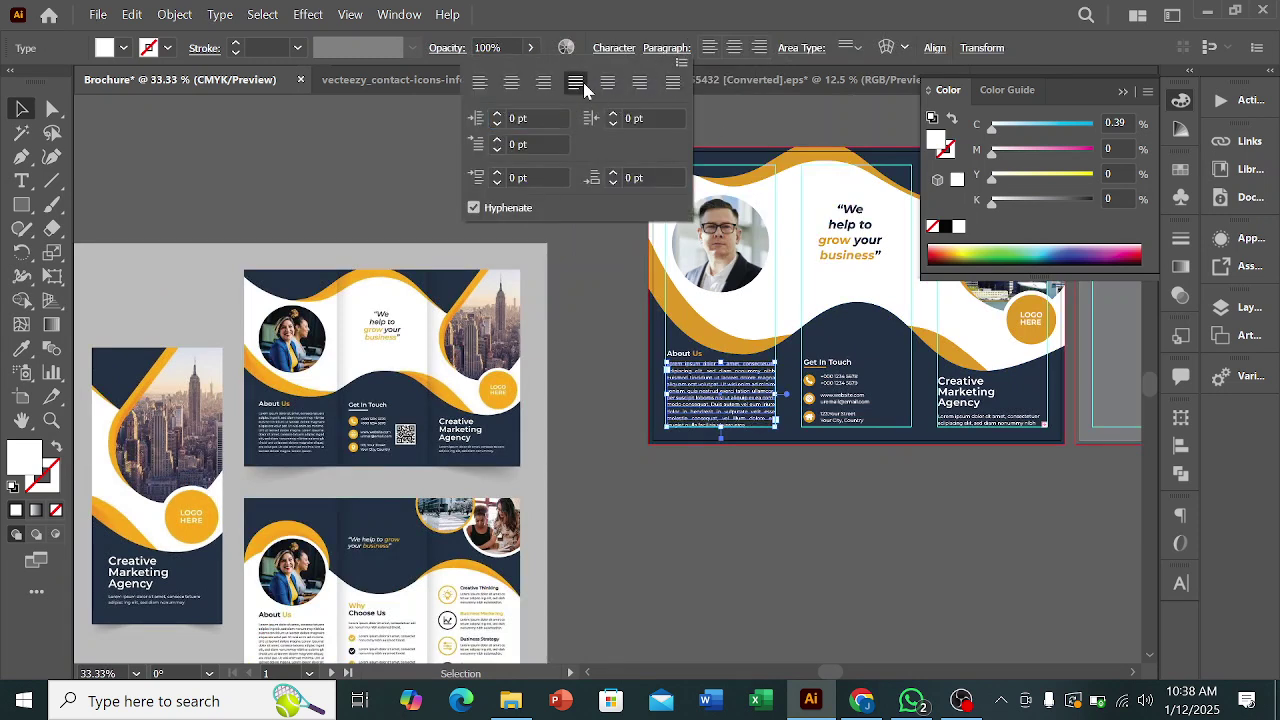
{"action": "left_click", "coordinate": [400, 191]}
{"action": "left_click", "coordinate": [400, 191]}
- Shorten the "About Us" text frame from its bottom edge to eight lines and move it slightly down from the heading
{"action": "scroll", "coordinate": [730, 418], "scroll_direction": "up", "scroll_amount": 2}
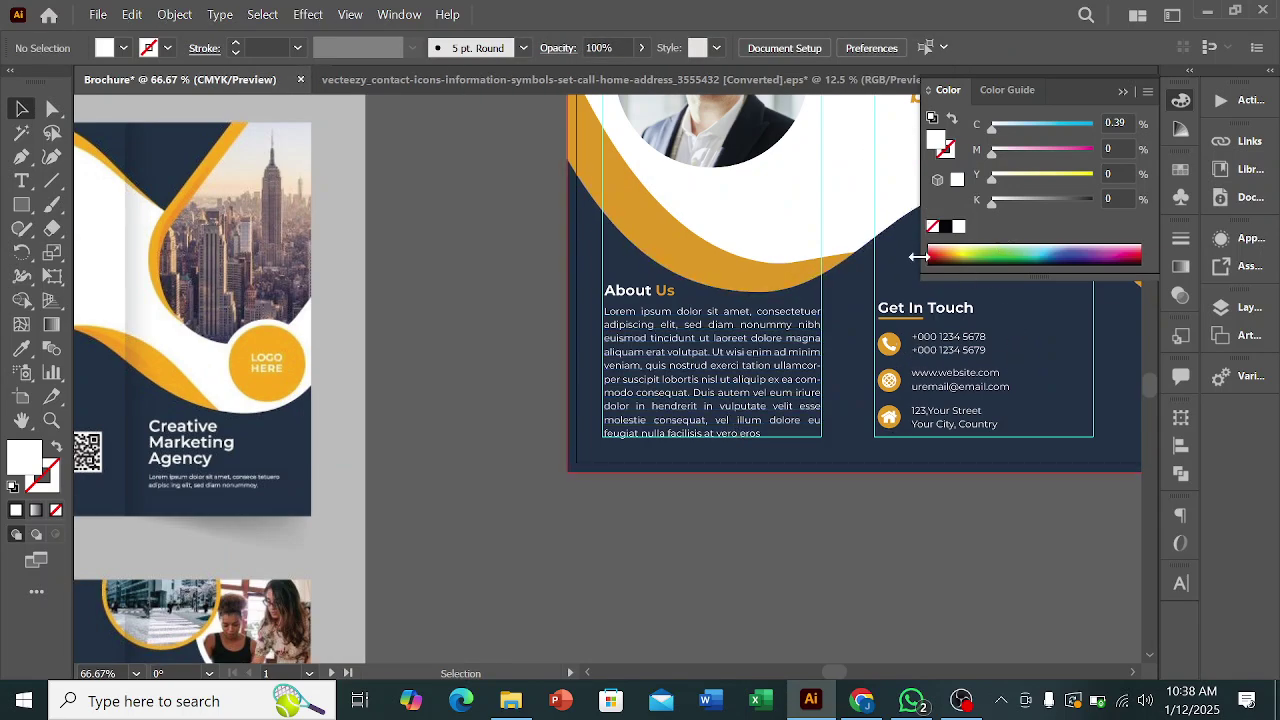
{"action": "left_click", "coordinate": [720, 338]}
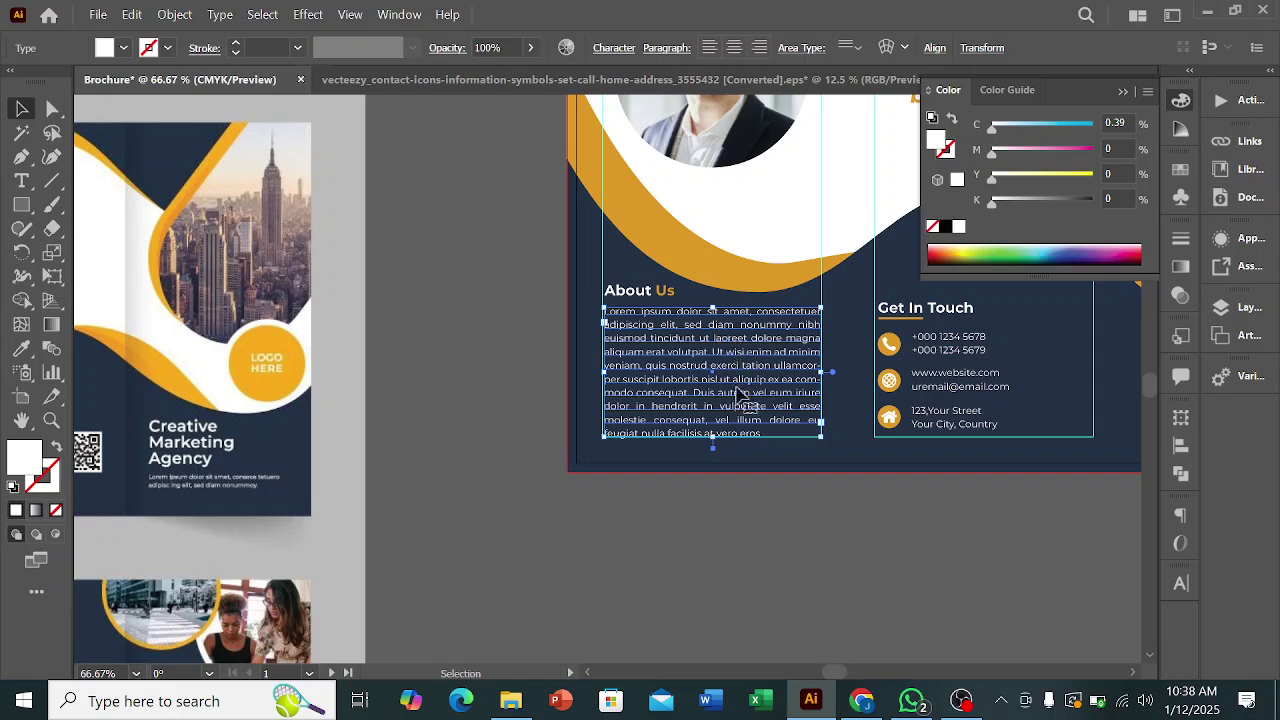
{"action": "left_click_drag", "start_coordinate": [712, 437], "coordinate": [713, 412]}
{"action": "left_click", "coordinate": [762, 545]}
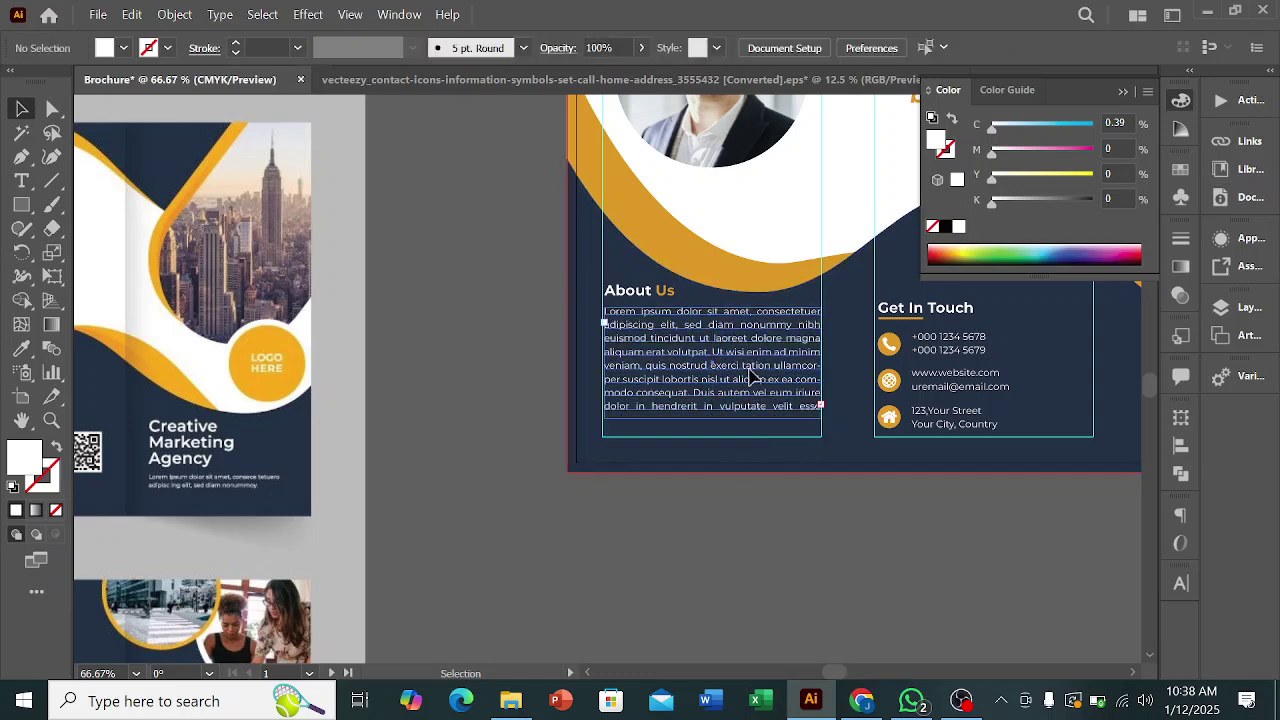
{"action": "left_click_drag", "start_coordinate": [749, 372], "coordinate": [750, 383]}
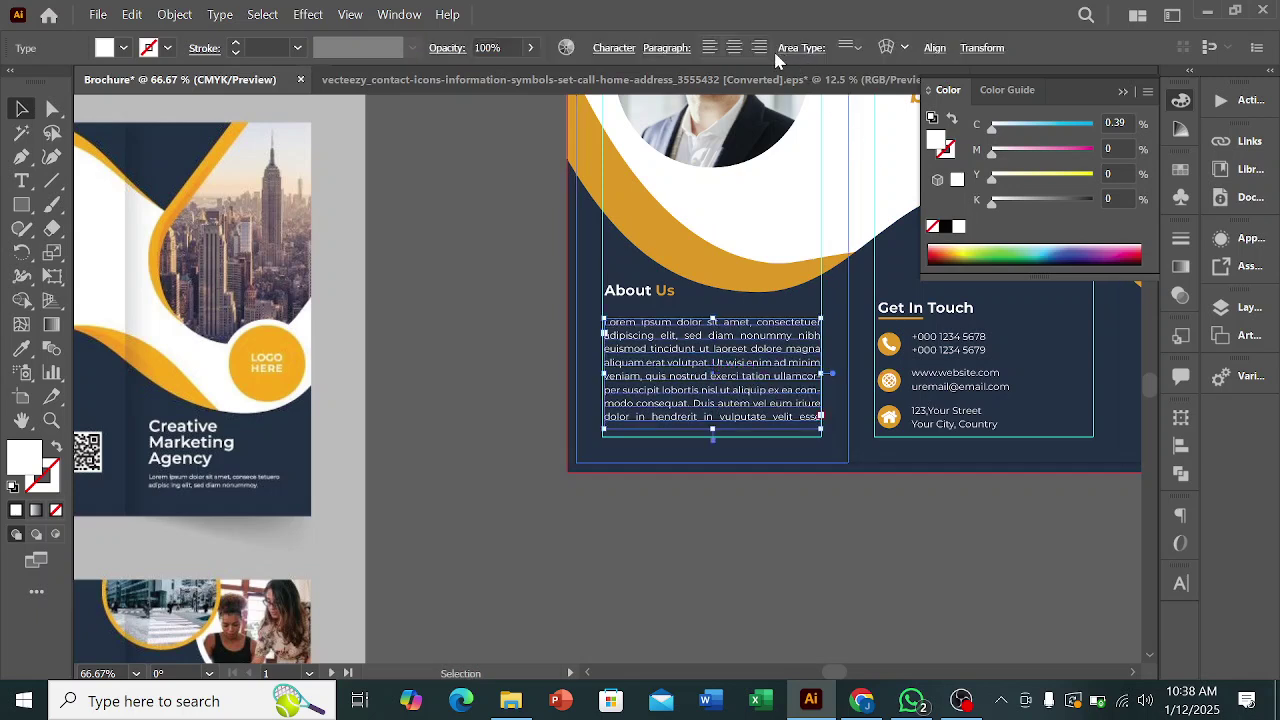
- Set the "About Us" paragraph's leading to 12 pt
{"action": "left_click", "coordinate": [627, 56]}
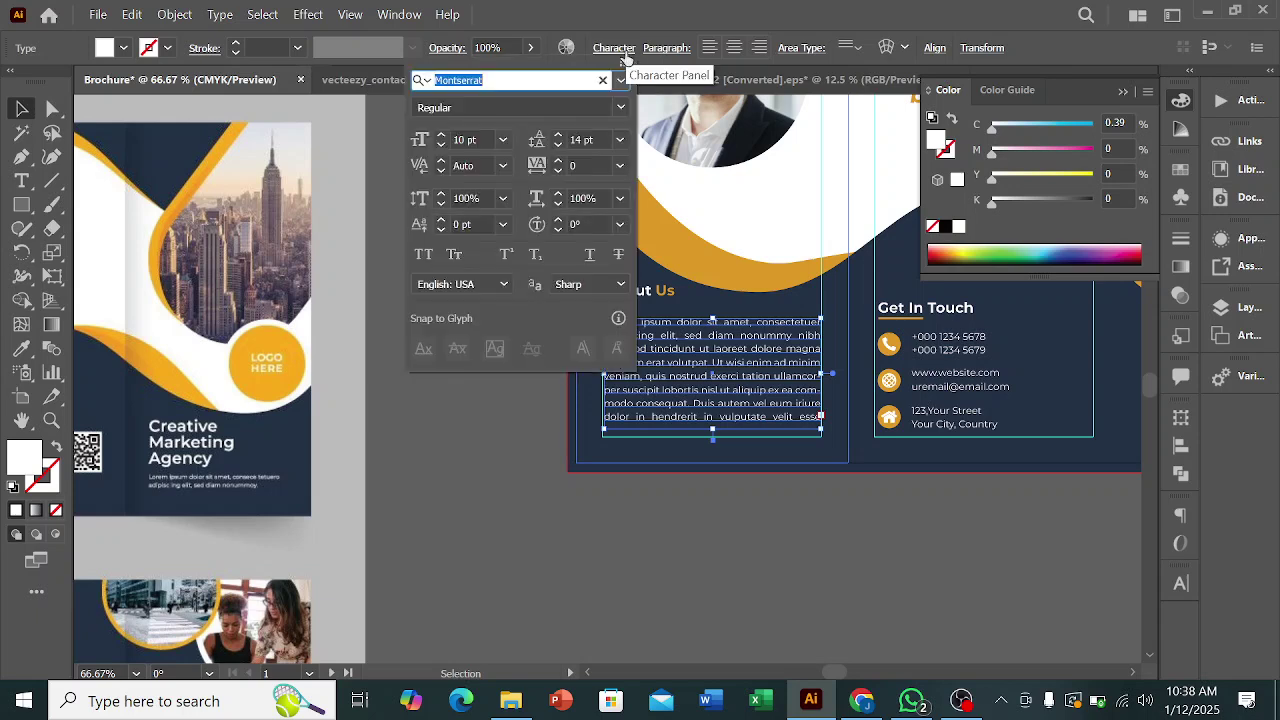
{"action": "left_click", "coordinate": [558, 145]}
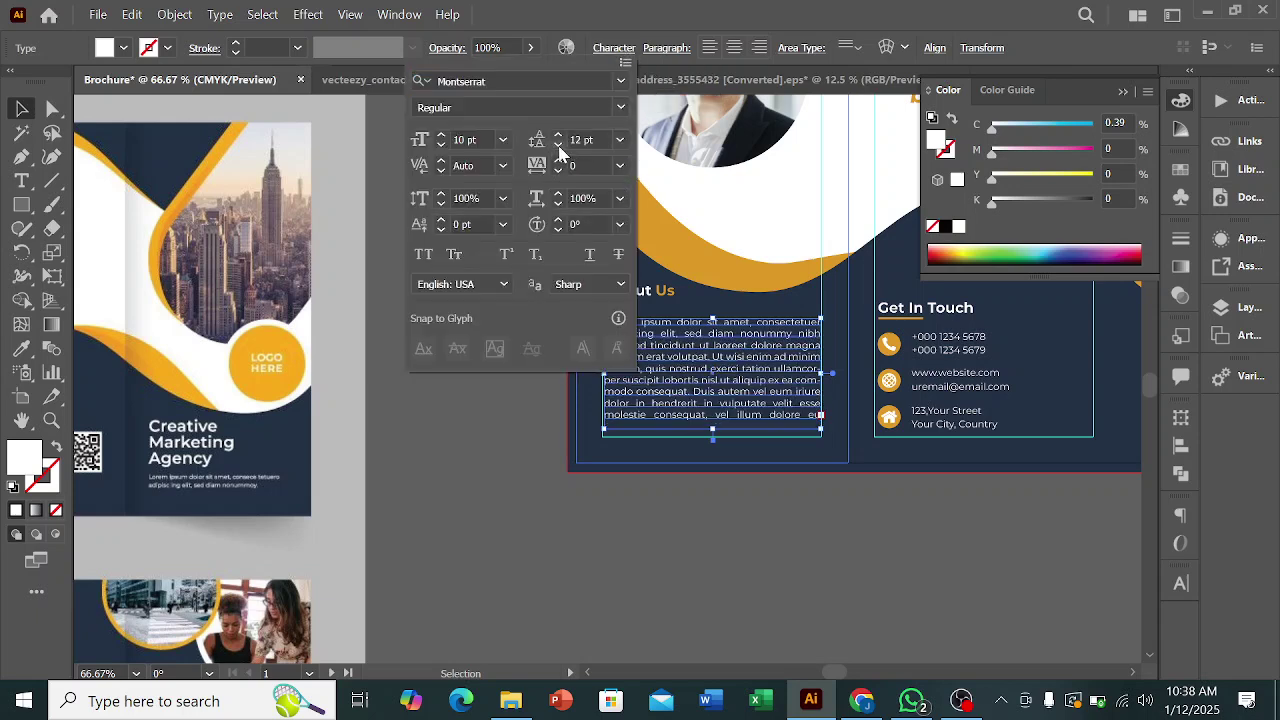
{"action": "left_click", "coordinate": [639, 541]}
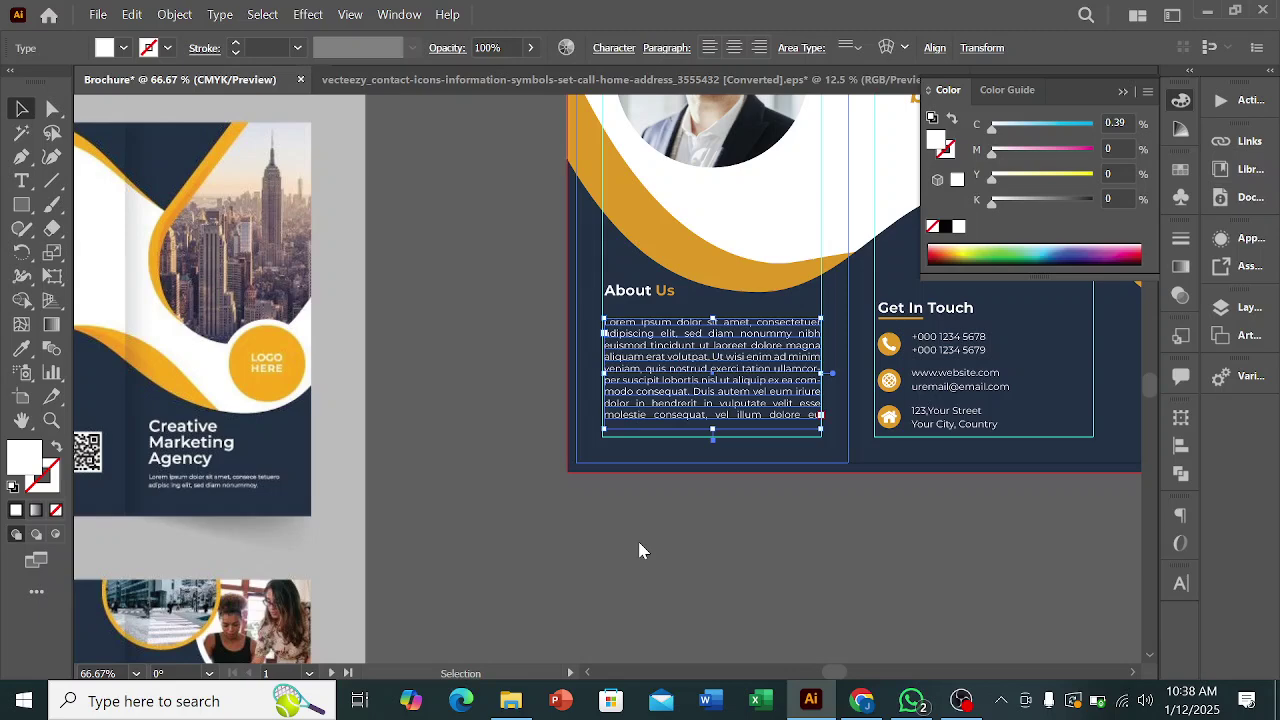
{"action": "left_click", "coordinate": [578, 534]}
- Move the "About Us" heading slightly down, and shift its paragraph down toward the panel's bottom margin guide
{"action": "scroll", "coordinate": [933, 538], "scroll_direction": "up", "scroll_amount": 1}
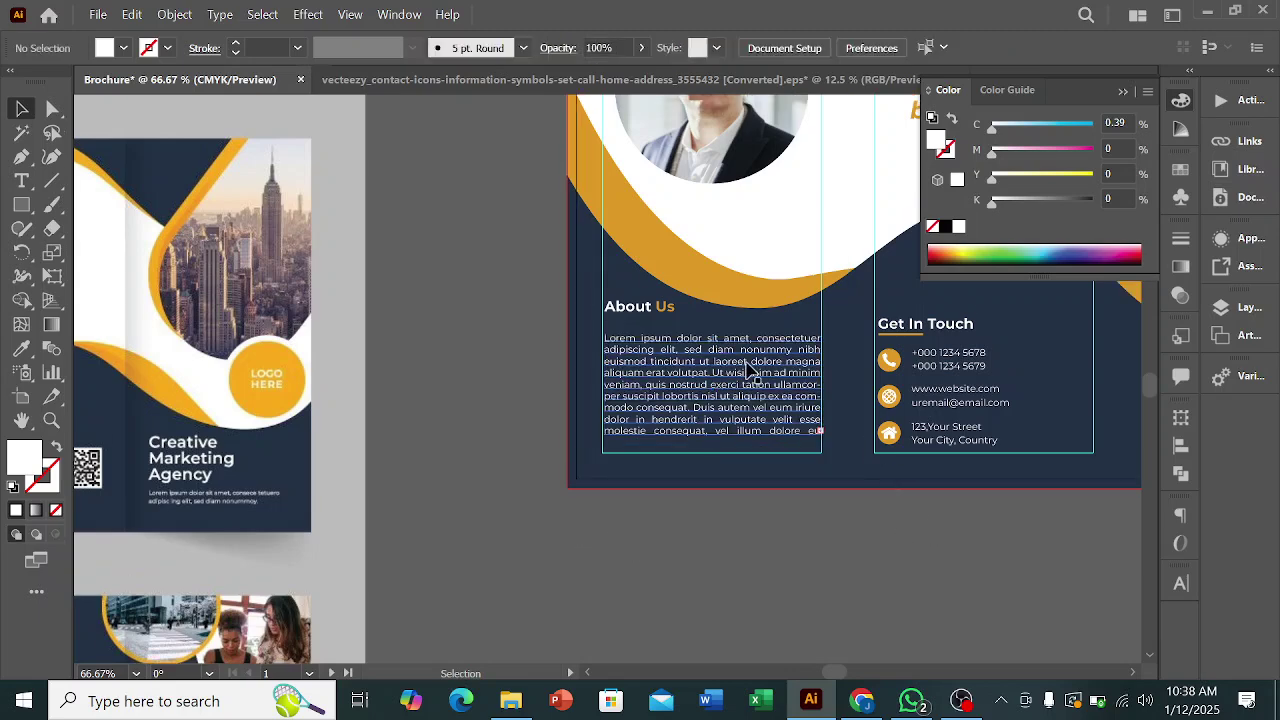
{"action": "scroll", "coordinate": [685, 372], "scroll_direction": "up", "scroll_amount": 2}
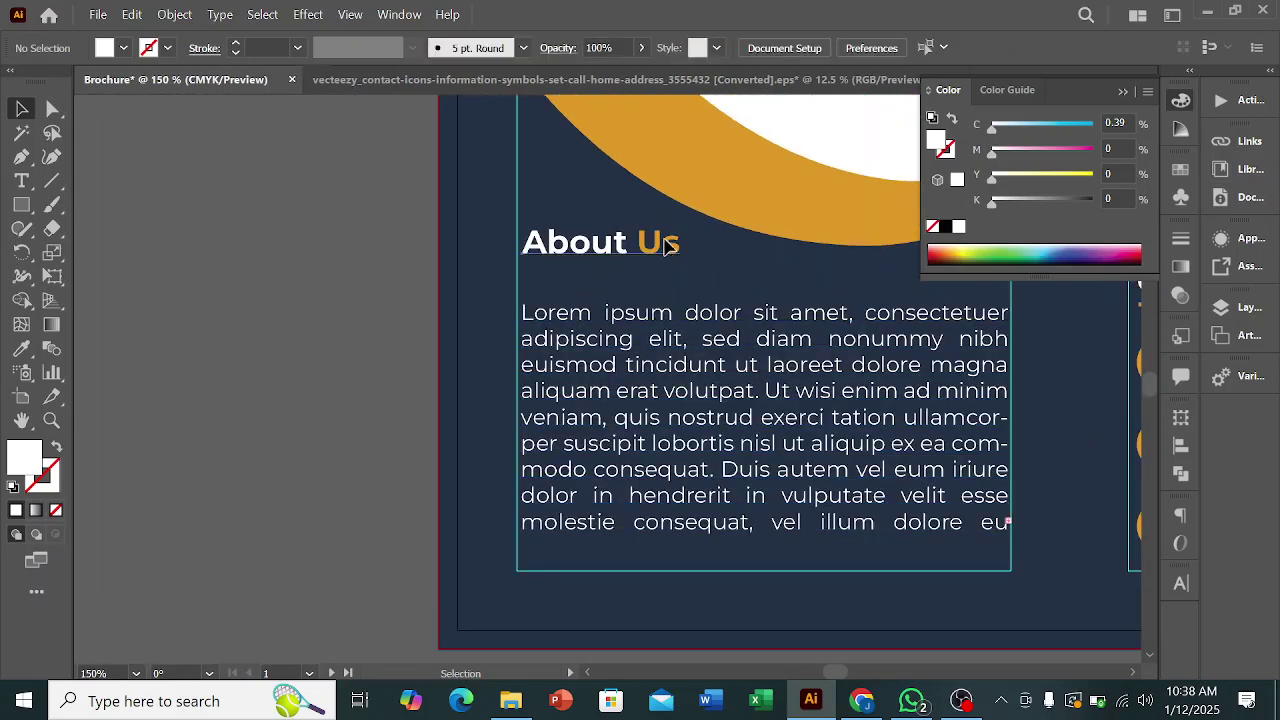
{"action": "left_click_drag", "start_coordinate": [665, 246], "coordinate": [665, 262]}
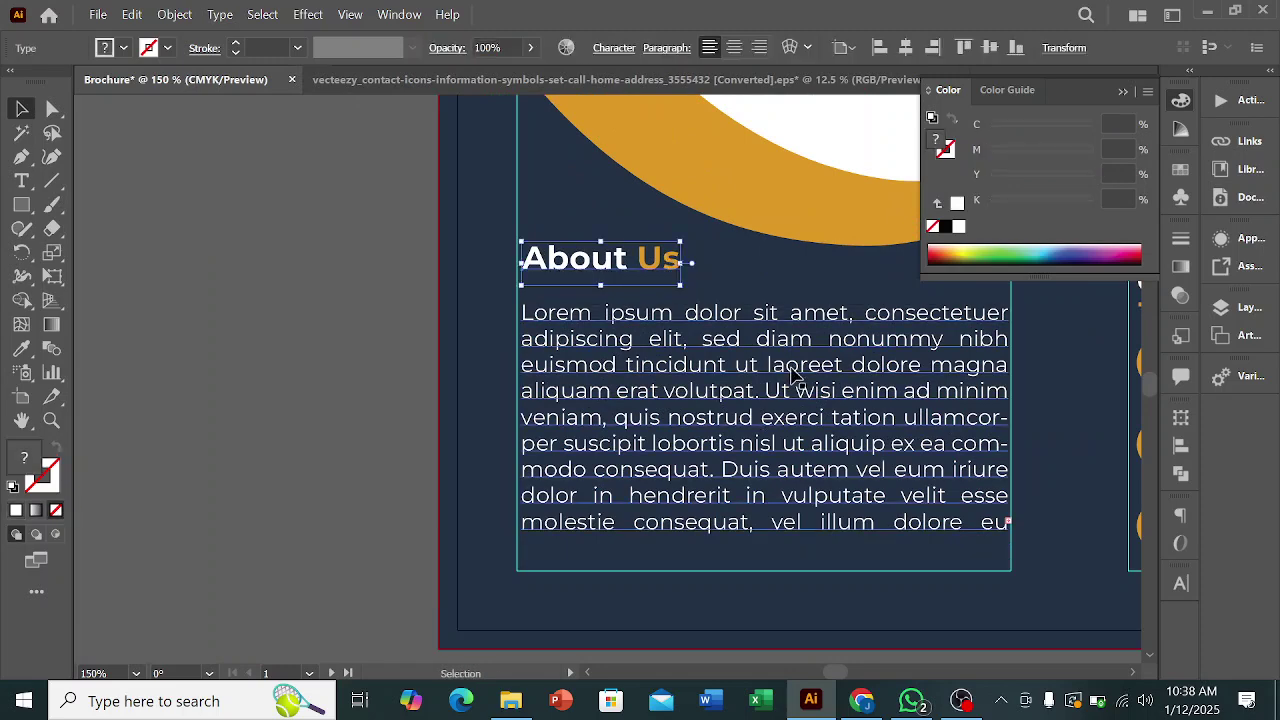
{"action": "scroll", "coordinate": [793, 375], "scroll_direction": "down", "scroll_amount": 2}
{"action": "left_click_drag", "start_coordinate": [817, 446], "coordinate": [817, 462]}
{"action": "left_click", "coordinate": [408, 358]}
{"action": "scroll", "coordinate": [408, 358], "scroll_direction": "down", "scroll_amount": 3}
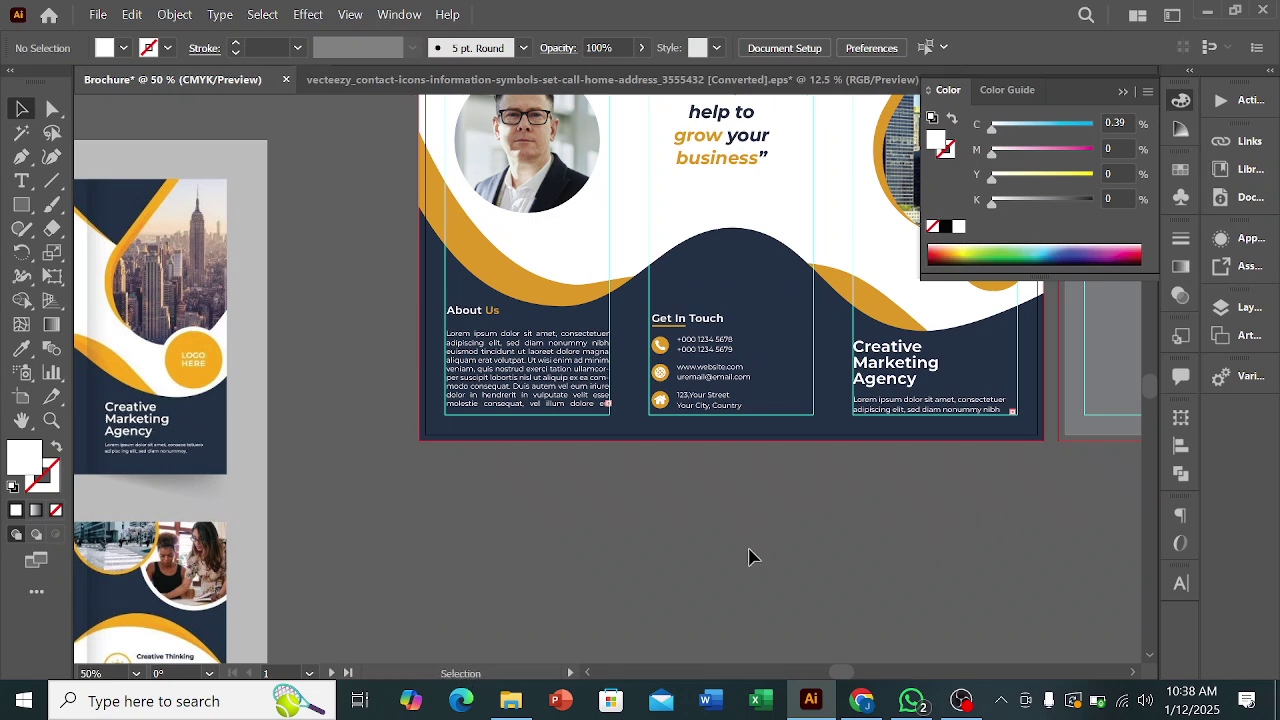
- Select the upper orange wave shape on the outside page for anchor-point editing
{"action": "scroll", "coordinate": [750, 557], "scroll_direction": "down", "scroll_amount": 1}
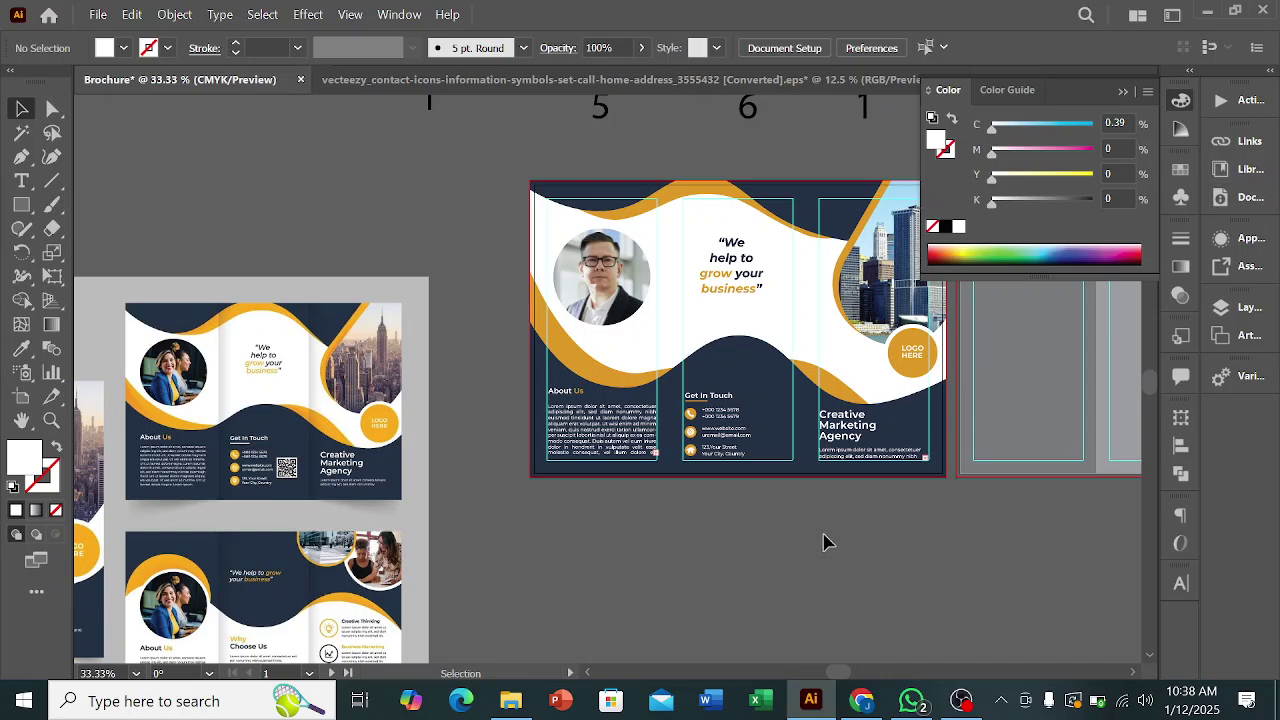
{"action": "scroll", "coordinate": [859, 249], "scroll_direction": "up", "scroll_amount": 3}
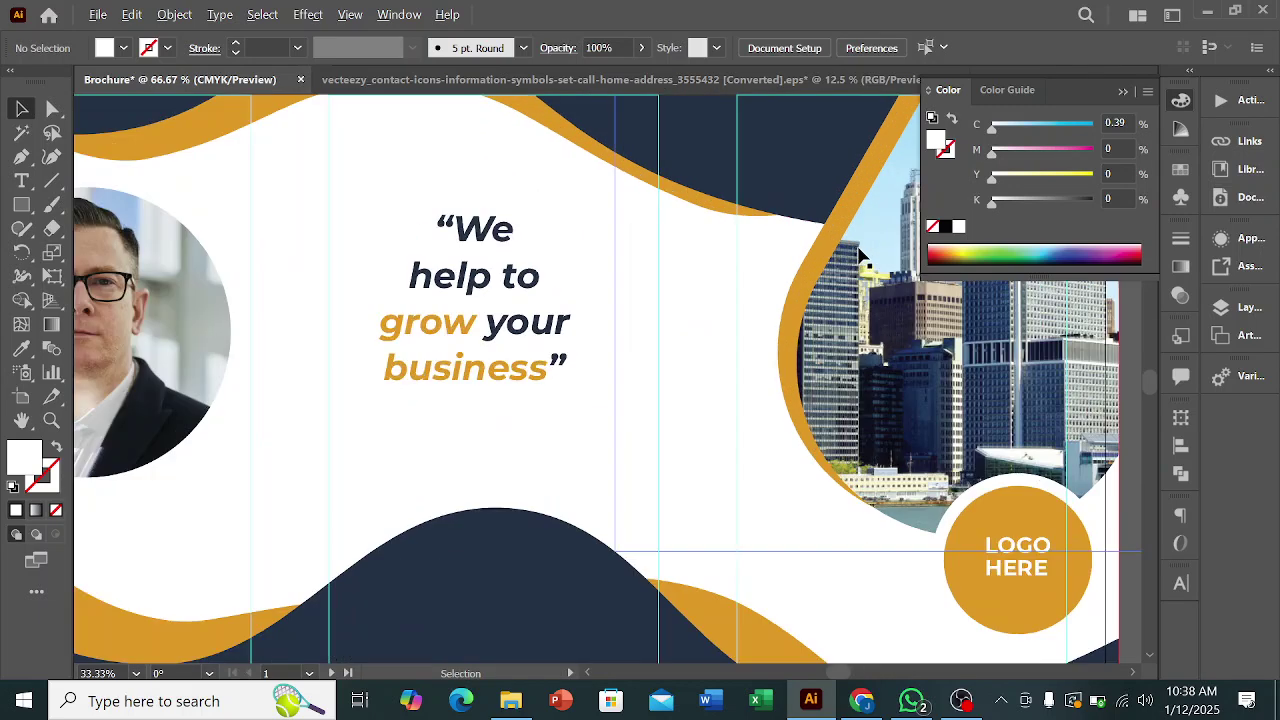
{"action": "left_click", "coordinate": [724, 210]}
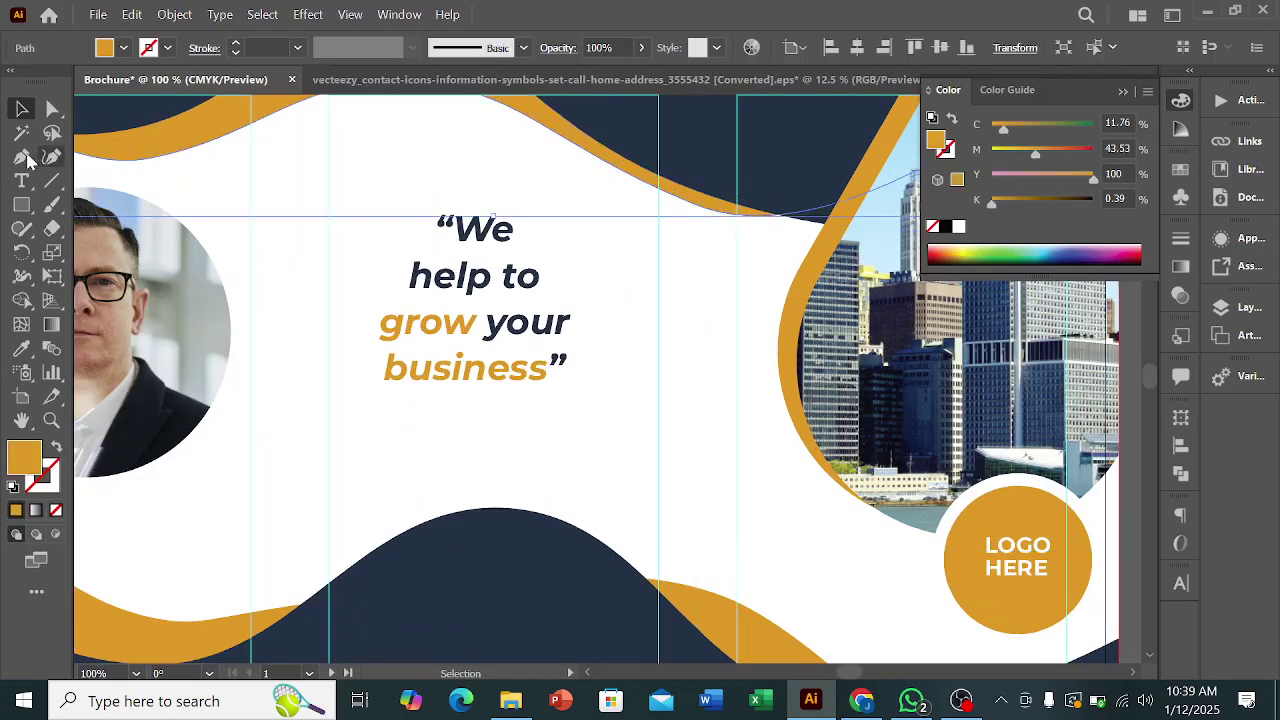
{"action": "left_click", "coordinate": [53, 108]}
{"action": "scroll", "coordinate": [220, 257], "scroll_direction": "down", "scroll_amount": 2}
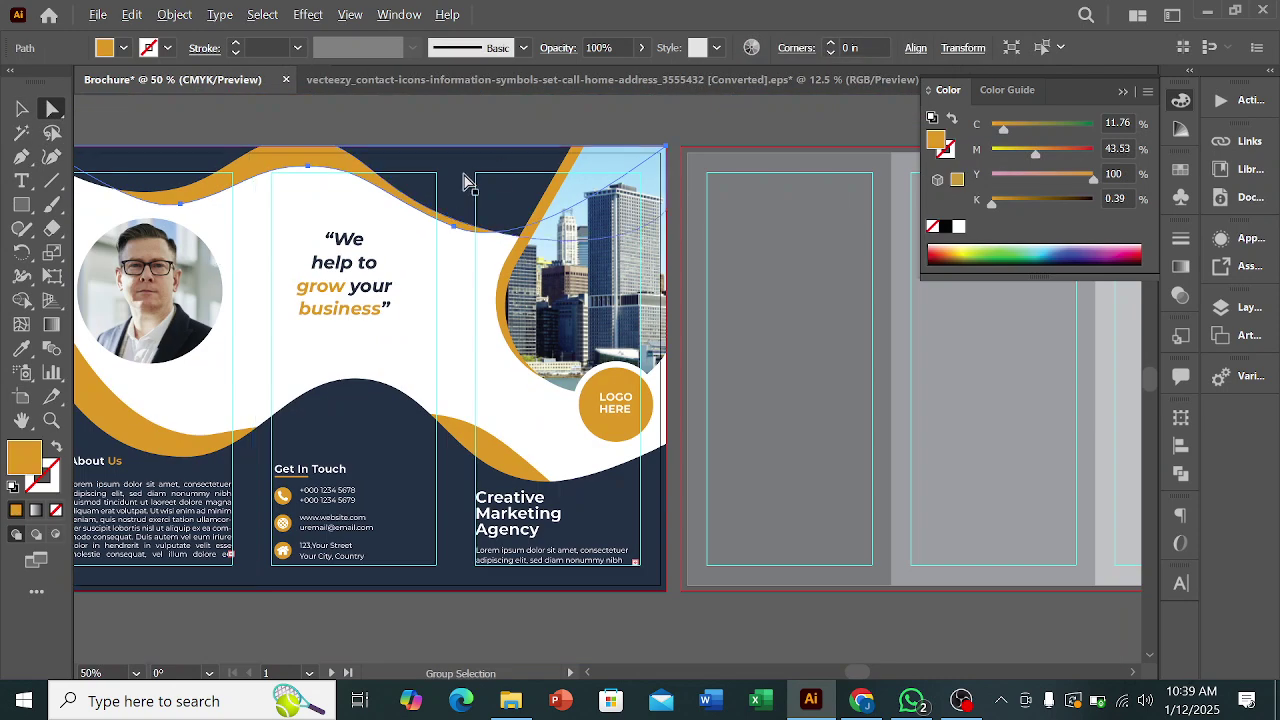
{"action": "scroll", "coordinate": [671, 190], "scroll_direction": "up", "scroll_amount": 1}
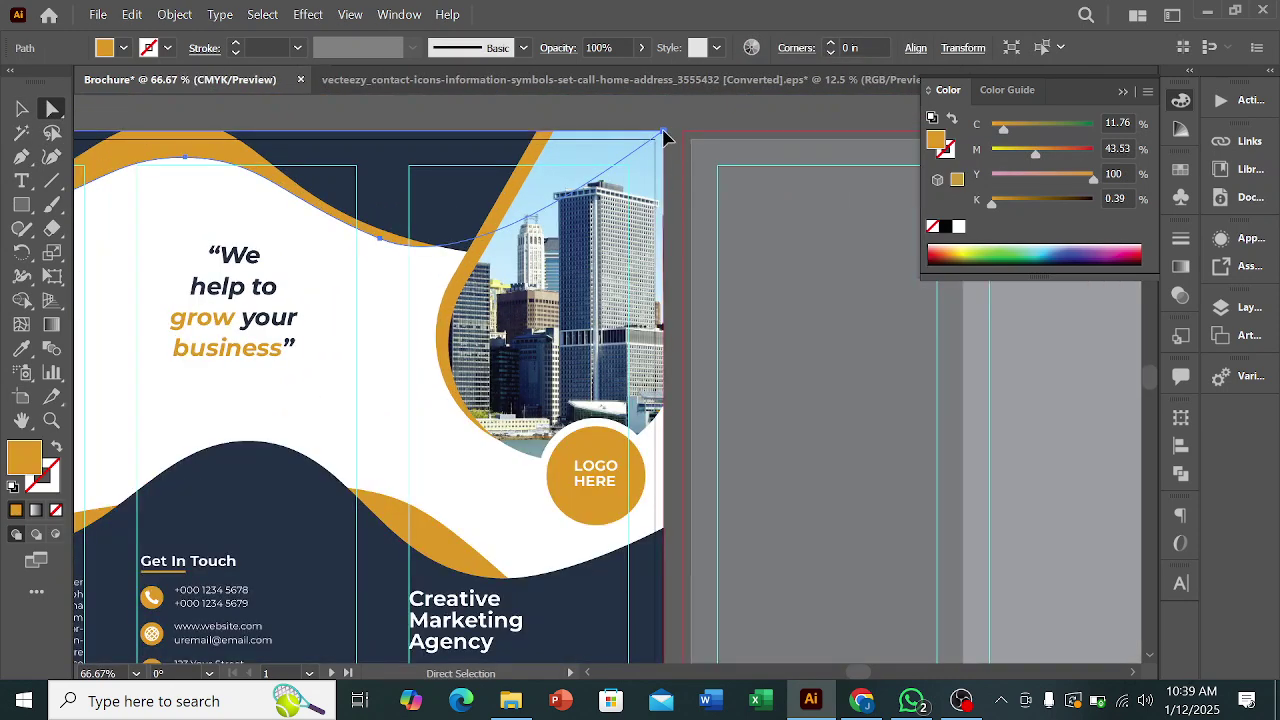
- Try to remove an anchor point at the upper orange wave's top-right corner and pull the remaining corner point down
{"action": "left_click", "coordinate": [663, 133]}
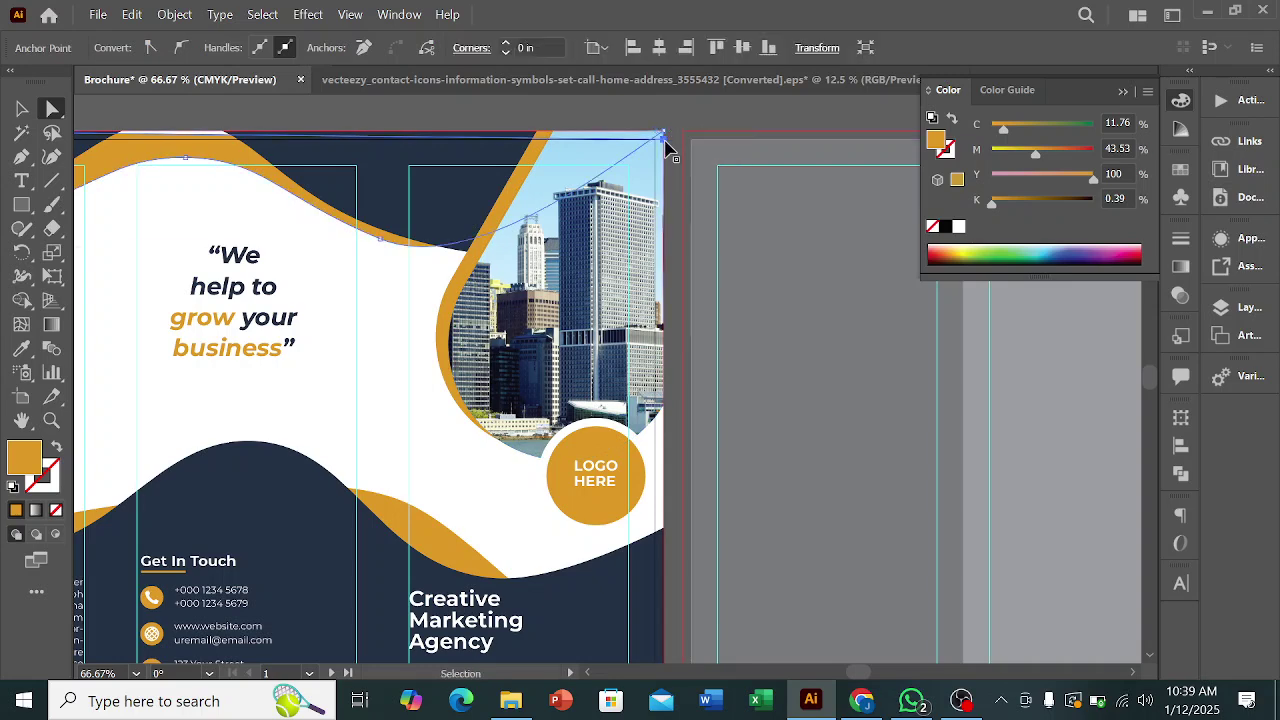
{"action": "left_click_drag", "start_coordinate": [664, 139], "coordinate": [663, 131]}
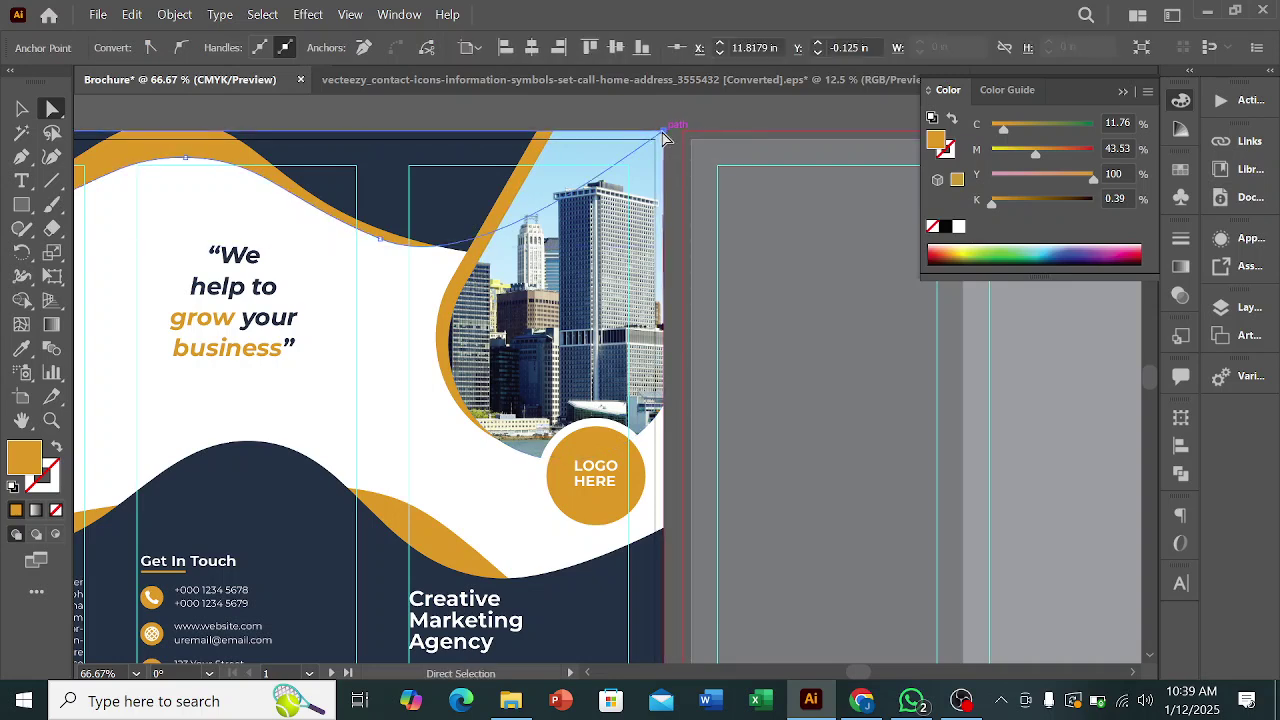
{"action": "left_click", "coordinate": [364, 49]}
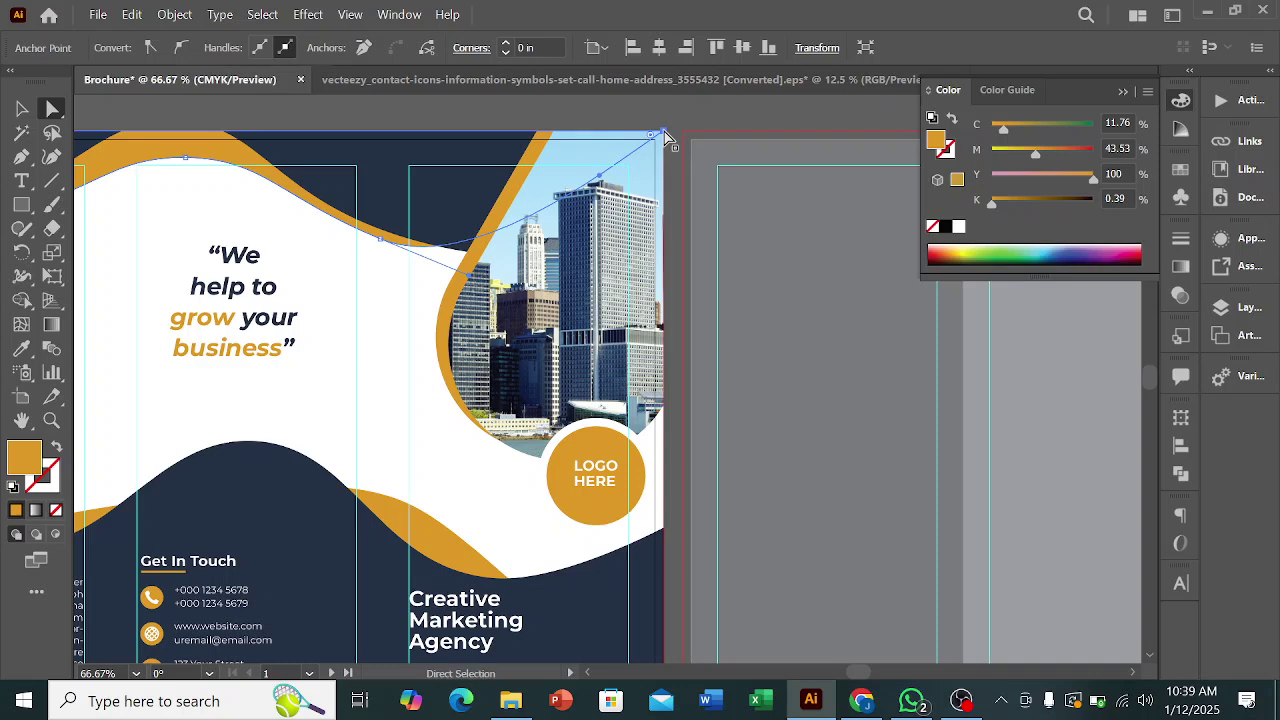
{"action": "left_click_drag", "start_coordinate": [664, 132], "coordinate": [664, 143]}
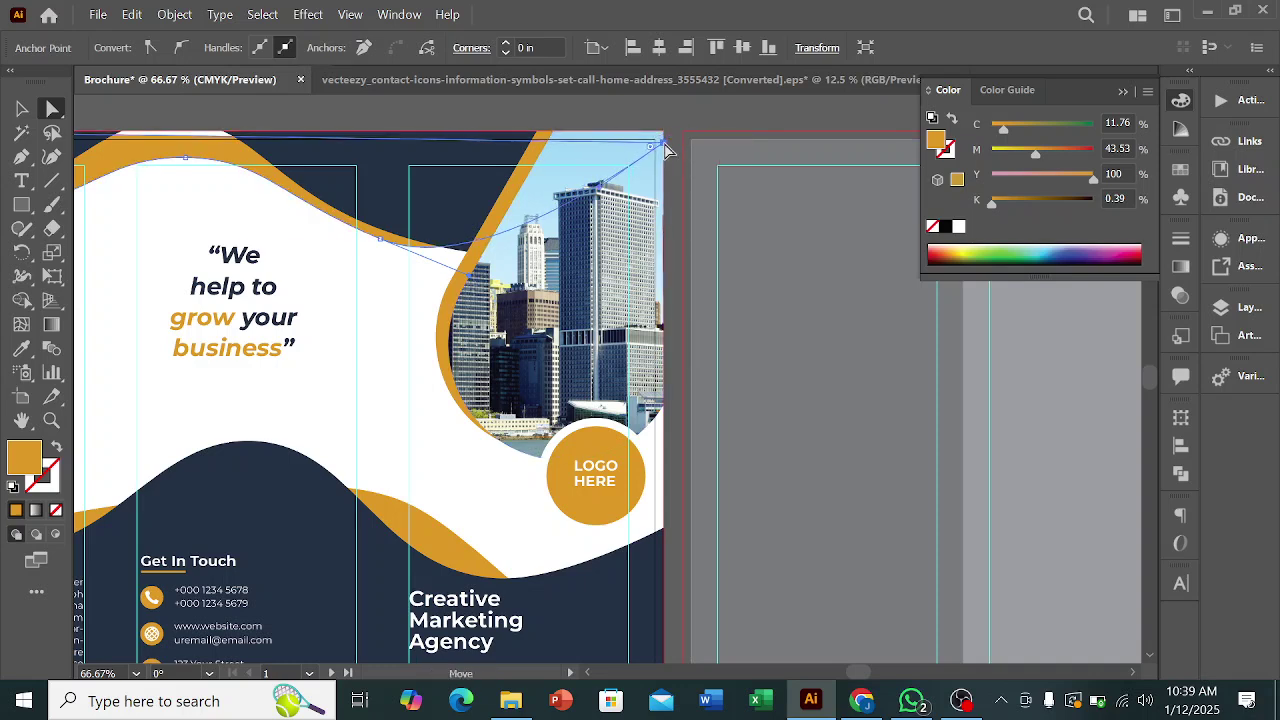
{"action": "key", "text": "ctrl+z"}
{"action": "key", "text": "ctrl+z"}
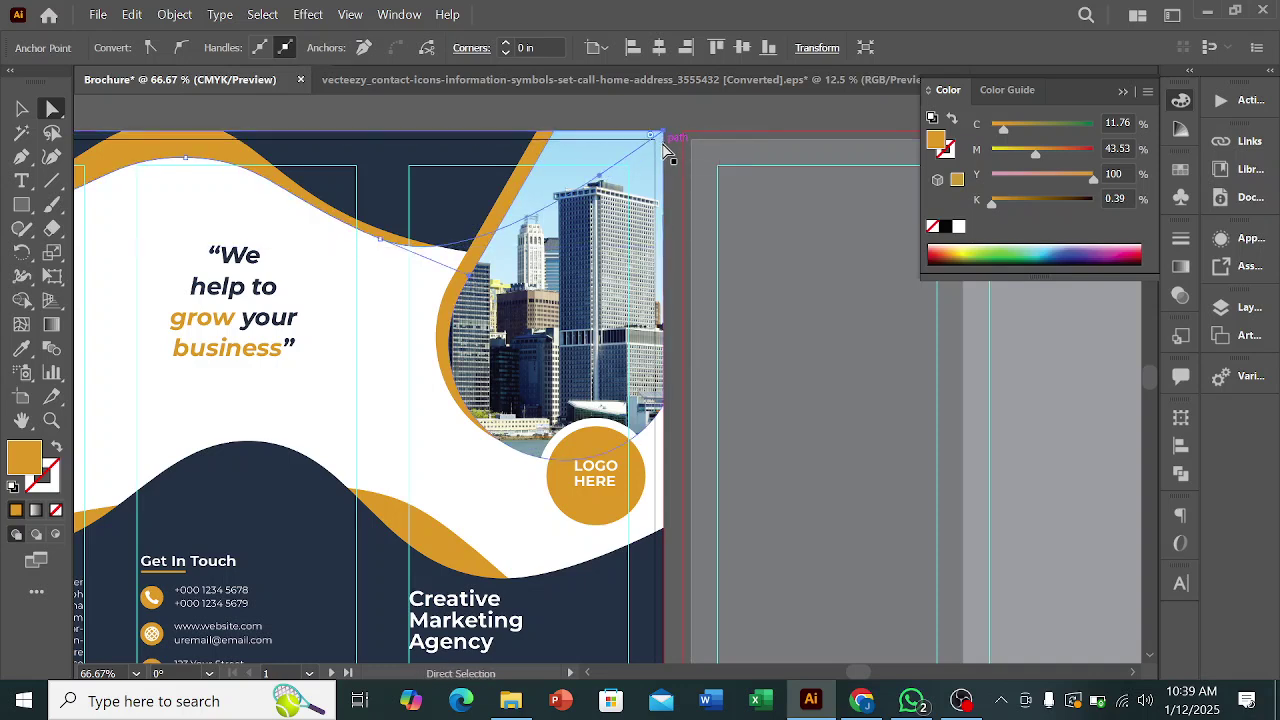
{"action": "key", "text": "ctrl+z"}
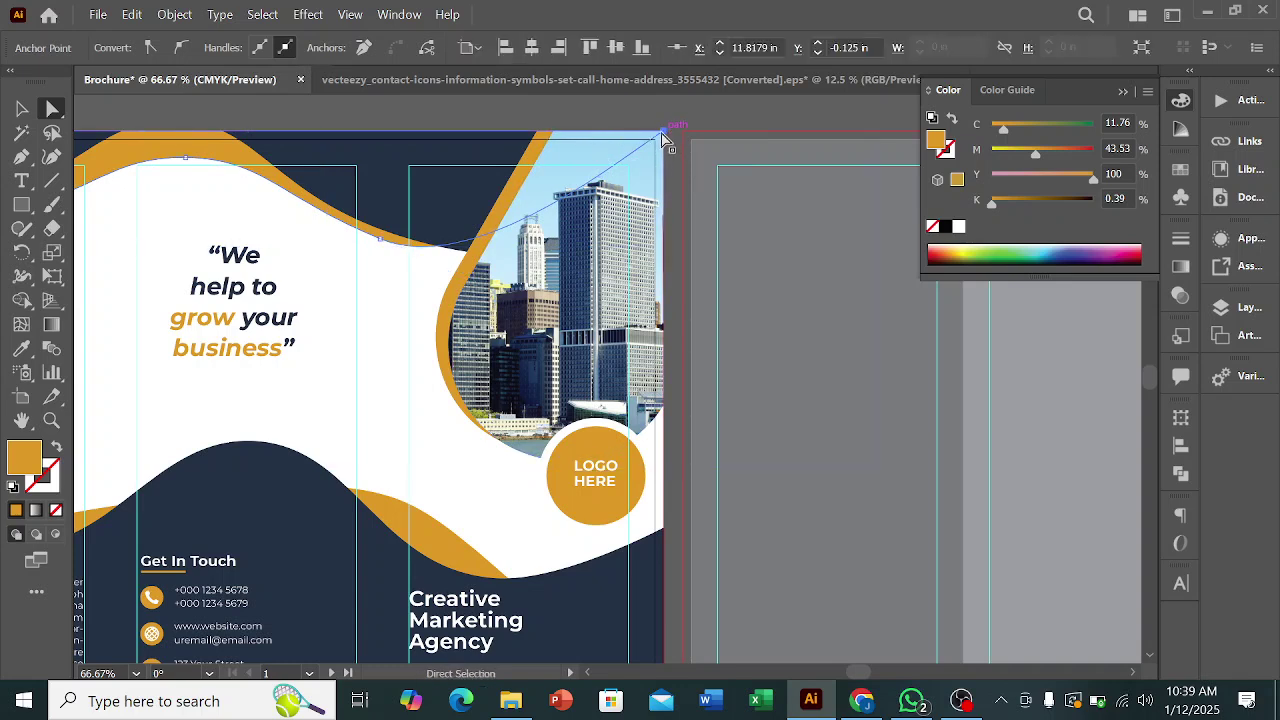
- Move the upper orange wave's right end point down along the right bleed edge, keeping the shape's corner on the top bleed line
{"action": "mouse_move", "coordinate": [662, 132]}
{"action": "left_mouse_down"}
{"action": "mouse_move", "coordinate": [668, 157]}
{"action": "mouse_move", "coordinate": [664, 140]}
{"action": "left_mouse_up"}
{"action": "scroll", "coordinate": [672, 138], "scroll_direction": "up", "scroll_amount": 3}
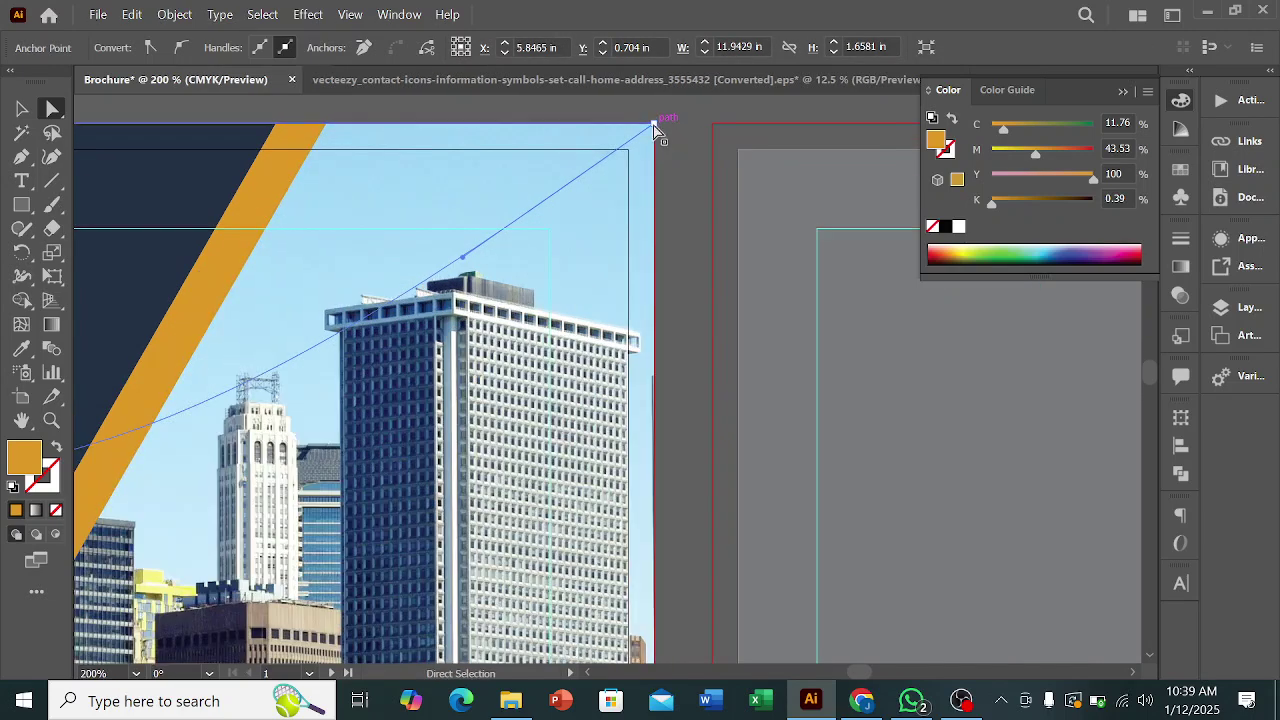
{"action": "left_click", "coordinate": [654, 126], "text": "shift"}
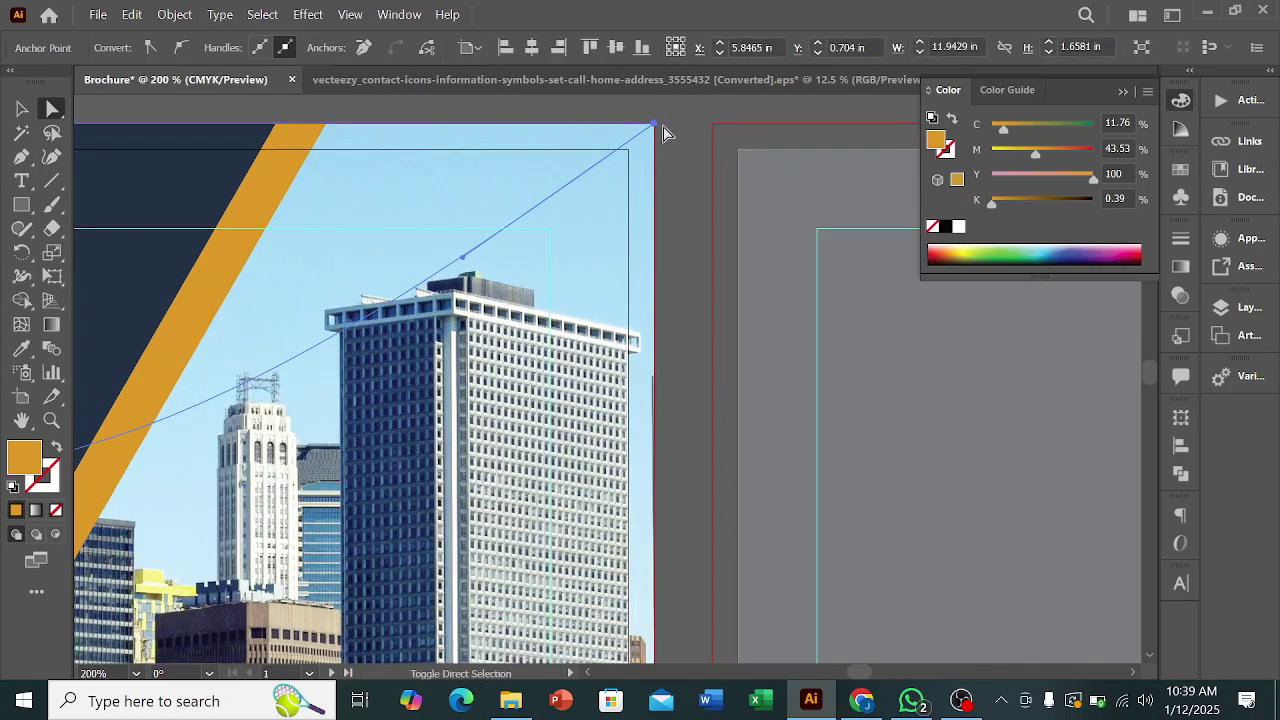
{"action": "left_click", "coordinate": [656, 126], "text": "shift"}
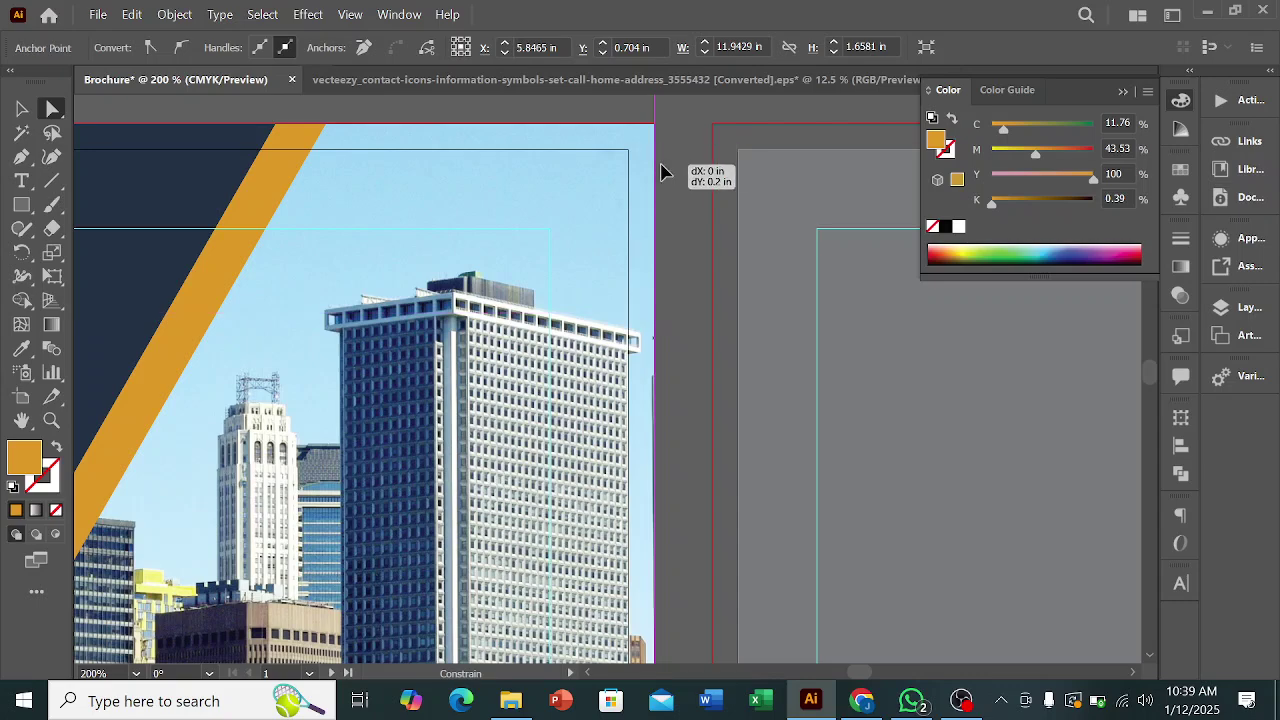
{"action": "scroll", "coordinate": [722, 186], "scroll_direction": "down", "scroll_amount": 3}
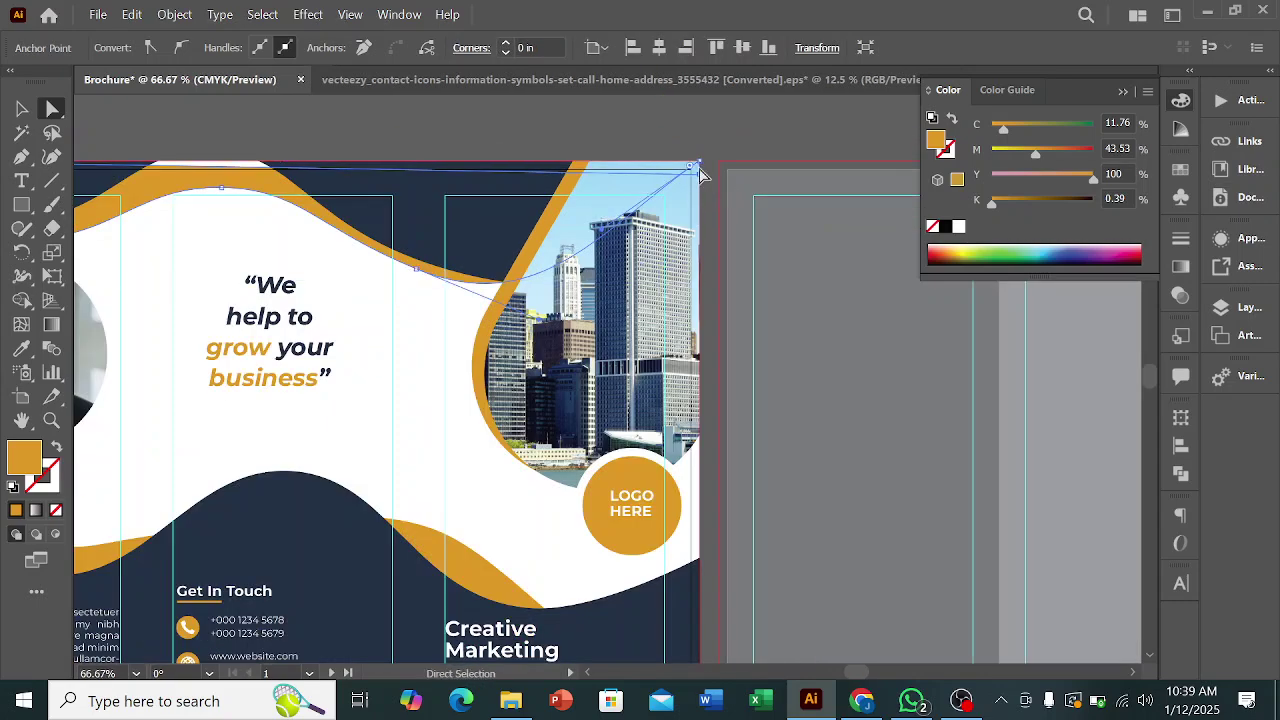
{"action": "scroll", "coordinate": [698, 168], "scroll_direction": "up", "scroll_amount": 3}
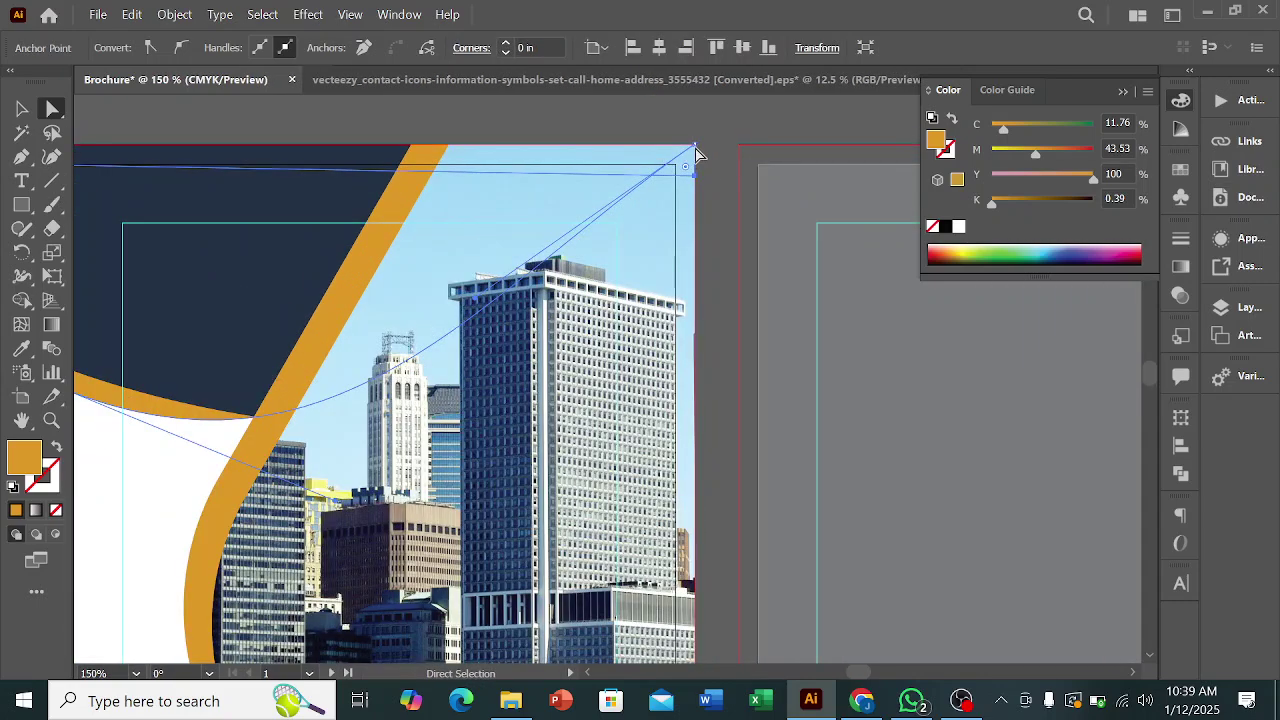
{"action": "mouse_move", "coordinate": [696, 150]}
{"action": "left_mouse_down"}
{"action": "mouse_move", "coordinate": [697, 200]}
{"action": "mouse_move", "coordinate": [695, 147]}
{"action": "left_mouse_up"}
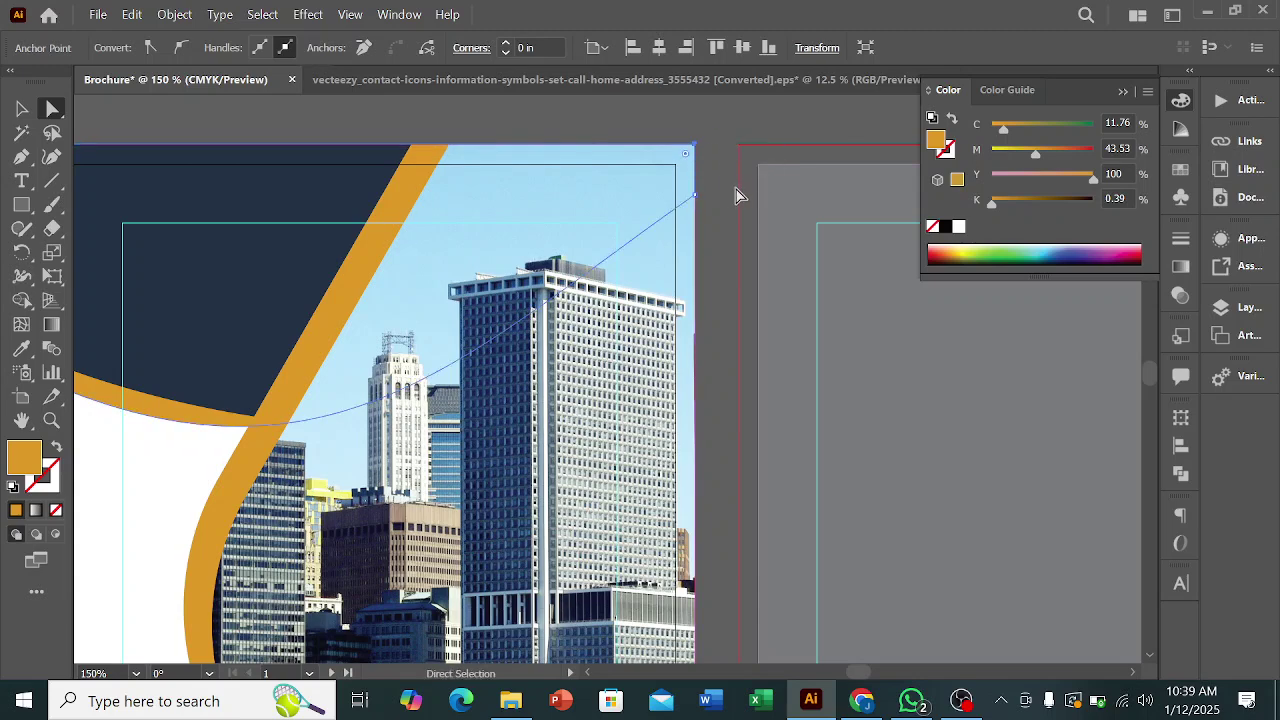
- Shift the upper orange wave's curve anchor between the middle and cover panels slightly up and left, and deselect the shape
{"action": "scroll", "coordinate": [728, 197], "scroll_direction": "down", "scroll_amount": 1}
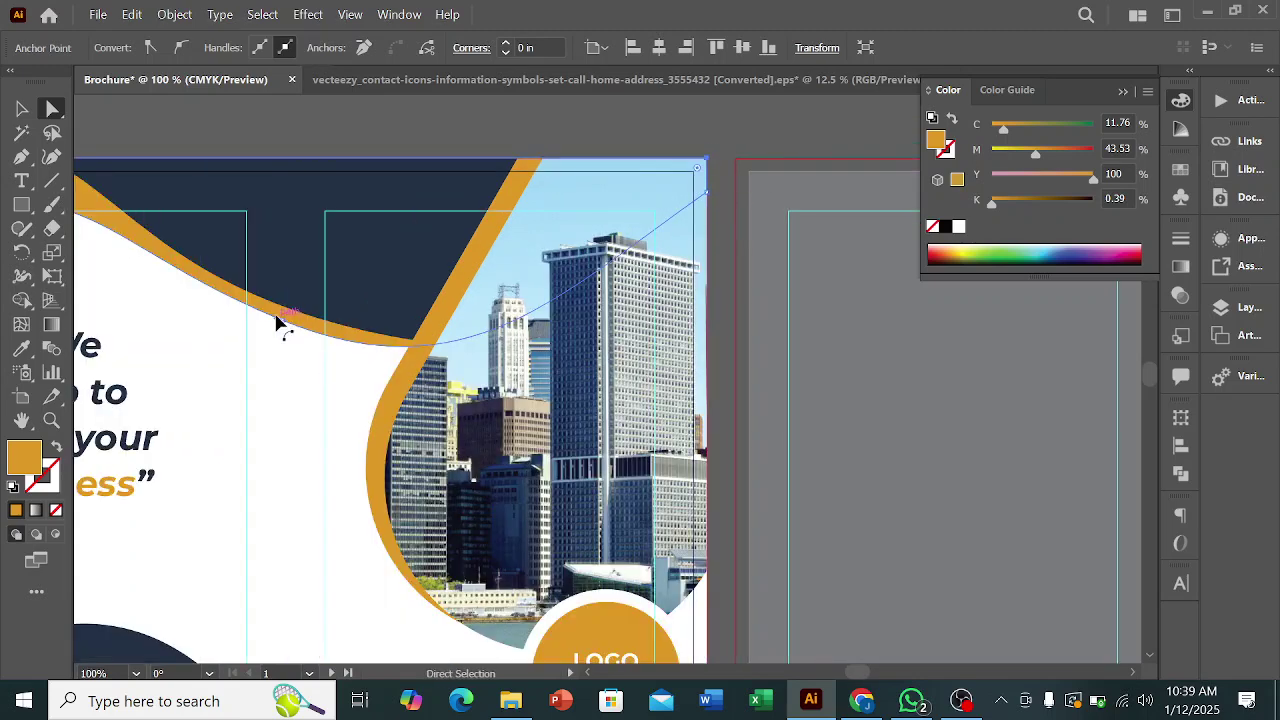
{"action": "left_click_drag", "start_coordinate": [282, 326], "coordinate": [249, 302]}
{"action": "scroll", "coordinate": [490, 346], "scroll_direction": "down", "scroll_amount": 2}
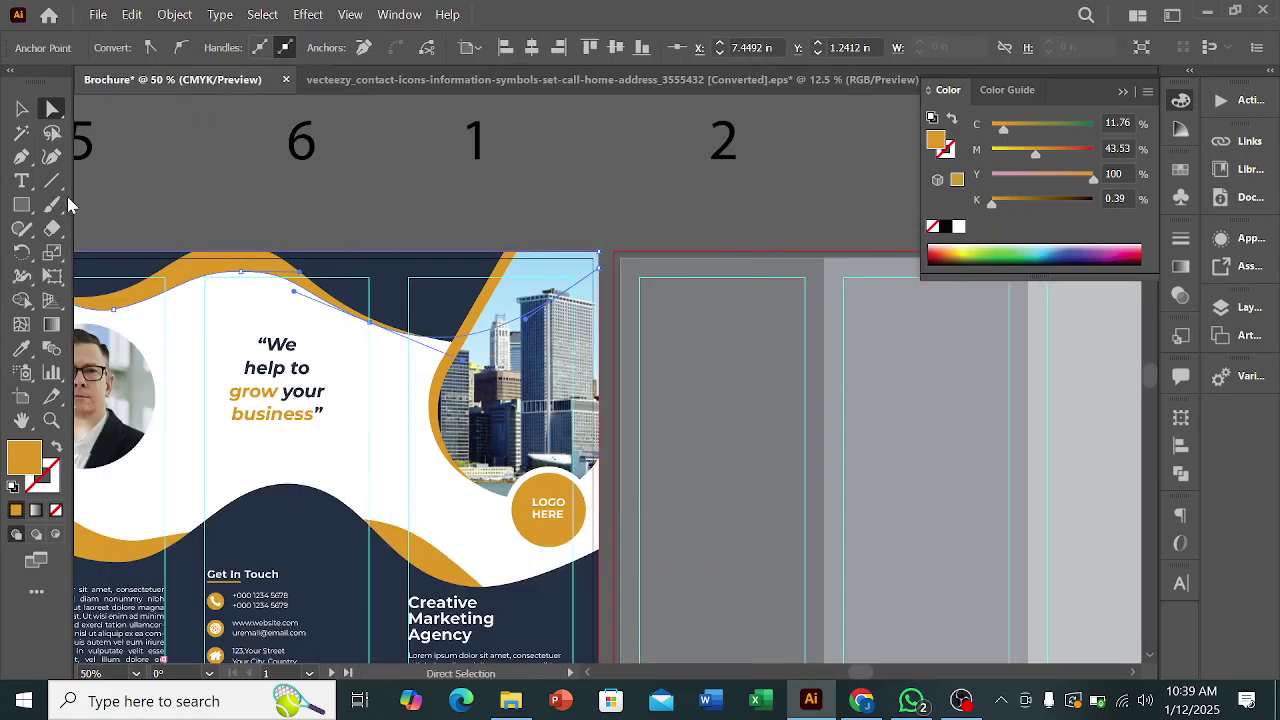
{"action": "left_click", "coordinate": [25, 112]}
{"action": "left_click", "coordinate": [629, 197]}
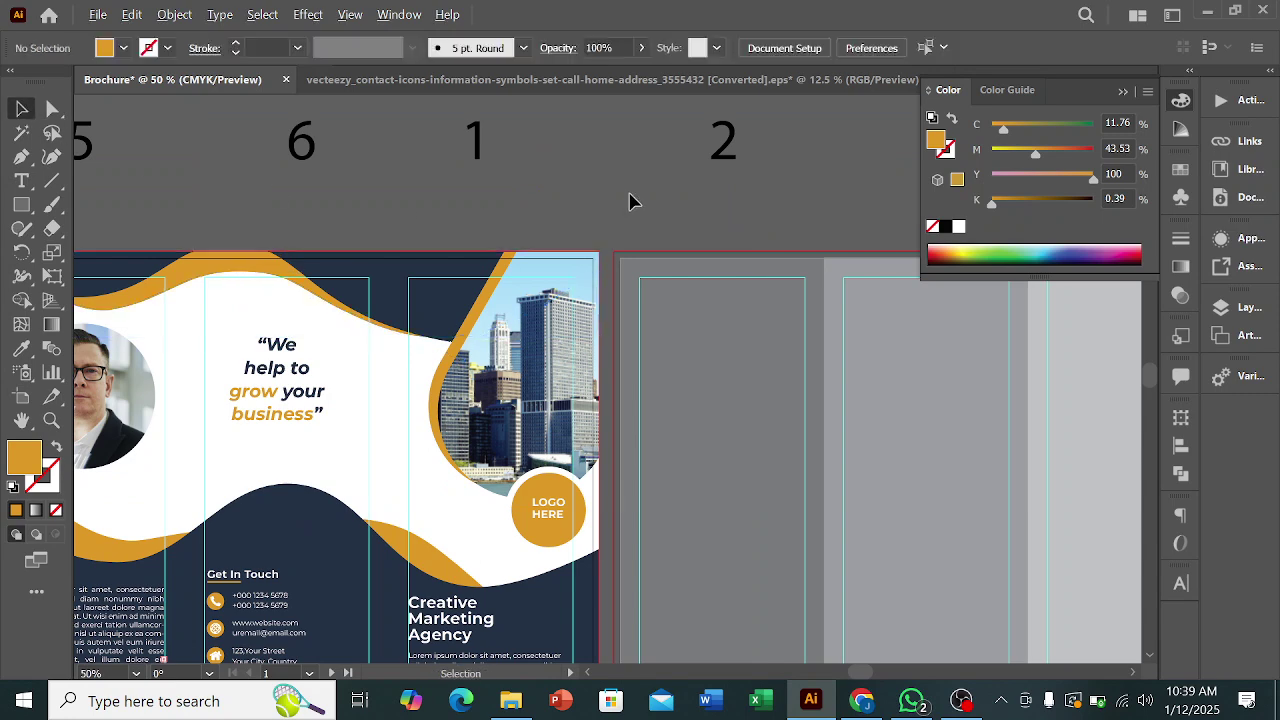
- Compare the outside page's waves, photos and text layout with the reference brochure
{"action": "scroll", "coordinate": [629, 197], "scroll_direction": "down", "scroll_amount": 1}
{"action": "scroll", "coordinate": [666, 220], "scroll_direction": "down", "scroll_amount": 1}
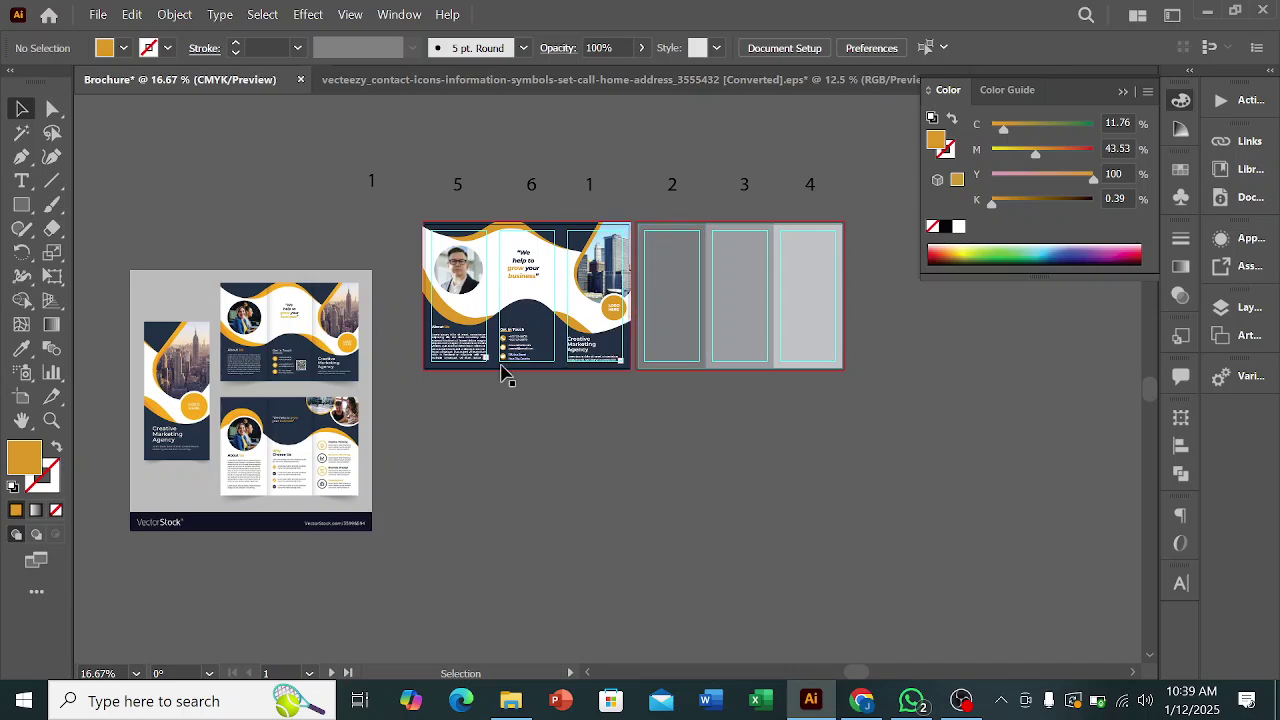
{"action": "scroll", "coordinate": [520, 380], "scroll_direction": "up", "scroll_amount": 2}
{"action": "scroll", "coordinate": [523, 423], "scroll_direction": "up", "scroll_amount": 1}
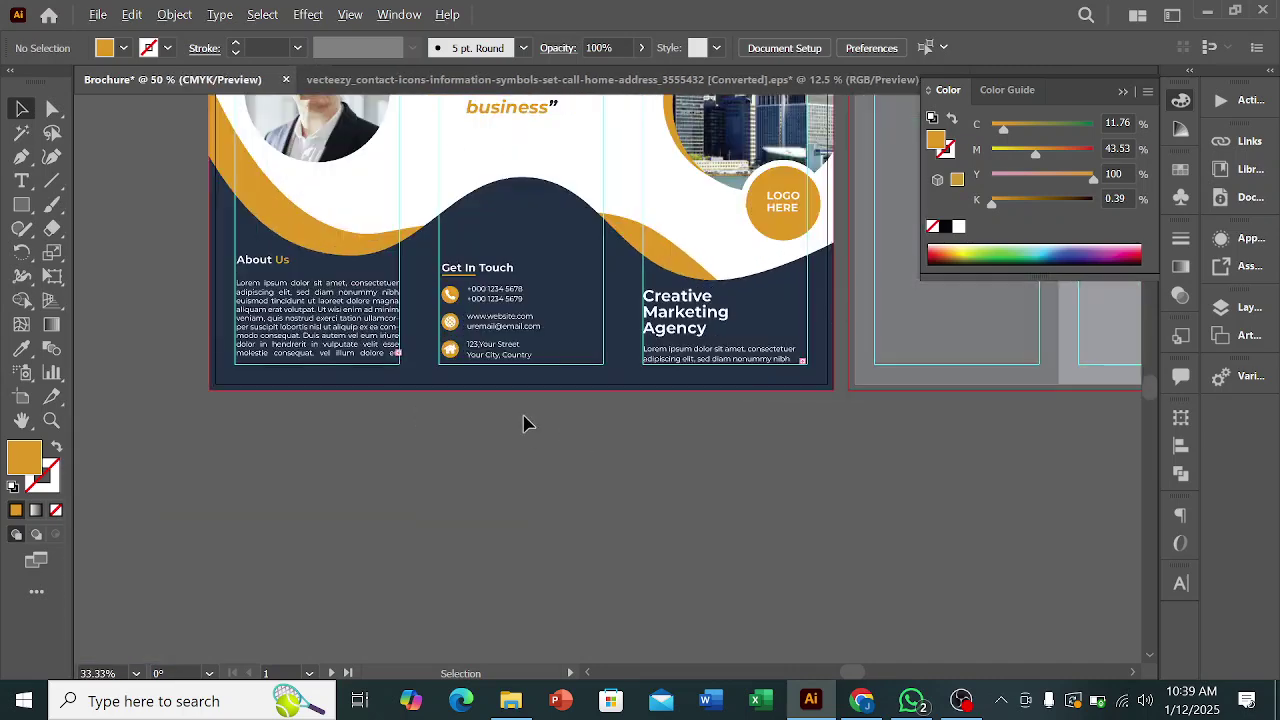
{"action": "scroll", "coordinate": [557, 437], "scroll_direction": "up", "scroll_amount": 4}
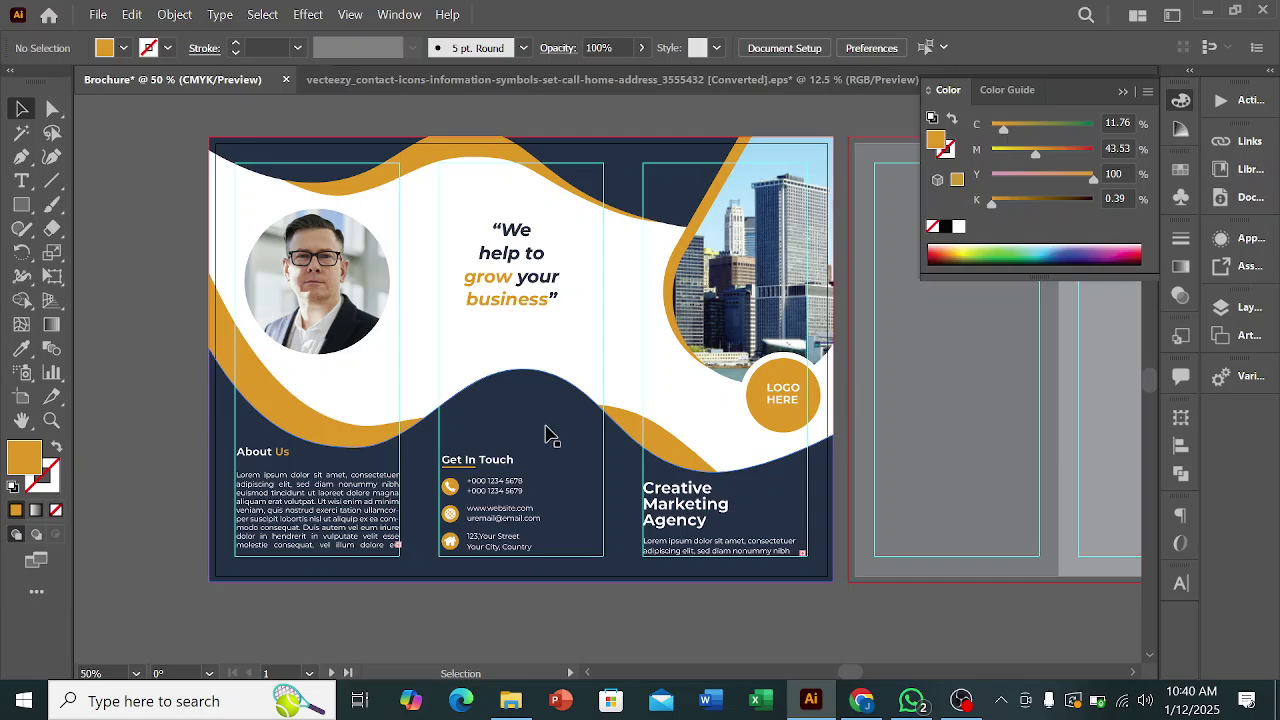
{"action": "scroll", "coordinate": [548, 435], "scroll_direction": "down", "scroll_amount": 2}
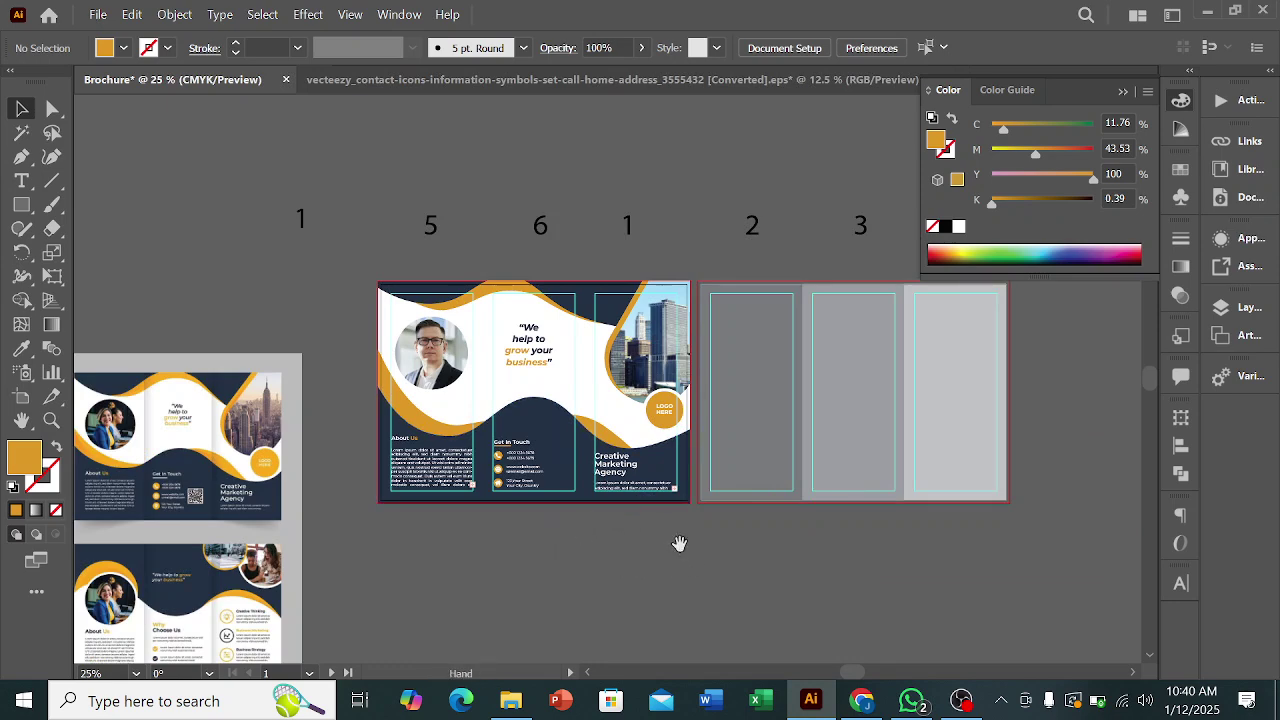
{"action": "left_click_drag", "start_coordinate": [679, 544], "coordinate": [557, 552]}
{"action": "scroll", "coordinate": [513, 375], "scroll_direction": "up", "scroll_amount": 2}
{"action": "left_click_drag", "start_coordinate": [657, 408], "coordinate": [733, 402]}
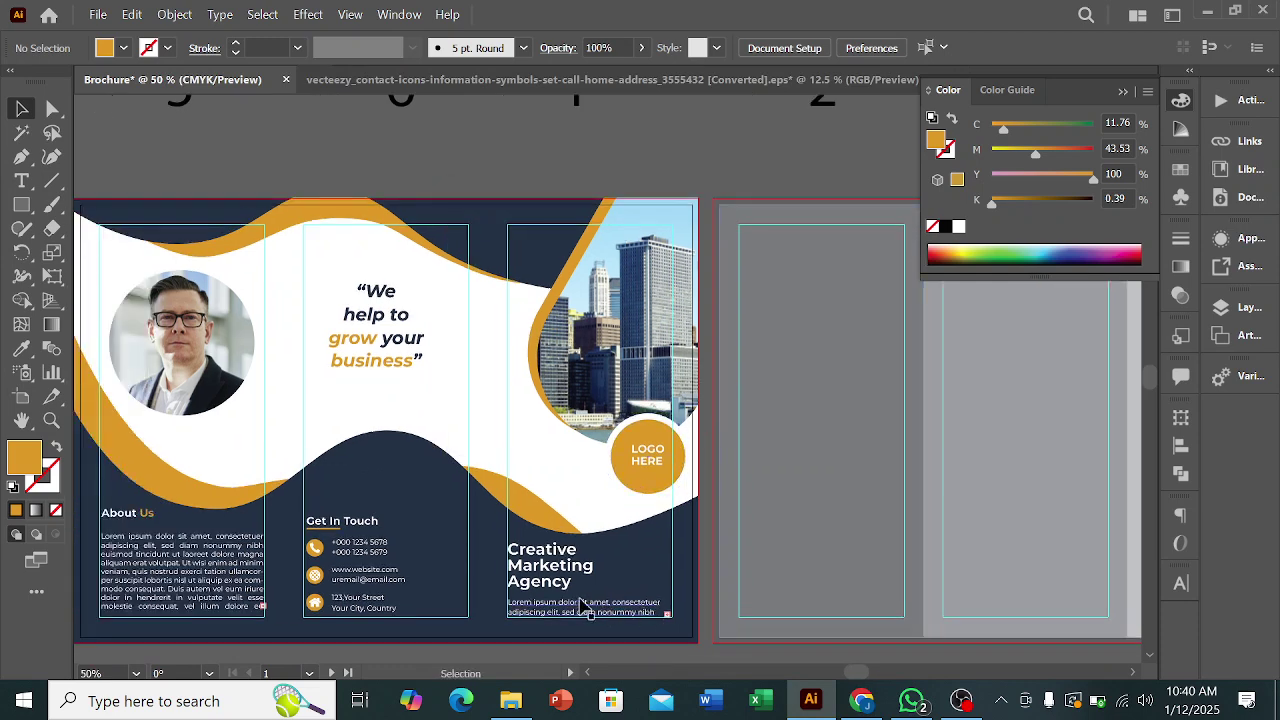
- Set the cover heading "Creative Marketing Agency" in All Caps
{"action": "scroll", "coordinate": [562, 568], "scroll_direction": "up", "scroll_amount": 3}
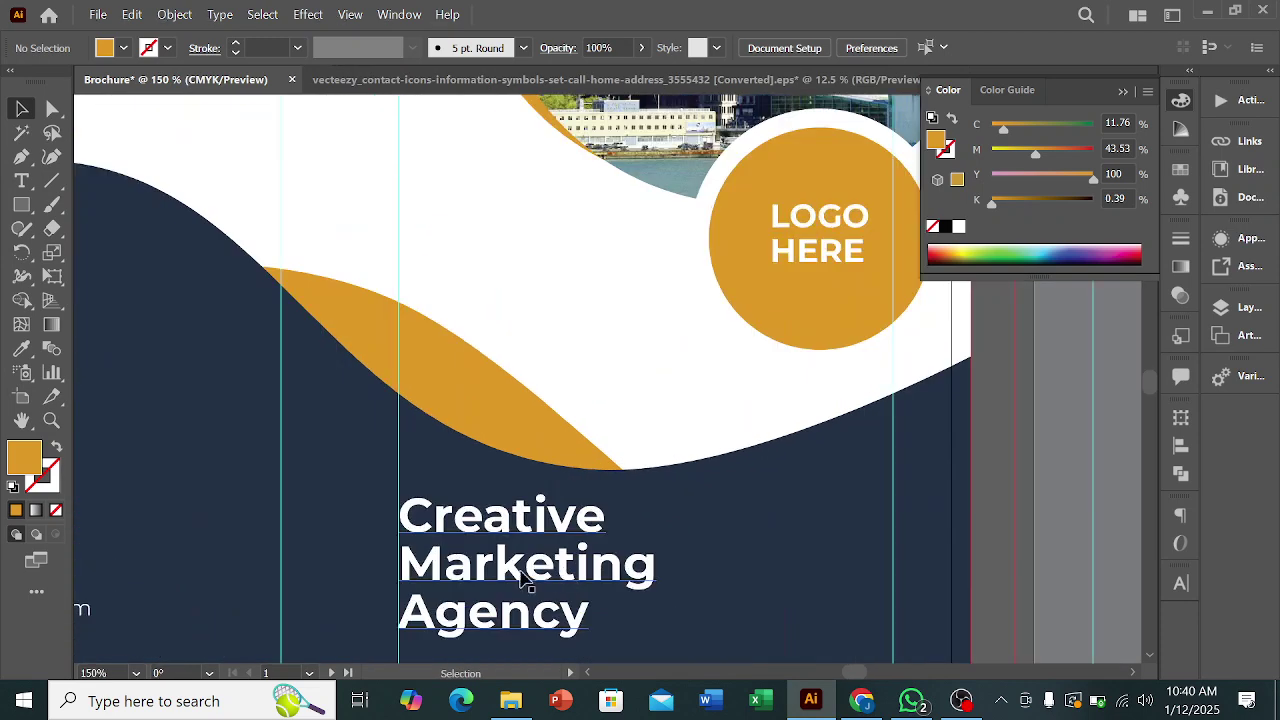
{"action": "double_click", "coordinate": [521, 571]}
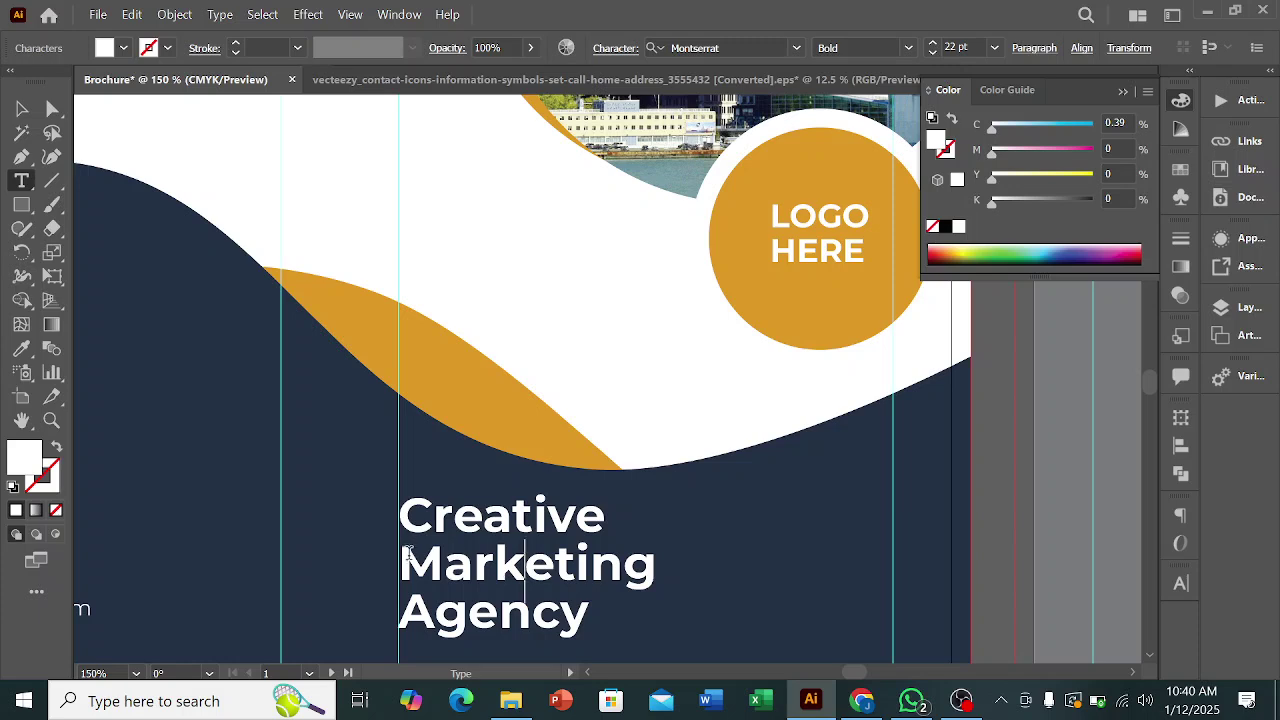
{"action": "left_click_drag", "start_coordinate": [403, 558], "coordinate": [660, 569]}
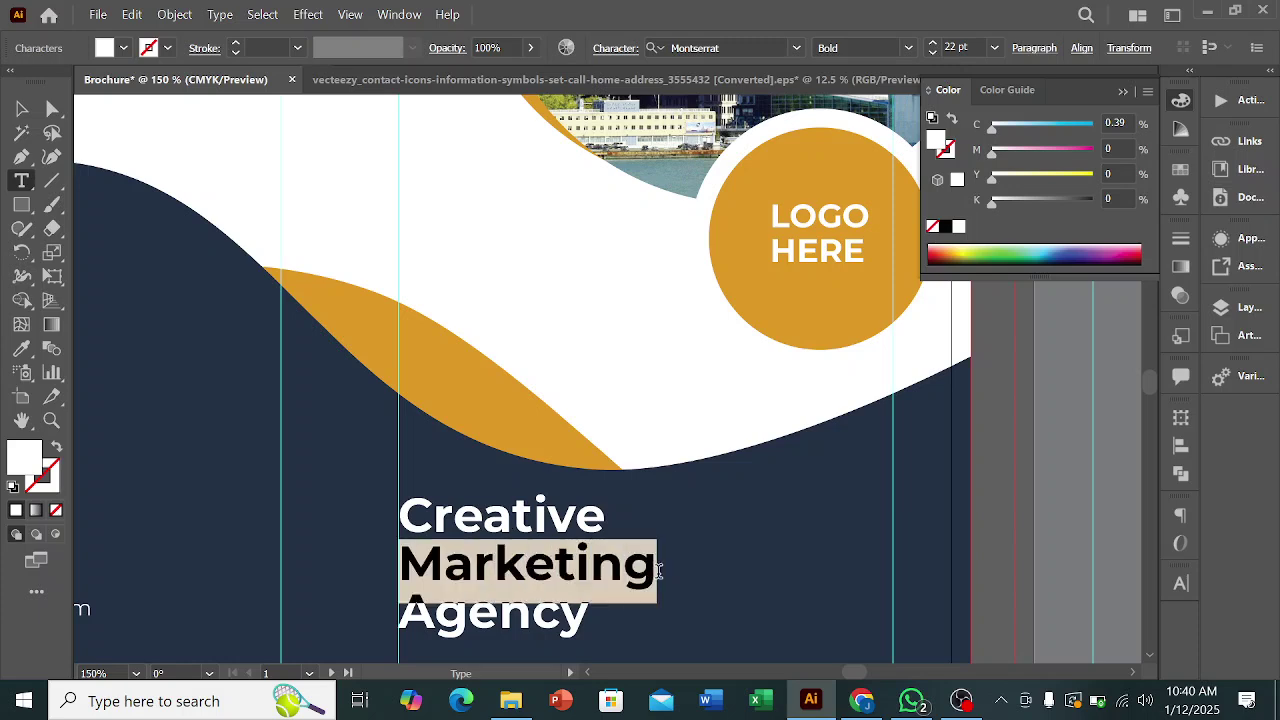
{"action": "left_click_drag", "start_coordinate": [400, 510], "coordinate": [629, 614]}
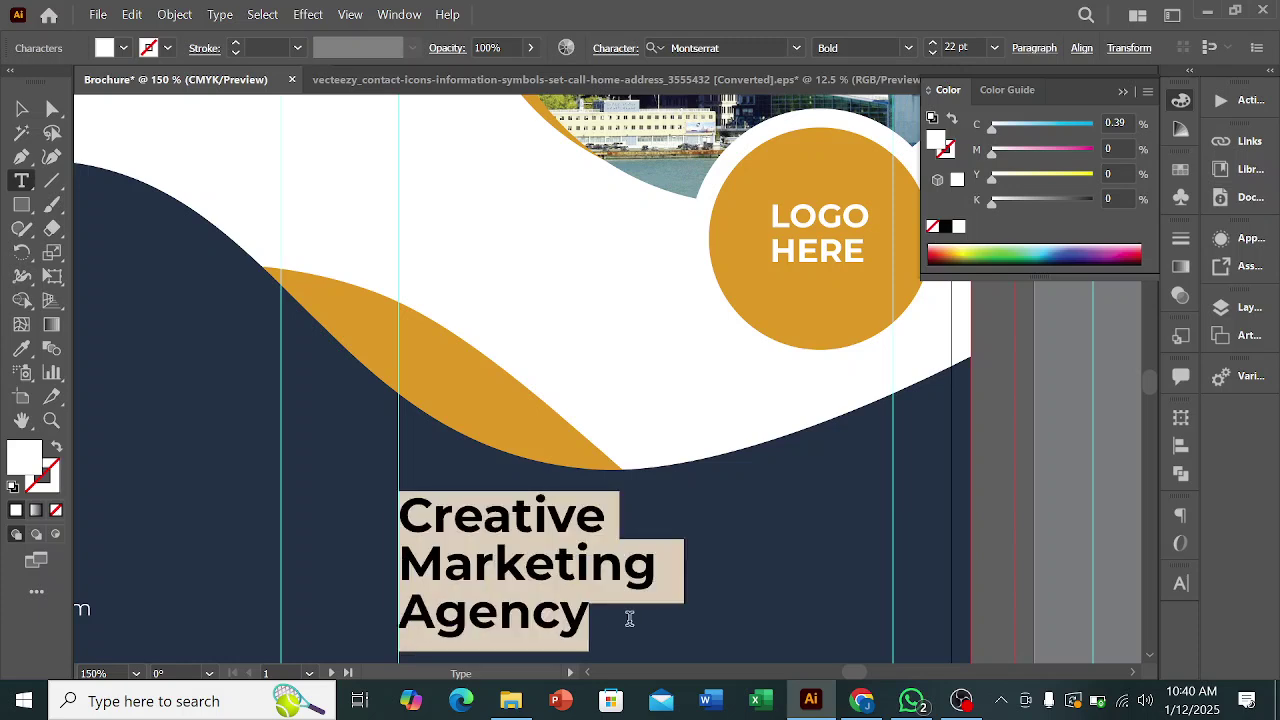
{"action": "left_click", "coordinate": [614, 50]}
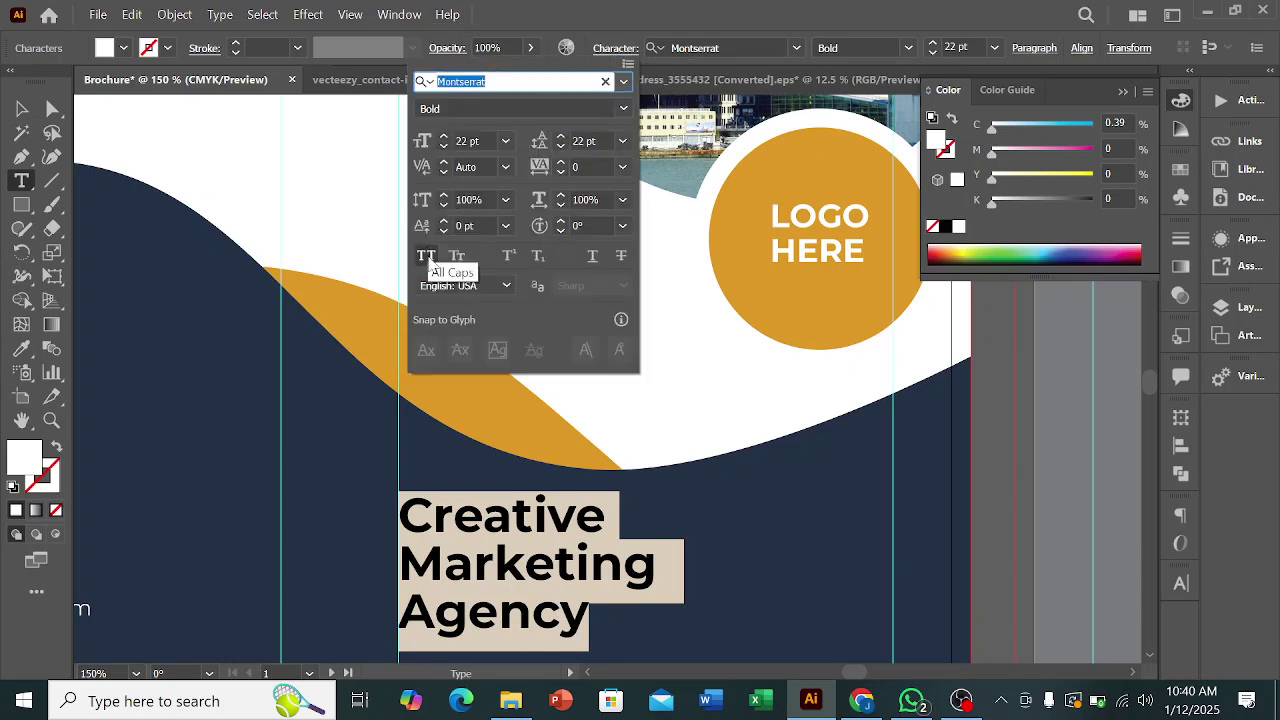
{"action": "left_click", "coordinate": [428, 259]}
{"action": "left_click", "coordinate": [22, 112]}
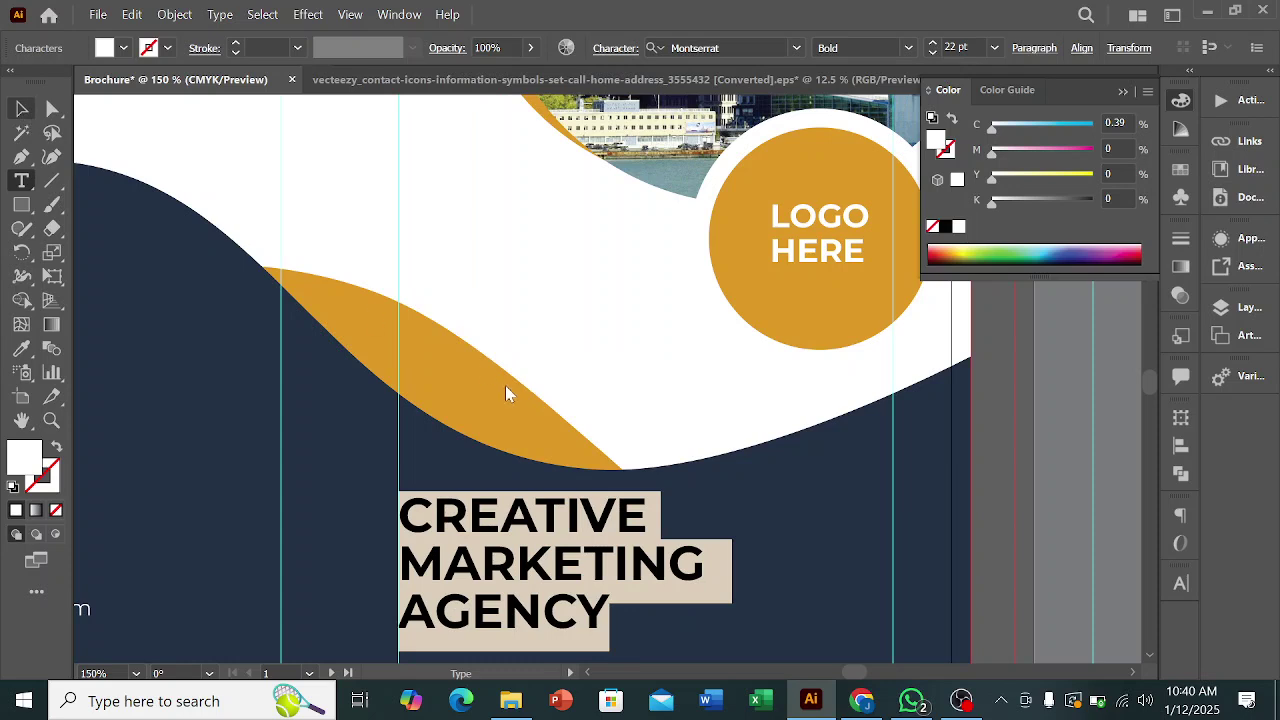
- Color the words "MARKETING AGENCY" in the cover heading with the orange sampled from the wave above, and deselect the text
{"action": "scroll", "coordinate": [538, 411], "scroll_direction": "down", "scroll_amount": 2}
{"action": "left_click", "coordinate": [535, 469]}
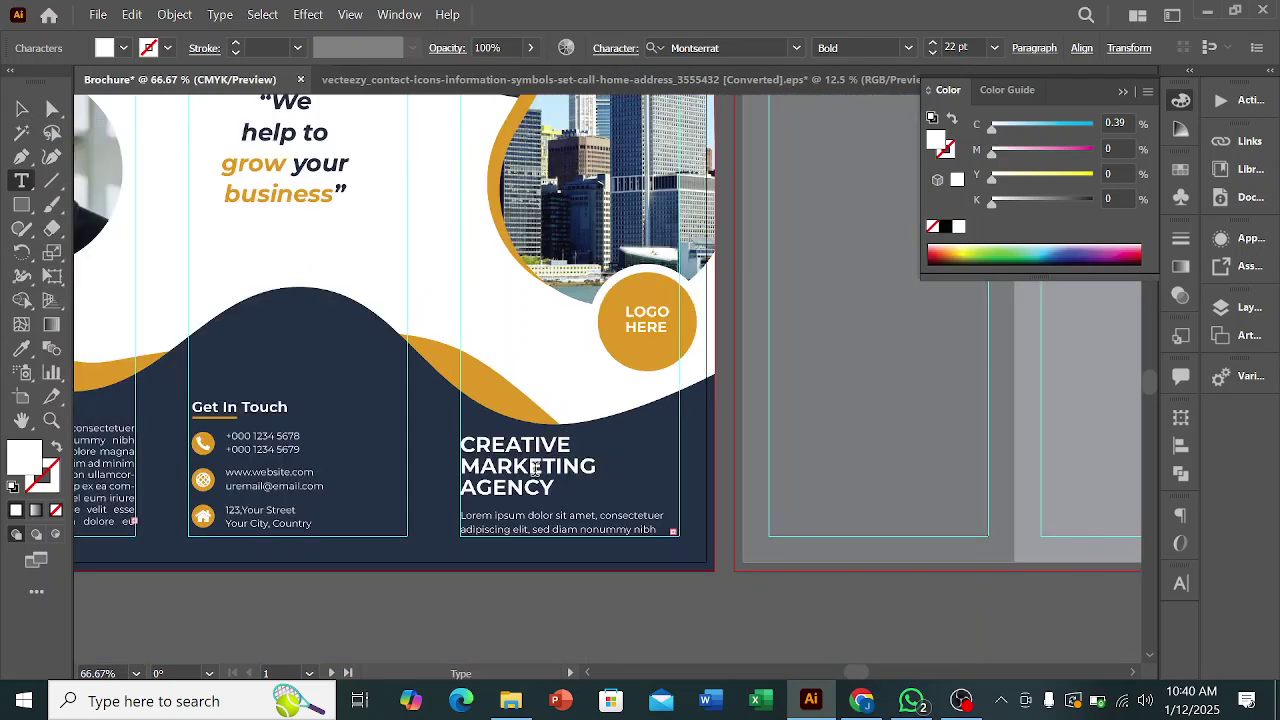
{"action": "left_click_drag", "start_coordinate": [462, 460], "coordinate": [600, 480]}
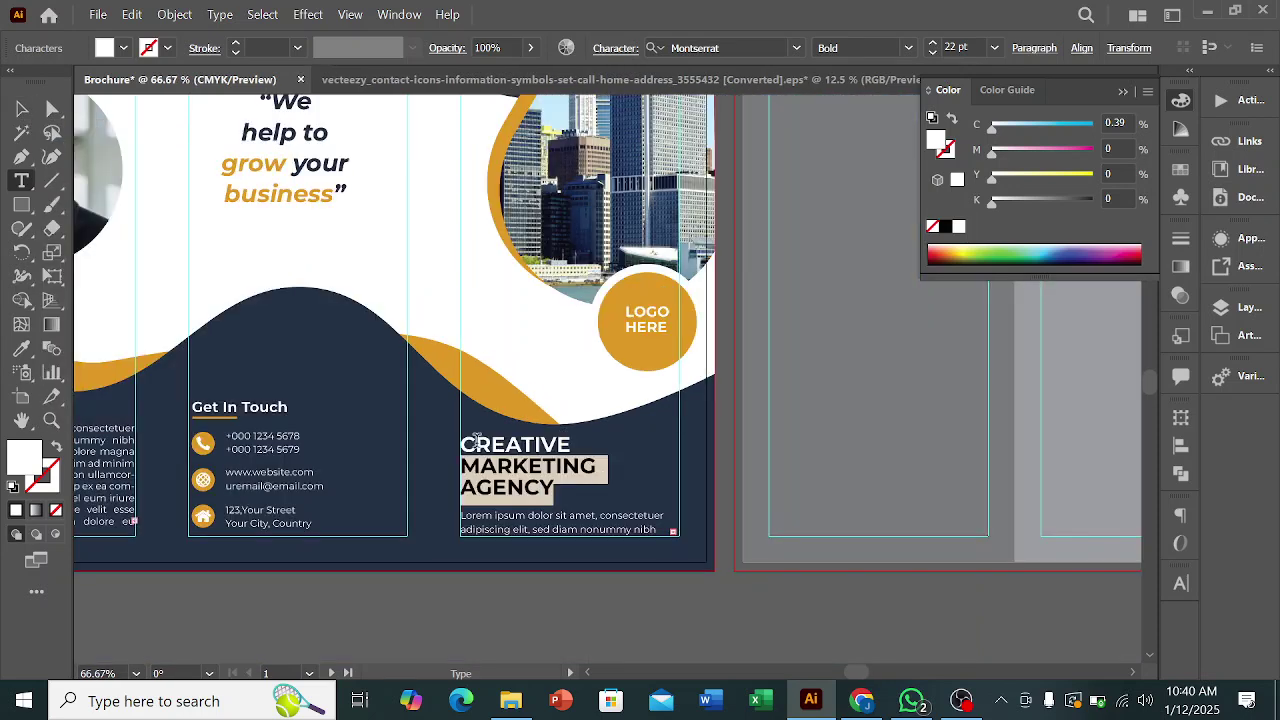
{"action": "left_click", "coordinate": [22, 348]}
{"action": "left_click", "coordinate": [486, 378]}
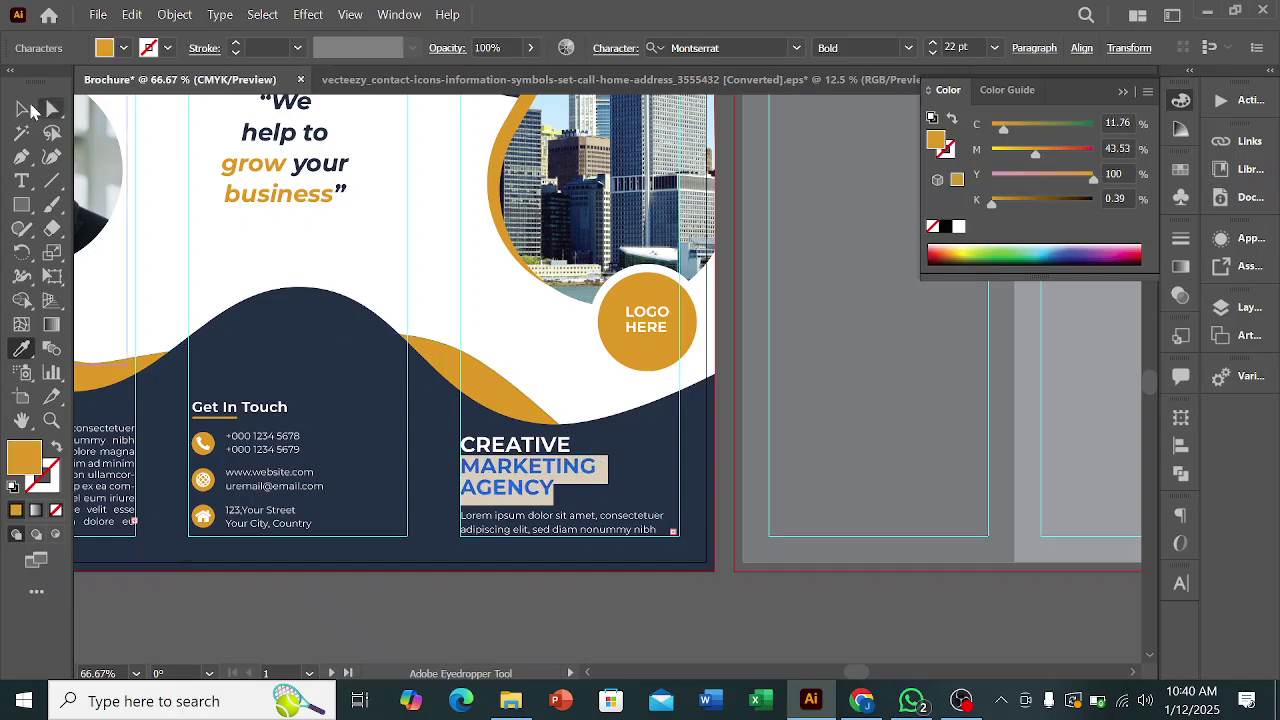
{"action": "left_click", "coordinate": [22, 108]}
{"action": "left_click", "coordinate": [588, 590]}
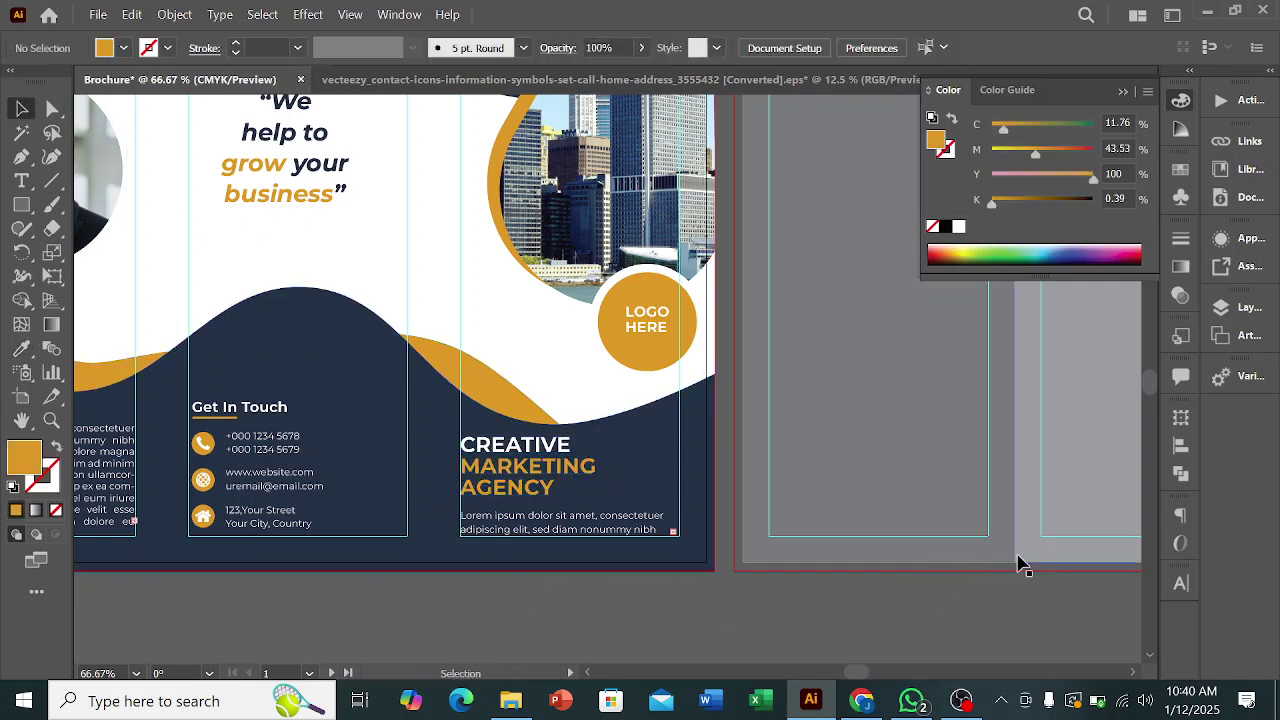
{"action": "scroll", "coordinate": [754, 447], "scroll_direction": "down", "scroll_amount": 2}
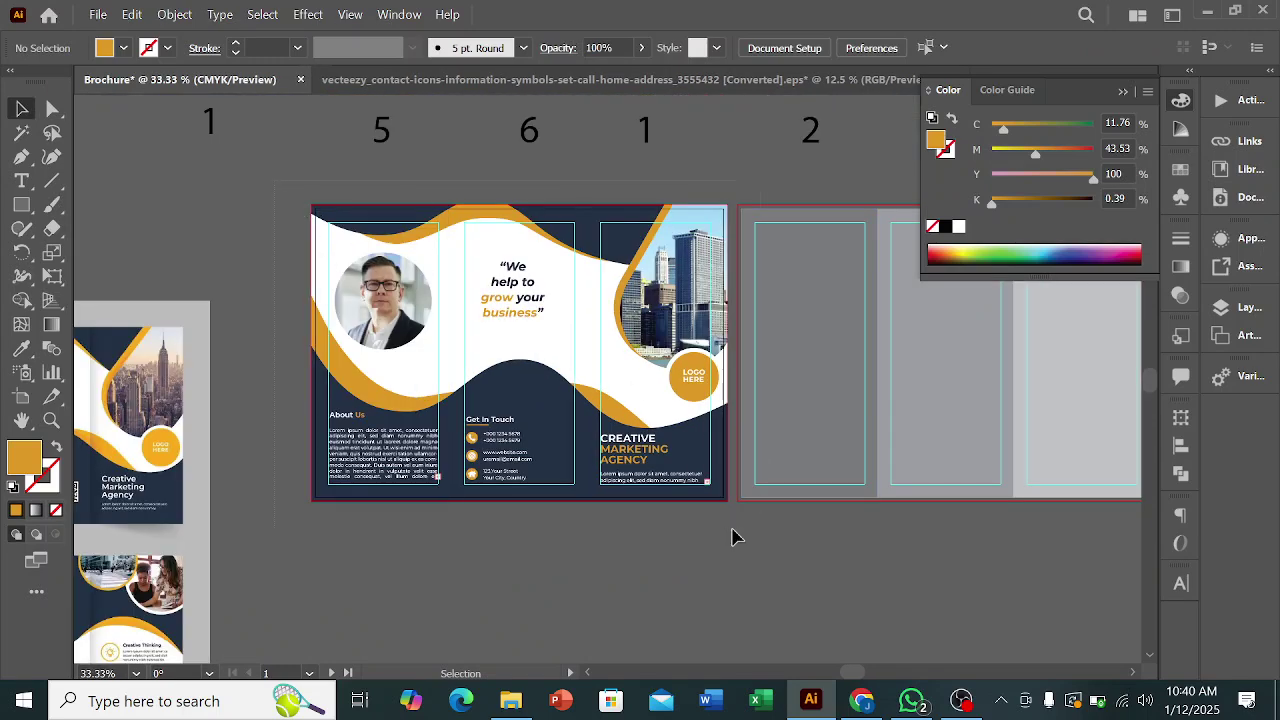
{"action": "left_click_drag", "start_coordinate": [730, 526], "coordinate": [728, 530]}
{"action": "left_click", "coordinate": [709, 567]}
{"action": "scroll", "coordinate": [665, 440], "scroll_direction": "up", "scroll_amount": 1}
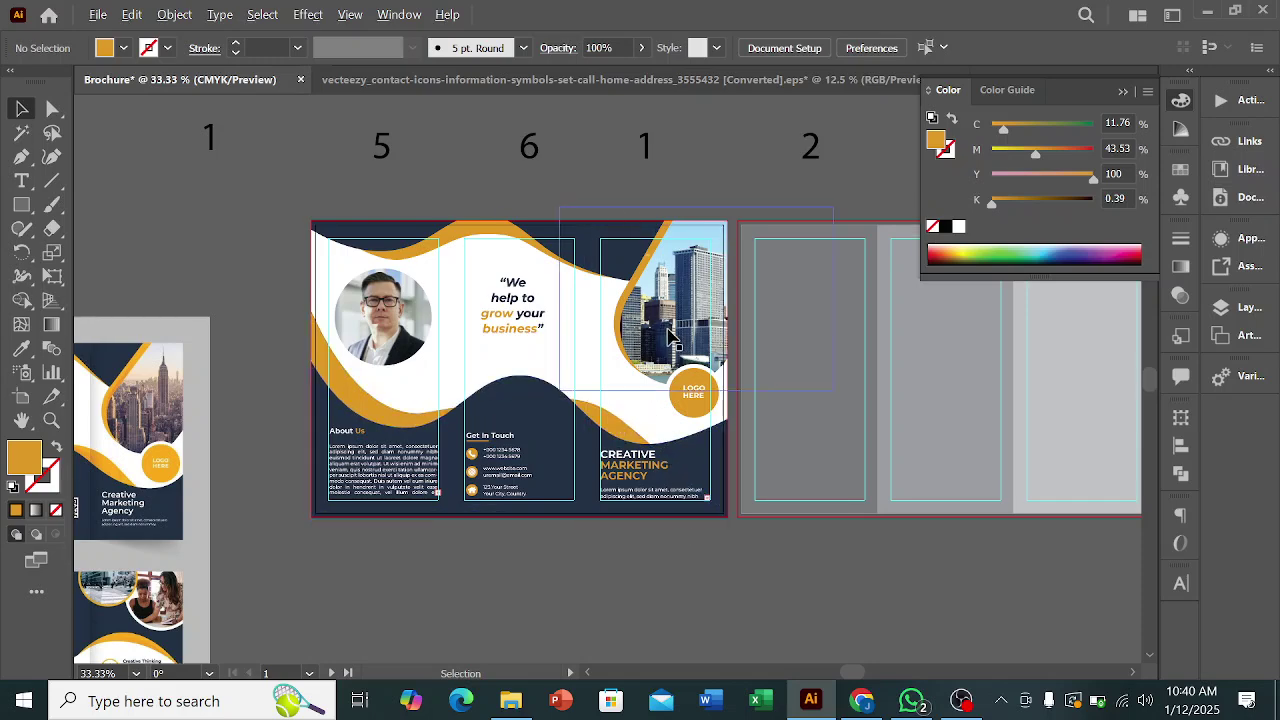
{"action": "scroll", "coordinate": [668, 340], "scroll_direction": "up", "scroll_amount": 1}
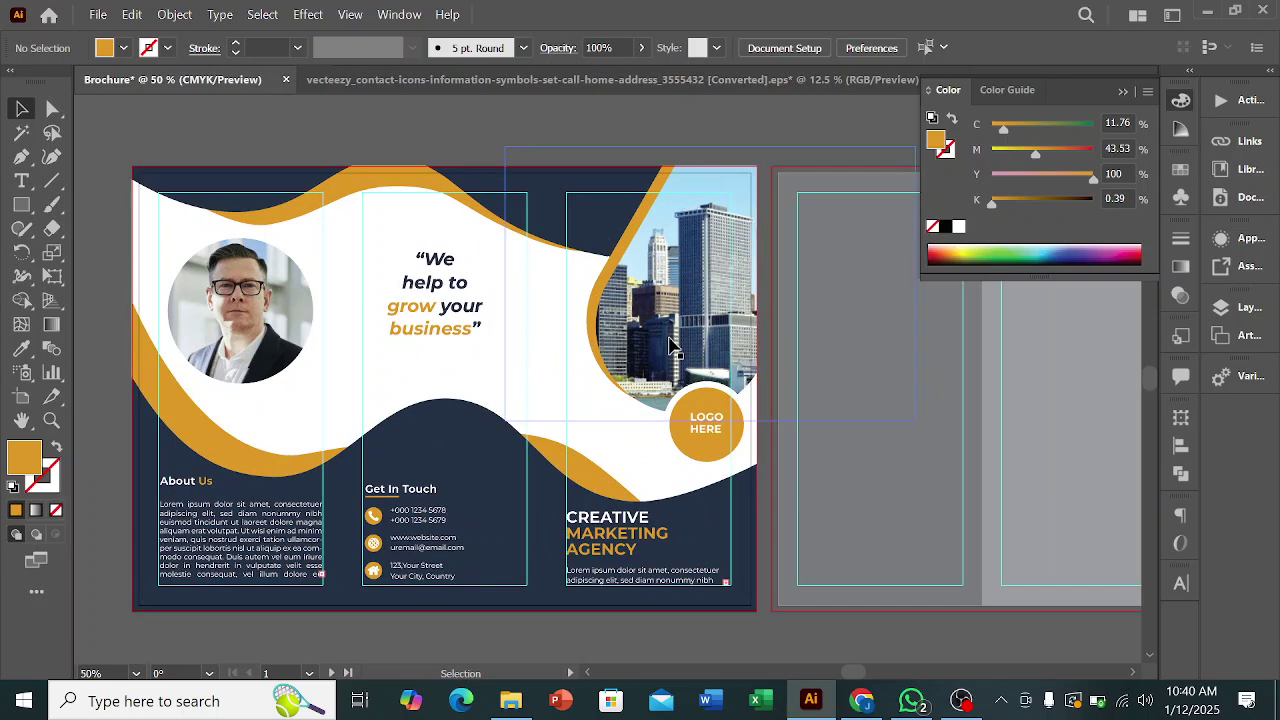
{"action": "key", "text": "a"}
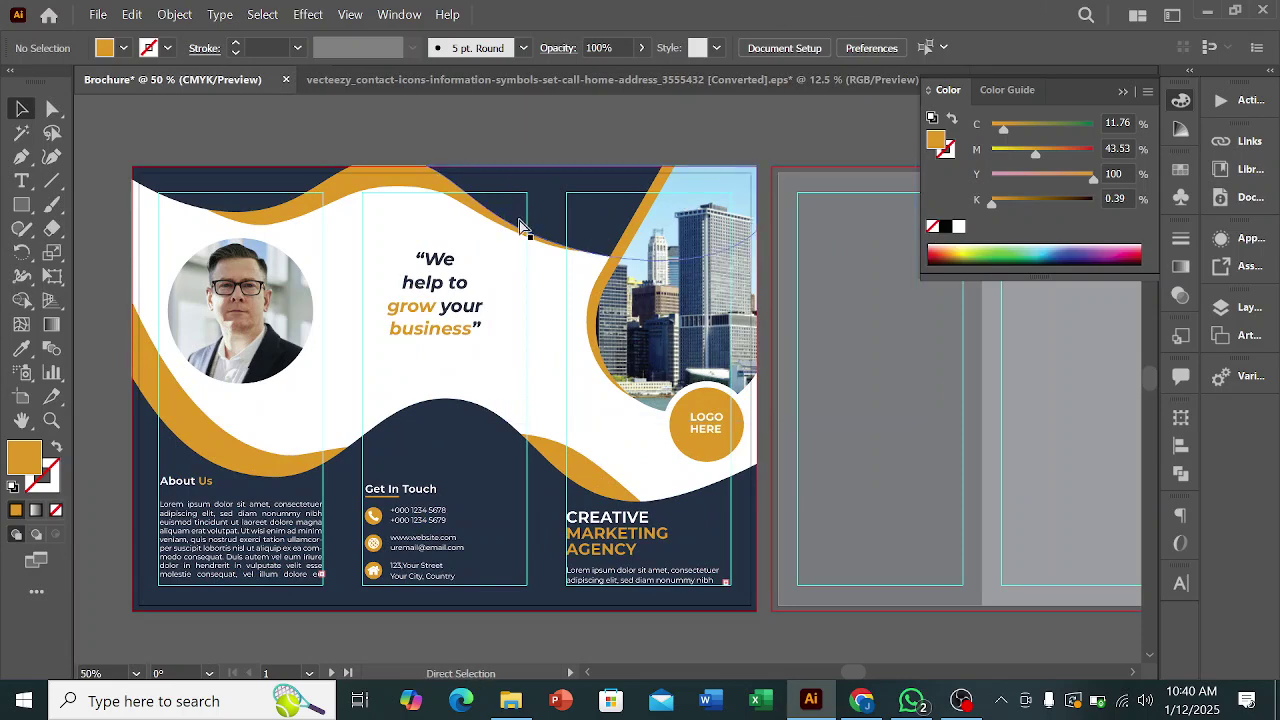
- Save the document as an Adobe Illustrator file named Brochure in the brochure folder, with Illustrator 2020 compatibility
{"action": "key", "text": "ctrl+shift+s"}
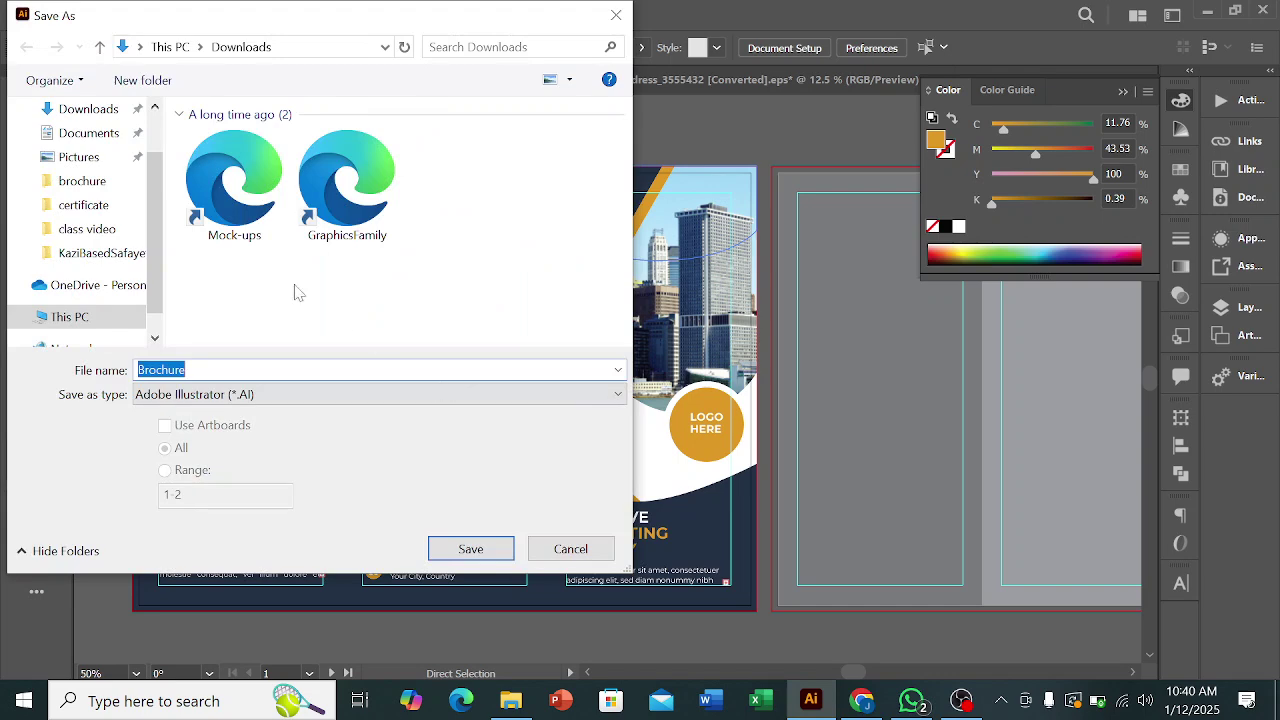
{"action": "left_click", "coordinate": [97, 257]}
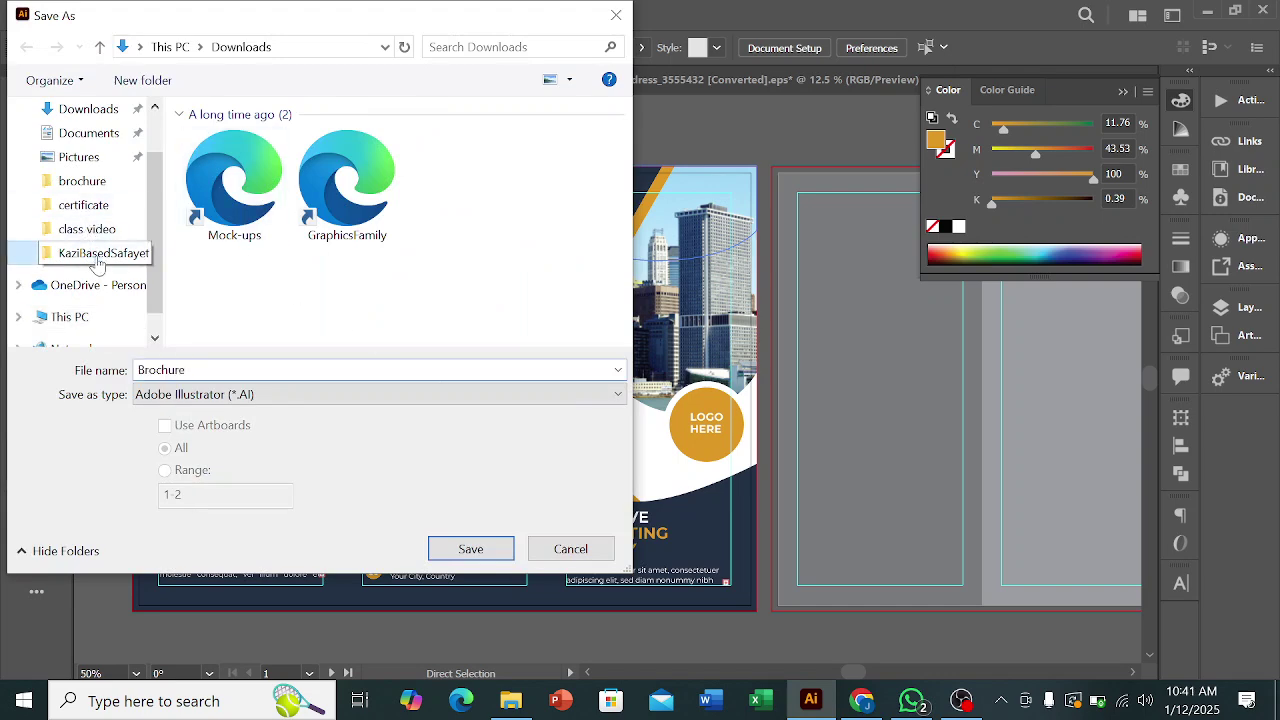
{"action": "double_click", "coordinate": [234, 162]}
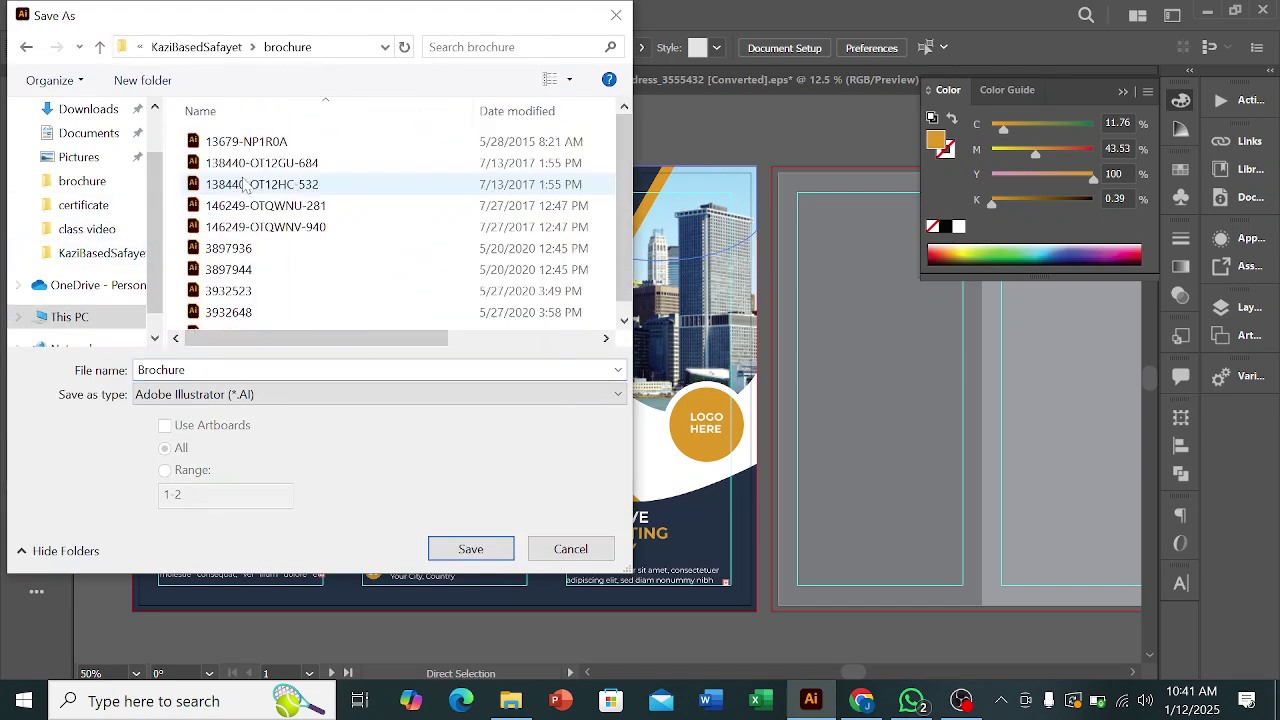
{"action": "left_click", "coordinate": [462, 545]}
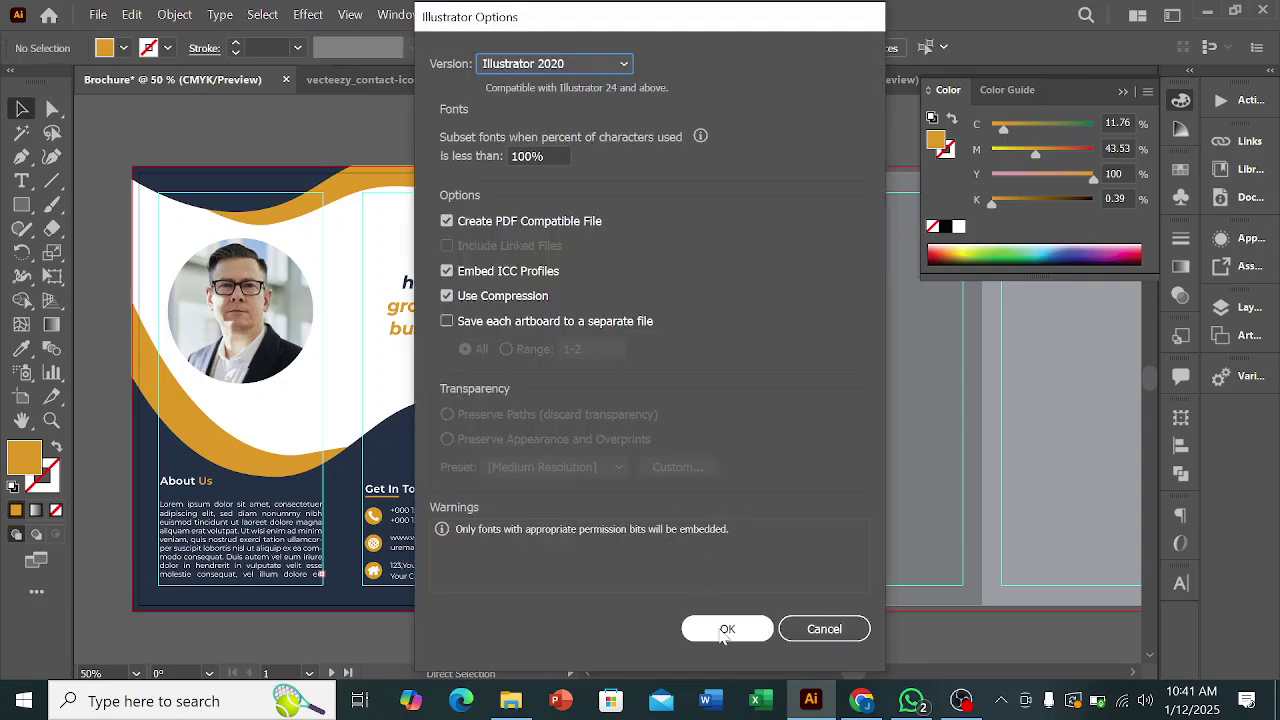
{"action": "left_click", "coordinate": [725, 632]}
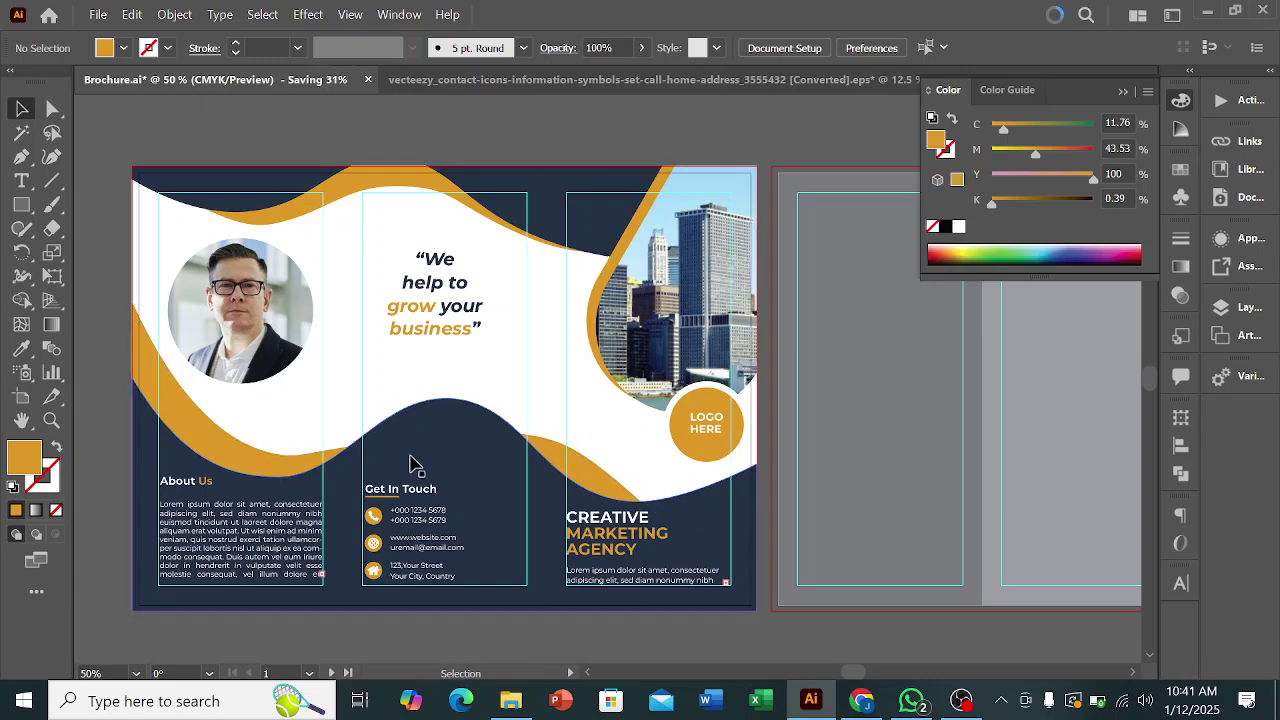
{"action": "scroll", "coordinate": [396, 507], "scroll_direction": "up", "scroll_amount": 2}
{"action": "scroll", "coordinate": [411, 506], "scroll_direction": "up", "scroll_amount": 1}
{"action": "scroll", "coordinate": [587, 446], "scroll_direction": "down", "scroll_amount": 5}
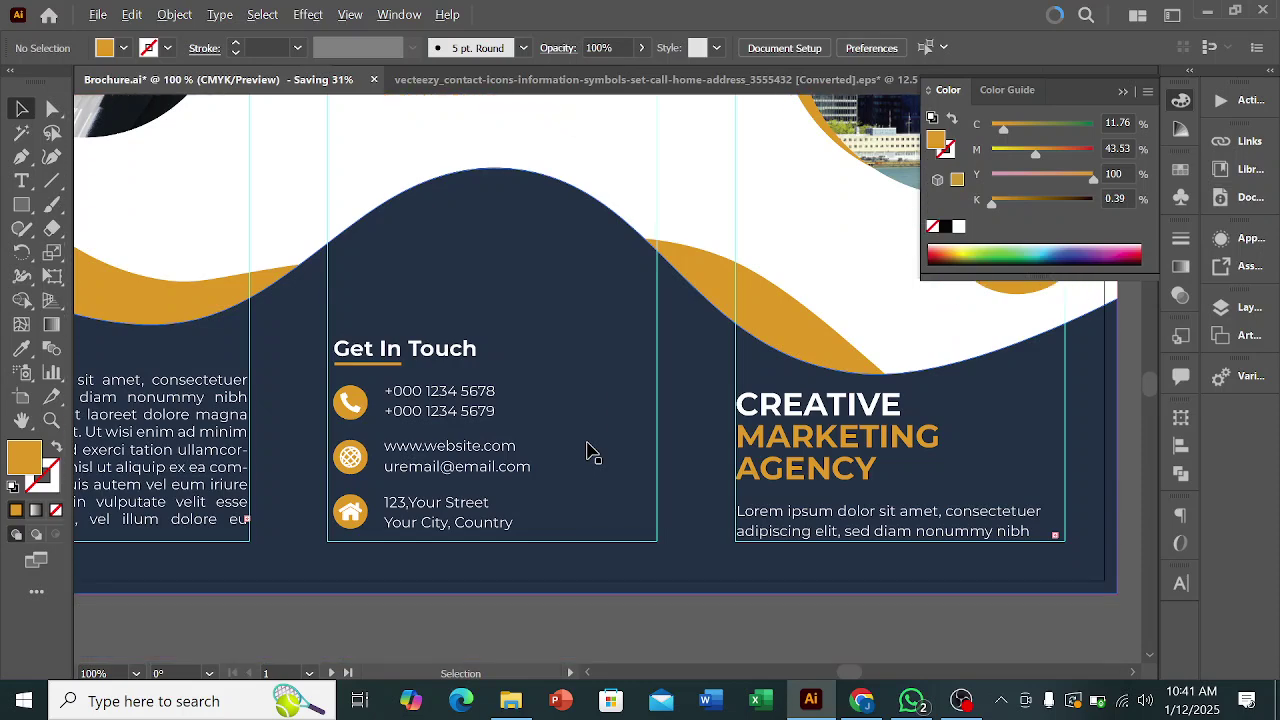
{"action": "scroll", "coordinate": [587, 446], "scroll_direction": "down", "scroll_amount": 1}
{"action": "left_click_drag", "start_coordinate": [734, 592], "coordinate": [760, 552]}
{"action": "scroll", "coordinate": [760, 550], "scroll_direction": "down", "scroll_amount": 2}
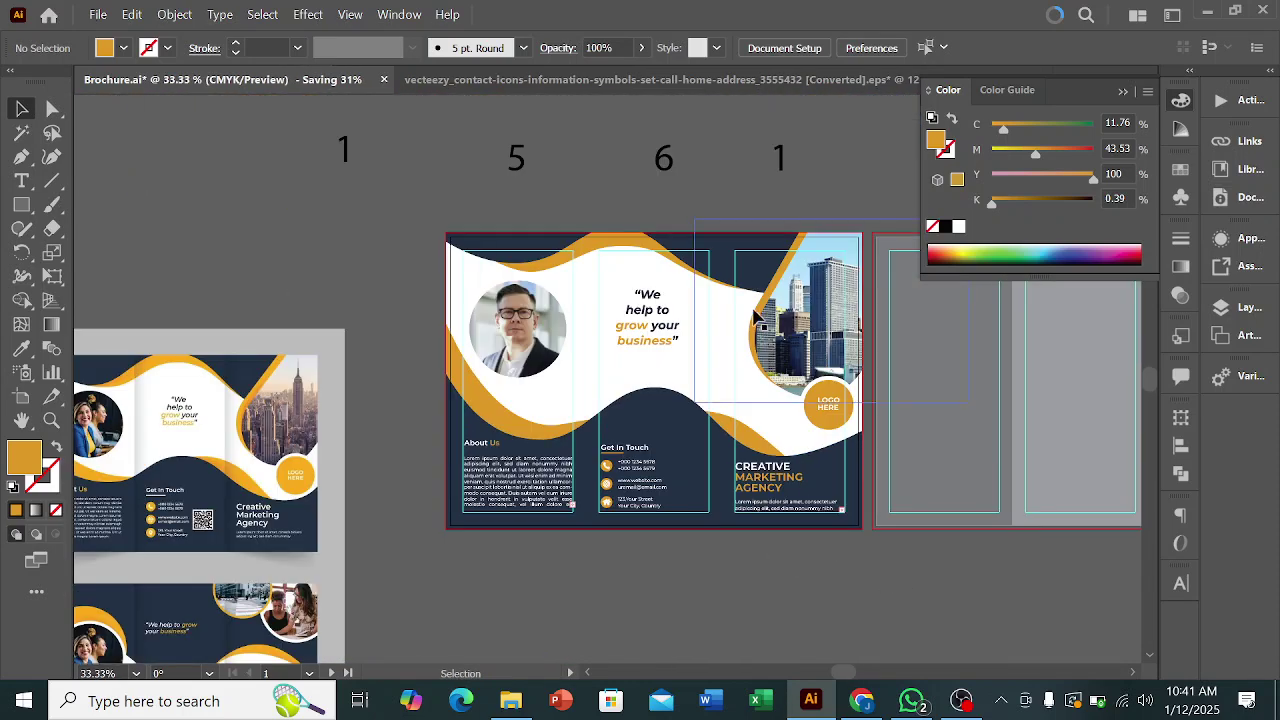
{"action": "left_click_drag", "start_coordinate": [853, 541], "coordinate": [804, 554]}
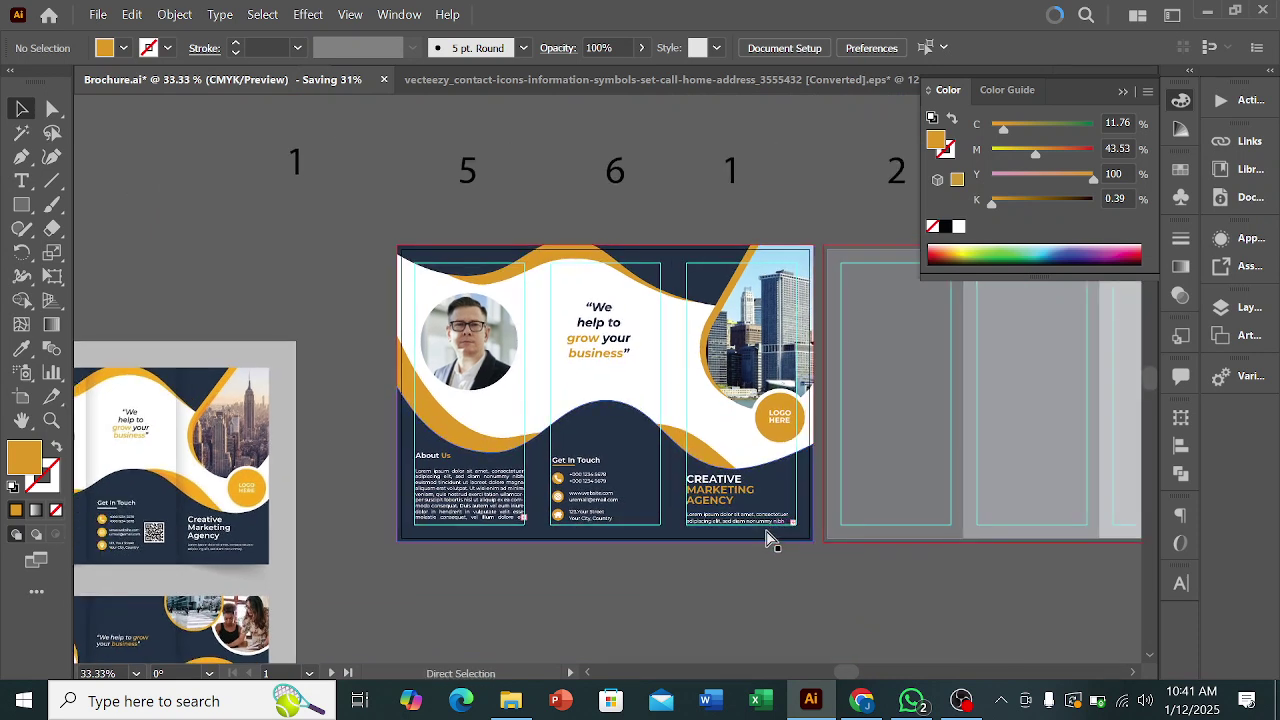
- Export the design as a JPEG named Brochure using an artboard range, RGB color model and 300 ppi resolution, and minimize the program window
{"action": "left_click", "coordinate": [98, 14]}
{"action": "mouse_move", "coordinate": [150, 385]}
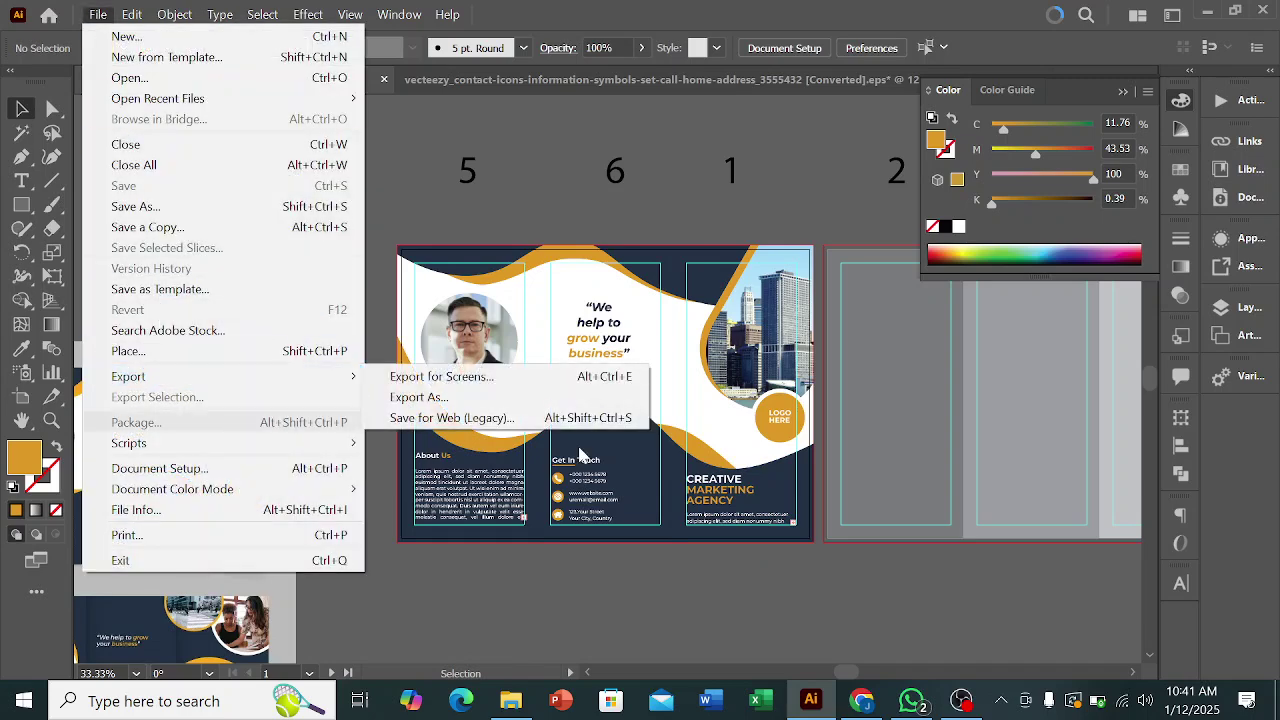
{"action": "left_click", "coordinate": [410, 397]}
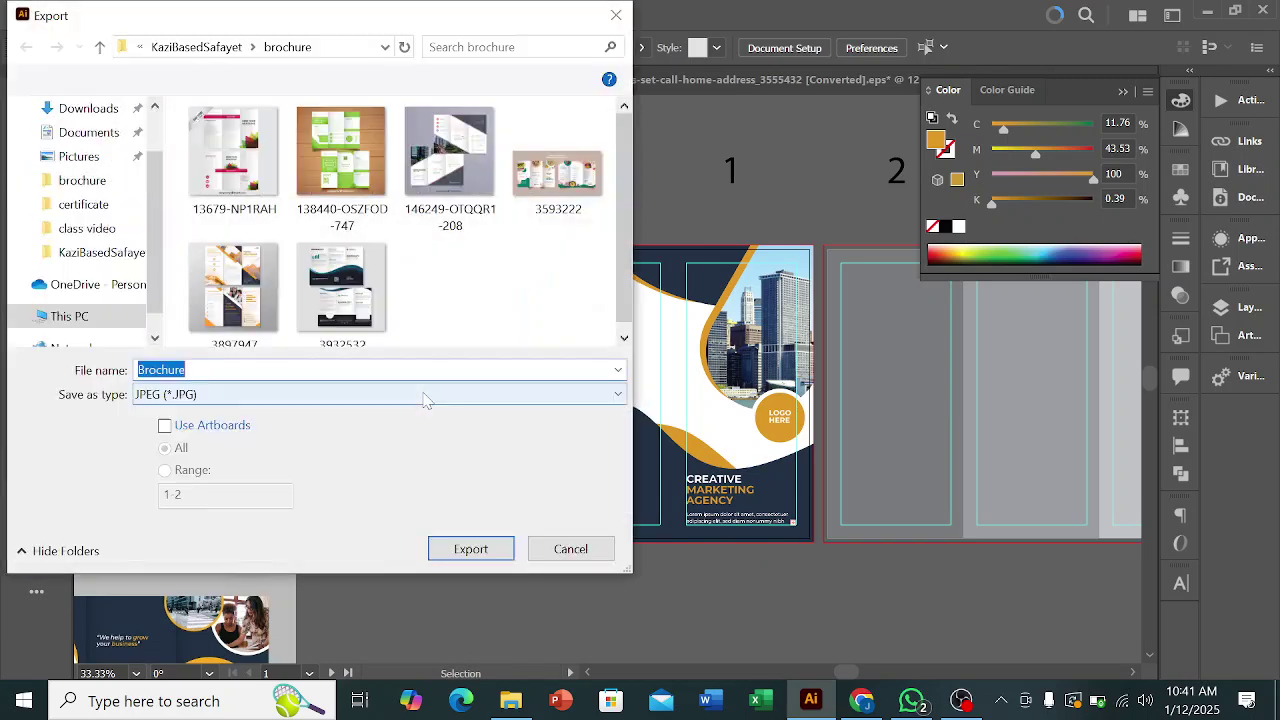
{"action": "left_click", "coordinate": [165, 428]}
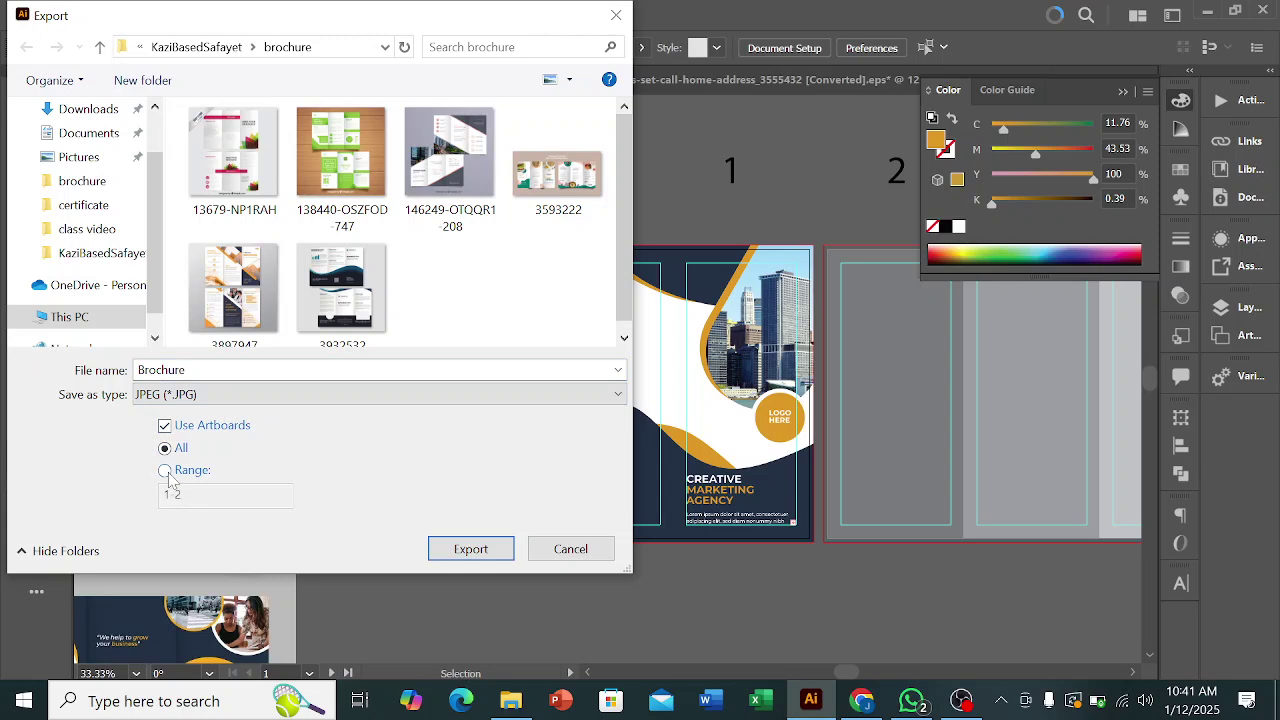
{"action": "left_click", "coordinate": [165, 471]}
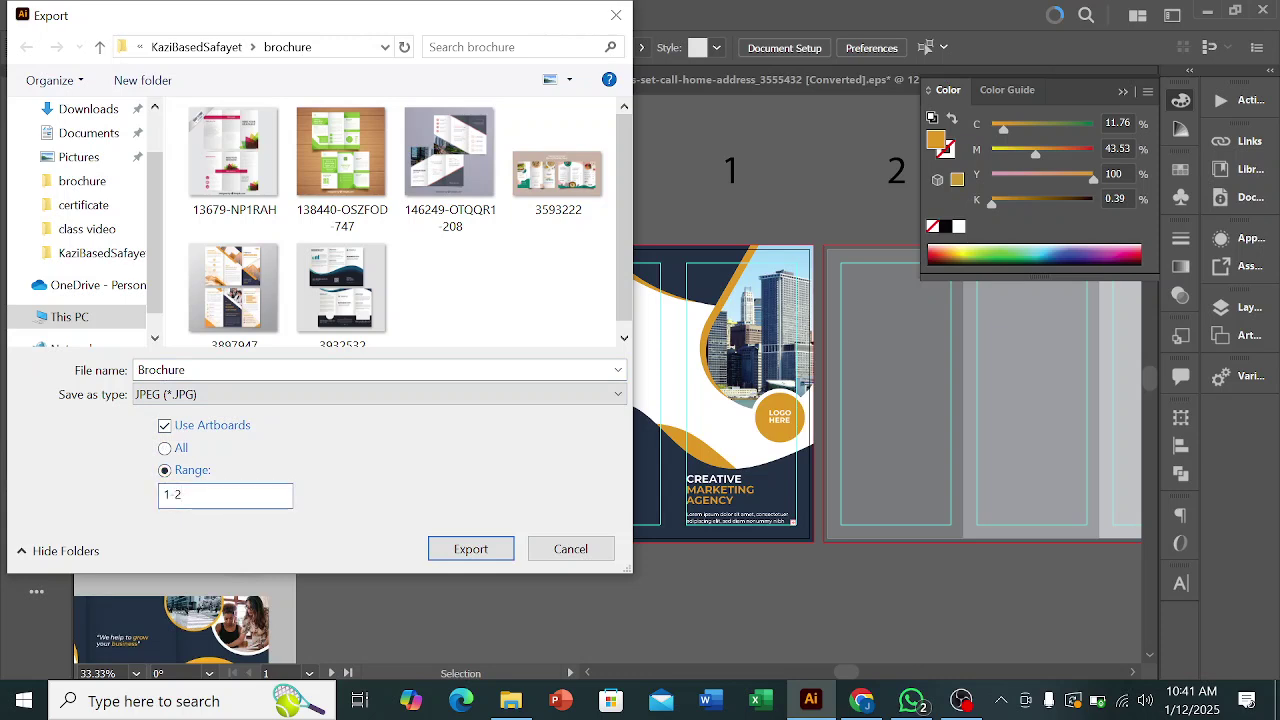
{"action": "left_click", "coordinate": [471, 550]}
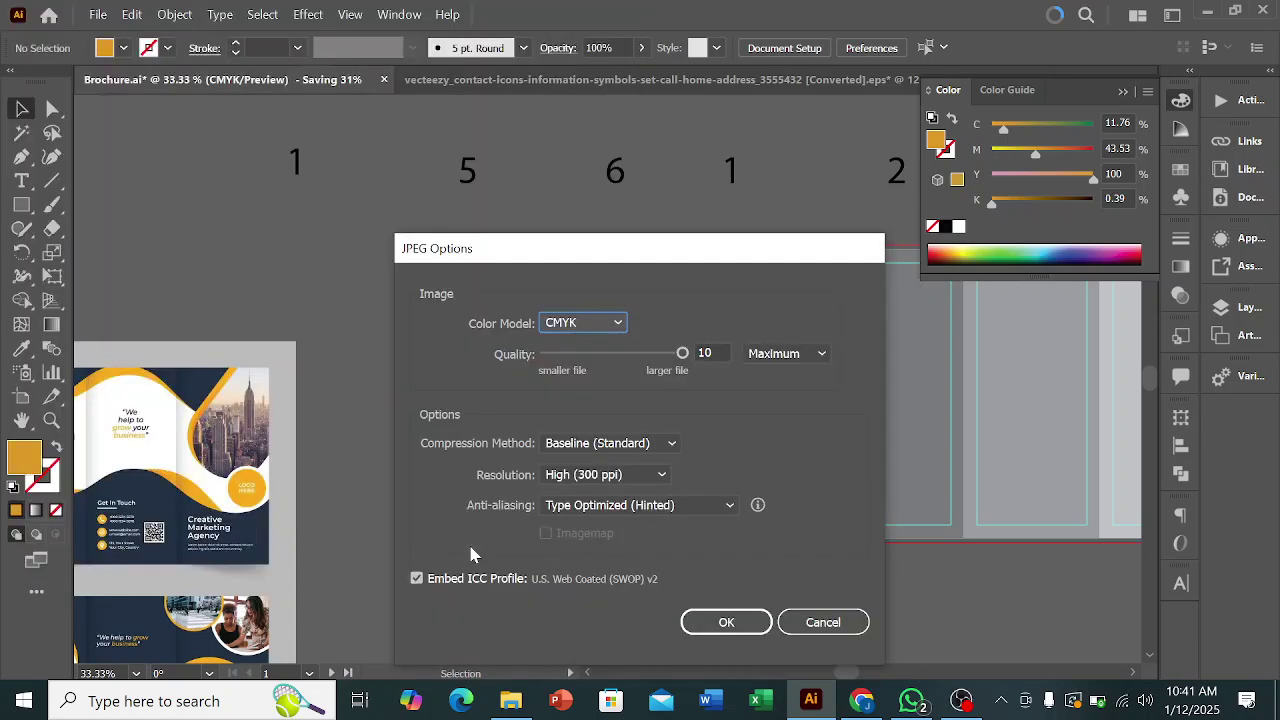
{"action": "left_click", "coordinate": [575, 325]}
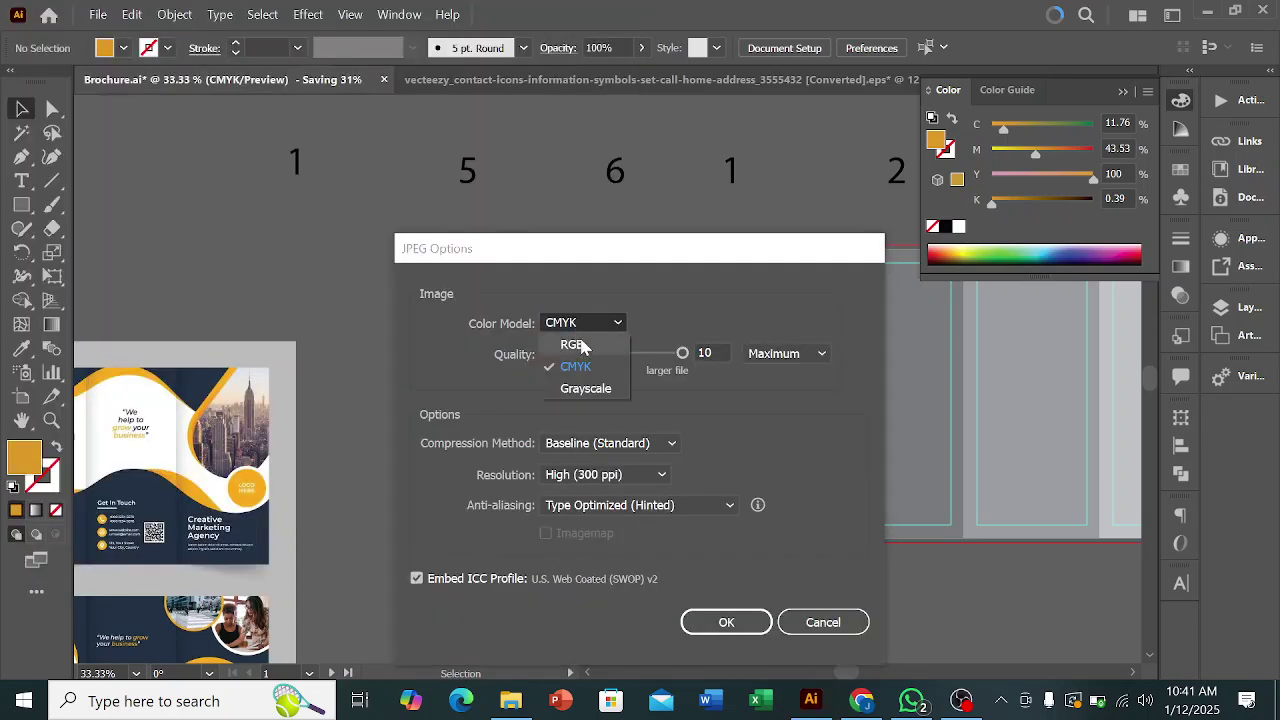
{"action": "left_click", "coordinate": [585, 344]}
{"action": "left_click", "coordinate": [713, 626]}
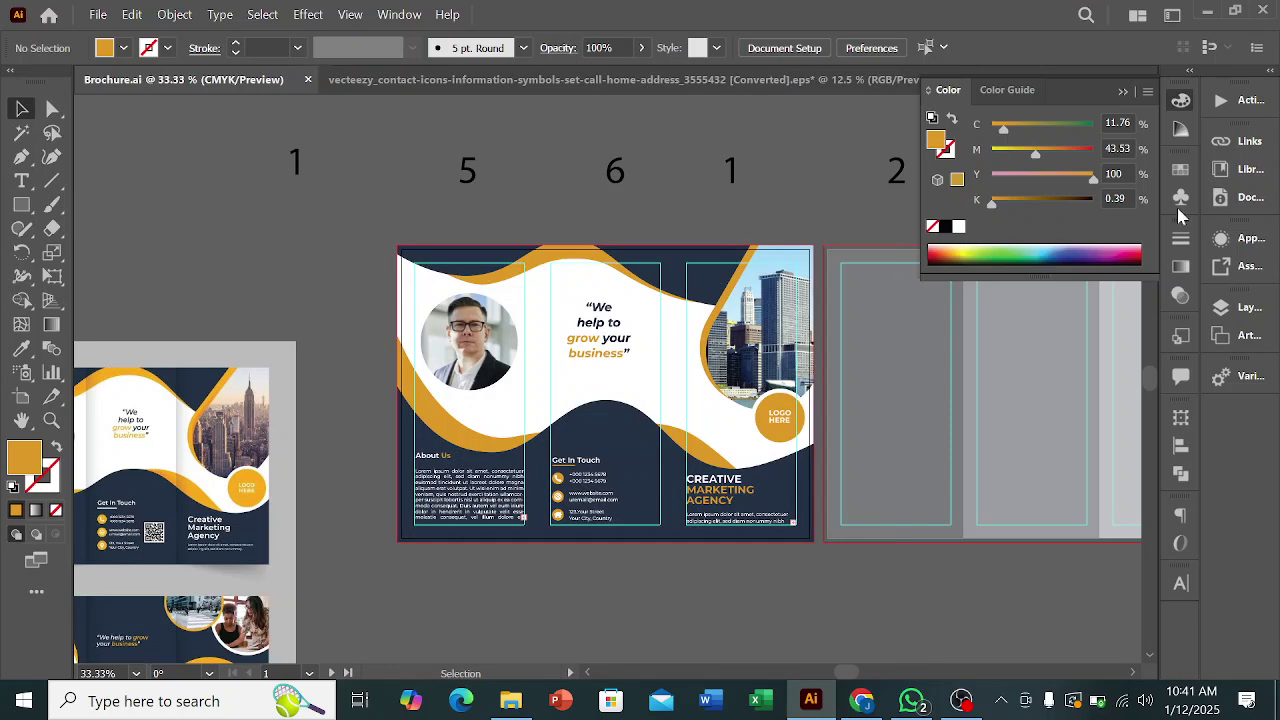
{"action": "left_click", "coordinate": [1207, 12]}
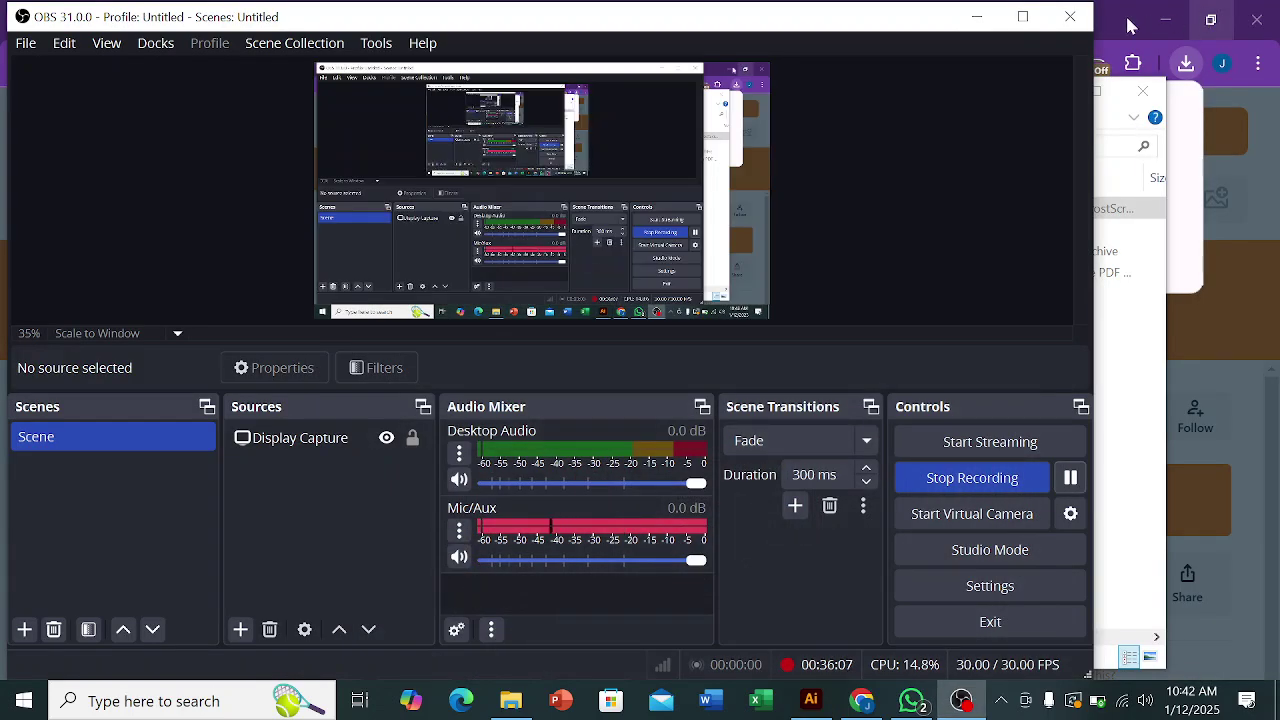